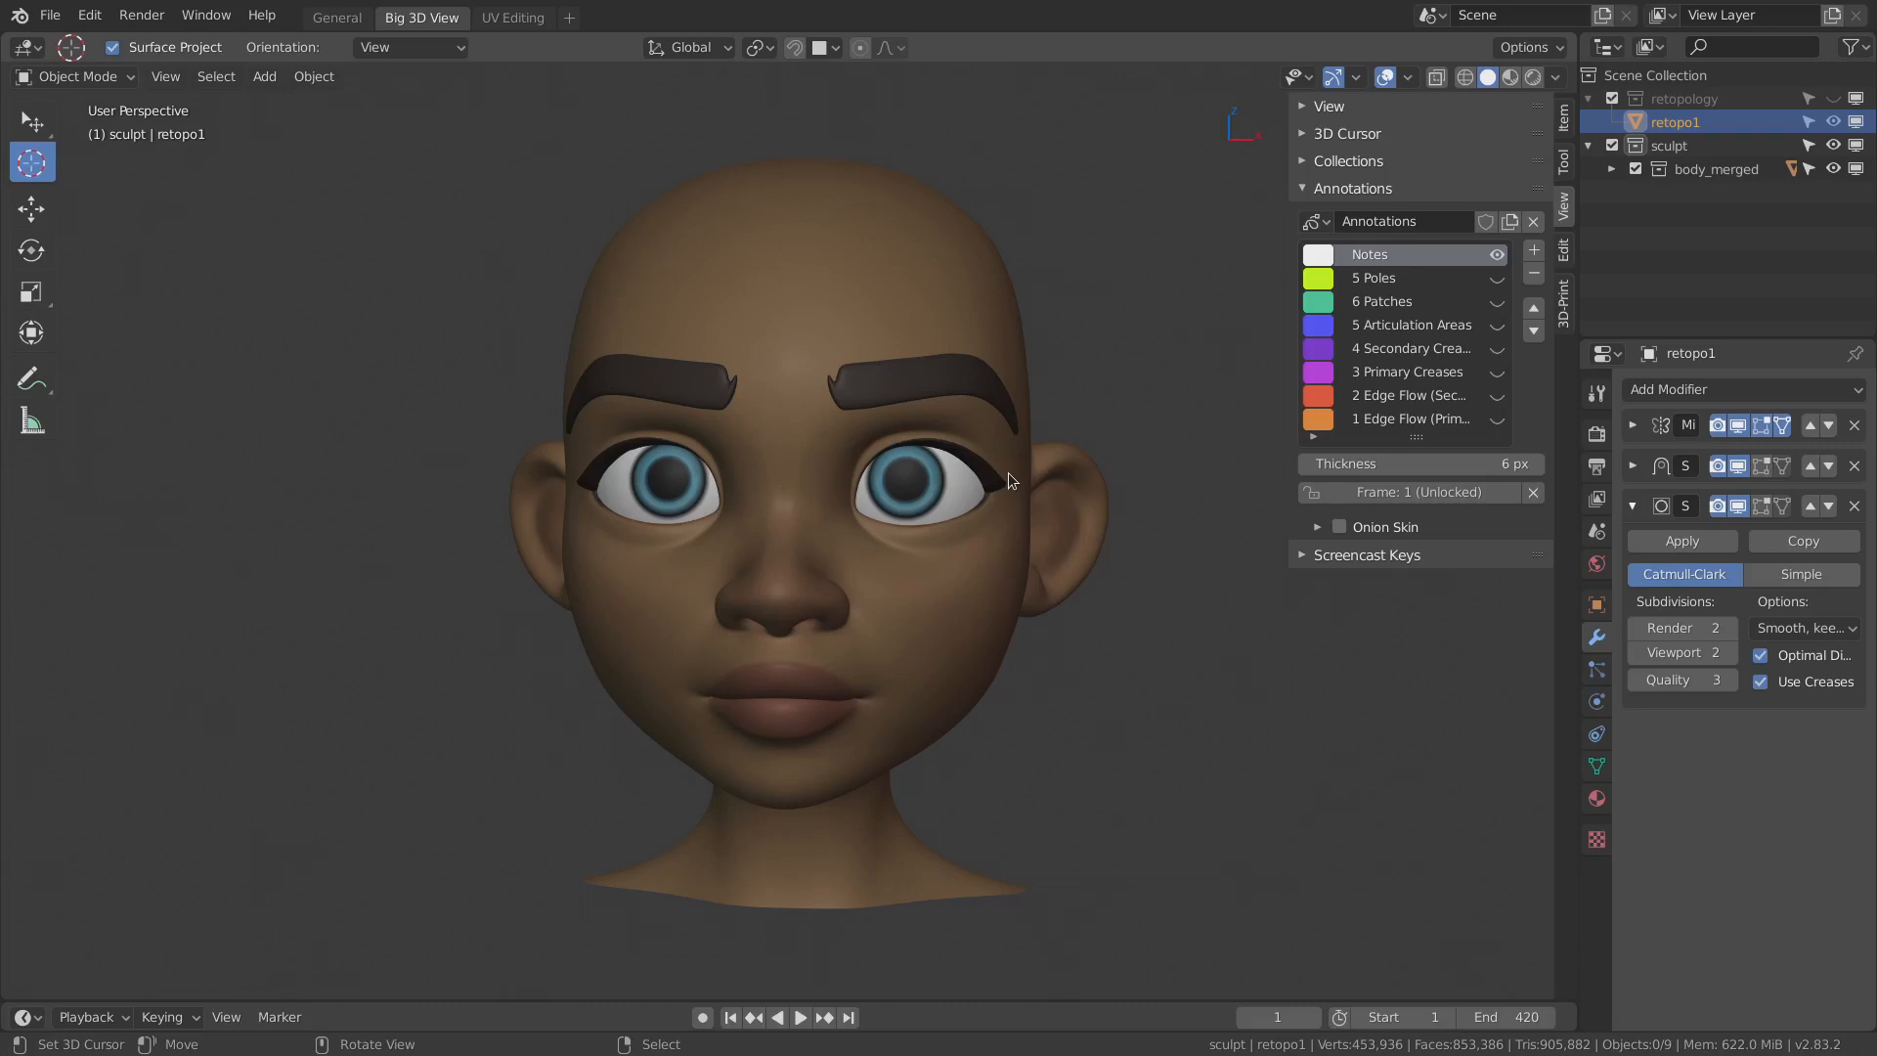
- Hide the character's eyelashes and eyebrows from the sculpted head
click(1000, 475)
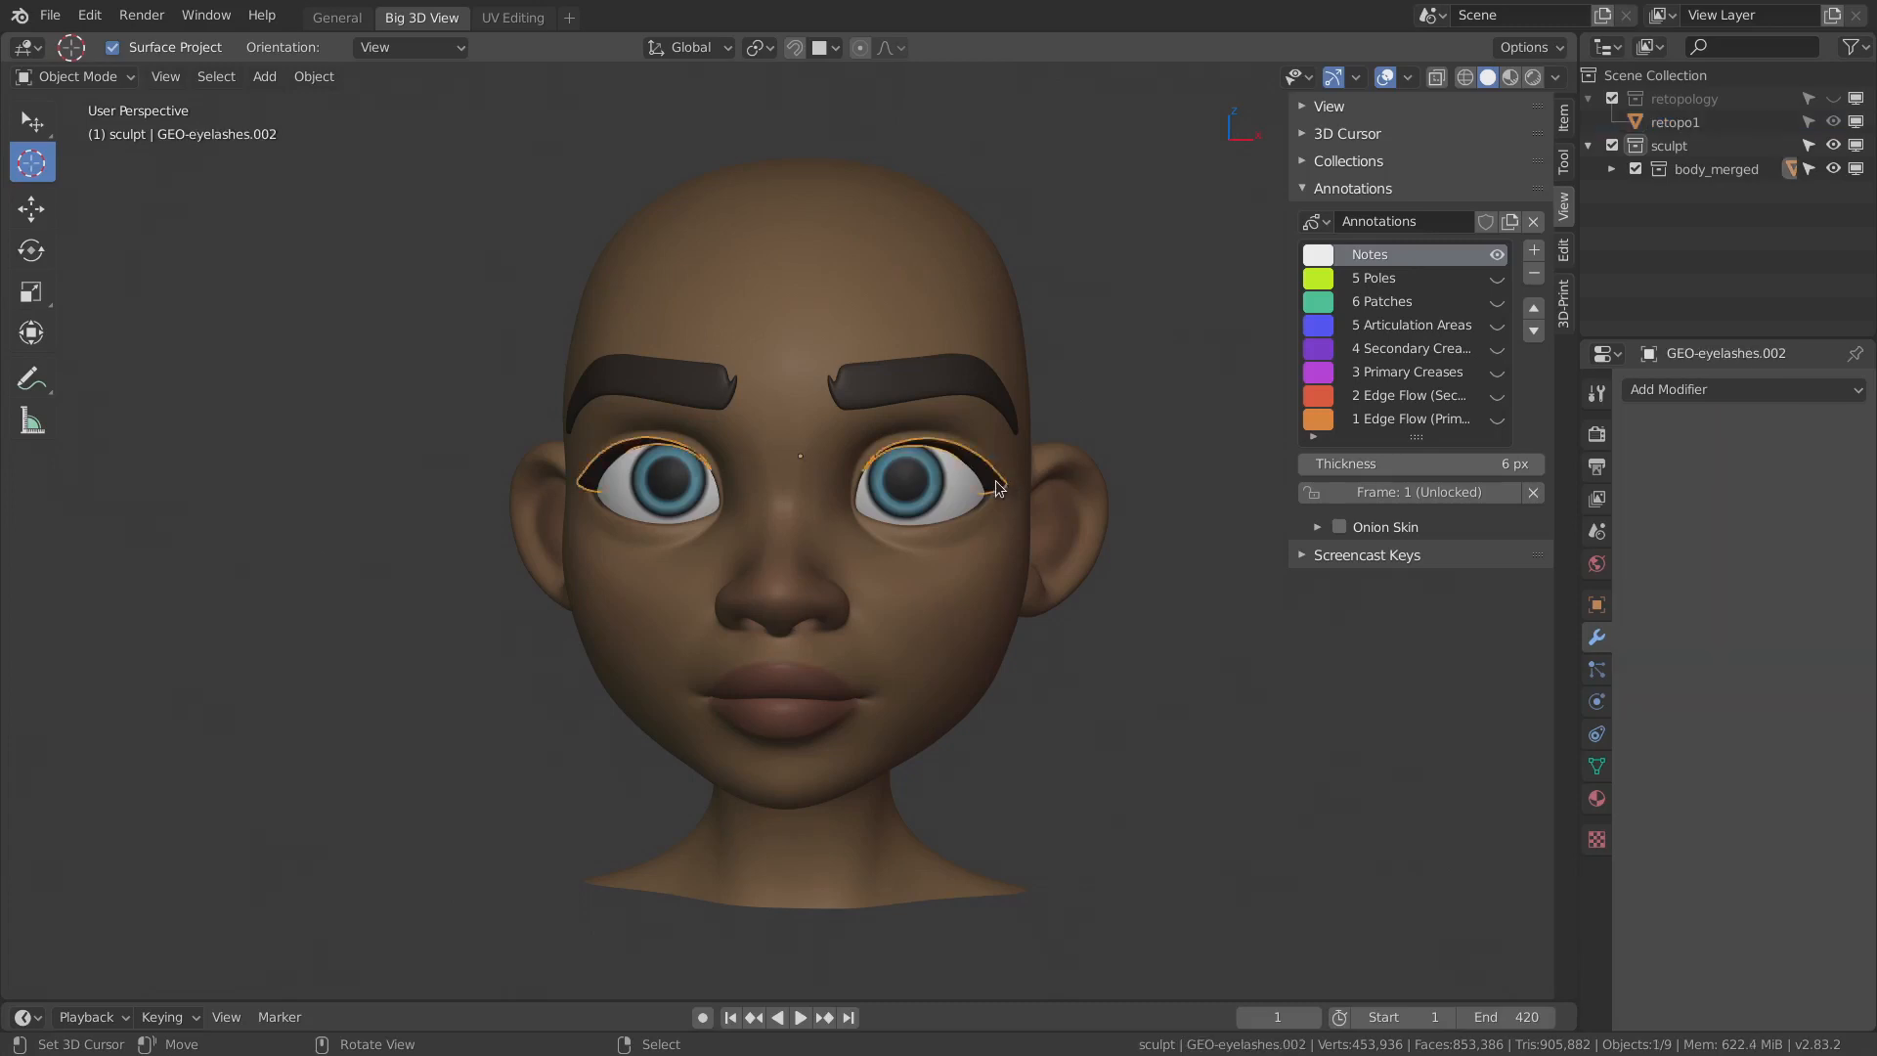
mouse_move(996, 479)
middle_down()
mouse_move(1030, 532)
mouse_move(997, 455)
middle_up()
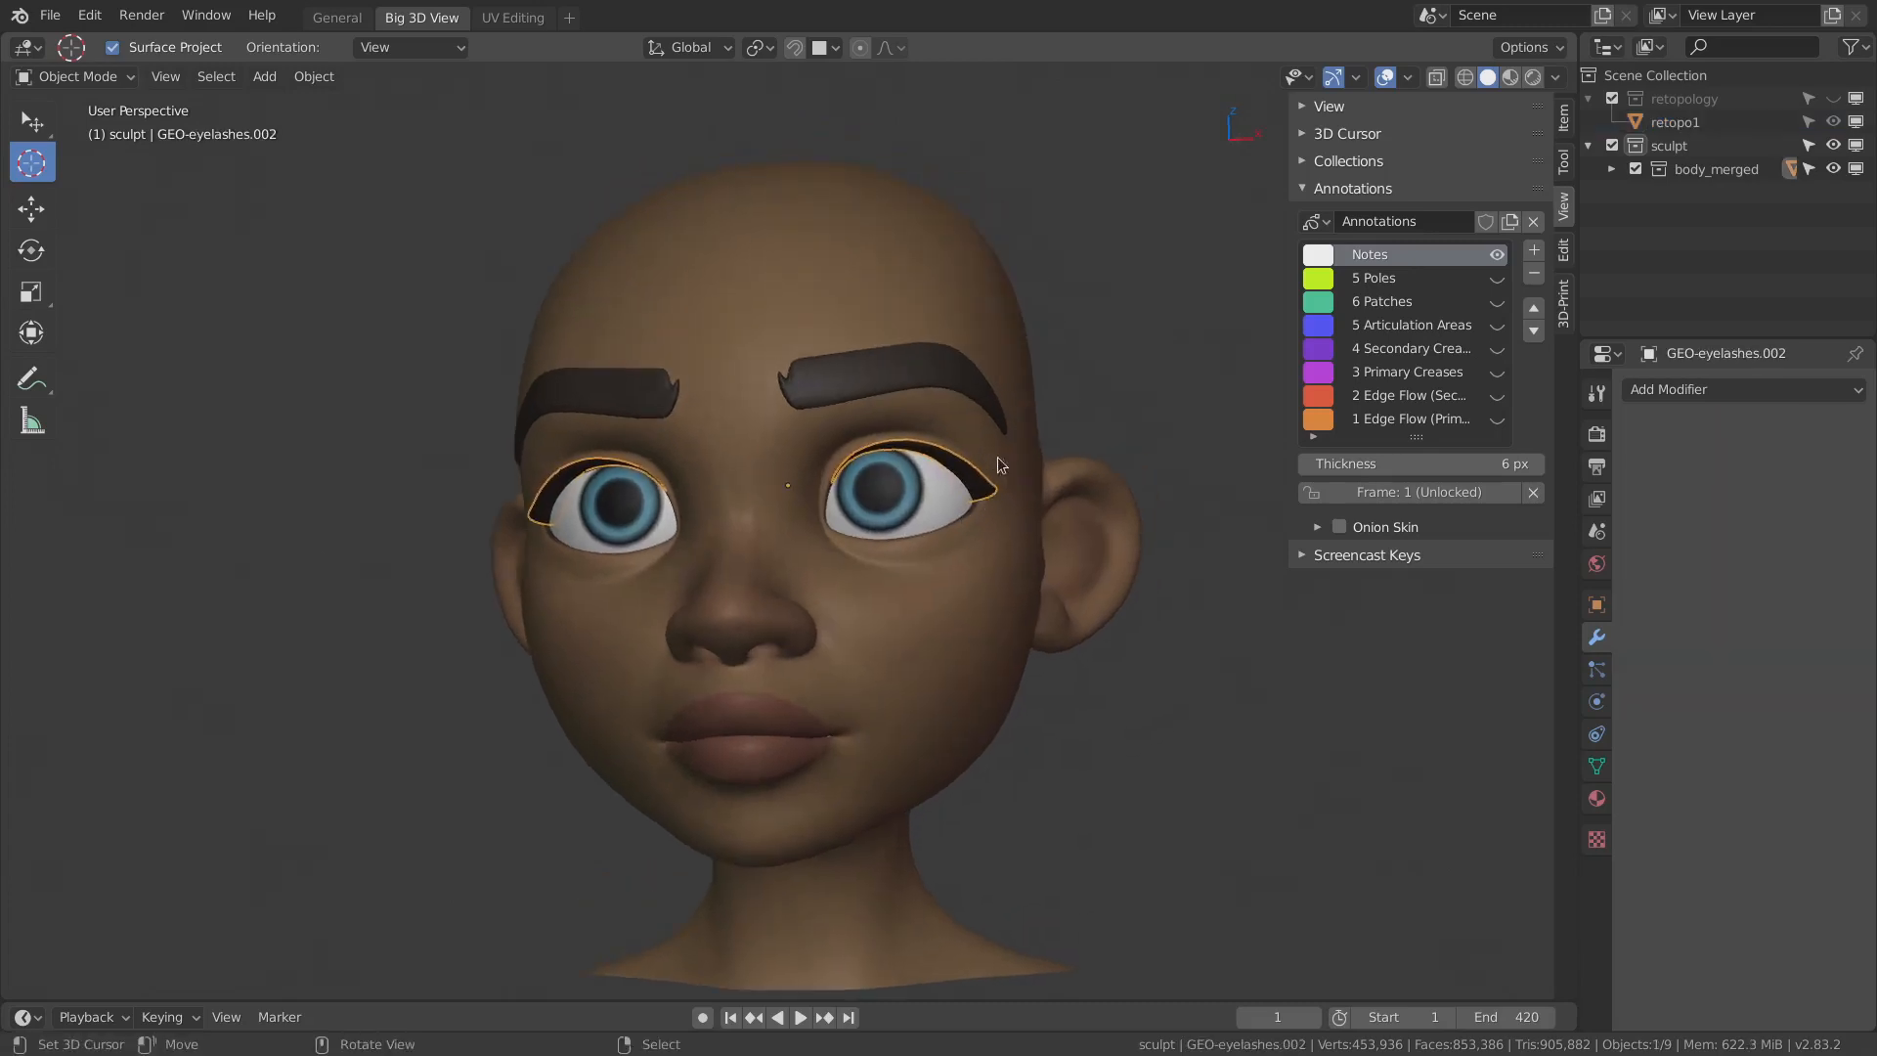
shift+click(912, 379)
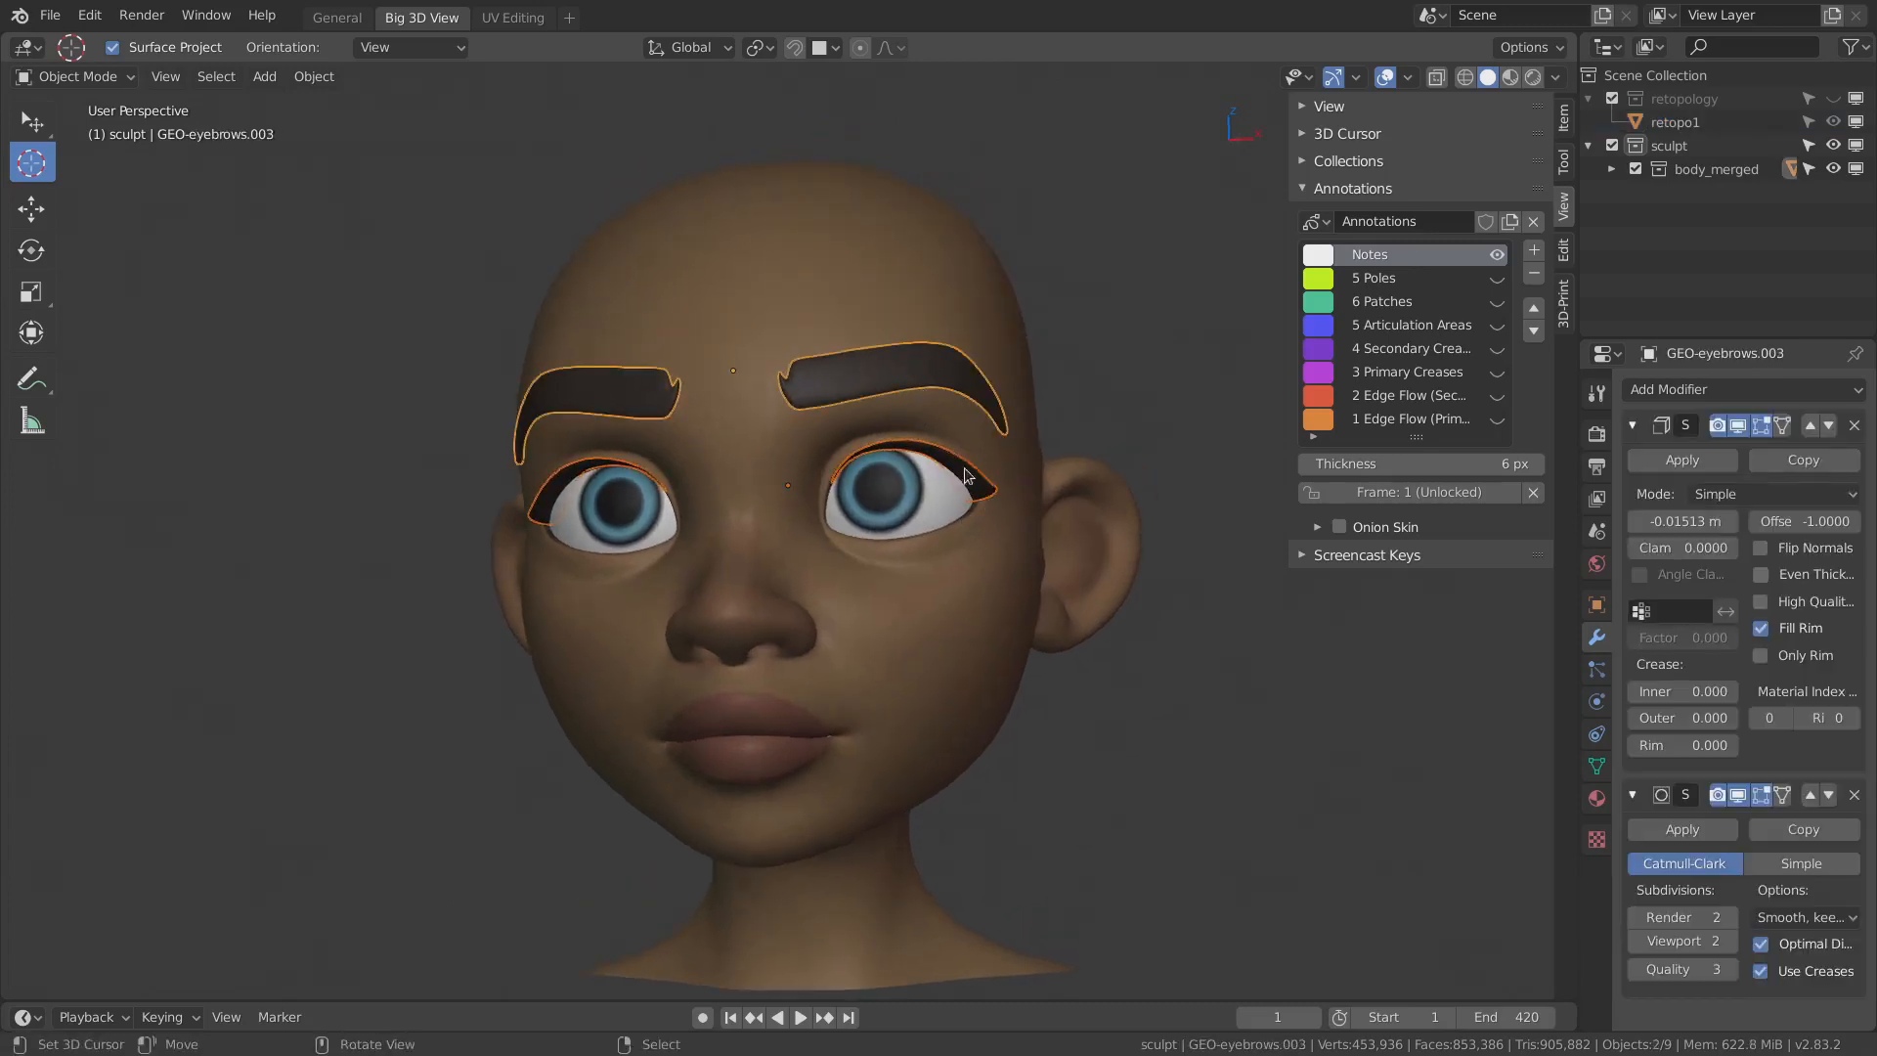
key(h)
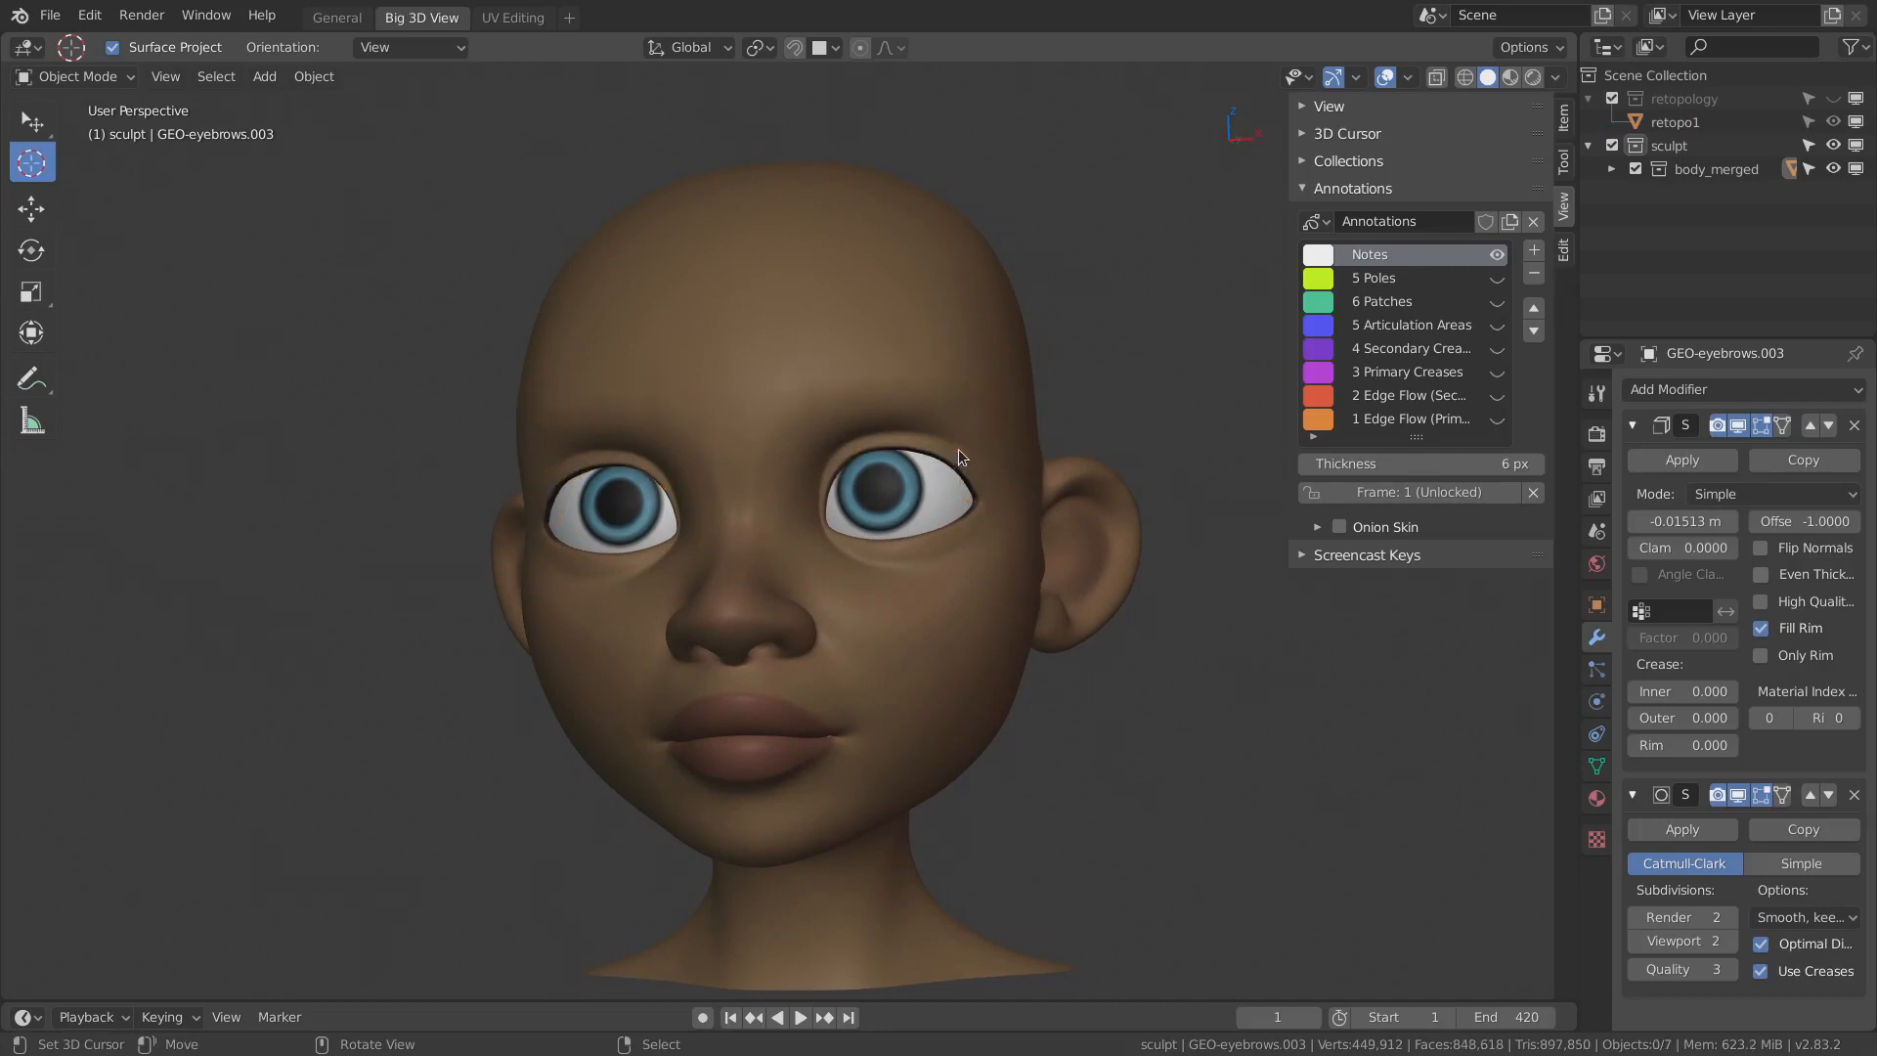
- Show all the hidden annotation layers, examine the topology plan drawn over the face, and hide those layers again
drag(1497, 278, 1497, 418)
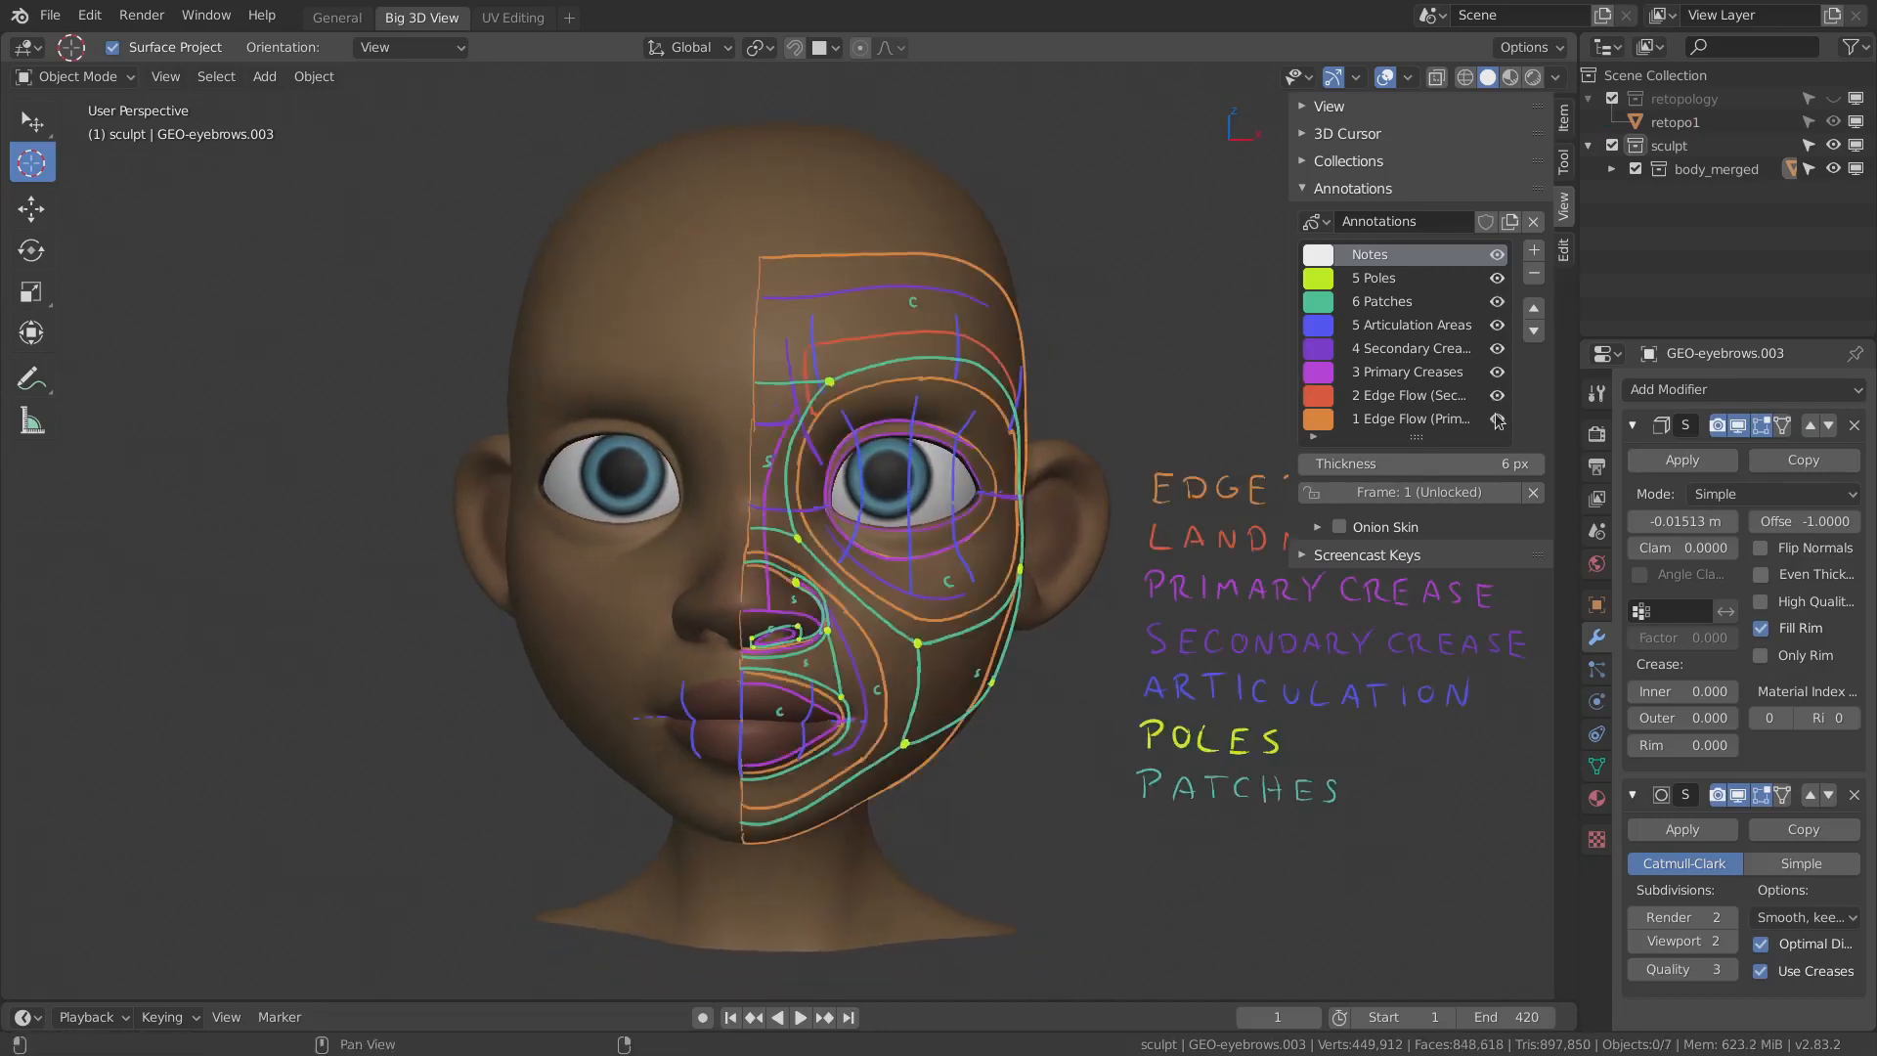
middle_drag(908, 462, 879, 388)
middle_drag(1017, 386, 984, 388)
drag(1497, 418, 1497, 278)
middle_drag(1259, 376, 1064, 514)
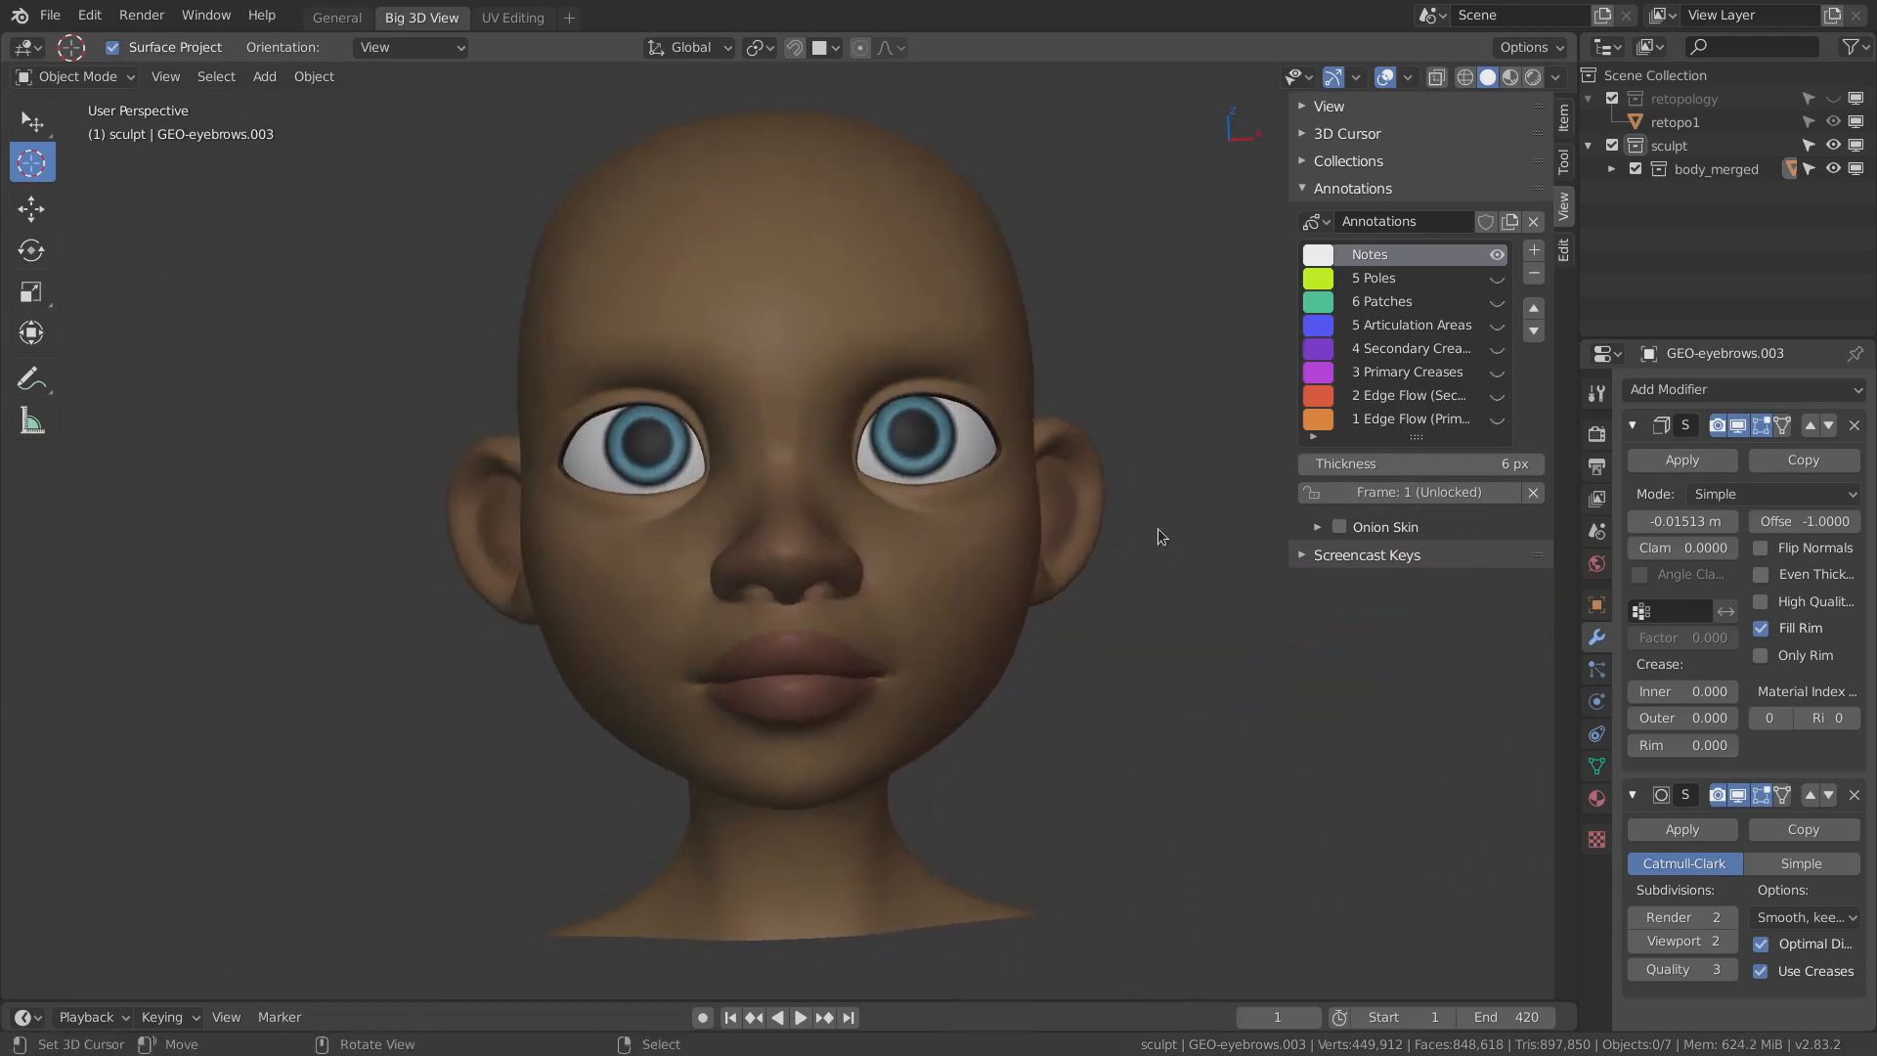
- Unhide the retopology collection and open the mirrored retopo1 plane in front of the mouth for mesh editing
click(1833, 98)
click(855, 645)
scroll(854, 677, up, 1)
middle_drag(855, 677, 907, 626)
key(Tab)
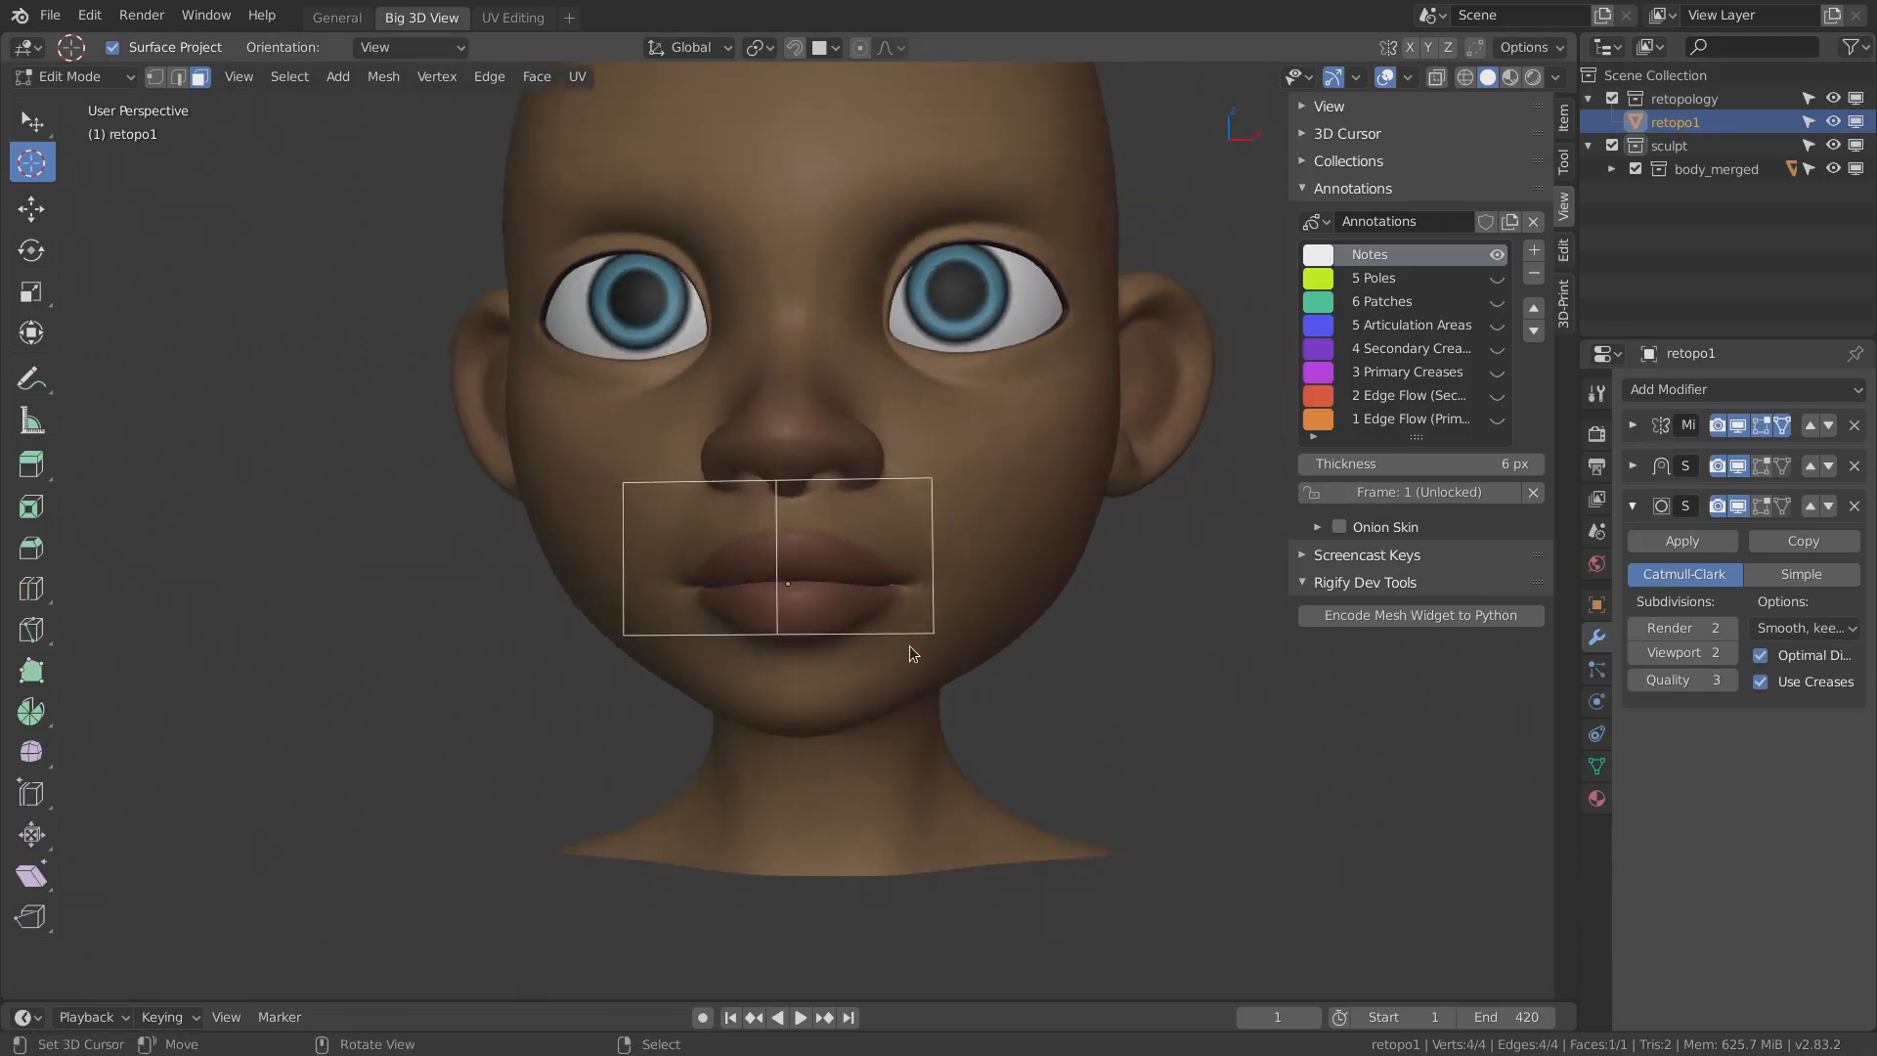
- Scale the plane down to a small face and place it just above the upper lip
key(s)
click(849, 559)
key(g)
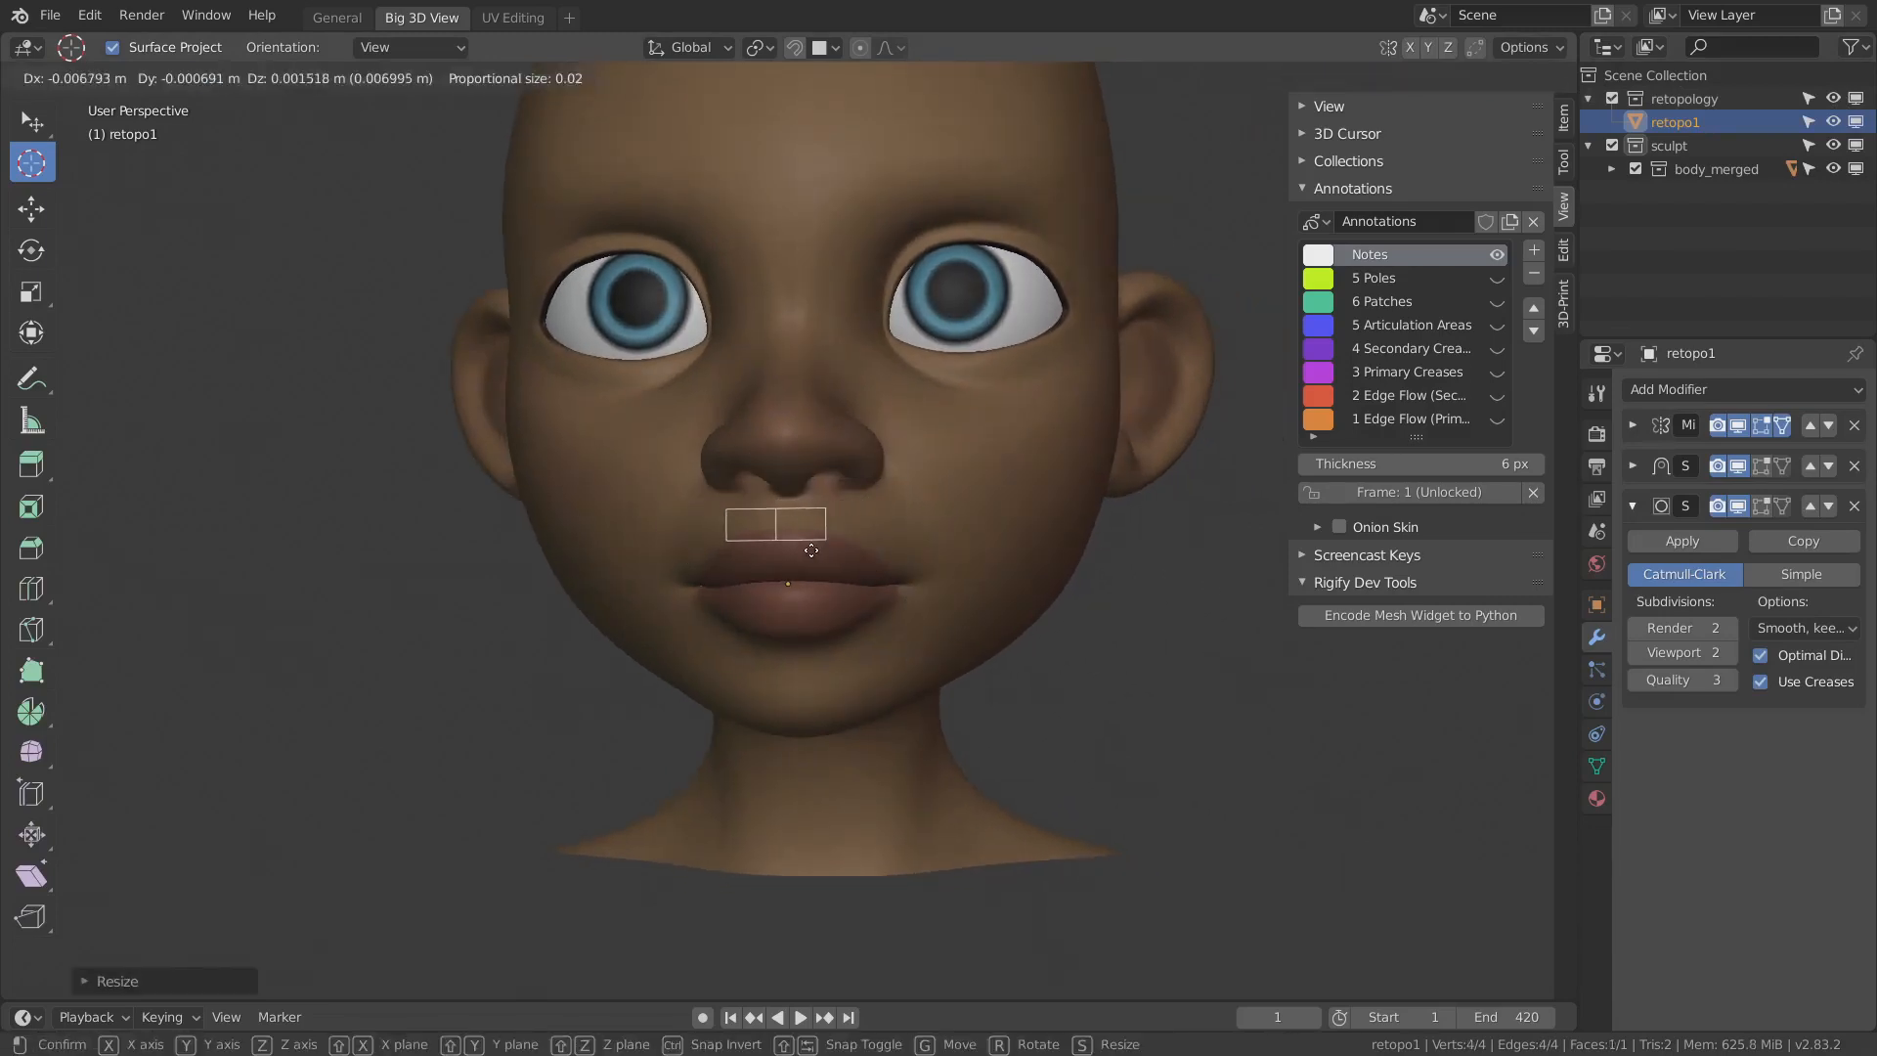
click(848, 525)
scroll(861, 557, up, 3)
middle_drag(871, 591, 819, 578)
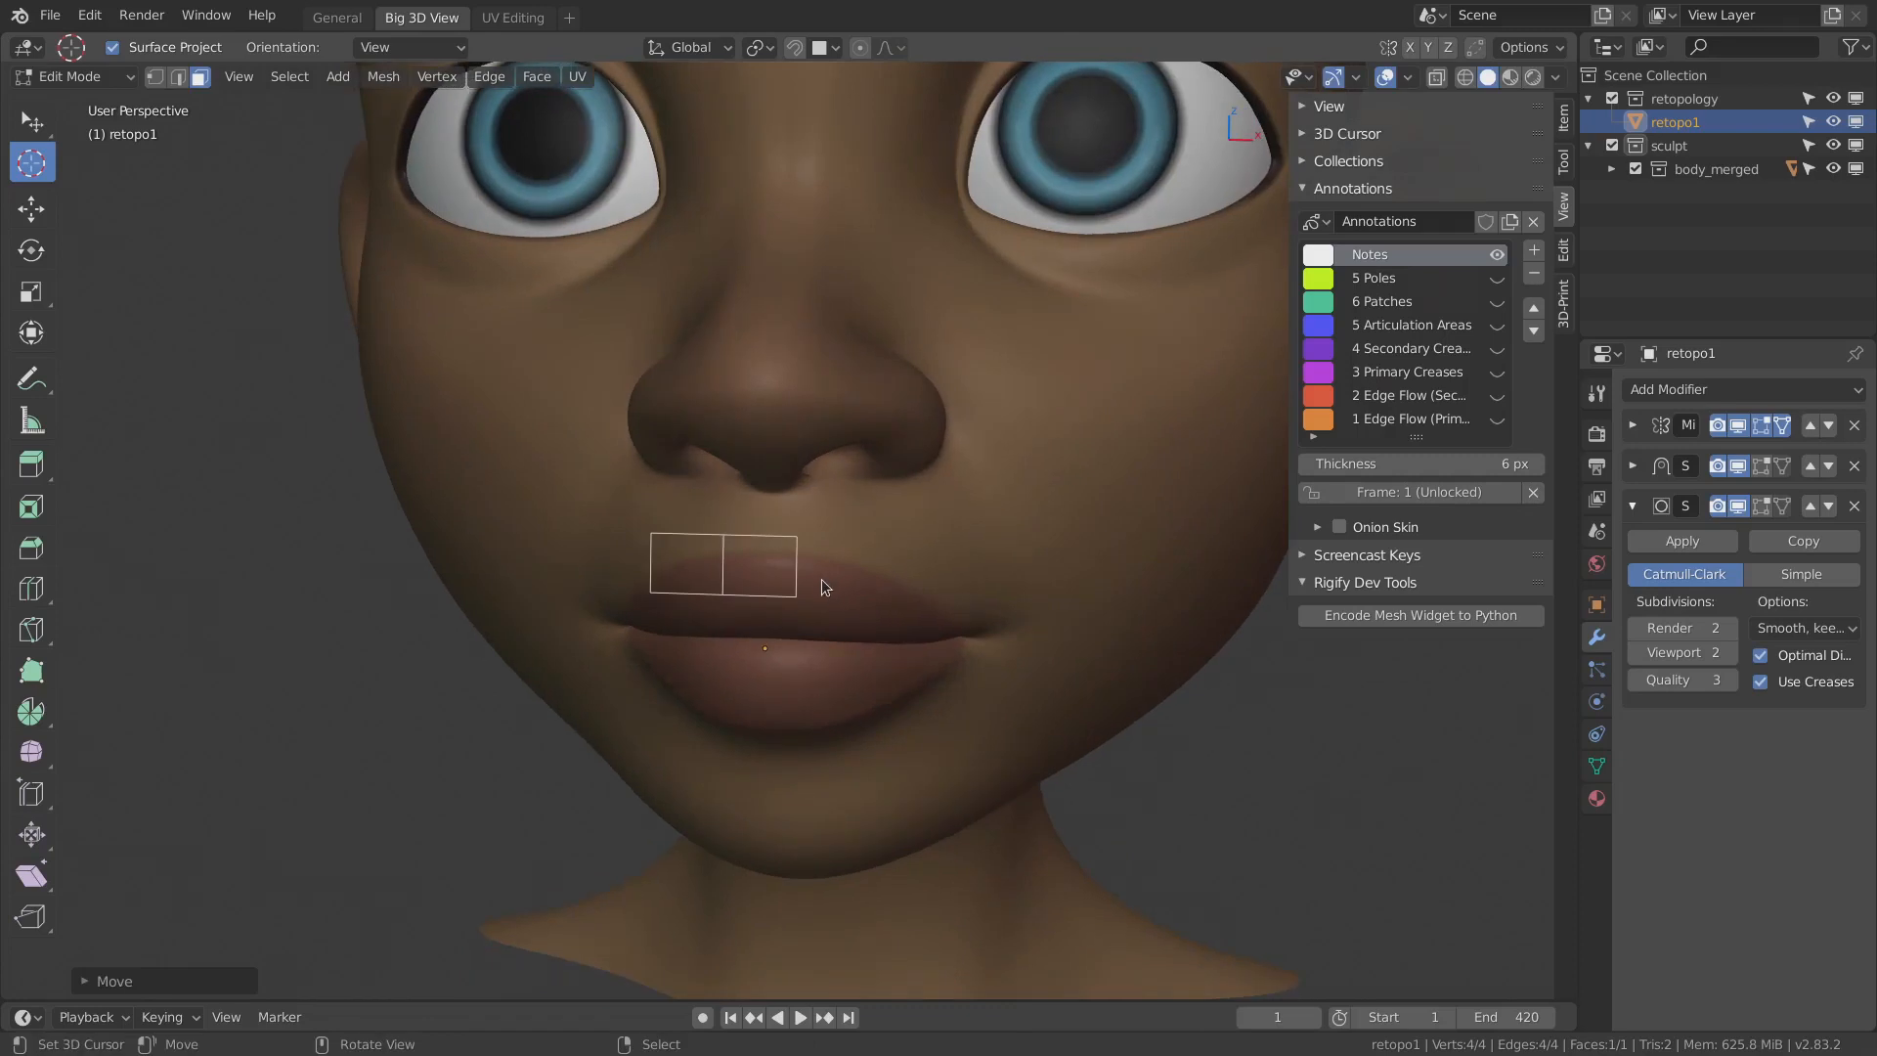
- Enable snapping and move the small face onto the skin between the nose and upper lip
key(shift+Tab)
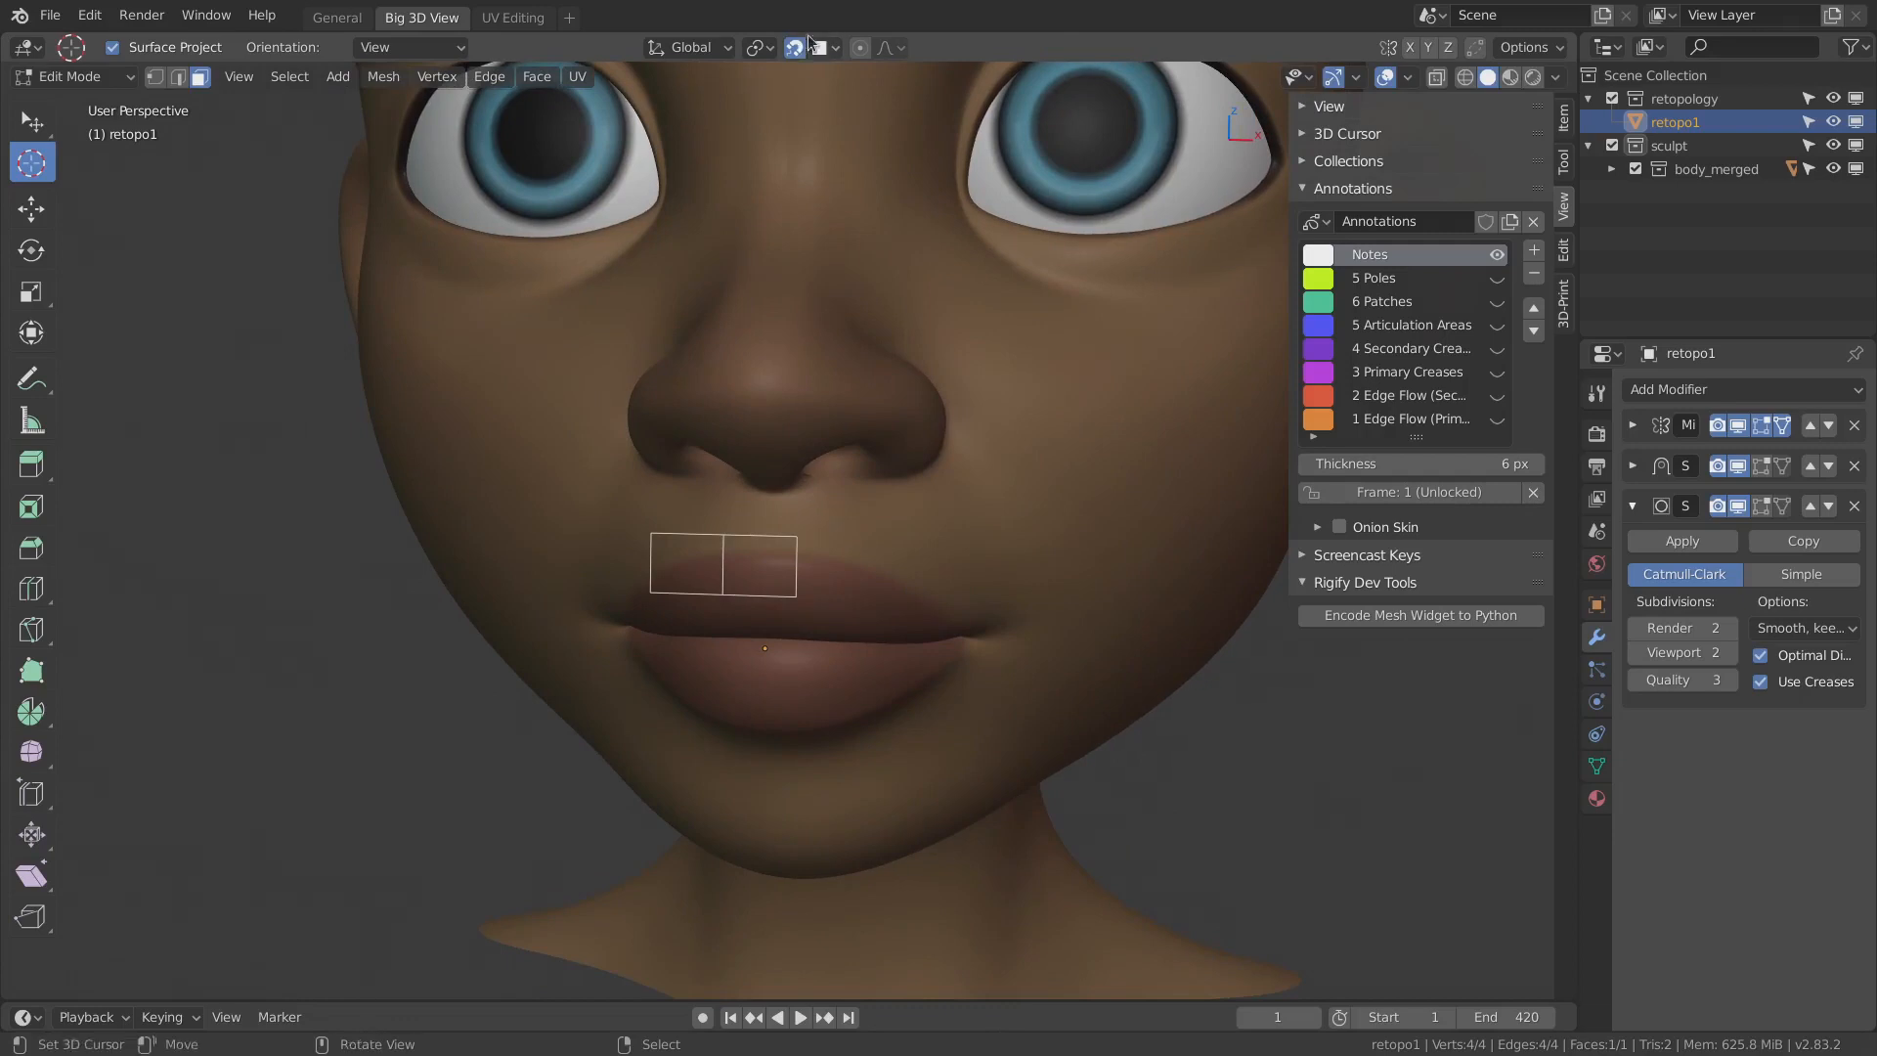
key(g)
click(827, 567)
middle_drag(827, 567, 794, 494)
- Move the face's two midline vertices slightly upward, snapped to the skin under the nose
key(1)
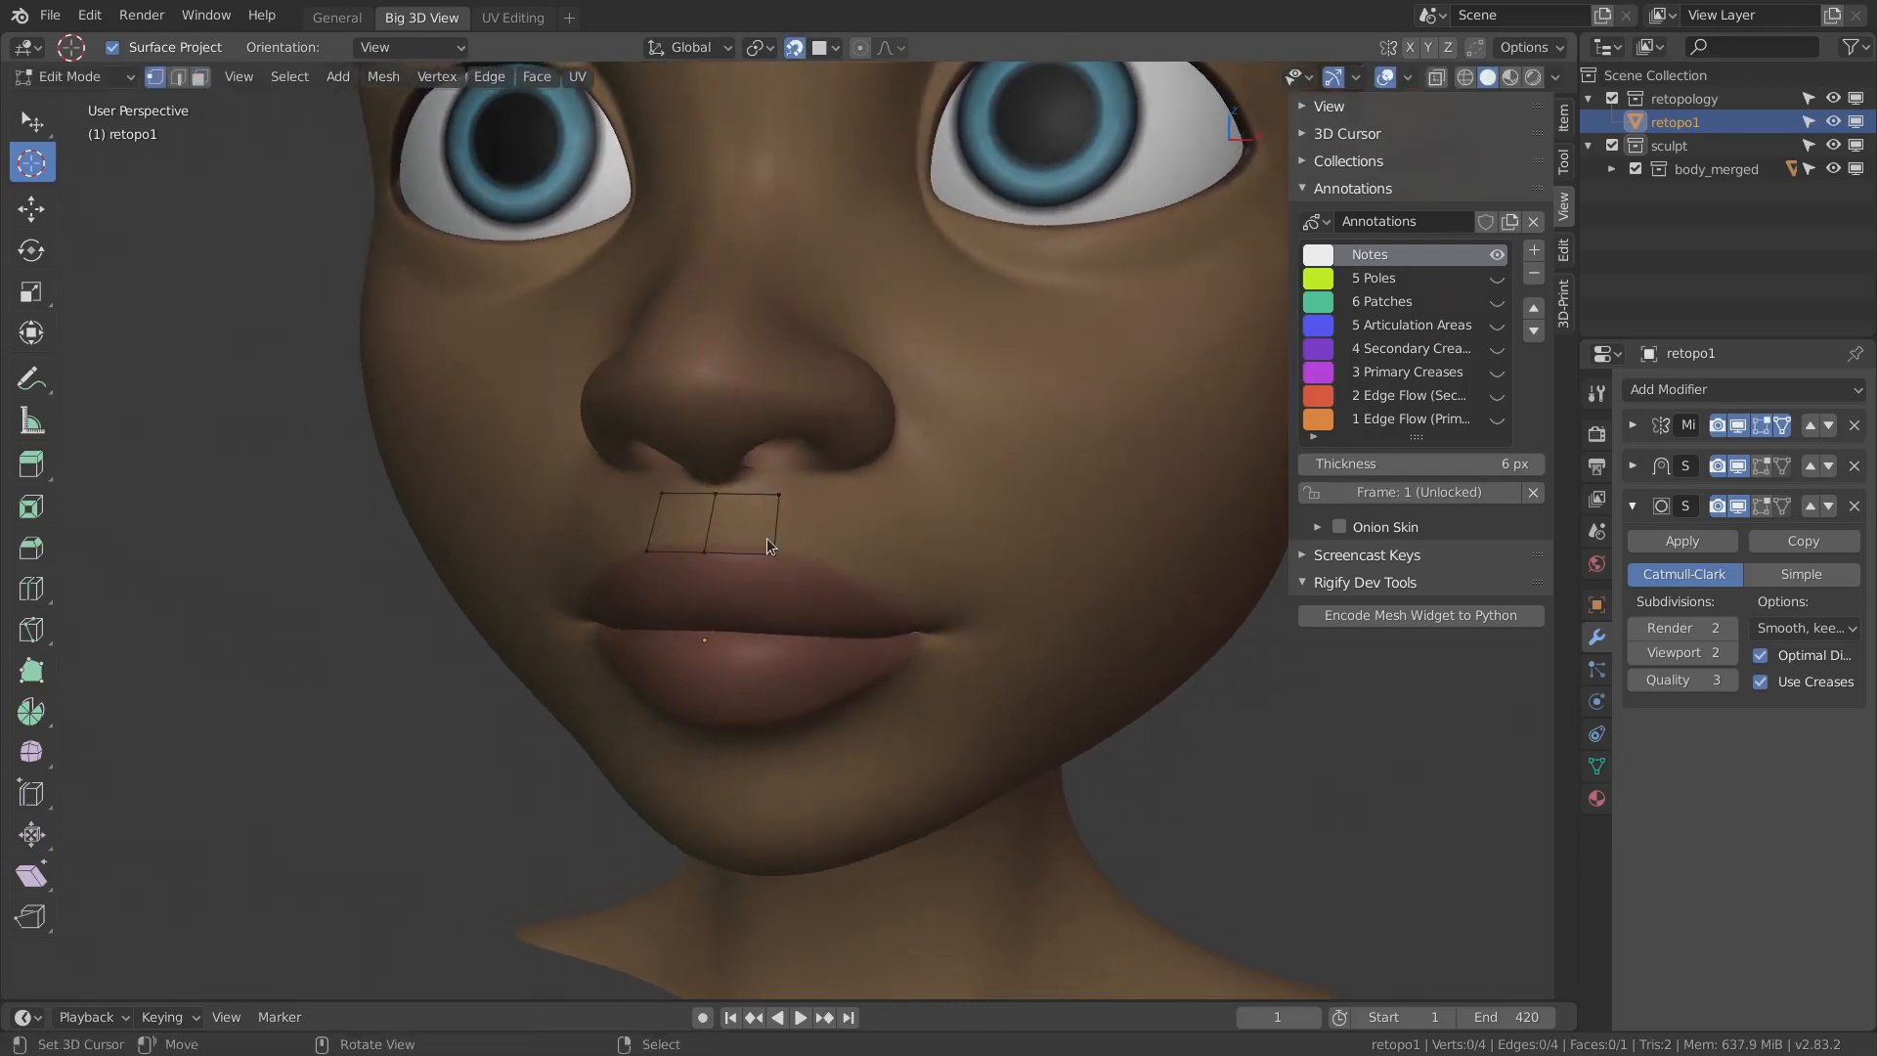
right_click(703, 548)
shift+right_click(716, 501)
key(g)
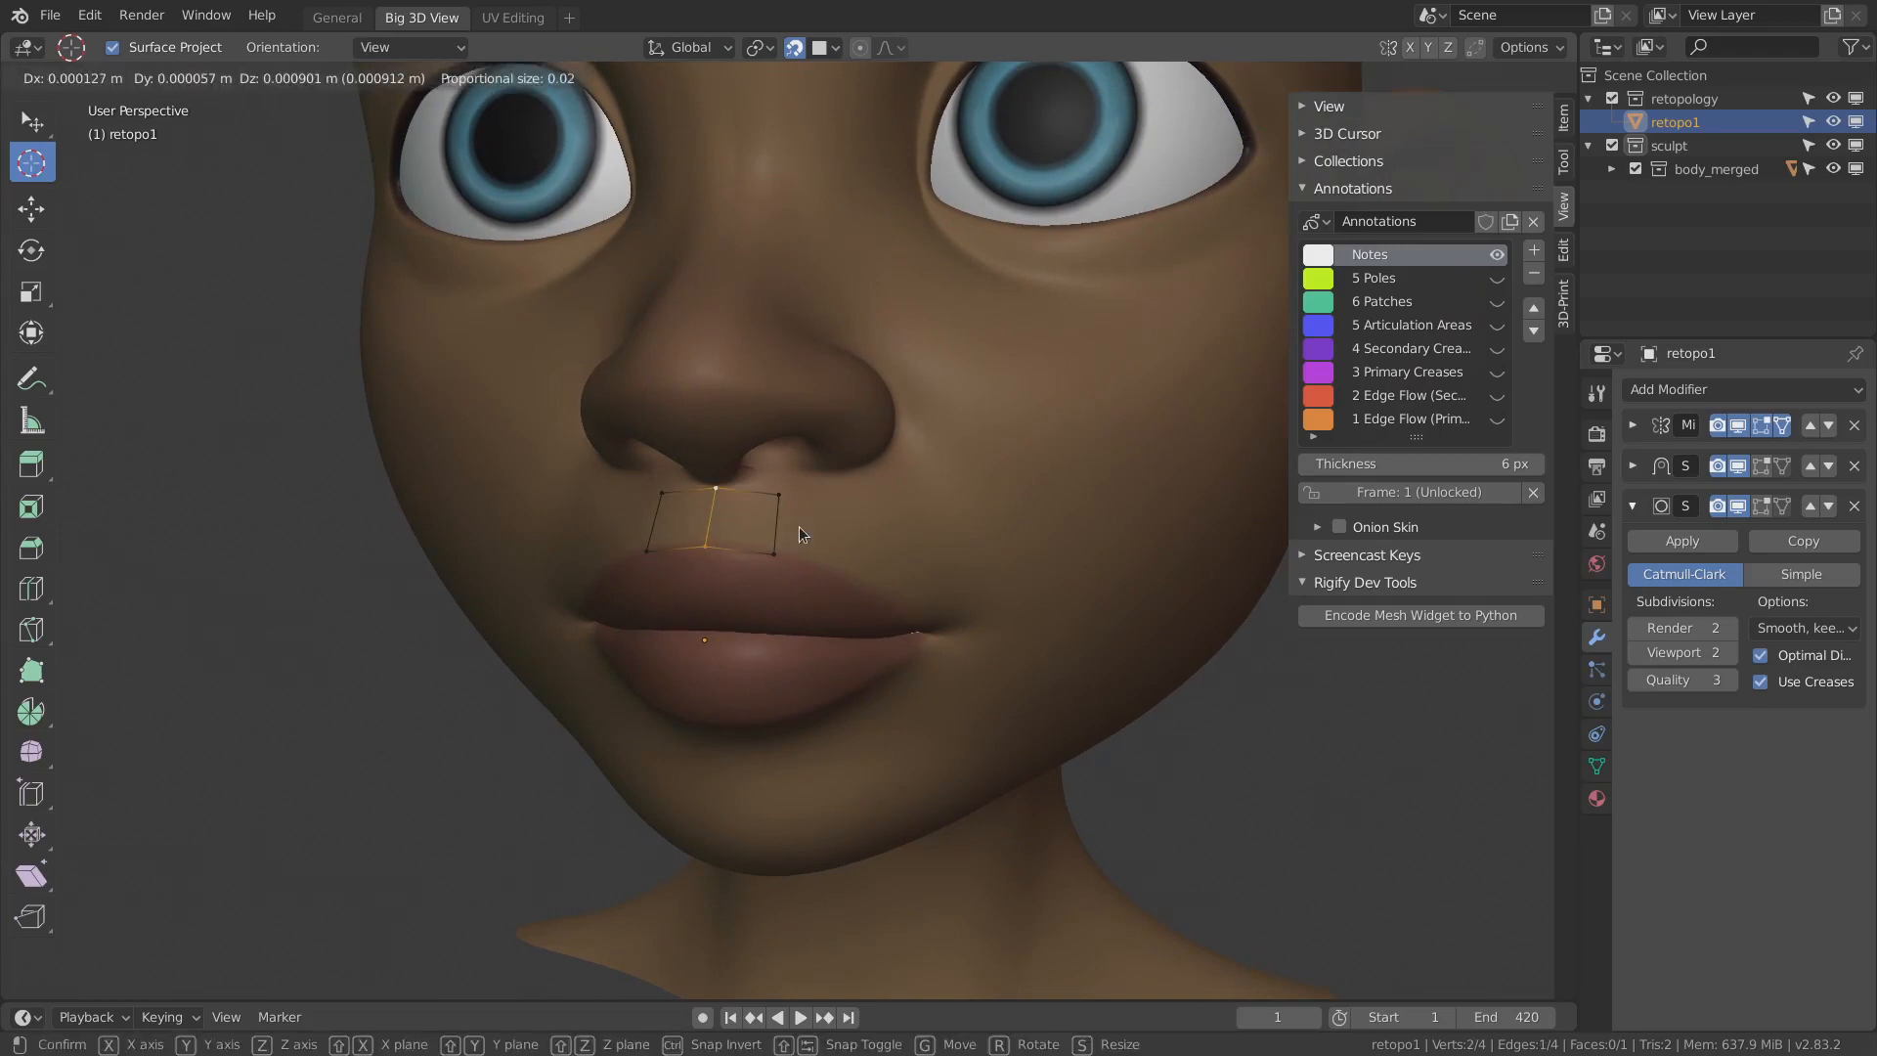
click(800, 530)
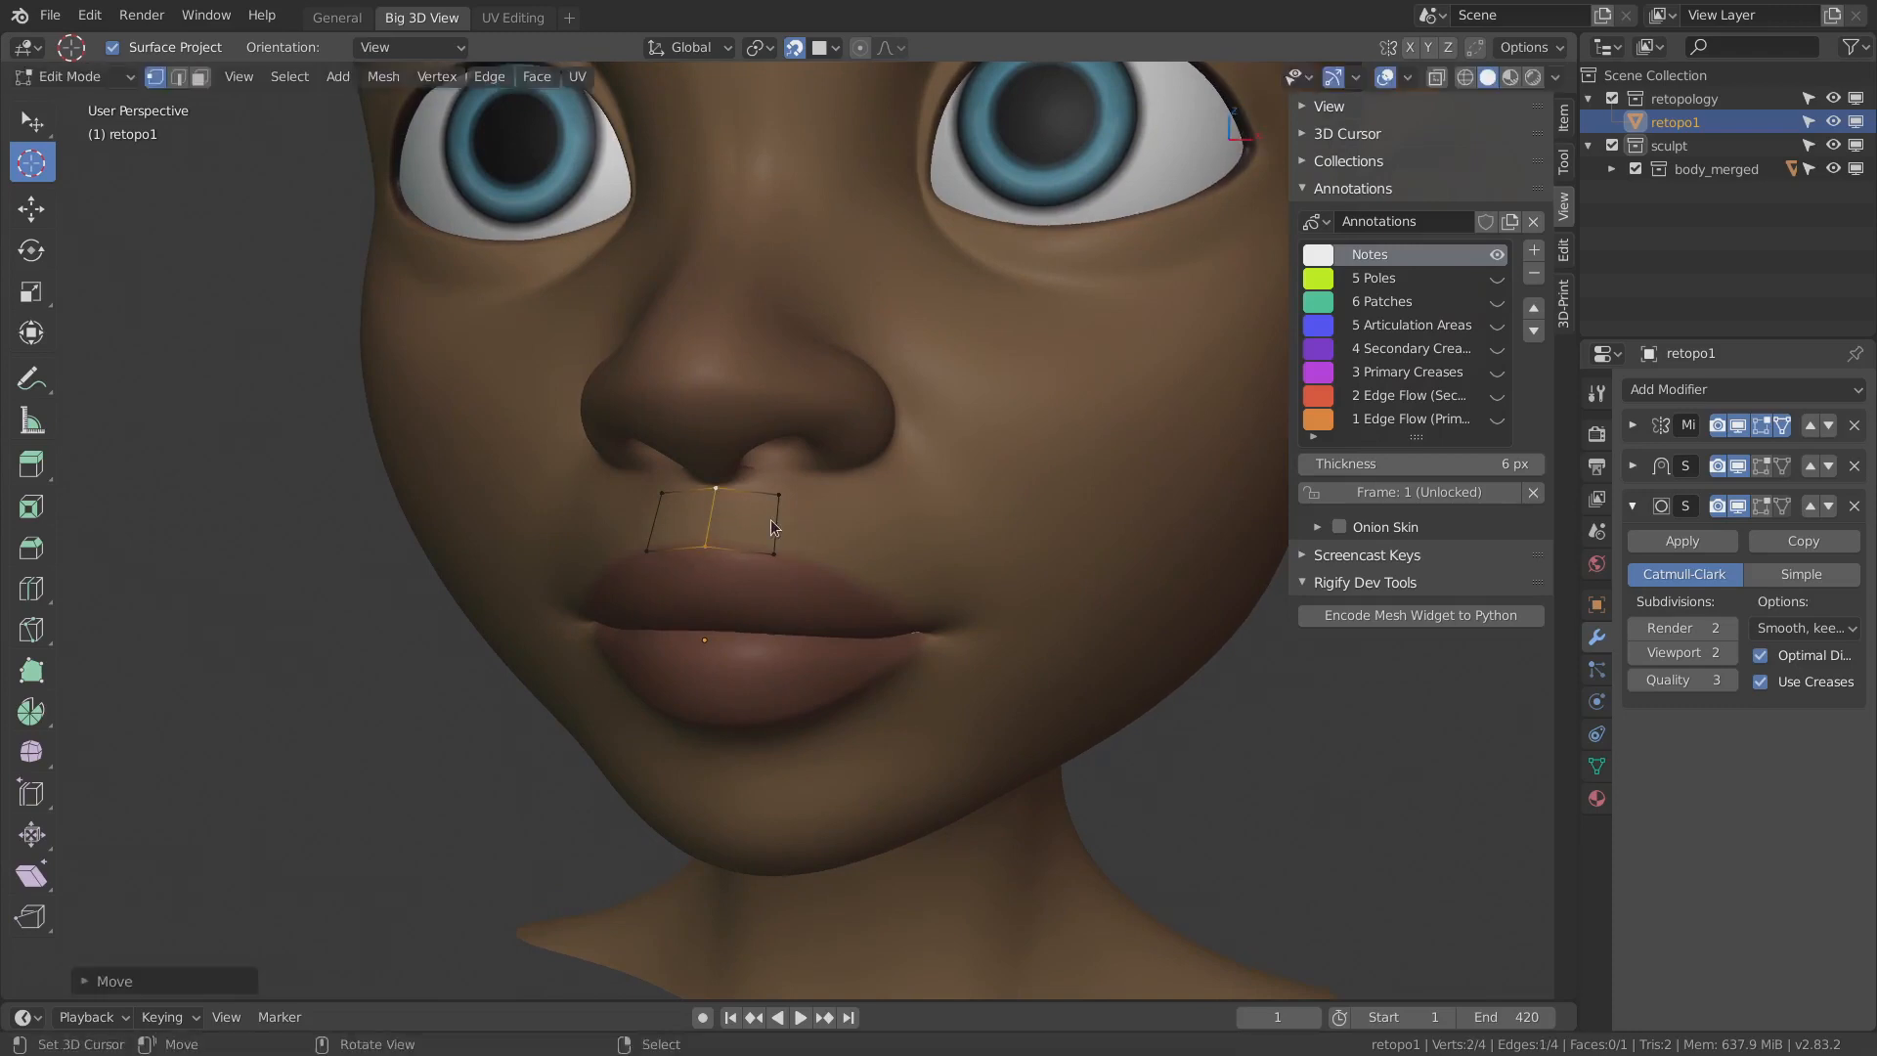
- Extrude the face's outer edge three times to form a strip along the upper lip to the mouth corner
middle_drag(803, 566, 767, 555)
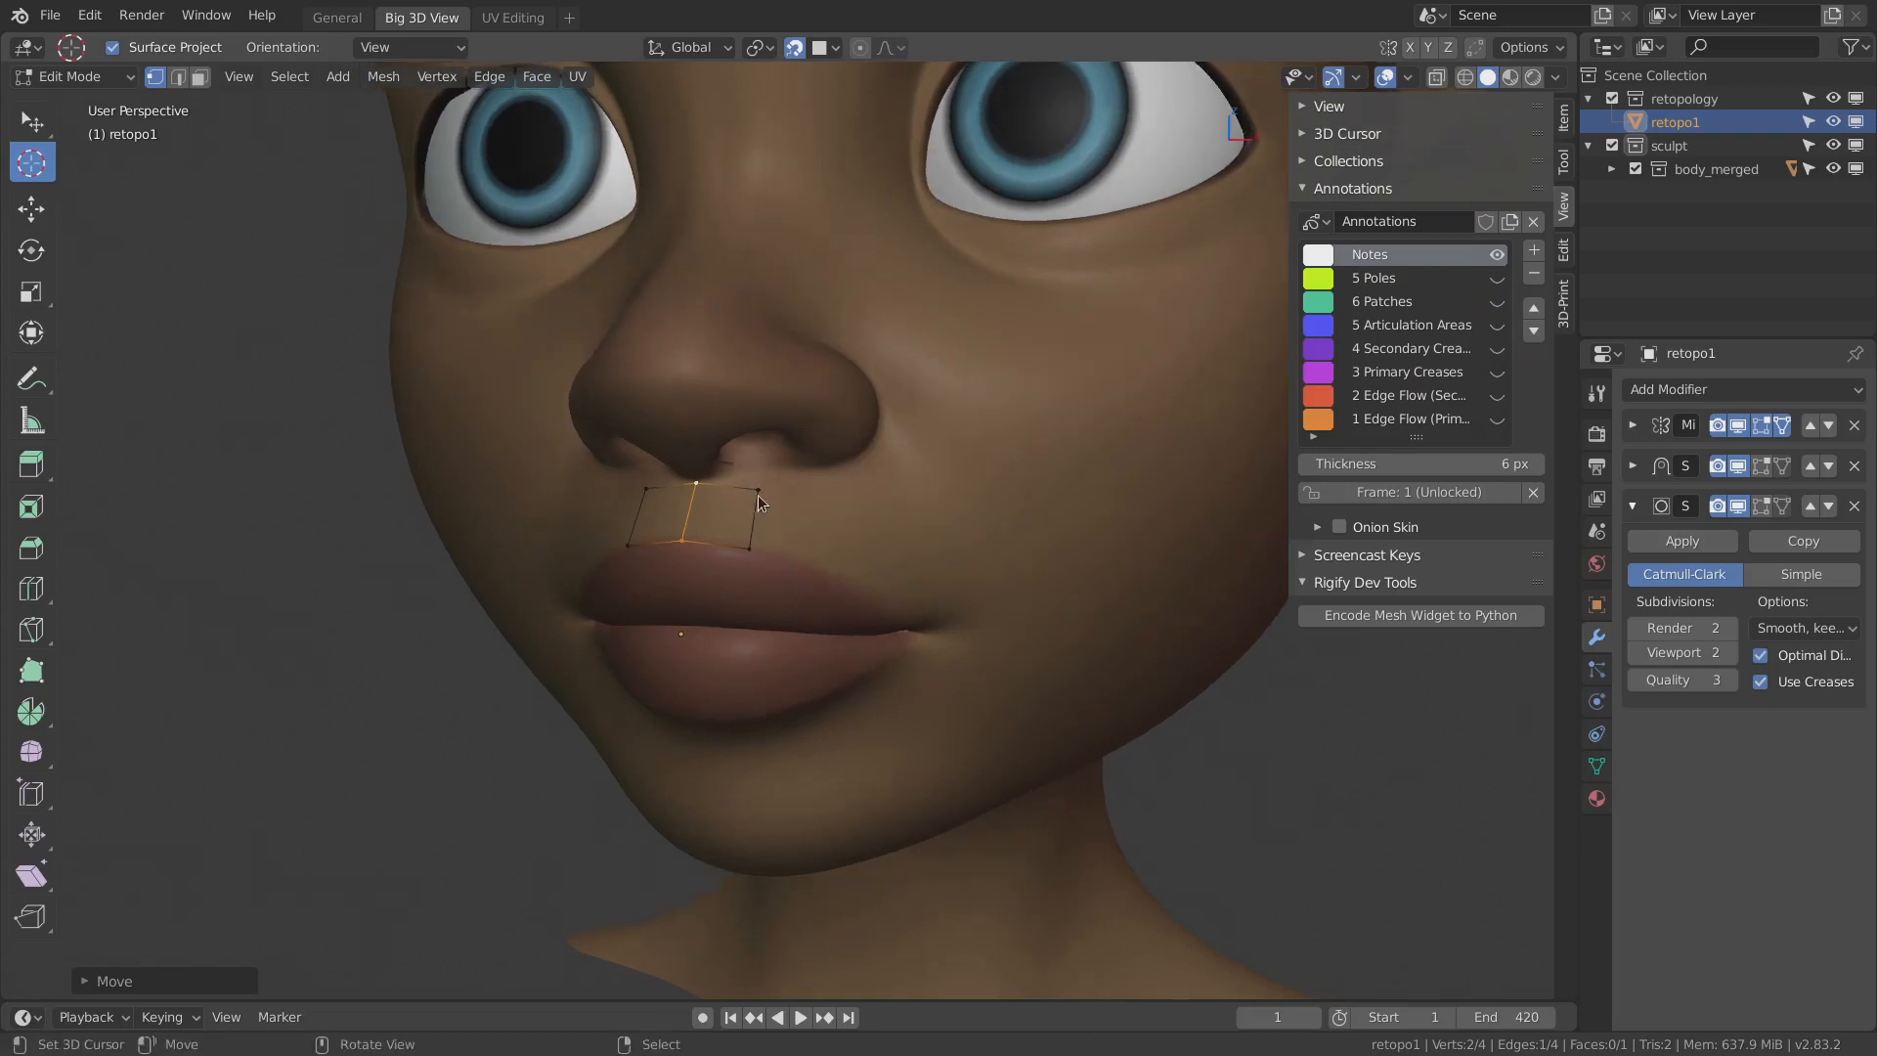
key(2)
key(e)
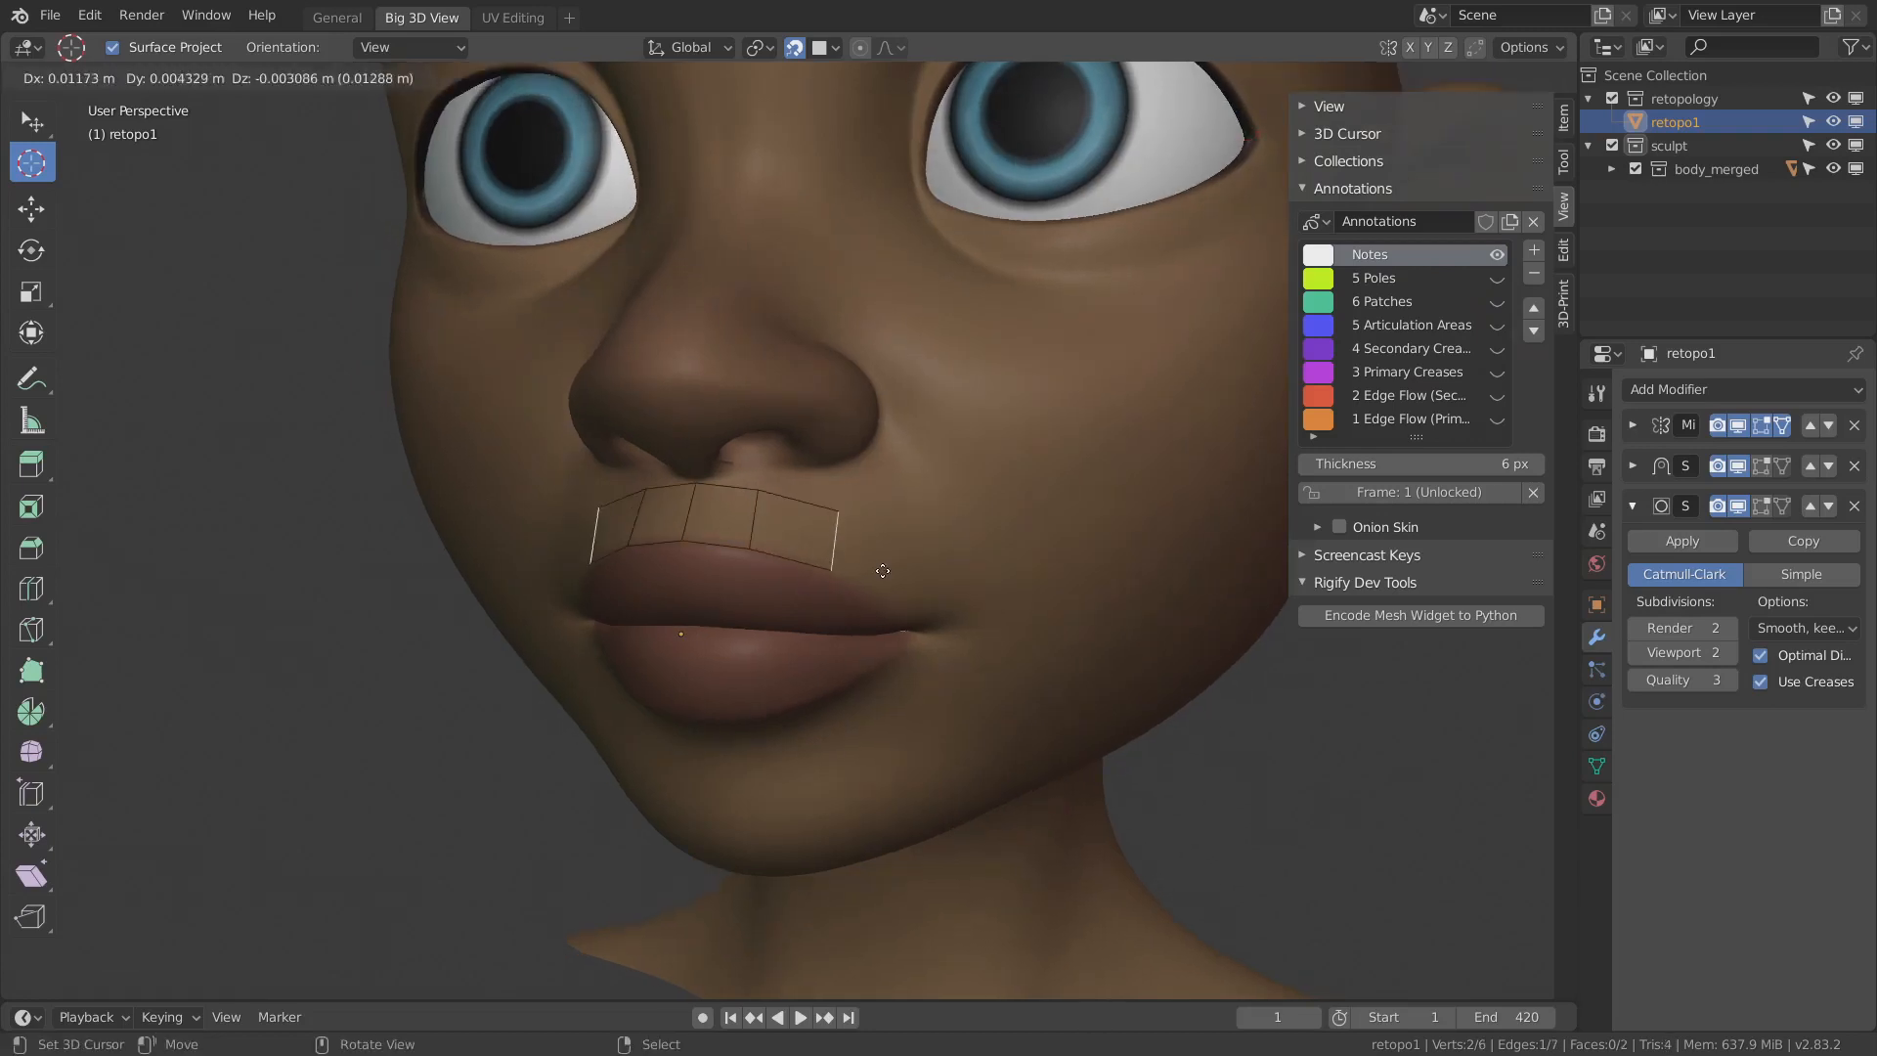
click(888, 568)
key(e)
click(960, 602)
middle_drag(960, 603, 892, 593)
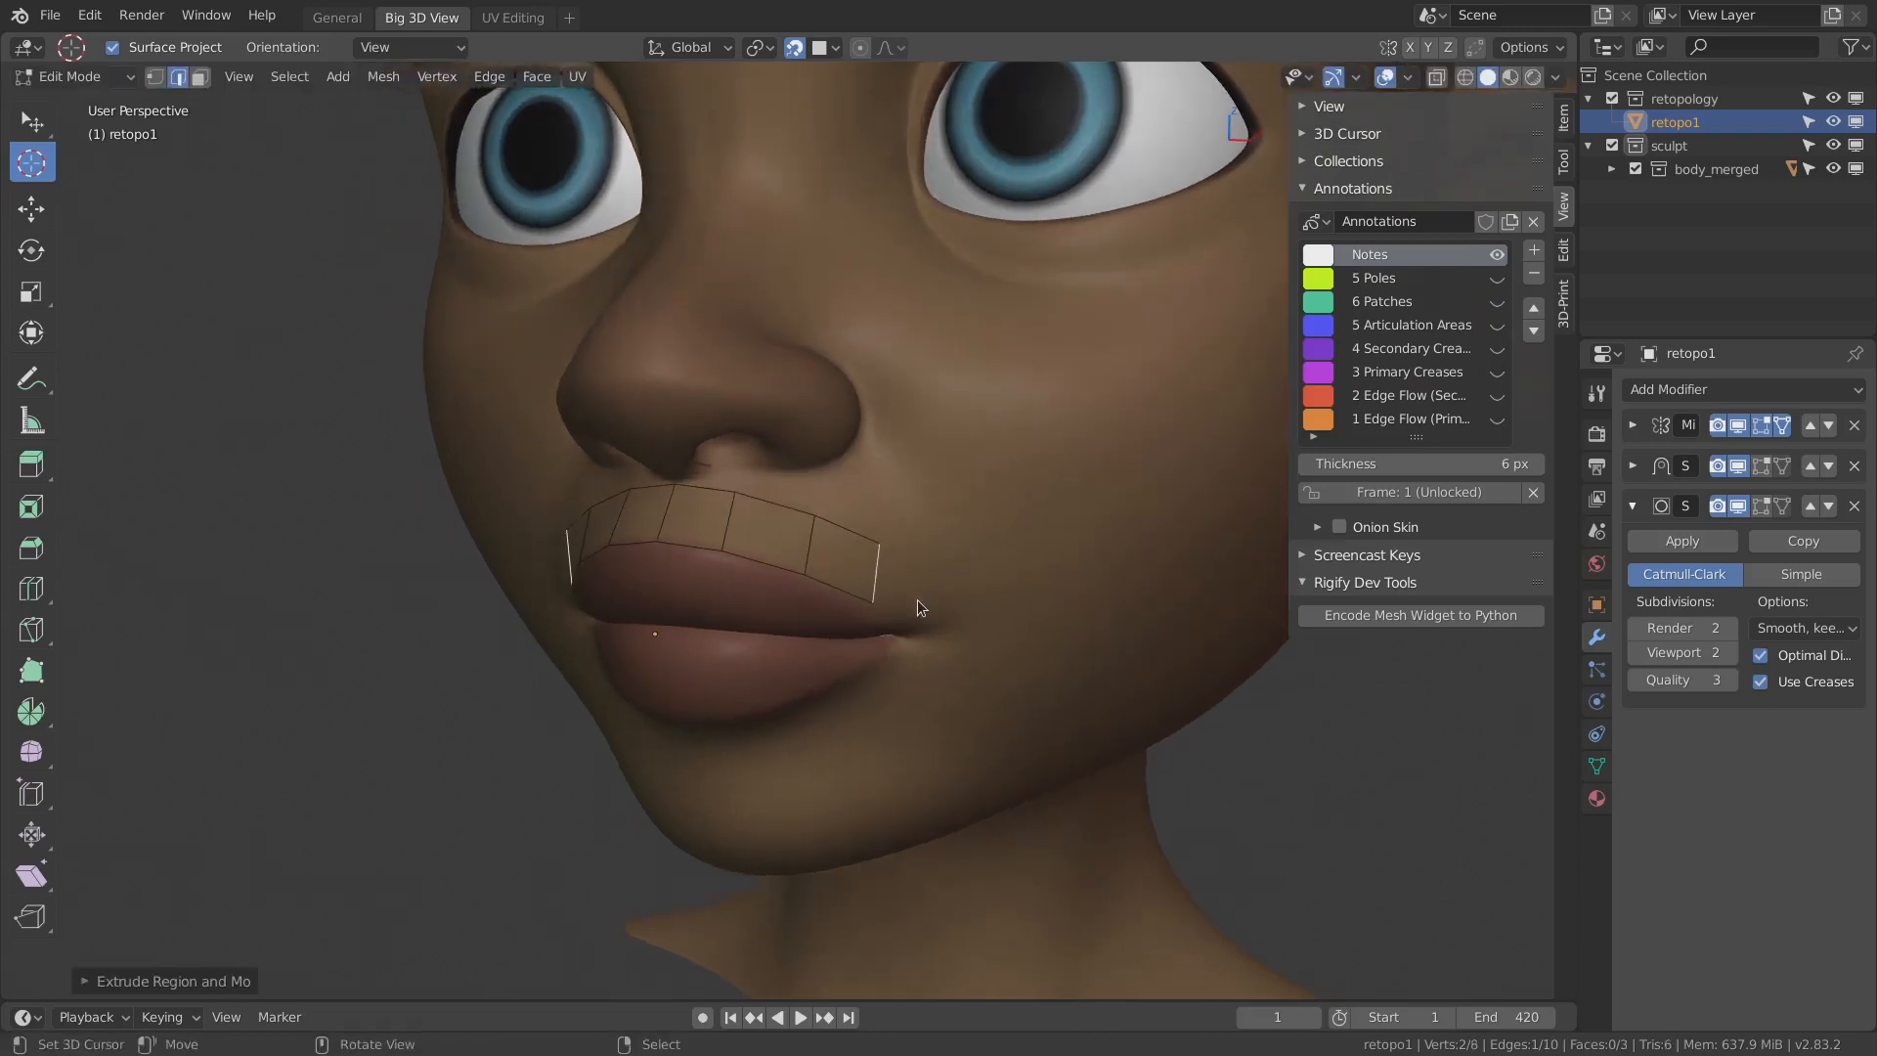
key(e)
click(988, 635)
- Extrude the upper edge of the mouth-corner face three times upward beside the nose
right_click(933, 571)
key(e)
click(995, 513)
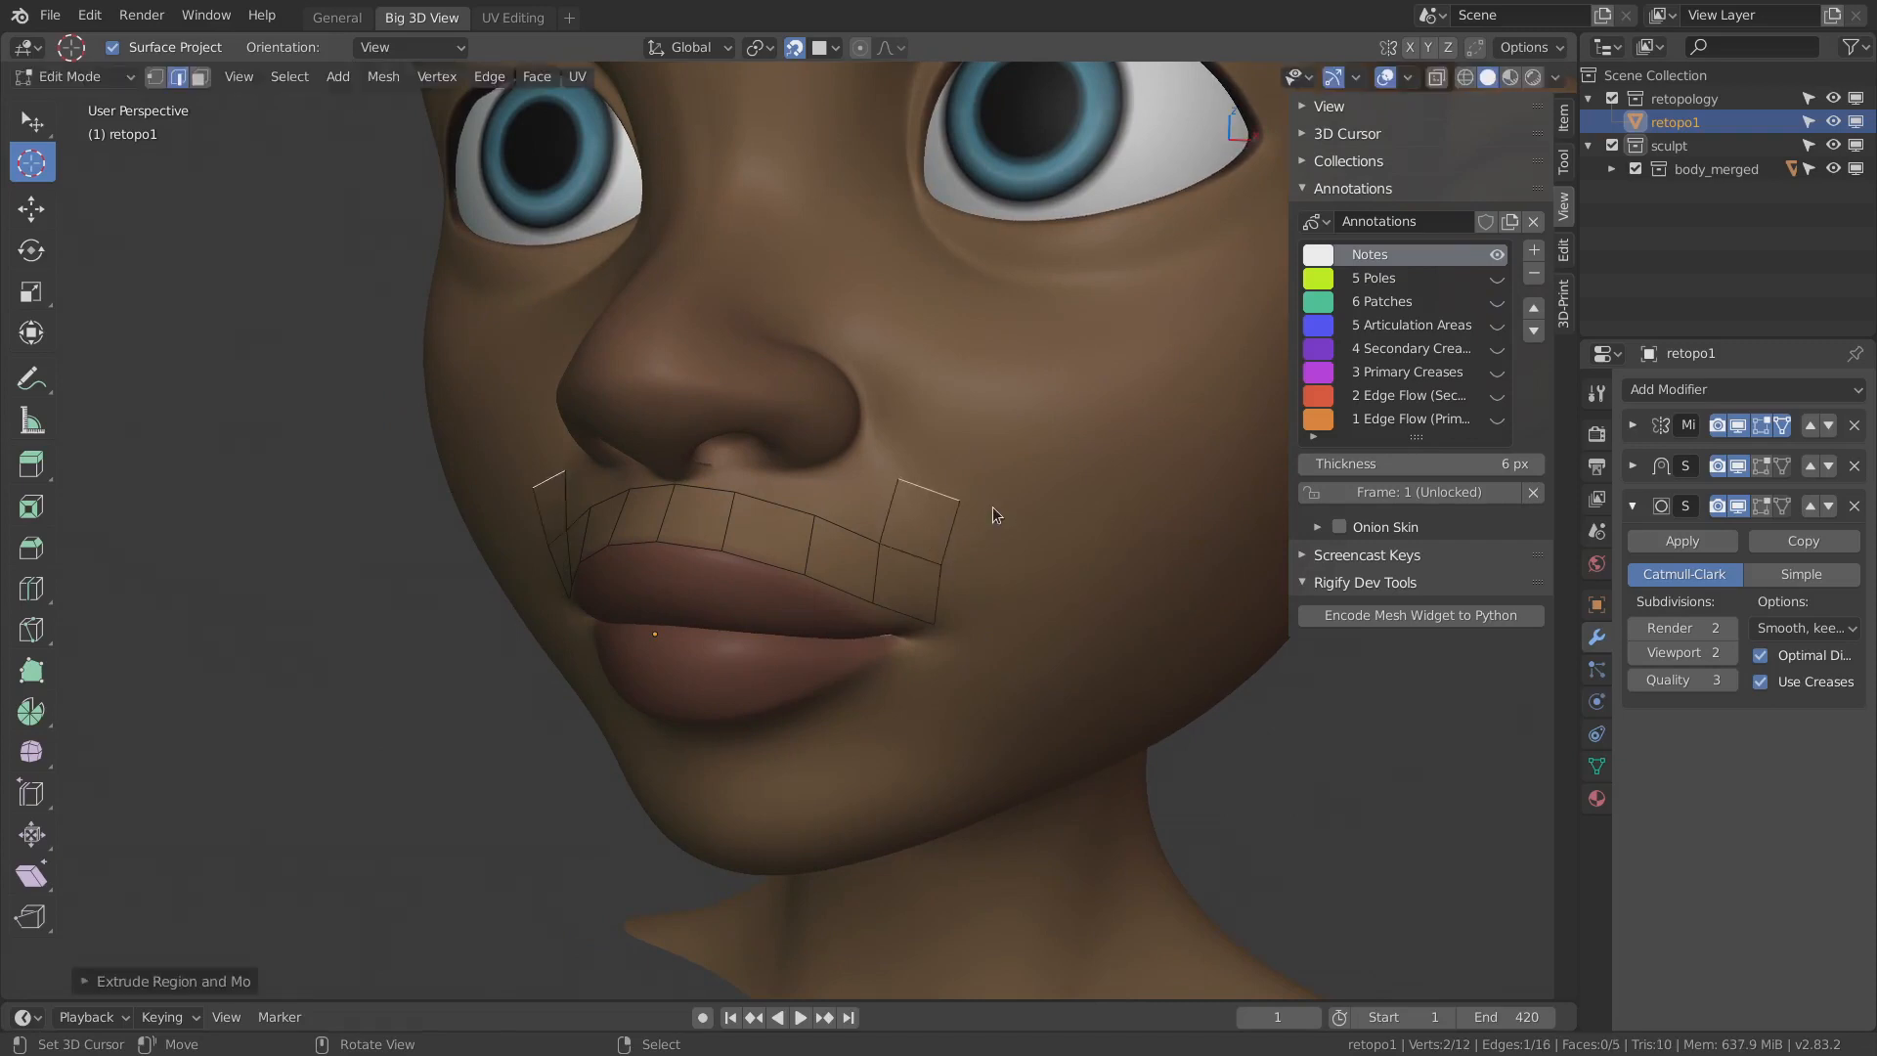
key(e)
click(1019, 436)
key(e)
click(1038, 380)
- Extrude the outer edge of the mouth-corner face twice across the cheek
middle_drag(983, 528, 943, 531)
right_click(925, 572)
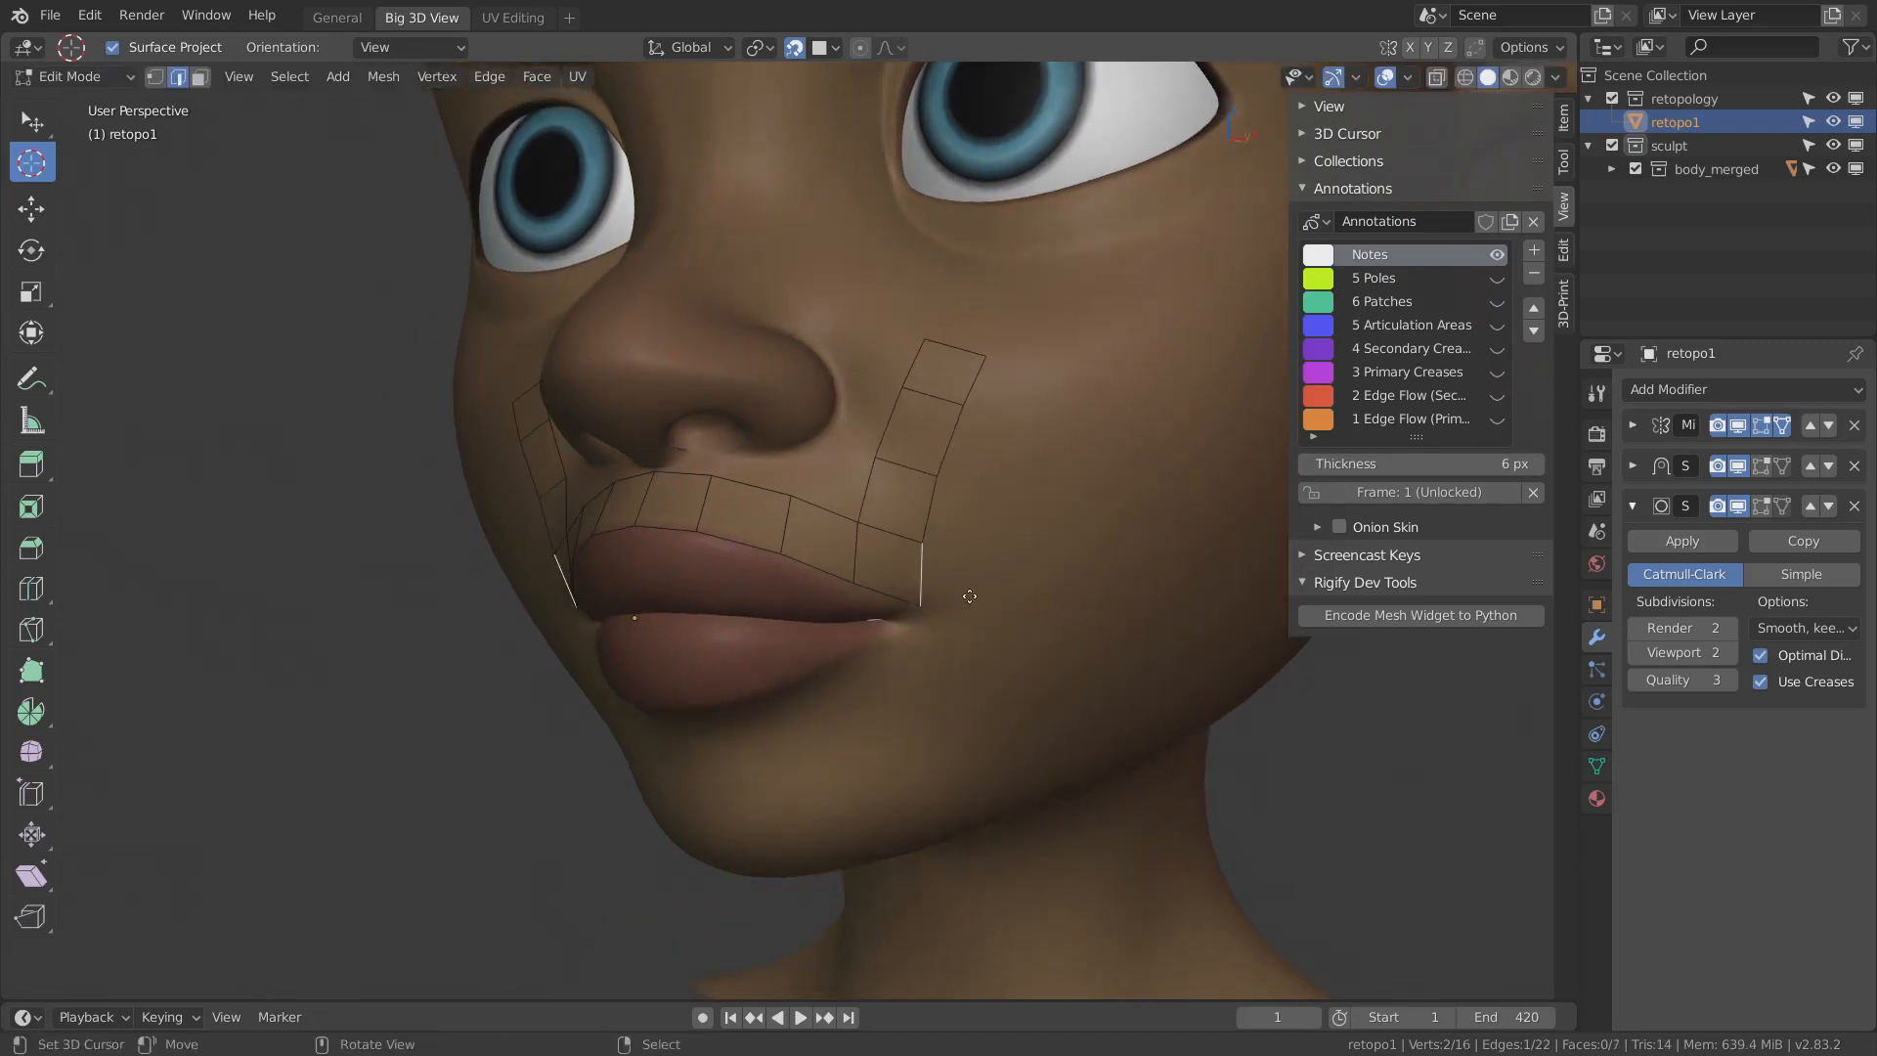
key(e)
click(1044, 612)
key(e)
click(1137, 611)
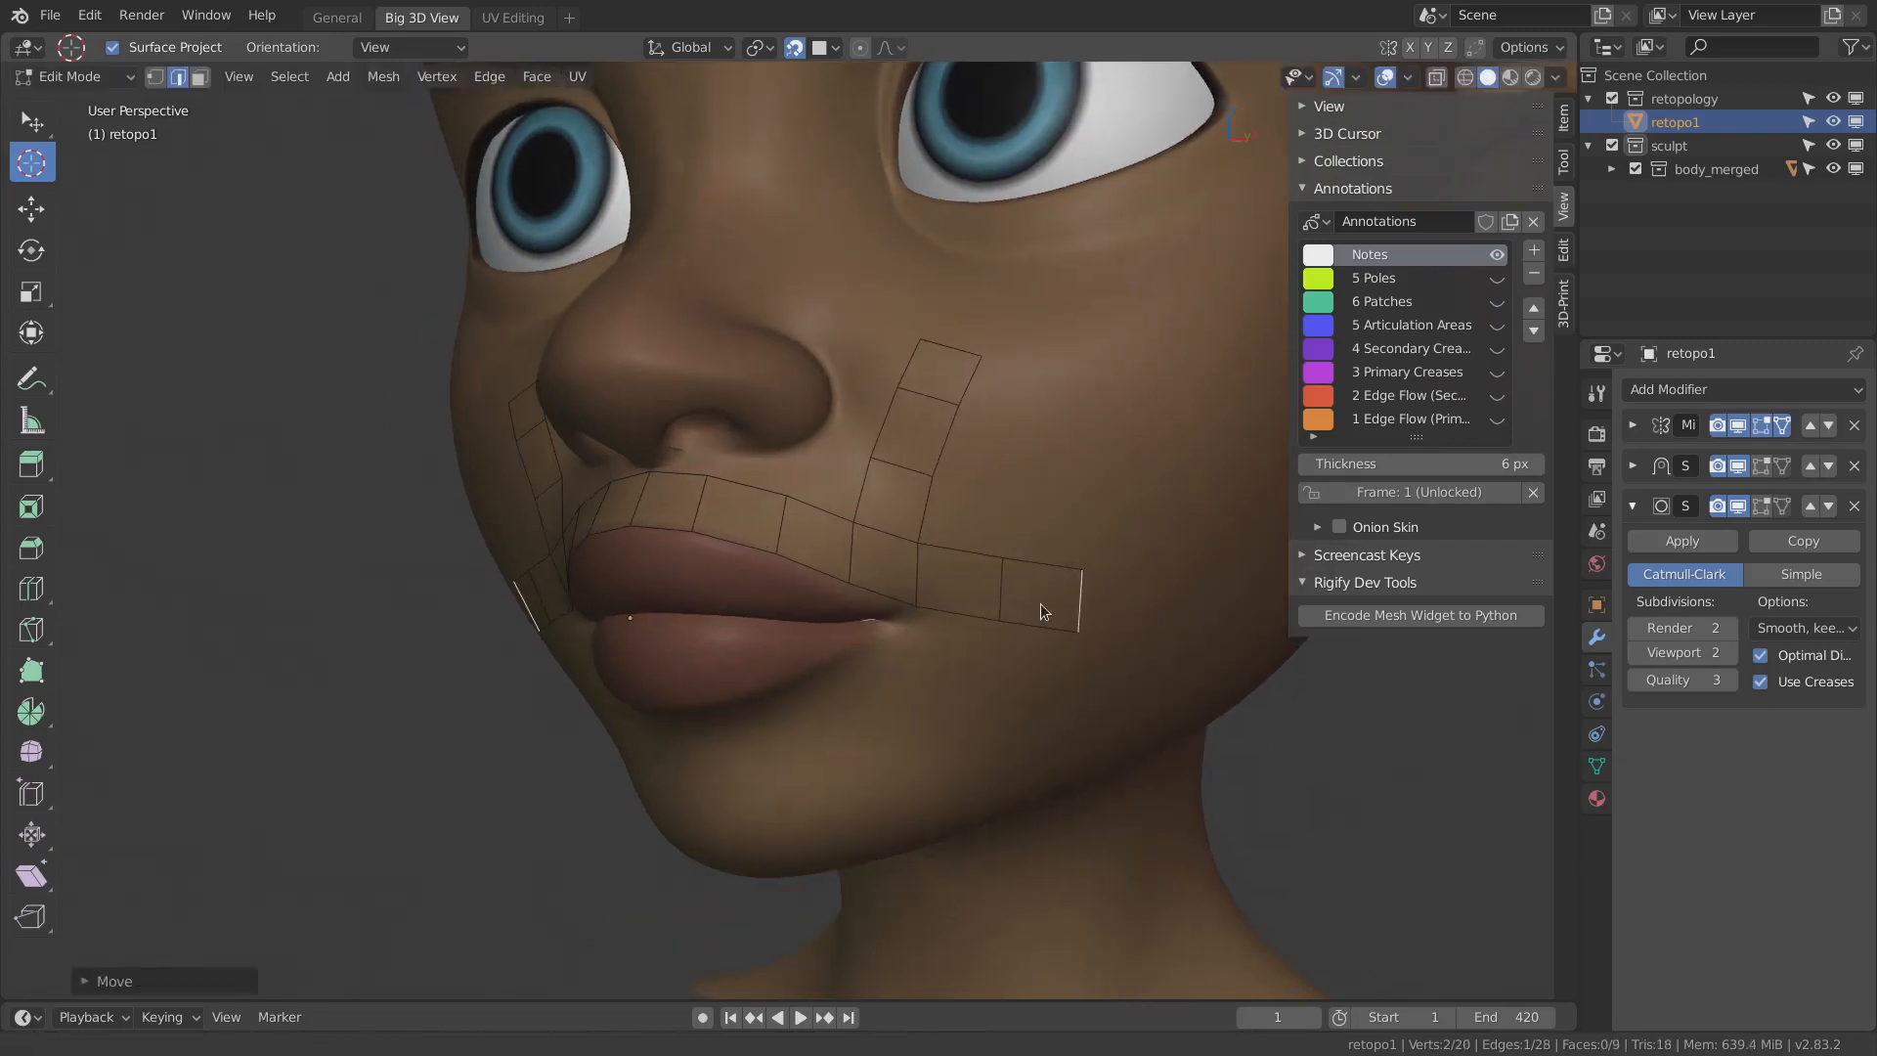
- Extrude the upper vertex between the two cheek faces three times upward, parallel to the column beside the nose
middle_drag(1040, 602, 823, 530)
right_click(890, 548)
key(e)
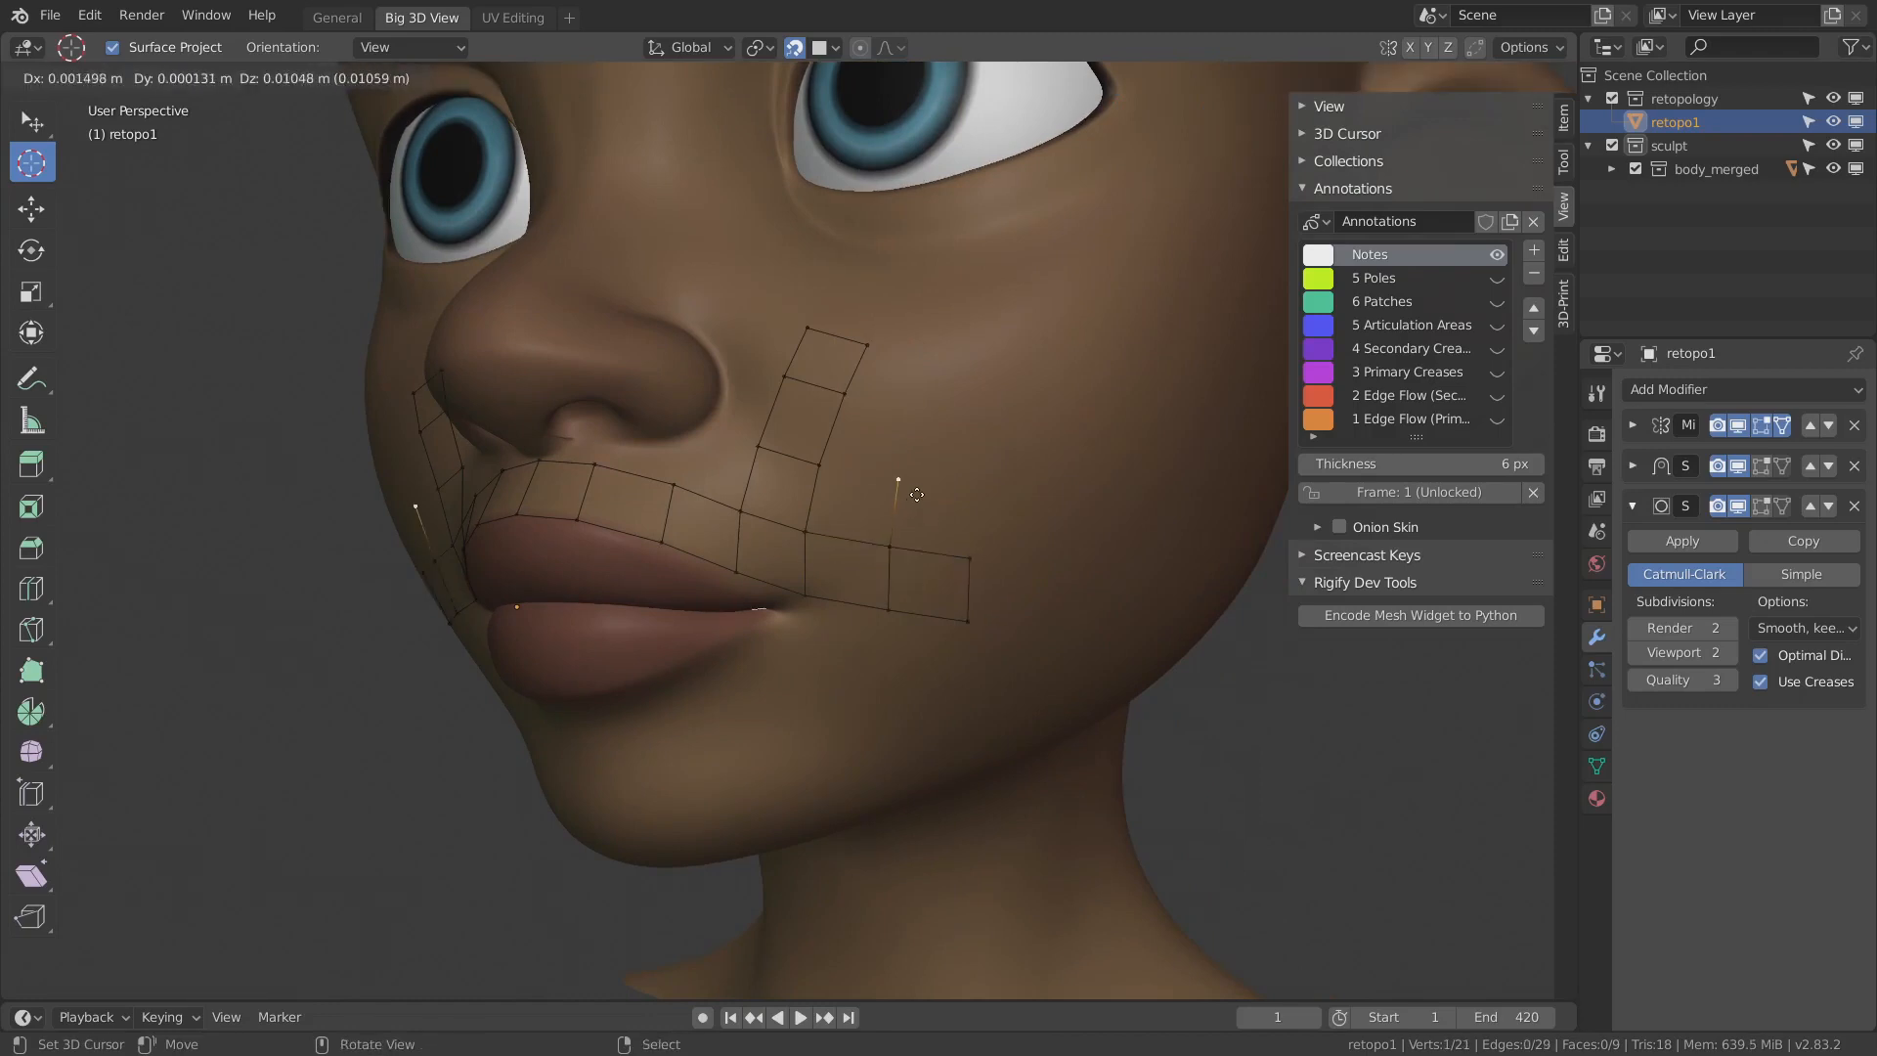
click(917, 482)
key(e)
click(941, 400)
key(e)
click(971, 349)
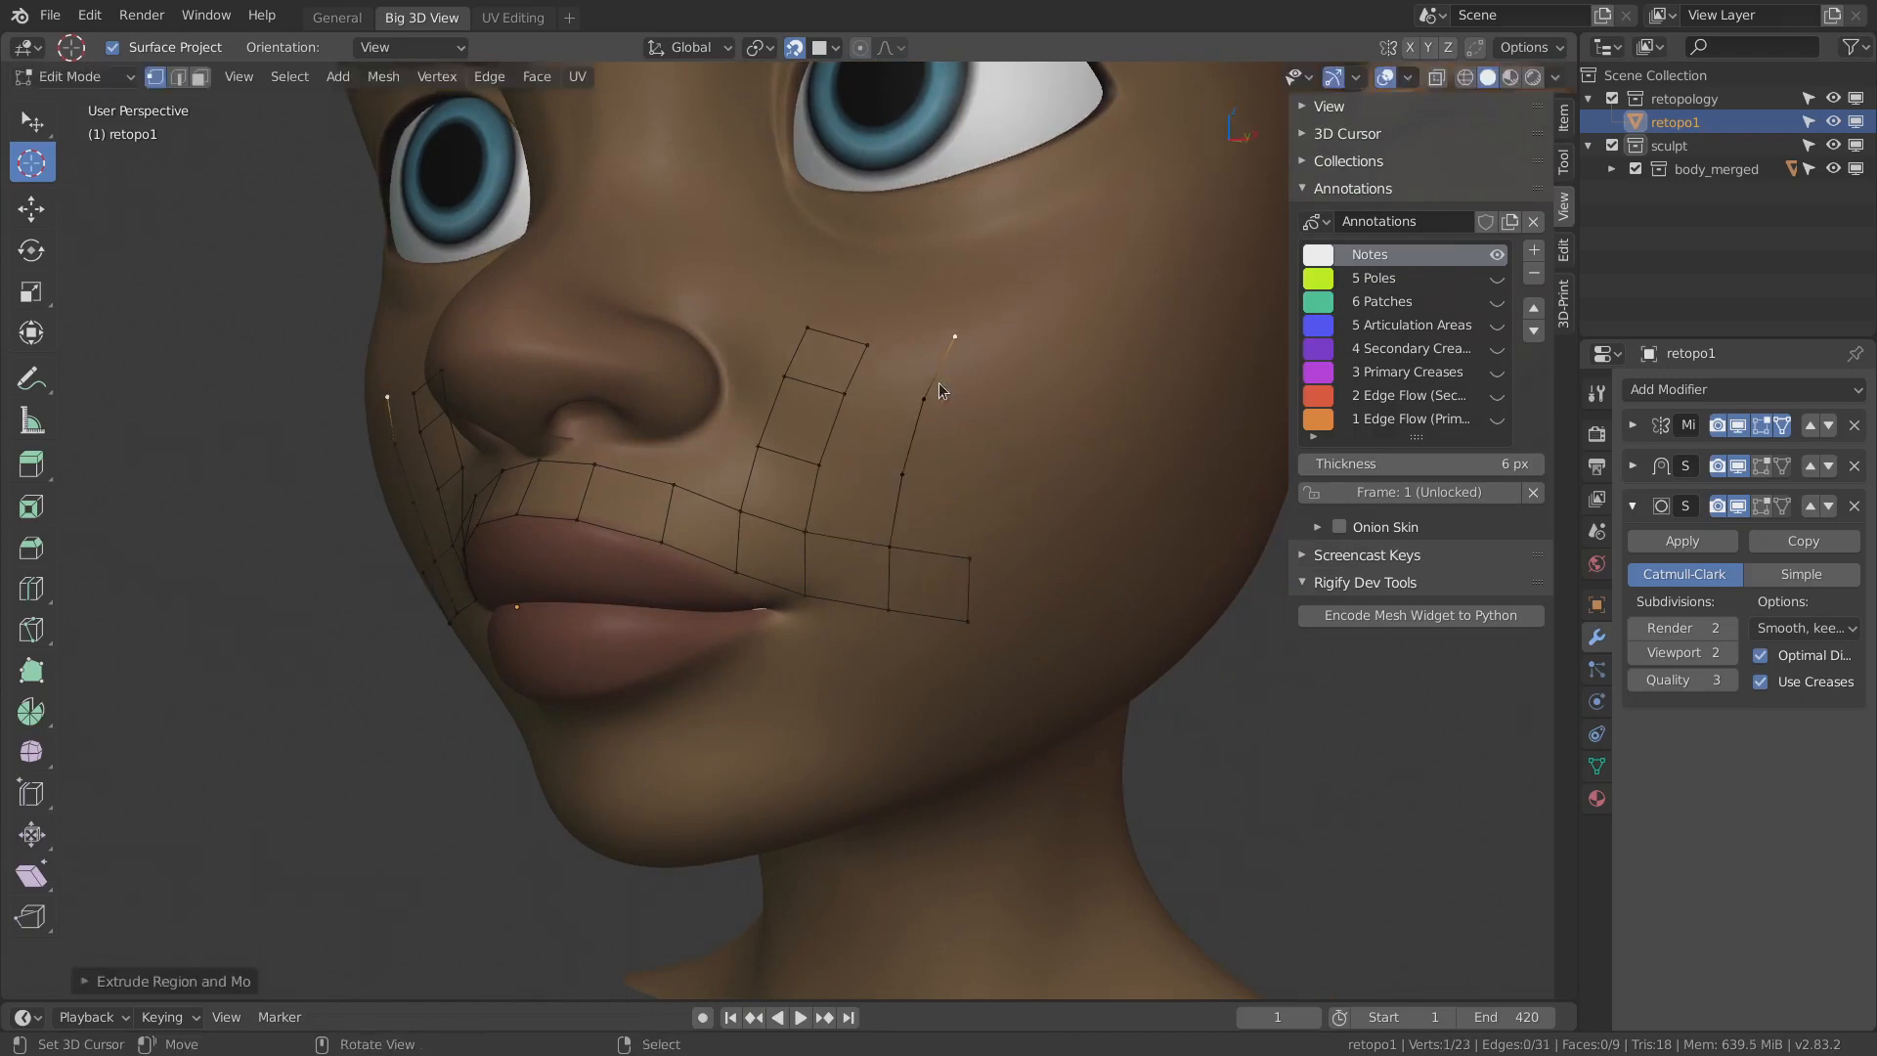
- Fill three quad faces between the column beside the nose and the new line of cheek vertices
middle_drag(939, 384, 898, 430)
right_click(804, 550)
shift+right_click(886, 559)
shift+right_click(897, 488)
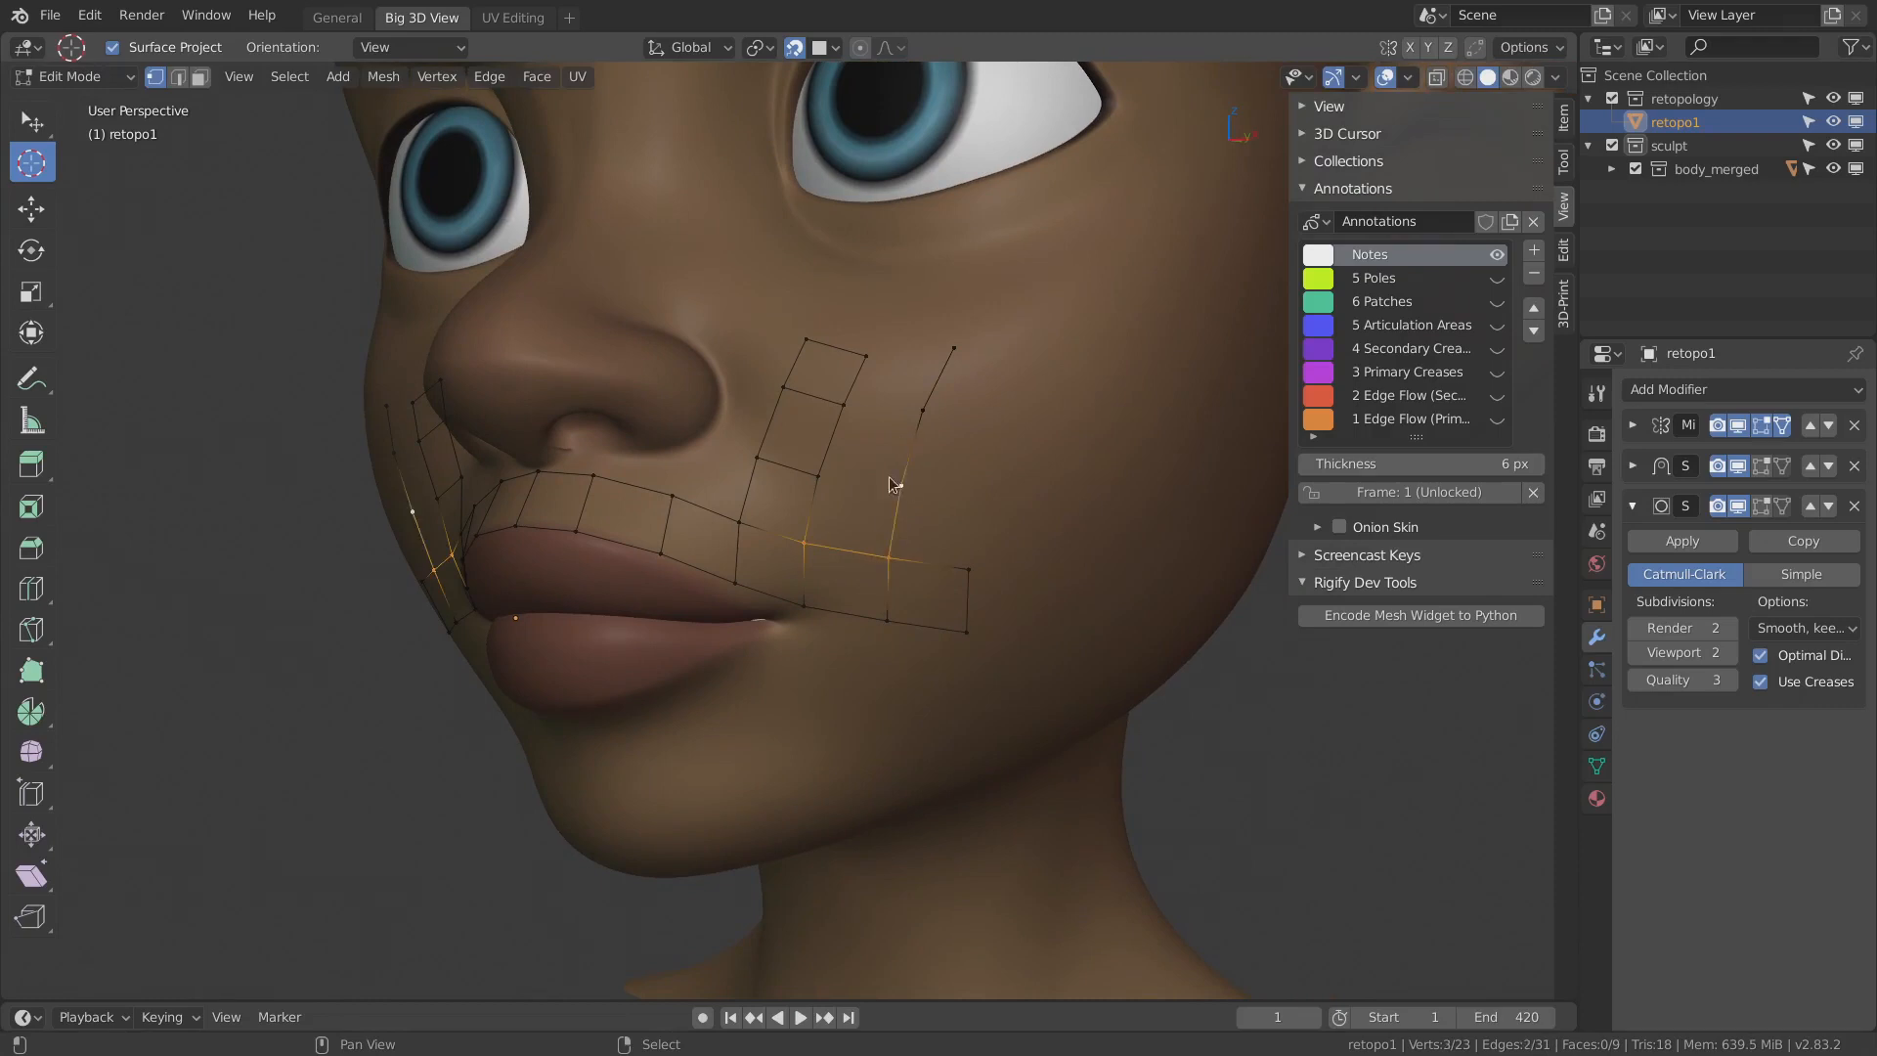
shift+right_click(823, 479)
key(f)
right_click(823, 480)
right_click(918, 410)
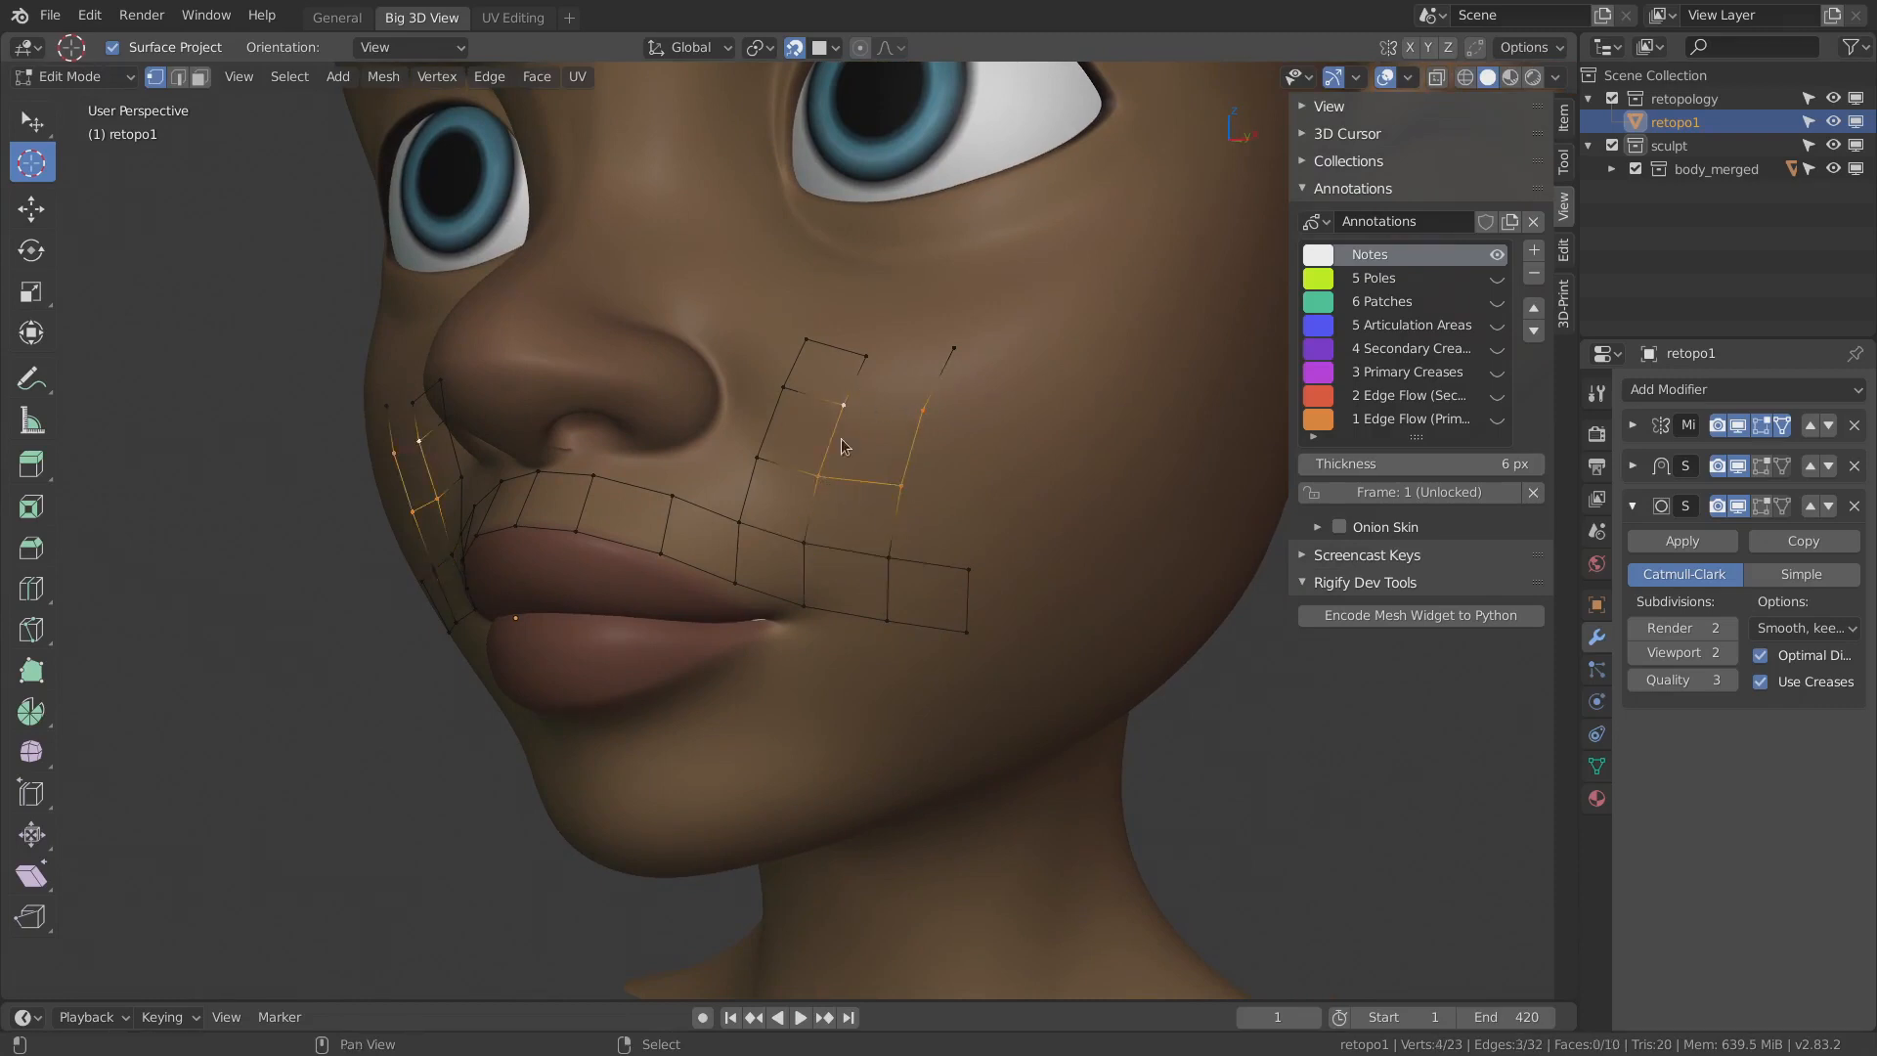
shift+right_click(845, 406)
key(f)
shift+right_click(954, 347)
shift+right_click(864, 355)
key(f)
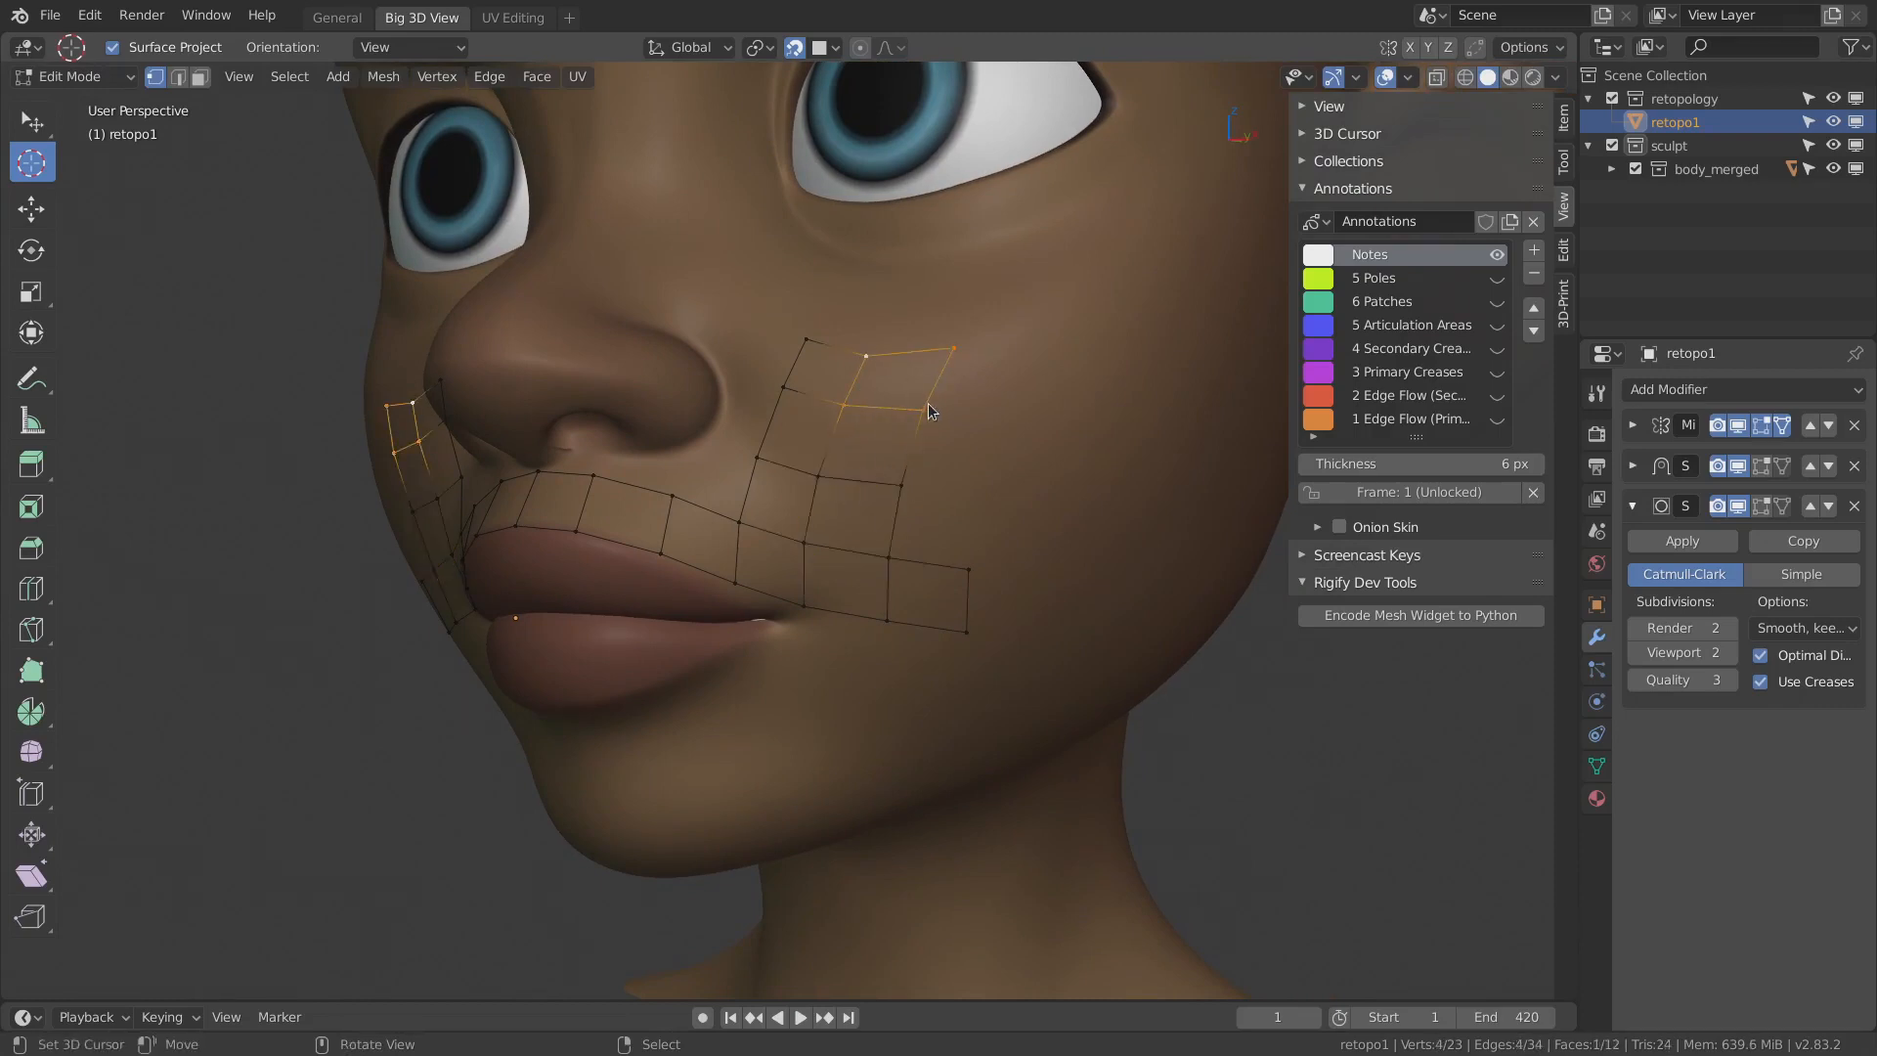
key(a)
middle_drag(929, 411, 902, 471)
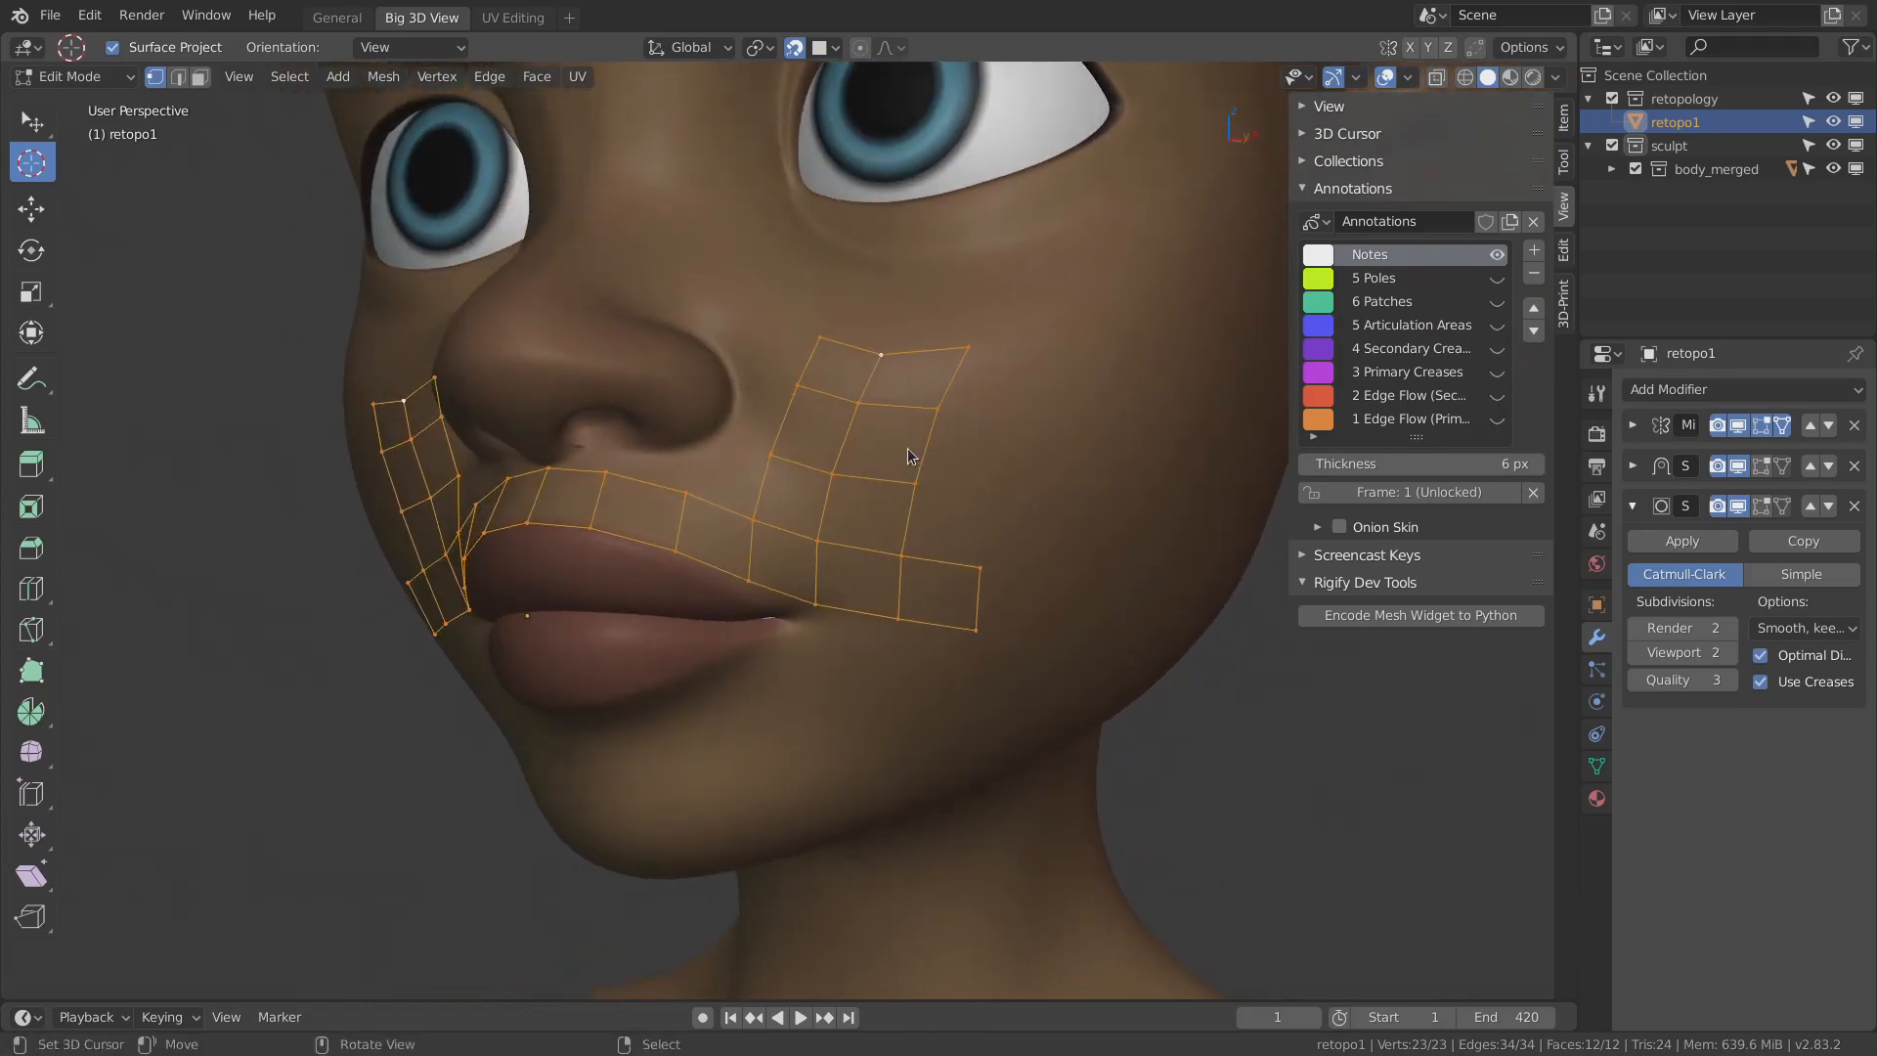
key(alt+a)
key(3)
right_click(916, 591)
ctrl+shift+right_click(843, 404)
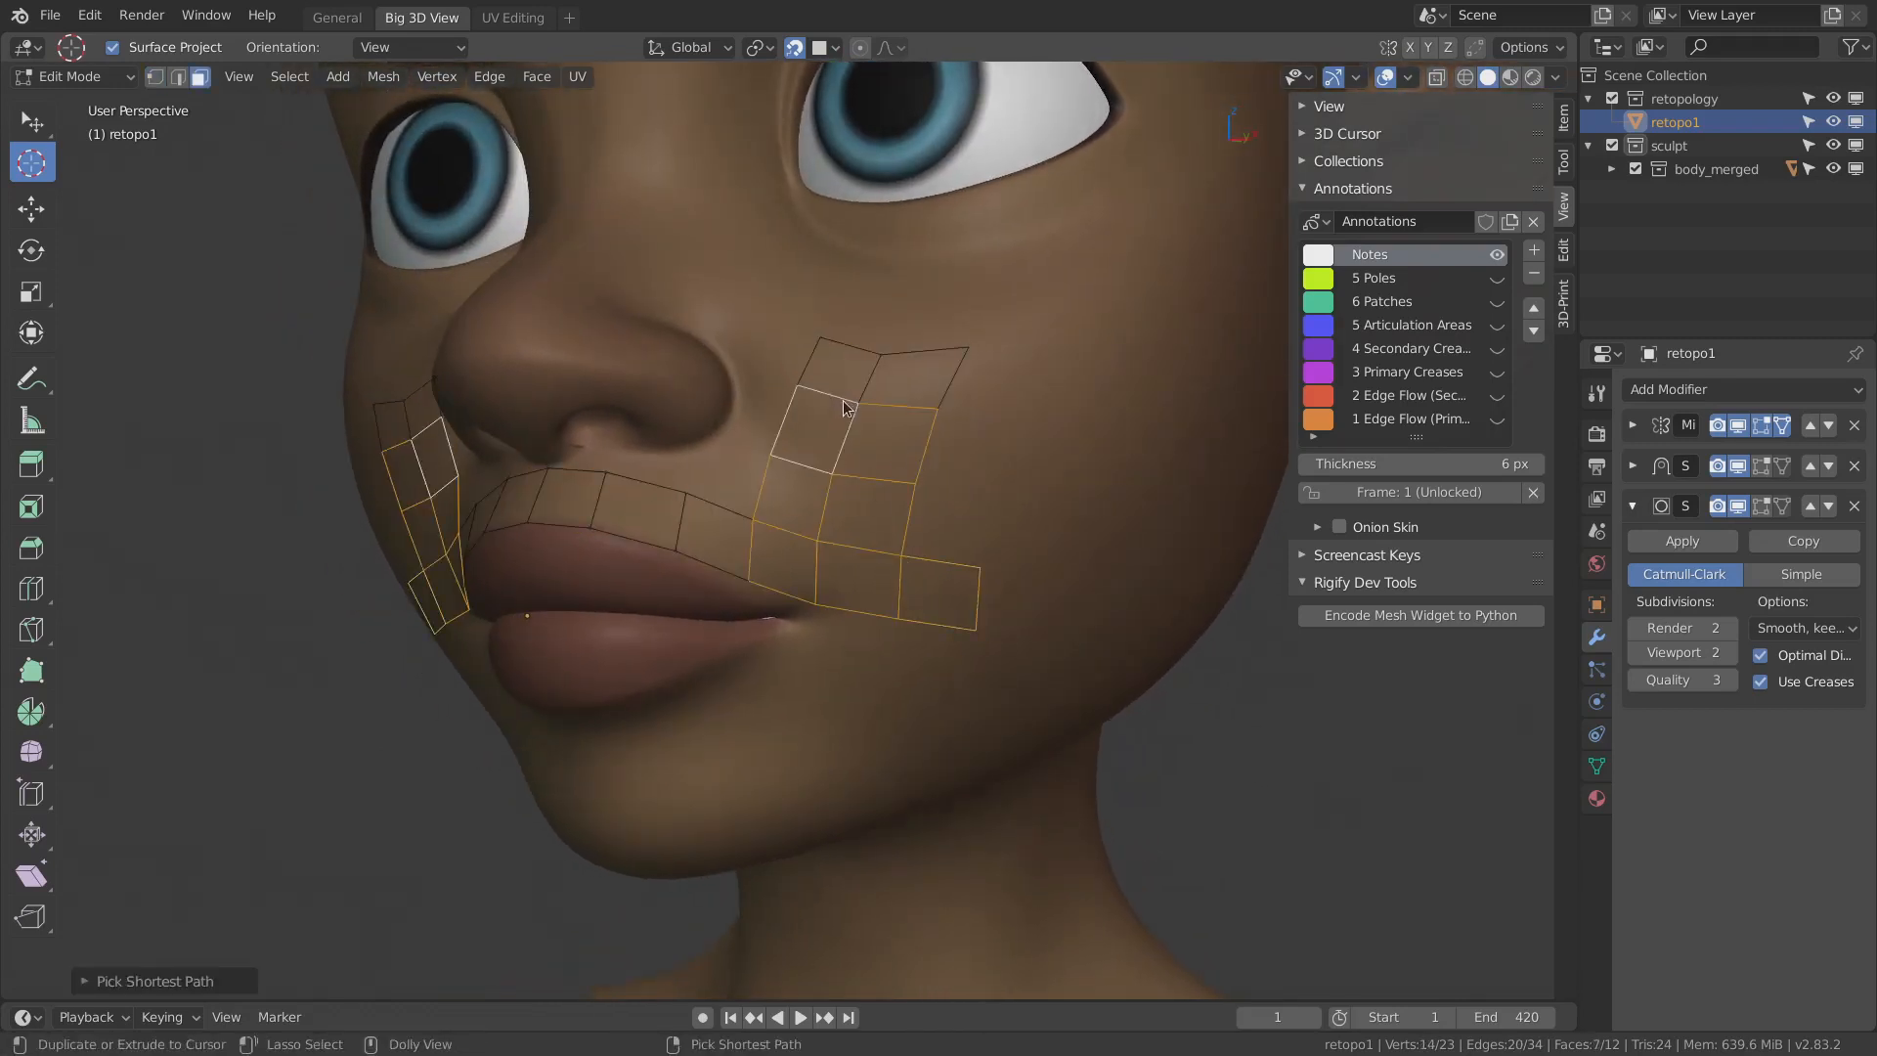
shift+right_click(851, 372)
shift+right_click(904, 379)
shift+right_click(711, 531)
shift+right_click(648, 516)
key(x)
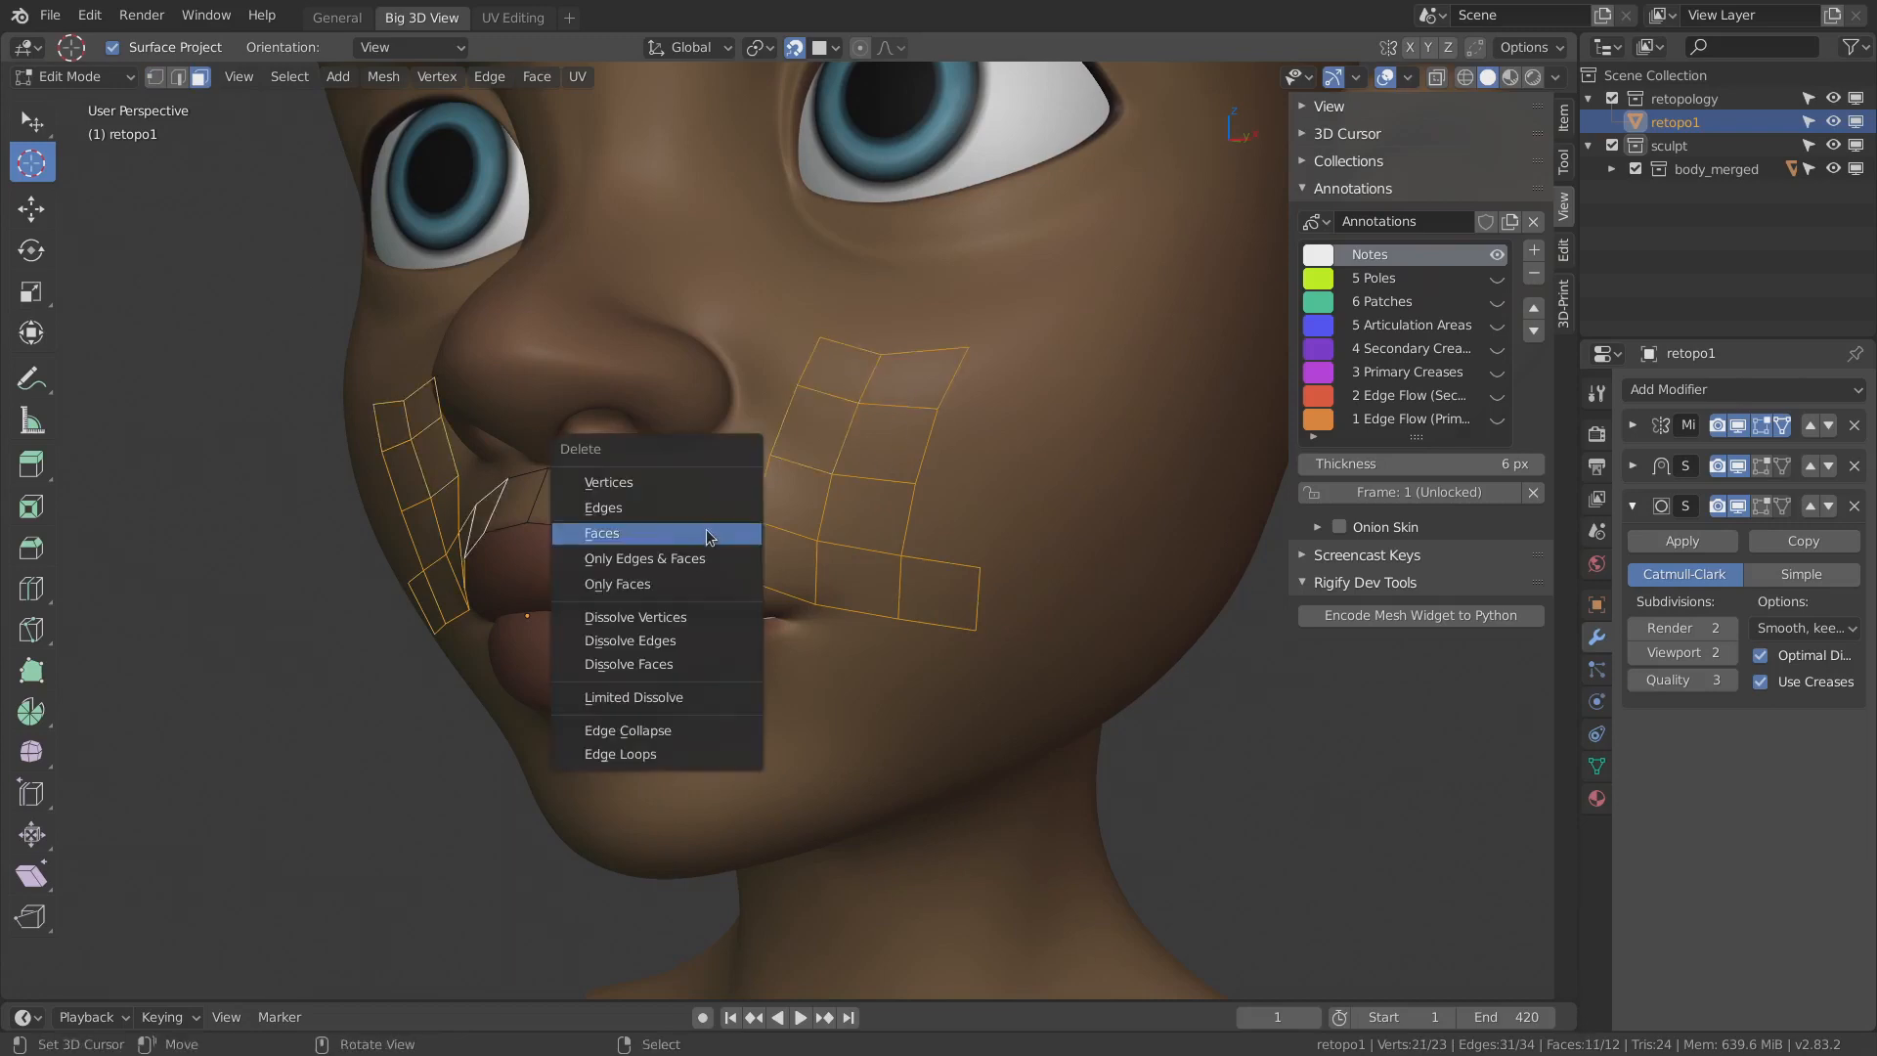
key(Escape)
right_click(800, 571)
shift+right_click(913, 391)
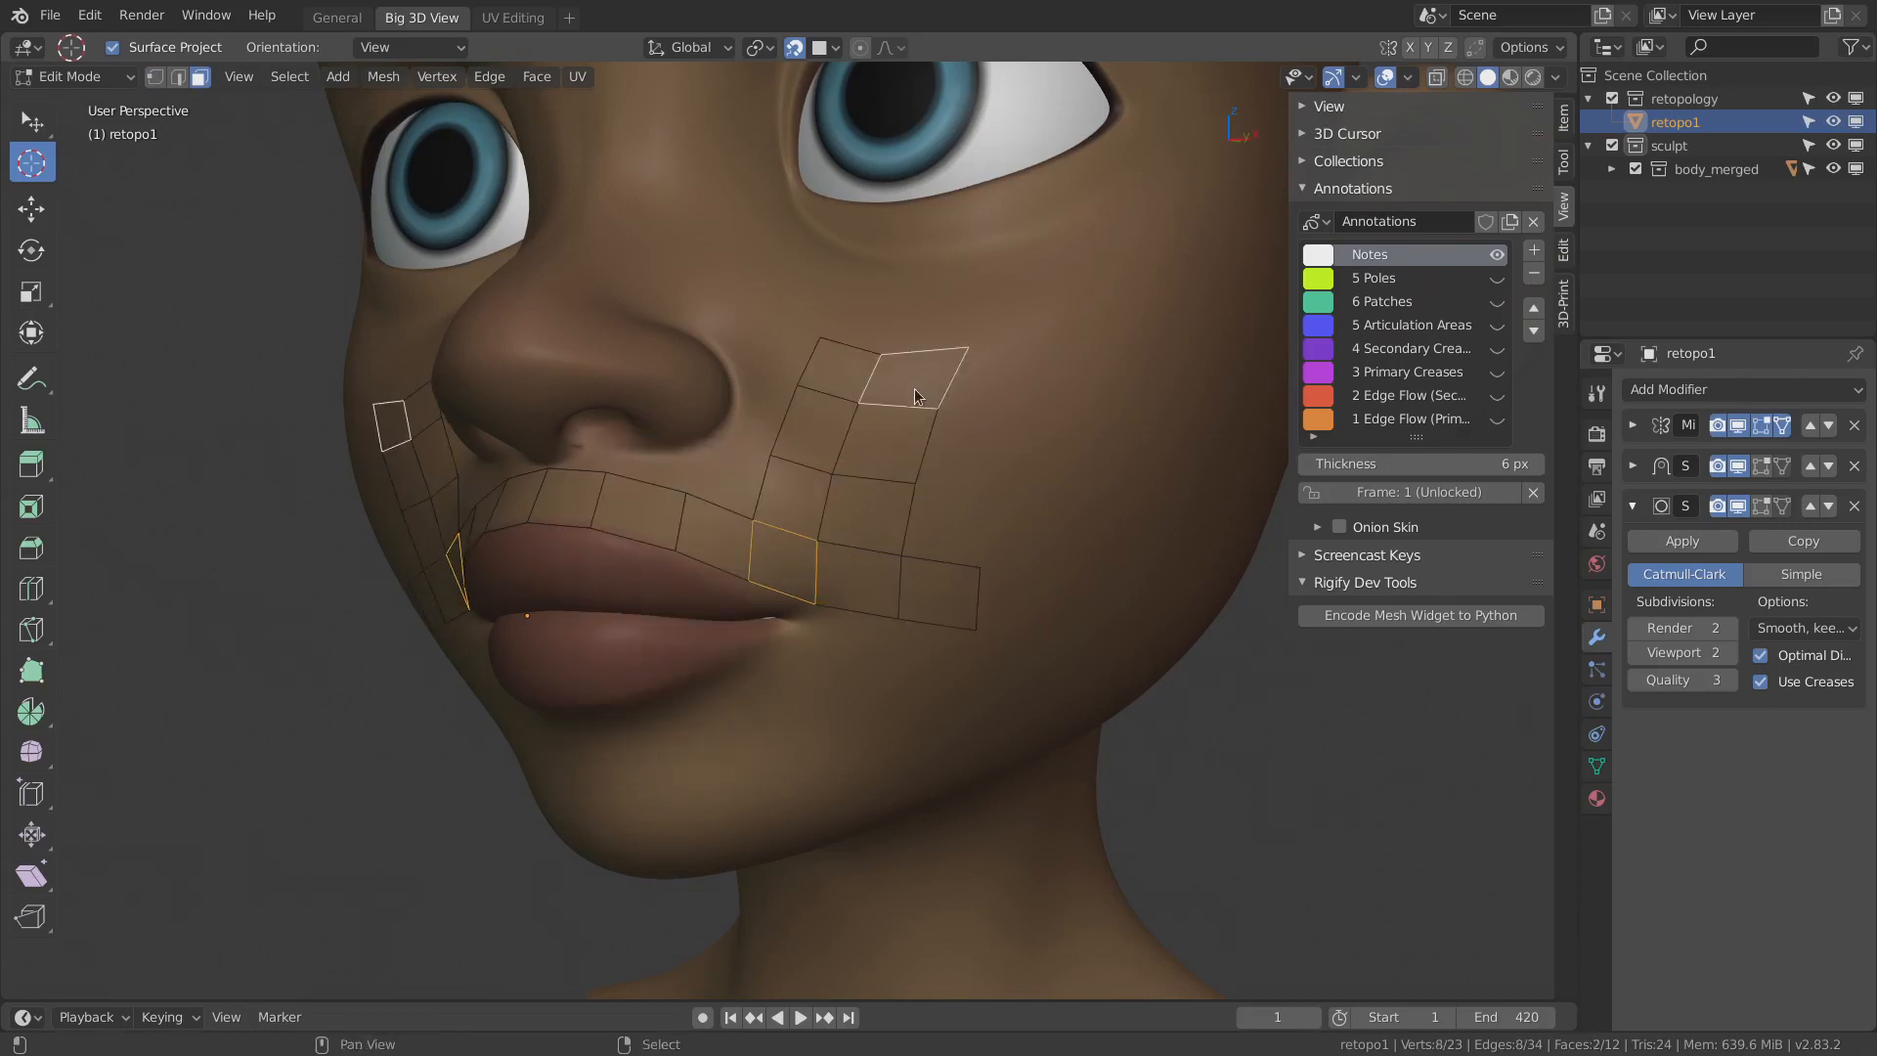
- Delete the cheek and lip strip faces, keeping only the original face under the nose
right_click(924, 588)
ctrl+shift+right_click(843, 377)
shift+right_click(723, 535)
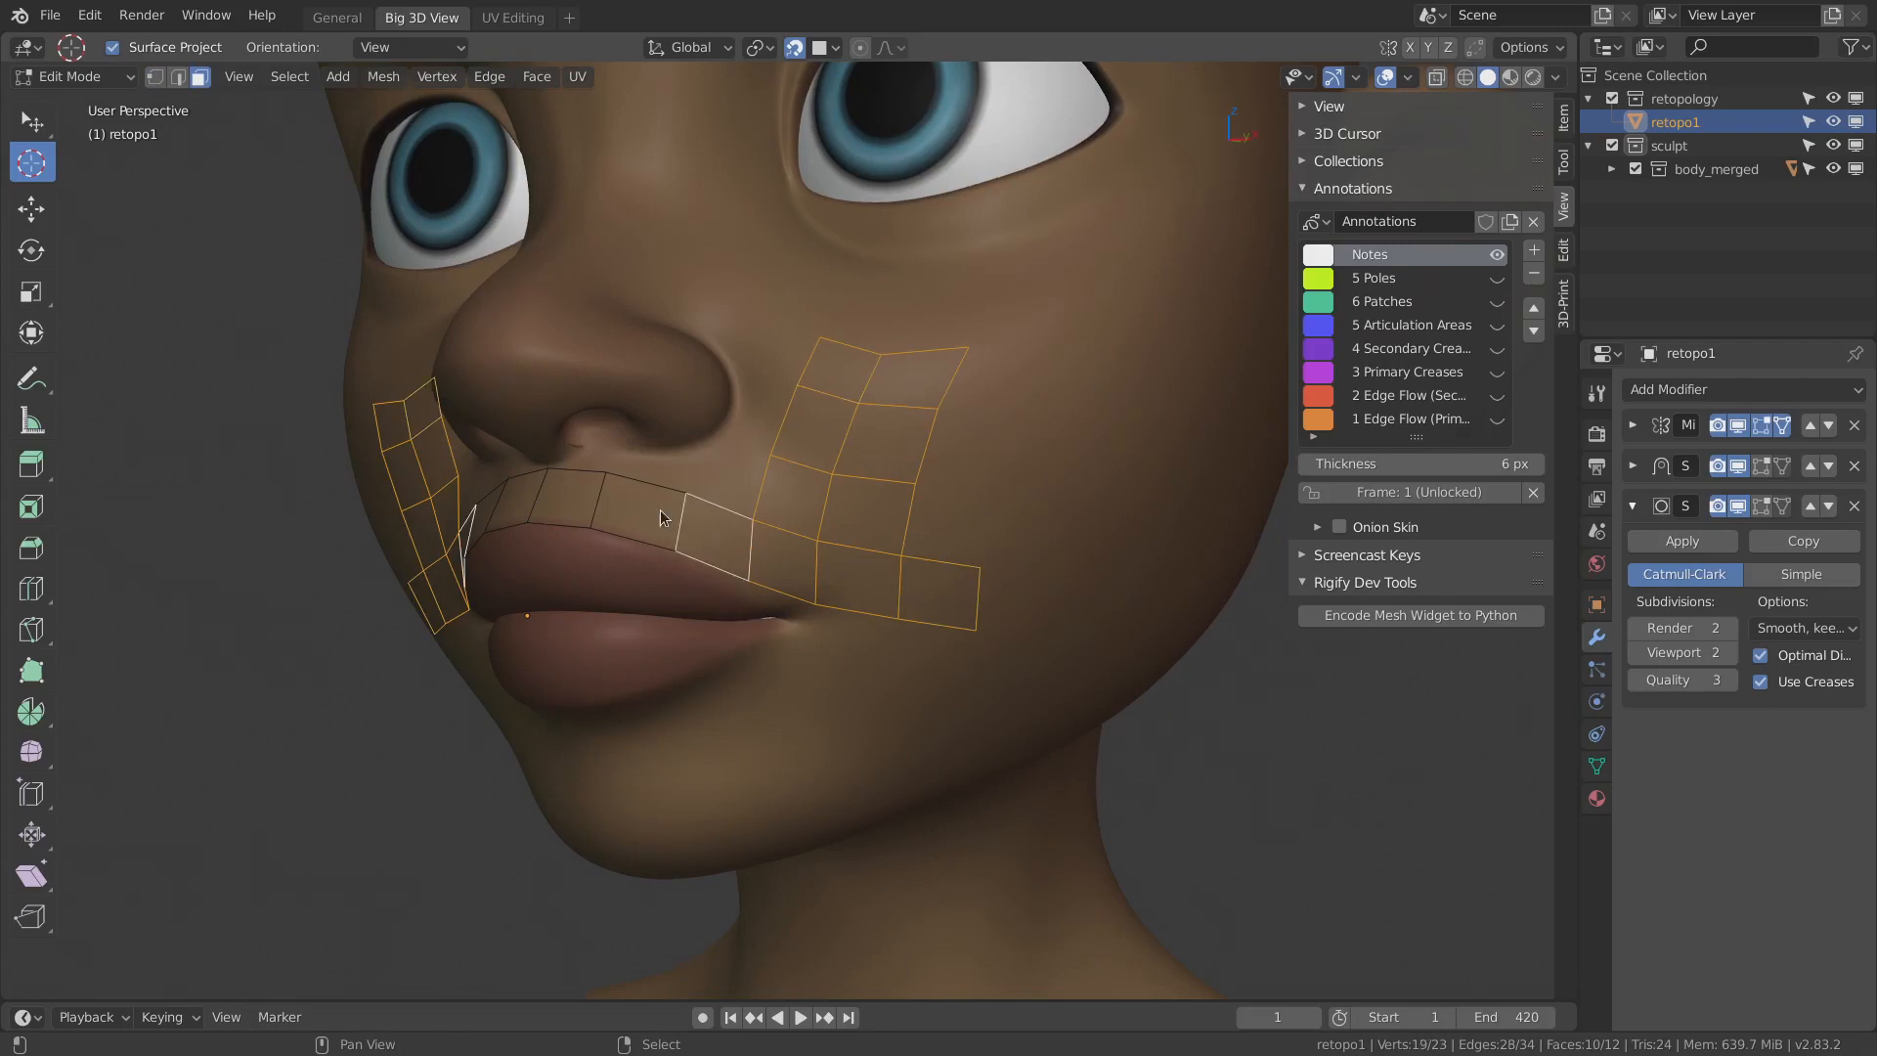
key(x)
click(706, 521)
- Extrude the remaining face's outer edge three times along the upper lip to just past the mouth corner
mouse_move(712, 557)
middle_down()
mouse_move(830, 555)
mouse_move(815, 536)
mouse_move(740, 549)
middle_up()
key(1)
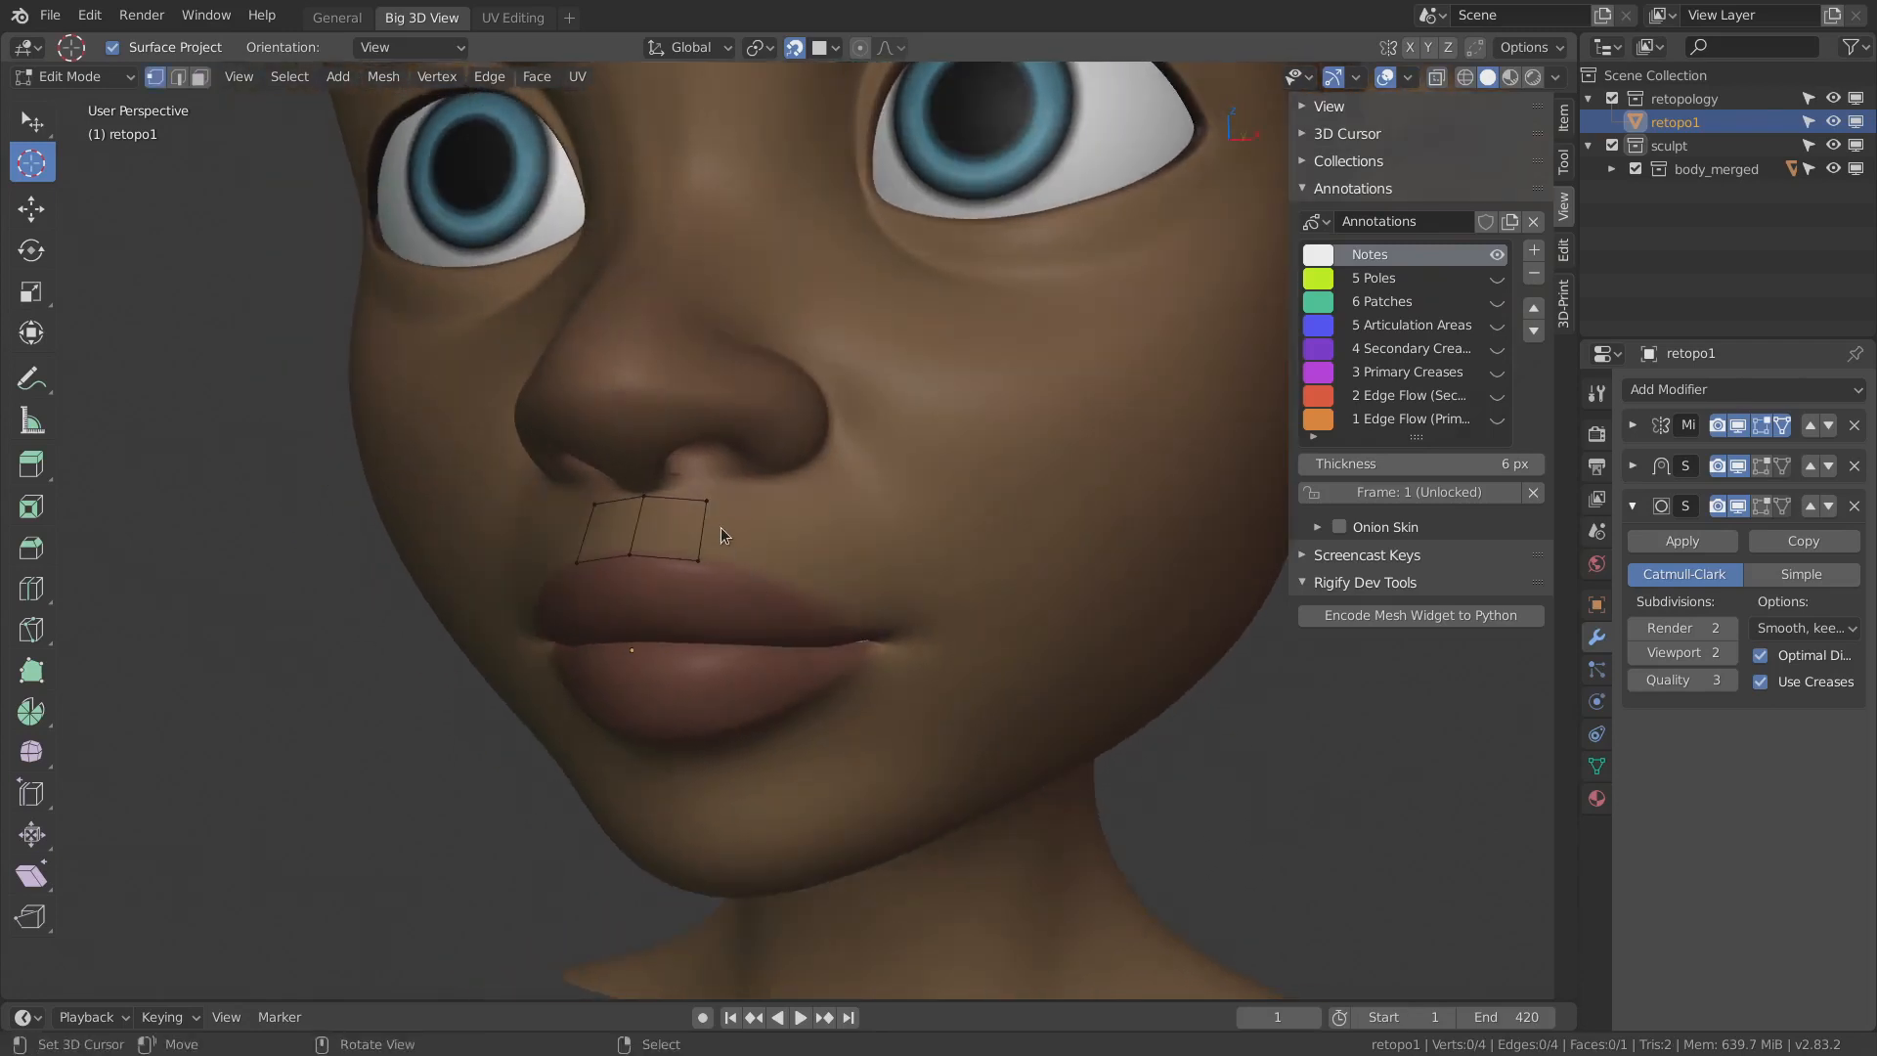
right_click(713, 514)
shift+right_click(710, 554)
key(e)
click(869, 599)
key(e)
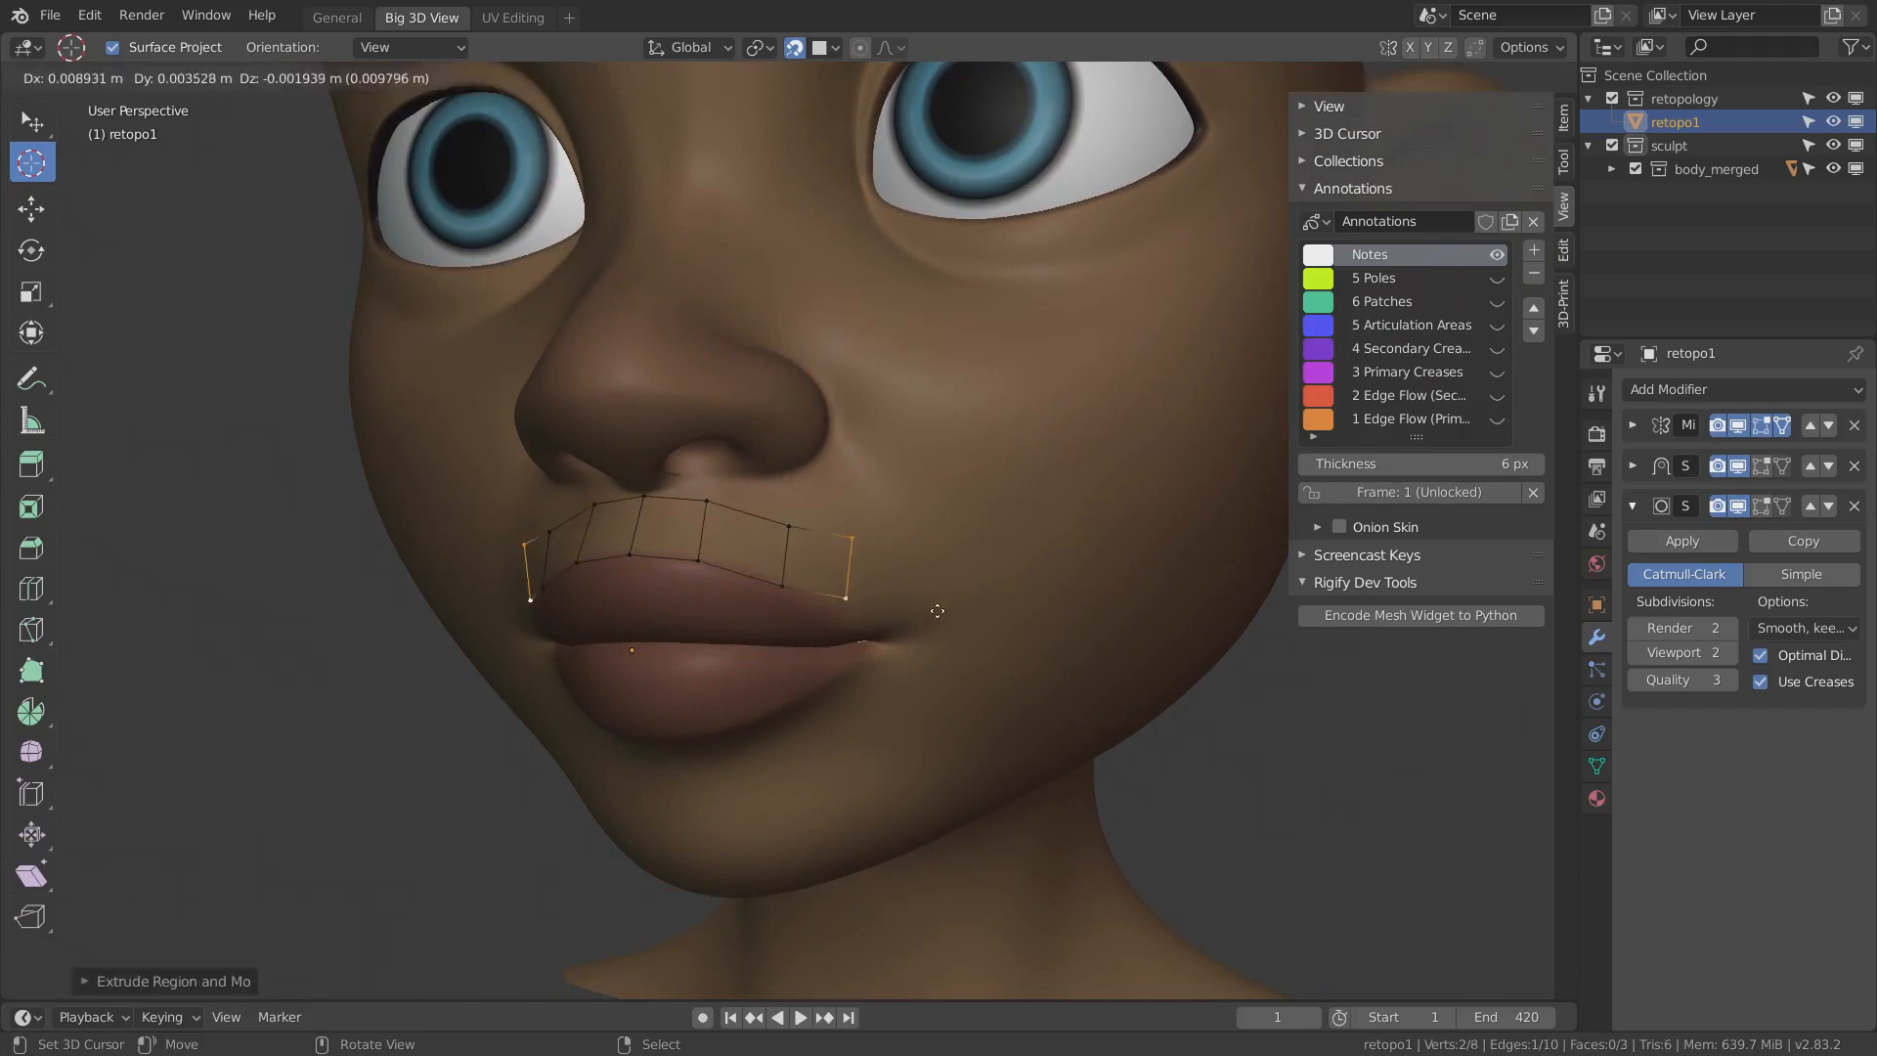
click(1038, 614)
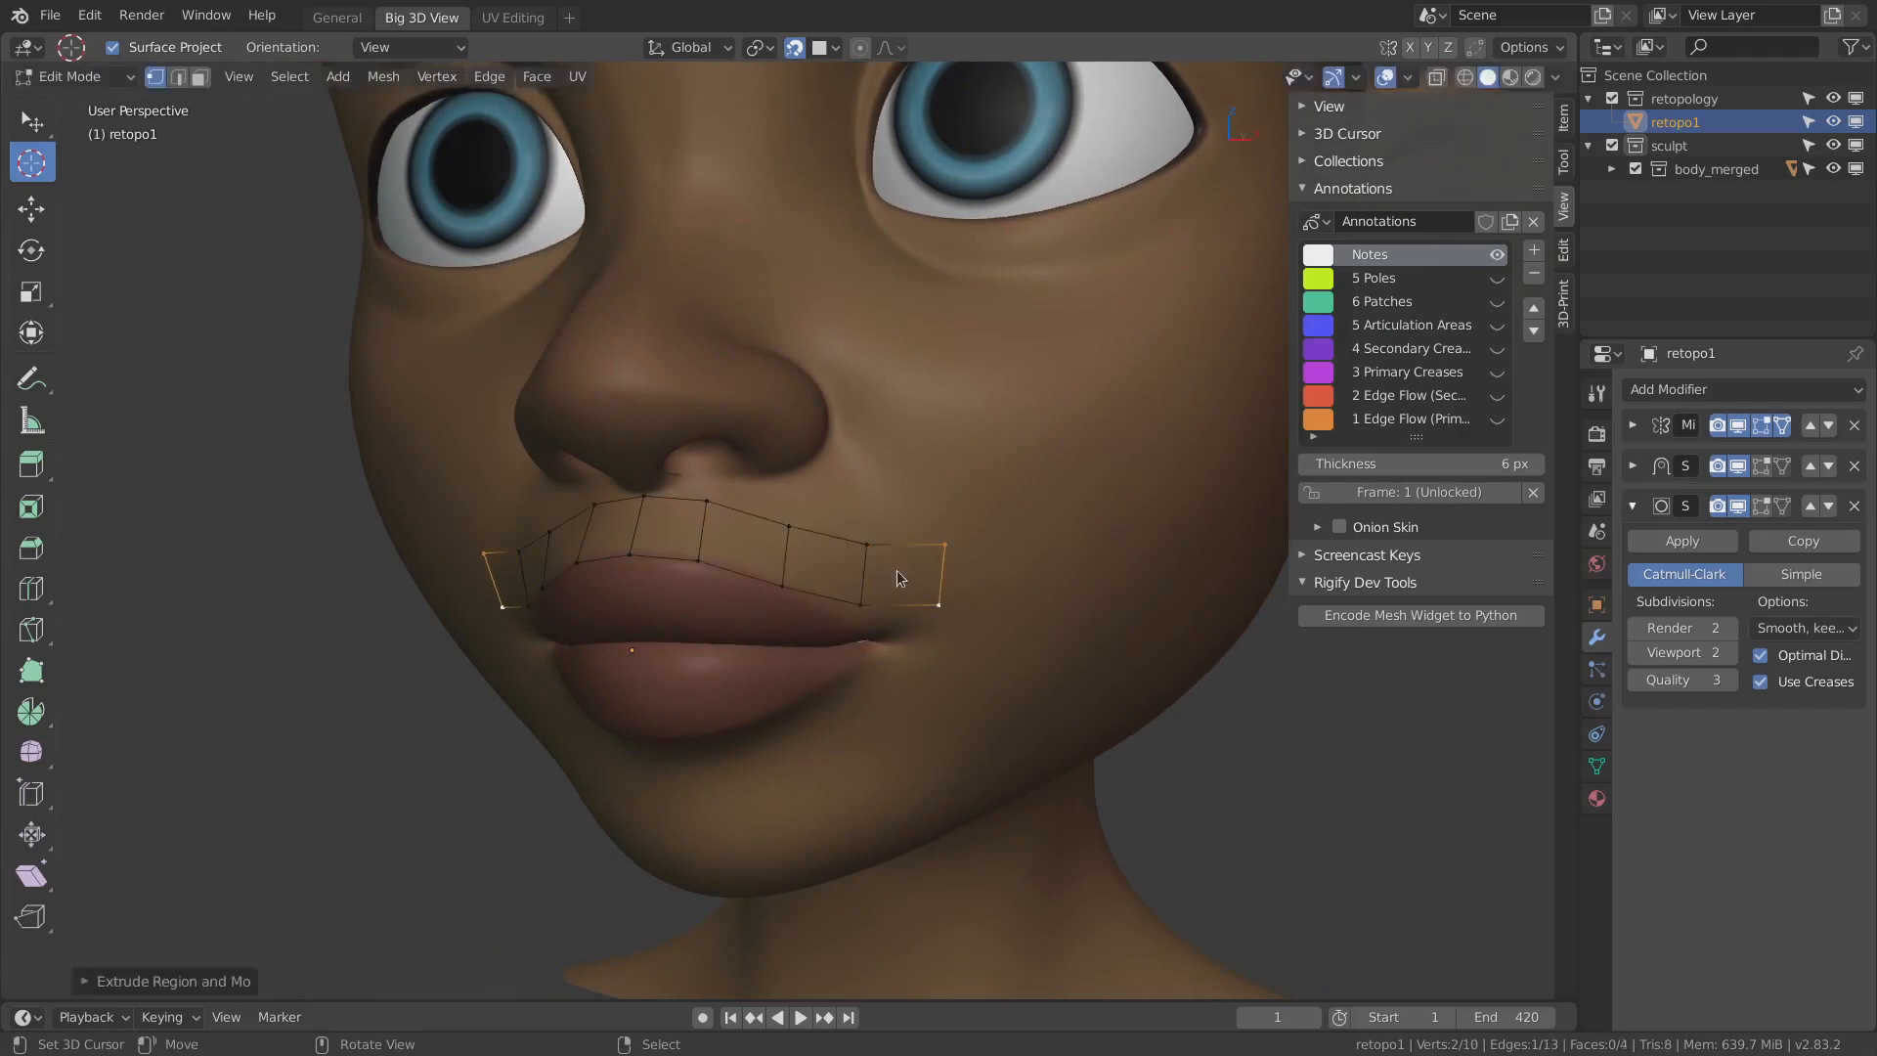
- Extrude the upper edge of the mouth-corner face twice straight up beside the nose
middle_drag(939, 589, 914, 559)
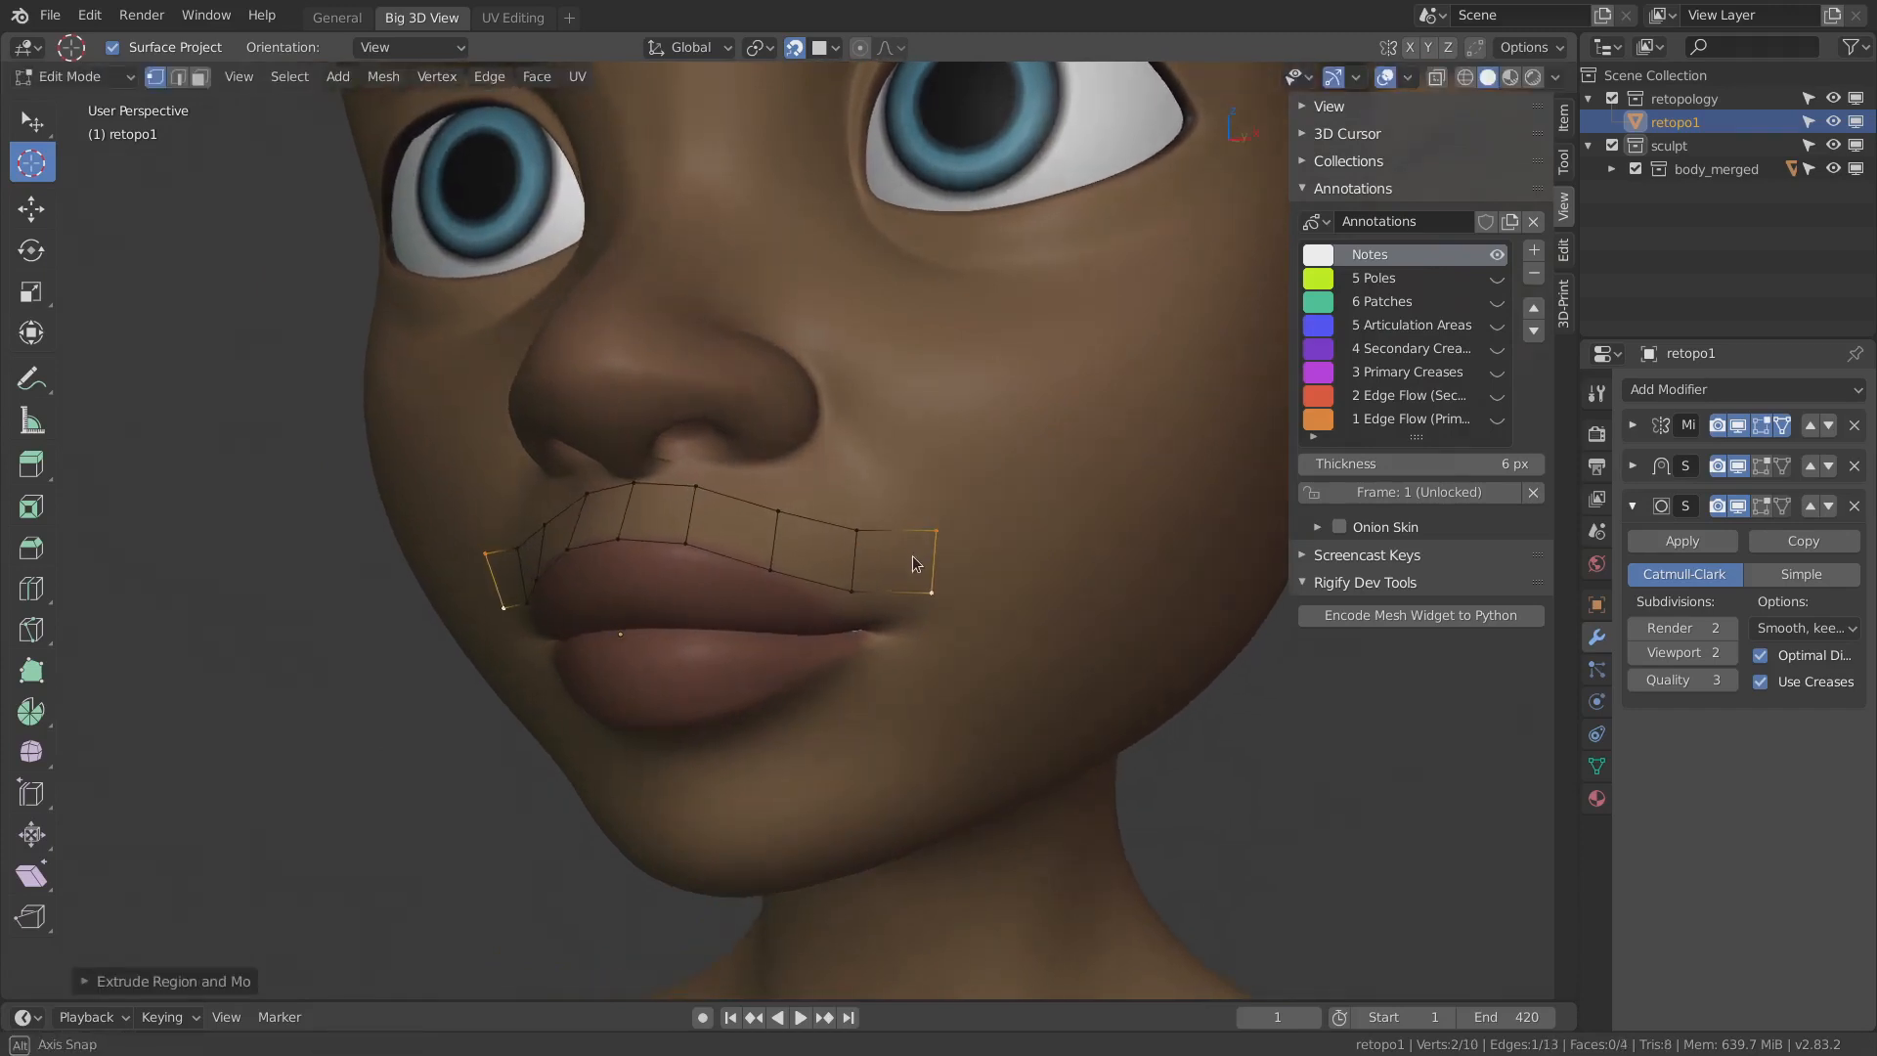
right_click(867, 547)
shift+right_click(940, 550)
key(e)
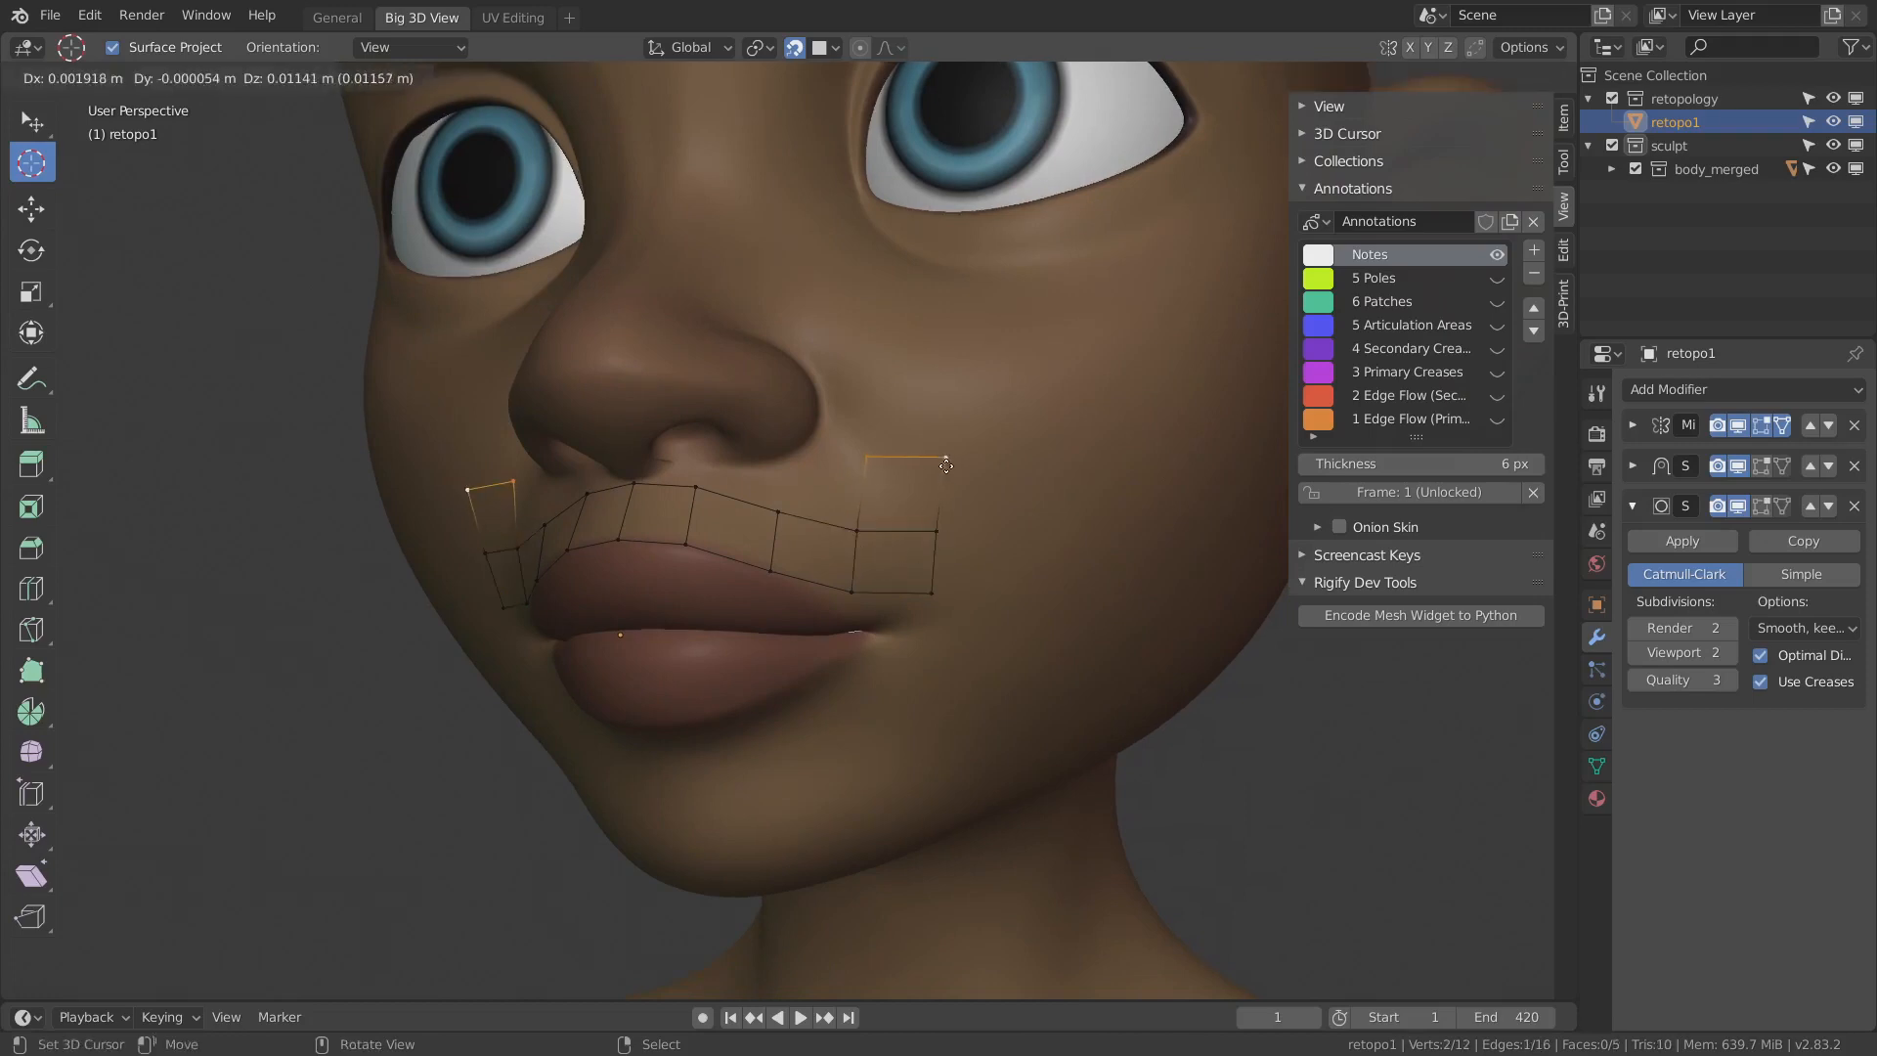
click(949, 432)
key(e)
click(956, 349)
- Extrude the outer edge of the mouth-corner face twice outward across the cheek
right_click(939, 538)
shift+right_click(931, 577)
middle_drag(932, 577, 965, 577)
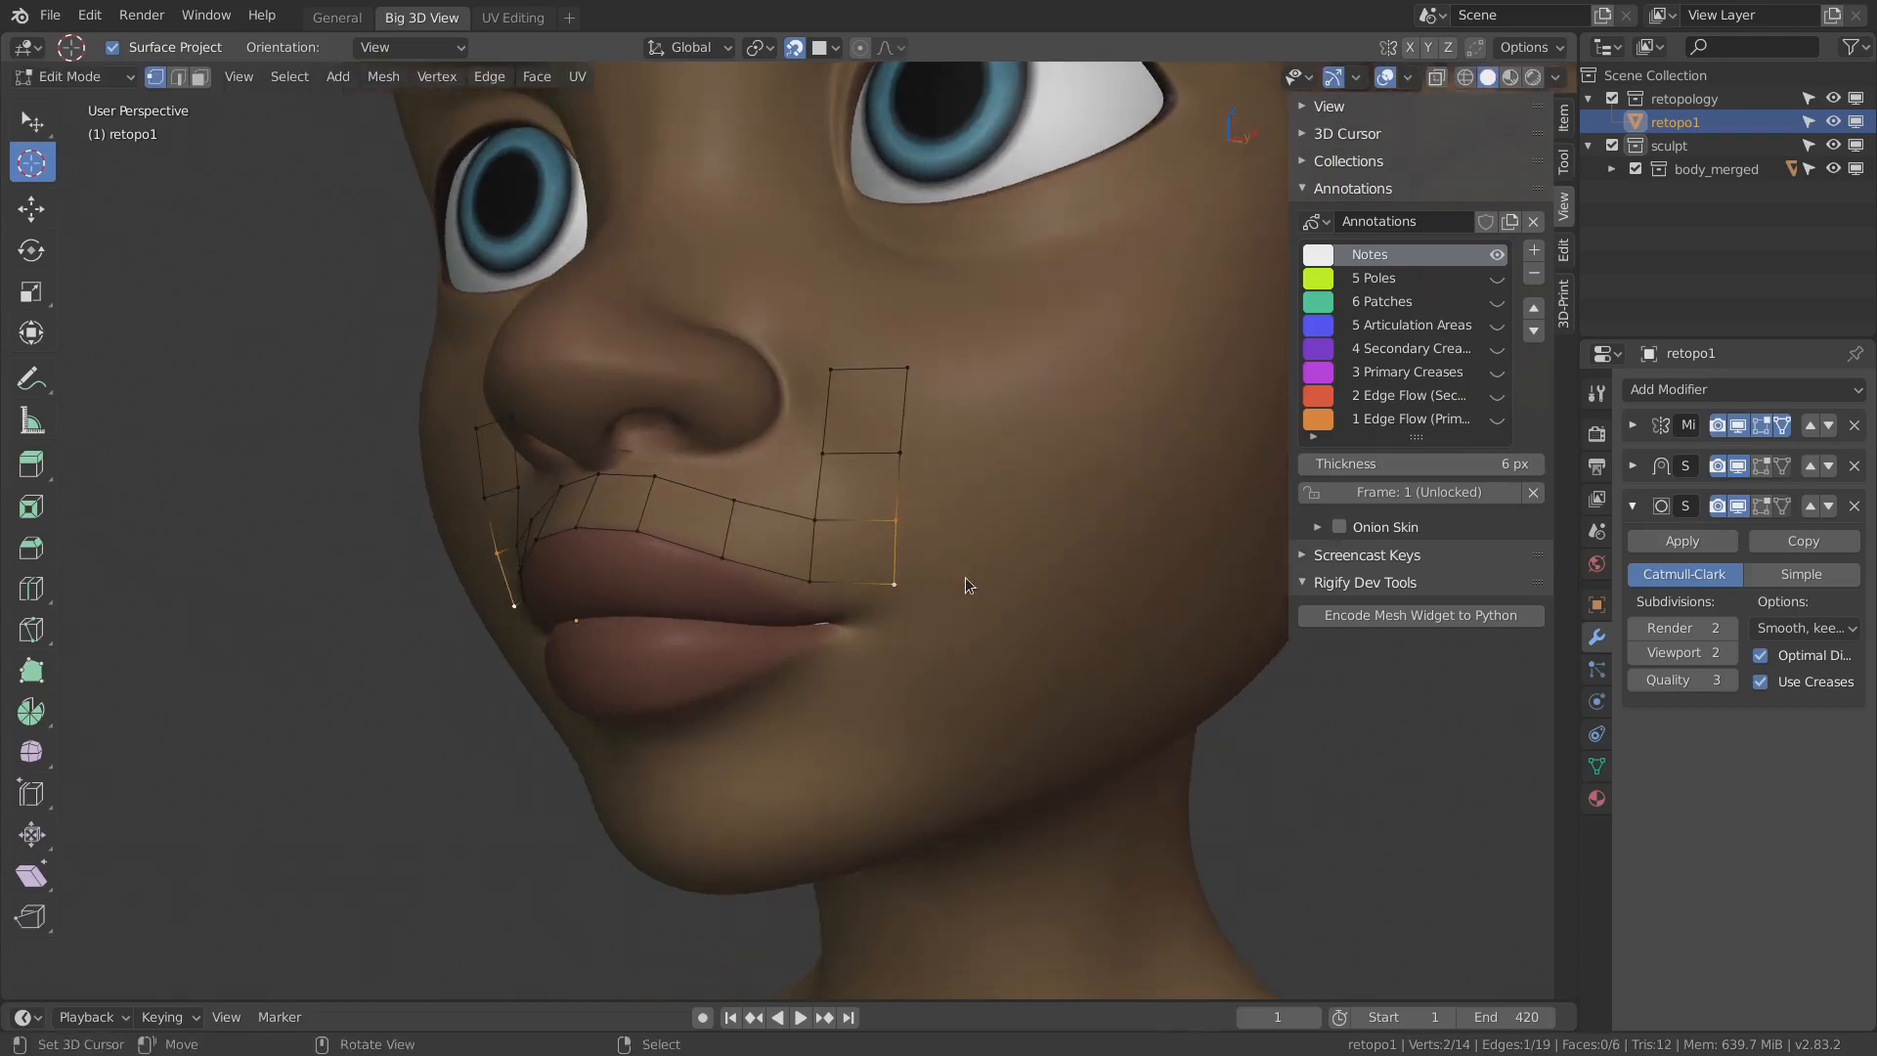
key(e)
click(1066, 579)
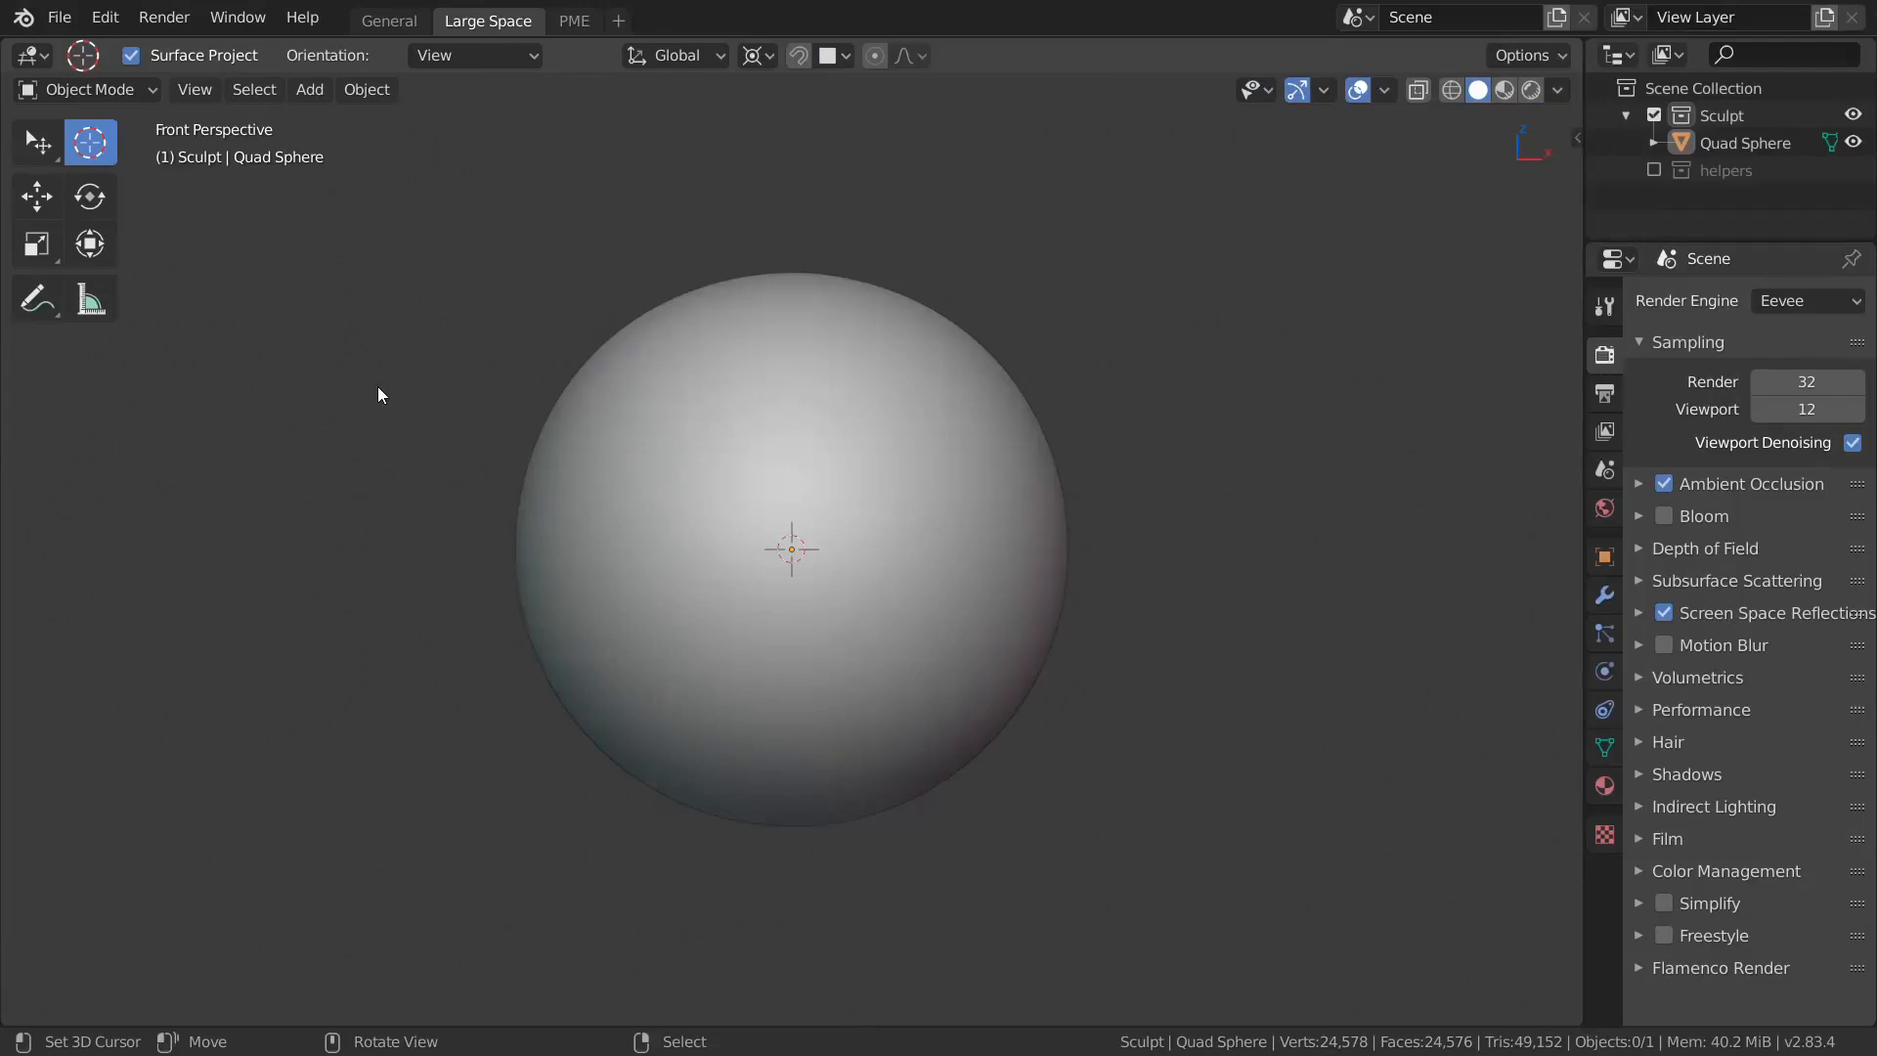
- Search the add-ons in Preferences for f2 and expand the details of the add-on found
click(104, 17)
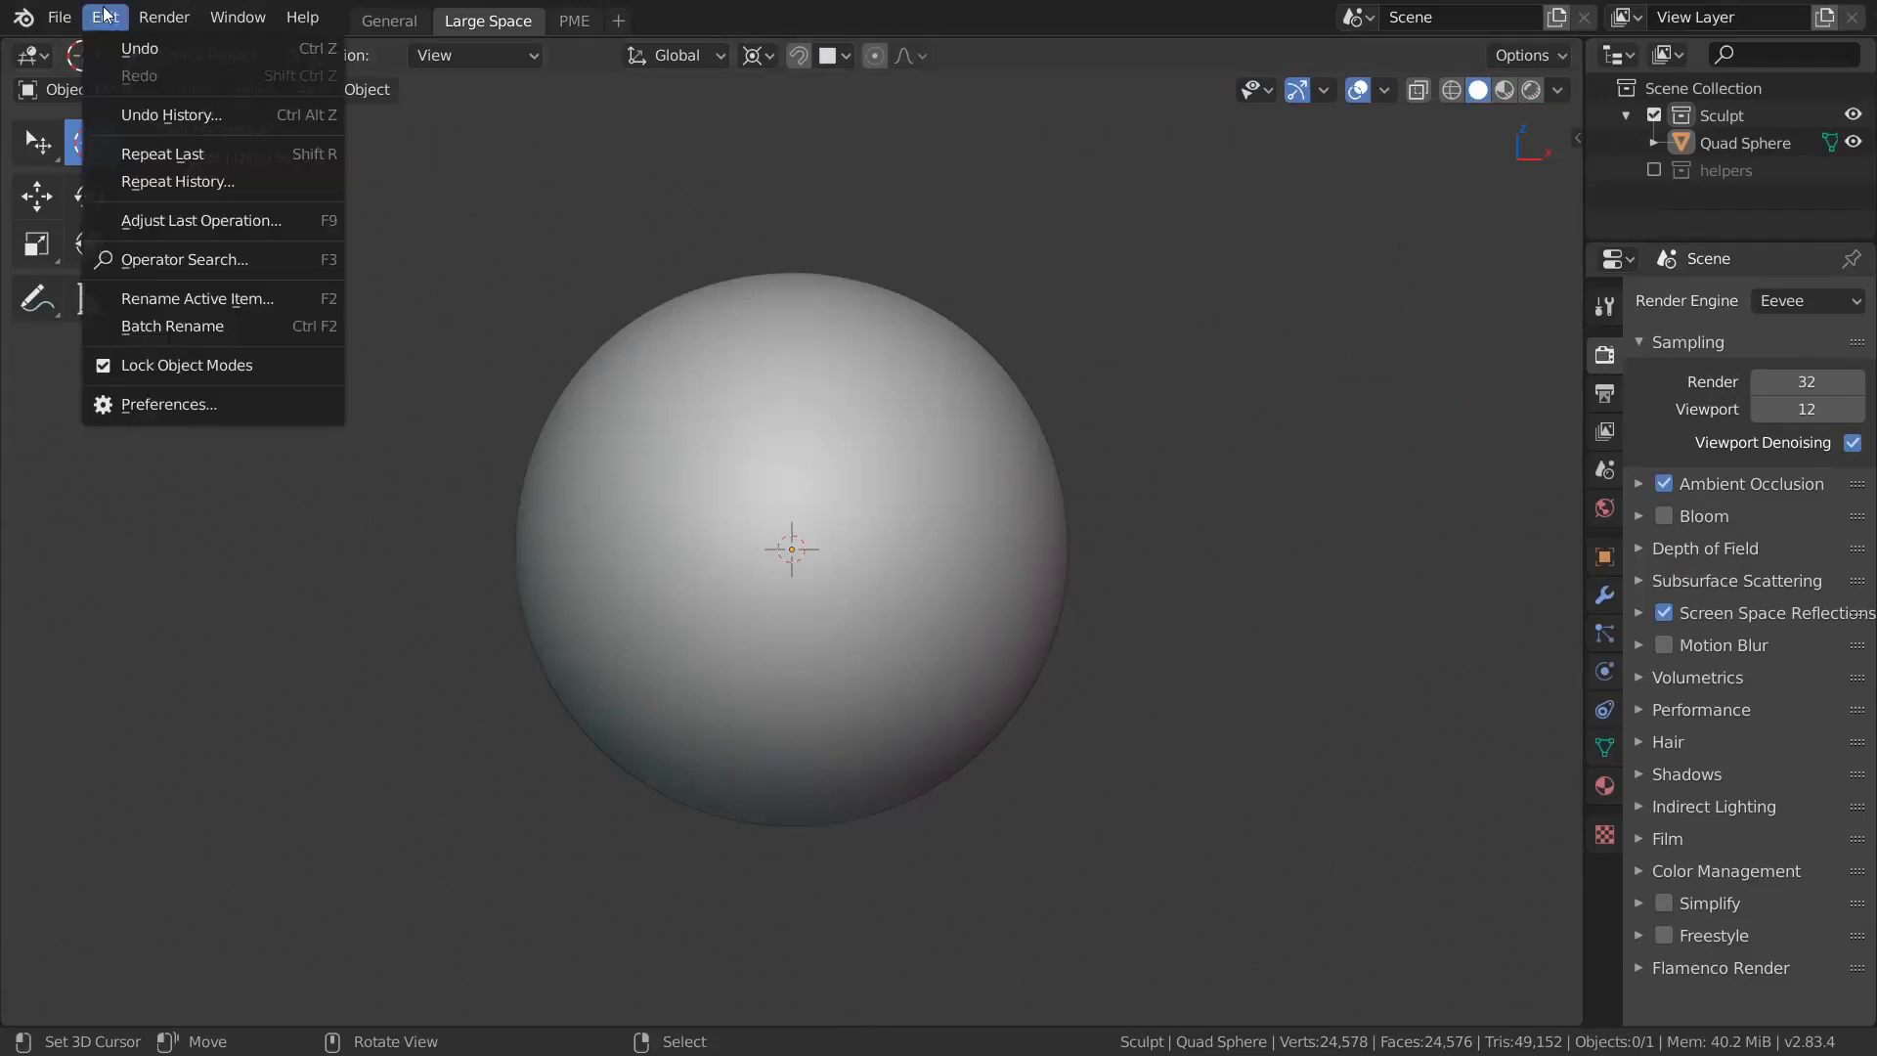
click(207, 412)
drag(409, 94, 680, 152)
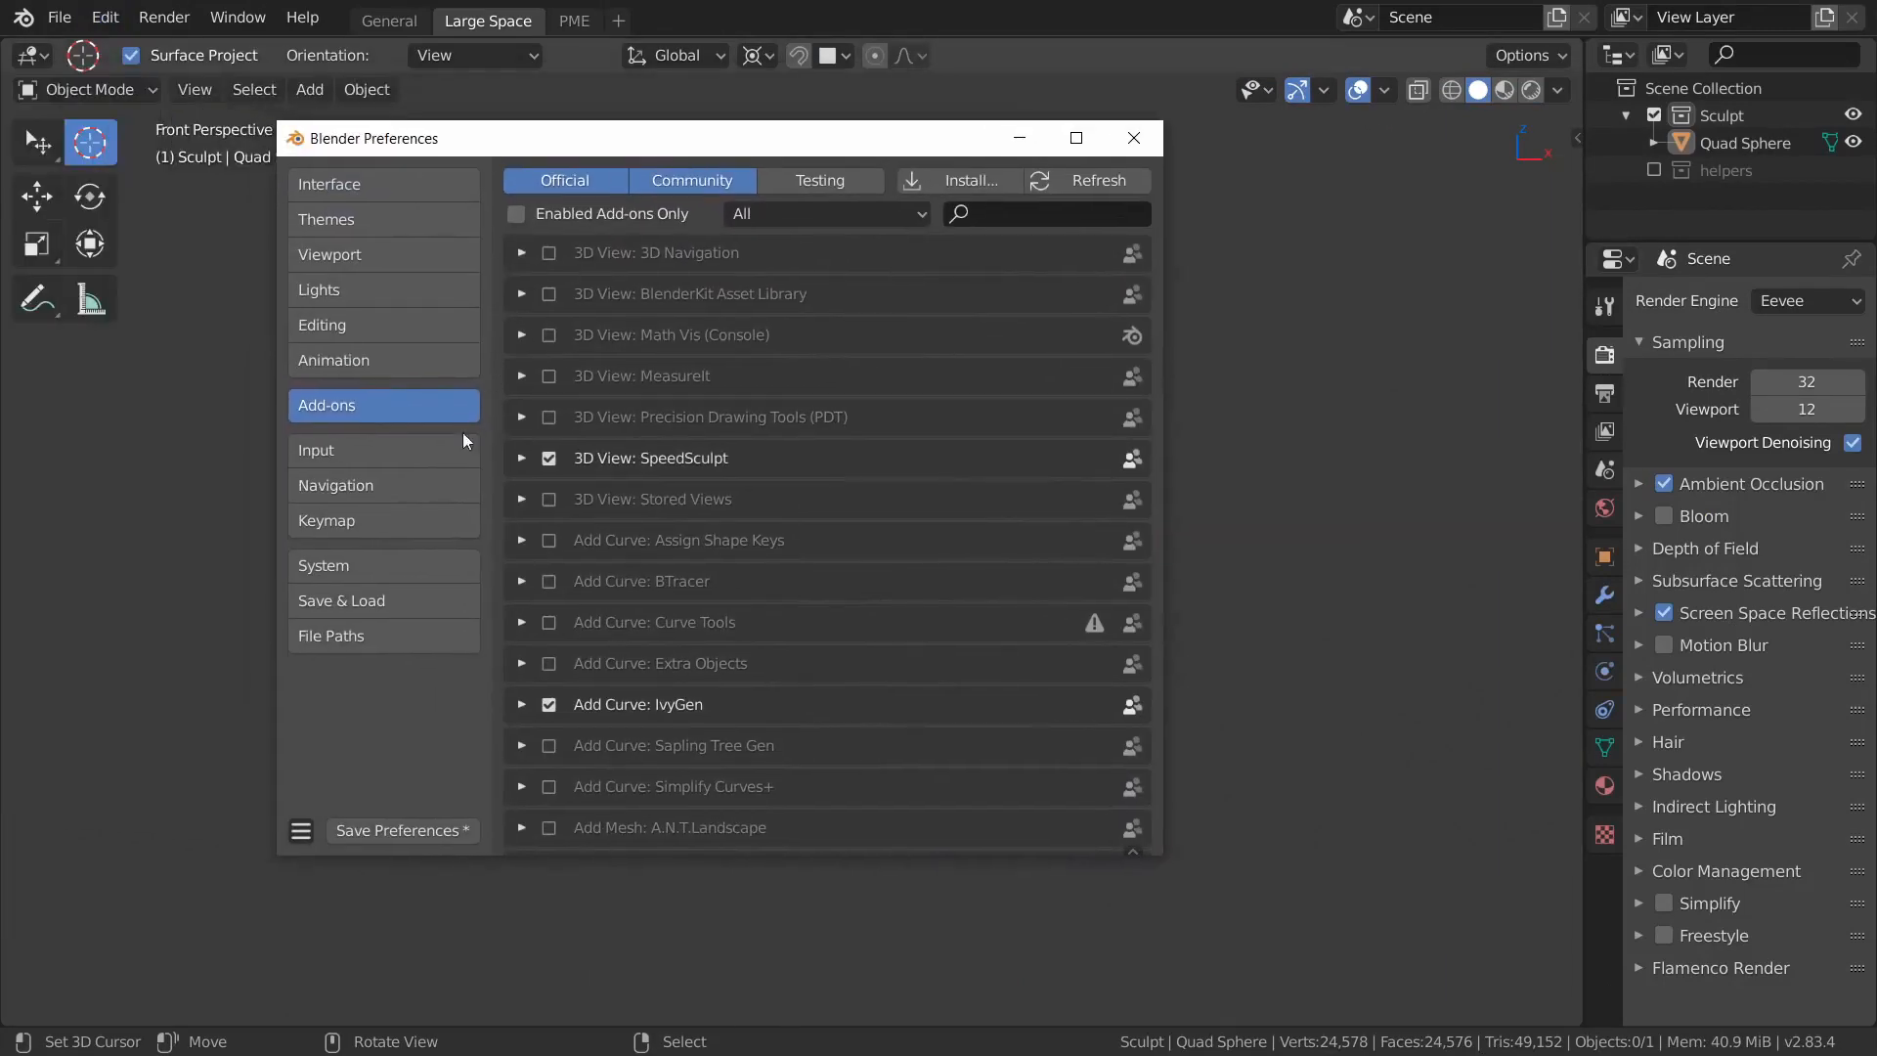
click(998, 215)
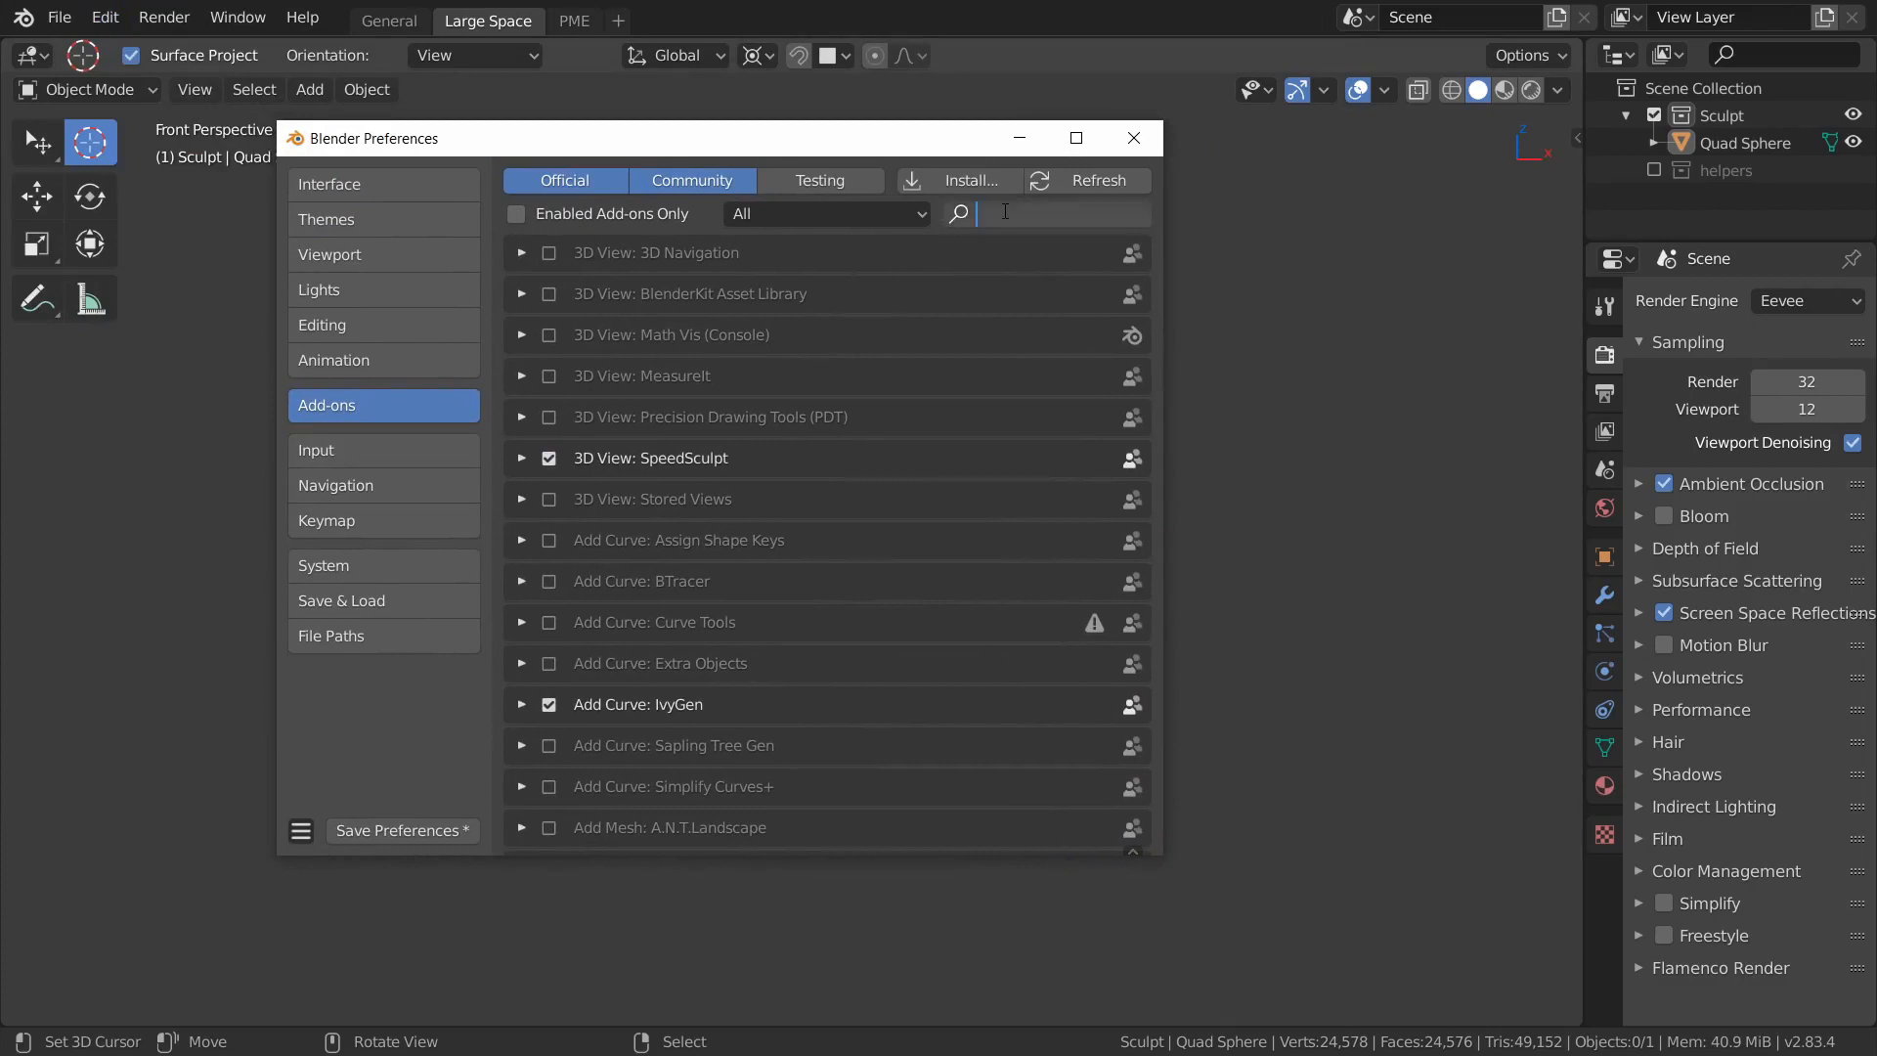
text(f2)
key(Return)
click(521, 253)
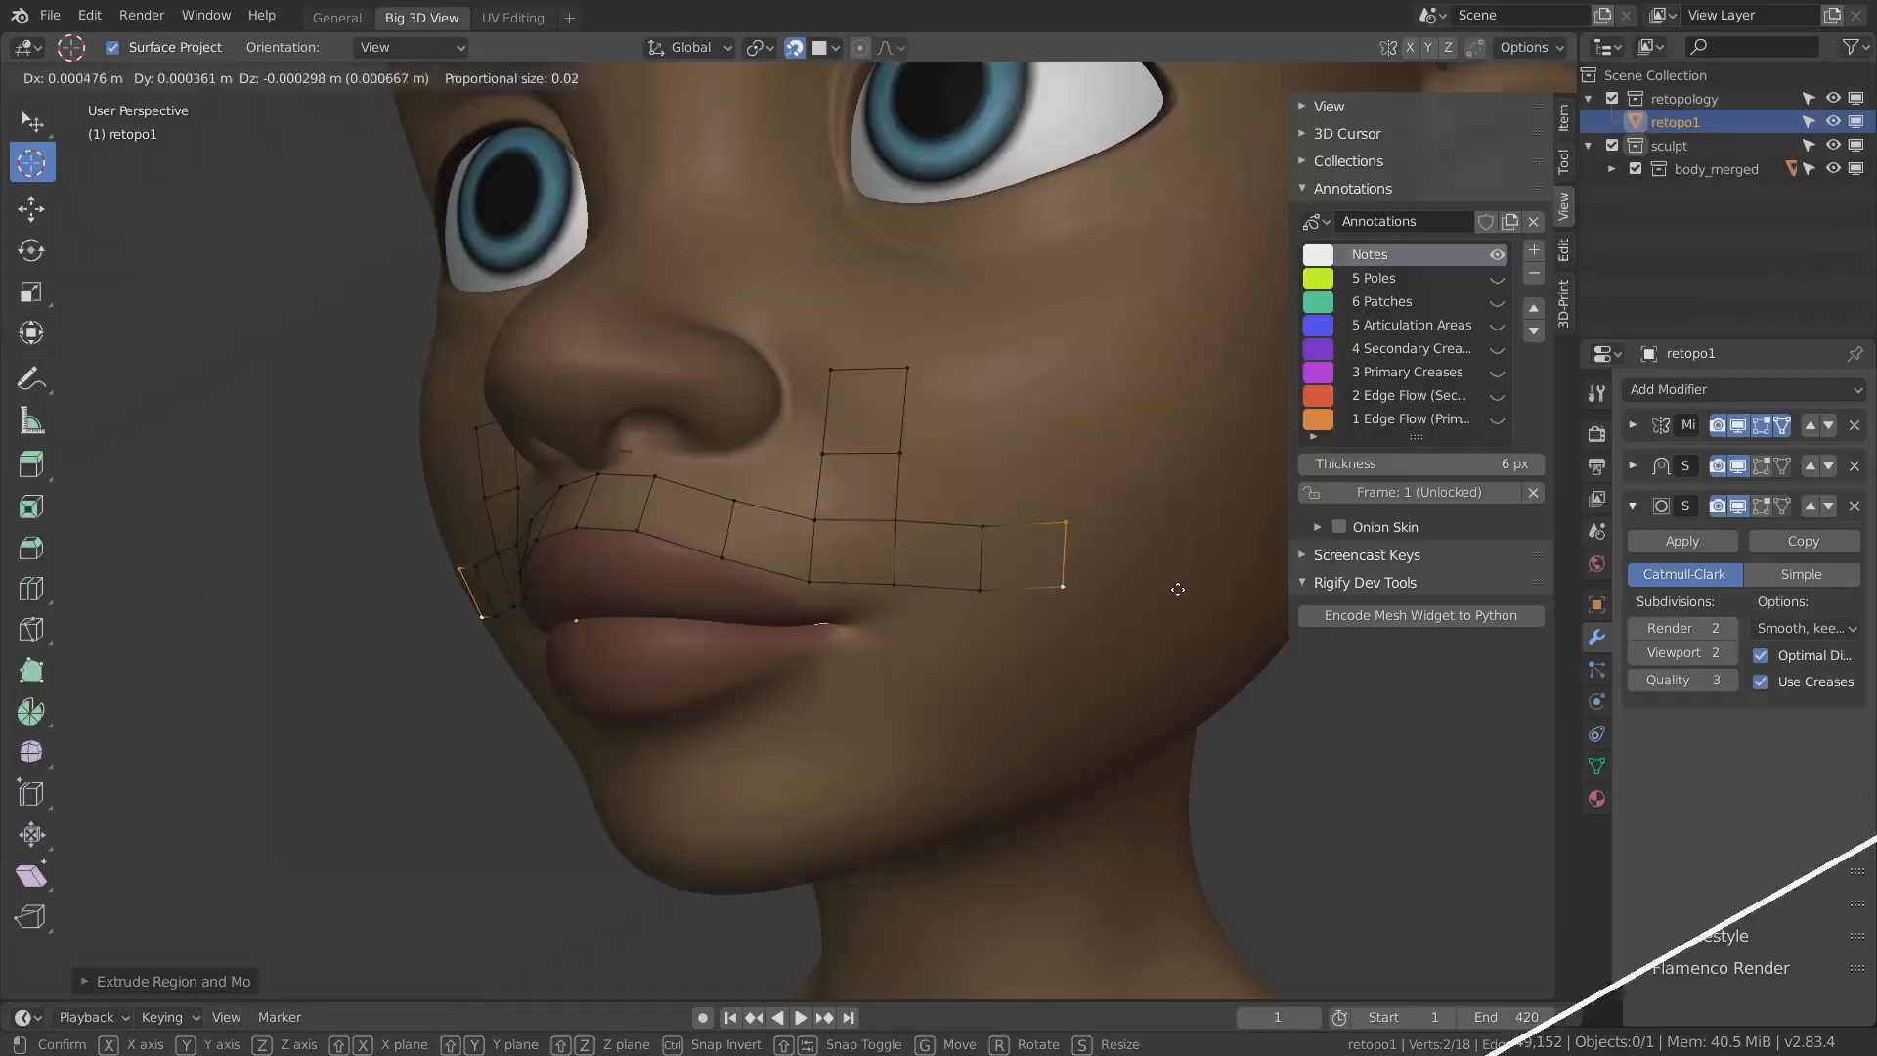
- Fill two stacked quads with F2 from the inner corner vertices beside the nose column, placing each new vertex on the cheek
middle_drag(911, 545, 834, 507)
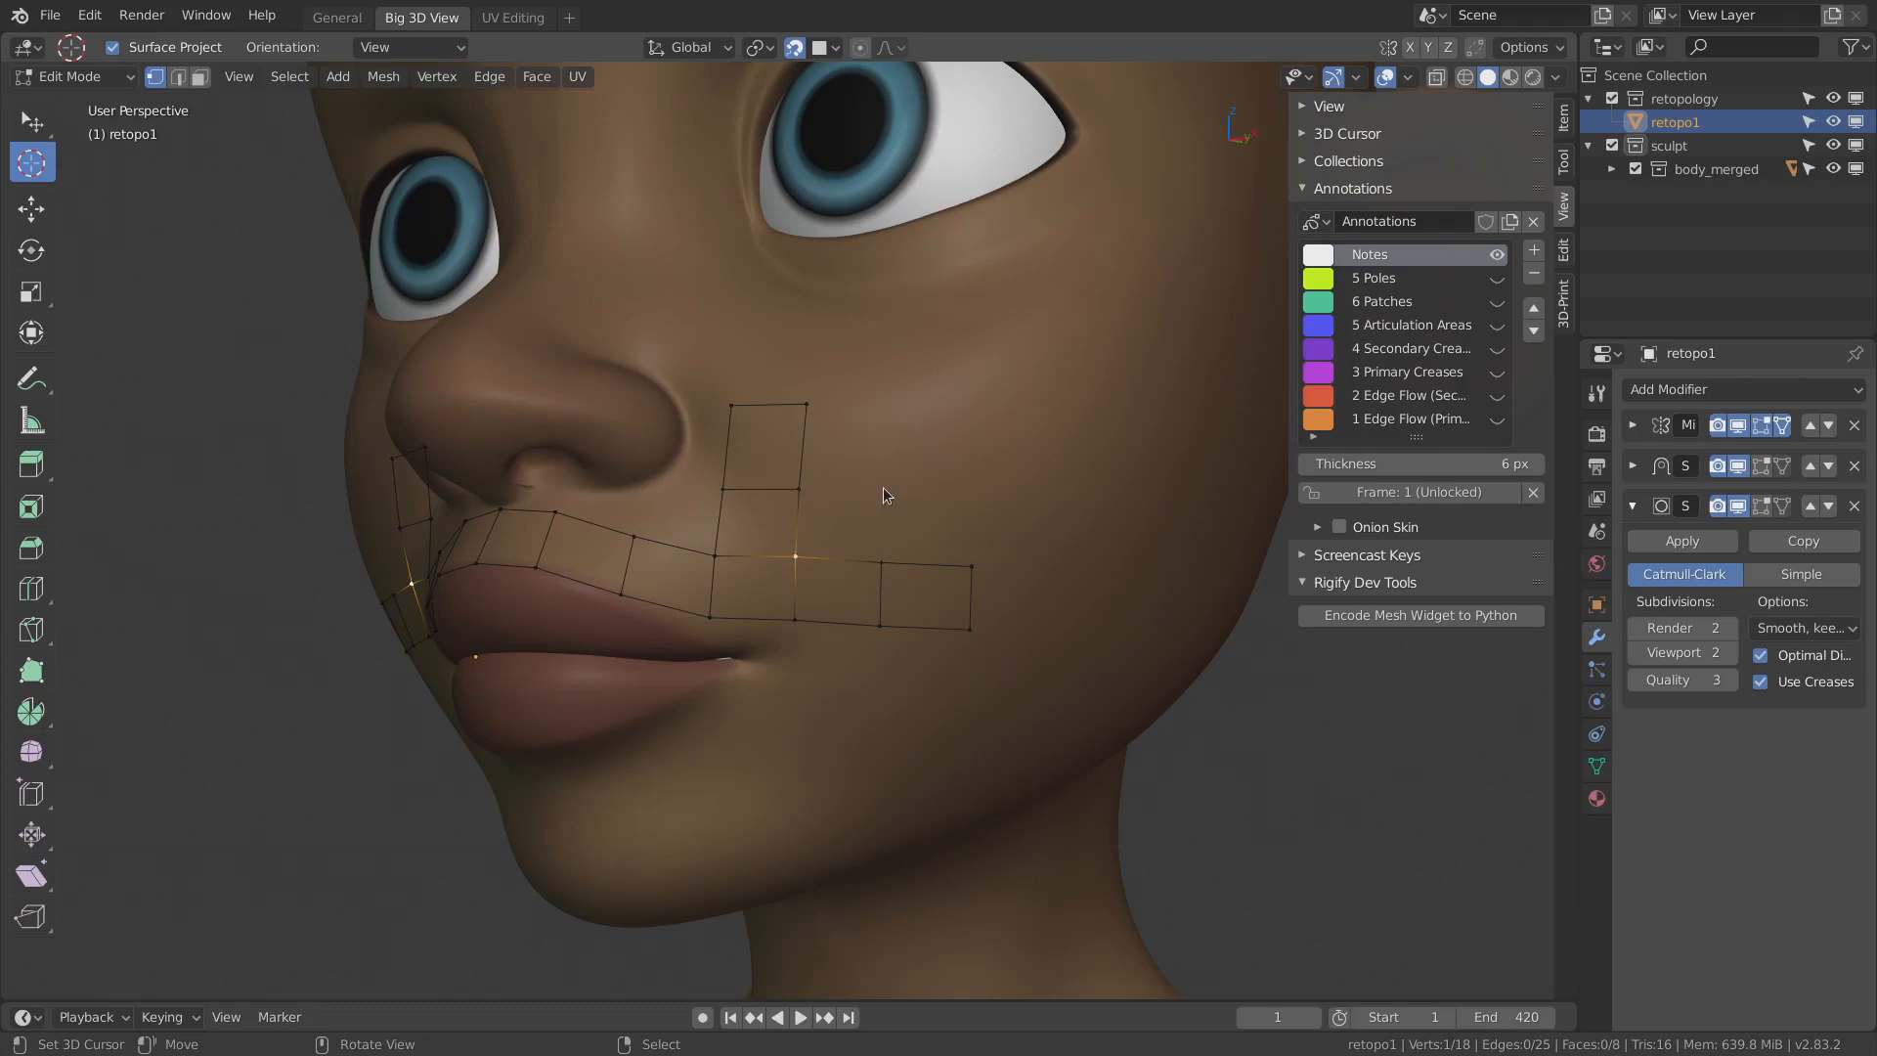
key(f)
key(g)
click(889, 495)
right_click(802, 491)
key(f)
key(g)
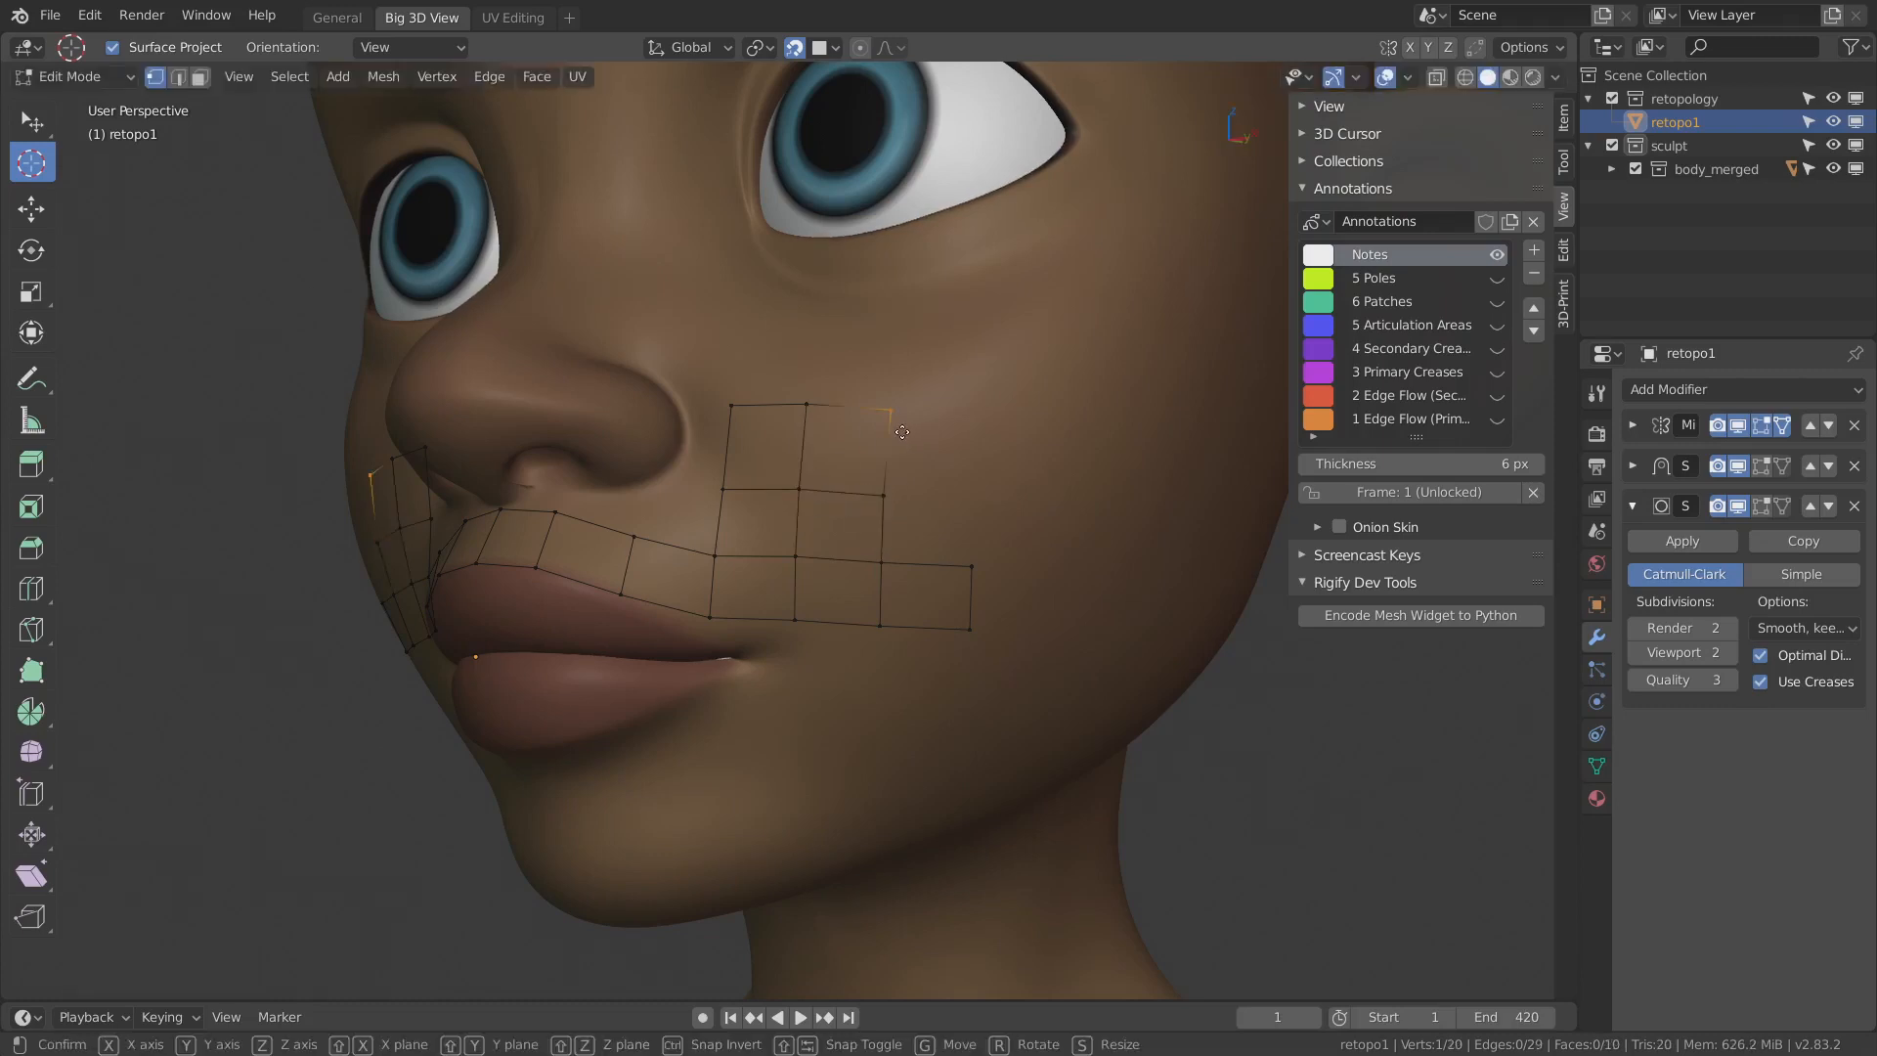
click(902, 431)
- Fill two more quads from the next corner vertex to complete the three-by-three cheek grid
right_click(885, 559)
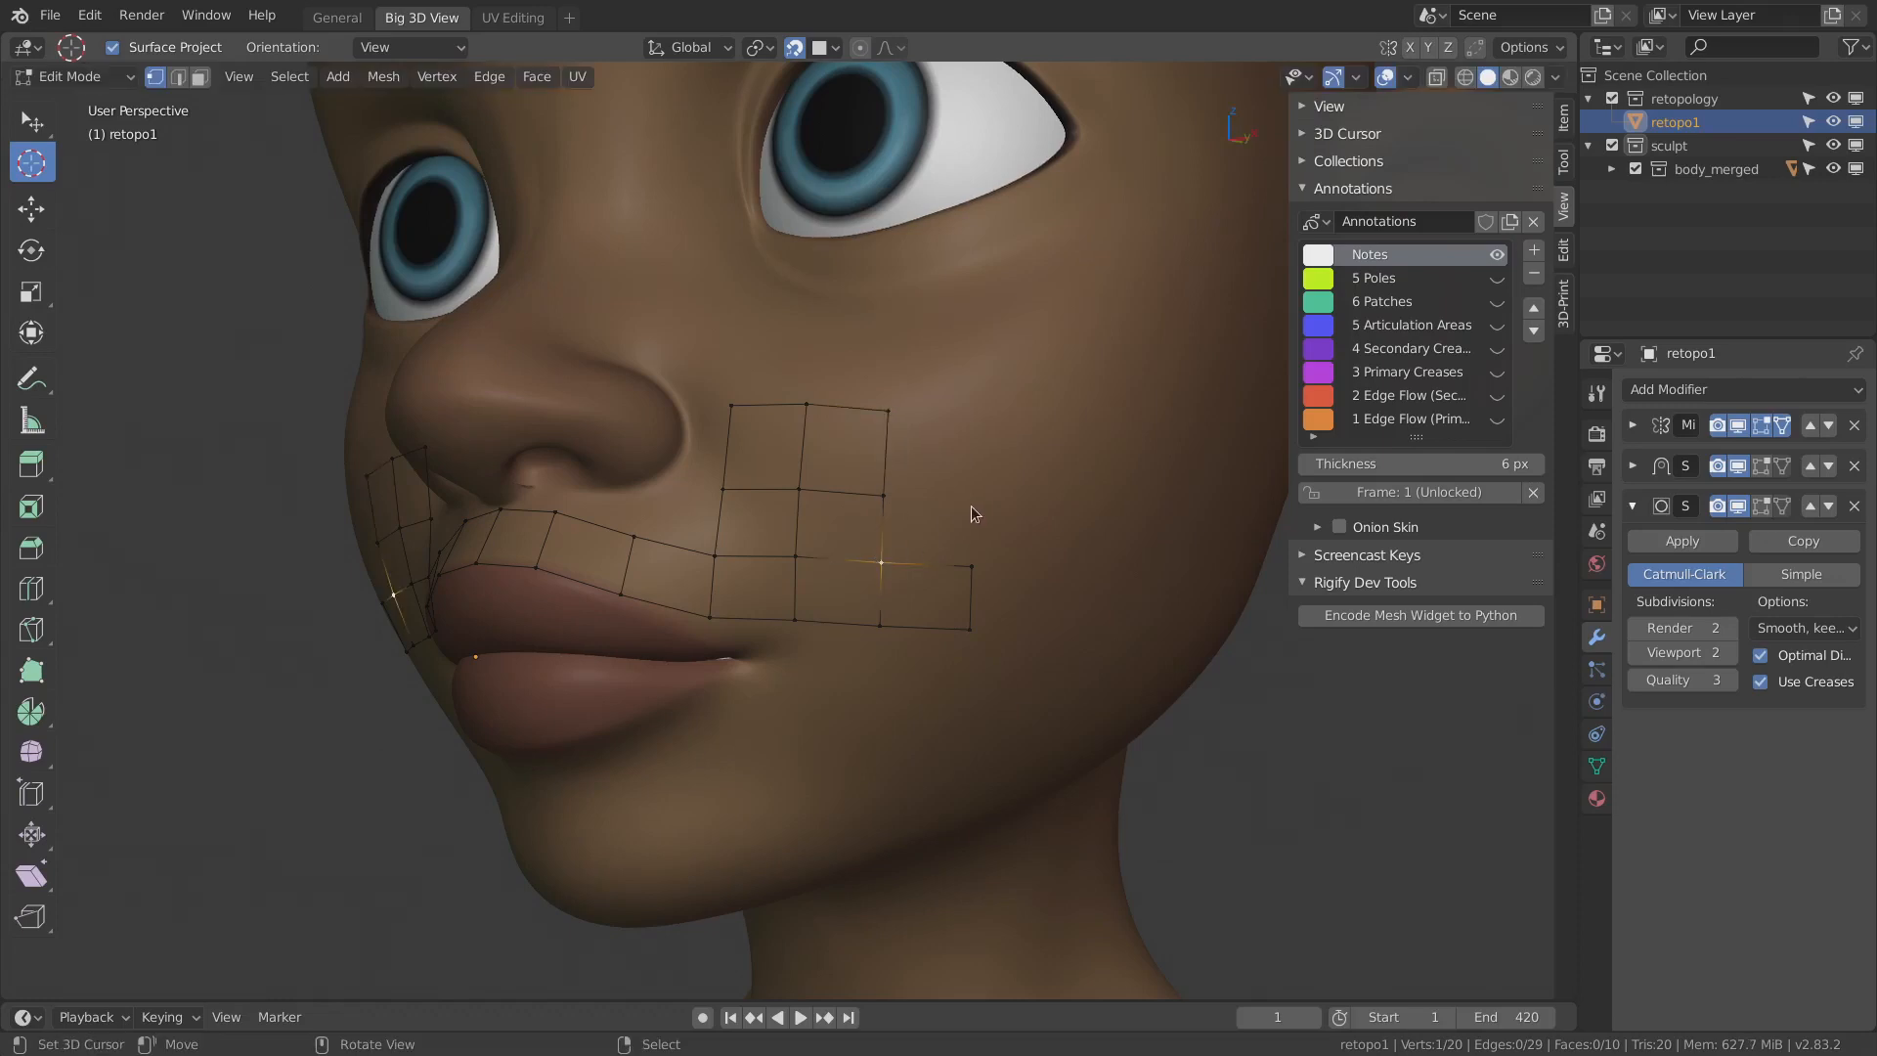
key(f)
key(f)
- Delete the middle column of three faces from the cheek grid
middle_drag(876, 471, 874, 495)
key(3)
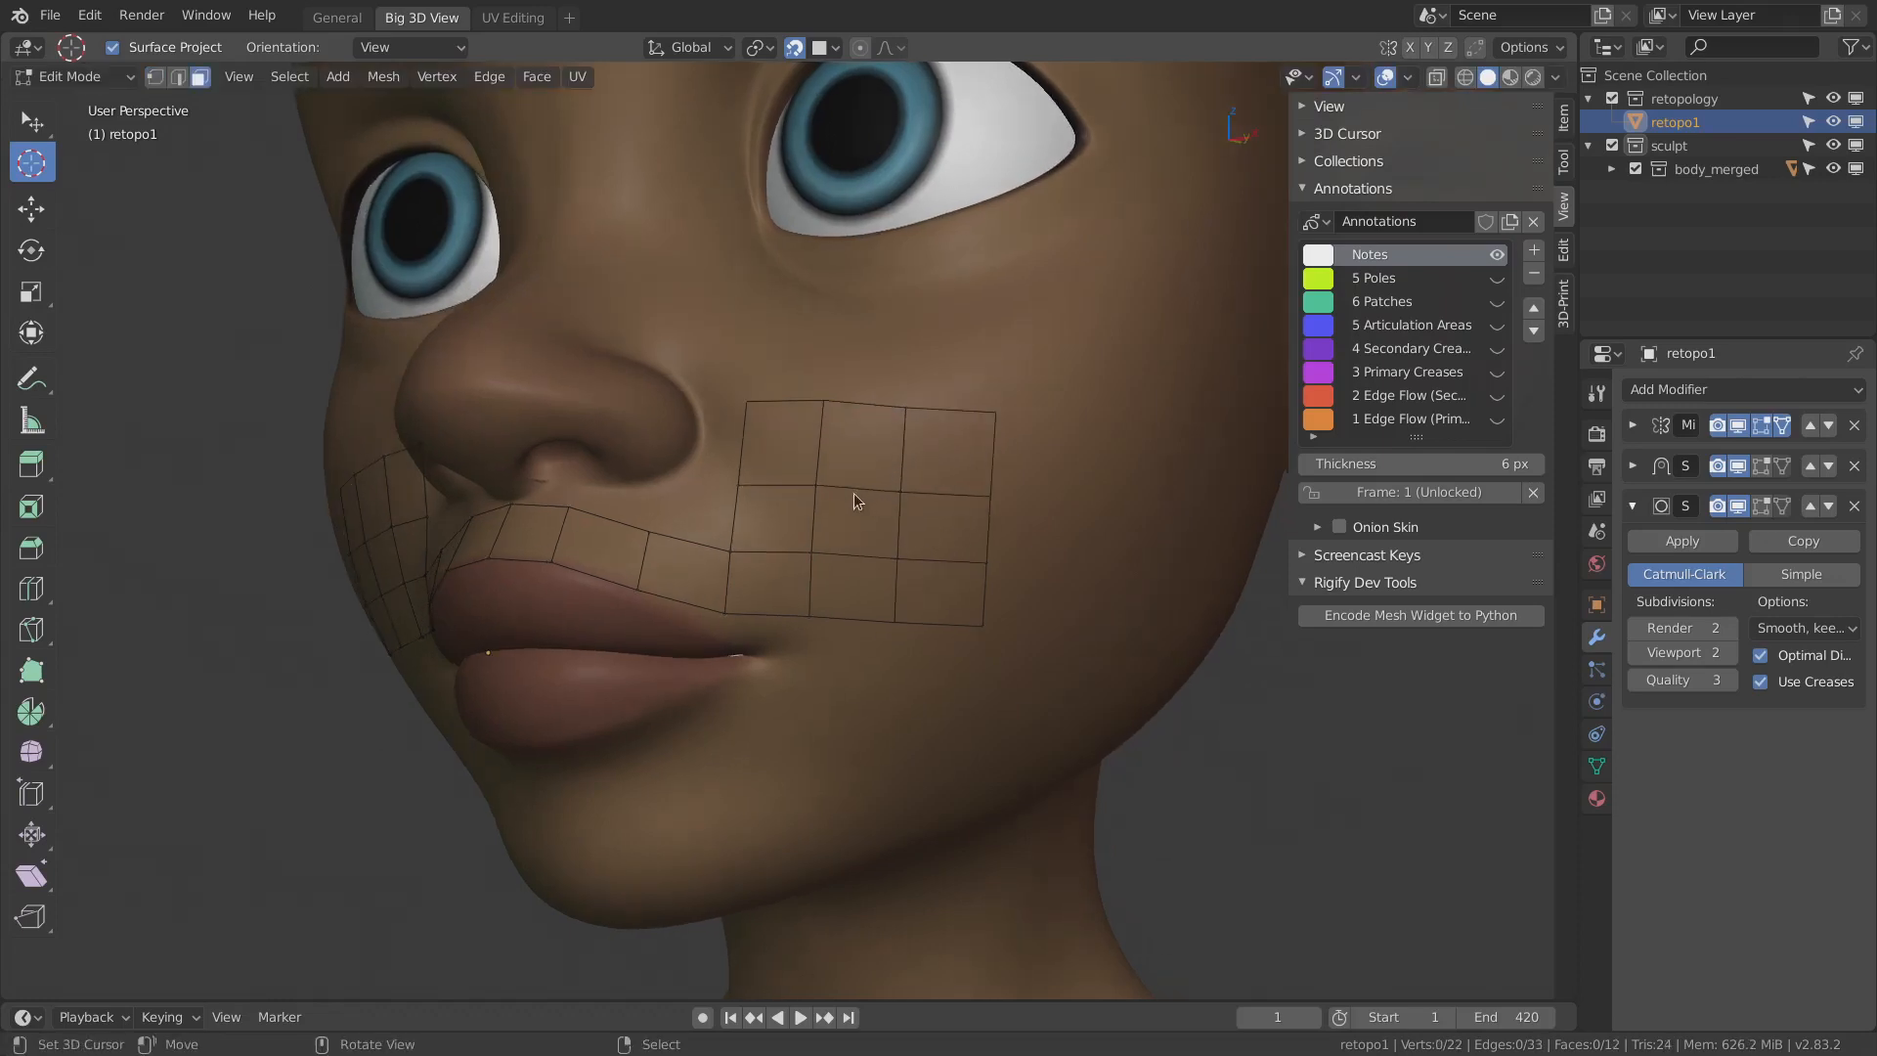
alt+click(854, 491)
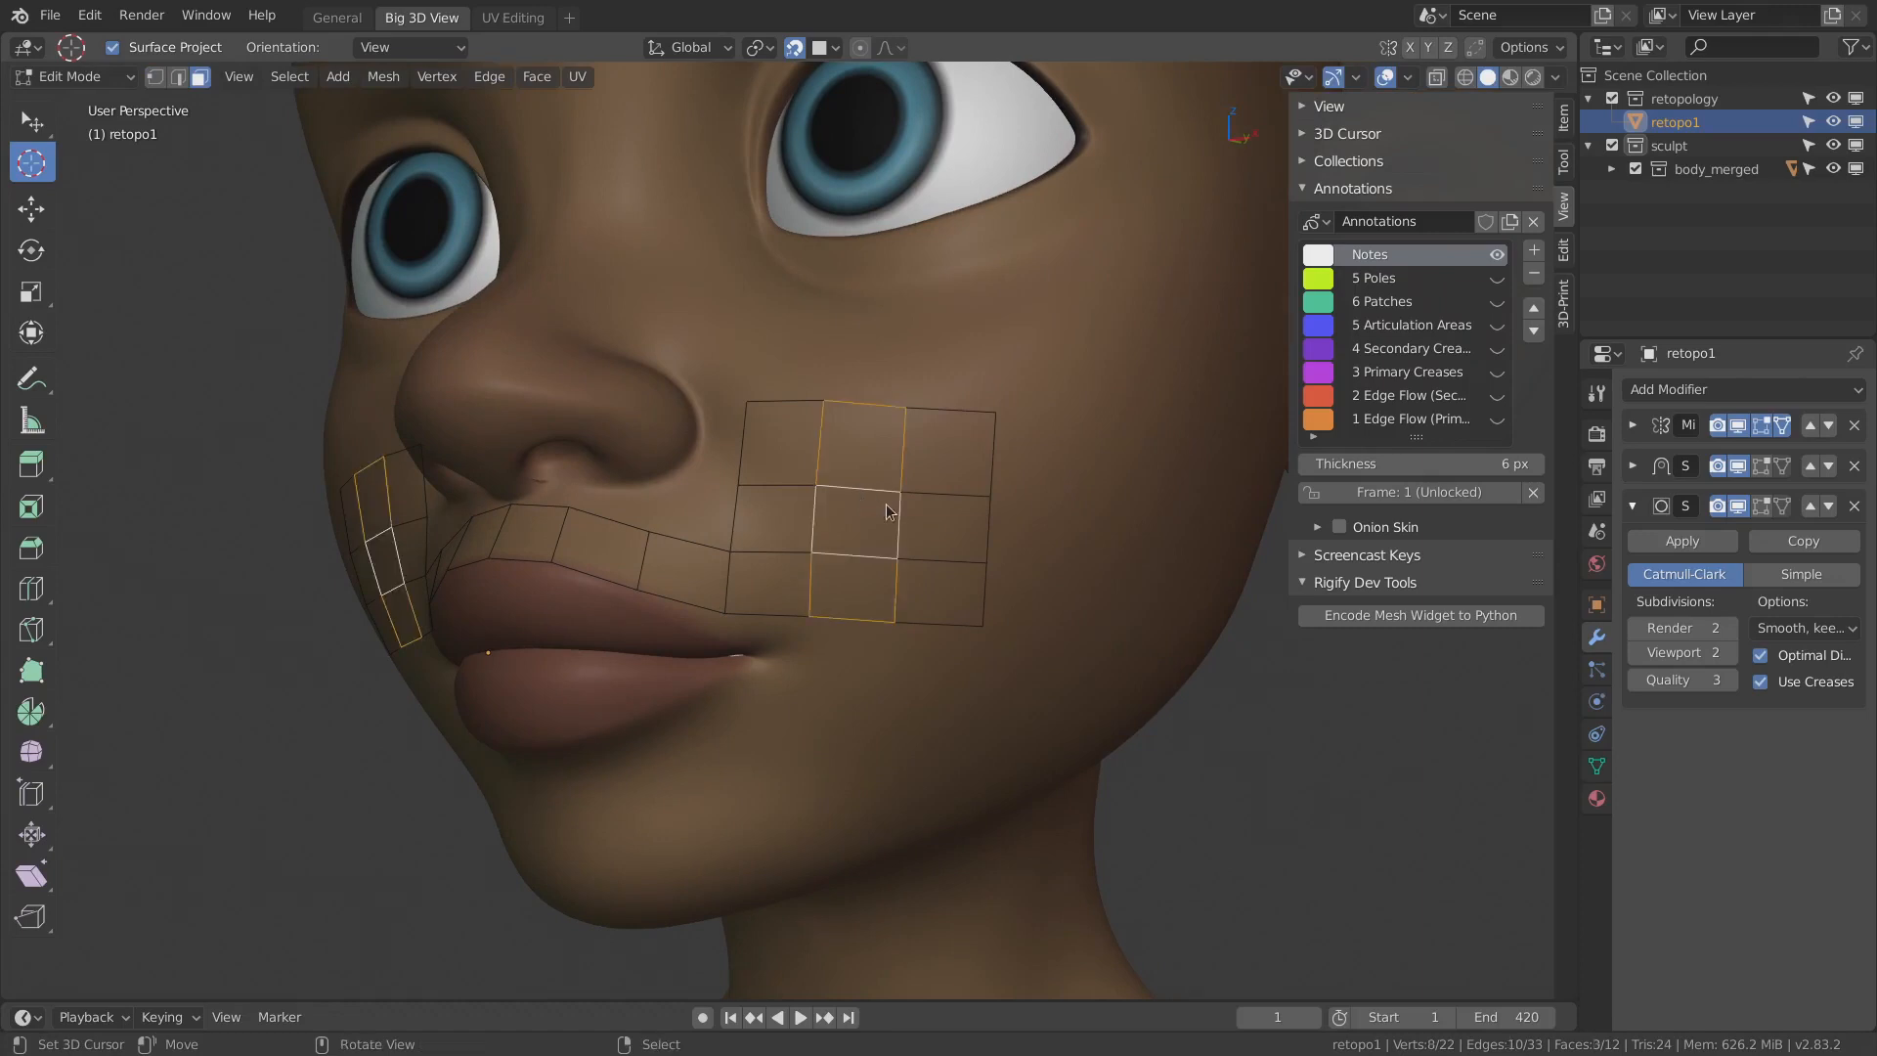
key(x)
click(865, 513)
- Fill the empty middle column of the cheek grid with three quads, working from the uppermost vertex pair down
key(1)
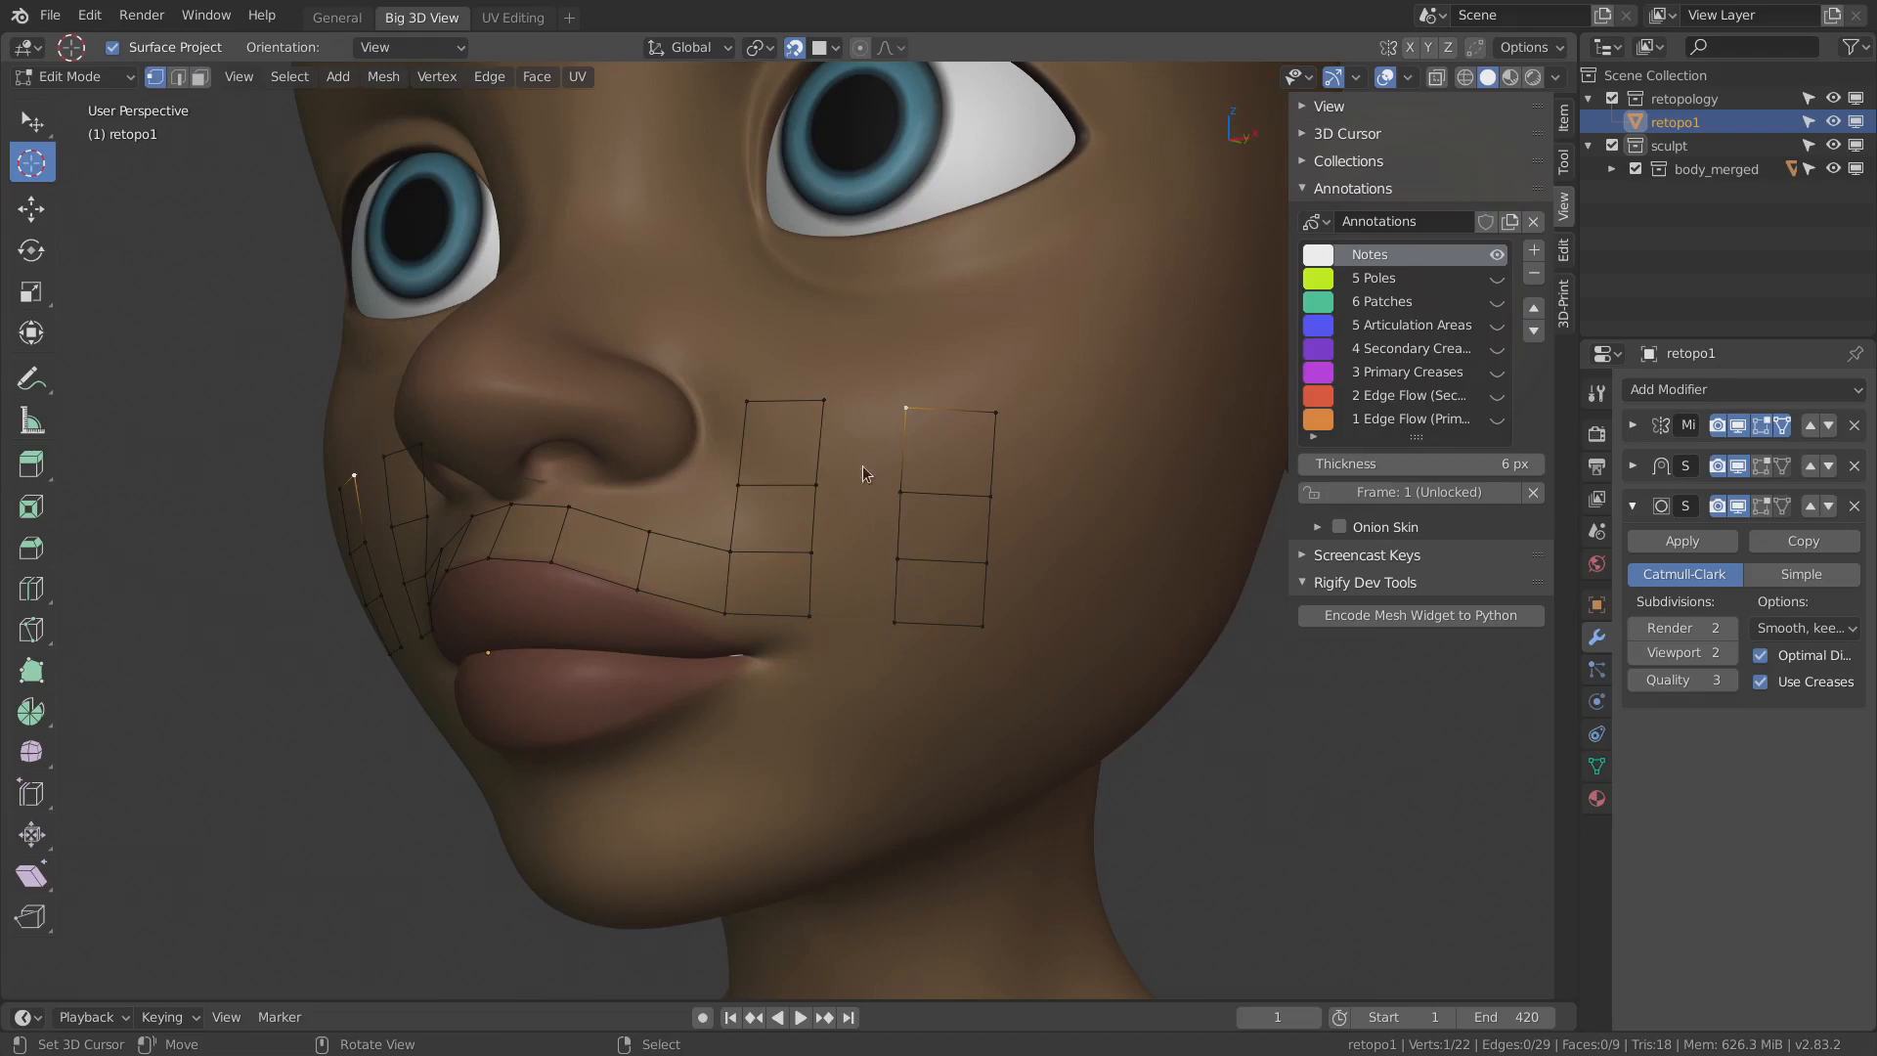
shift+click(824, 401)
key(f)
key(f)
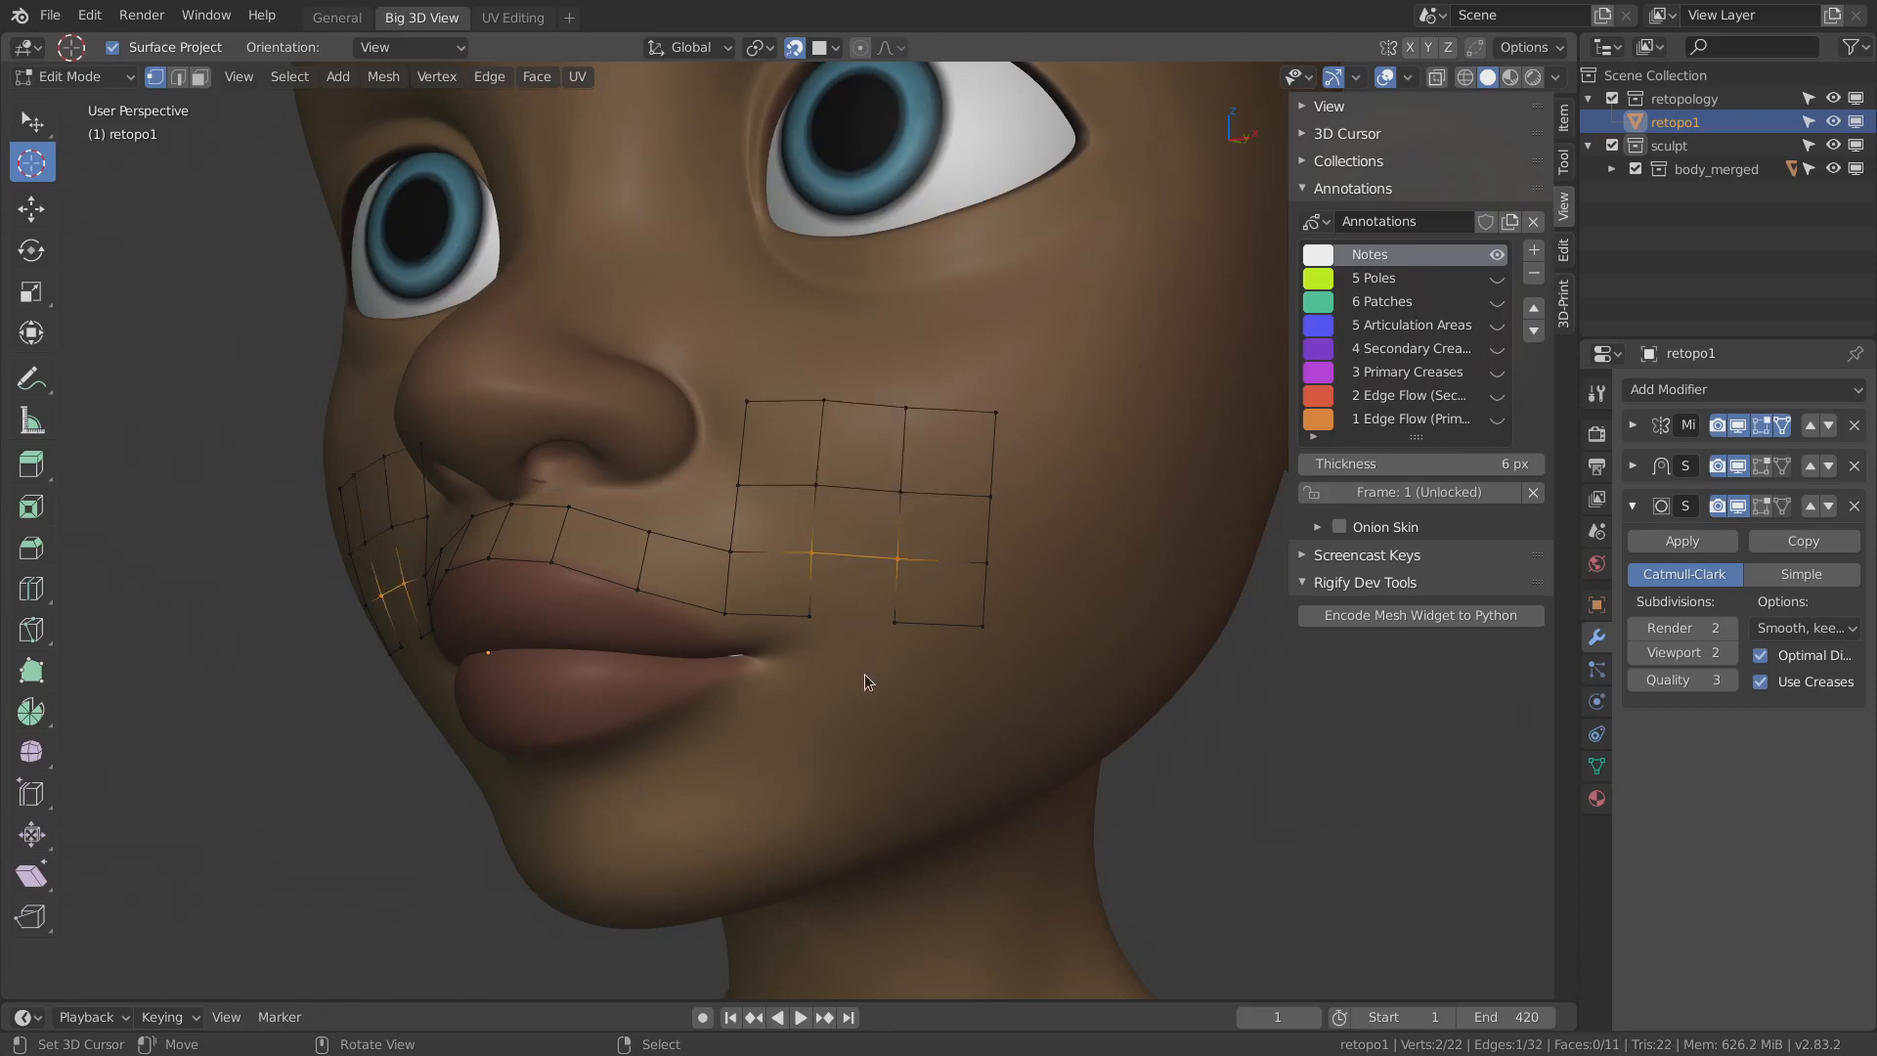
key(f)
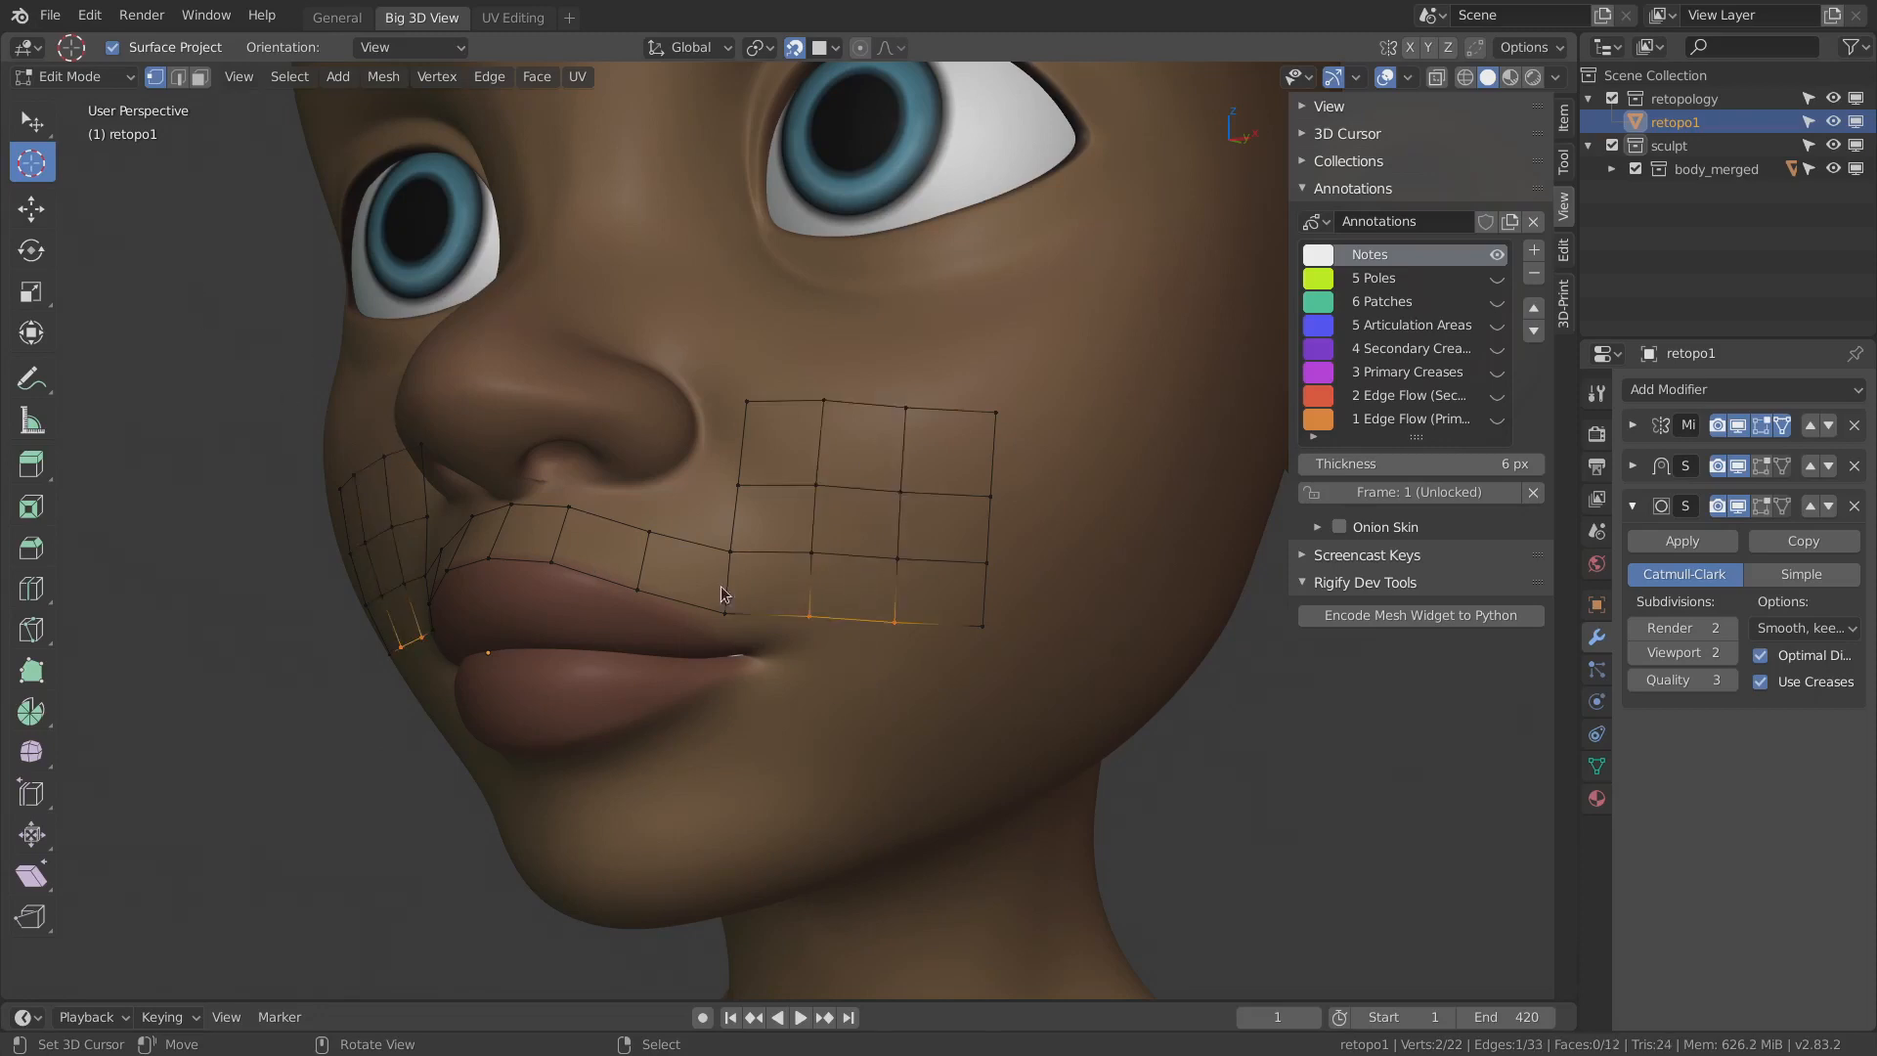
- Delete the whole three-by-three block of faces on the cheek
click(979, 623)
ctrl+shift+click(748, 409)
middle_drag(749, 413, 829, 471)
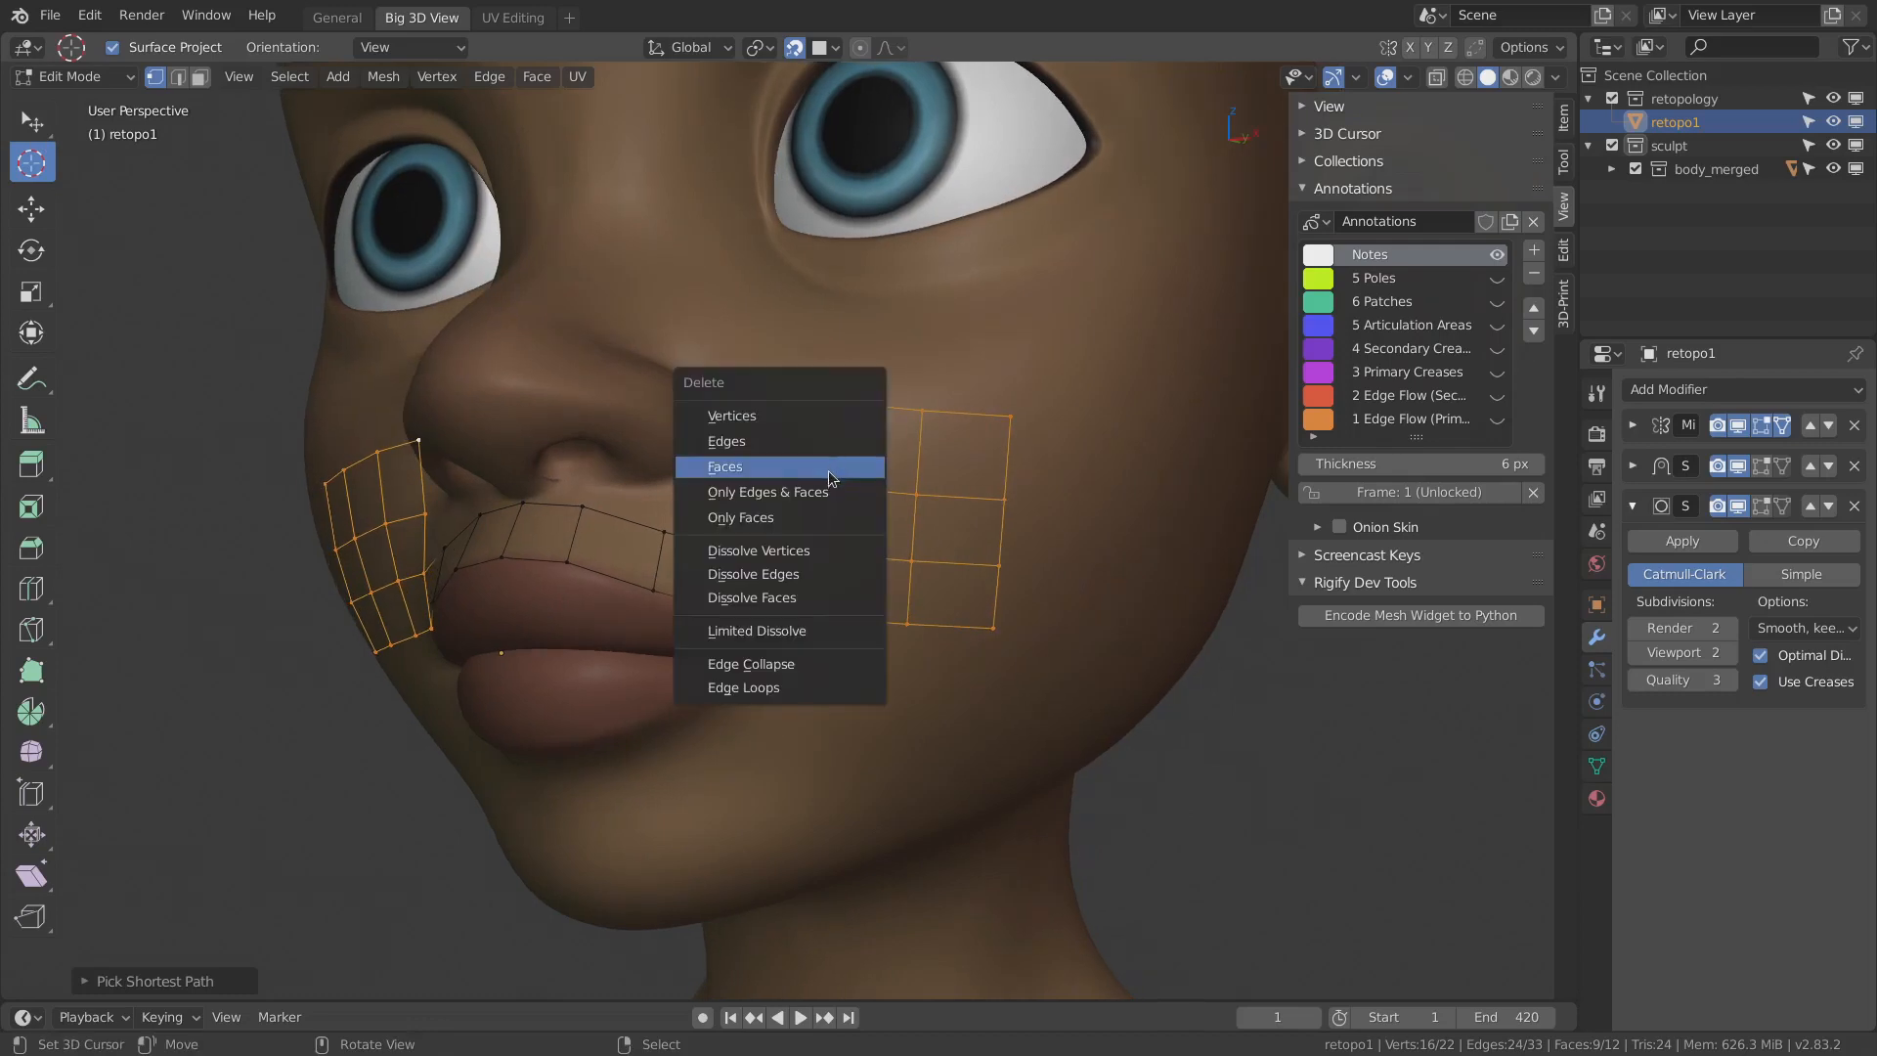
key(x)
click(827, 465)
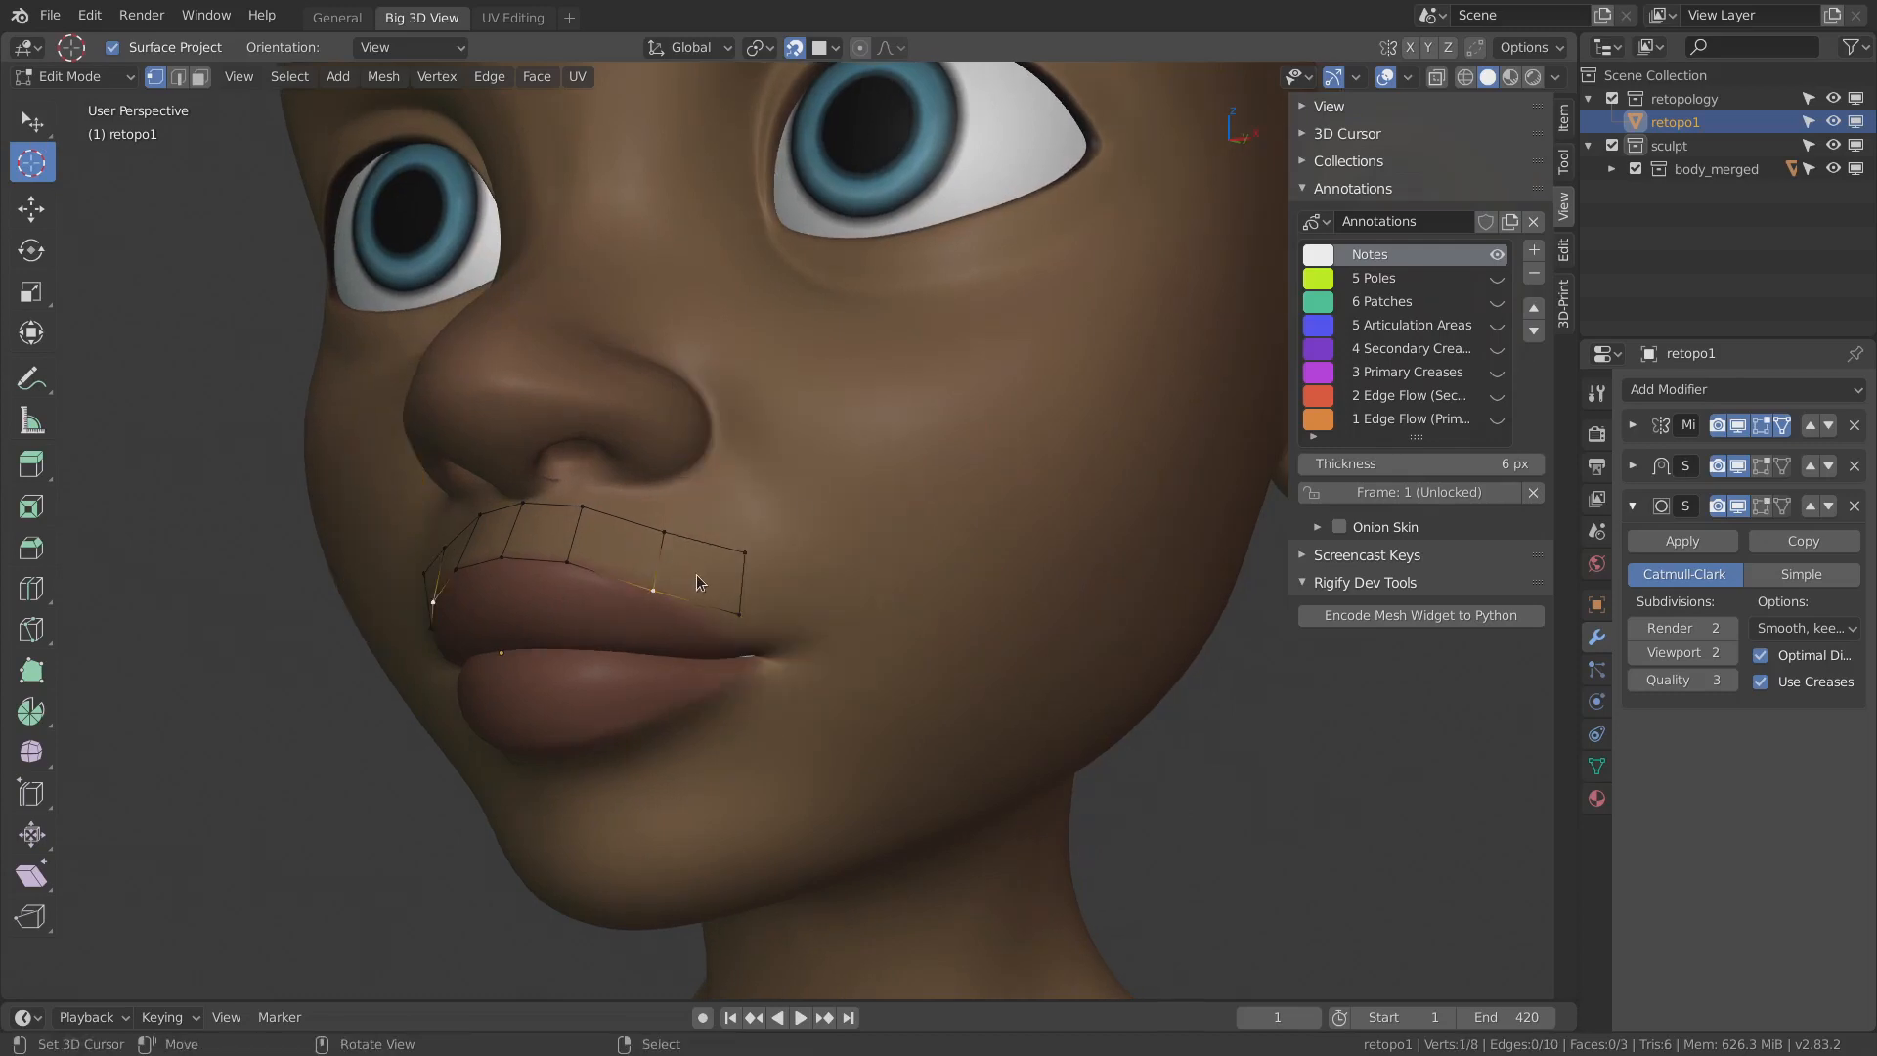
- Delete the remaining upper-lip strip faces except the original face under the nose
key(3)
key(x)
click(647, 555)
middle_drag(647, 556, 721, 508)
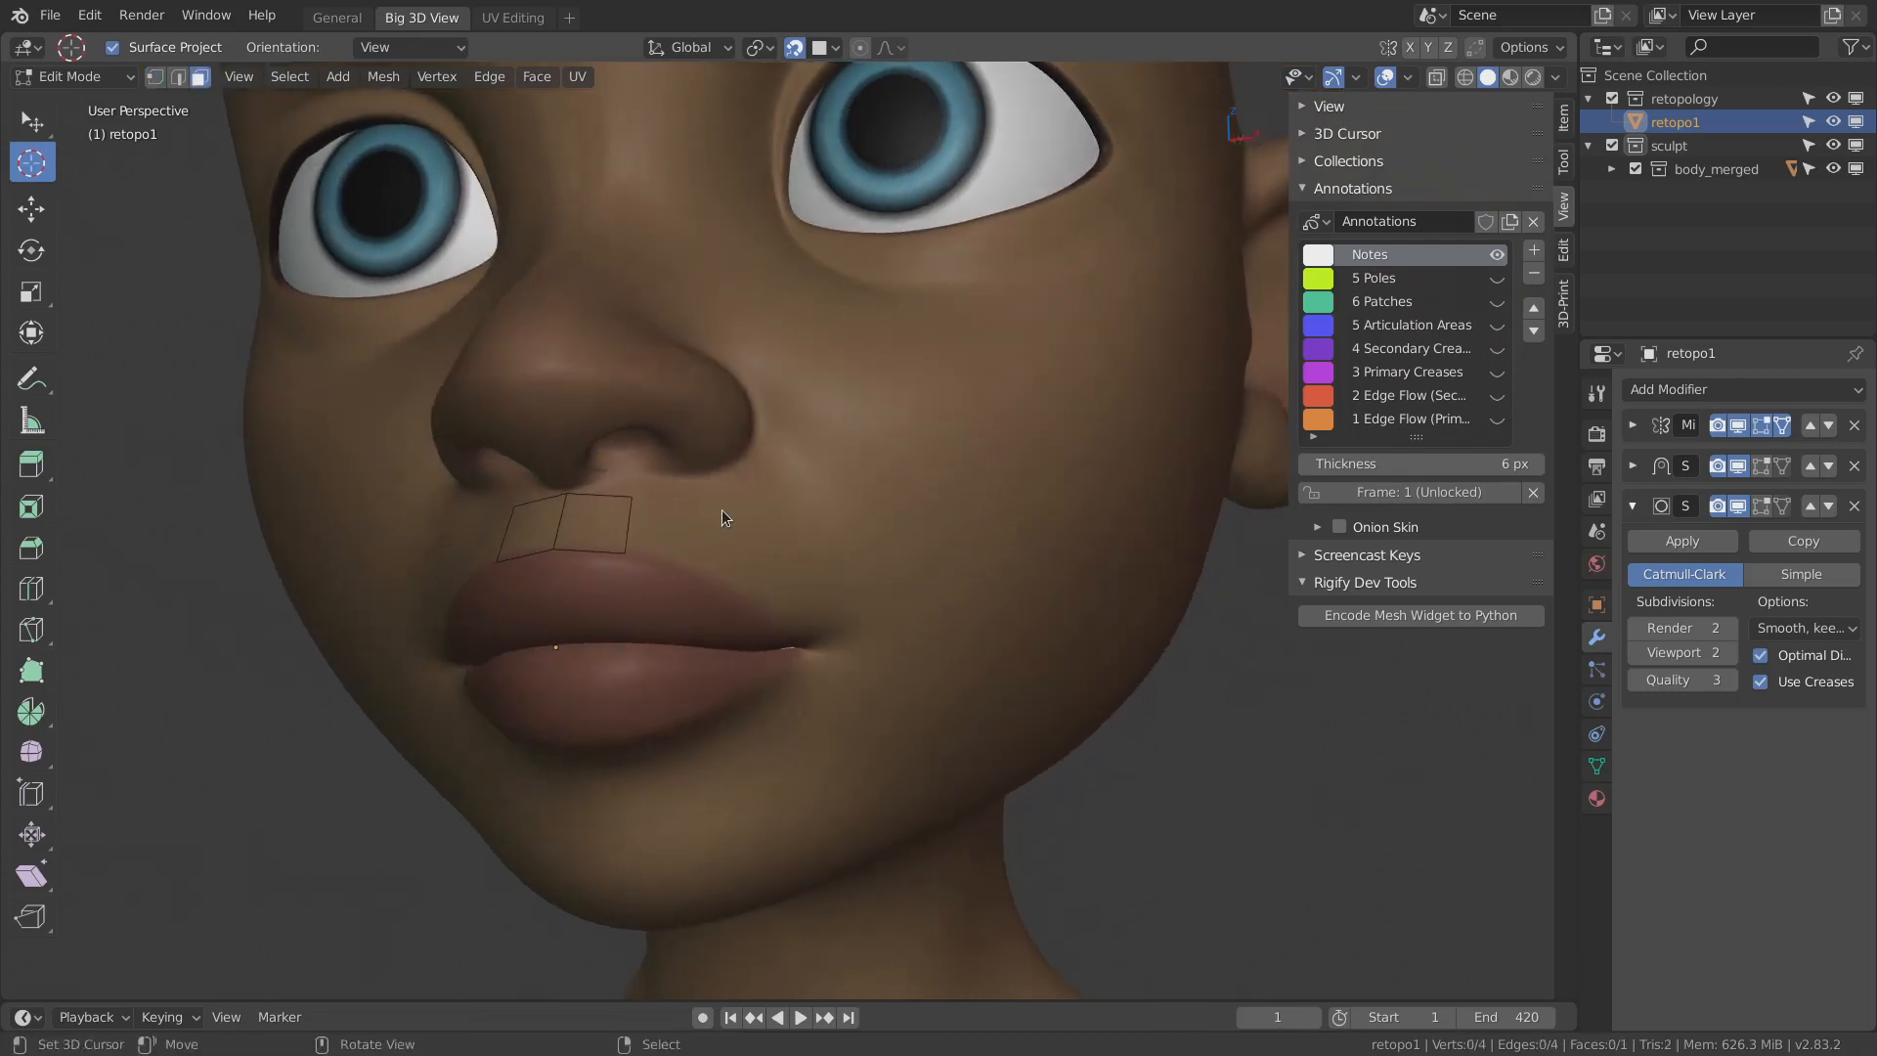
- Extrude the remaining face's outer edge three times along the upper lip to the mouth corner with the Poly Build tool
click(31, 671)
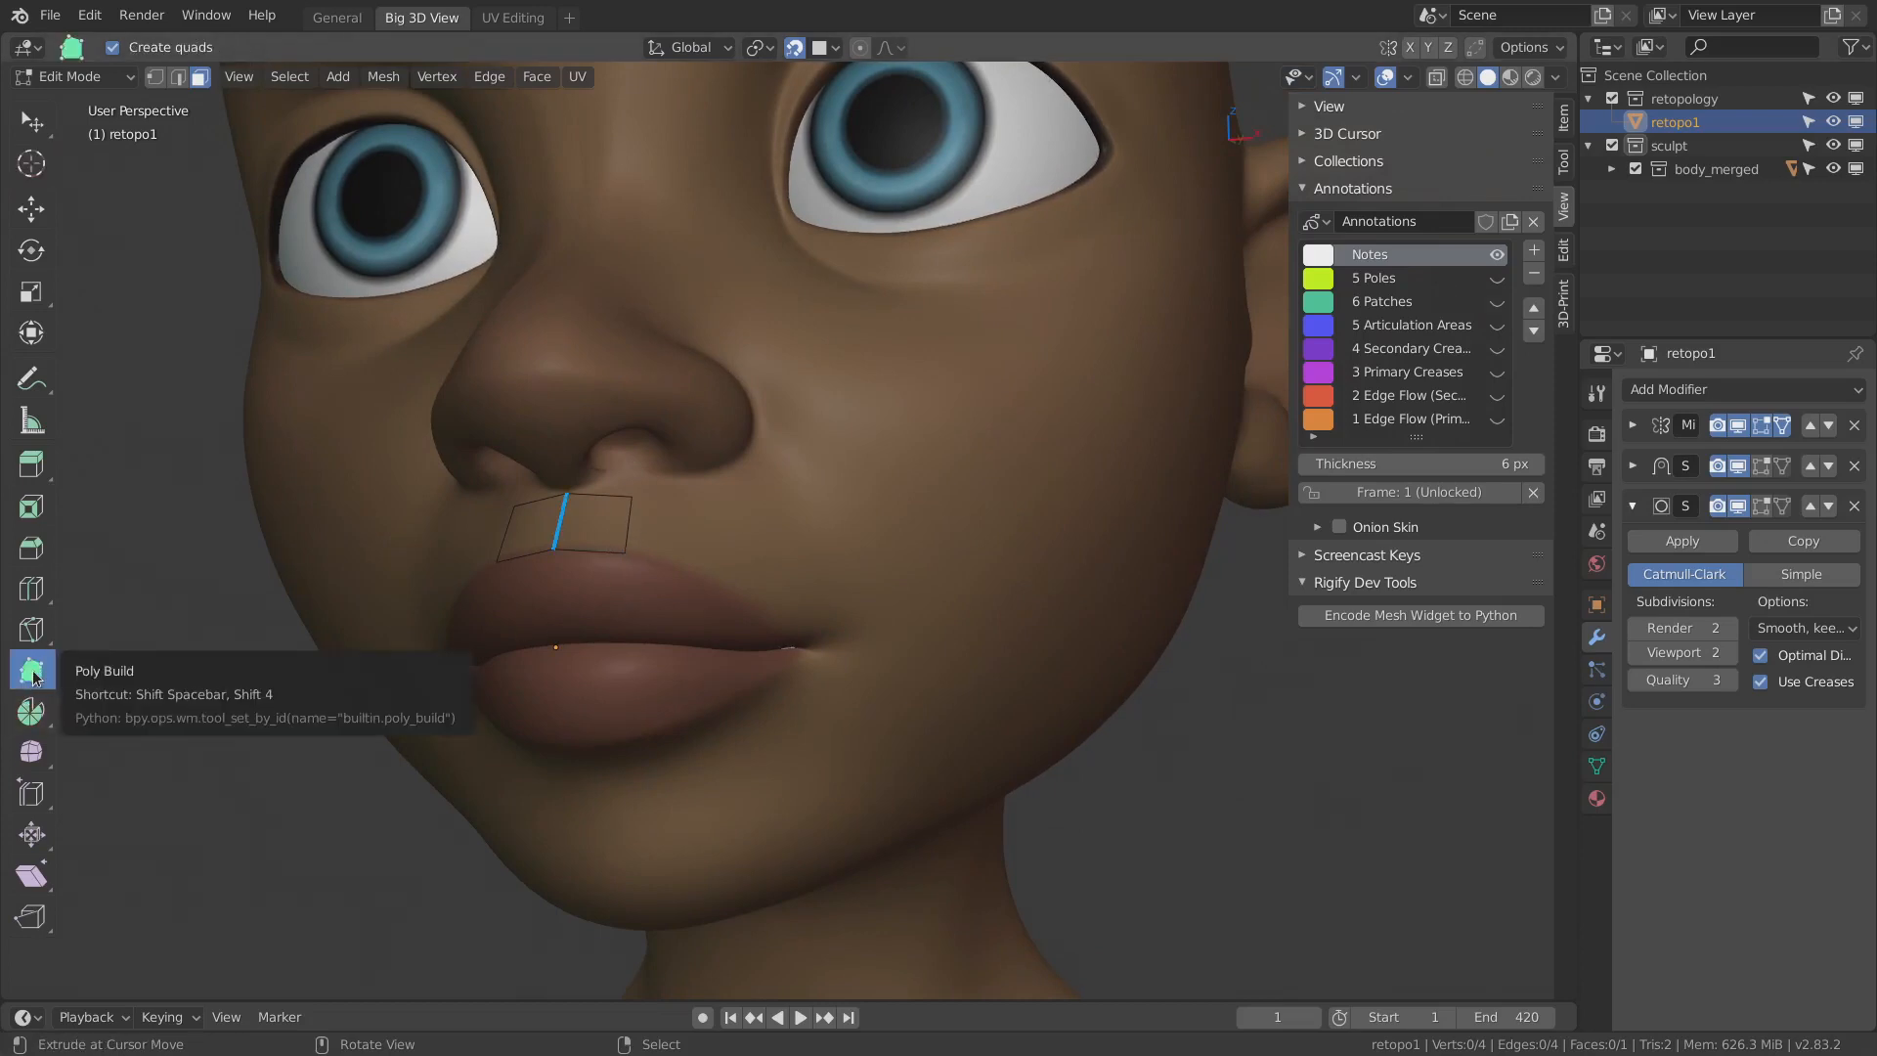
middle_drag(636, 529, 579, 538)
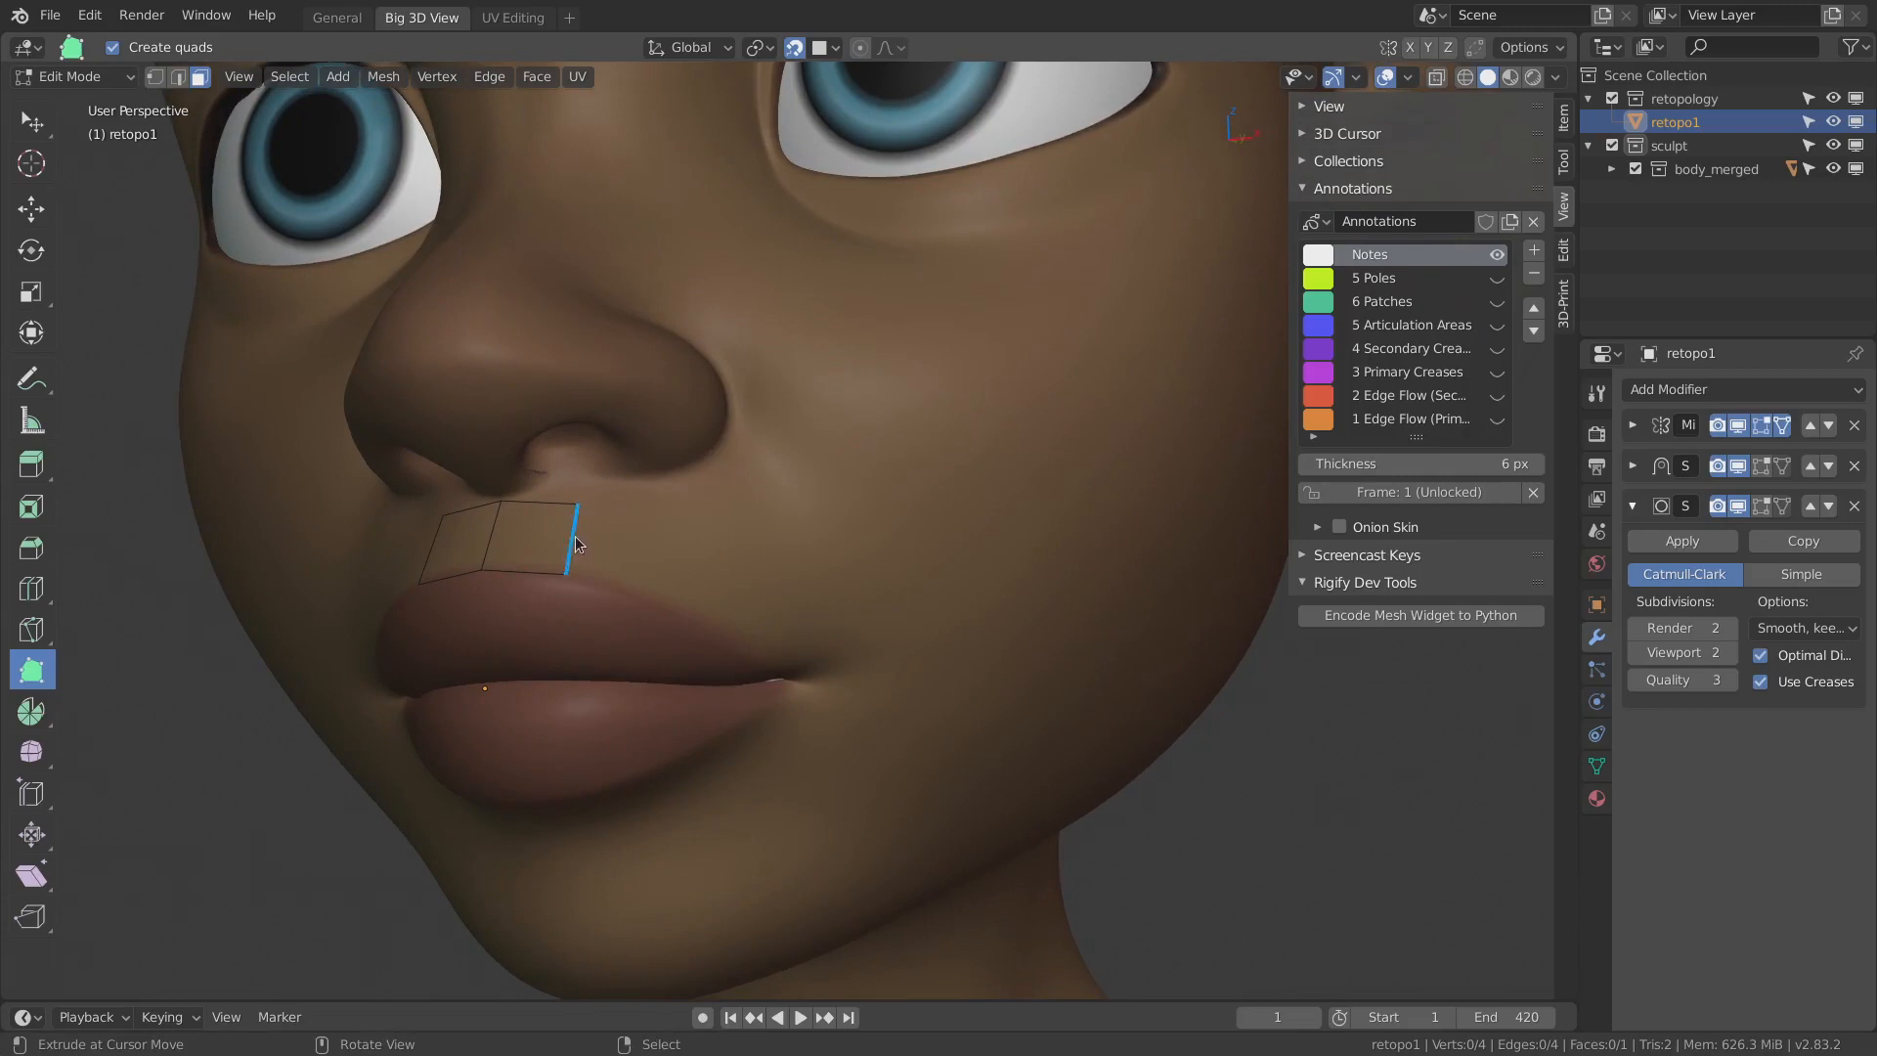
drag(574, 539, 644, 598)
- Reposition the vertices of the upper-lip strip with Poly Build so its quads follow the lip evenly
drag(702, 504, 677, 499)
drag(579, 506, 604, 491)
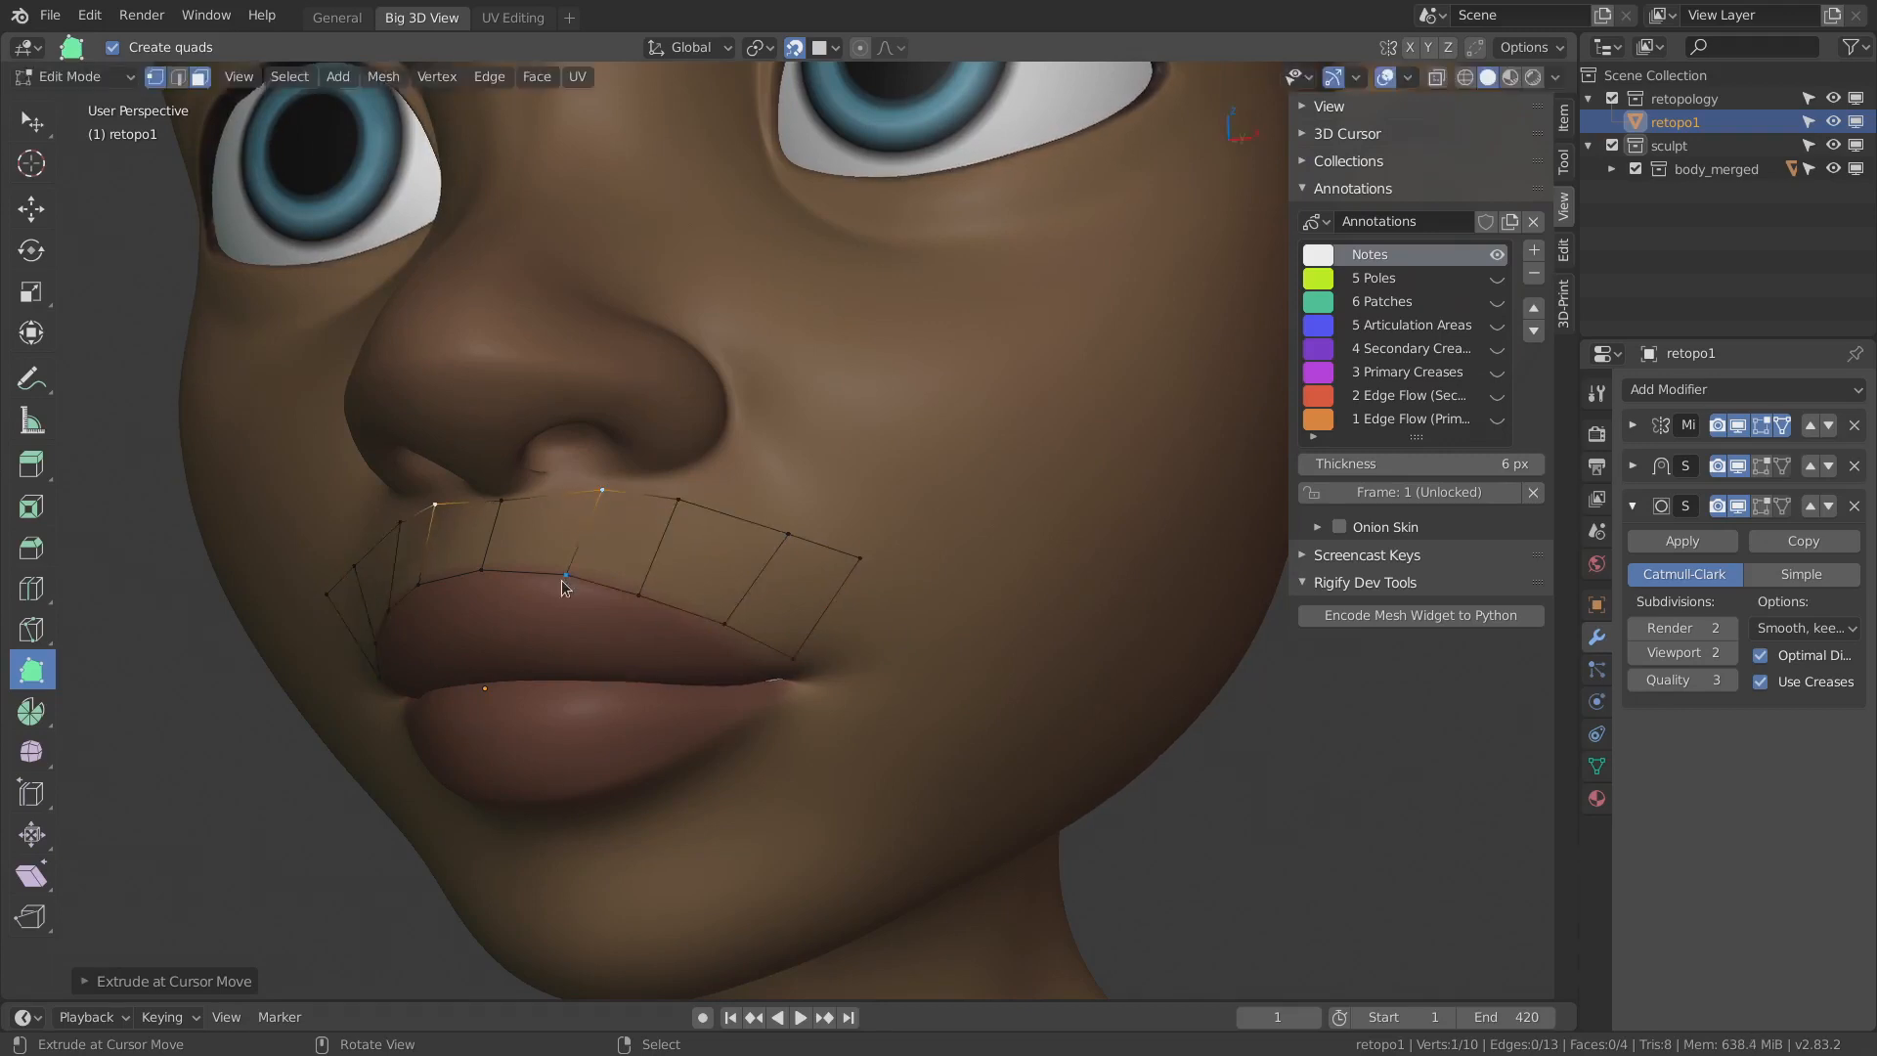
drag(563, 580, 568, 583)
drag(680, 502, 690, 502)
drag(787, 535, 842, 570)
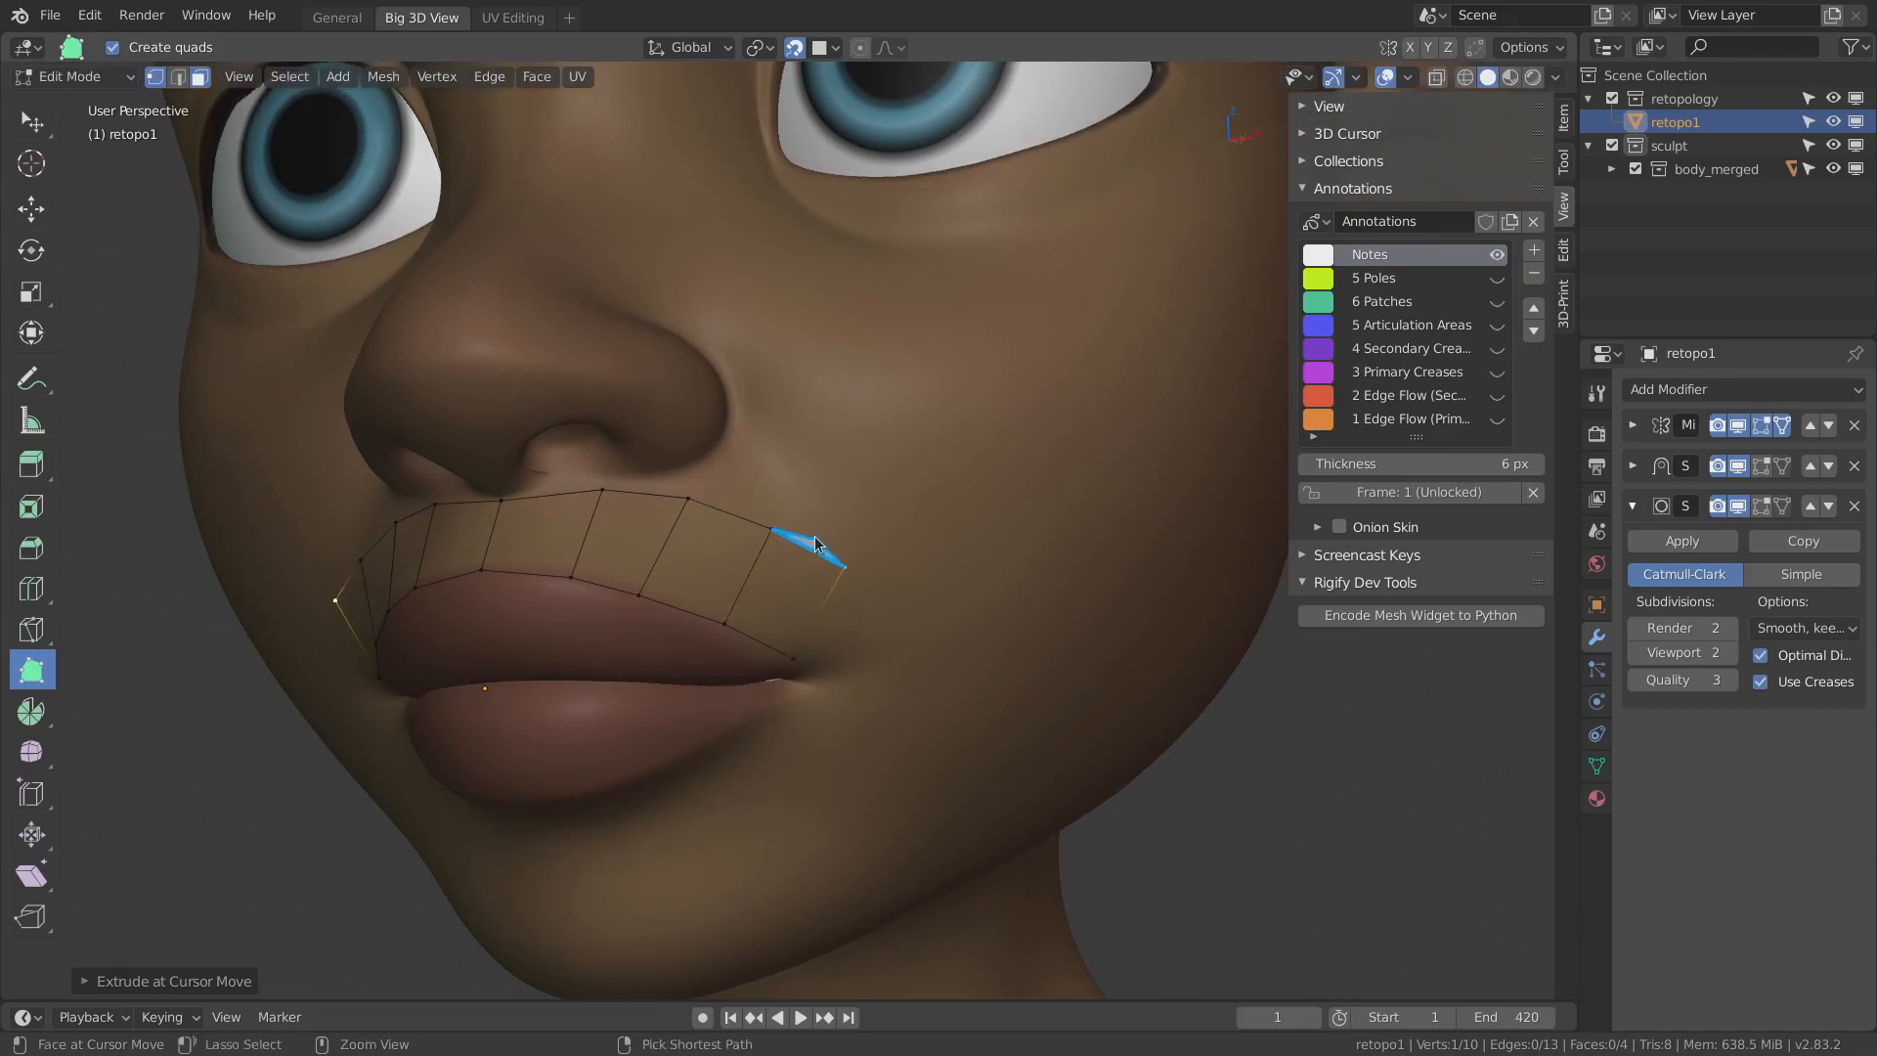
- Build two rows of Poly Build quads from the outer end of the lip strip up beside the nose
drag(823, 540, 739, 433)
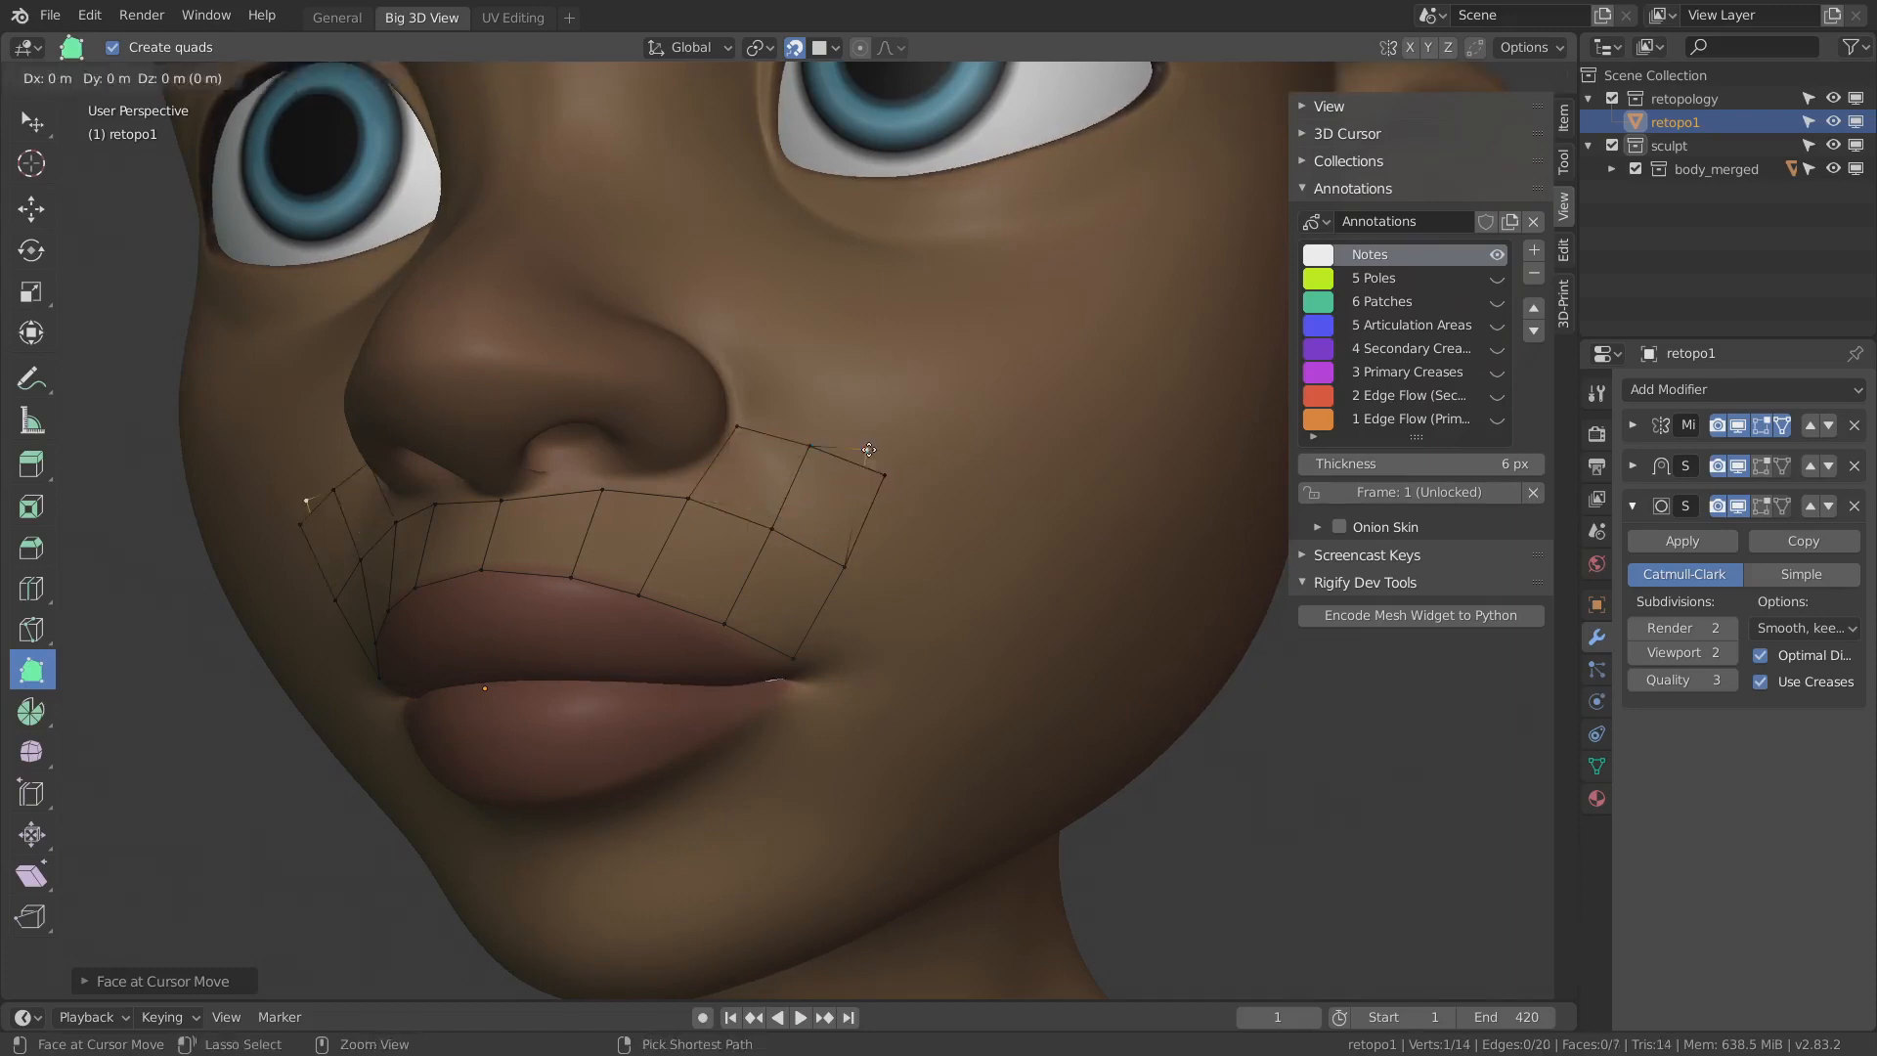
ctrl+drag(869, 445, 770, 348)
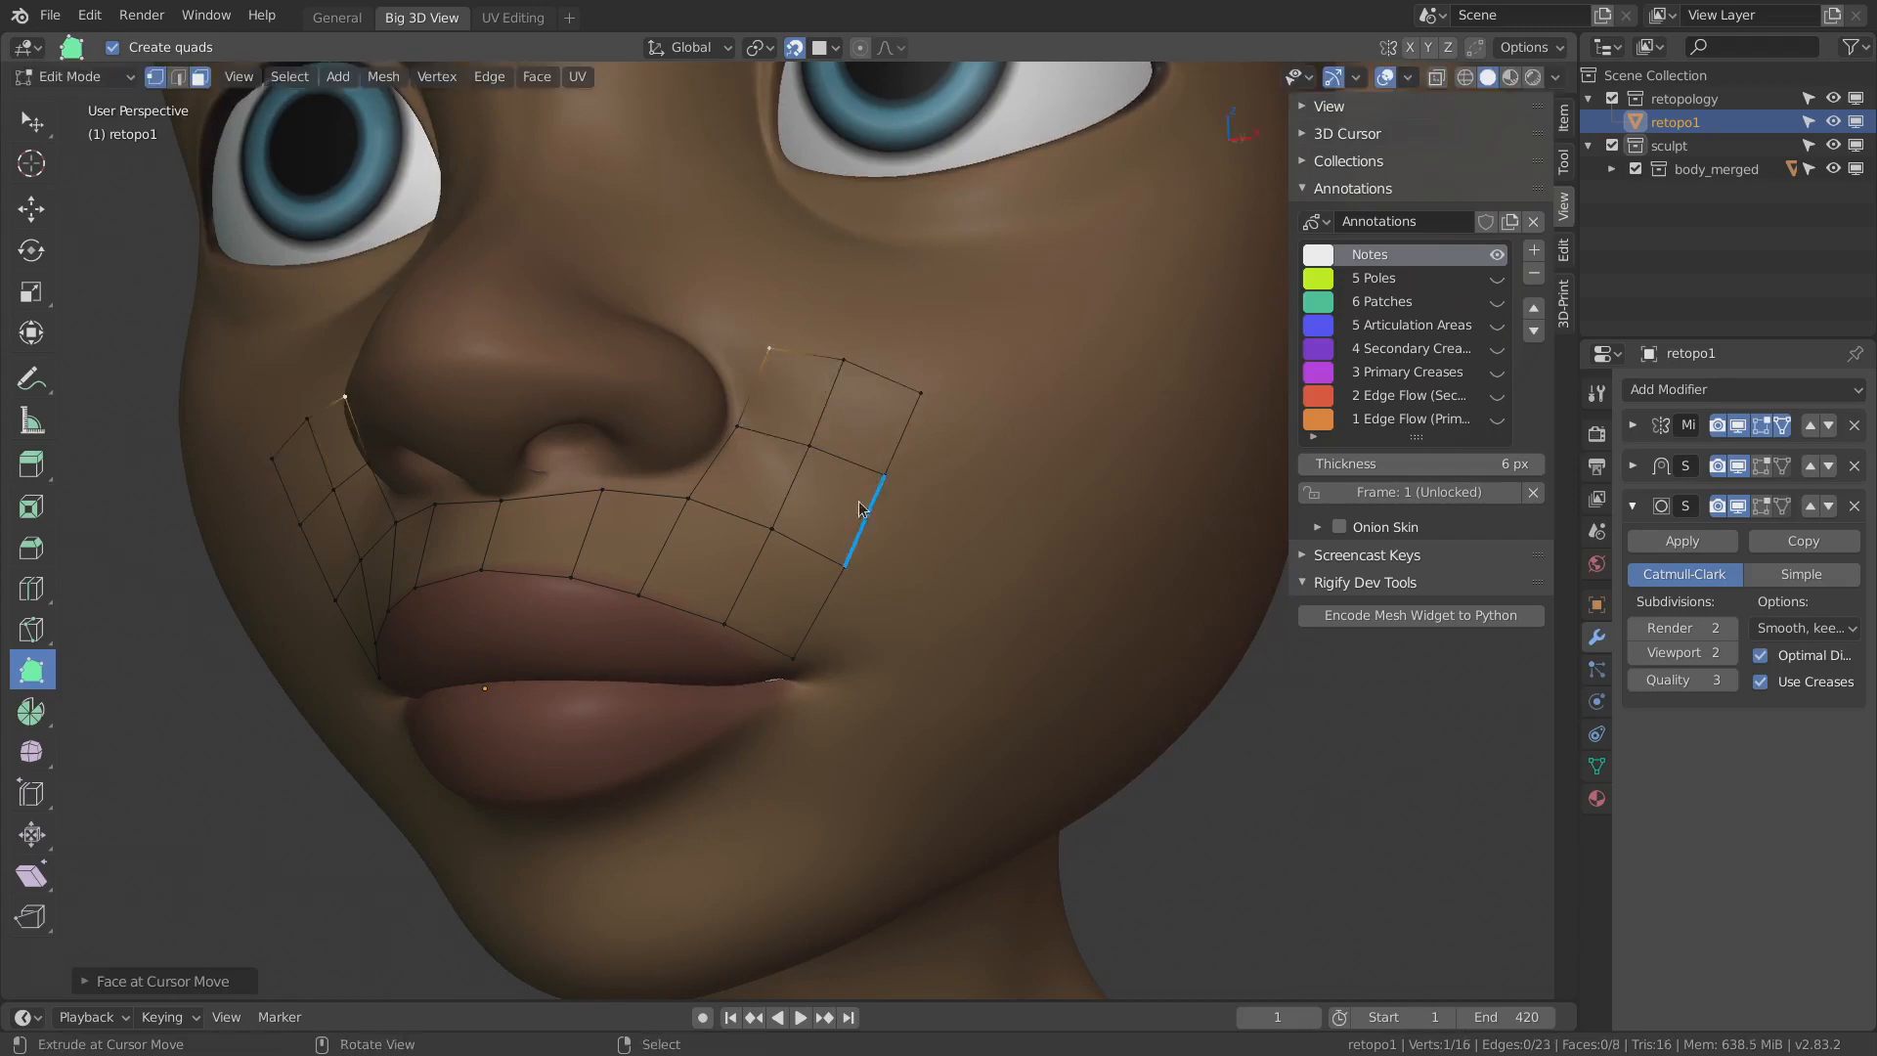
- Delete the four quads beside the nose with Poly Build, keeping the upper-lip strip
shift+click(859, 411)
shift+click(798, 401)
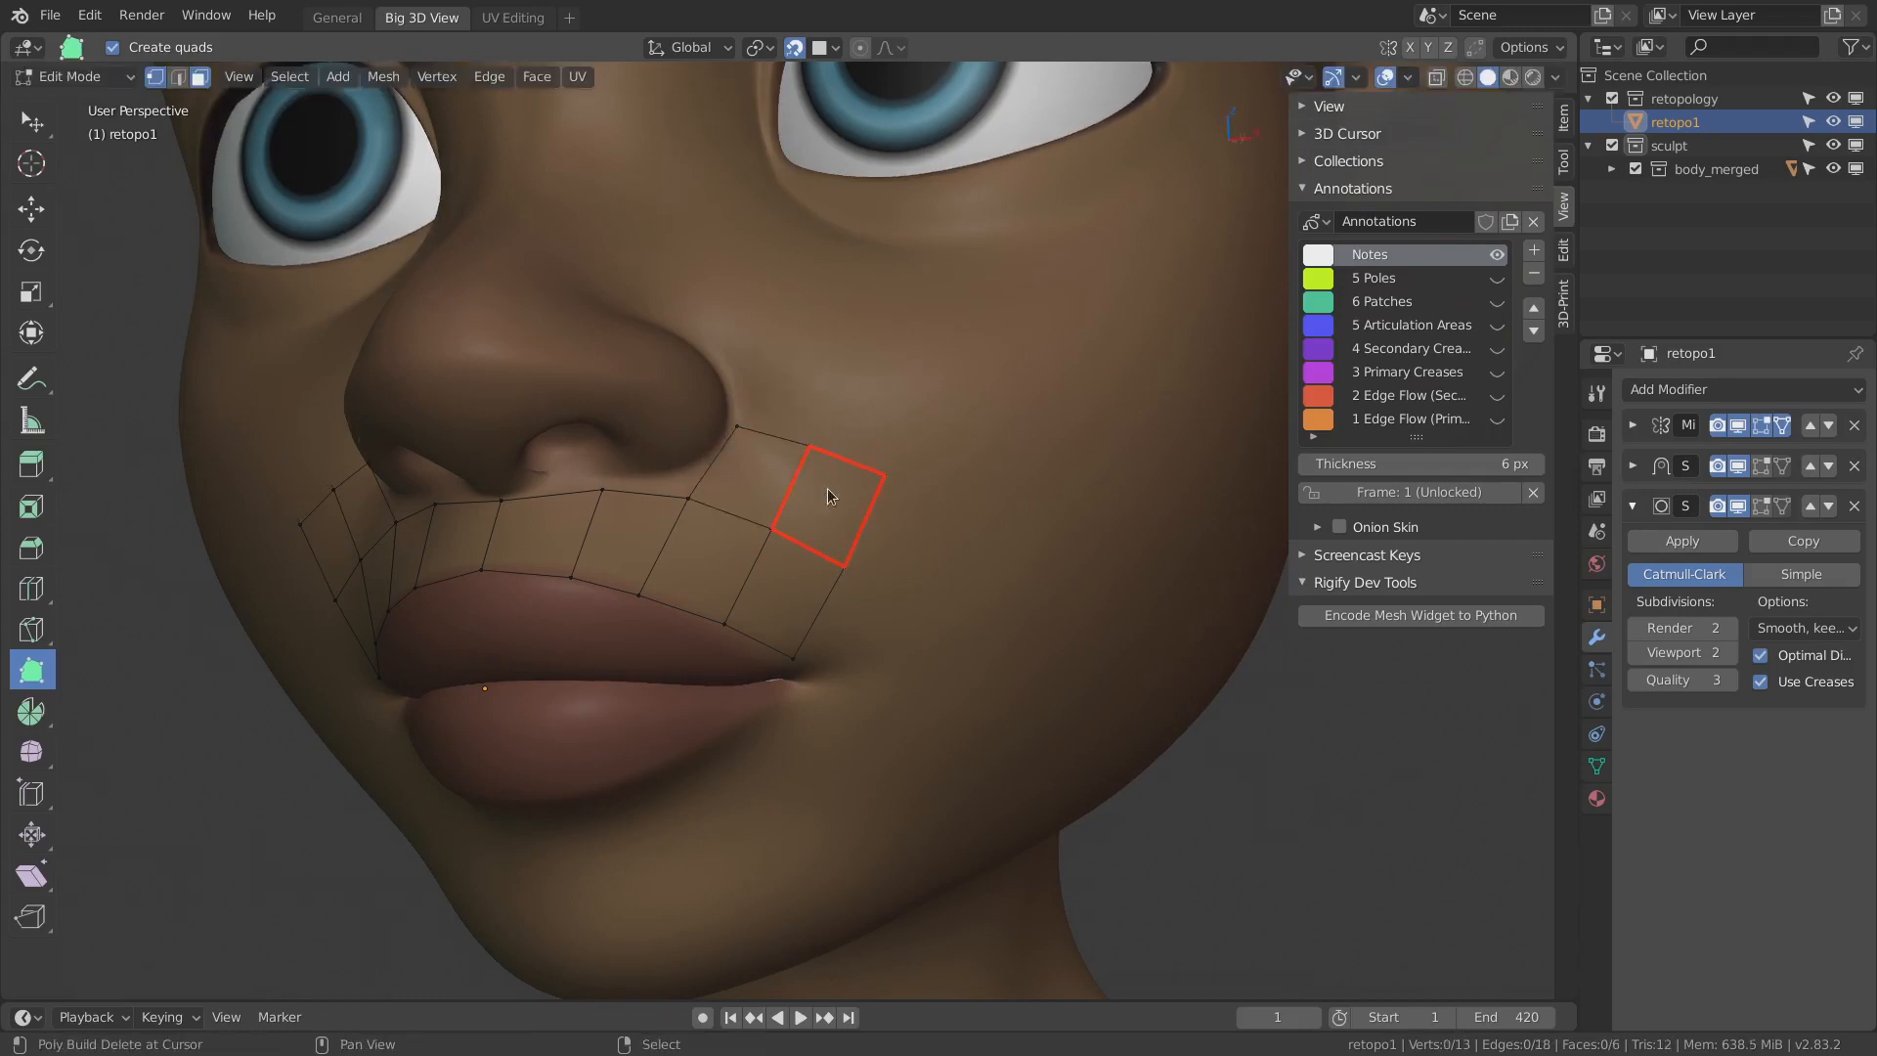
shift+click(827, 489)
shift+click(767, 478)
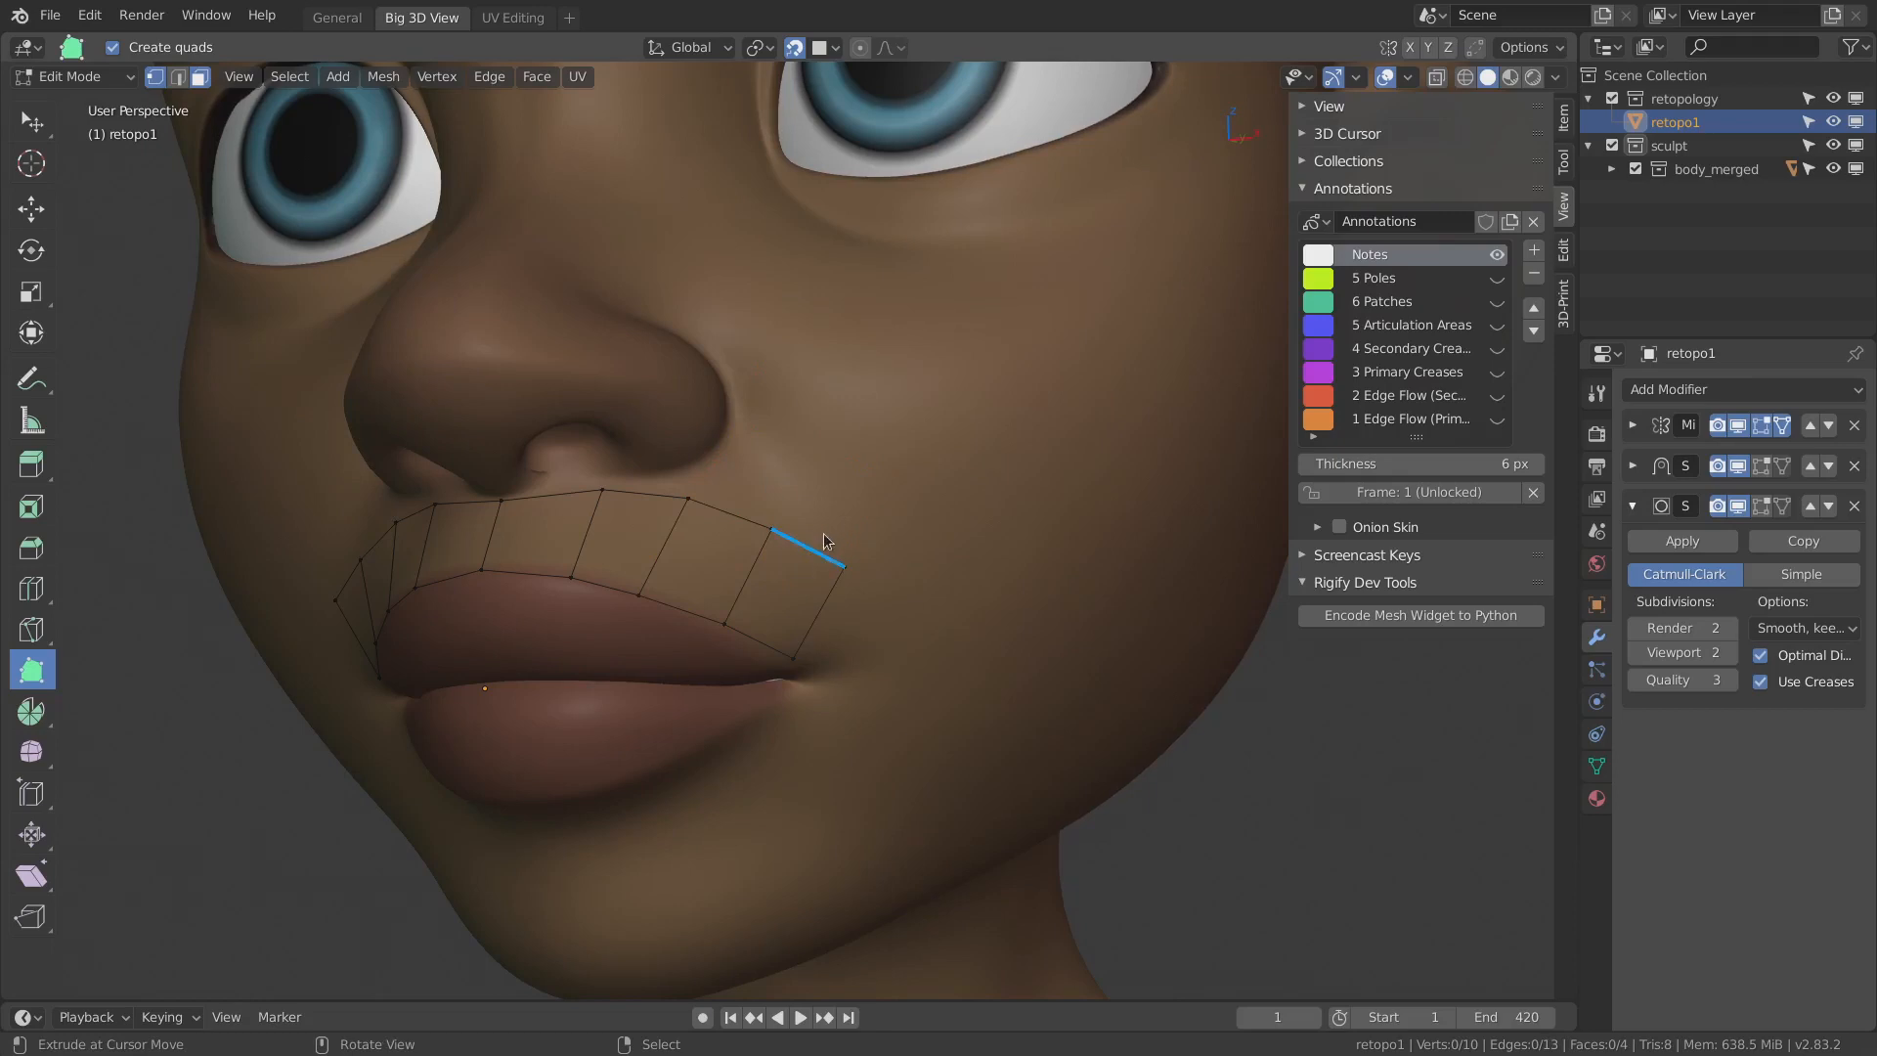
- Extrude the strip's outermost upper edge onto the cheek and add a quad between it and the nose
drag(806, 556, 860, 448)
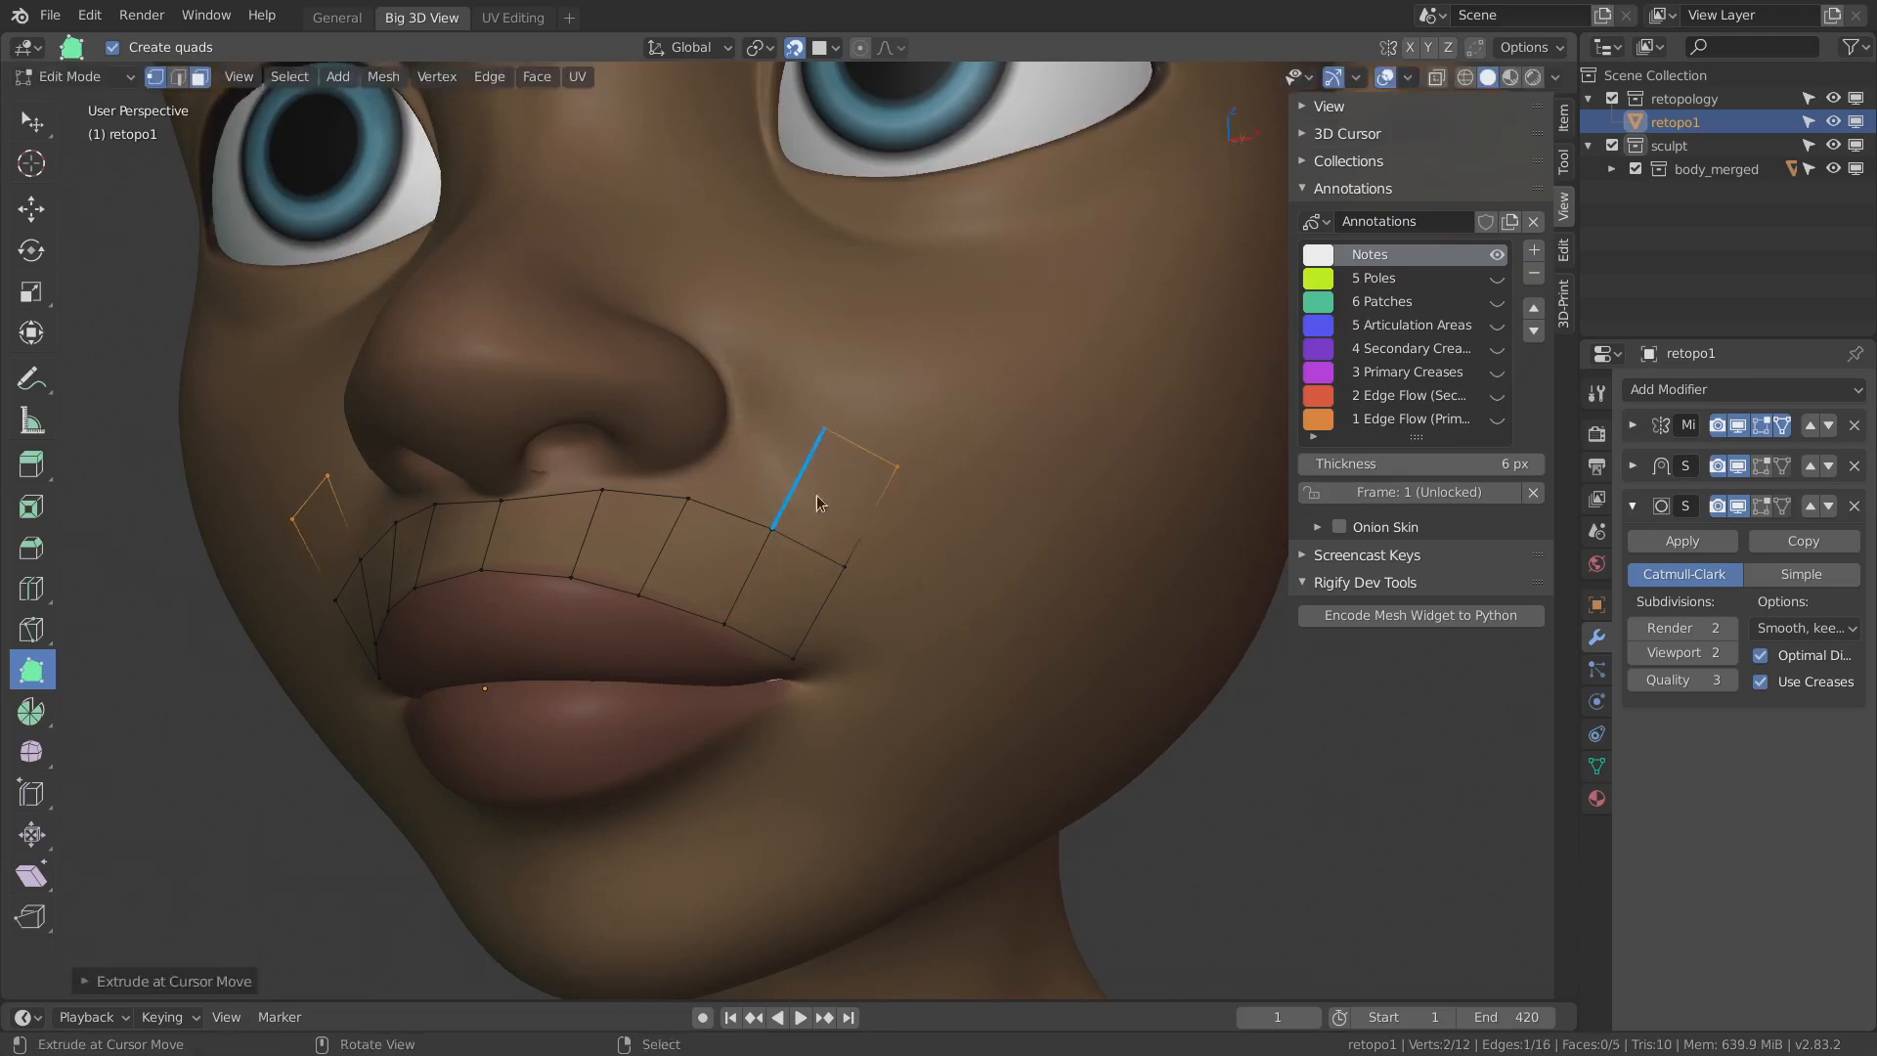
drag(364, 535, 385, 442)
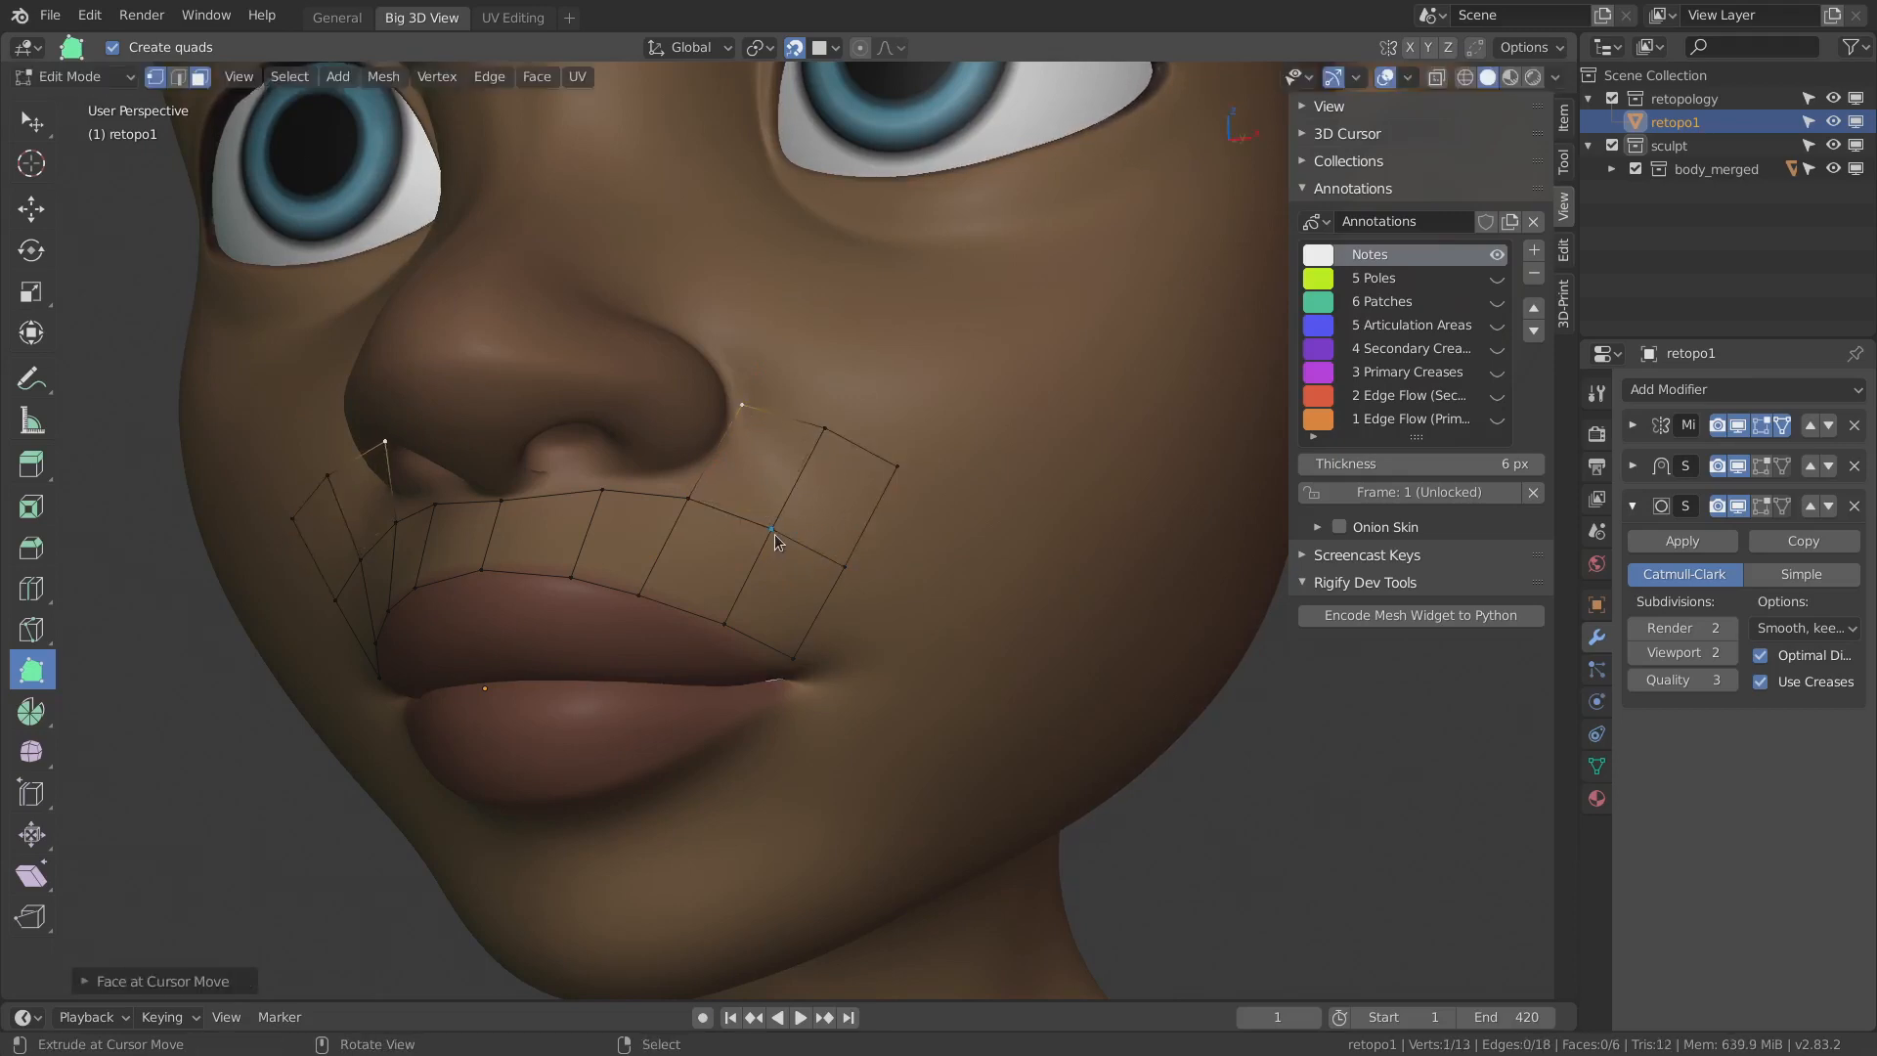
- Dissolve the vertex shared by the four quads, and delete every face except the original one under the nose
shift+click(775, 534)
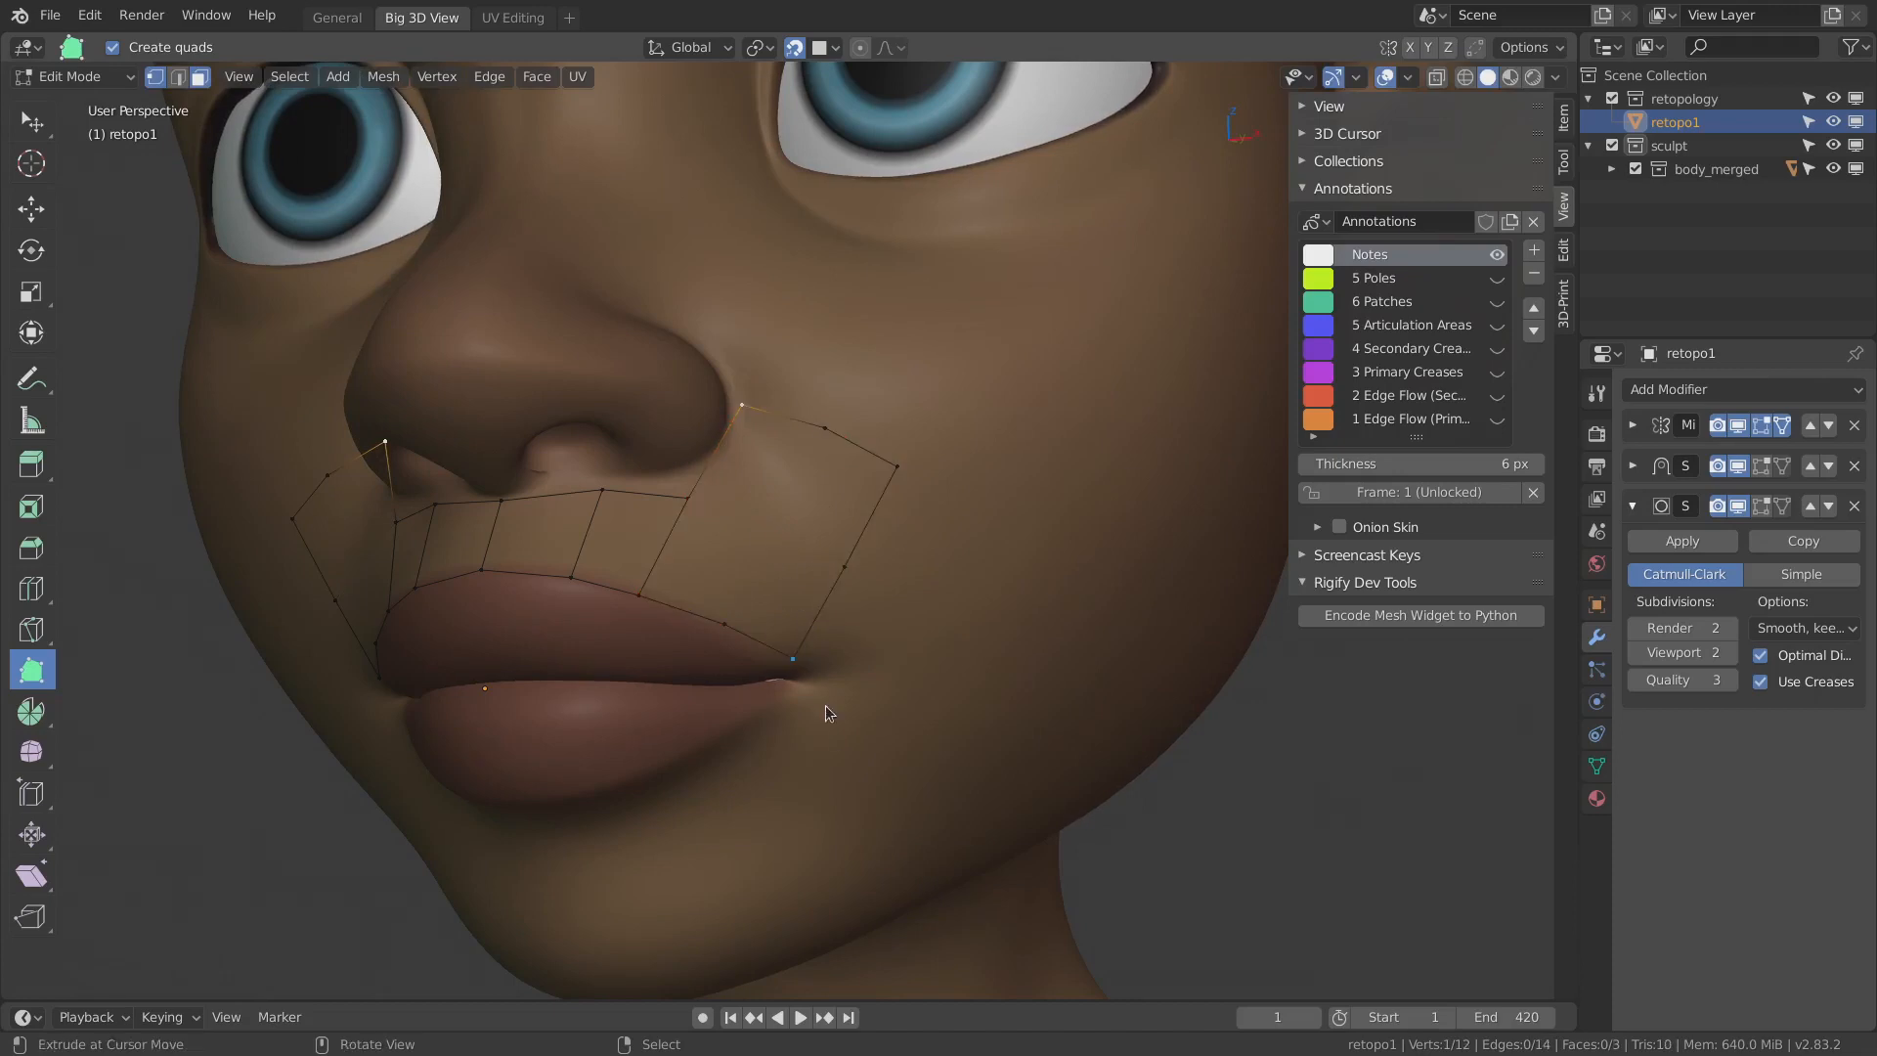
shift+click(772, 540)
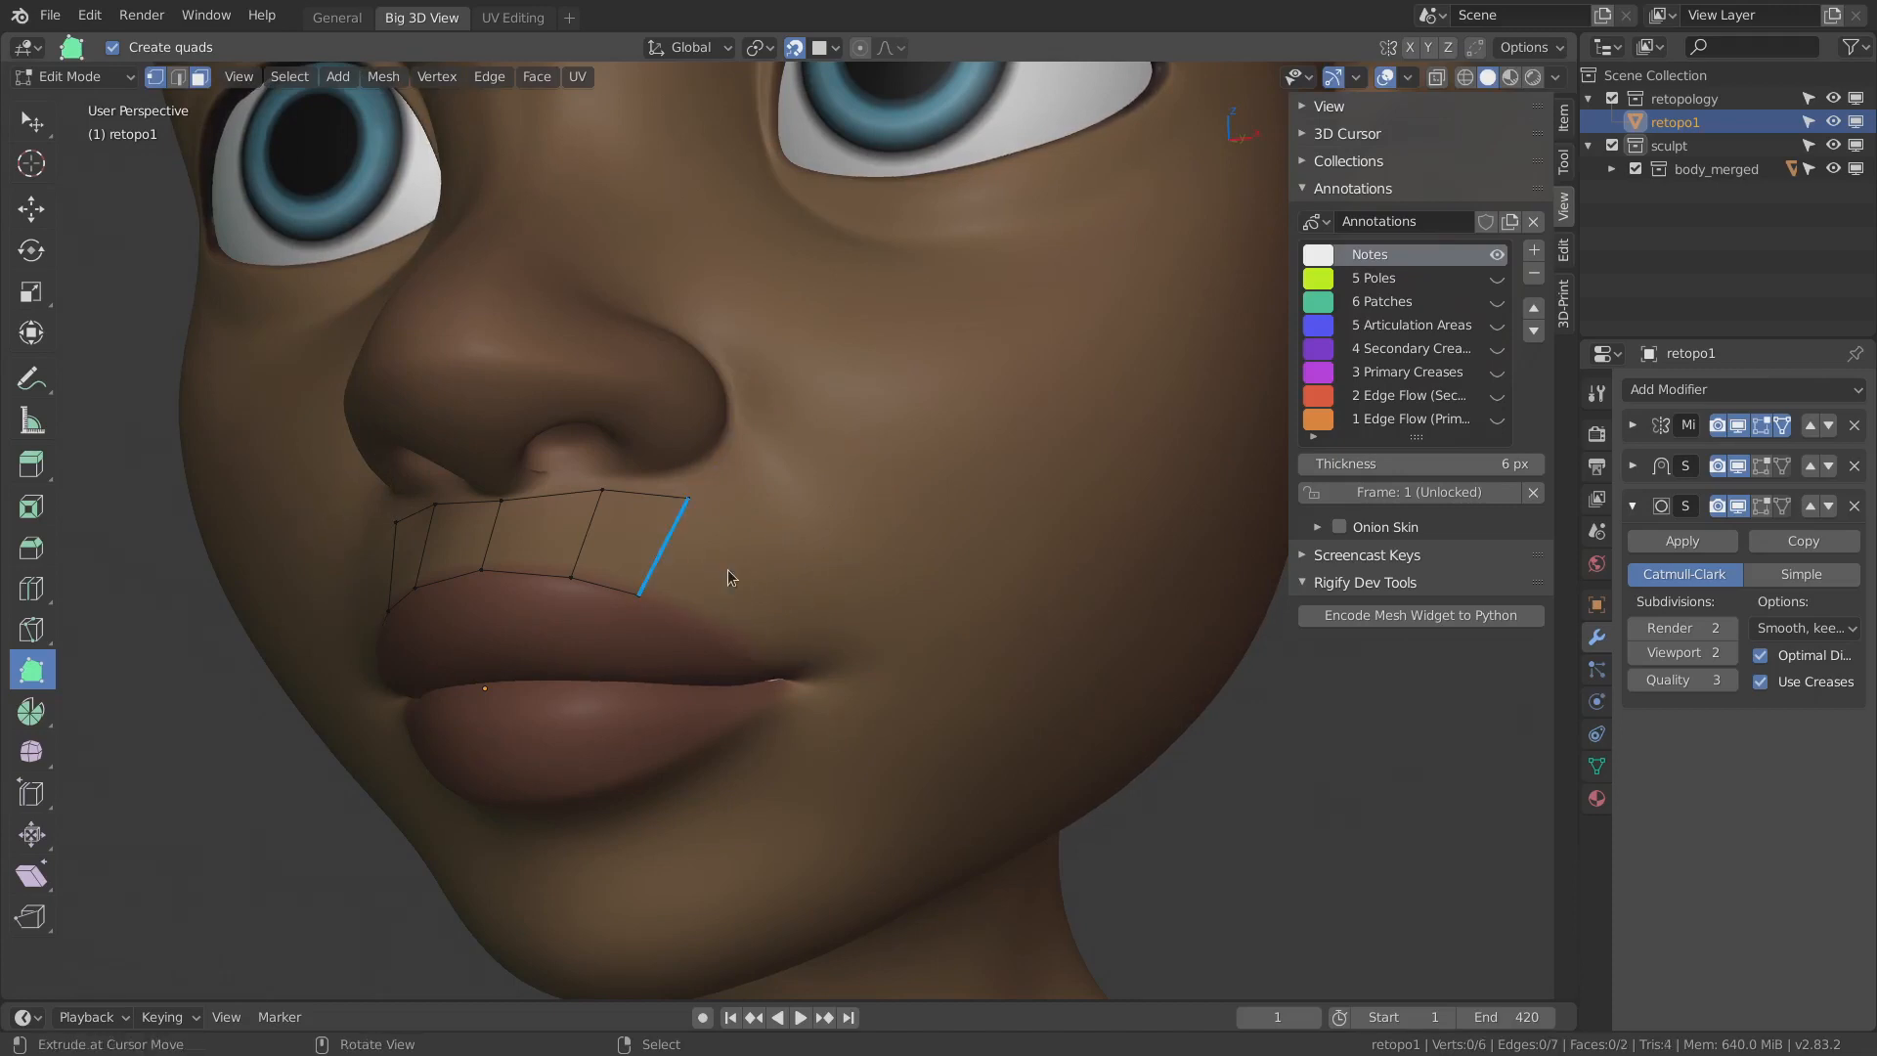
mouse_move(727, 569)
middle_down()
mouse_move(782, 537)
mouse_move(754, 570)
middle_up()
shift+click(741, 564)
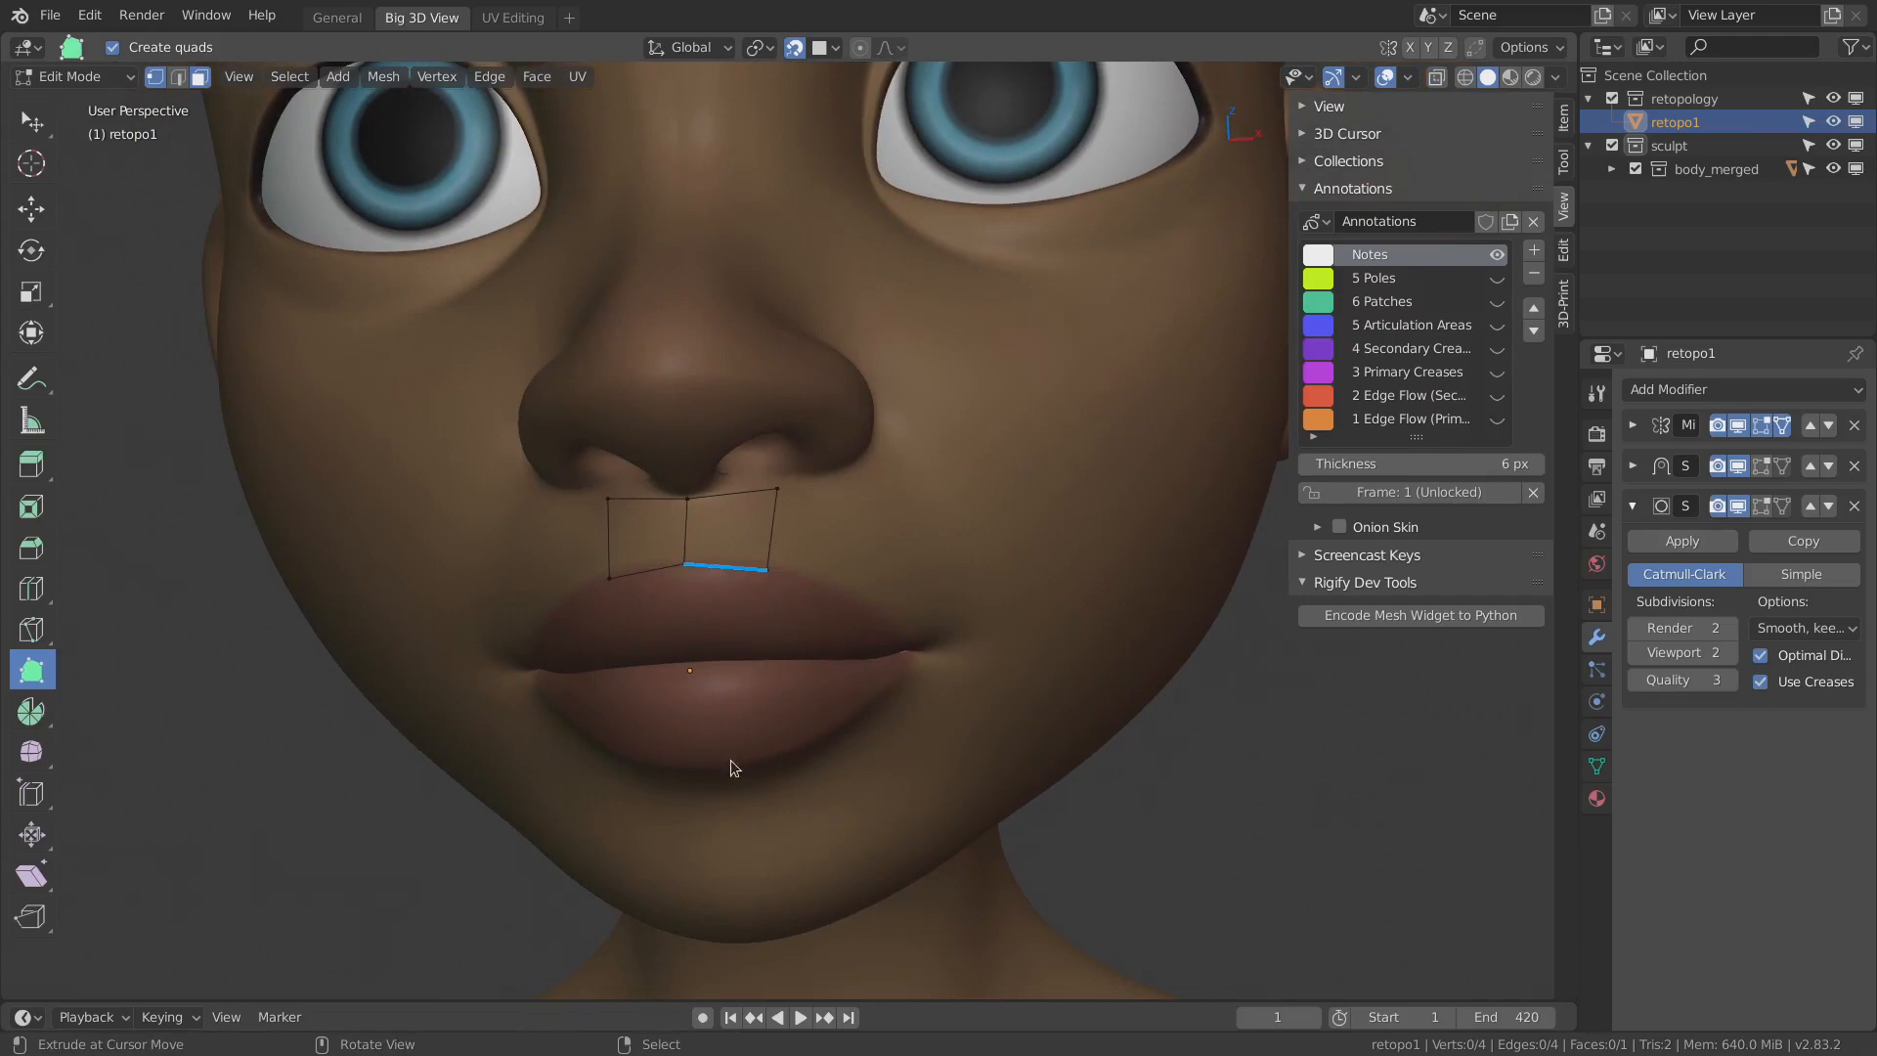
- Extrude the original face's outer edge twice along the upper lip toward the mouth corner with Poly Build
scroll(782, 520, up, 1)
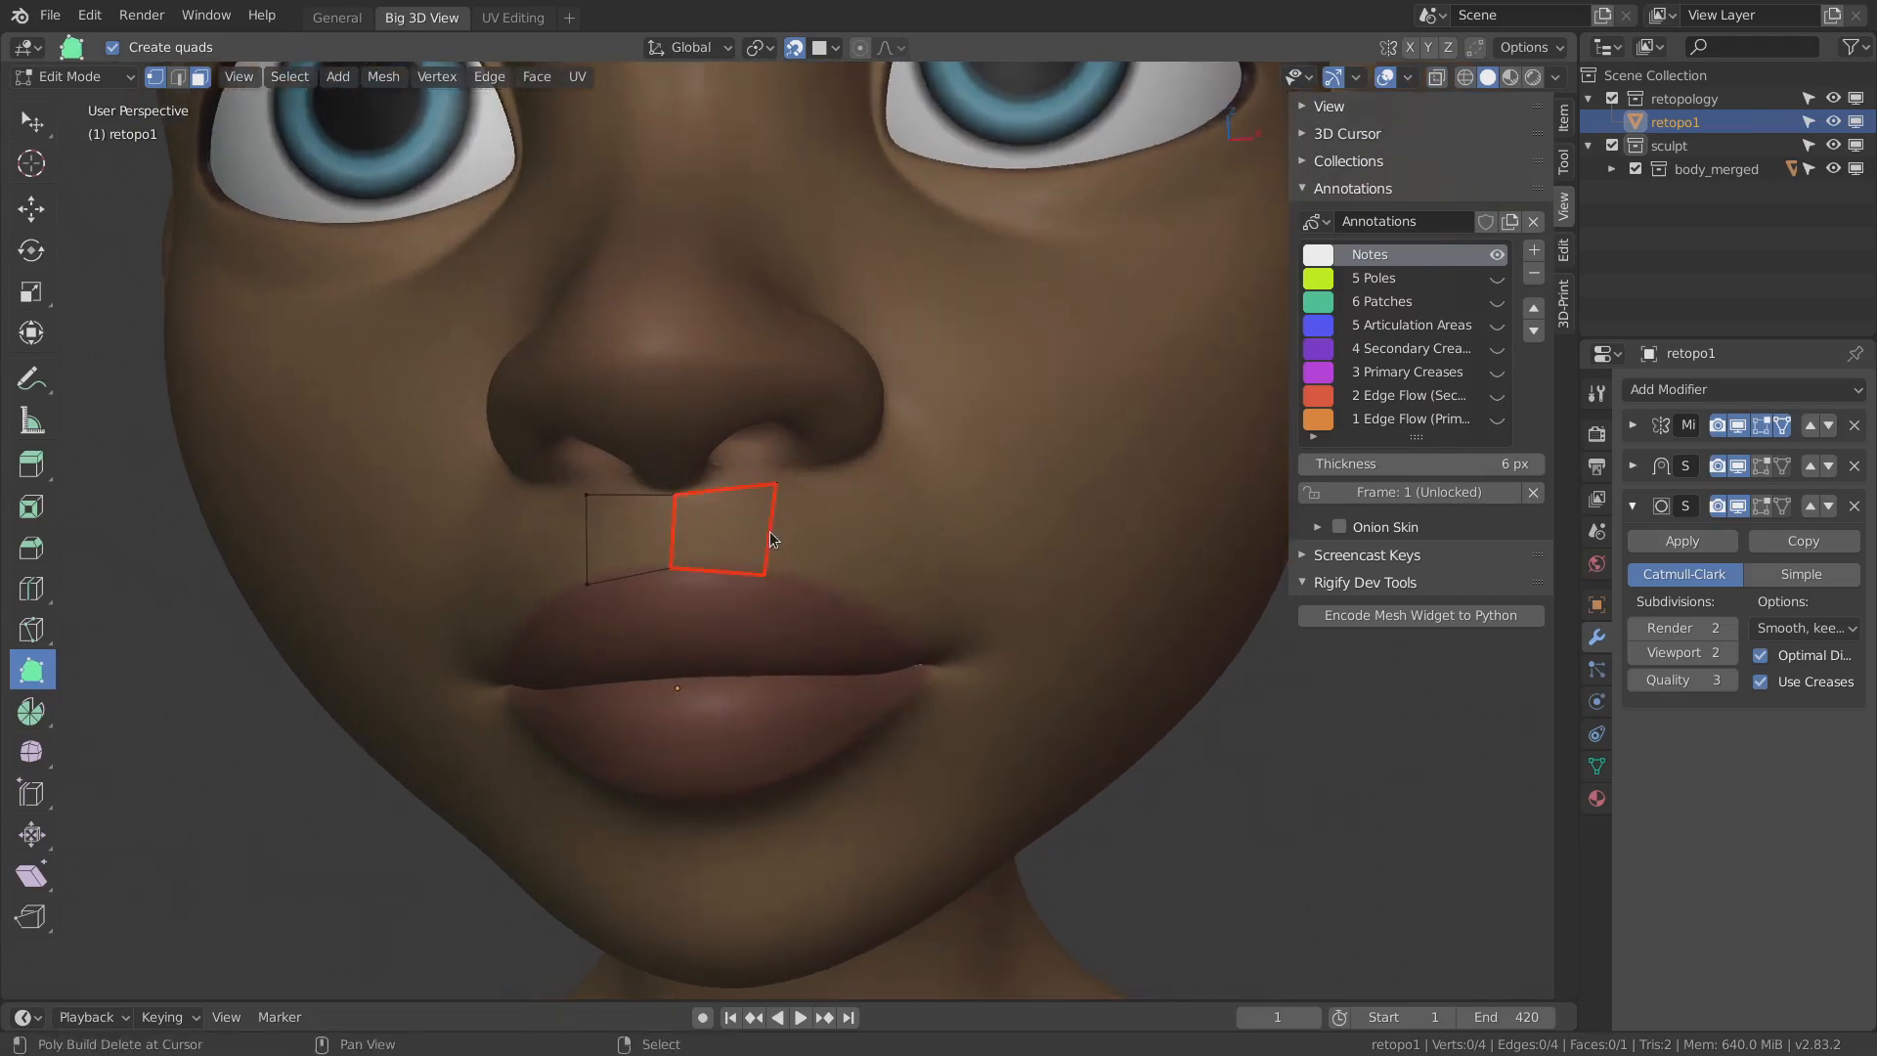
drag(773, 533, 924, 563)
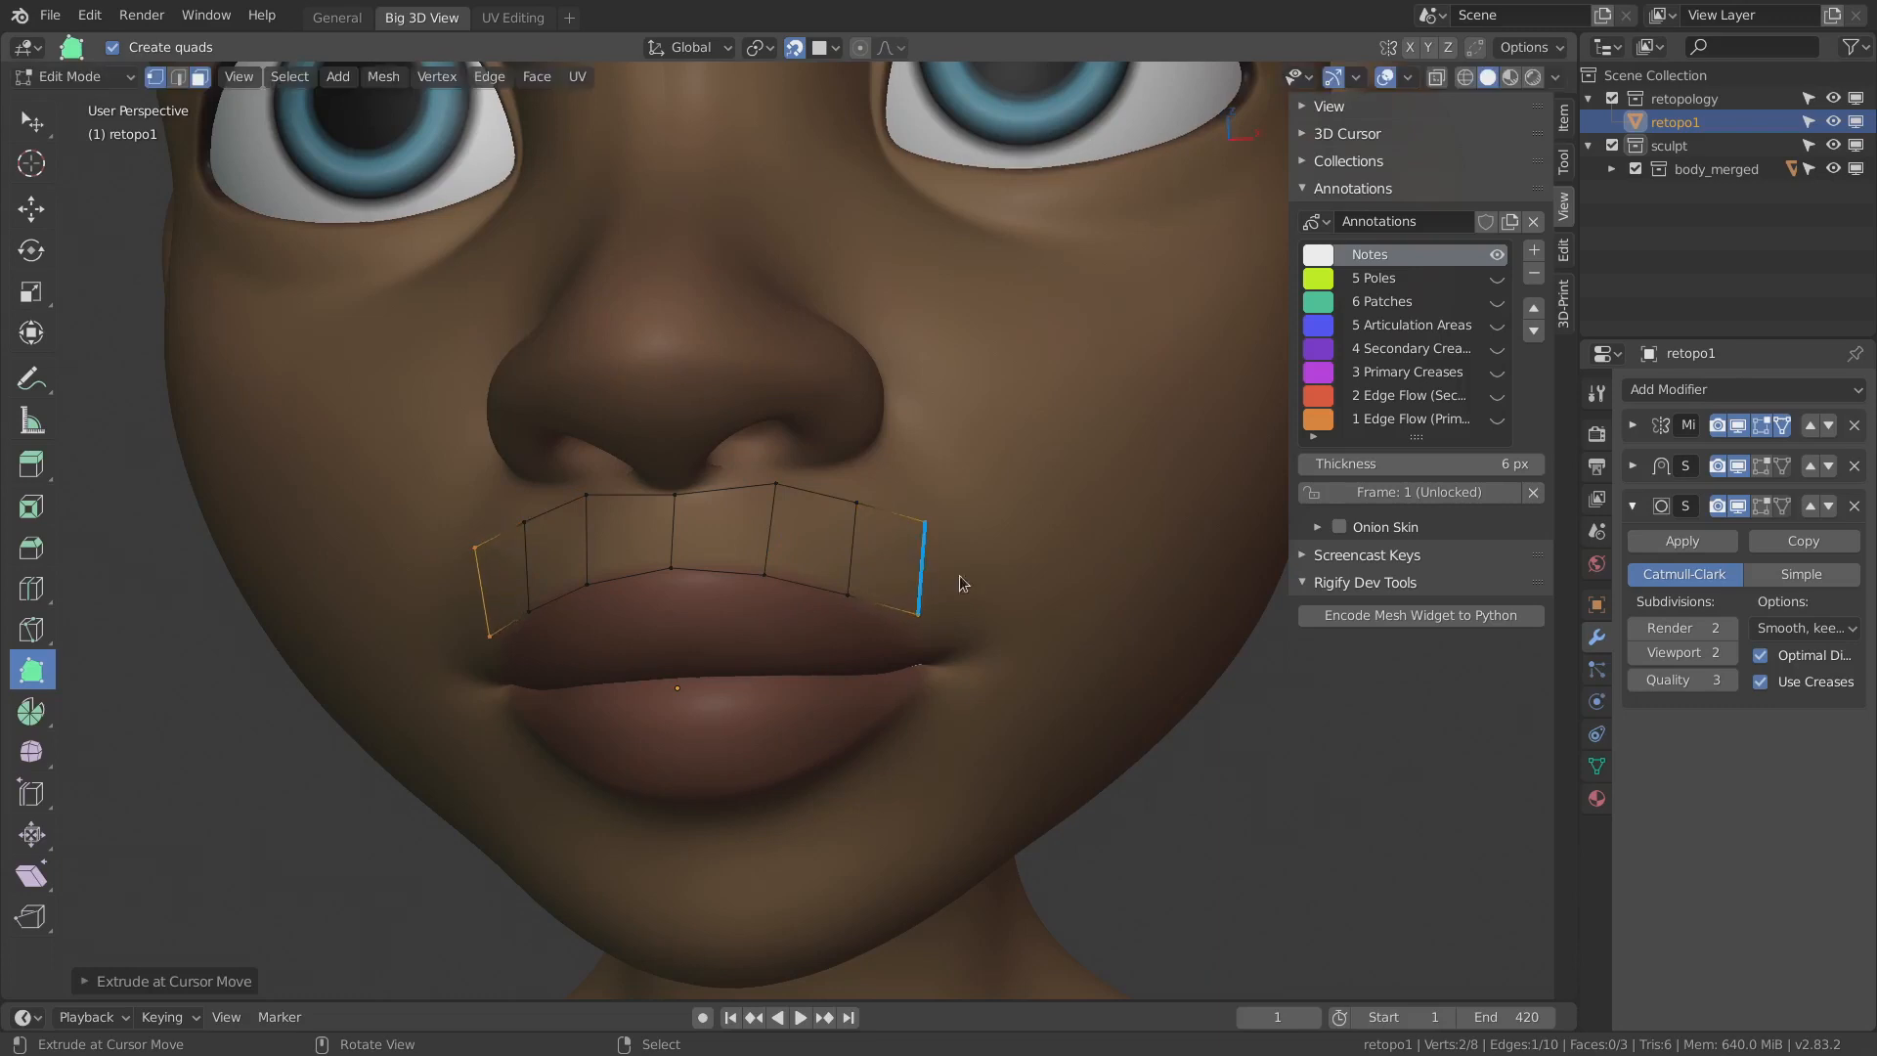
middle_drag(960, 577, 854, 554)
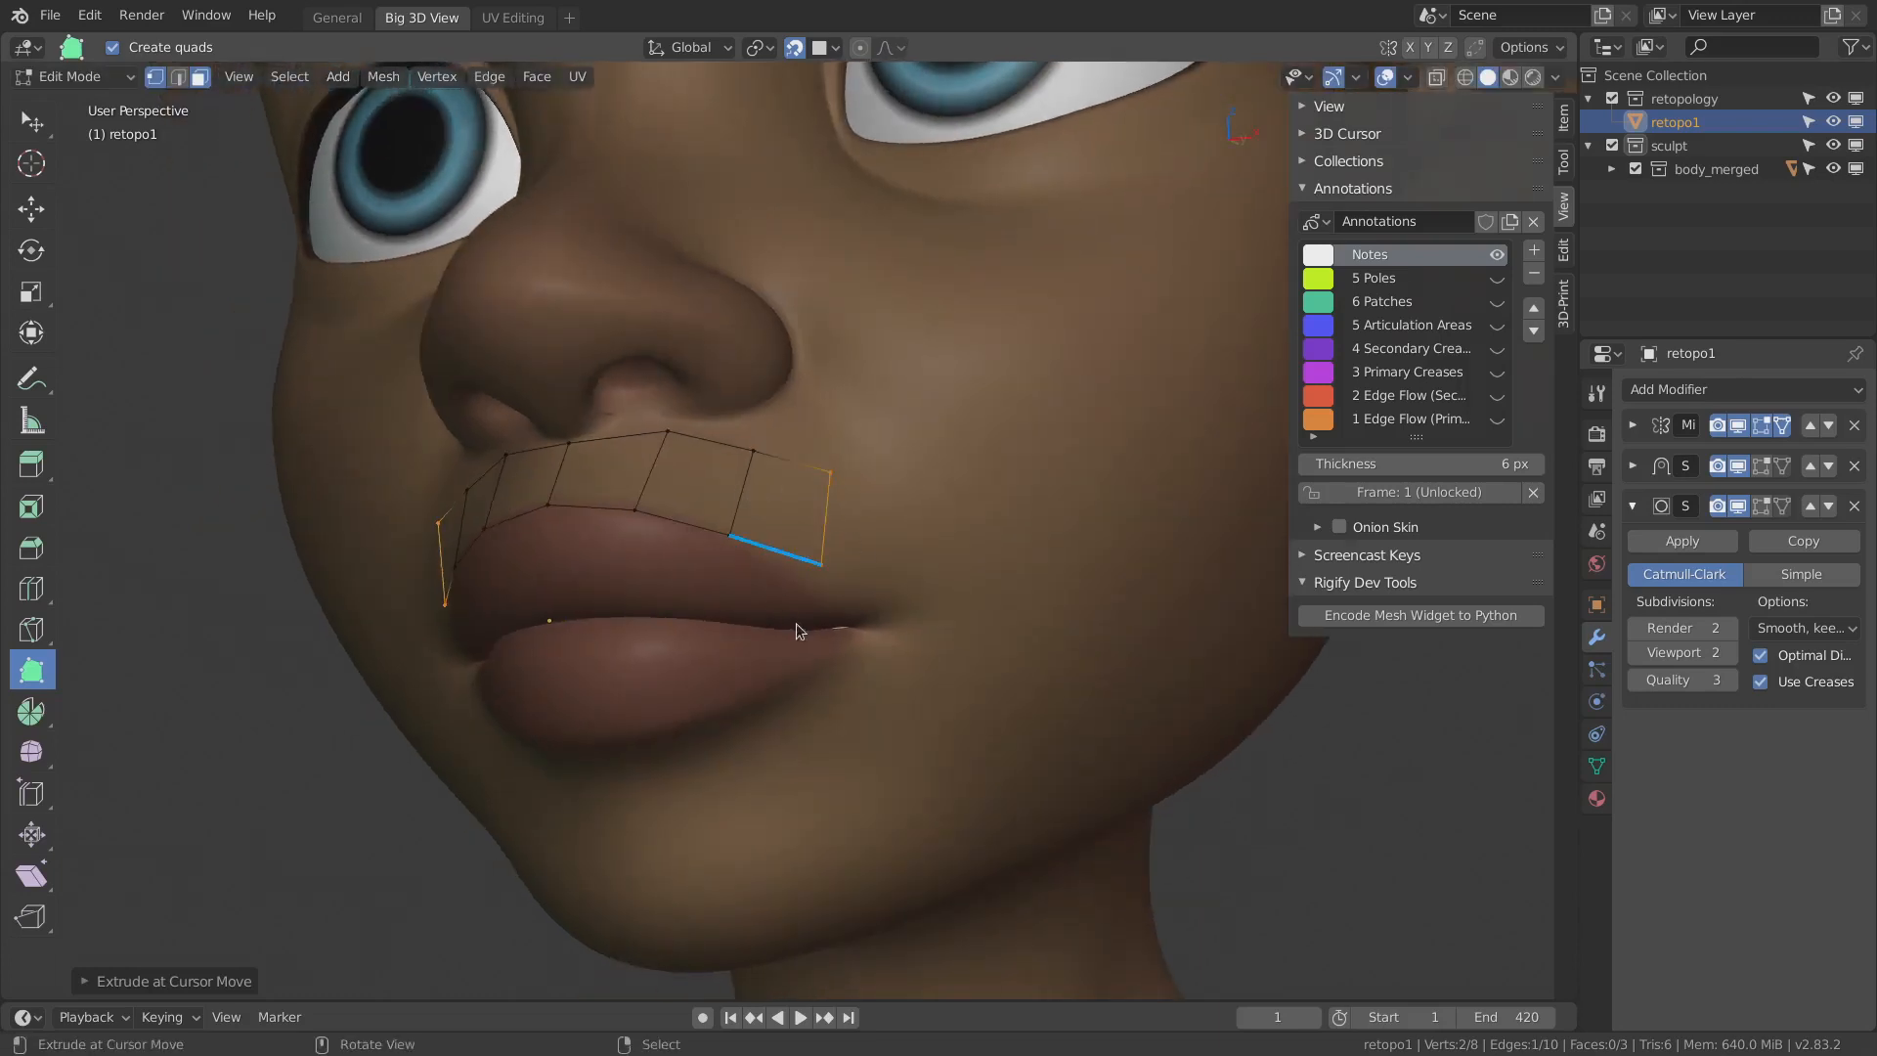
- Select the upper-lip strip's upper edge path and try extruding it up toward the nose
key(alt+a)
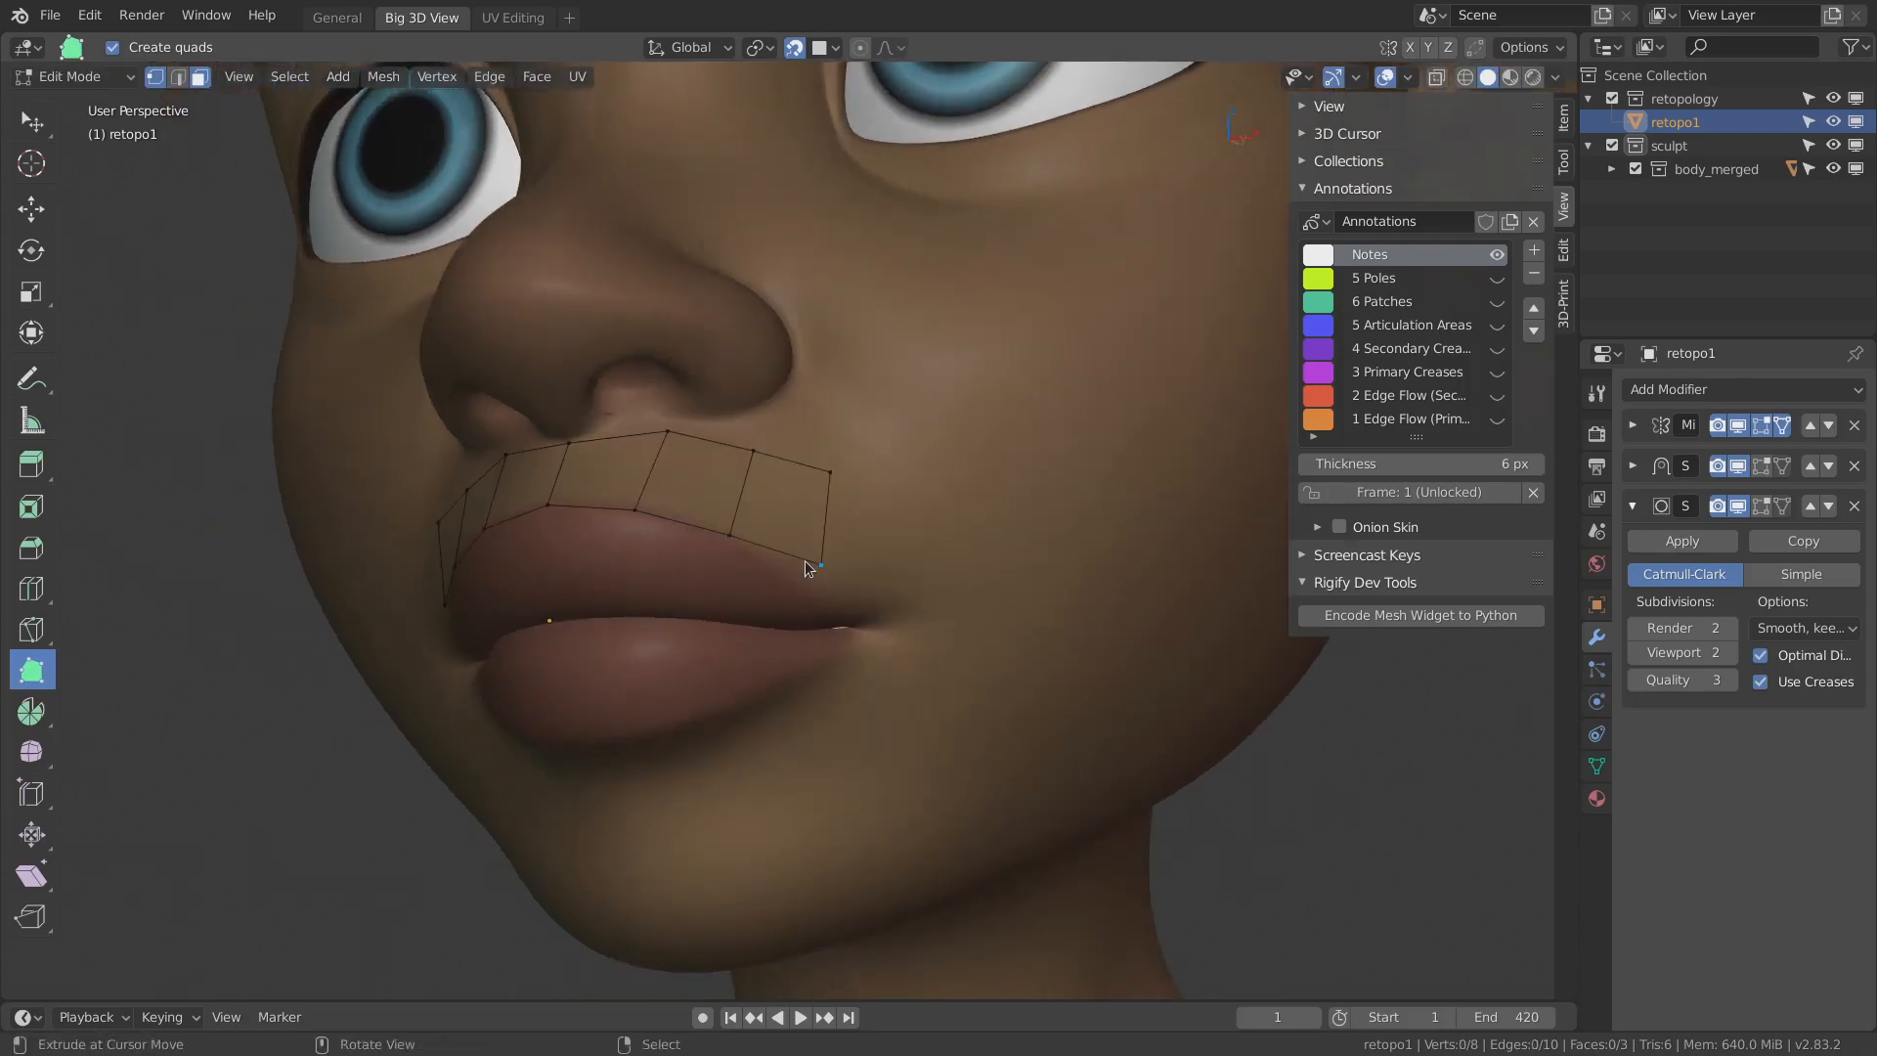
click(822, 565)
ctrl+click(634, 510)
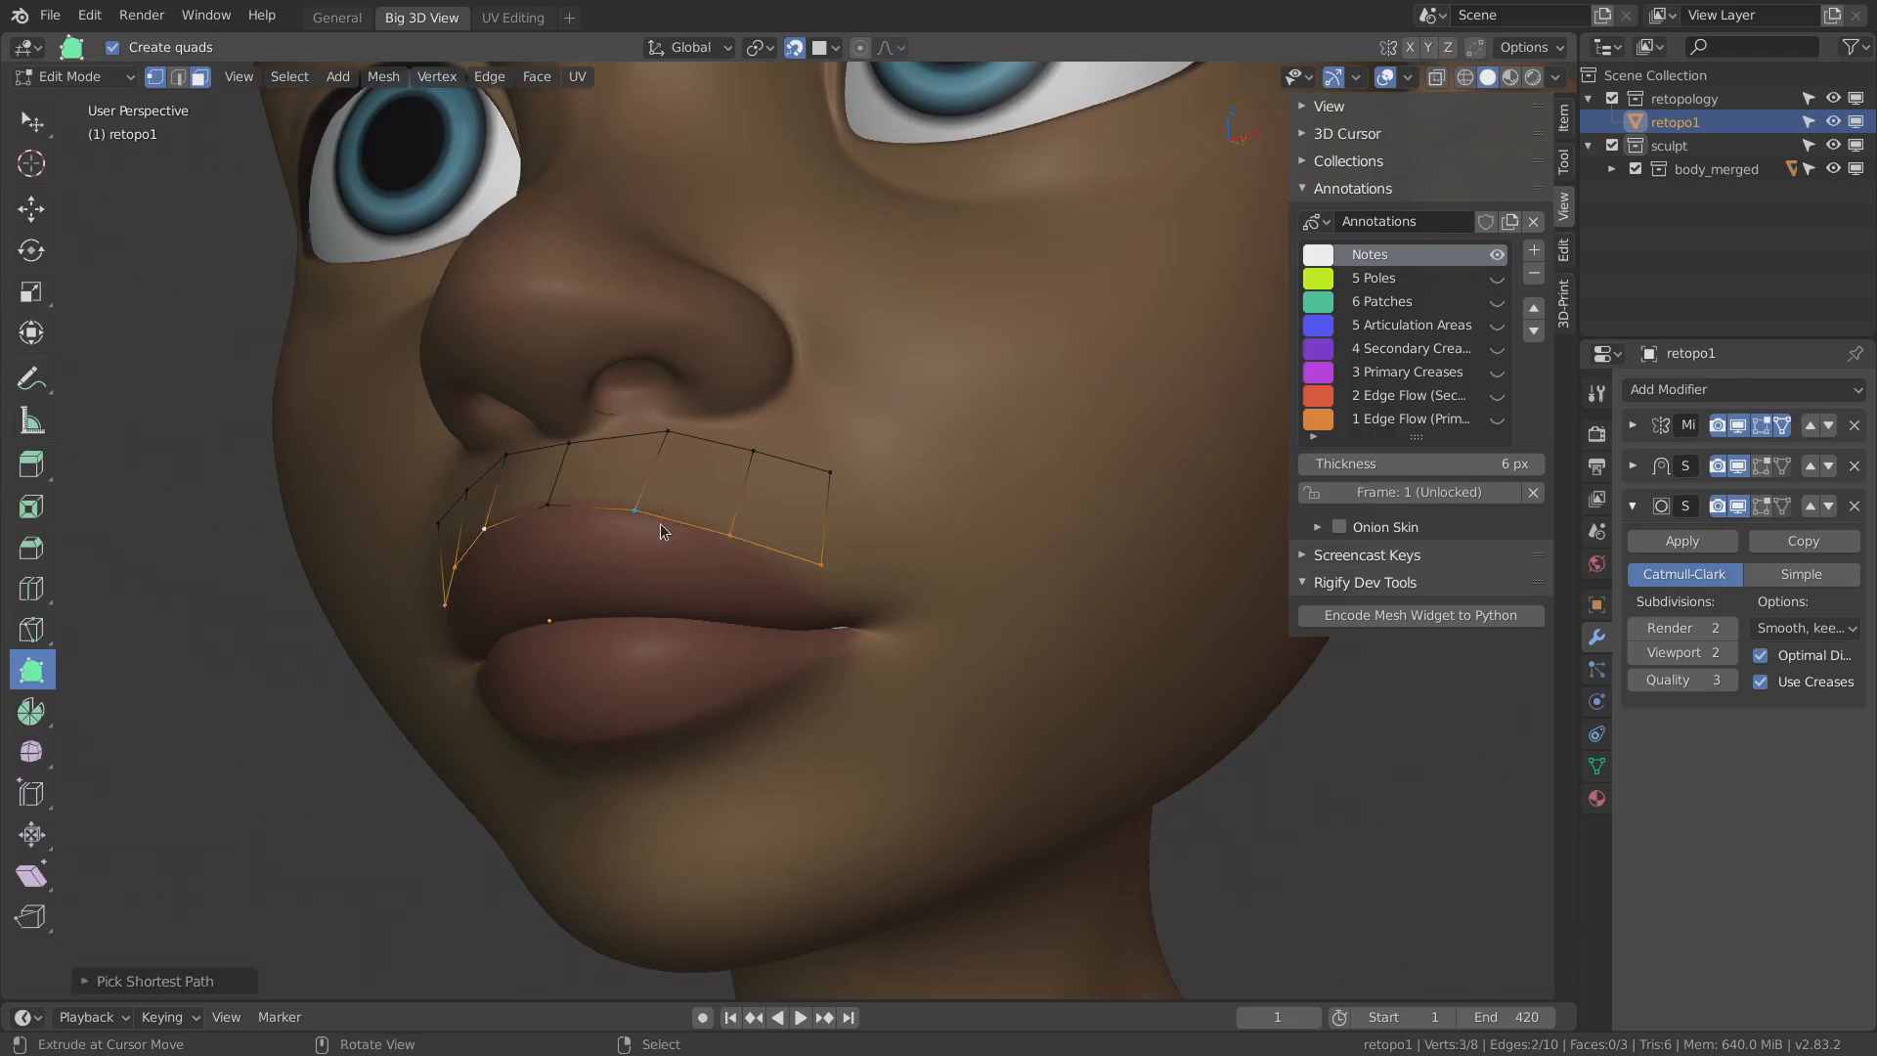
right_click(828, 475)
ctrl+right_click(686, 436)
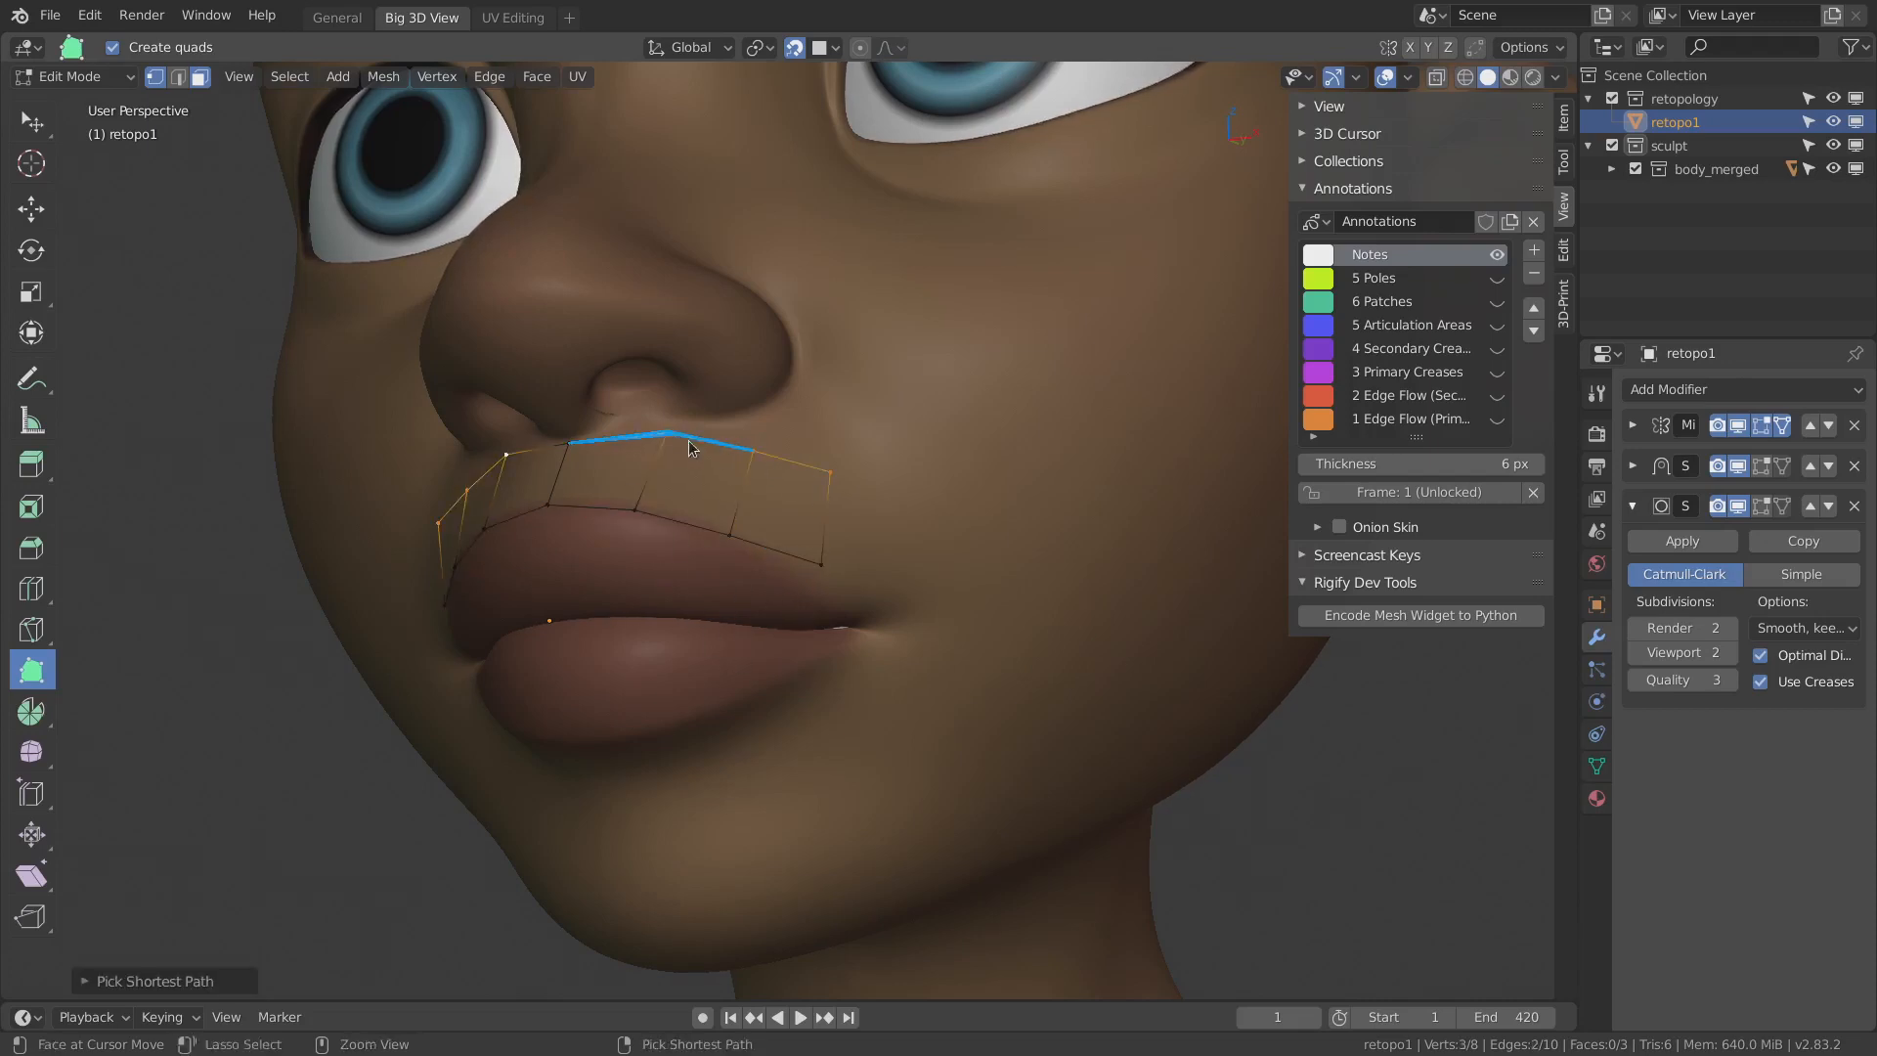
middle_drag(866, 498, 871, 516)
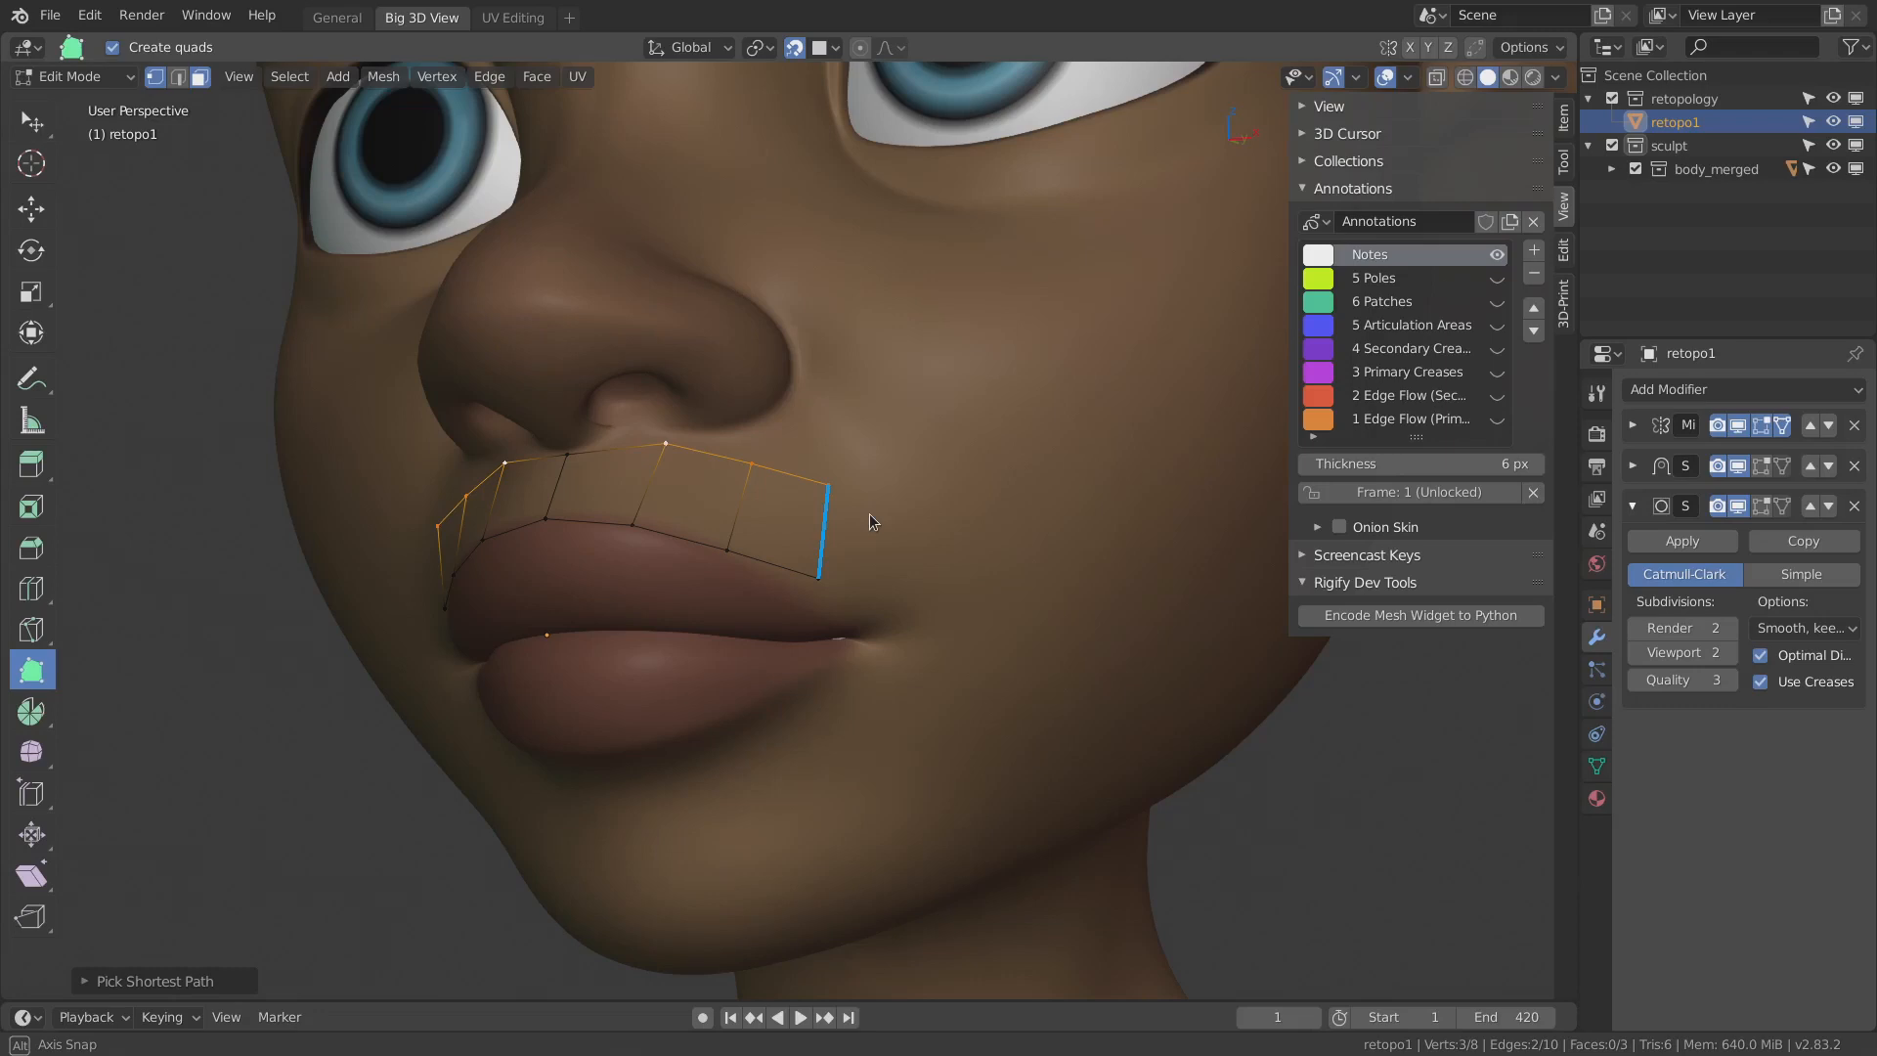
middle_drag(871, 514, 870, 532)
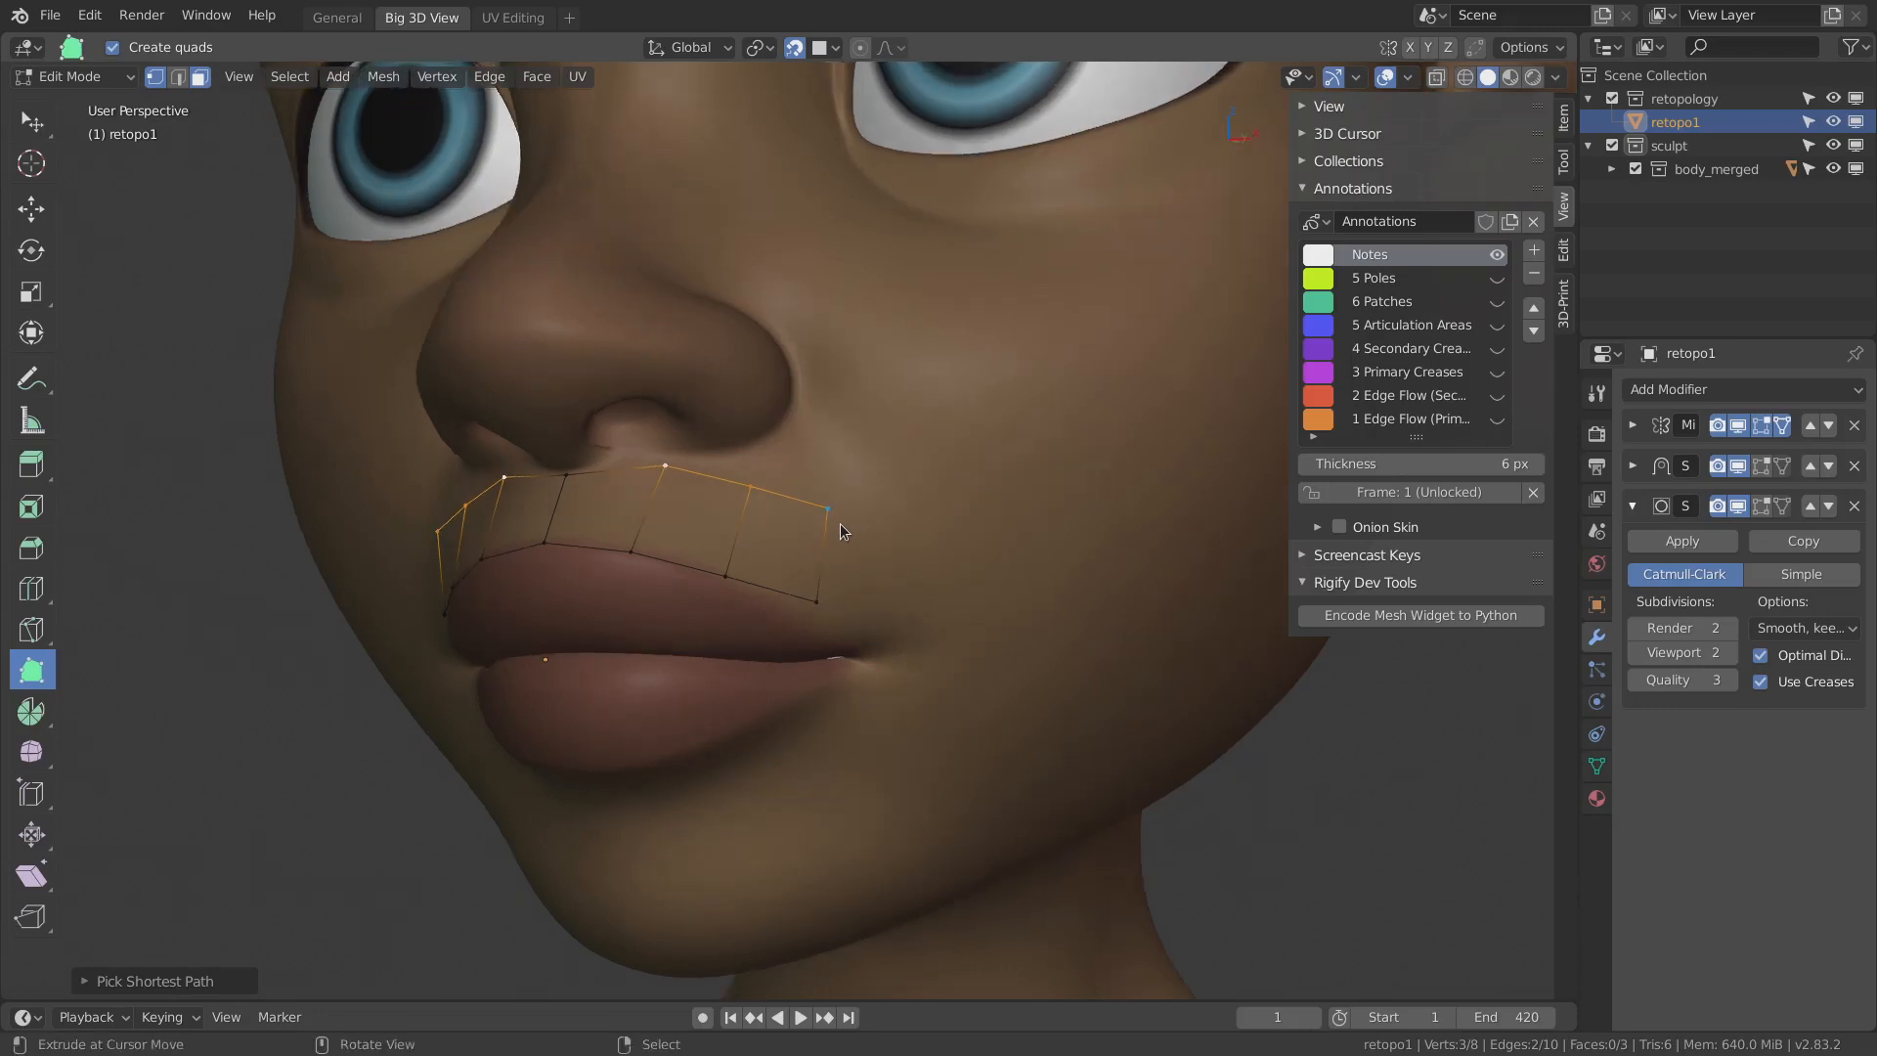
key(e)
click(899, 455)
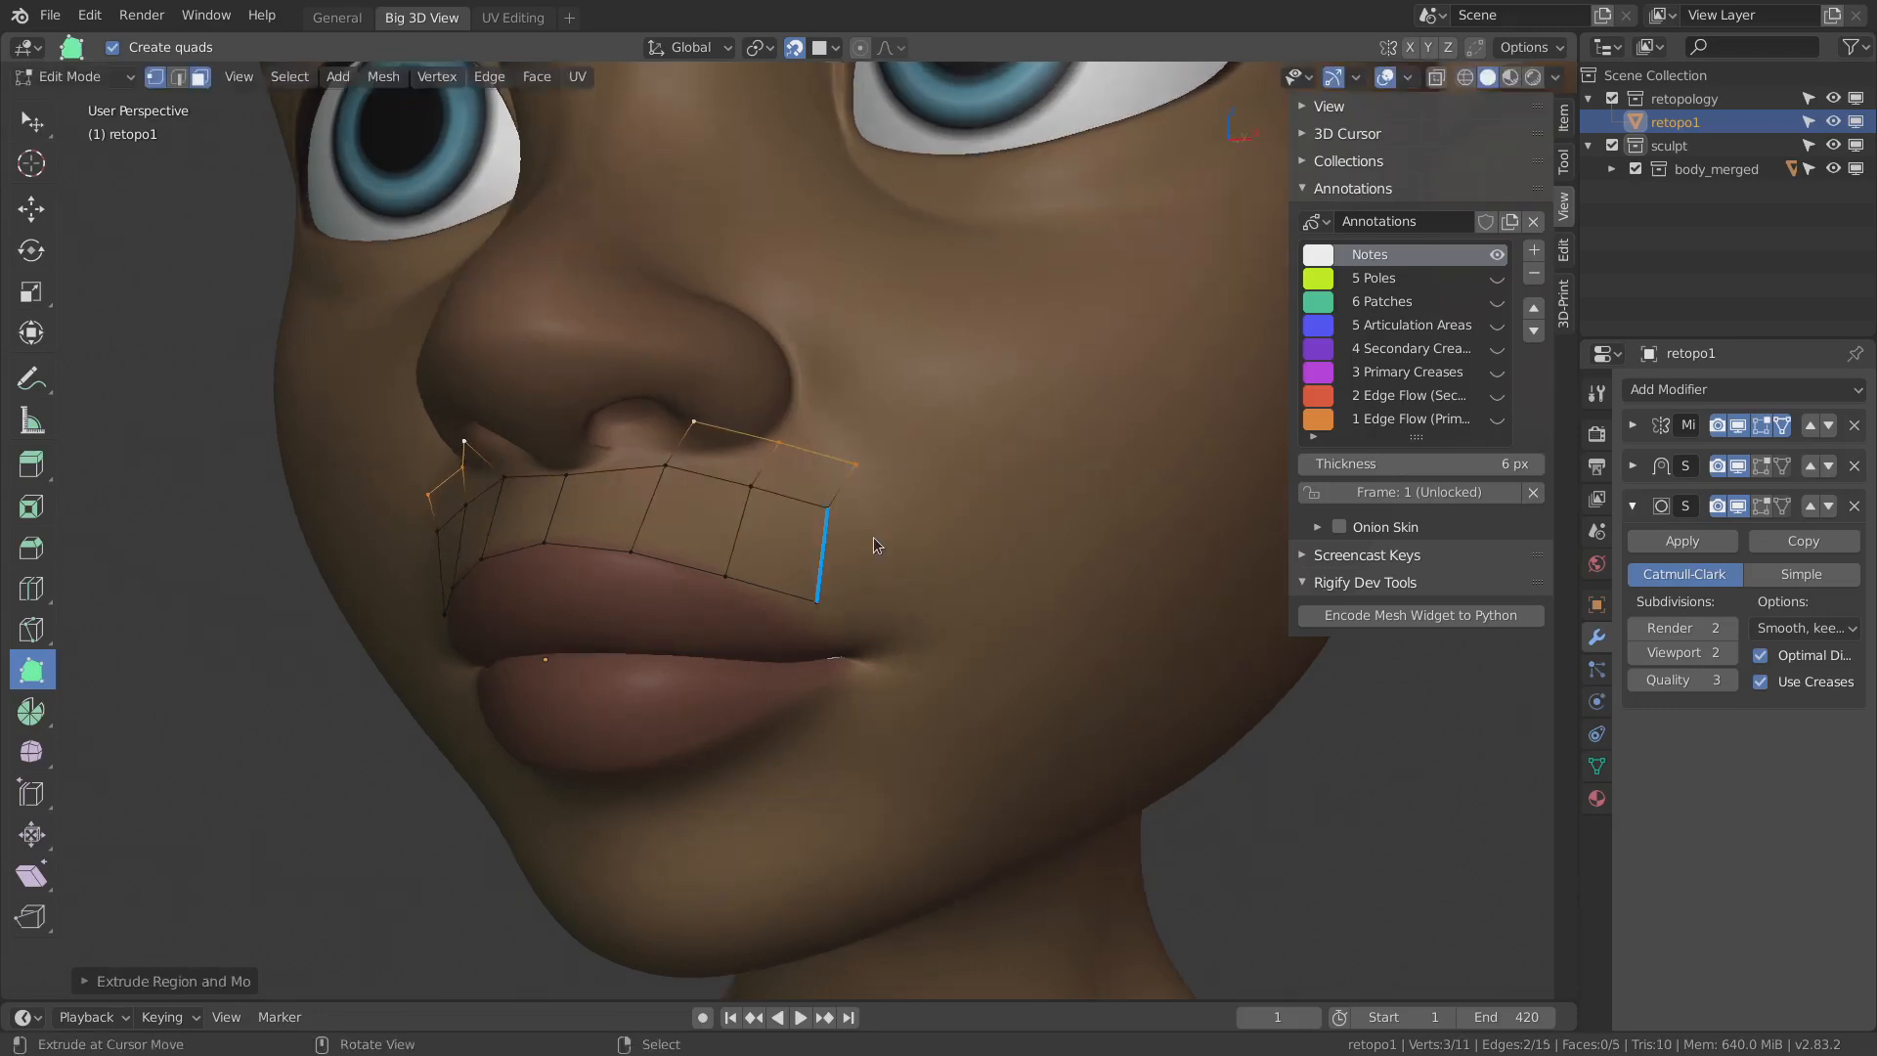
key(ctrl+z)
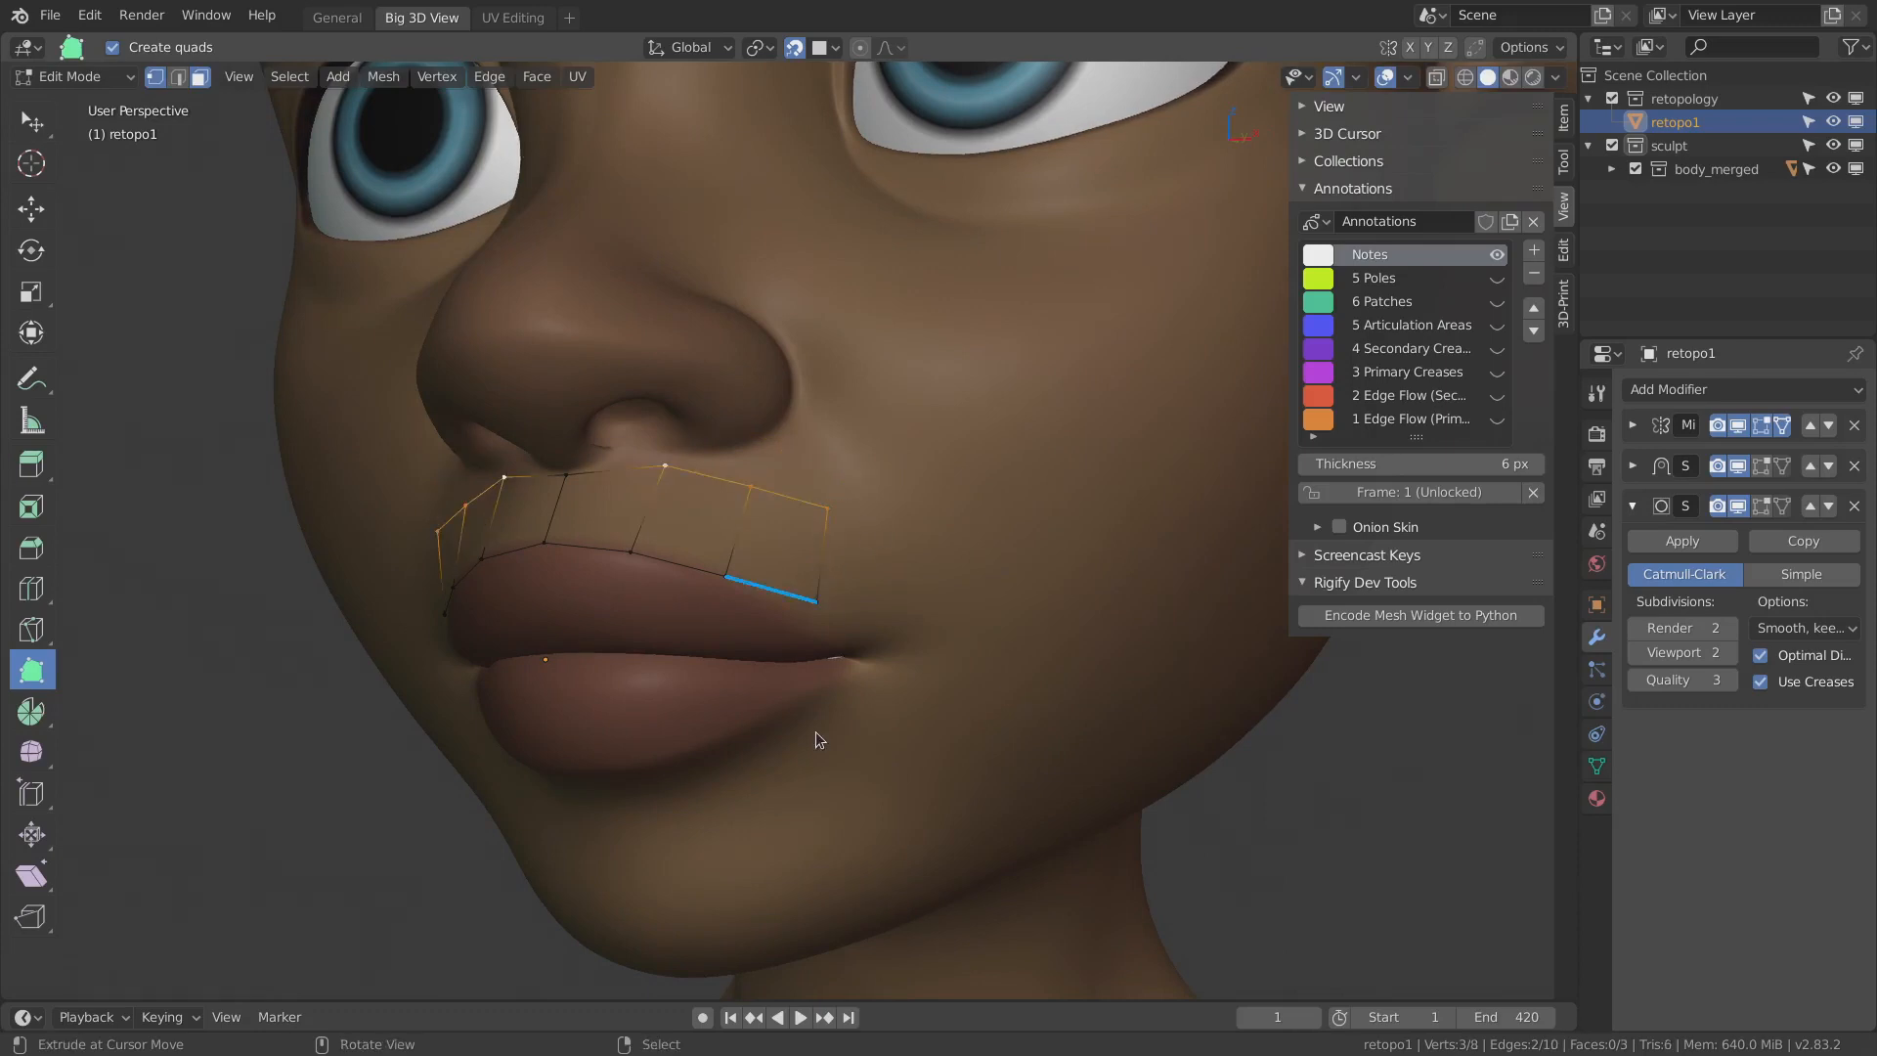
- Delete the strip's outer quads with Poly Build, keeping only the quad under the nose
mouse_move(772, 503)
middle_down()
mouse_move(831, 566)
mouse_move(794, 539)
mouse_move(778, 483)
middle_up()
shift+click(822, 562)
shift+click(730, 539)
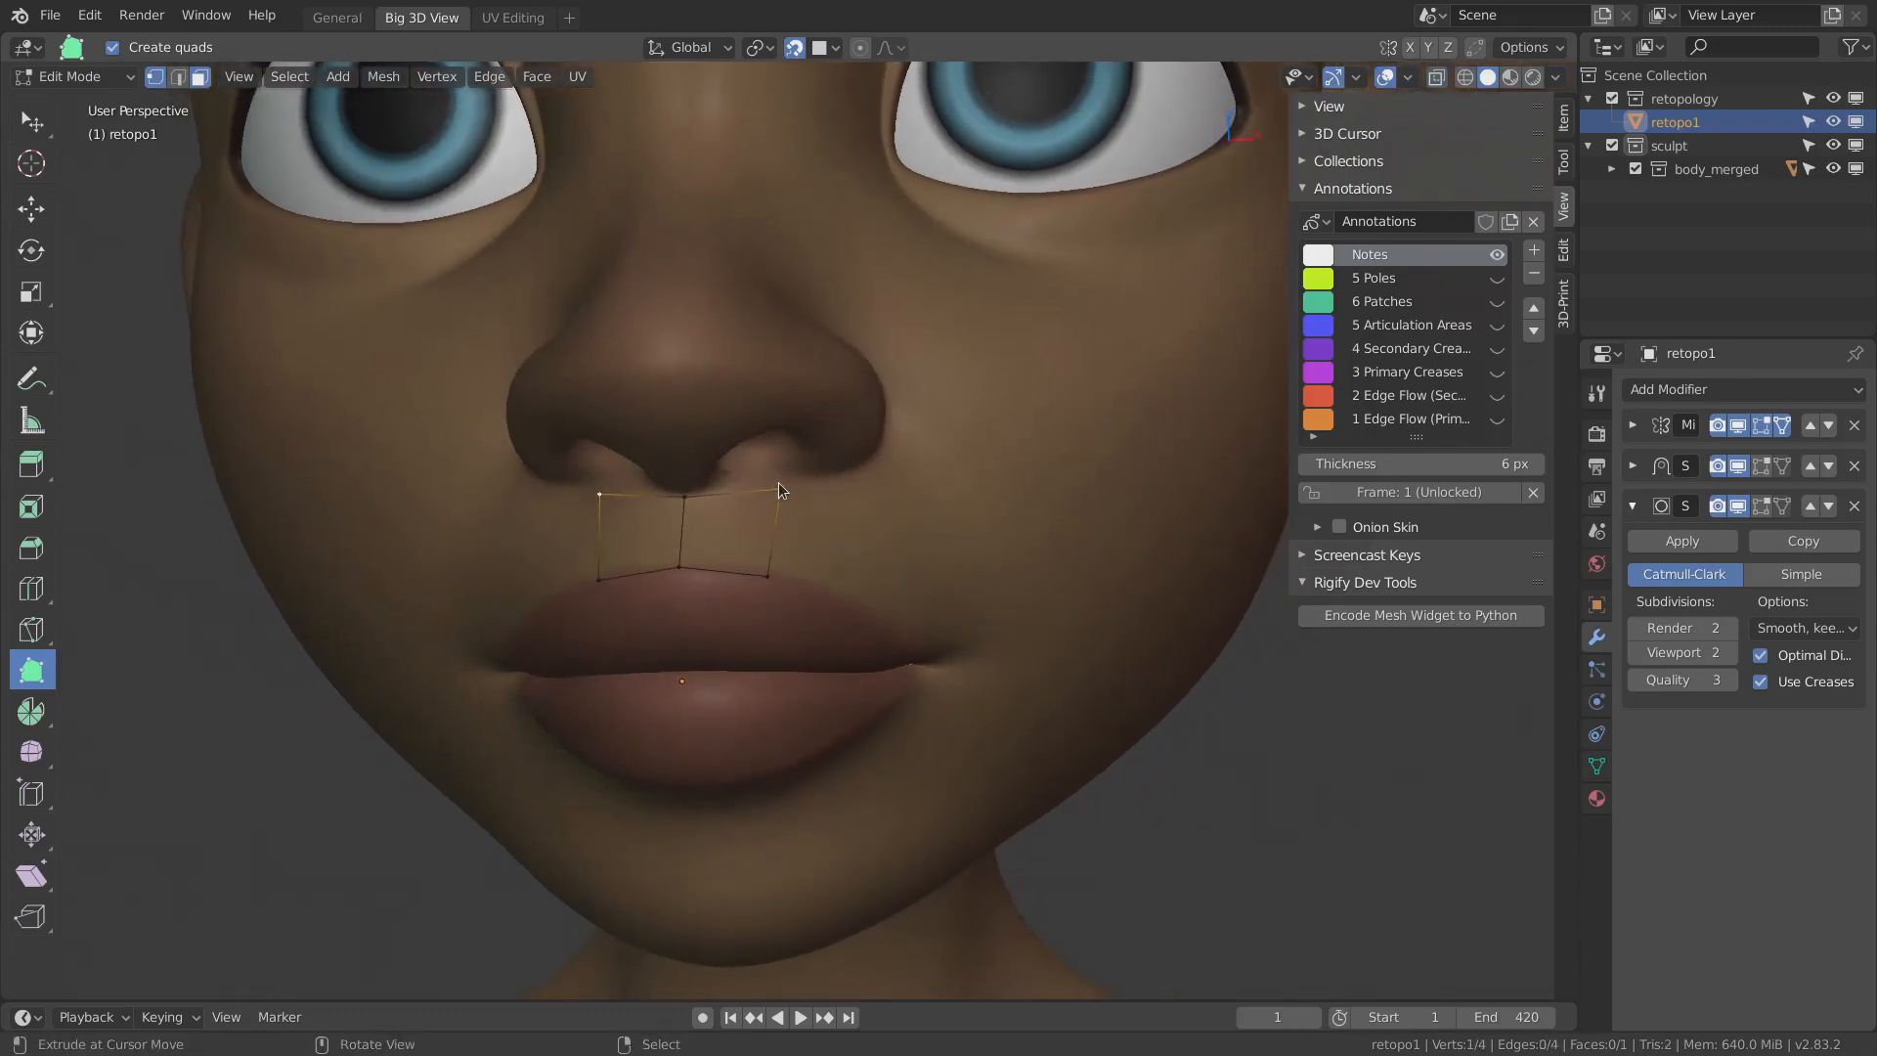
- Show the primary and secondary Edge Flow and the Articulation Areas annotation layers, and examine their lines on the face
click(1497, 419)
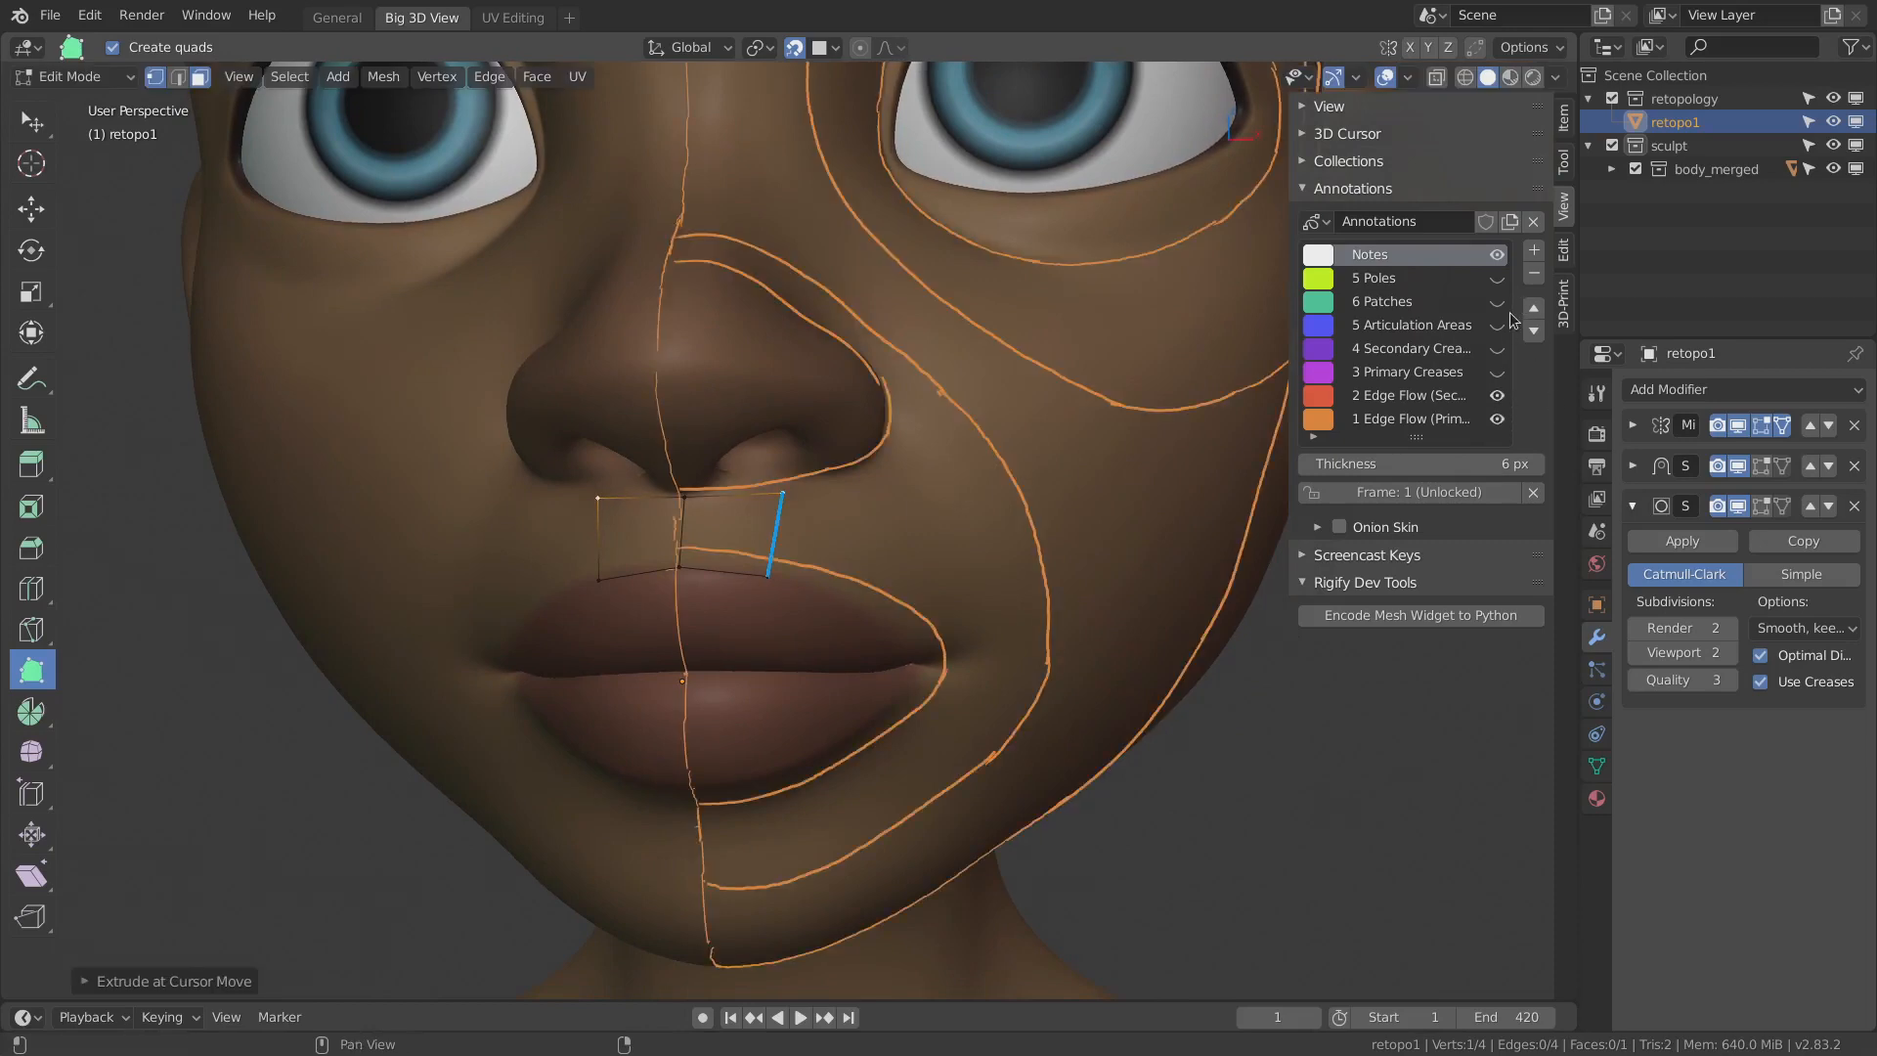
click(1497, 325)
scroll(953, 497, down, 5)
middle_drag(953, 497, 998, 624)
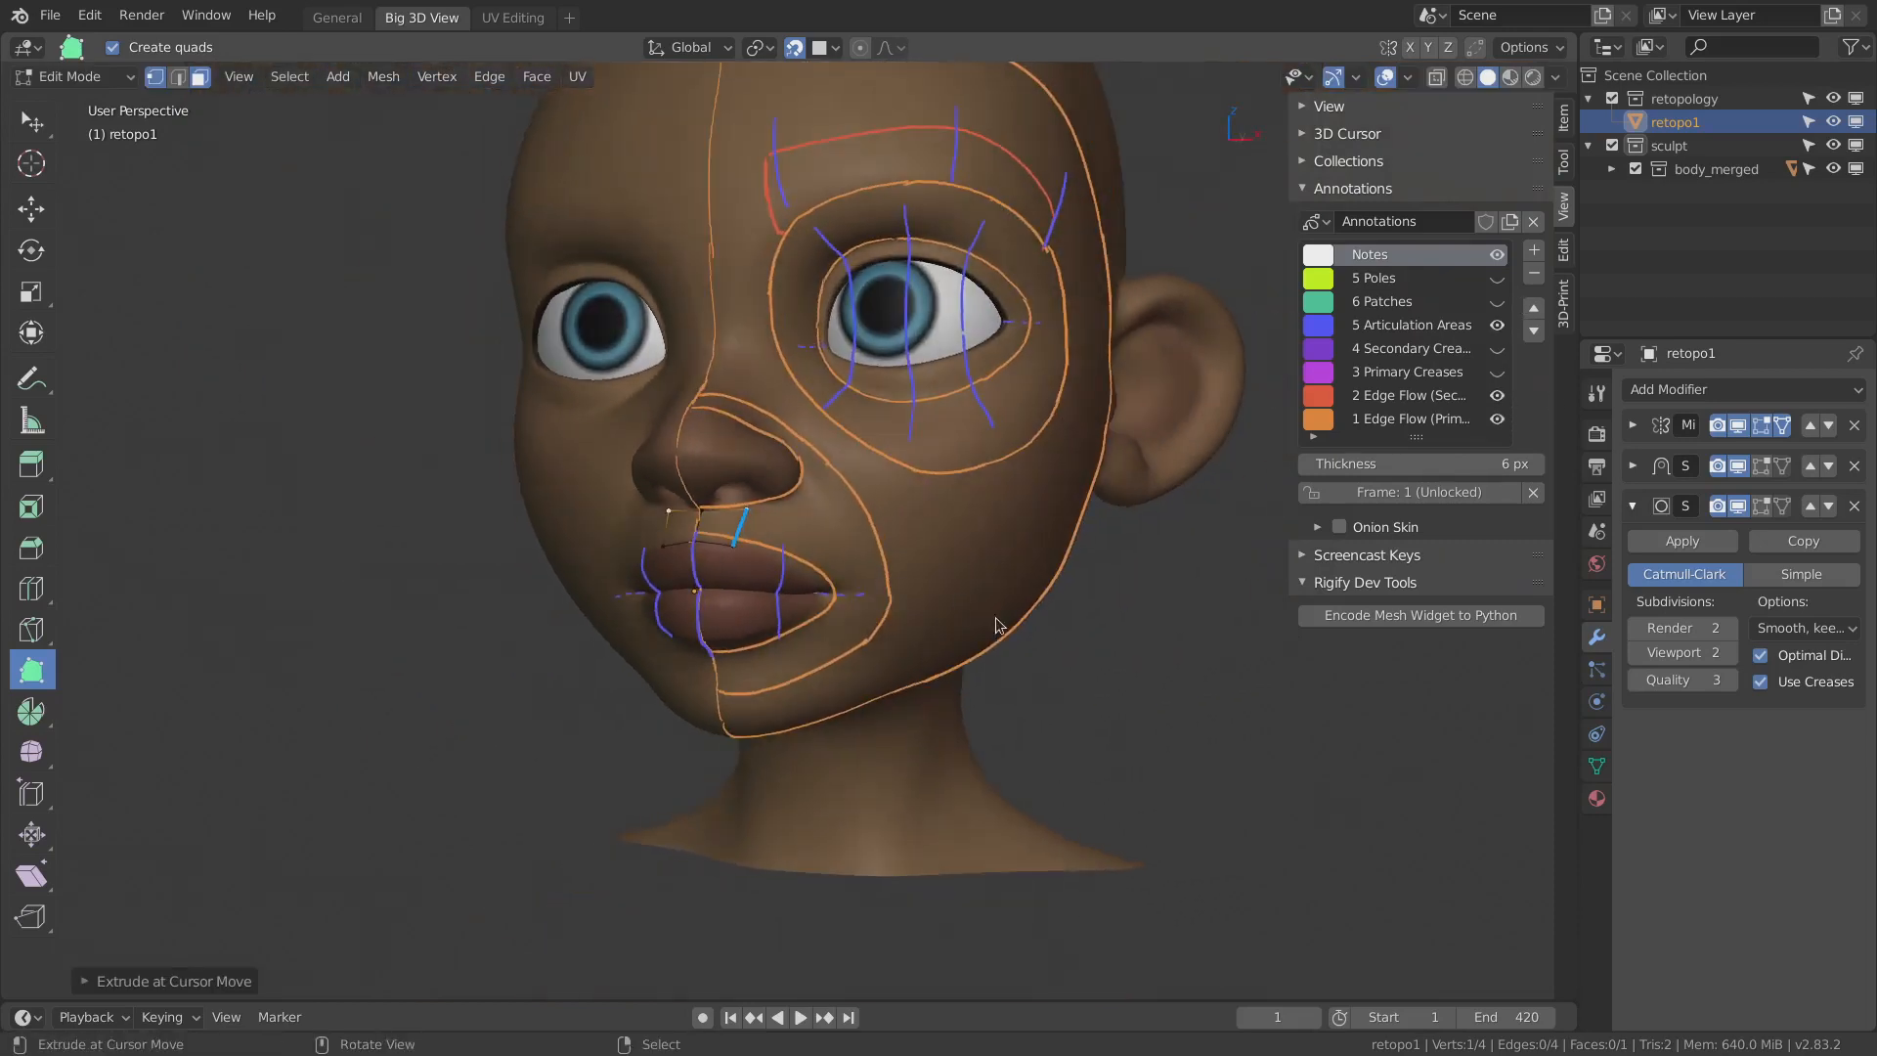
mouse_move(1012, 396)
middle_down()
mouse_move(997, 469)
mouse_move(980, 378)
middle_up()
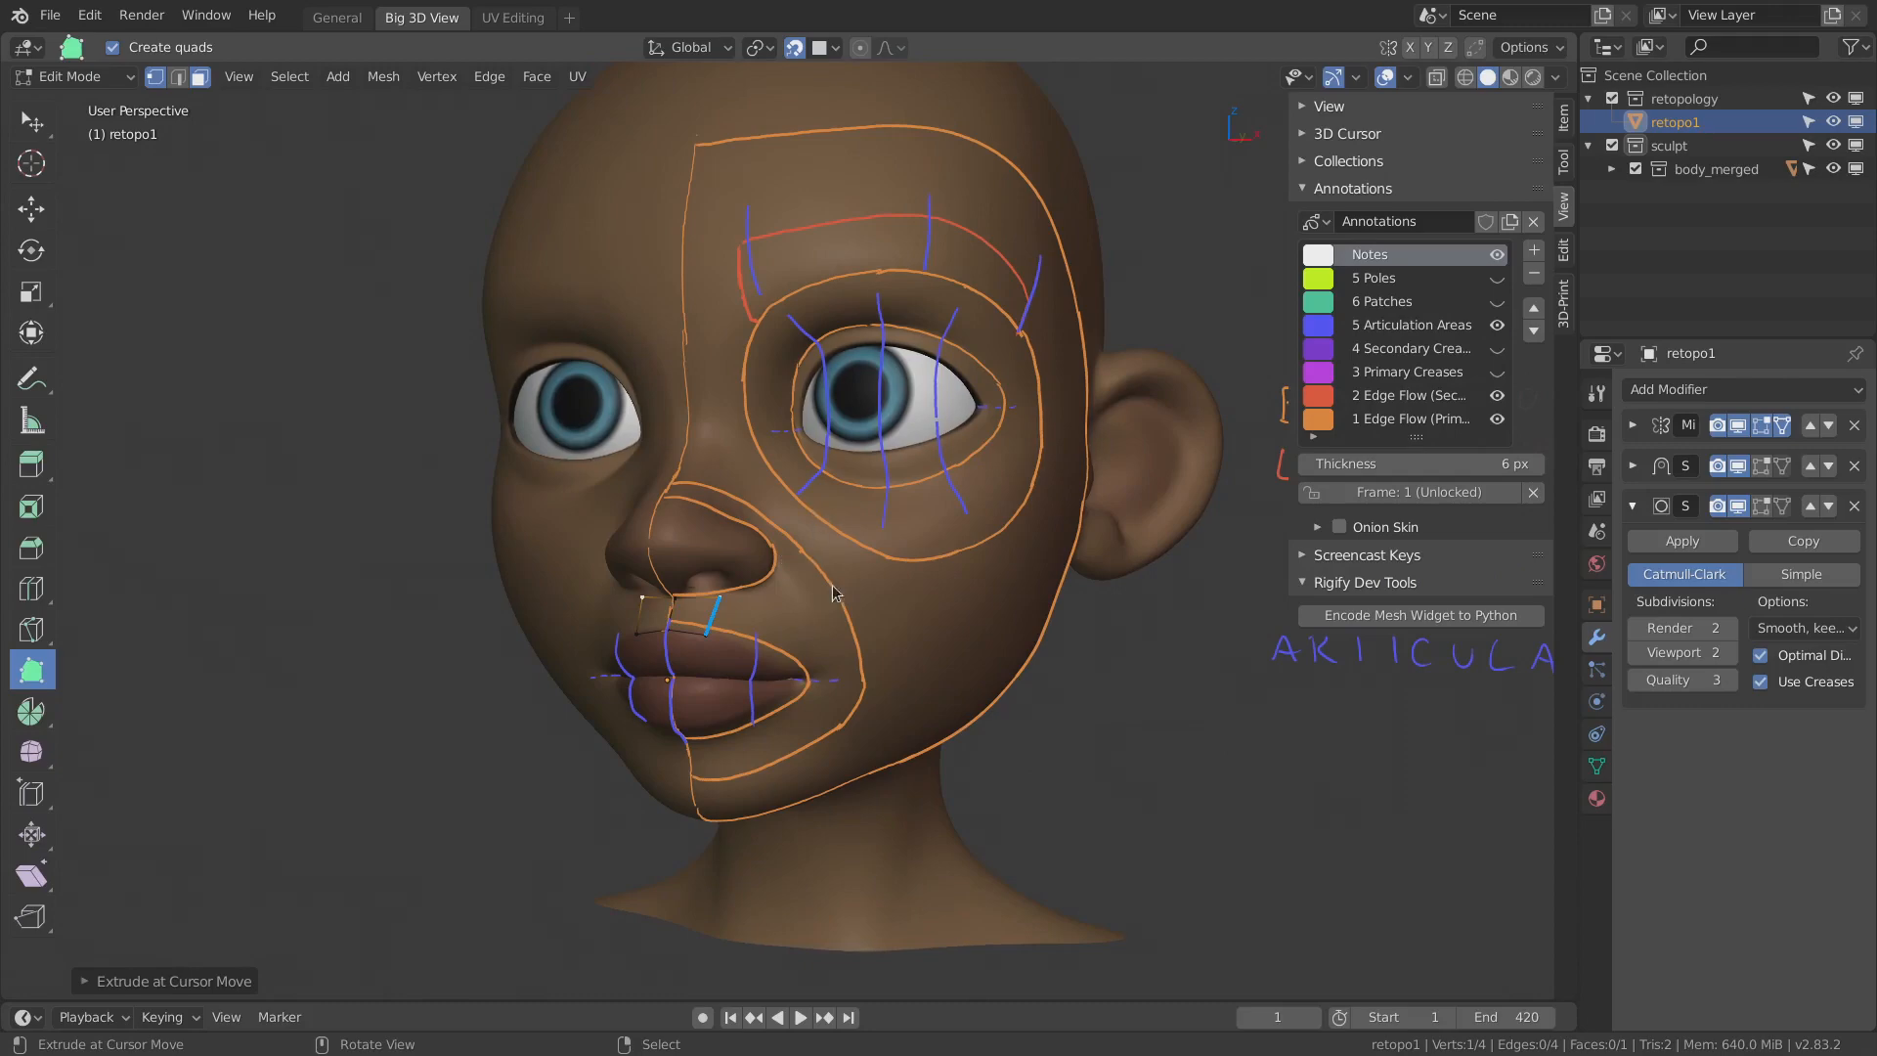
middle_drag(832, 587, 938, 440)
scroll(917, 620, up, 4)
middle_drag(917, 620, 712, 467)
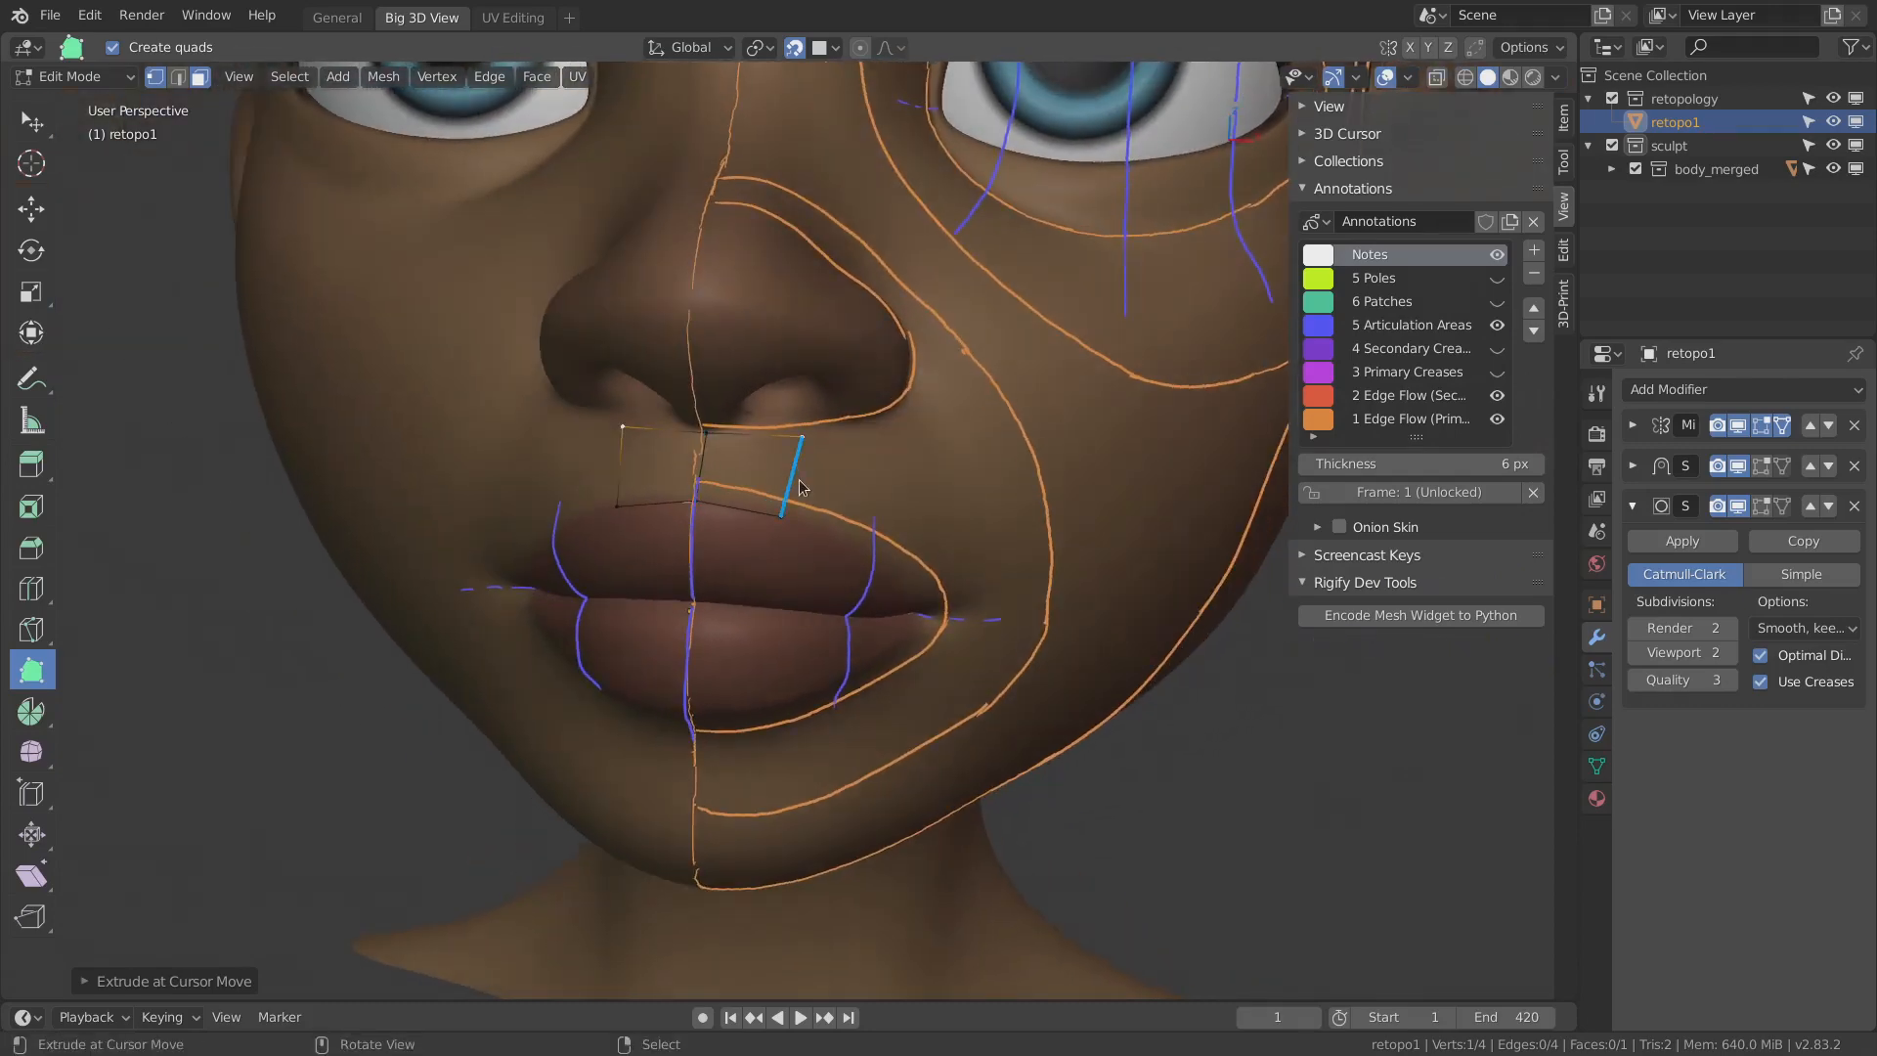
middle_drag(808, 493, 730, 459)
- Try extruding the quad's outer edge along the upper lip, and undo the extrusion
key(ctrl+z)
key(ctrl+z)
key(e)
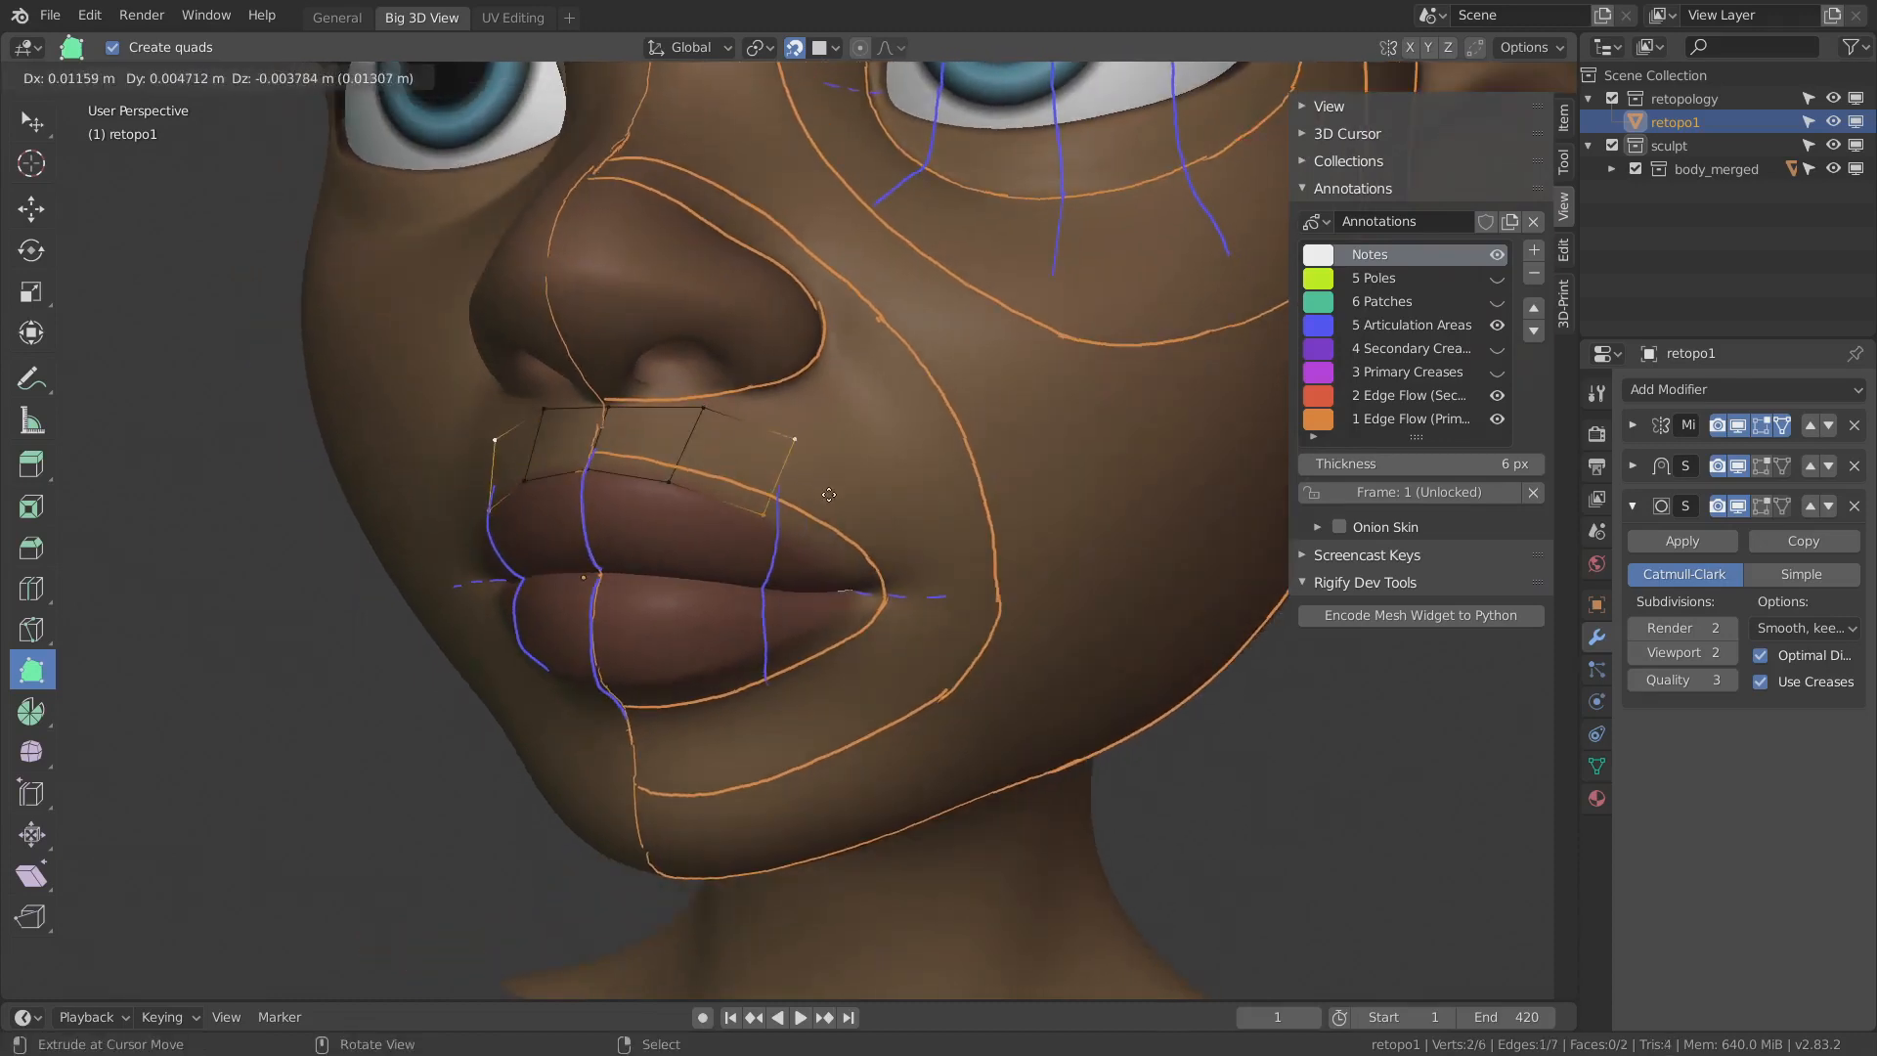
click(839, 501)
key(ctrl+z)
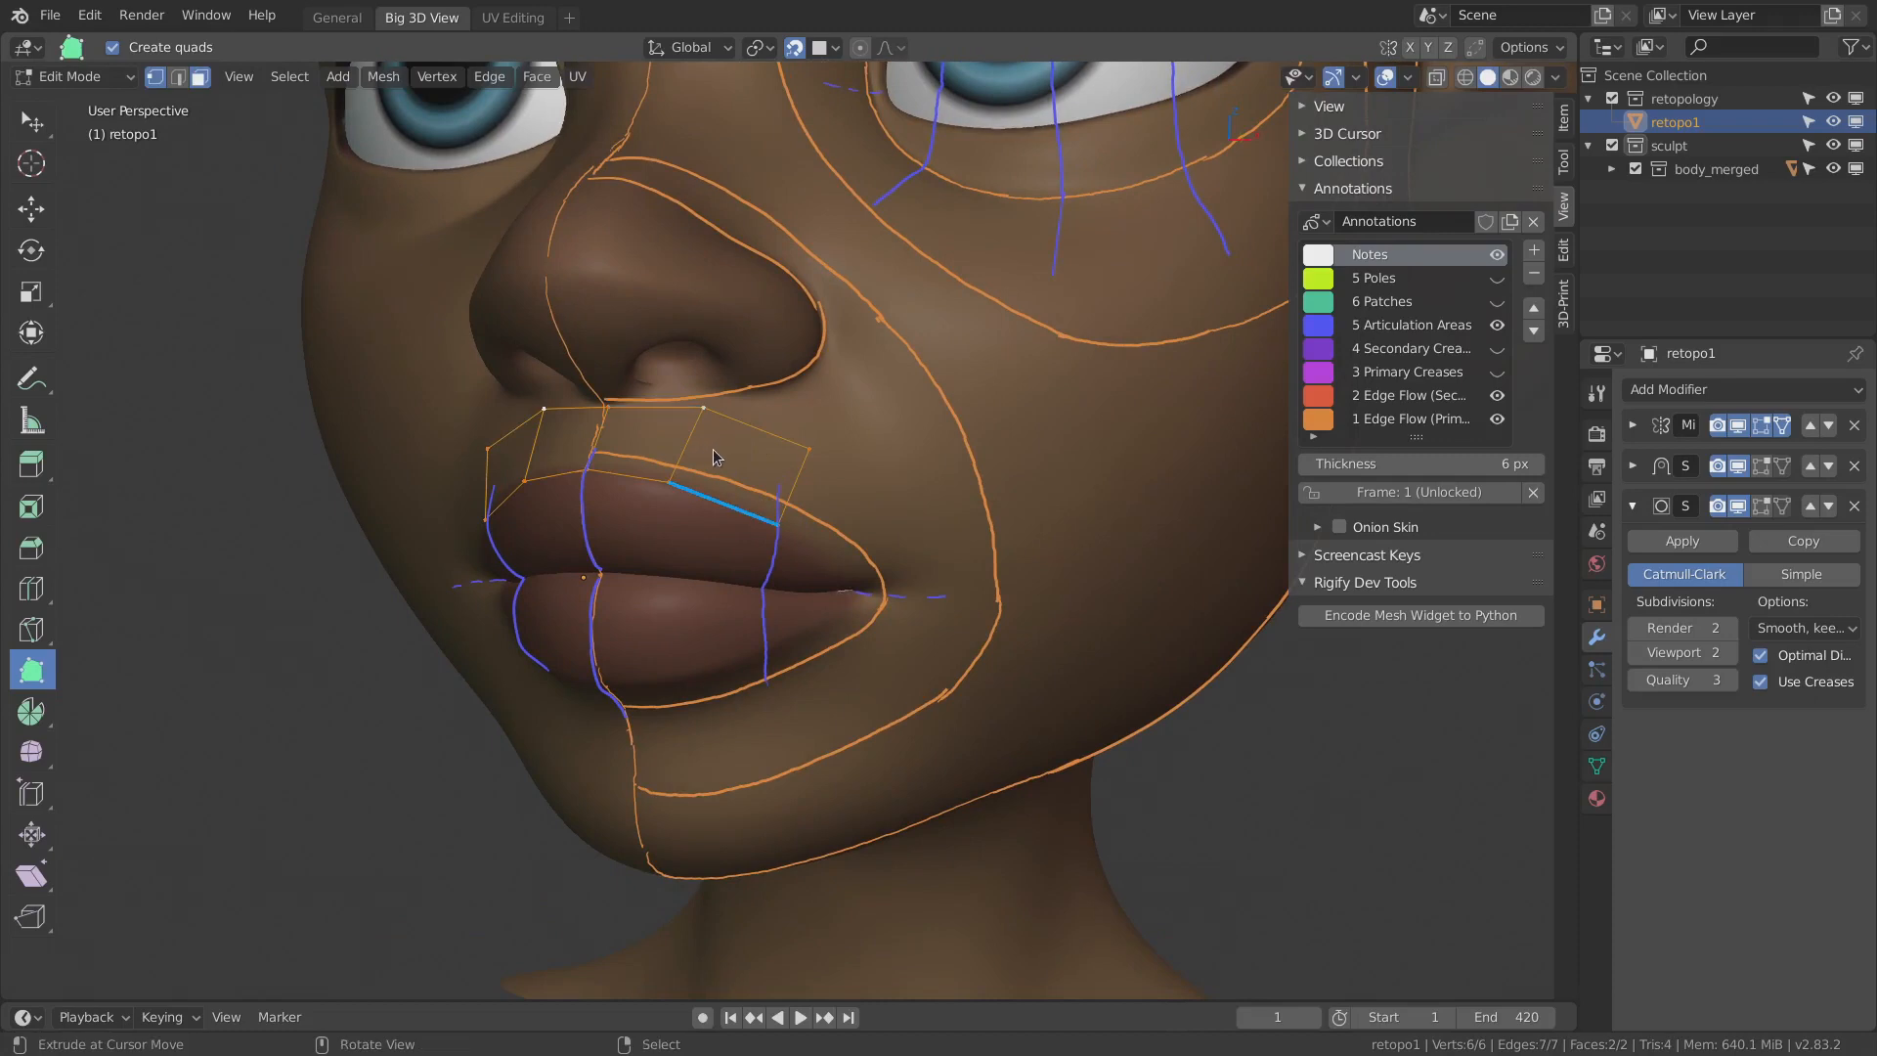
- Move the quad's outer edge onto the upper lip's articulation line, and extrude and rotate a second quad toward the mouth corner
key(g)
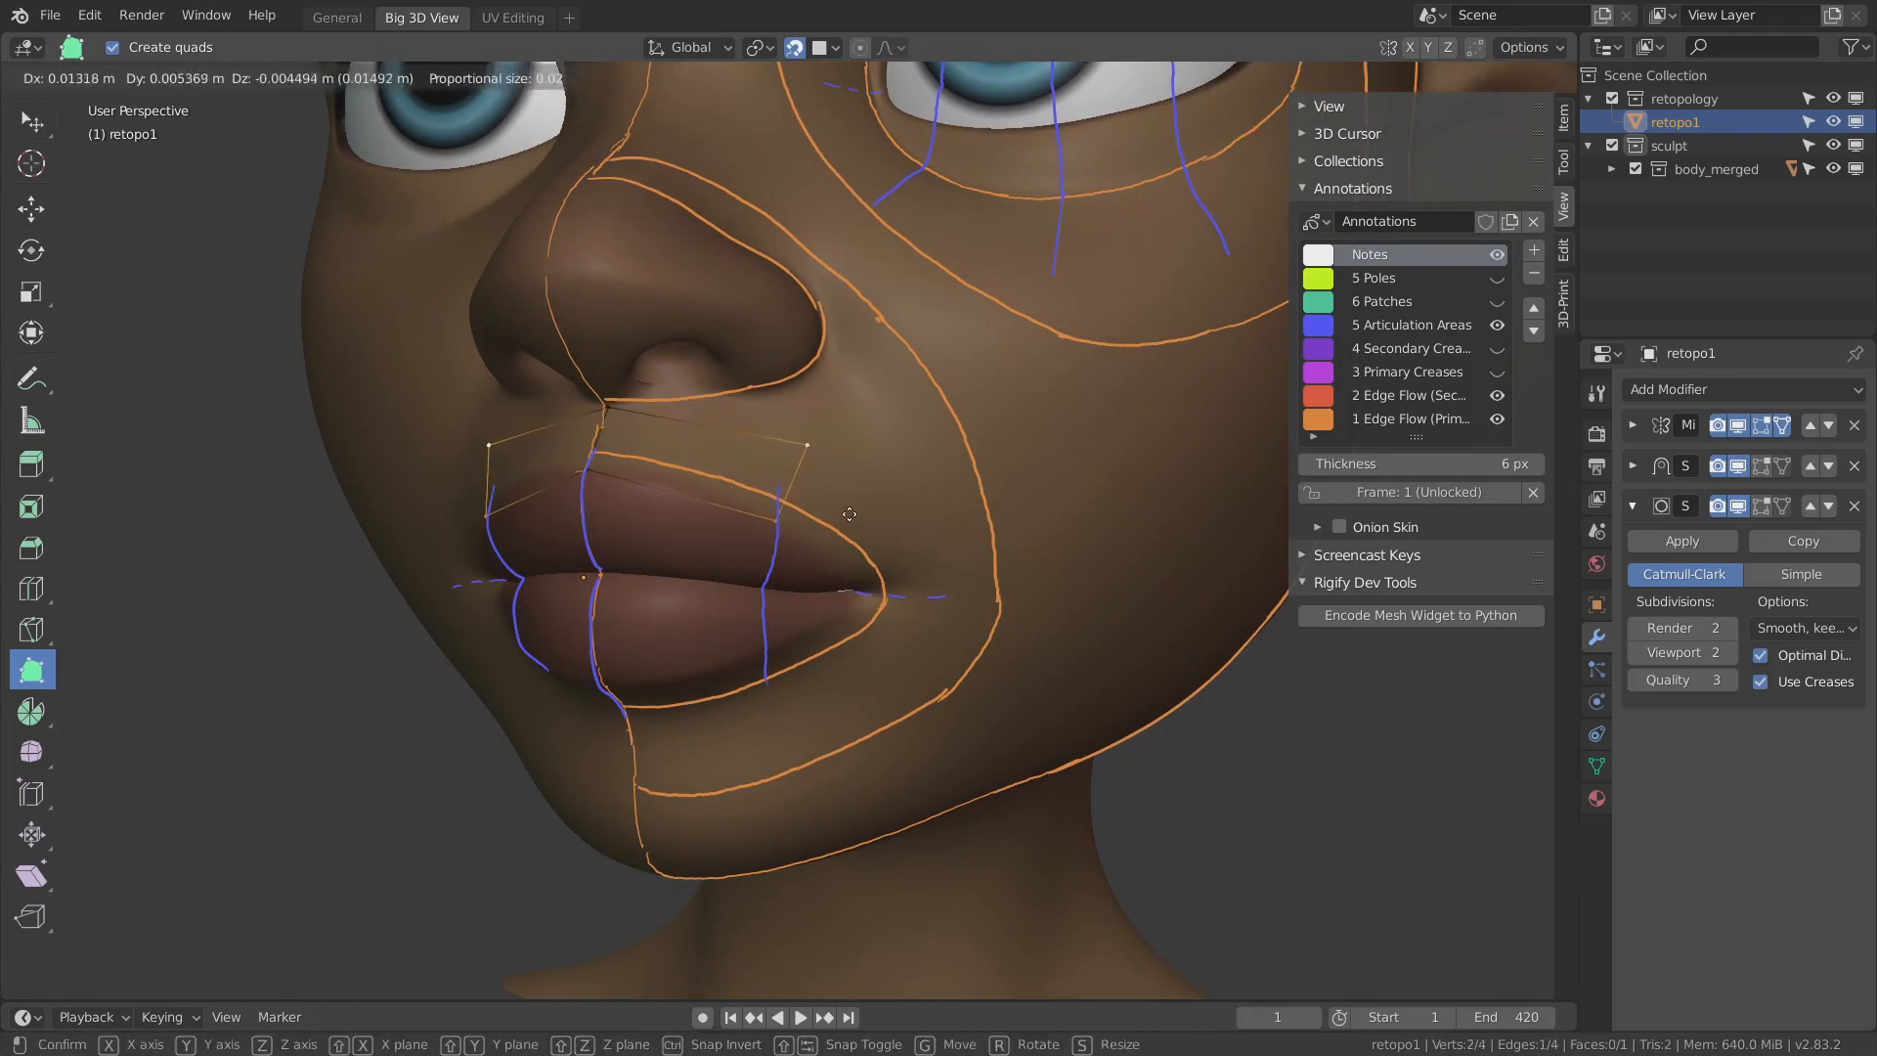
click(860, 514)
middle_drag(861, 513, 822, 489)
key(e)
click(907, 585)
key(r)
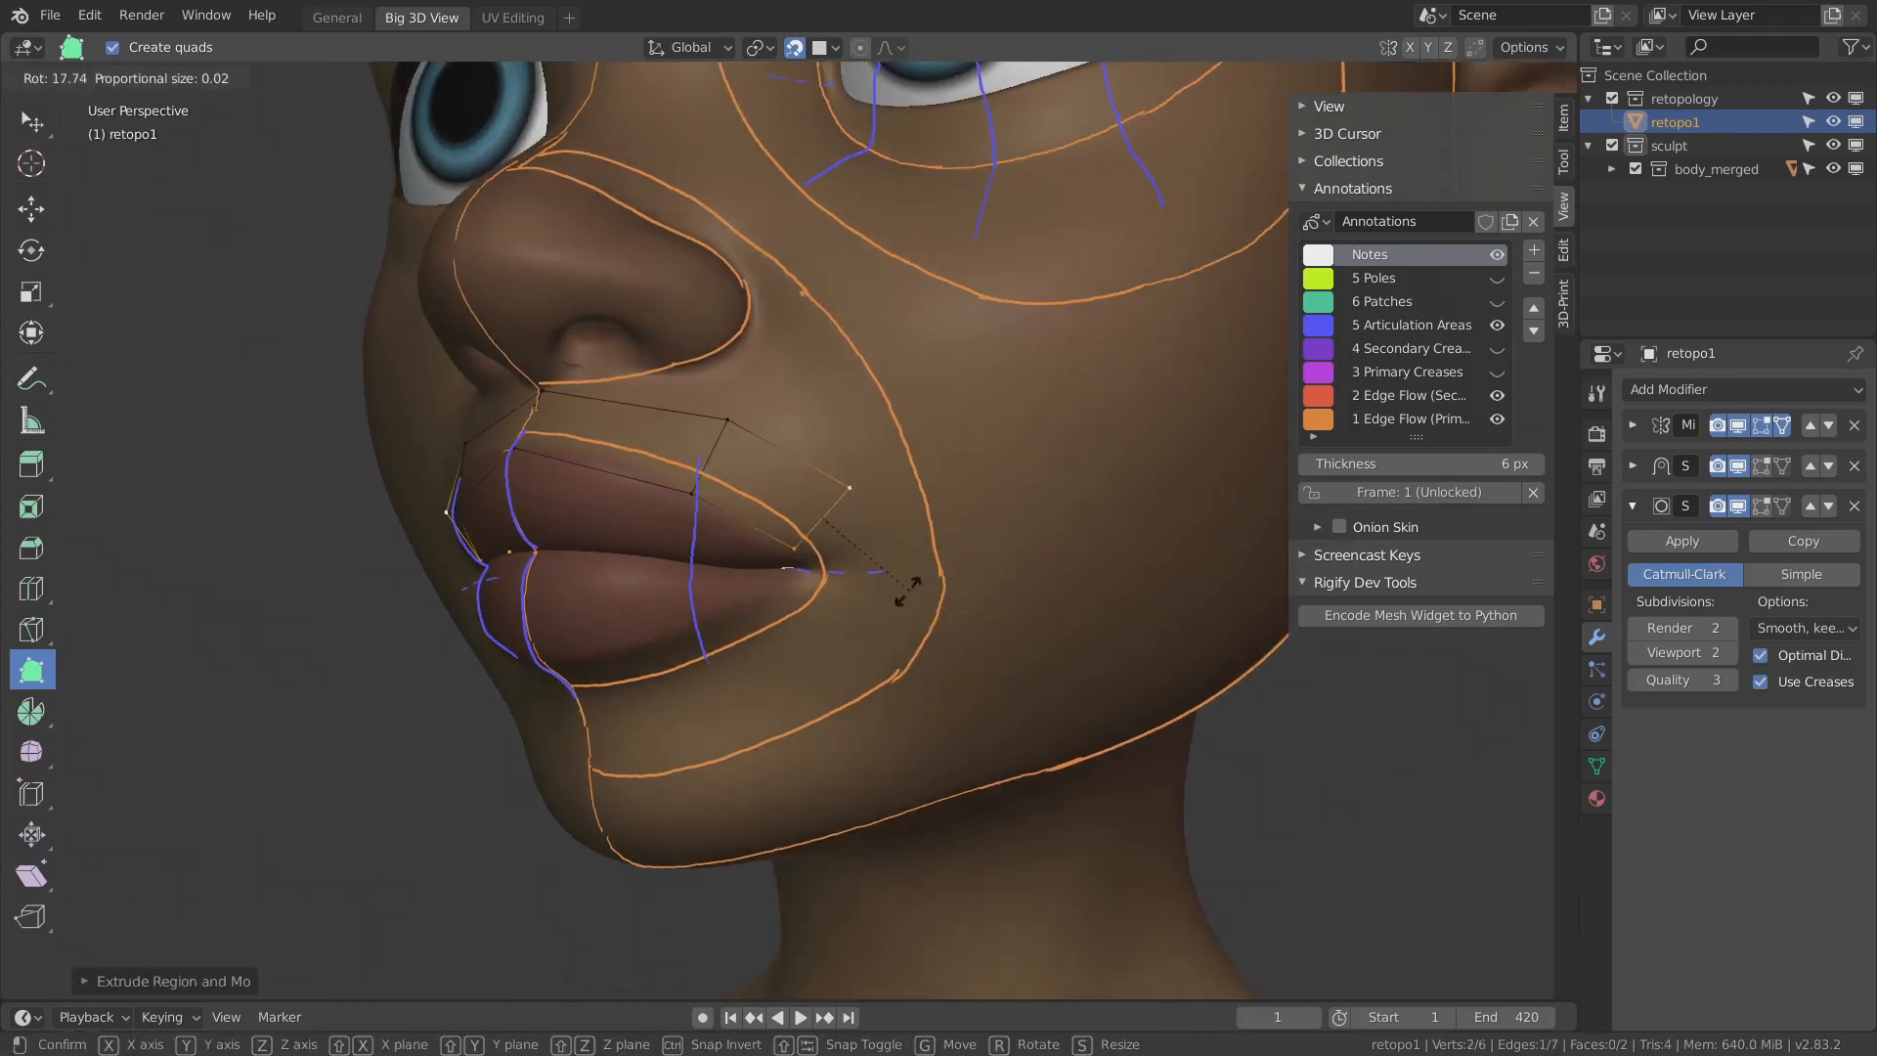
click(885, 608)
key(g)
click(880, 612)
- Extrude the loop's end edge at the mouth corner and rotate it to align with the corner's articulation line
middle_drag(881, 612, 870, 605)
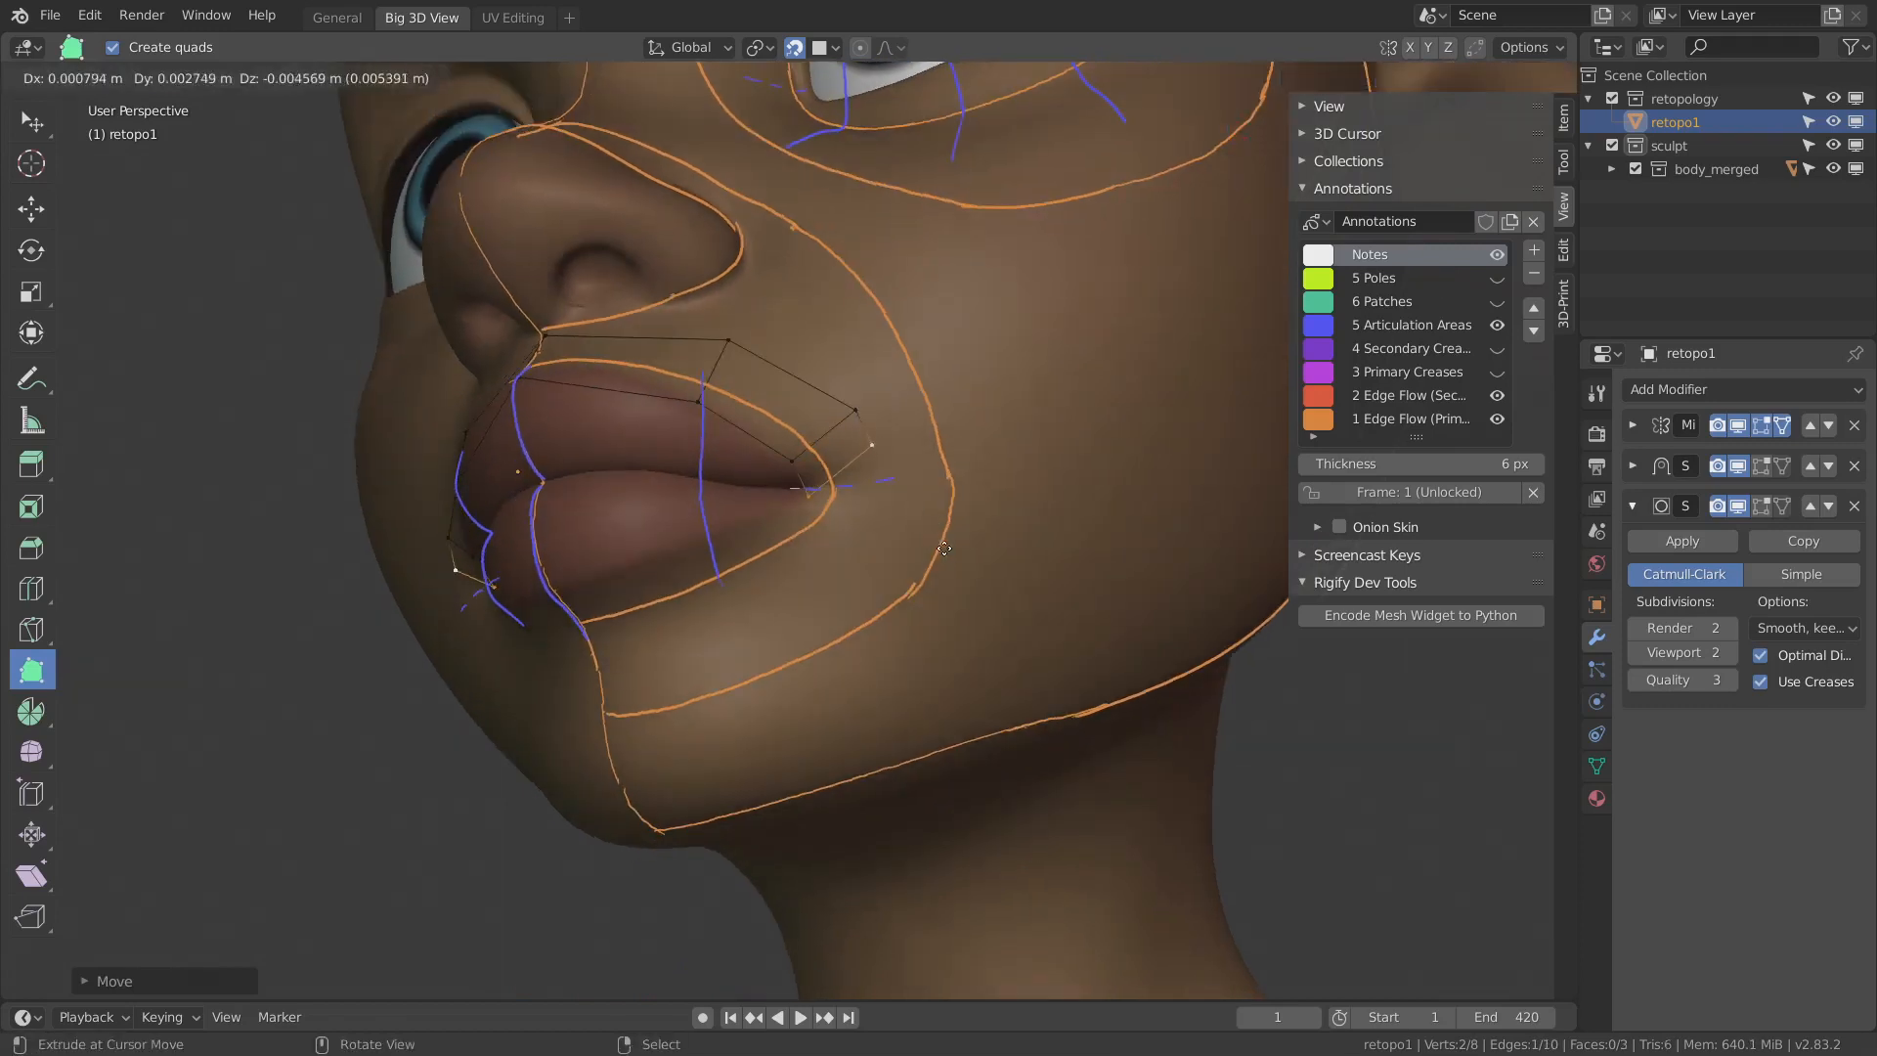
key(e)
click(871, 614)
key(r)
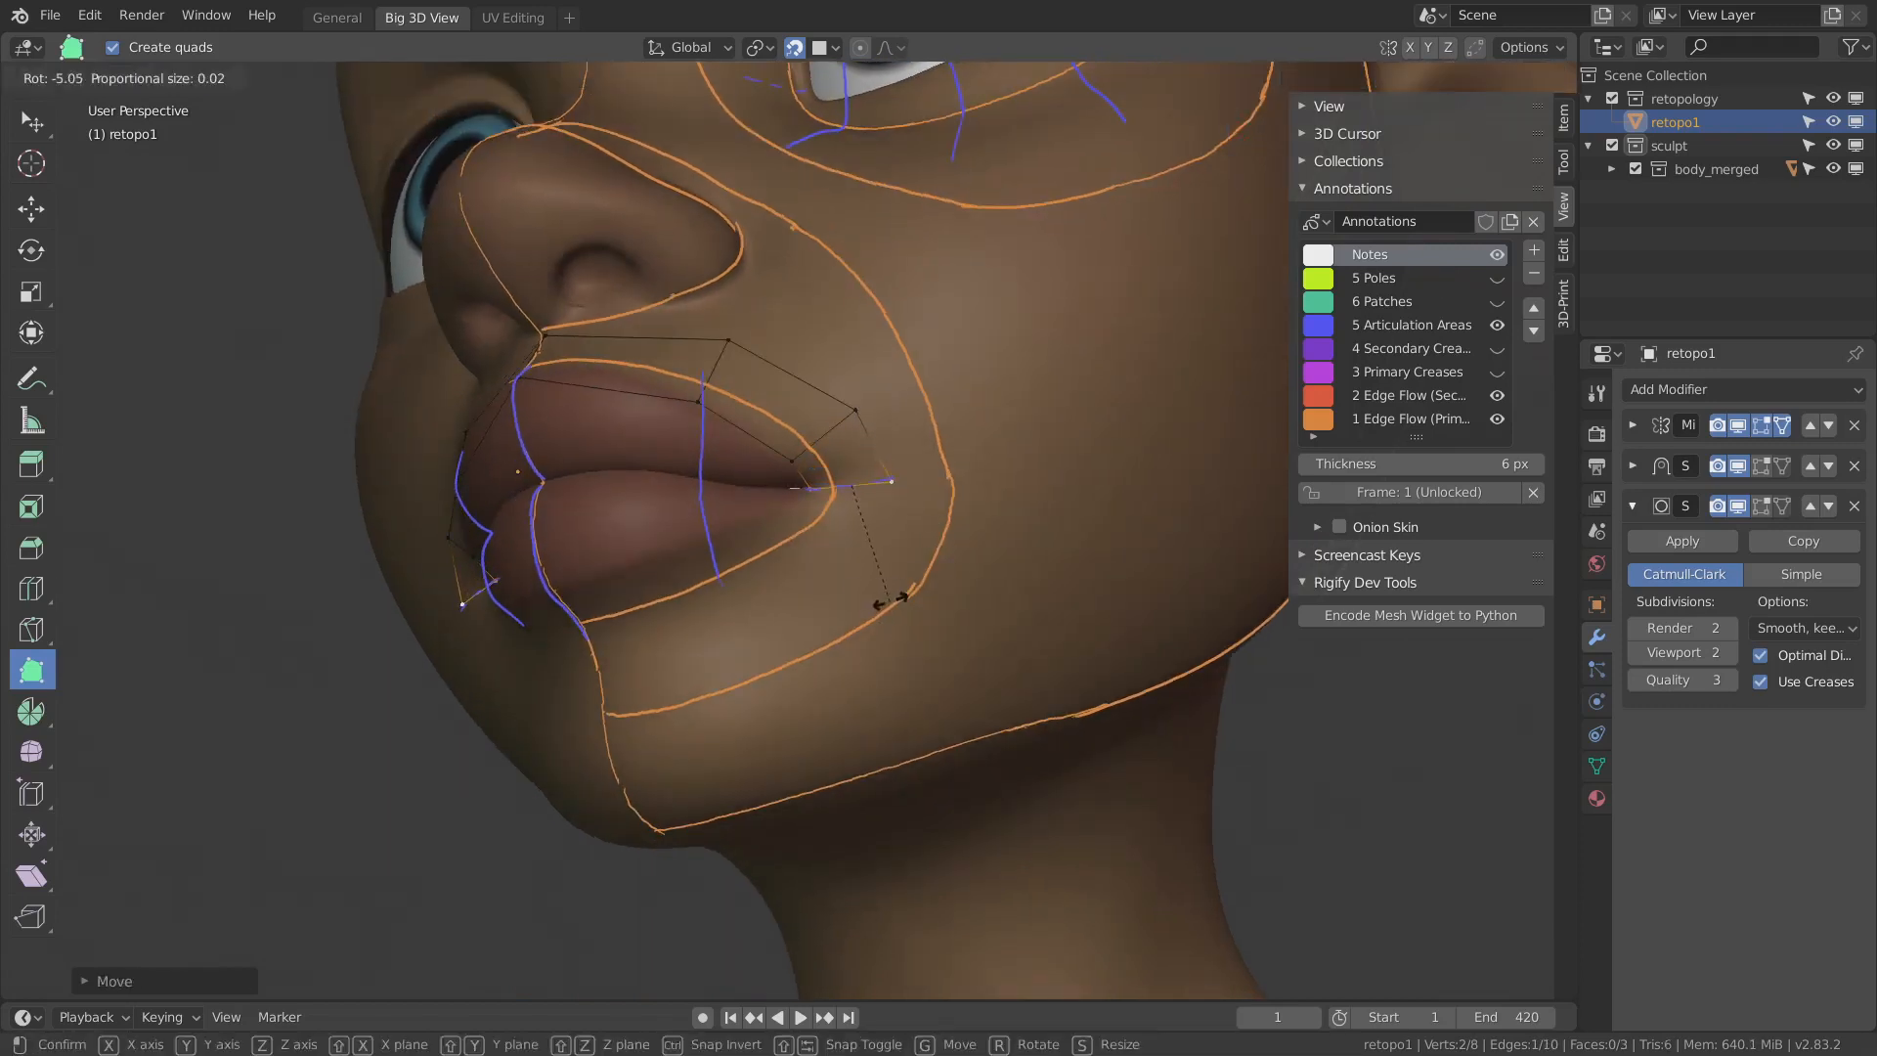
click(910, 592)
- Extrude the end edge around the mouth corner onto the lower side, rotating and moving it to follow the edge flow
key(e)
click(935, 618)
key(r)
click(901, 682)
key(g)
click(883, 705)
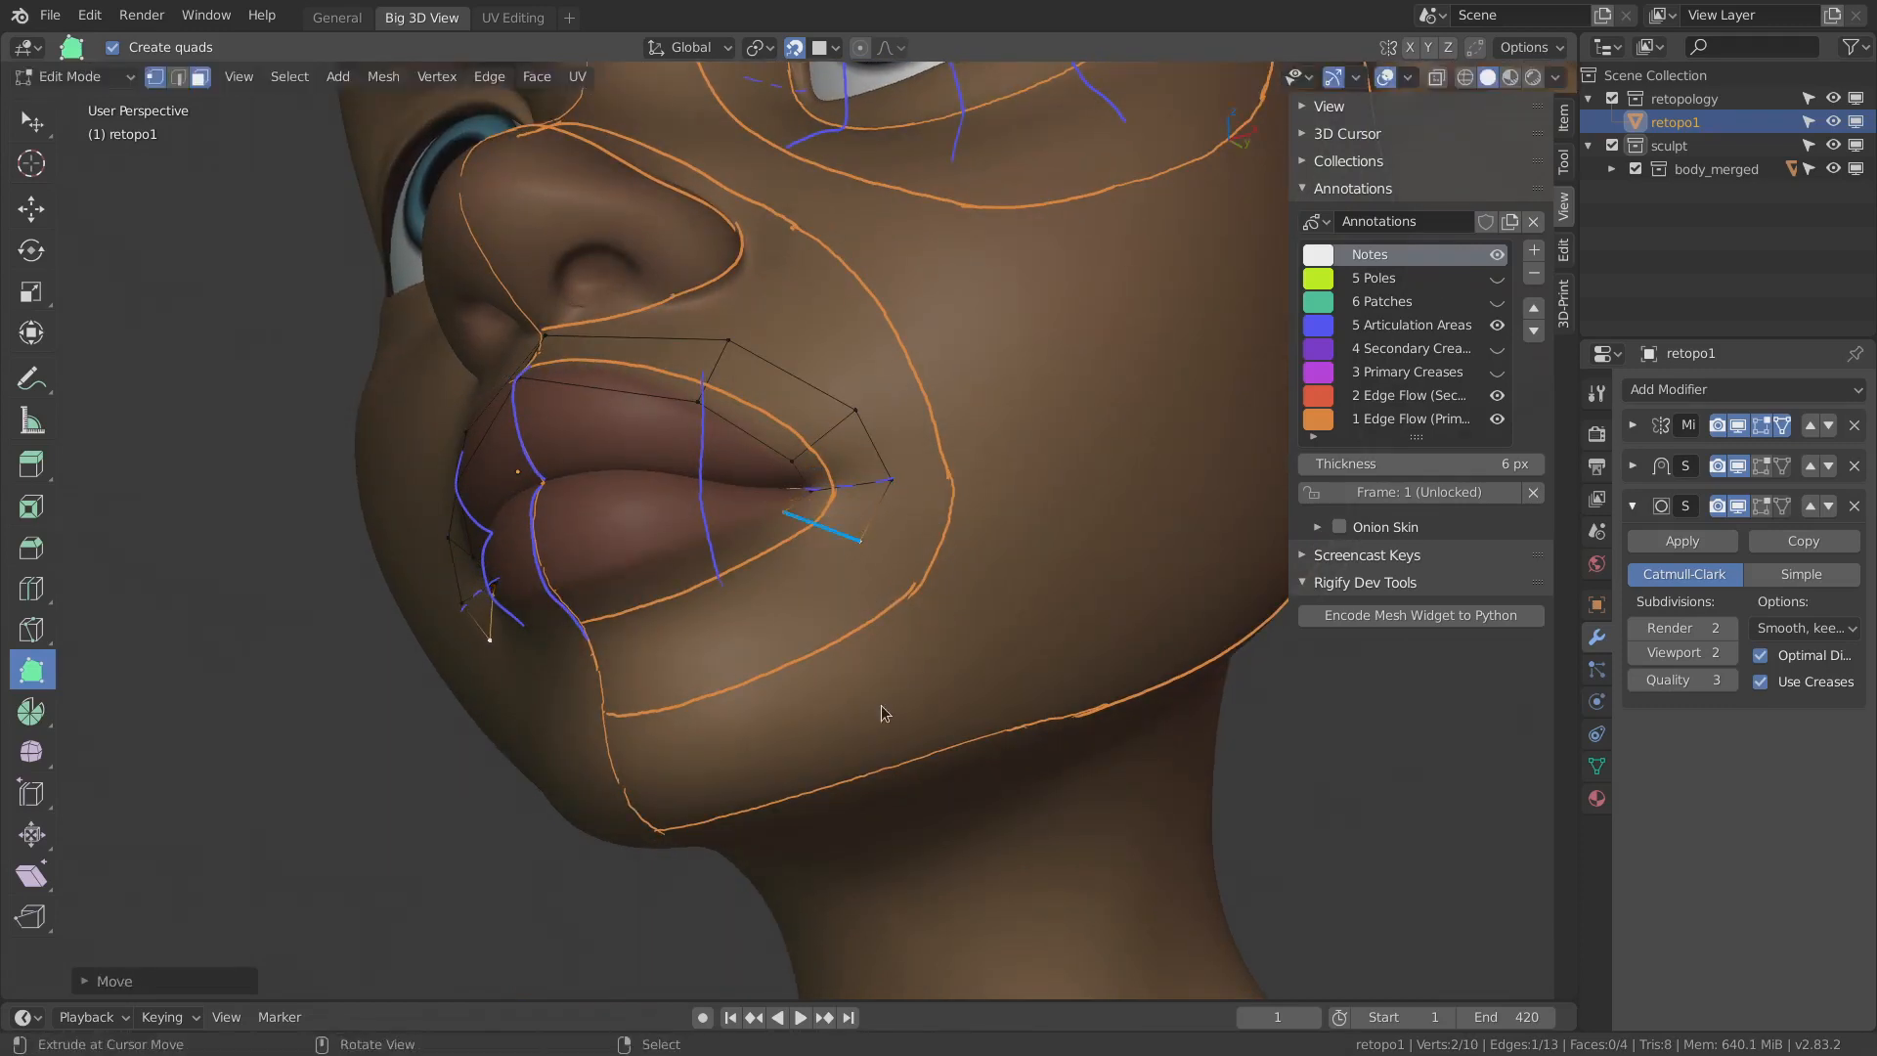
key(r)
click(872, 626)
- Extrude the end edge twice below the lower lip, to the articulation line and on to the face's centre line
middle_drag(872, 614, 896, 604)
key(e)
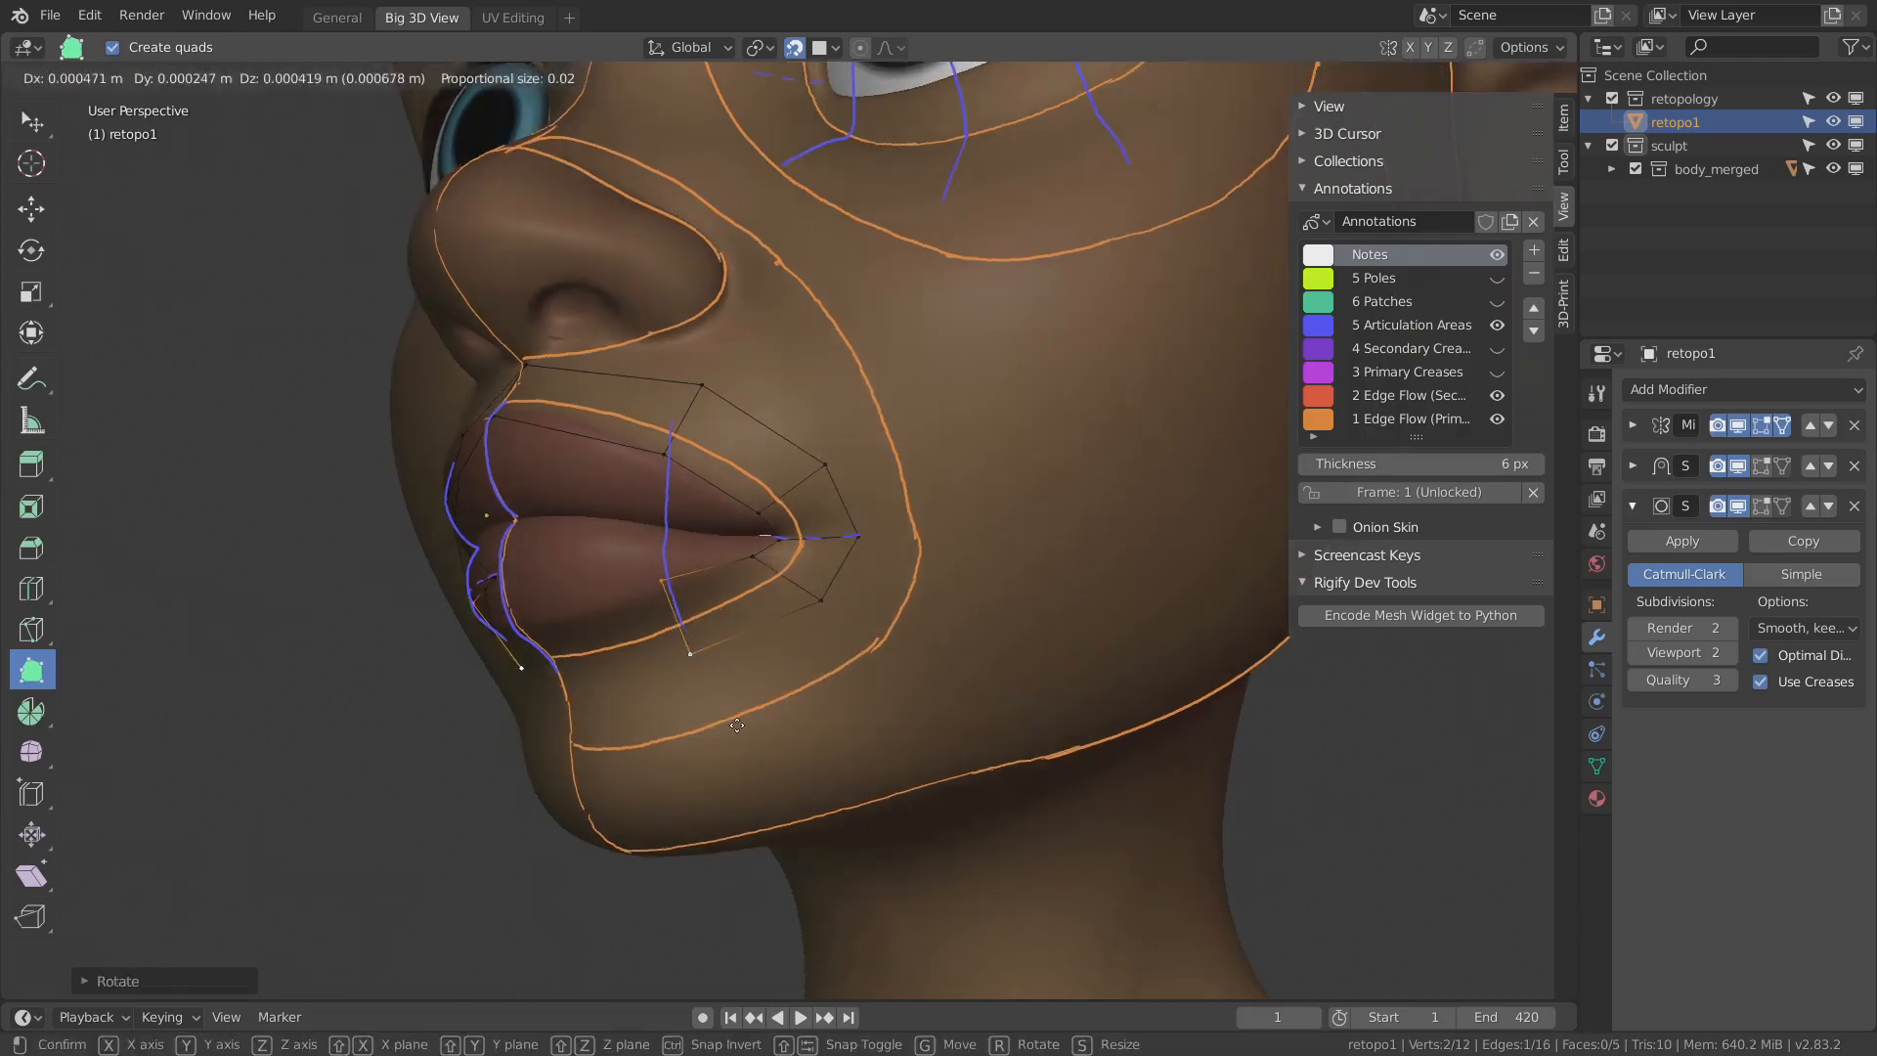
click(747, 679)
middle_drag(747, 679, 956, 598)
key(e)
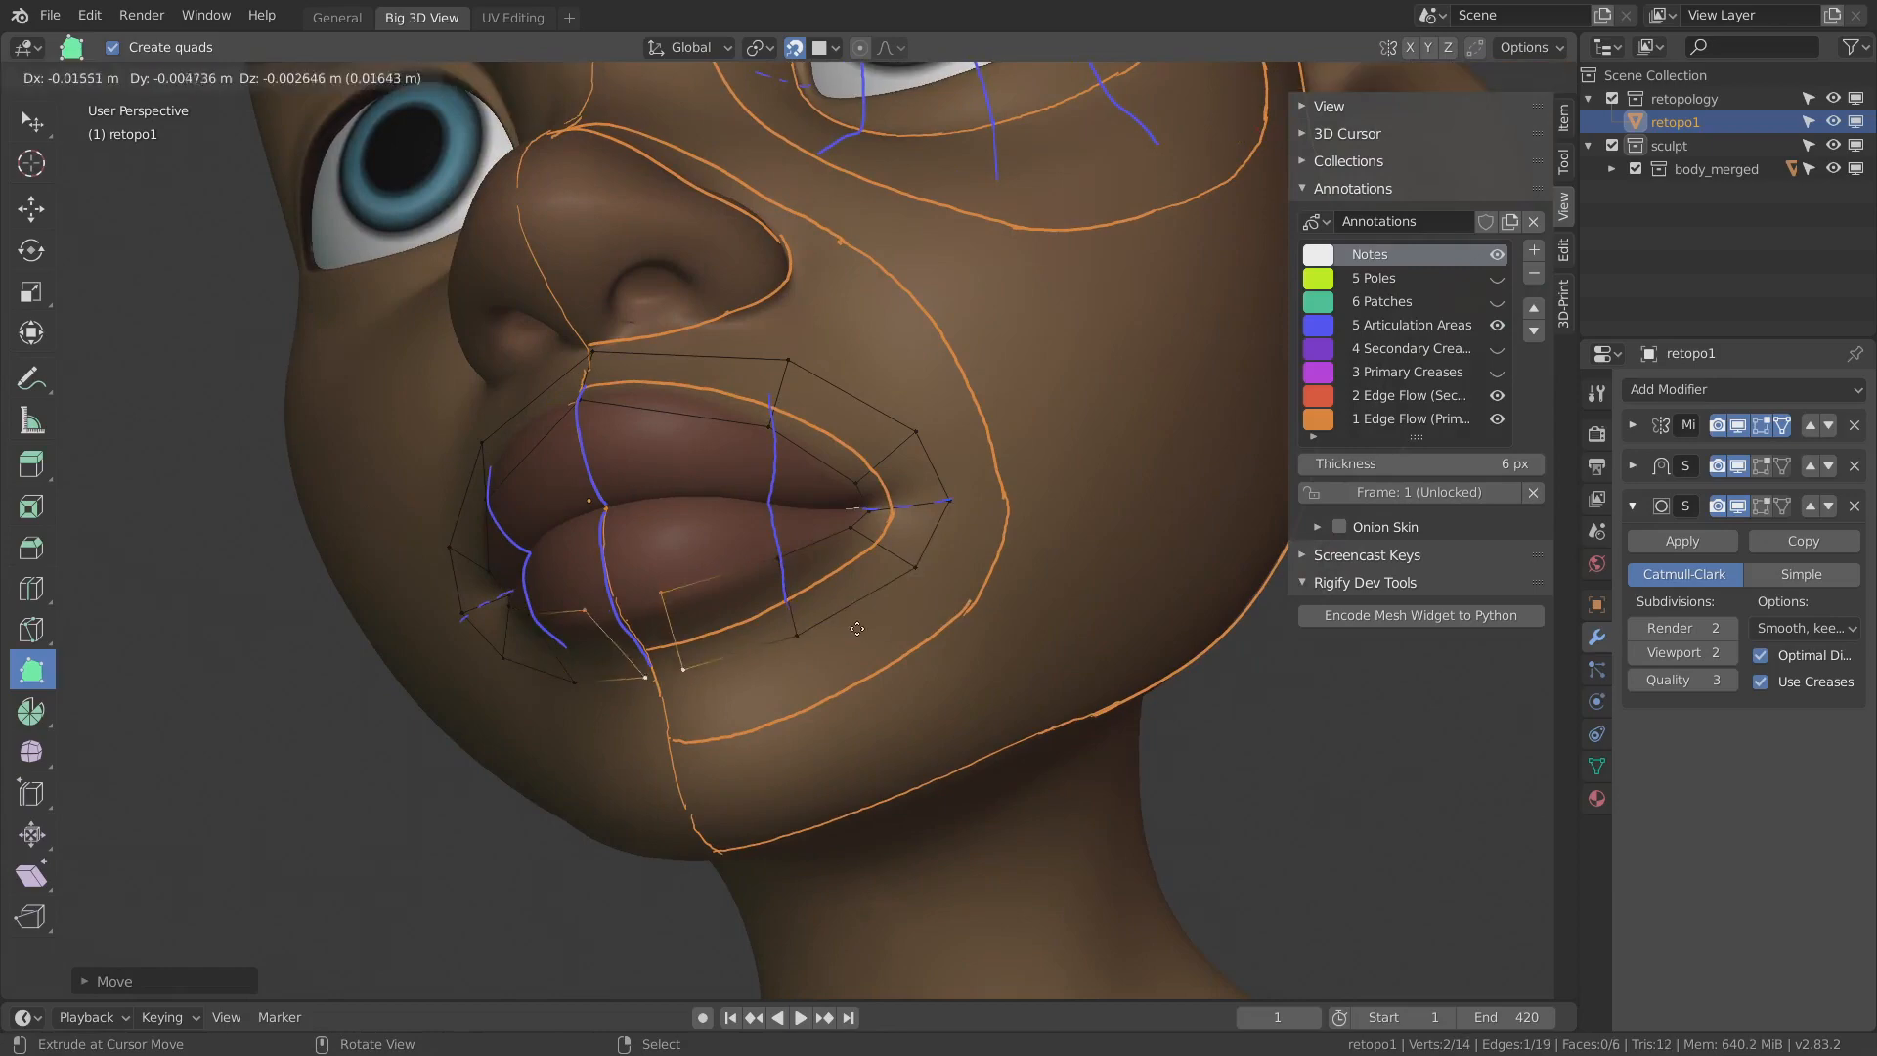
click(790, 654)
- Adjust individual vertices of the mouth loop with Poly Build to fit the annotated edge flow
middle_drag(791, 654, 794, 520)
key(alt+a)
drag(790, 540, 785, 538)
click(811, 465)
middle_drag(785, 538, 880, 506)
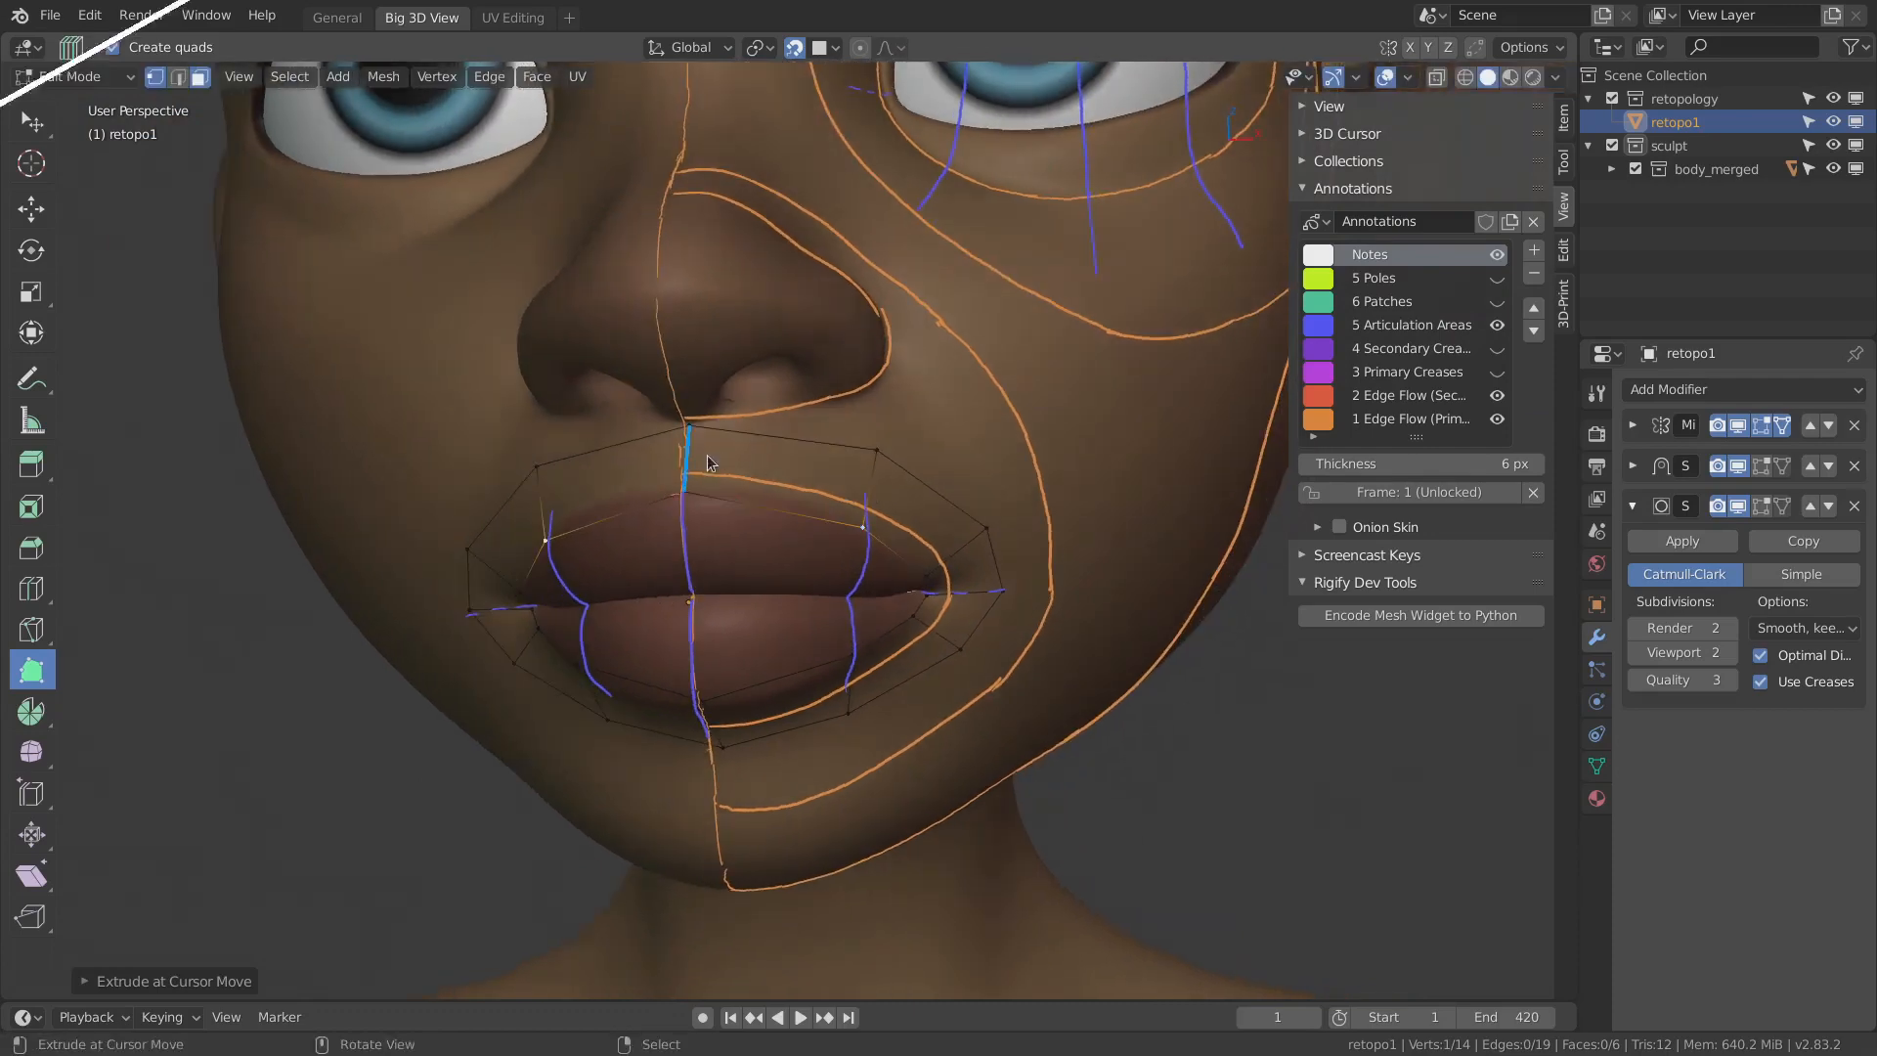
- Add one loop cut across each of the six quads of the mouth loop, sliding the cuts into position
middle_drag(695, 455, 676, 427)
key(ctrl+r)
drag(773, 446, 882, 486)
drag(861, 637, 831, 675)
middle_drag(832, 675, 721, 541)
drag(699, 499, 693, 498)
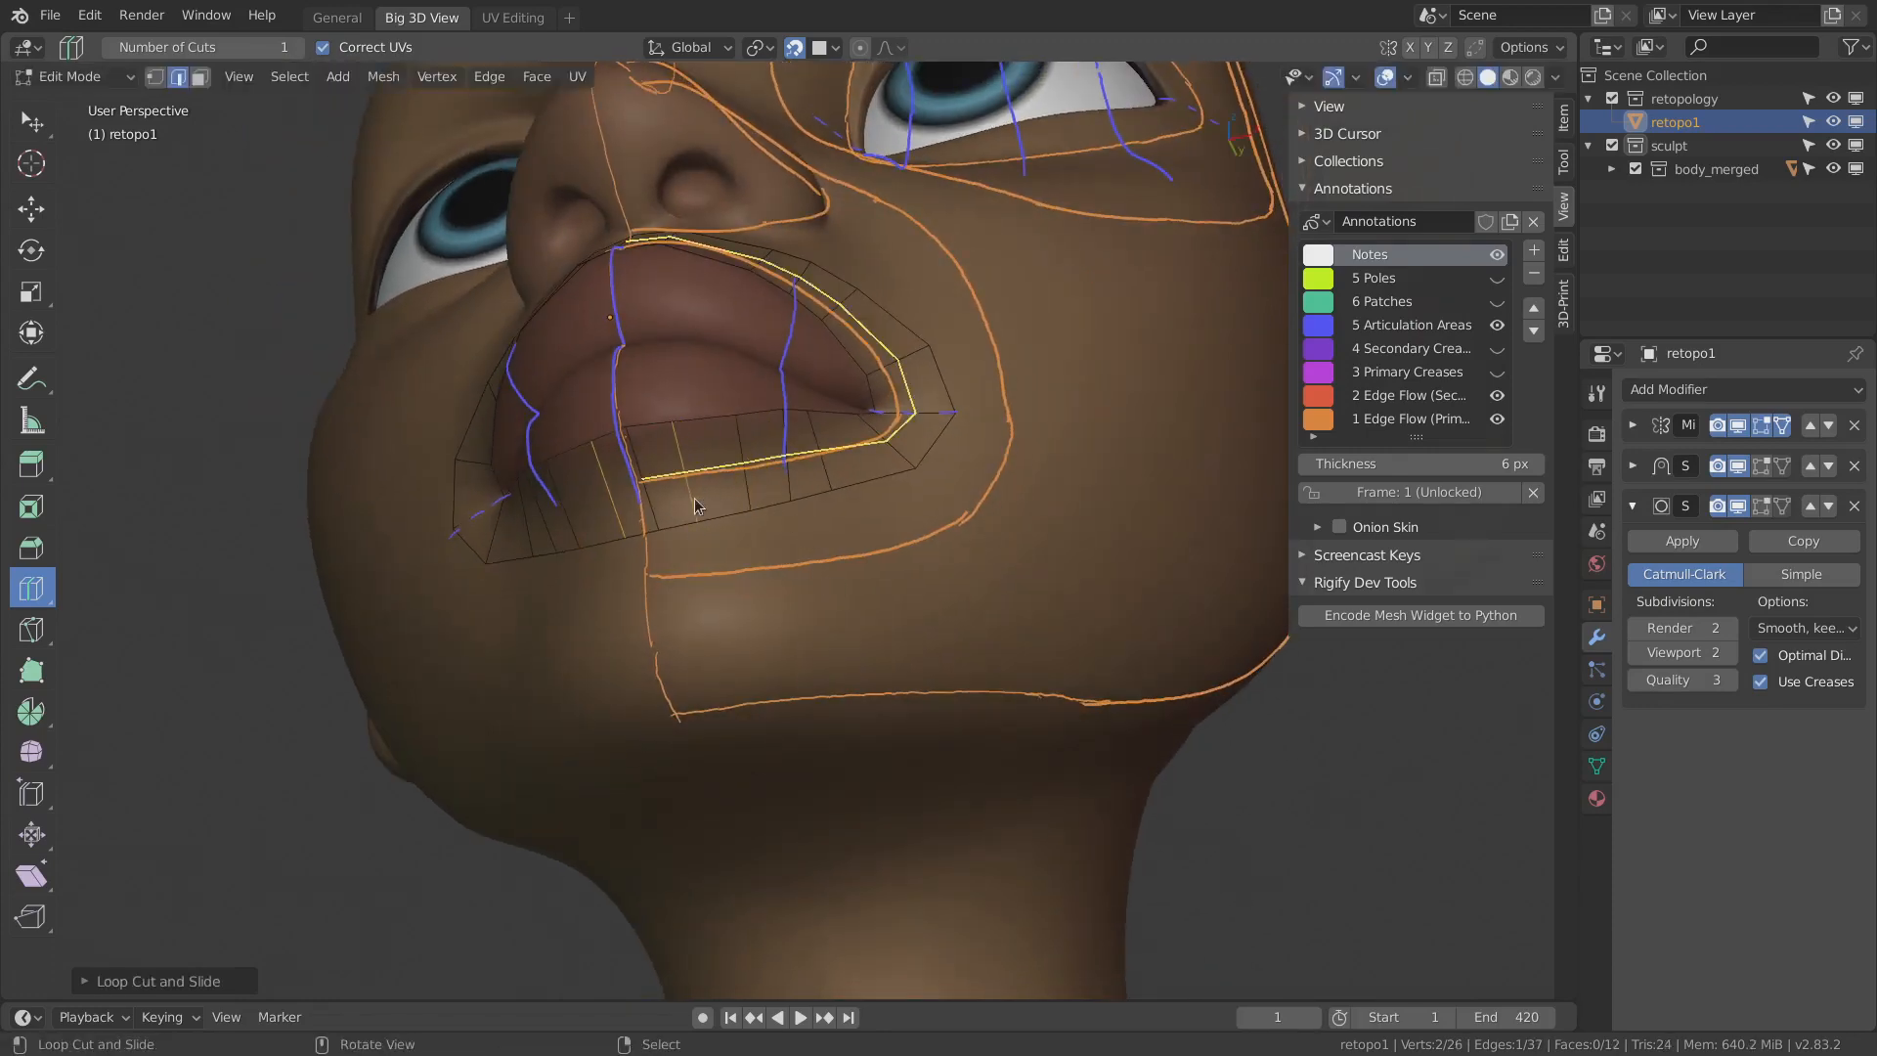
middle_drag(694, 497, 735, 516)
- Return to Poly Build and move the loop's vertices below the lower lip near the centre line to even their spacing
key(shift+space)
key(space)
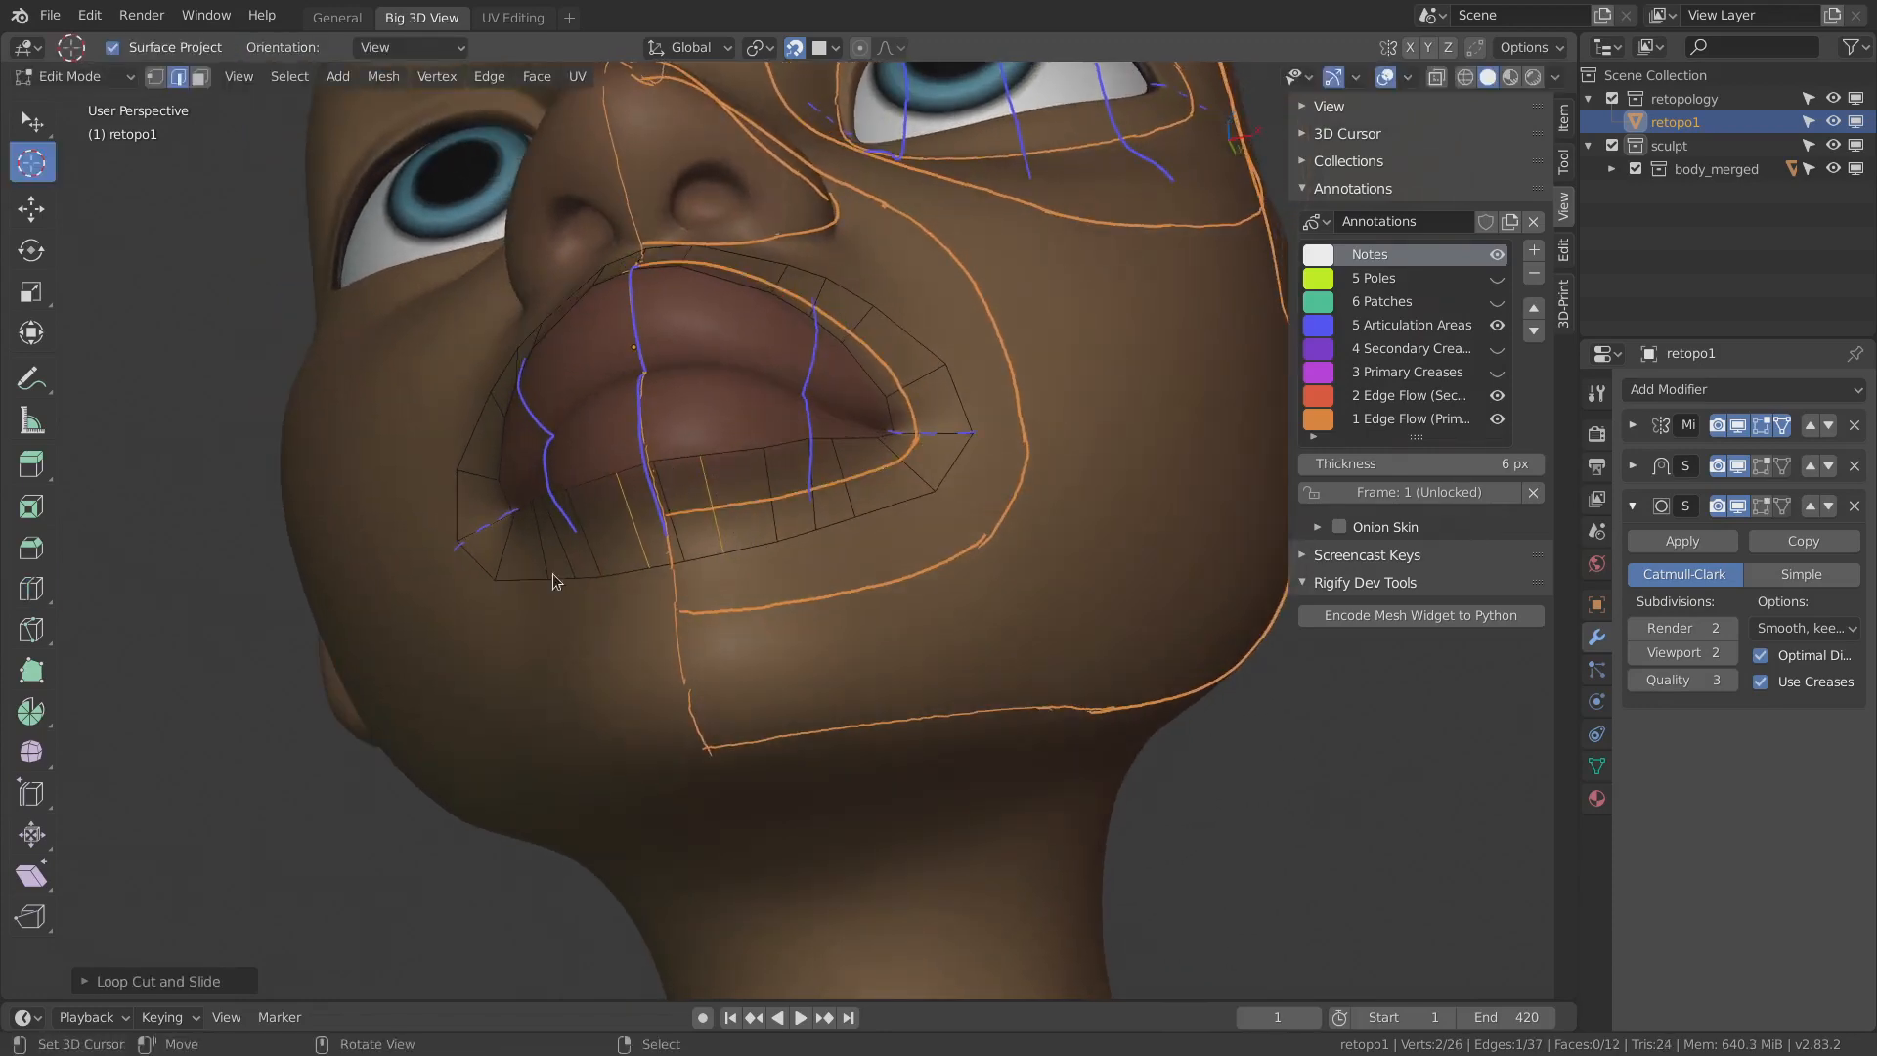
click(33, 674)
drag(700, 456, 704, 457)
click(704, 457)
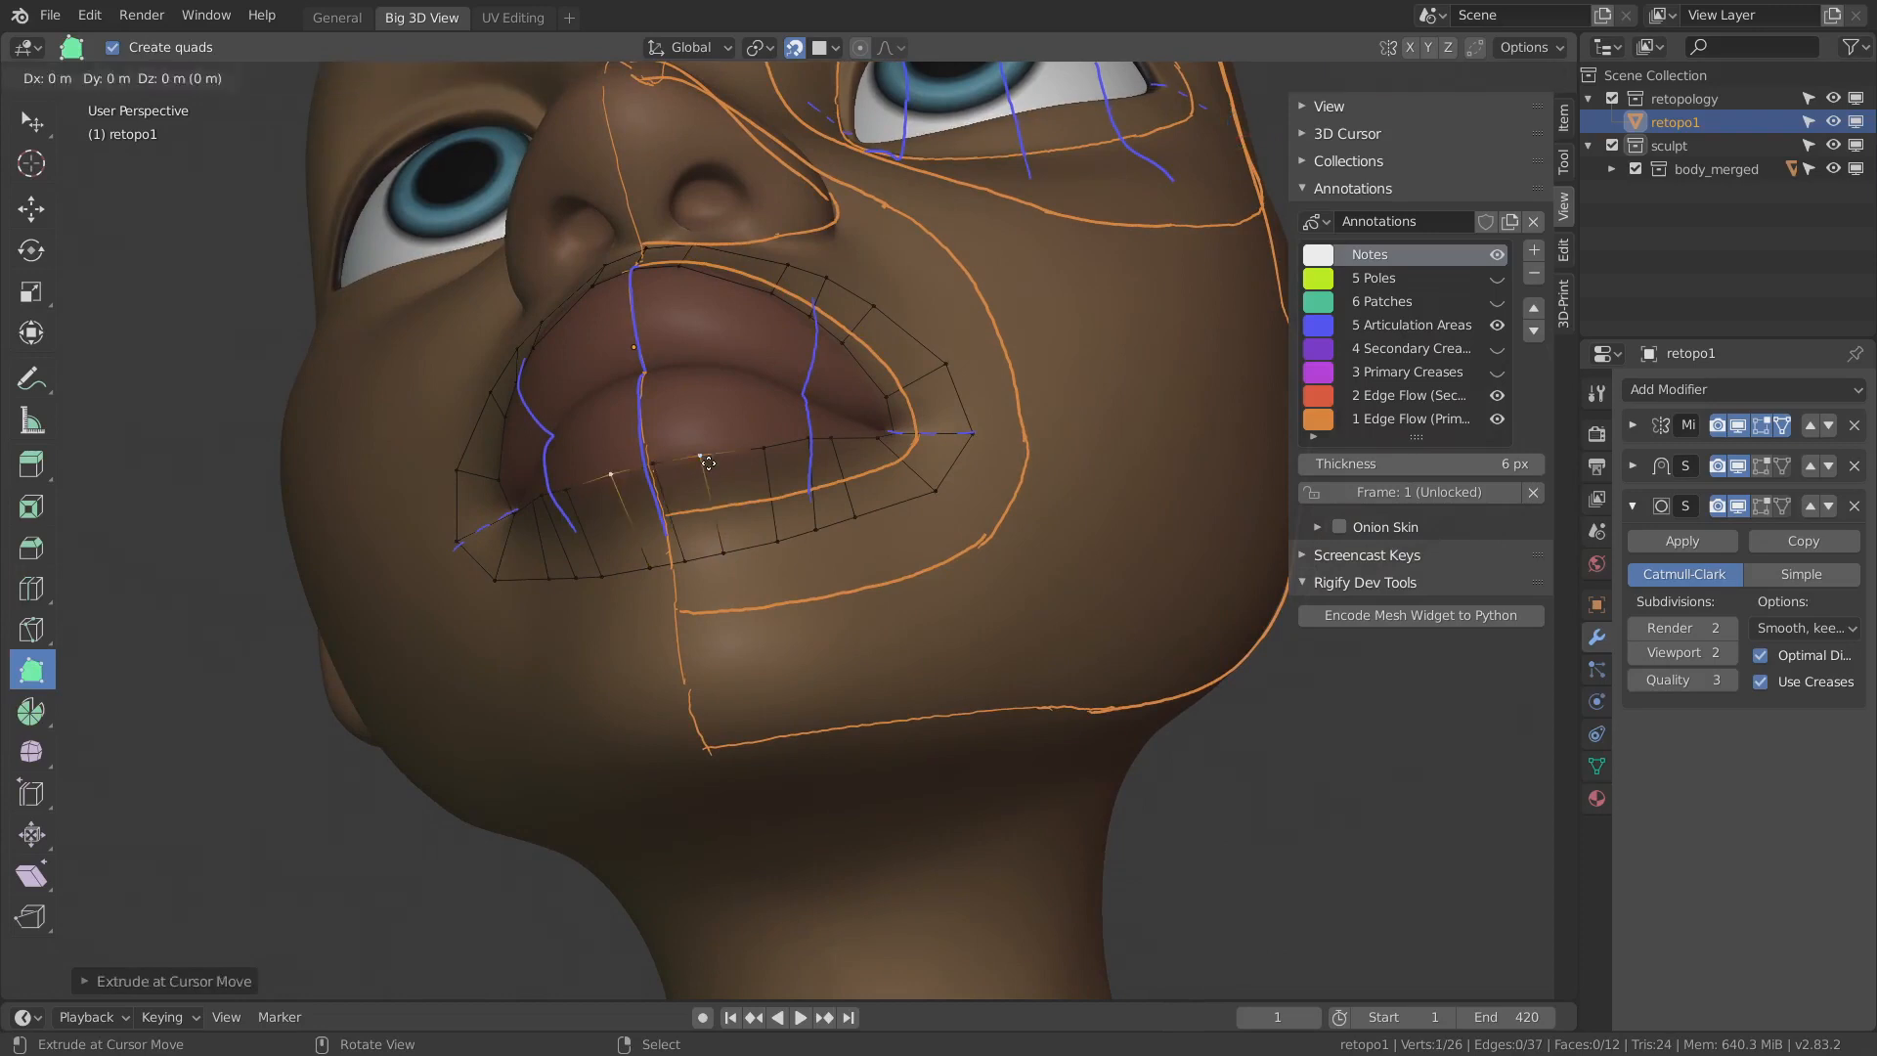
drag(684, 561, 677, 544)
drag(723, 554, 731, 544)
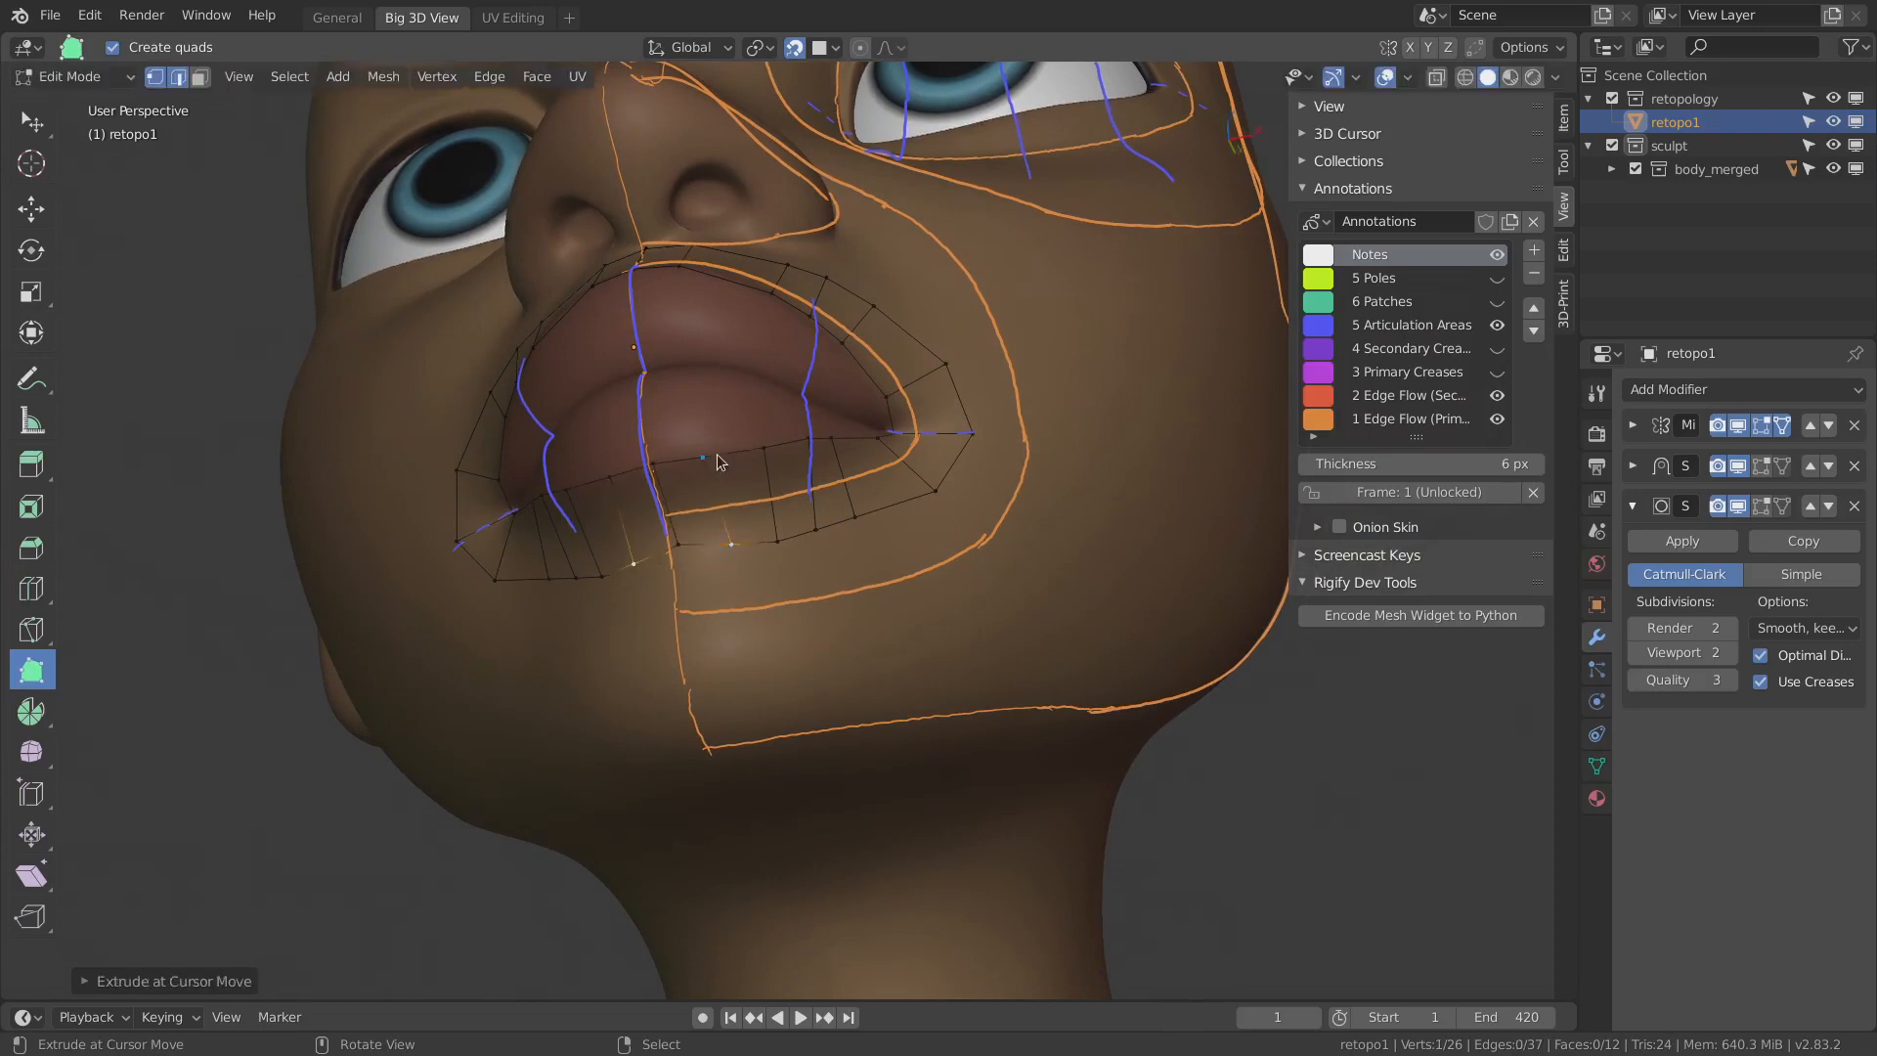
drag(703, 457, 713, 457)
- Reposition the vertices below the lower lip around the articulation line to even out the quads toward the mouth corner
middle_drag(838, 460, 778, 462)
drag(784, 454, 799, 452)
drag(760, 453, 756, 453)
mouse_move(809, 528)
mouse_down()
mouse_move(838, 518)
mouse_move(788, 535)
mouse_up()
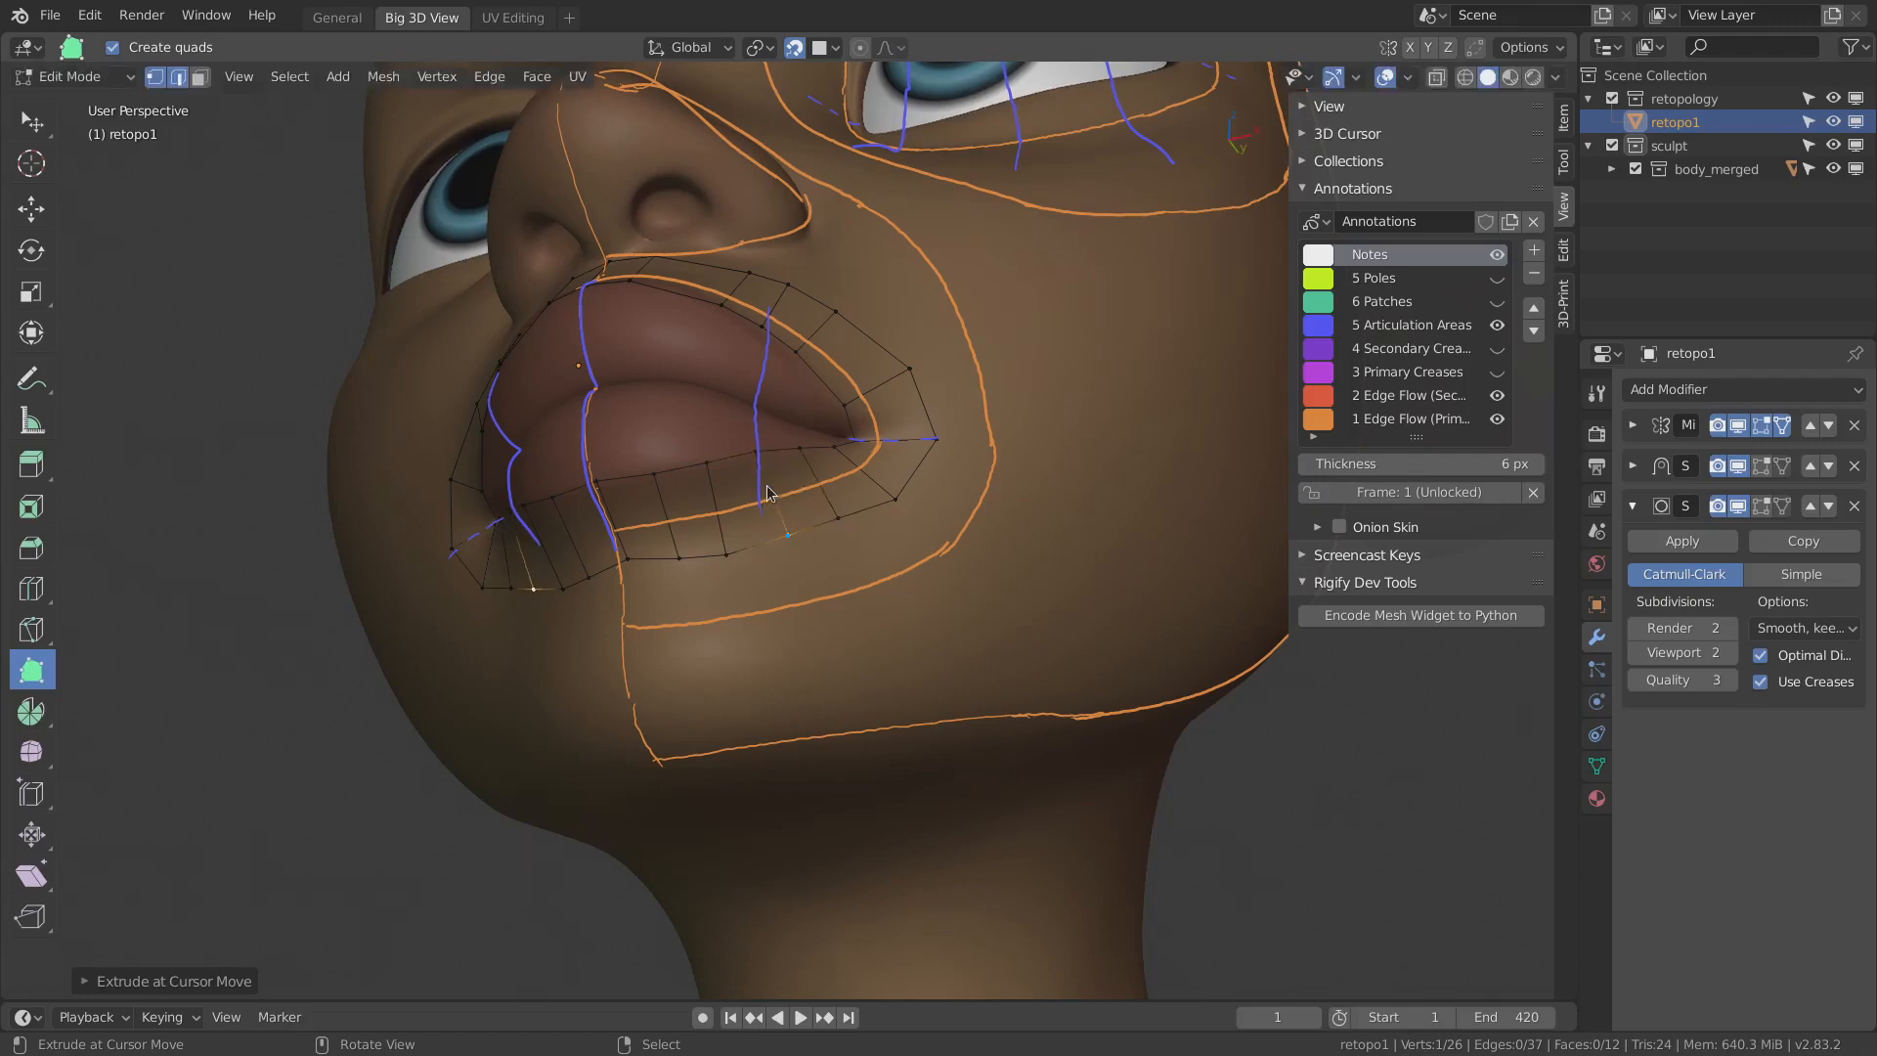
drag(756, 453, 743, 461)
- Add the Annotations overlay toggle to Quick Favorites
middle_drag(744, 467, 719, 411)
click(1409, 77)
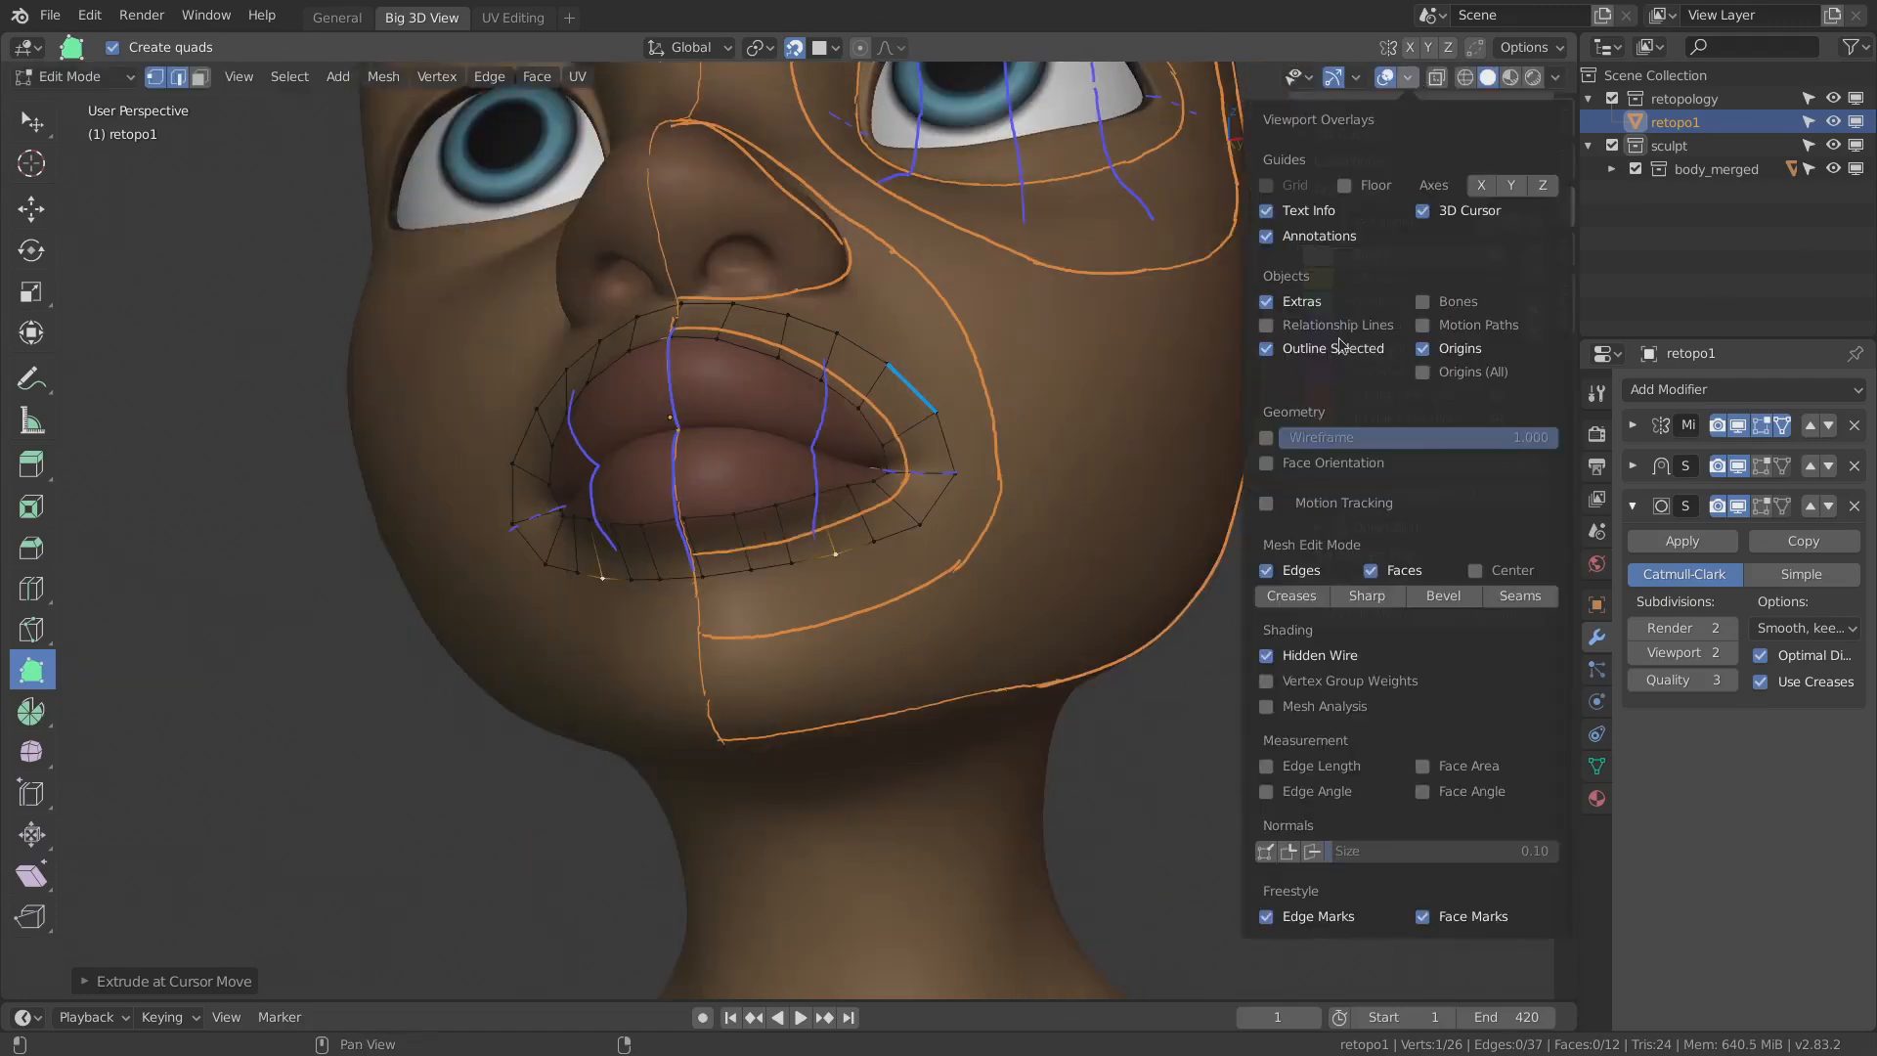
right_click(1319, 241)
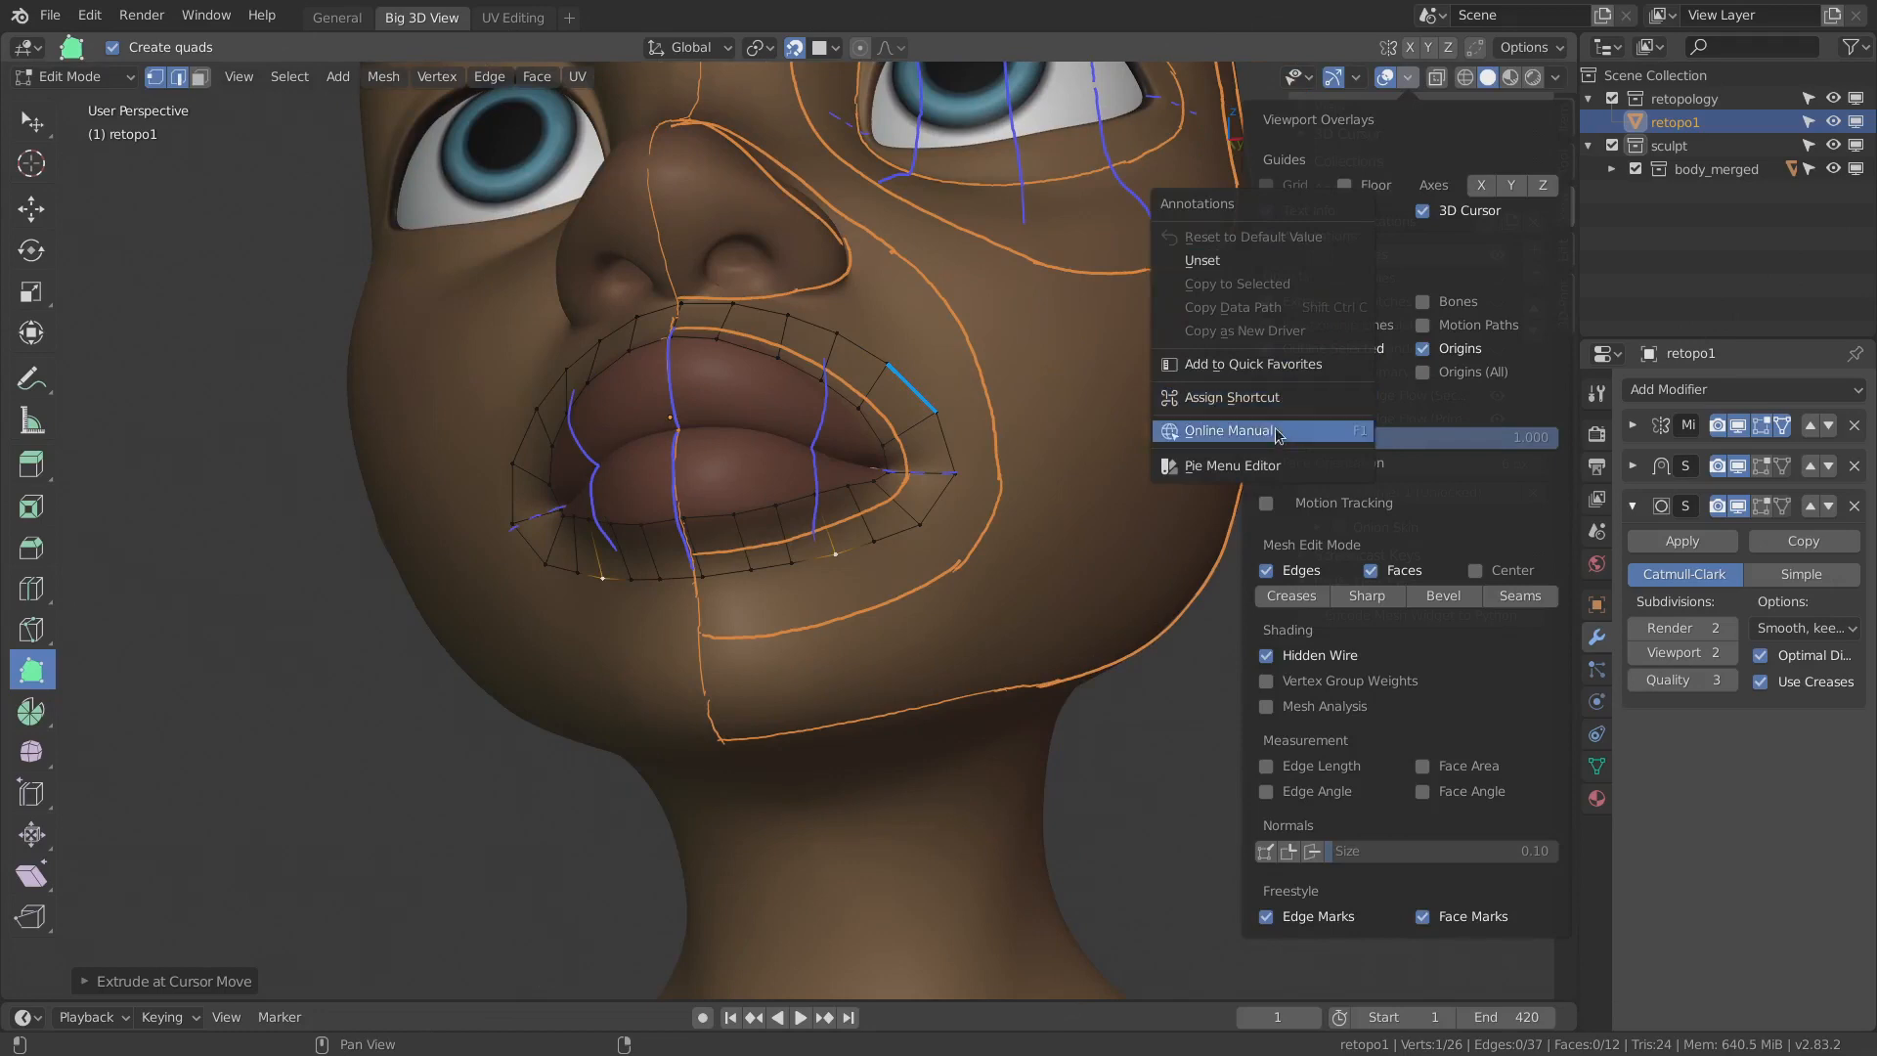
click(1293, 370)
- Toggle the annotations off and on from Quick Favorites to compare the mouth loop with the drawn guides
mouse_move(999, 438)
middle_down()
mouse_move(959, 462)
mouse_move(1007, 488)
mouse_move(978, 512)
mouse_move(933, 371)
mouse_move(841, 613)
middle_up()
key(q)
click(959, 464)
key(q)
click(1007, 489)
key(q)
click(1011, 493)
key(q)
click(988, 509)
key(q)
click(993, 523)
mouse_move(802, 534)
middle_down()
mouse_move(786, 563)
mouse_move(864, 624)
mouse_move(913, 485)
mouse_move(888, 537)
middle_up()
key(q)
click(897, 518)
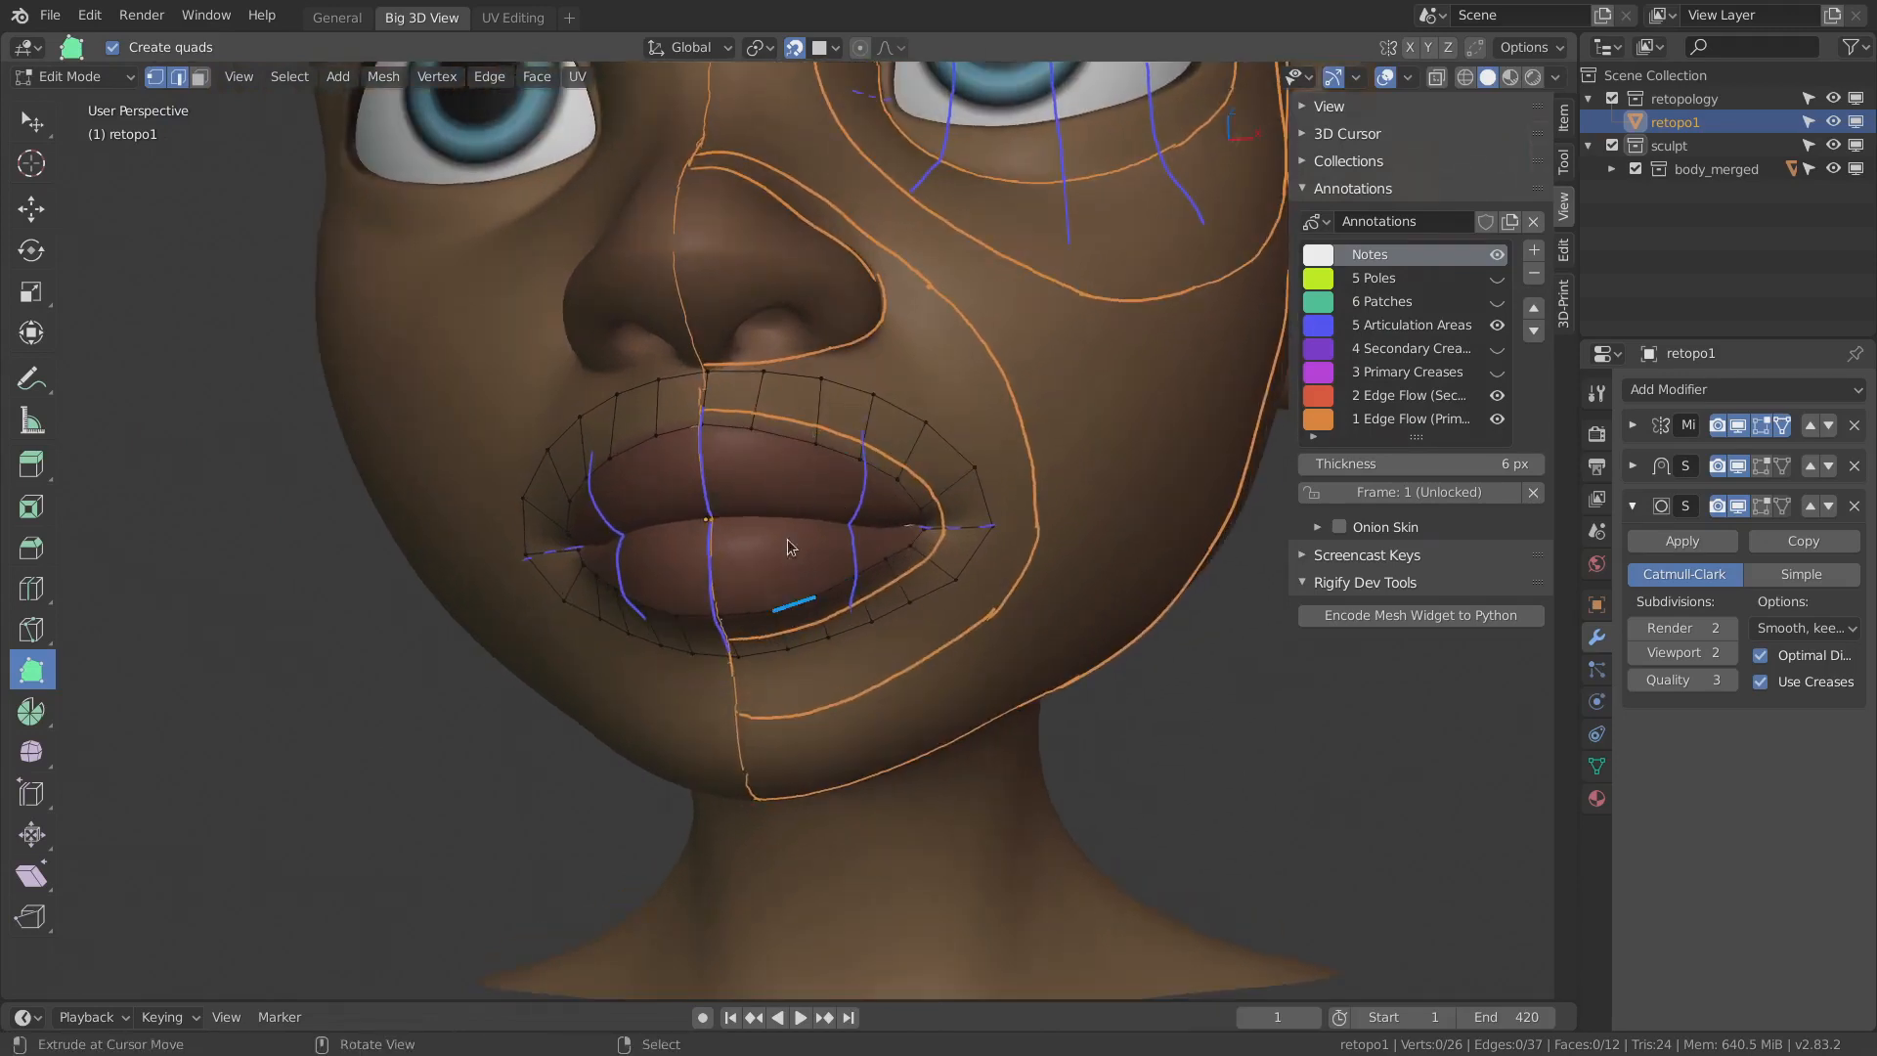
- Connect the inner centre vertices of the upper and lower lip with an edge, and hide the annotations
middle_drag(728, 427, 747, 424)
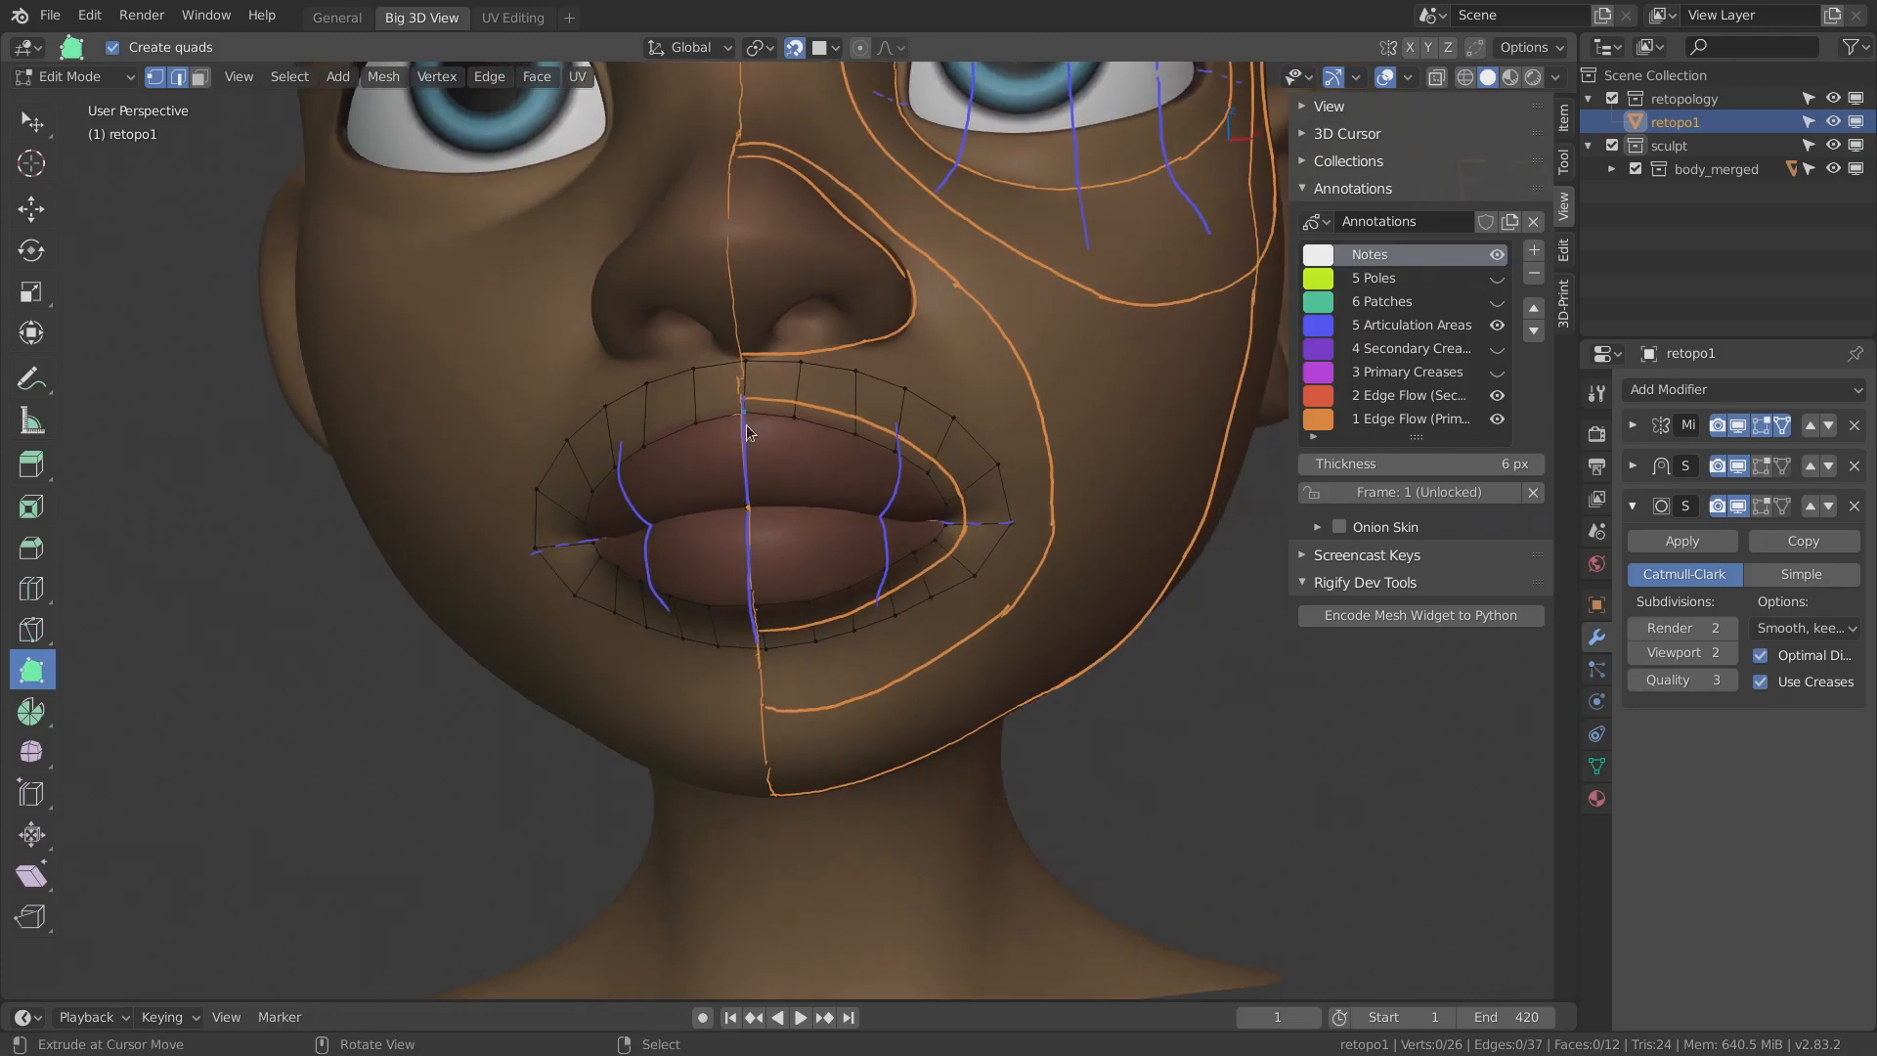
shift+right_click(755, 610)
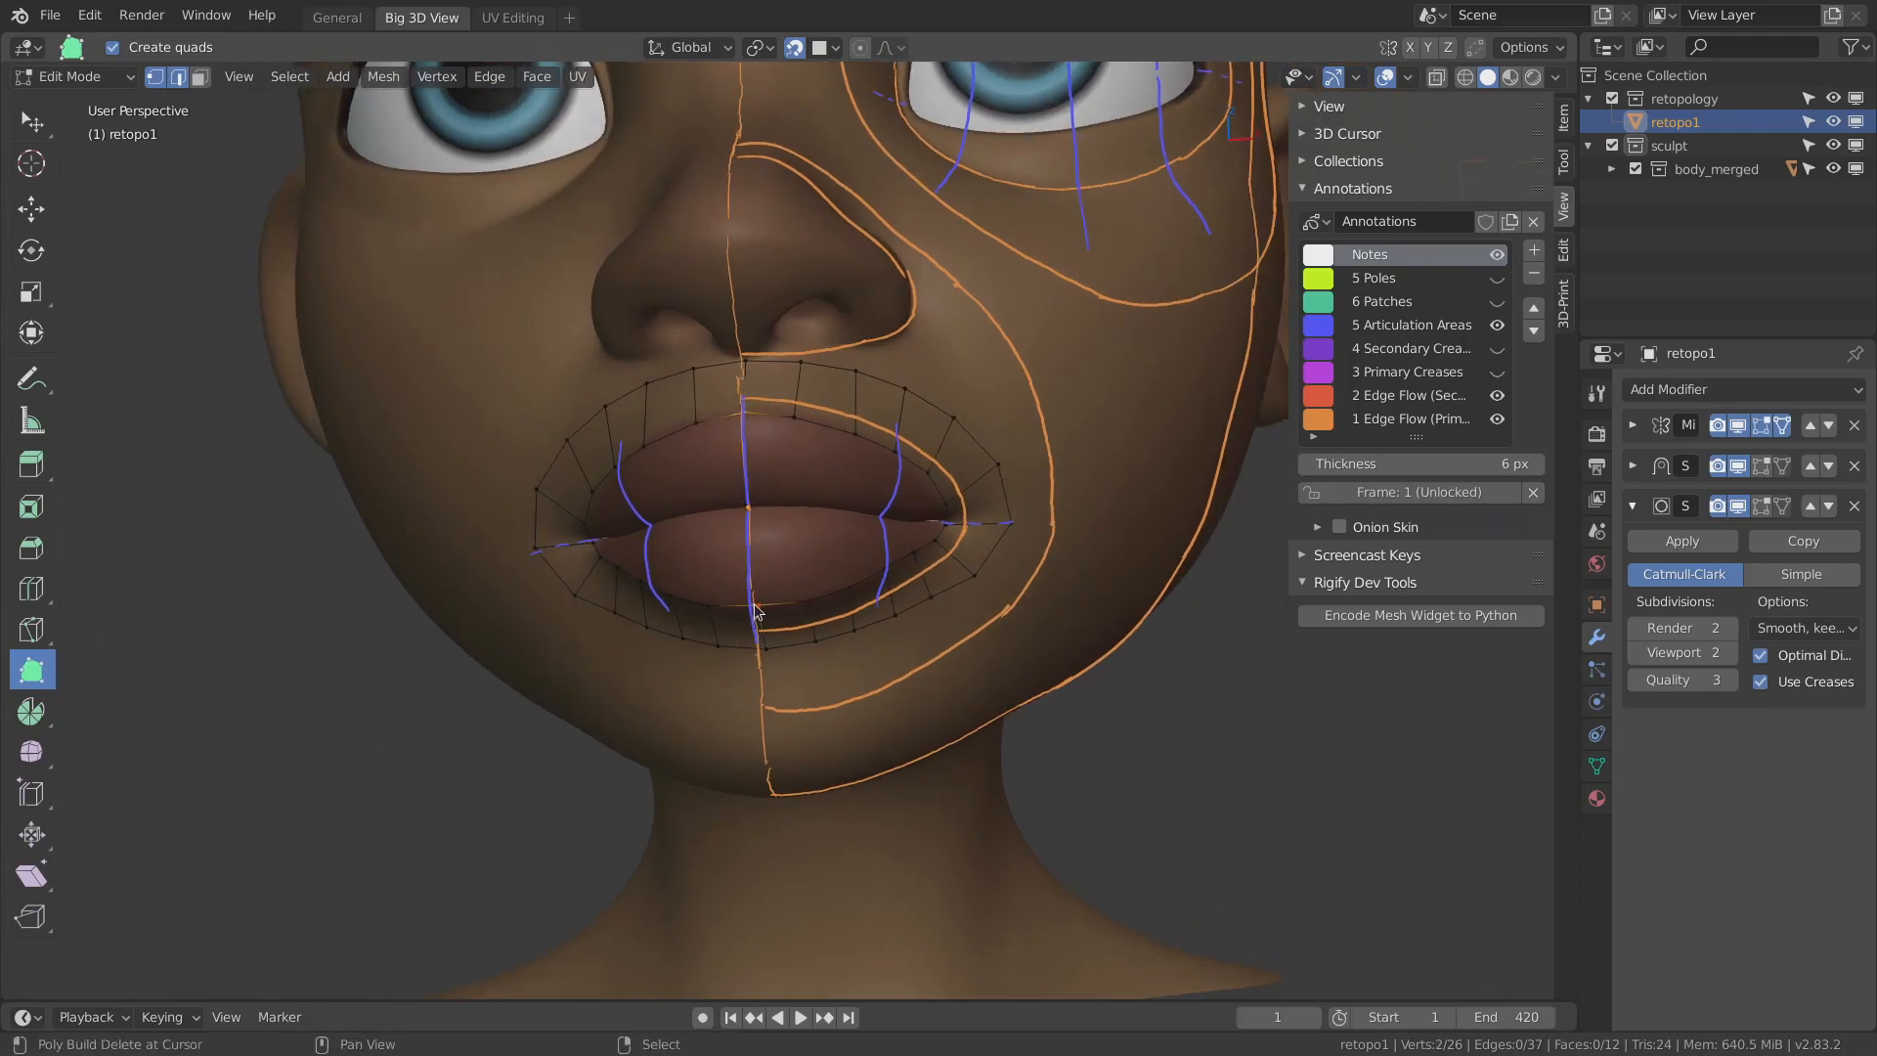
key(q)
click(847, 562)
ctrl+middle_drag(858, 533, 866, 515)
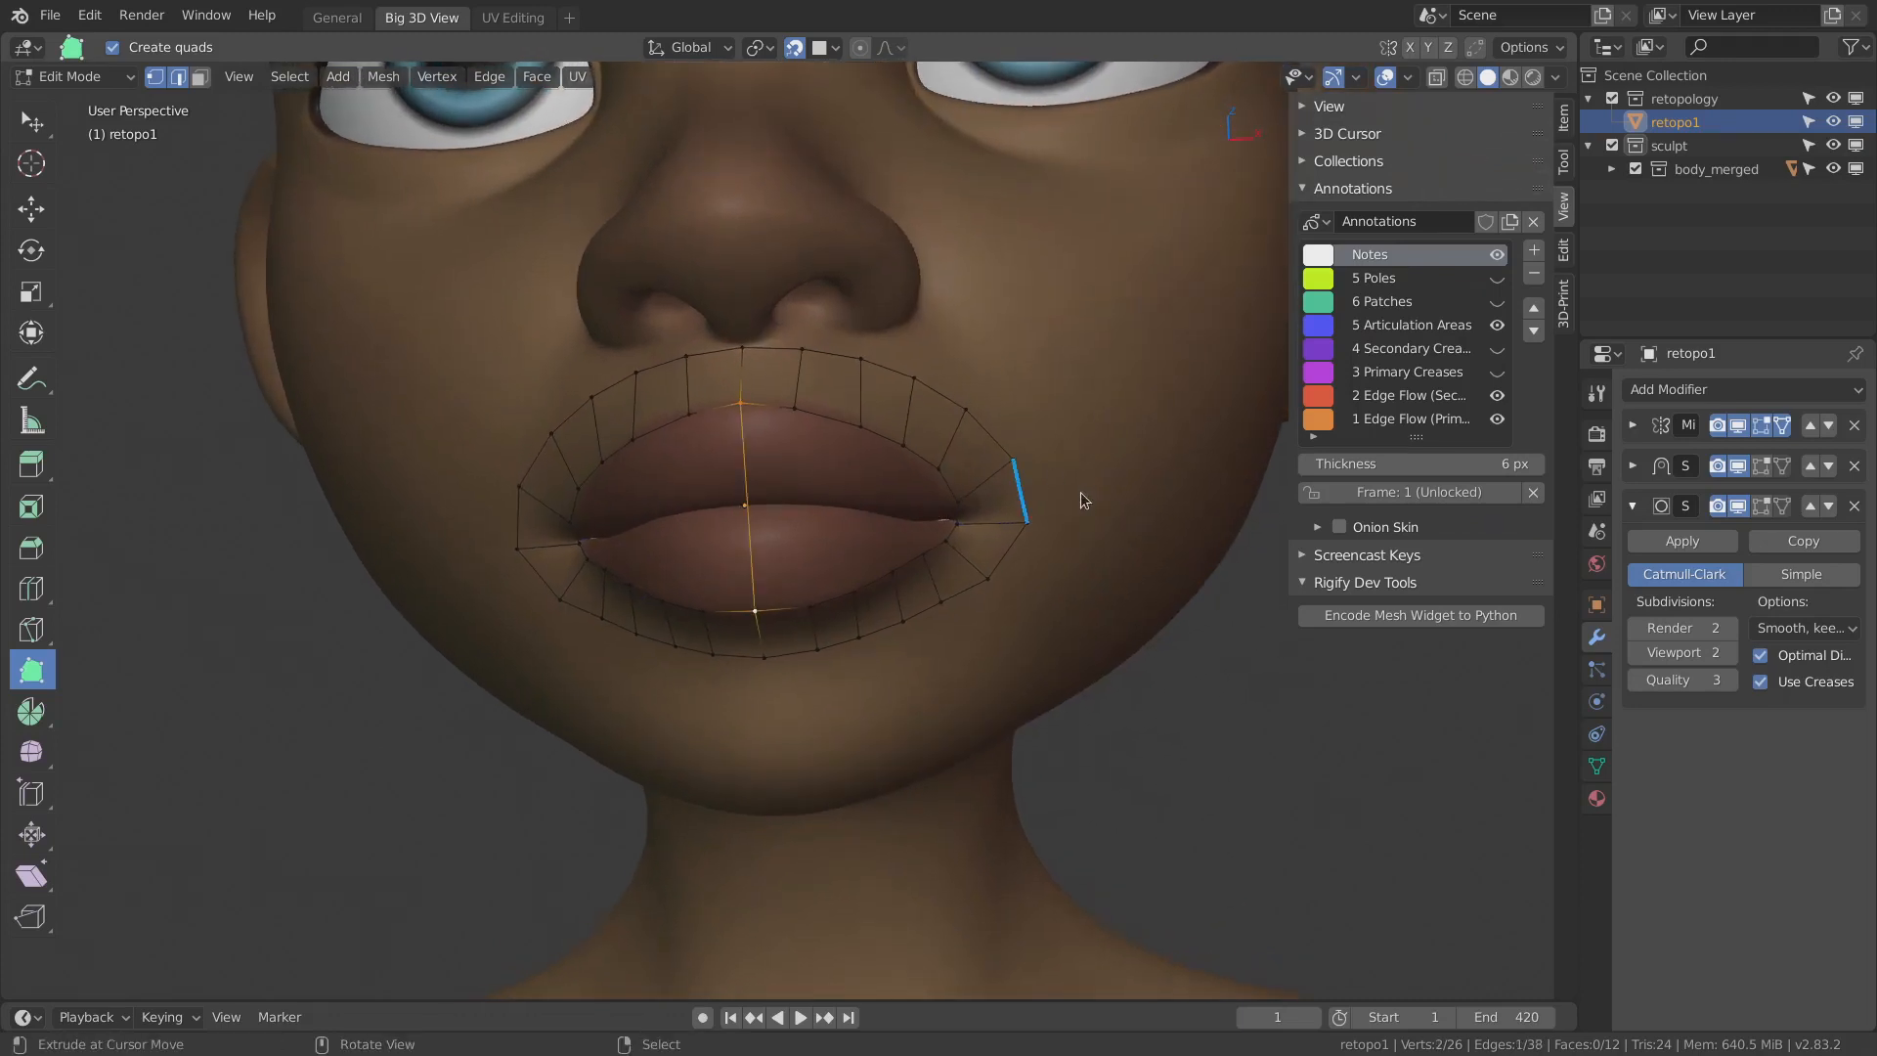
- Fill quads across the lips from the centre edge outward to the mouth corner
middle_drag(1081, 491, 1065, 478)
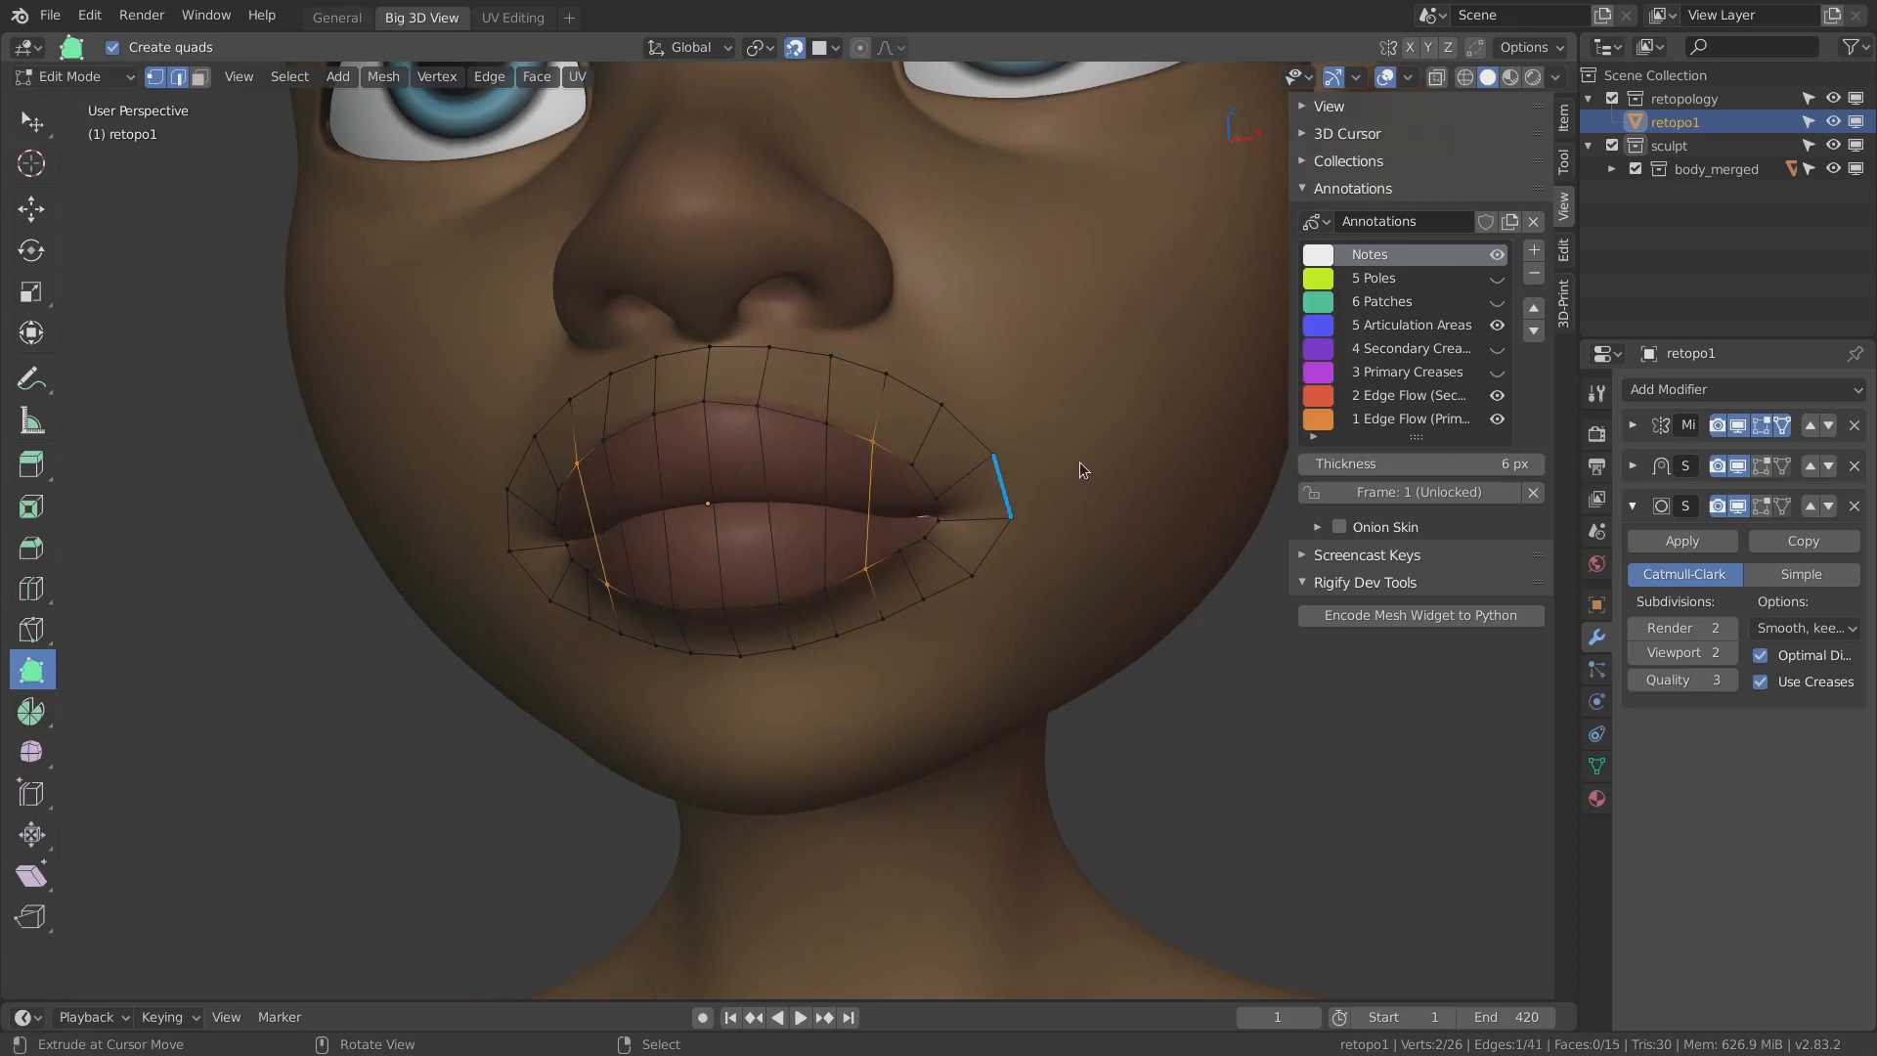
click(984, 545)
scroll(983, 545, up, 2)
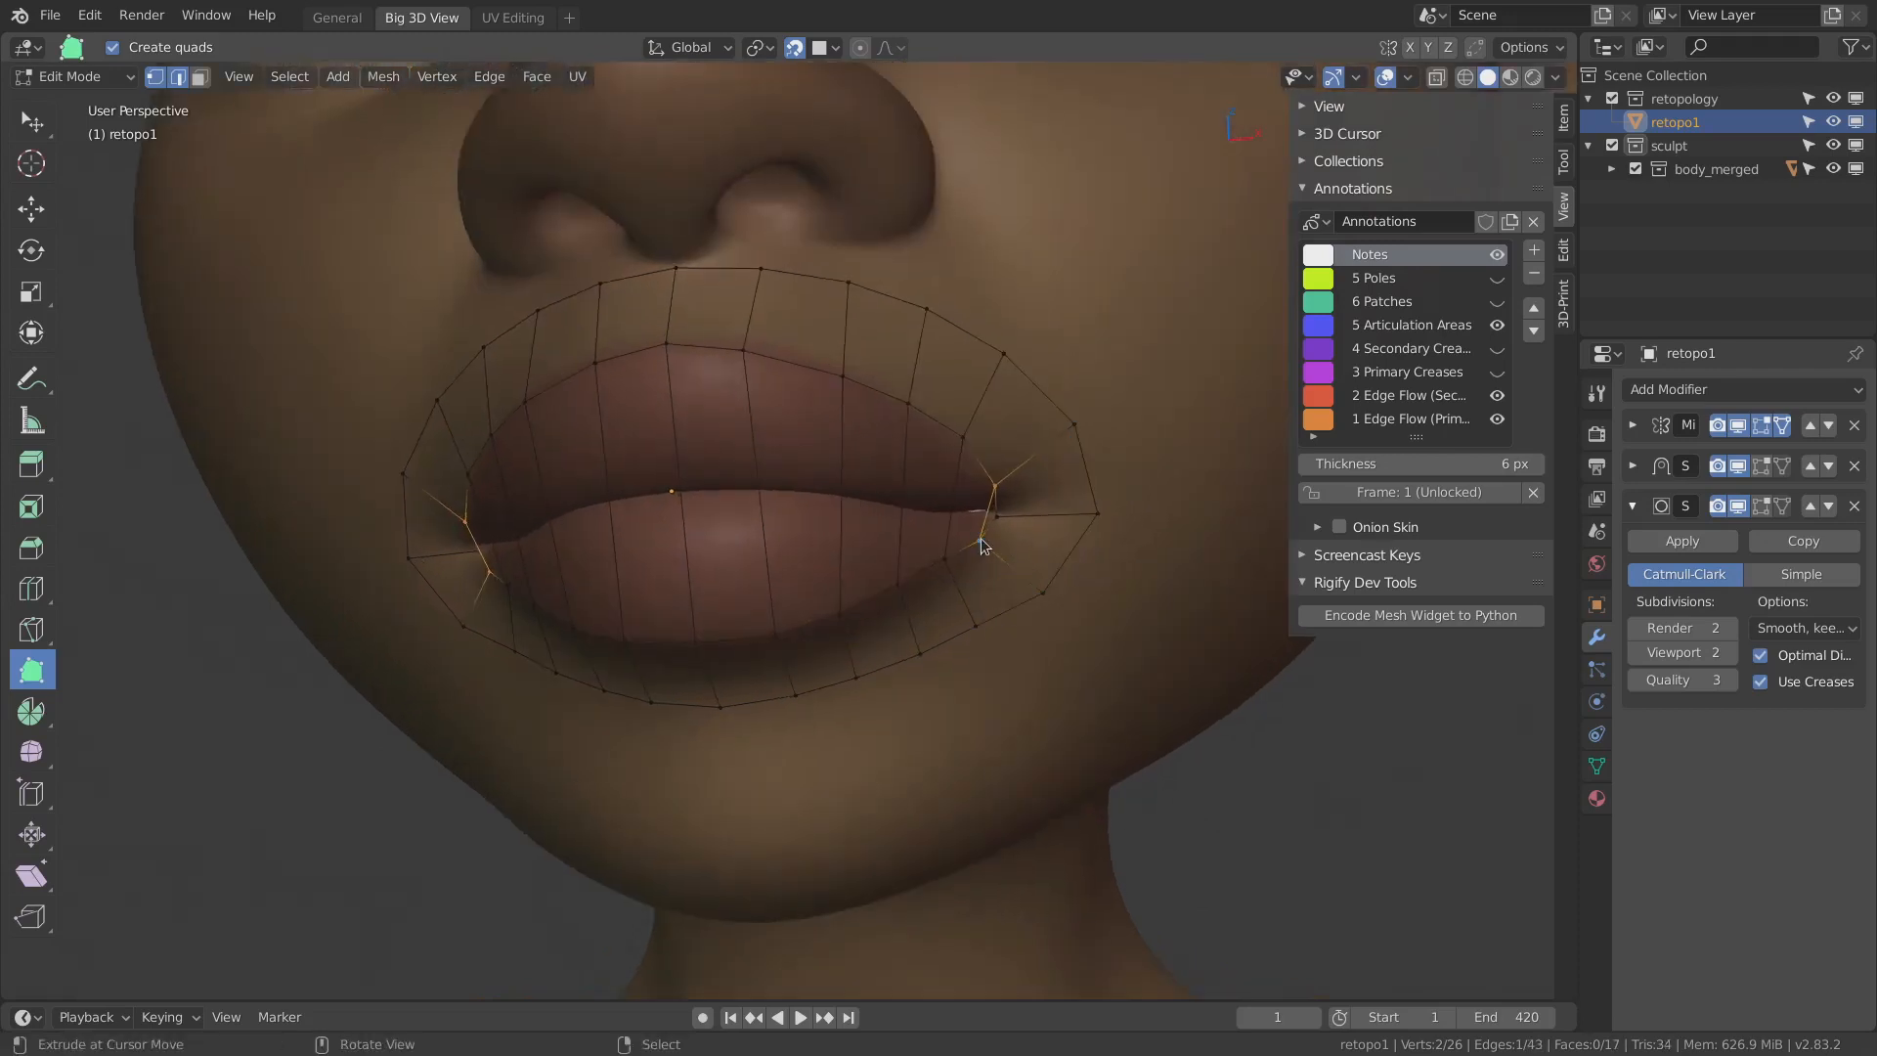
- Deselect everything and add a loop cut along the mouth line through the quads spanning the upper and lower lips
middle_drag(983, 546, 904, 488)
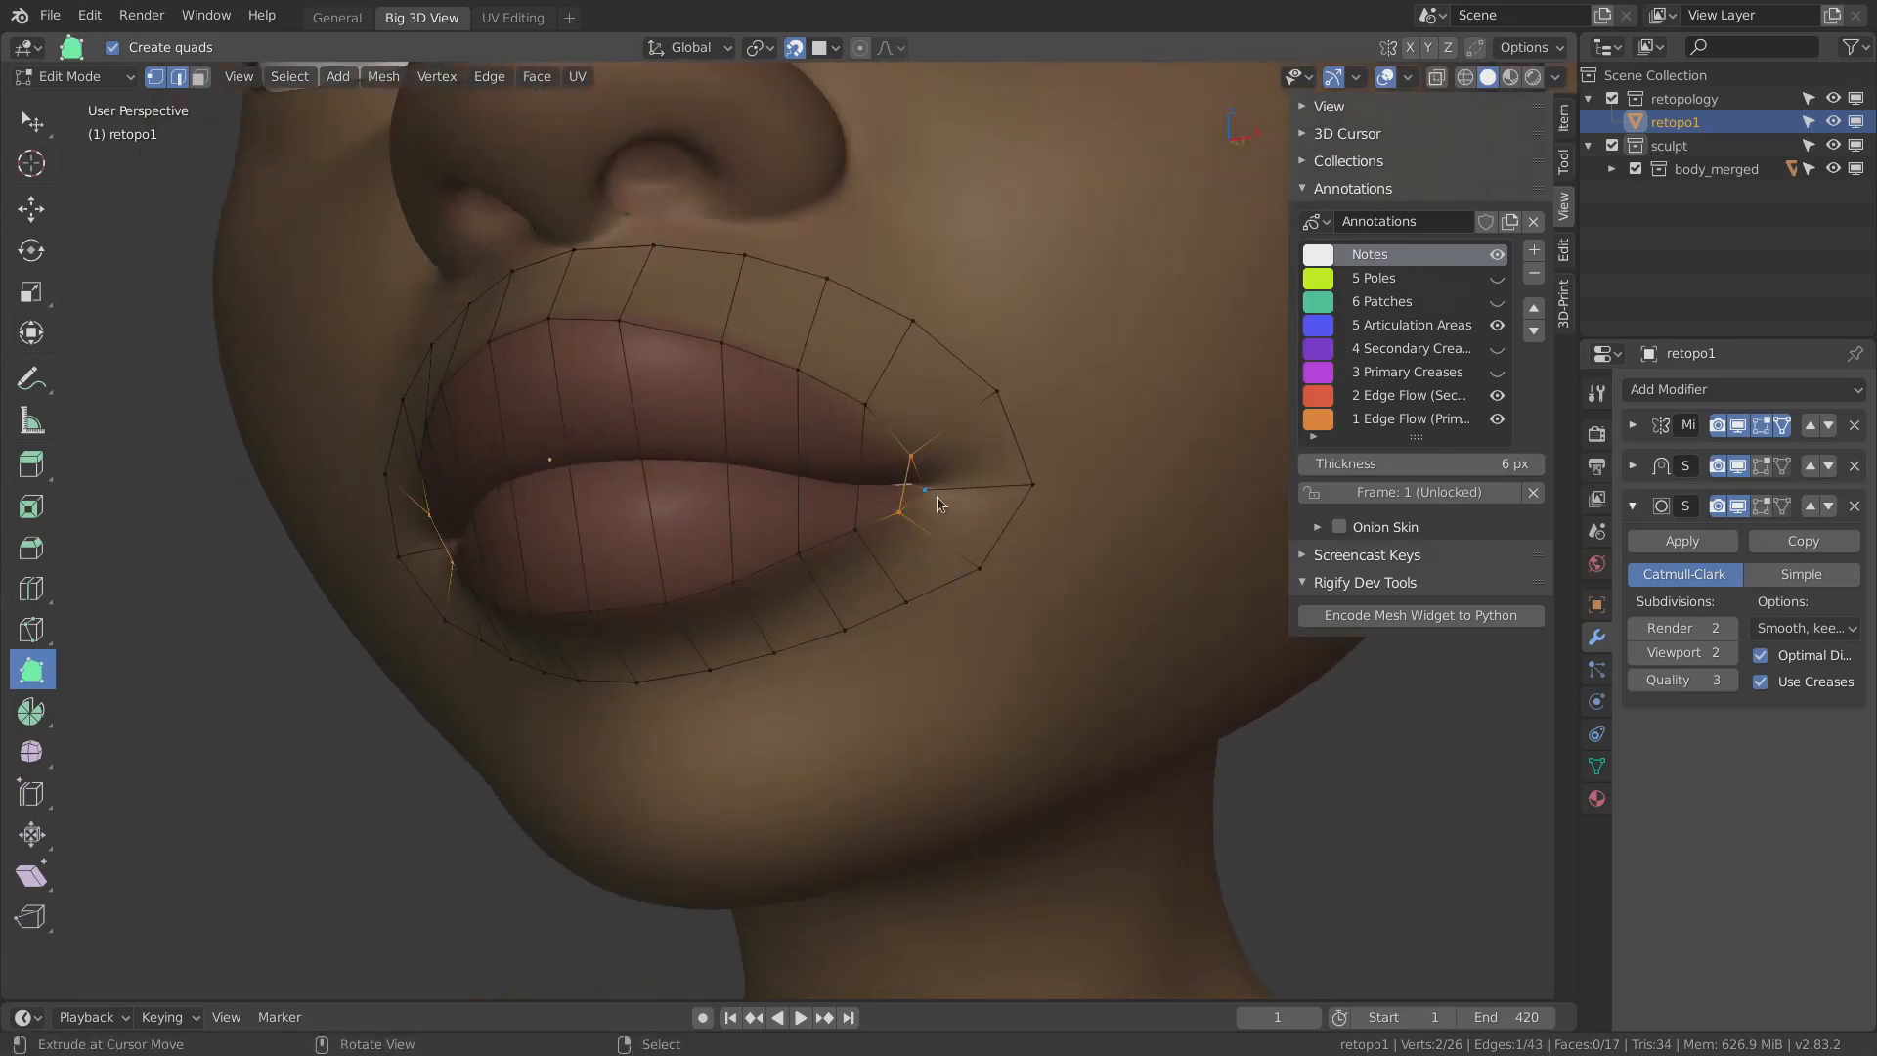
key(alt+a)
middle_drag(803, 468, 819, 462)
key(shift+space)
key(r)
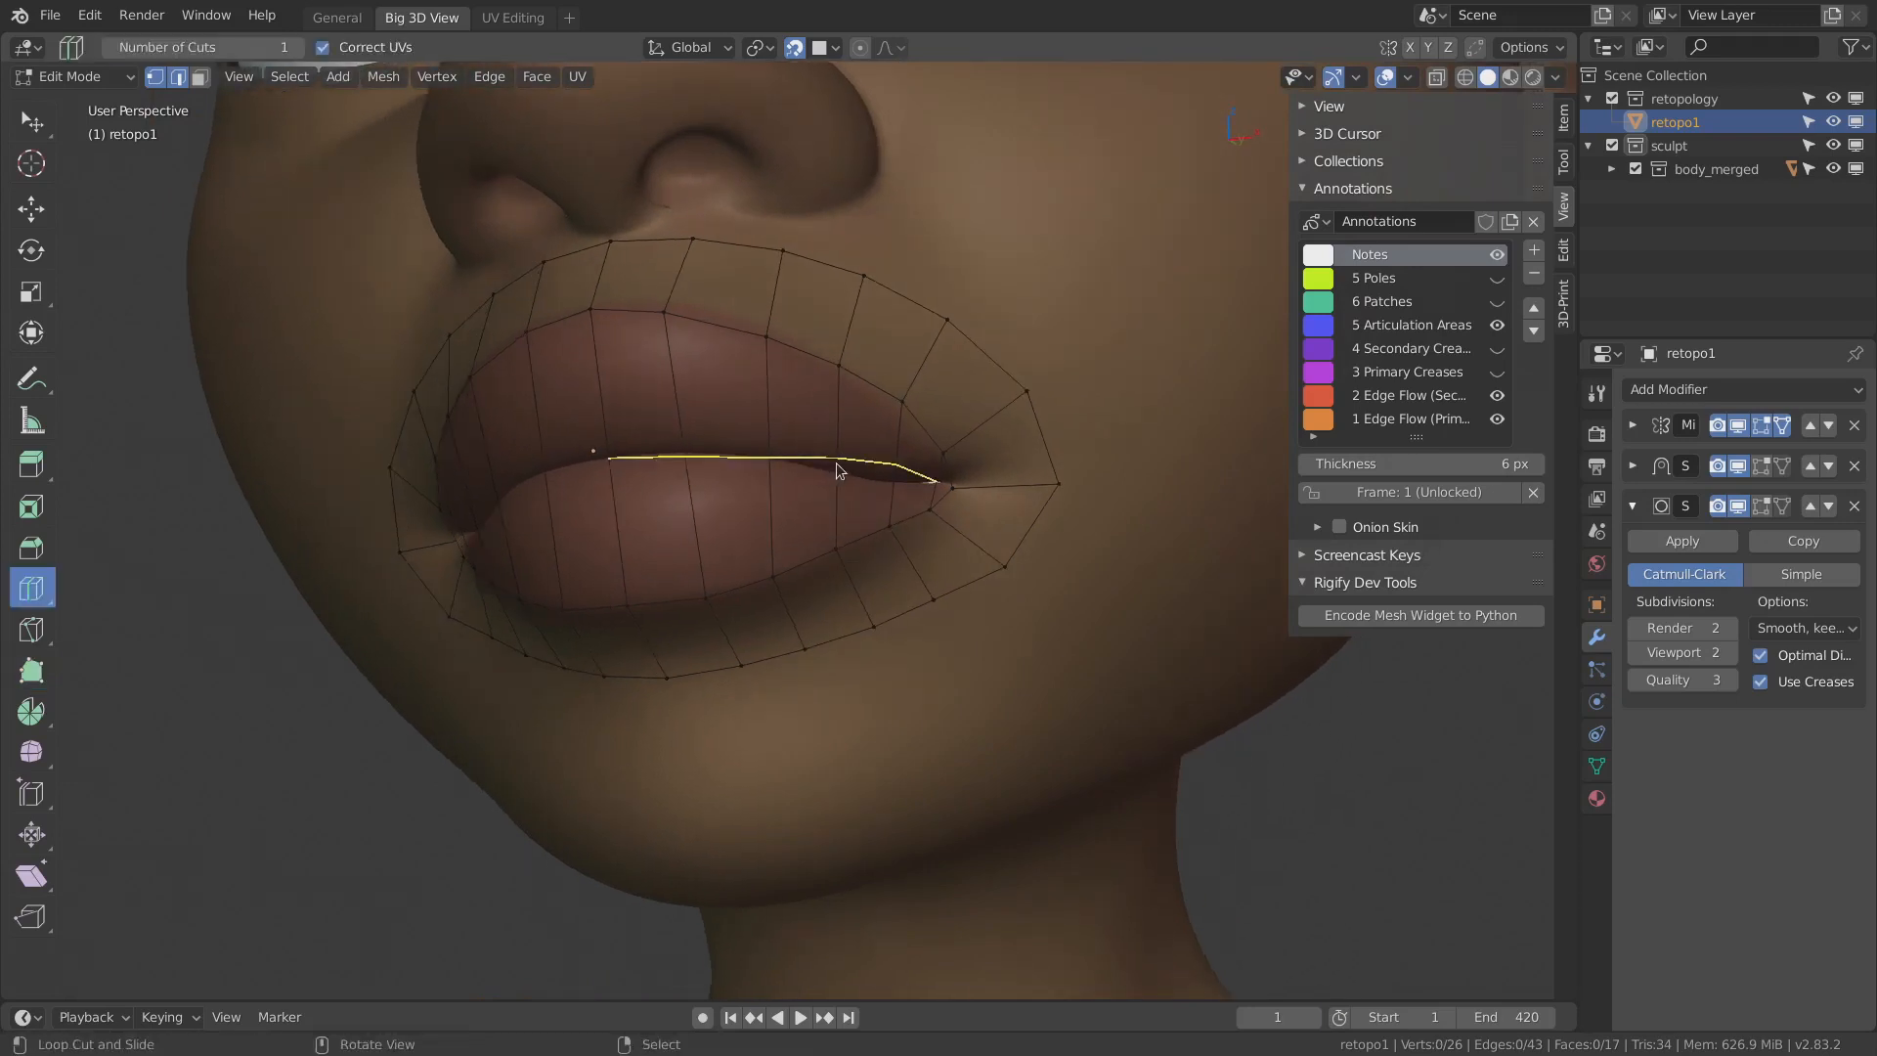
click(836, 461)
right_click(753, 502)
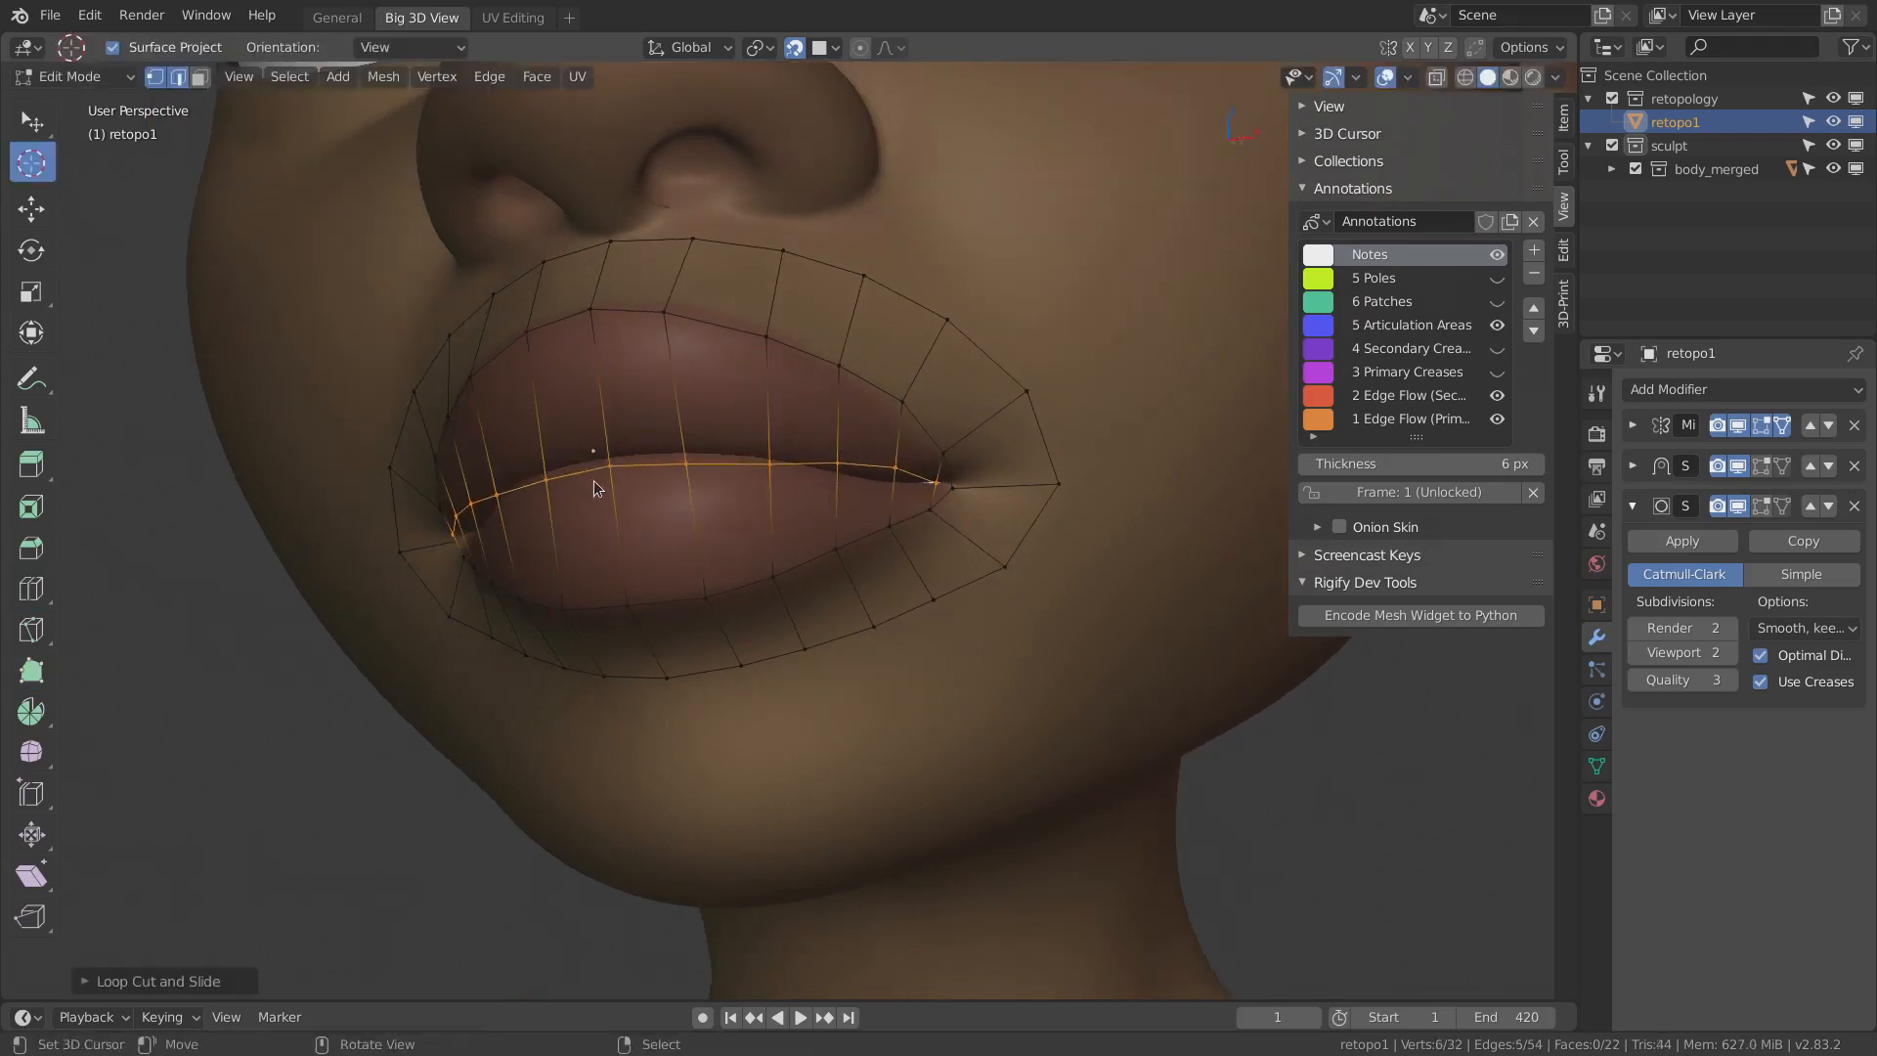
- Use Poly Build to pull the new loop's vertices onto the crease between the lips
key(shift+space)
key(p)
drag(617, 454, 617, 453)
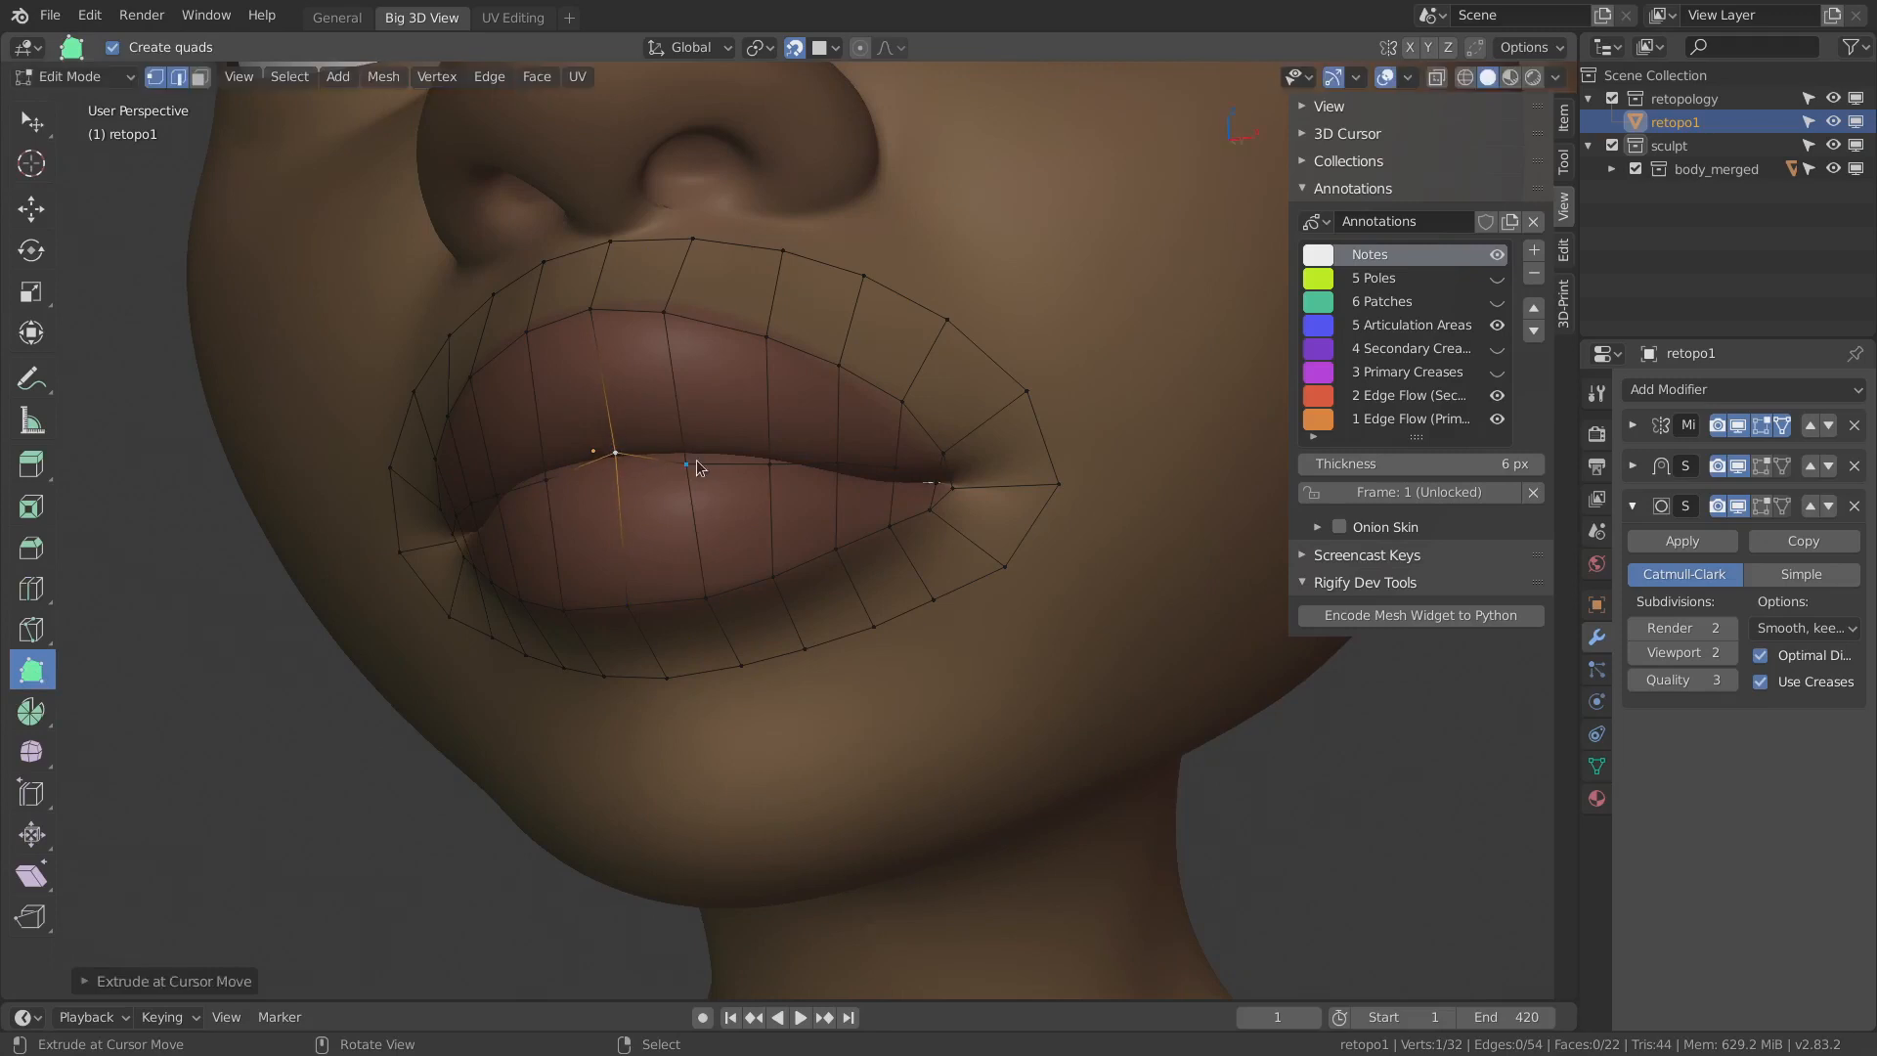
drag(780, 461, 785, 463)
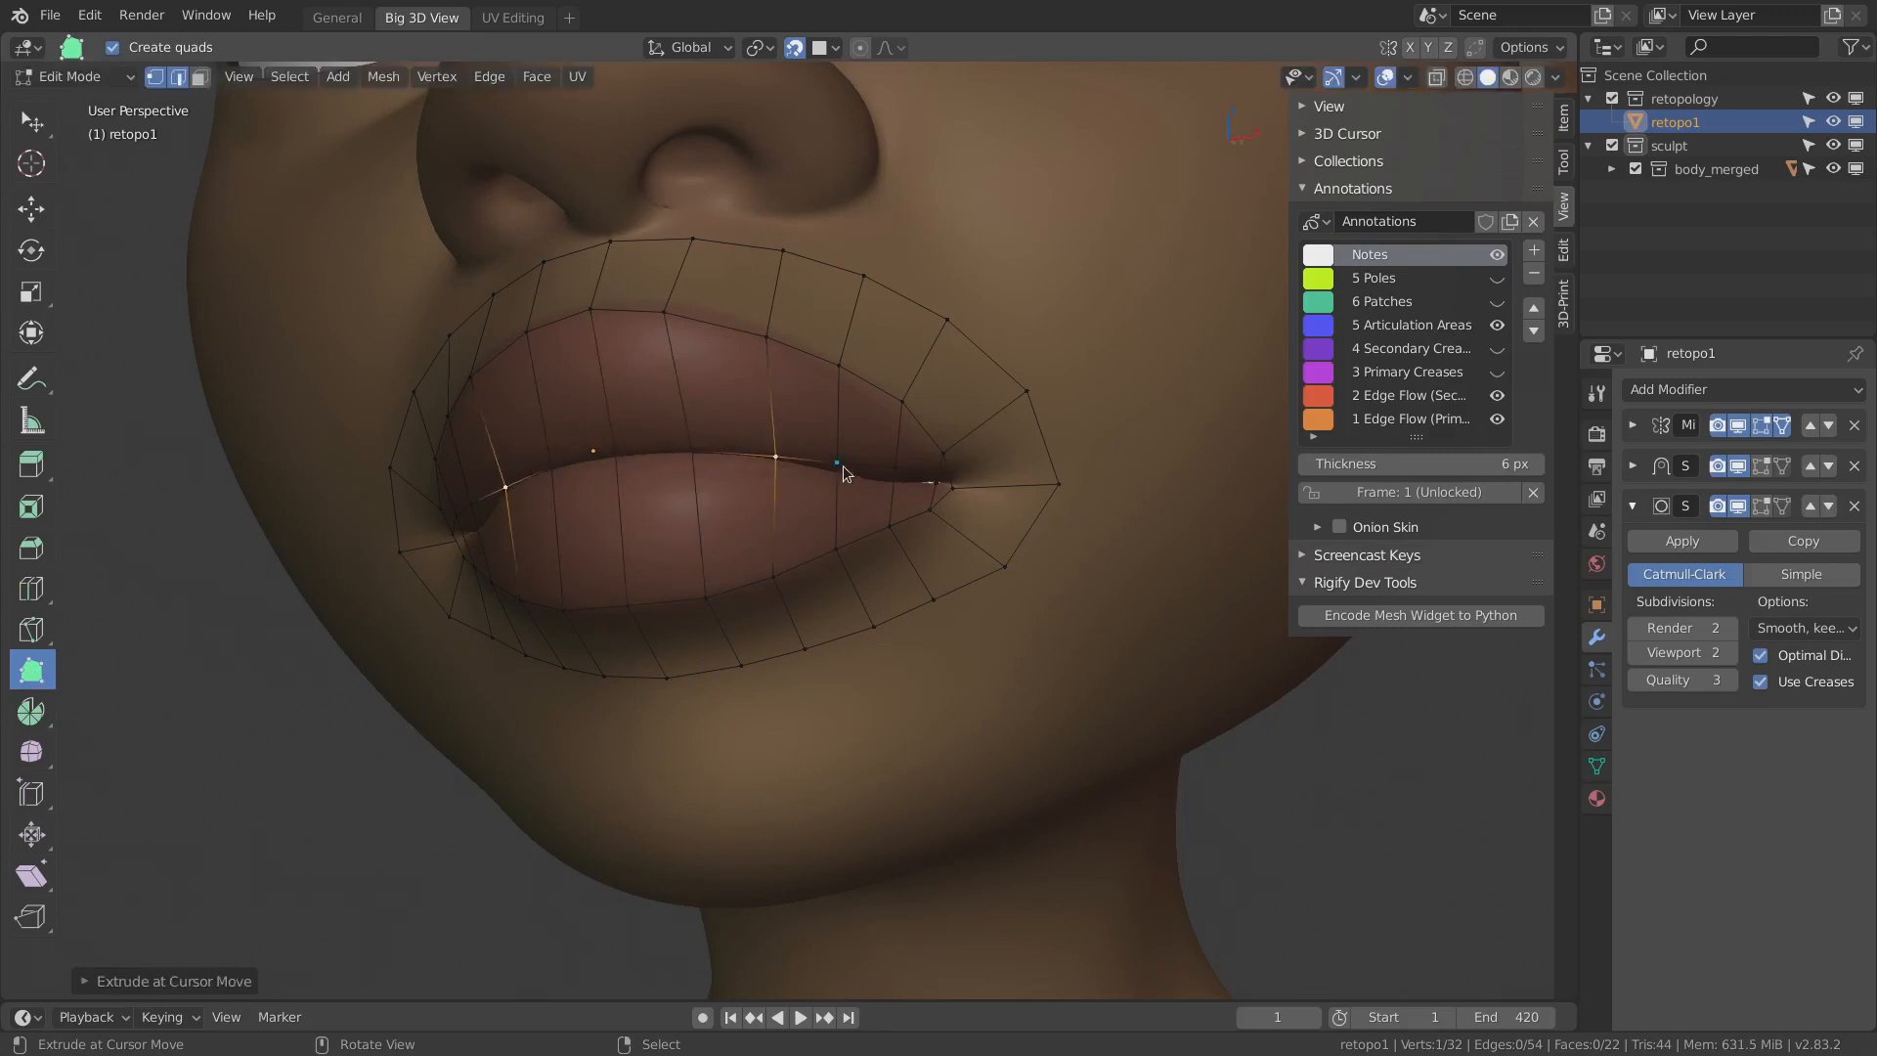
middle_drag(870, 484, 727, 444)
drag(726, 444, 783, 442)
middle_drag(788, 444, 836, 516)
key(shift+space)
key(r)
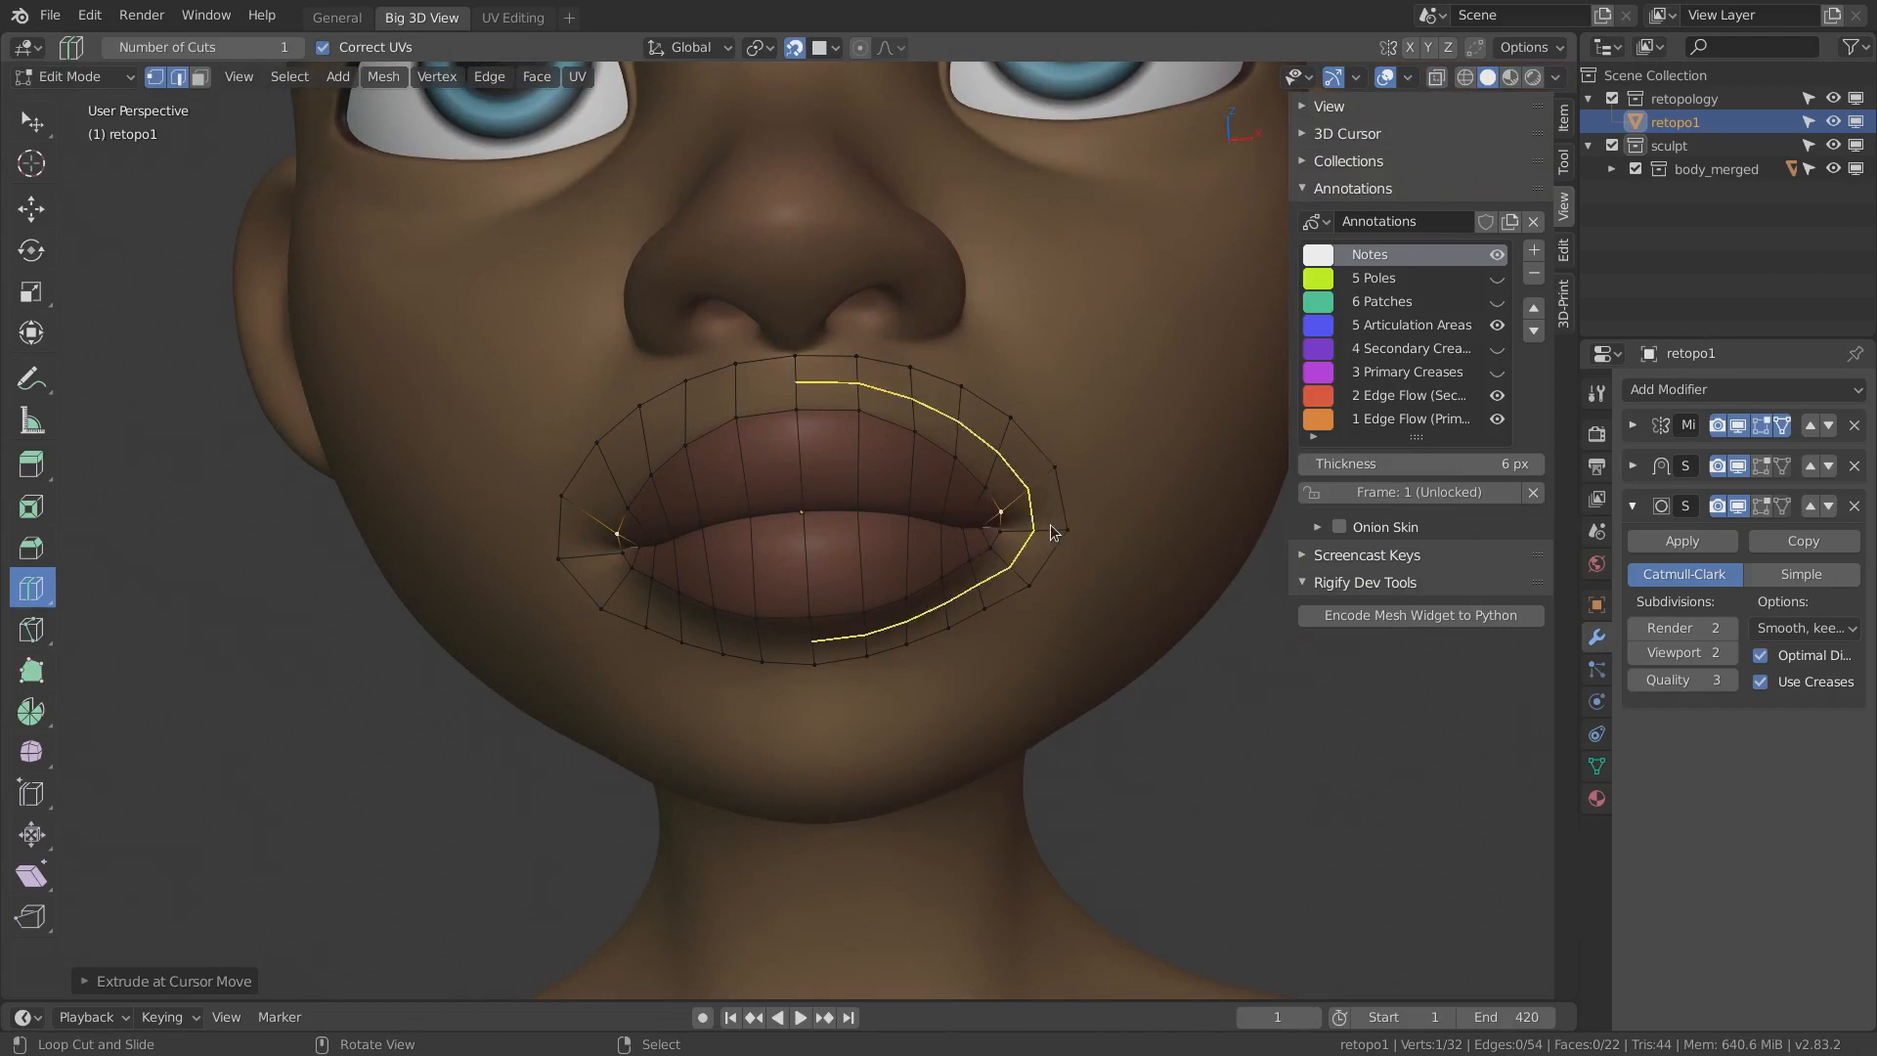
middle_drag(1043, 443, 963, 442)
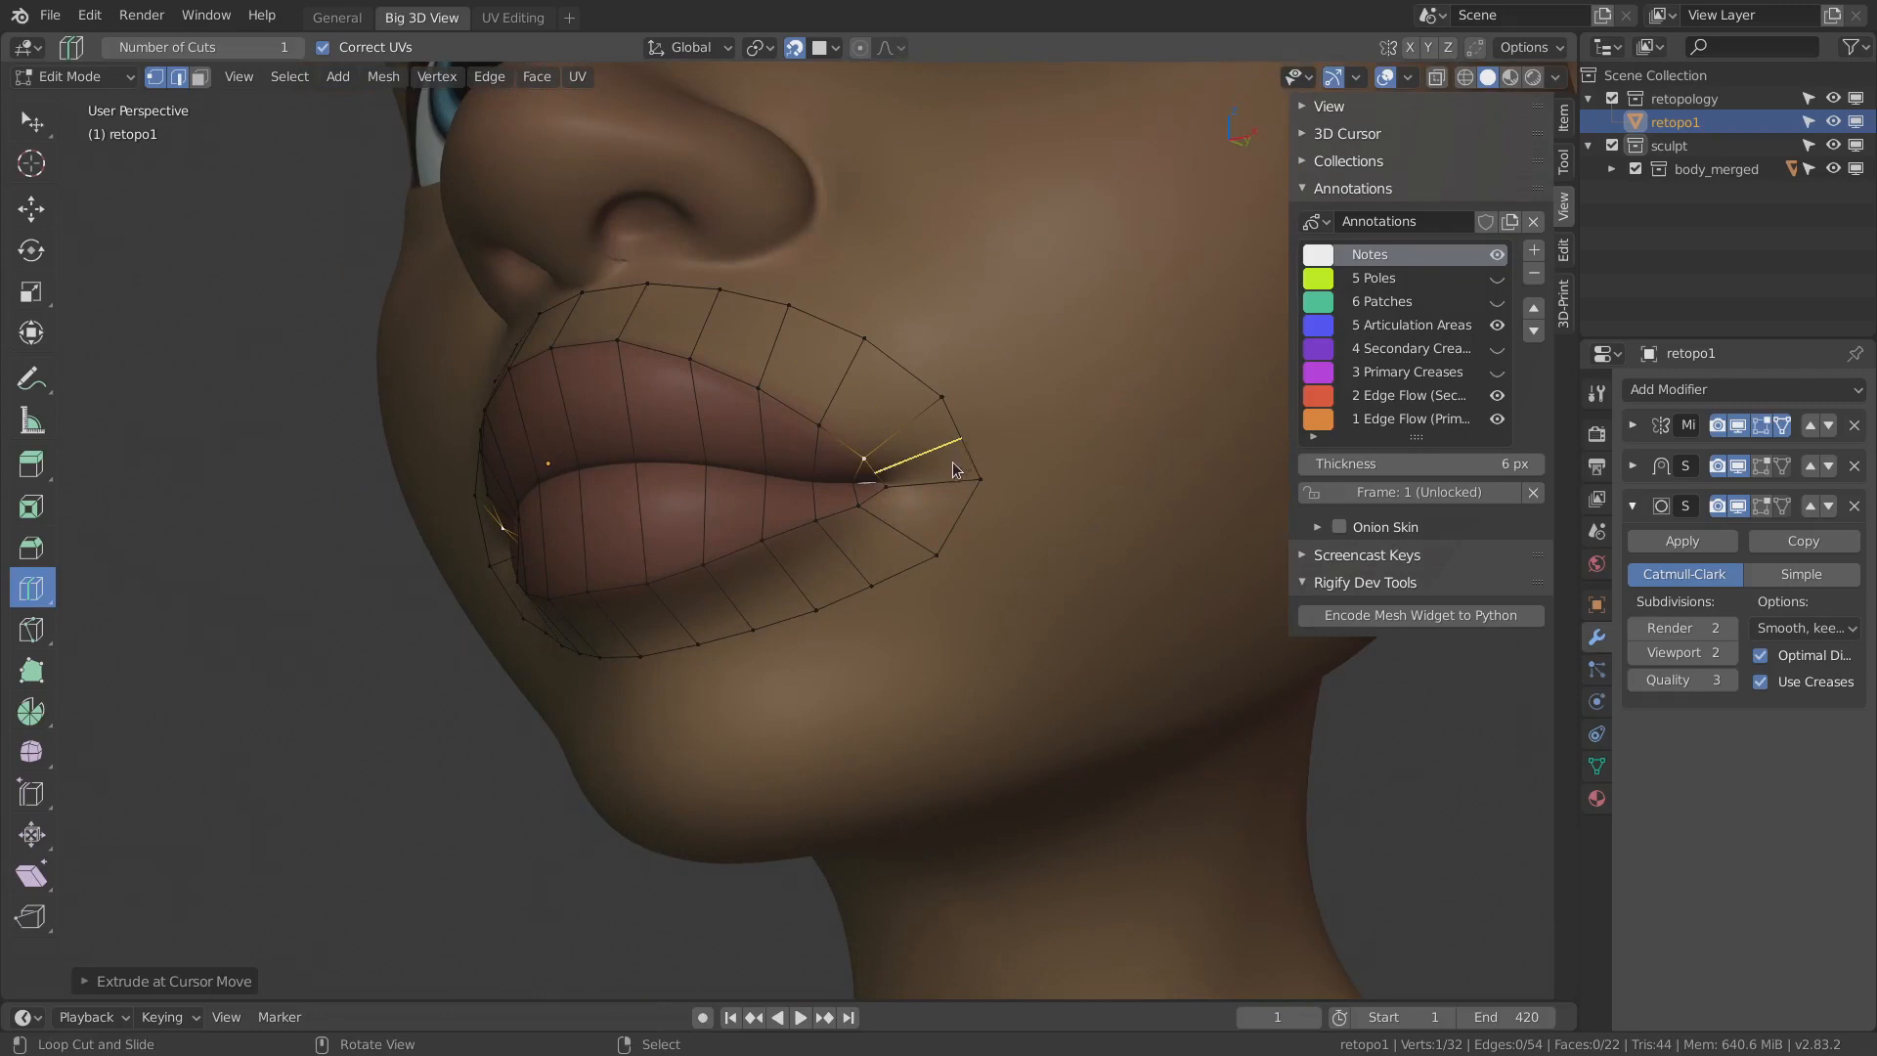
key(shift+space)
key(space)
- Draw a separate quad on the cheek beside the mouth corner and extrude it upward toward the side of the nose
middle_drag(936, 465, 1015, 456)
scroll(995, 532, down, 4)
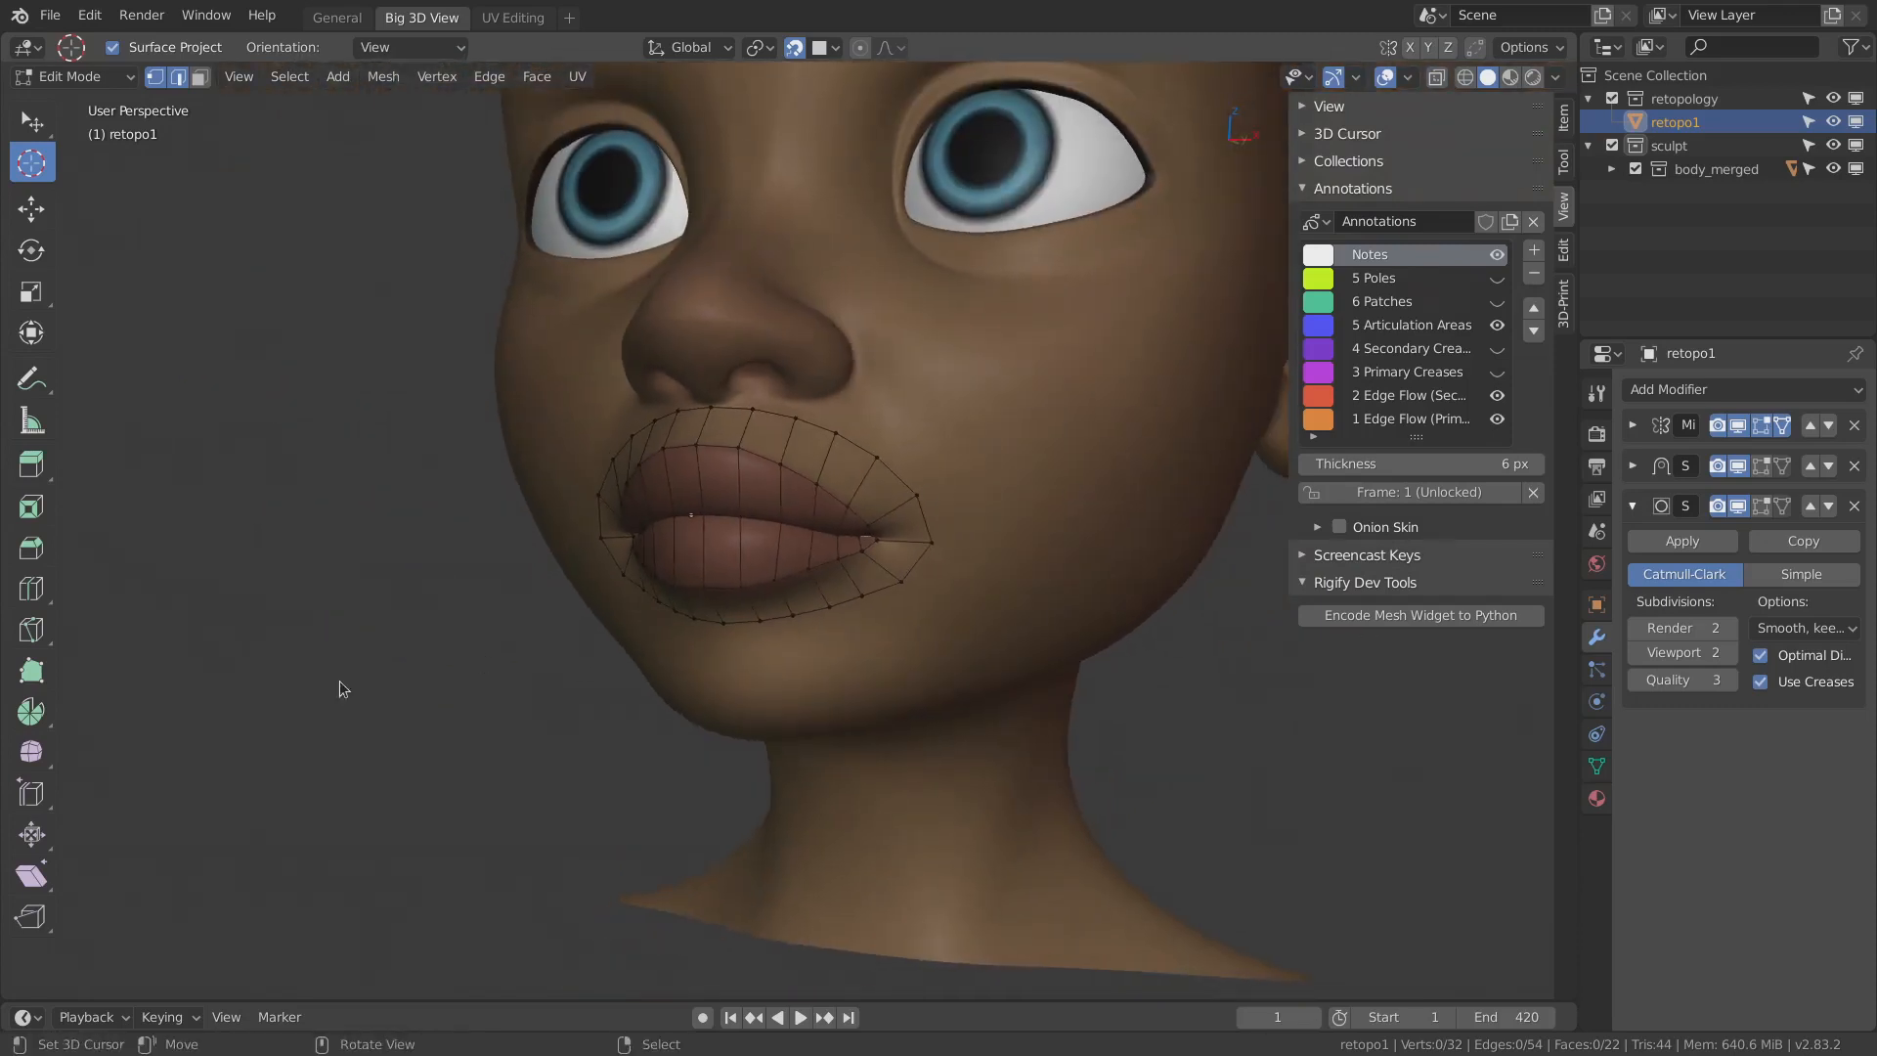
middle_drag(339, 689, 245, 674)
click(31, 670)
mouse_move(880, 547)
mouse_down()
mouse_move(988, 526)
mouse_move(911, 543)
mouse_up()
drag(891, 497, 956, 452)
middle_drag(947, 494, 870, 426)
key(shift+space)
ctrl+click(871, 426)
ctrl+click(814, 348)
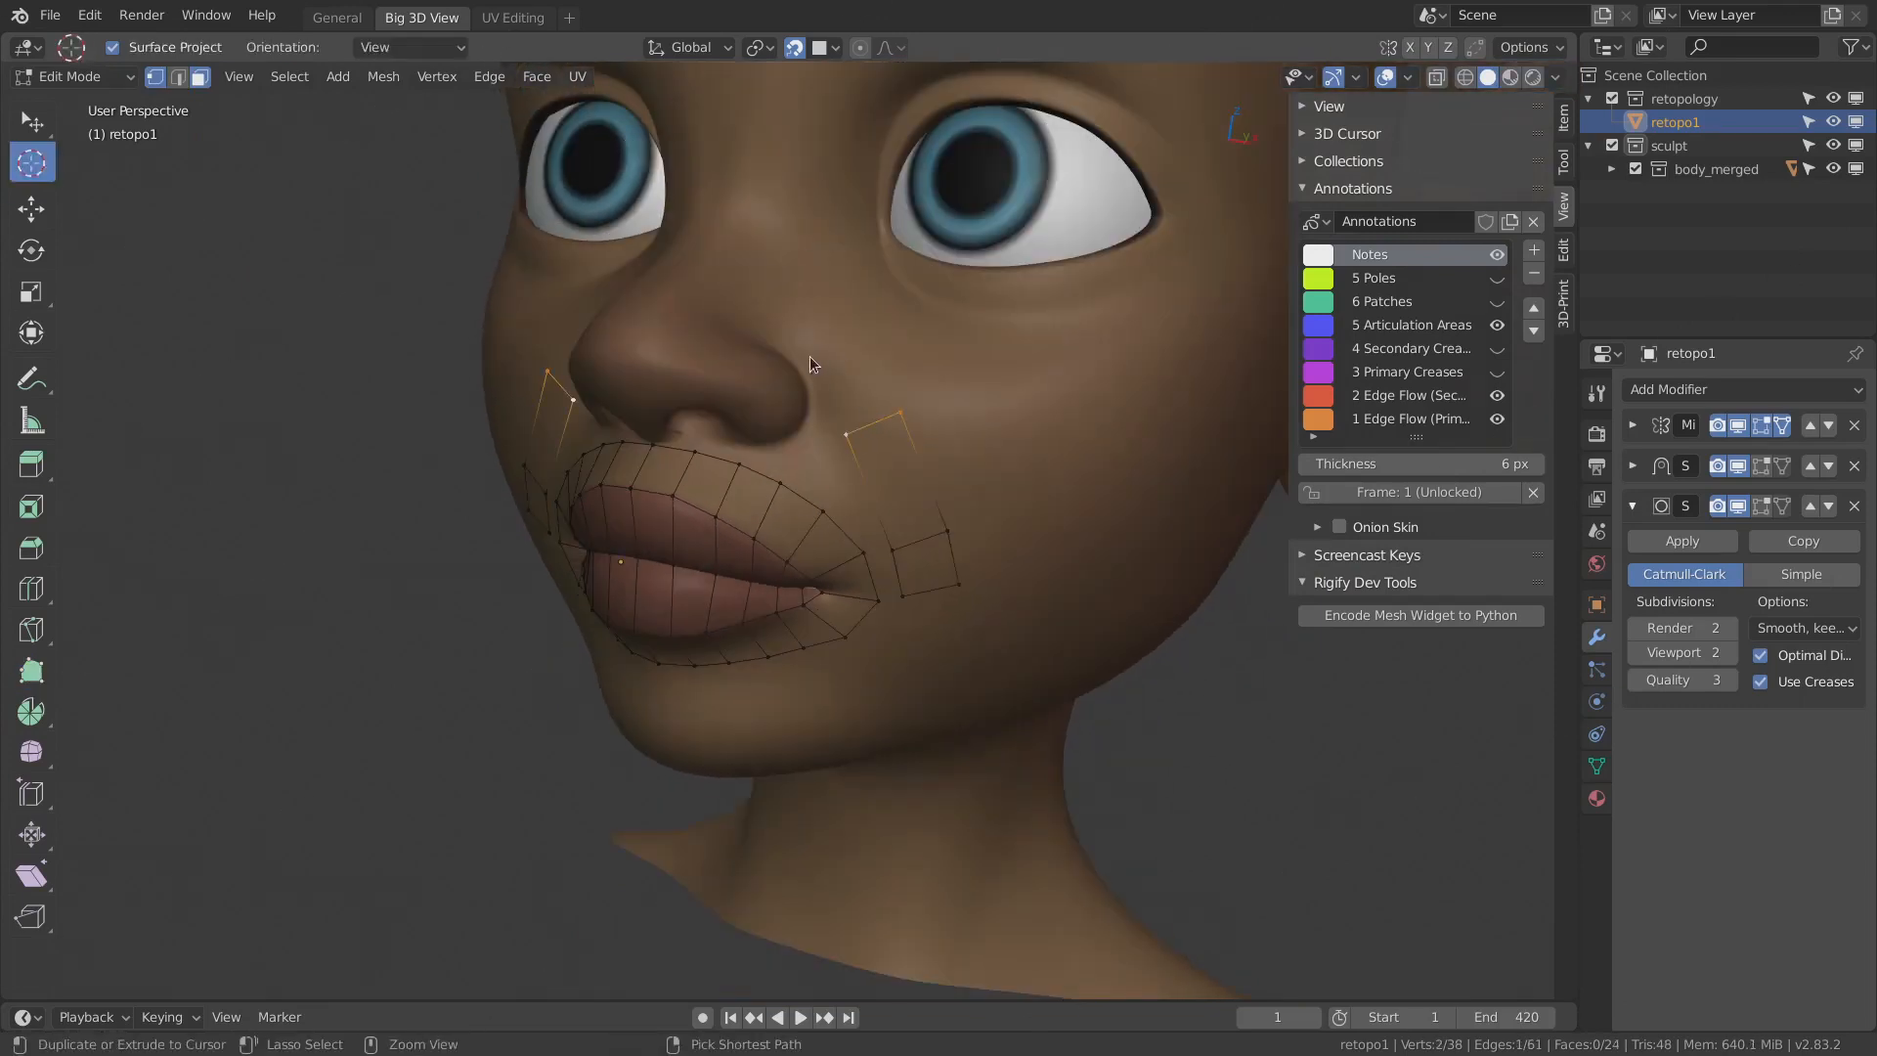
- Continue the quad strip up the cheek and over the nose bridge, then adjust the vertices at its cheek end
middle_drag(817, 350, 861, 520)
ctrl+click(835, 508)
key(ctrl+z)
key(ctrl+z)
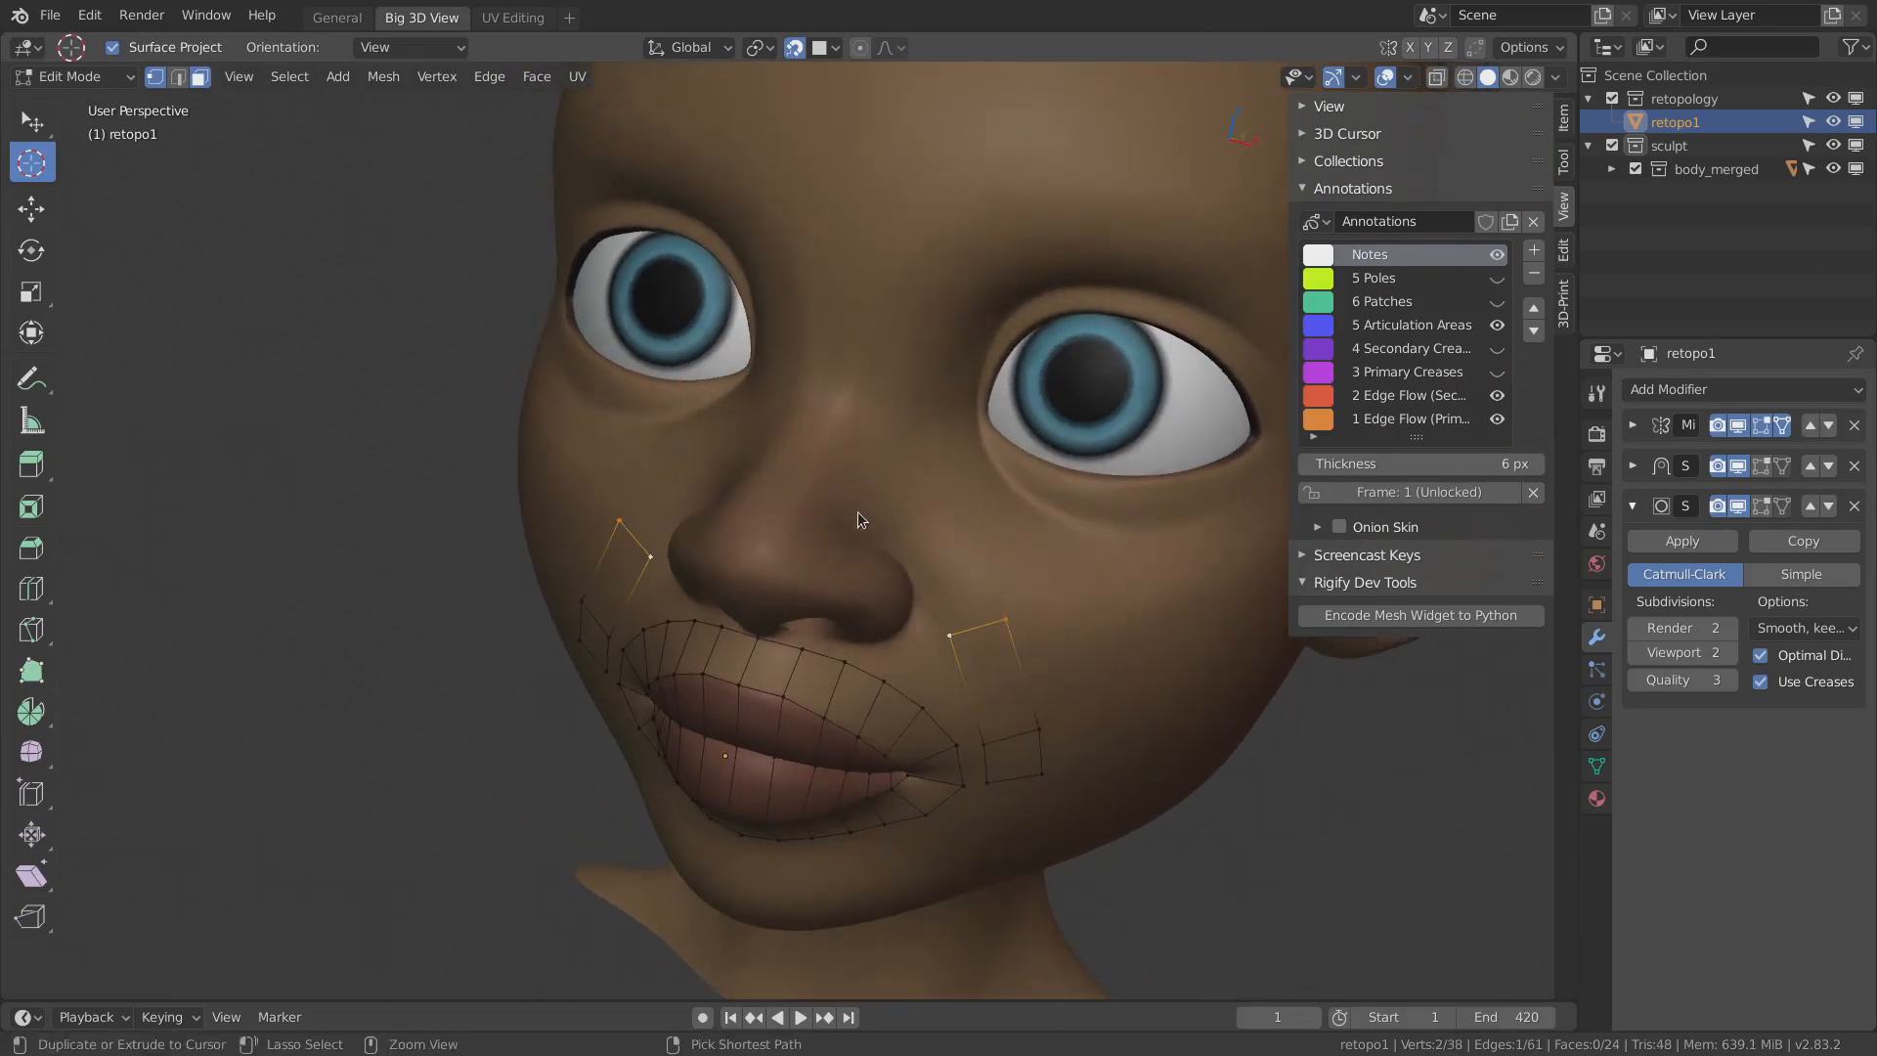
key(ctrl+z)
drag(30, 463, 190, 610)
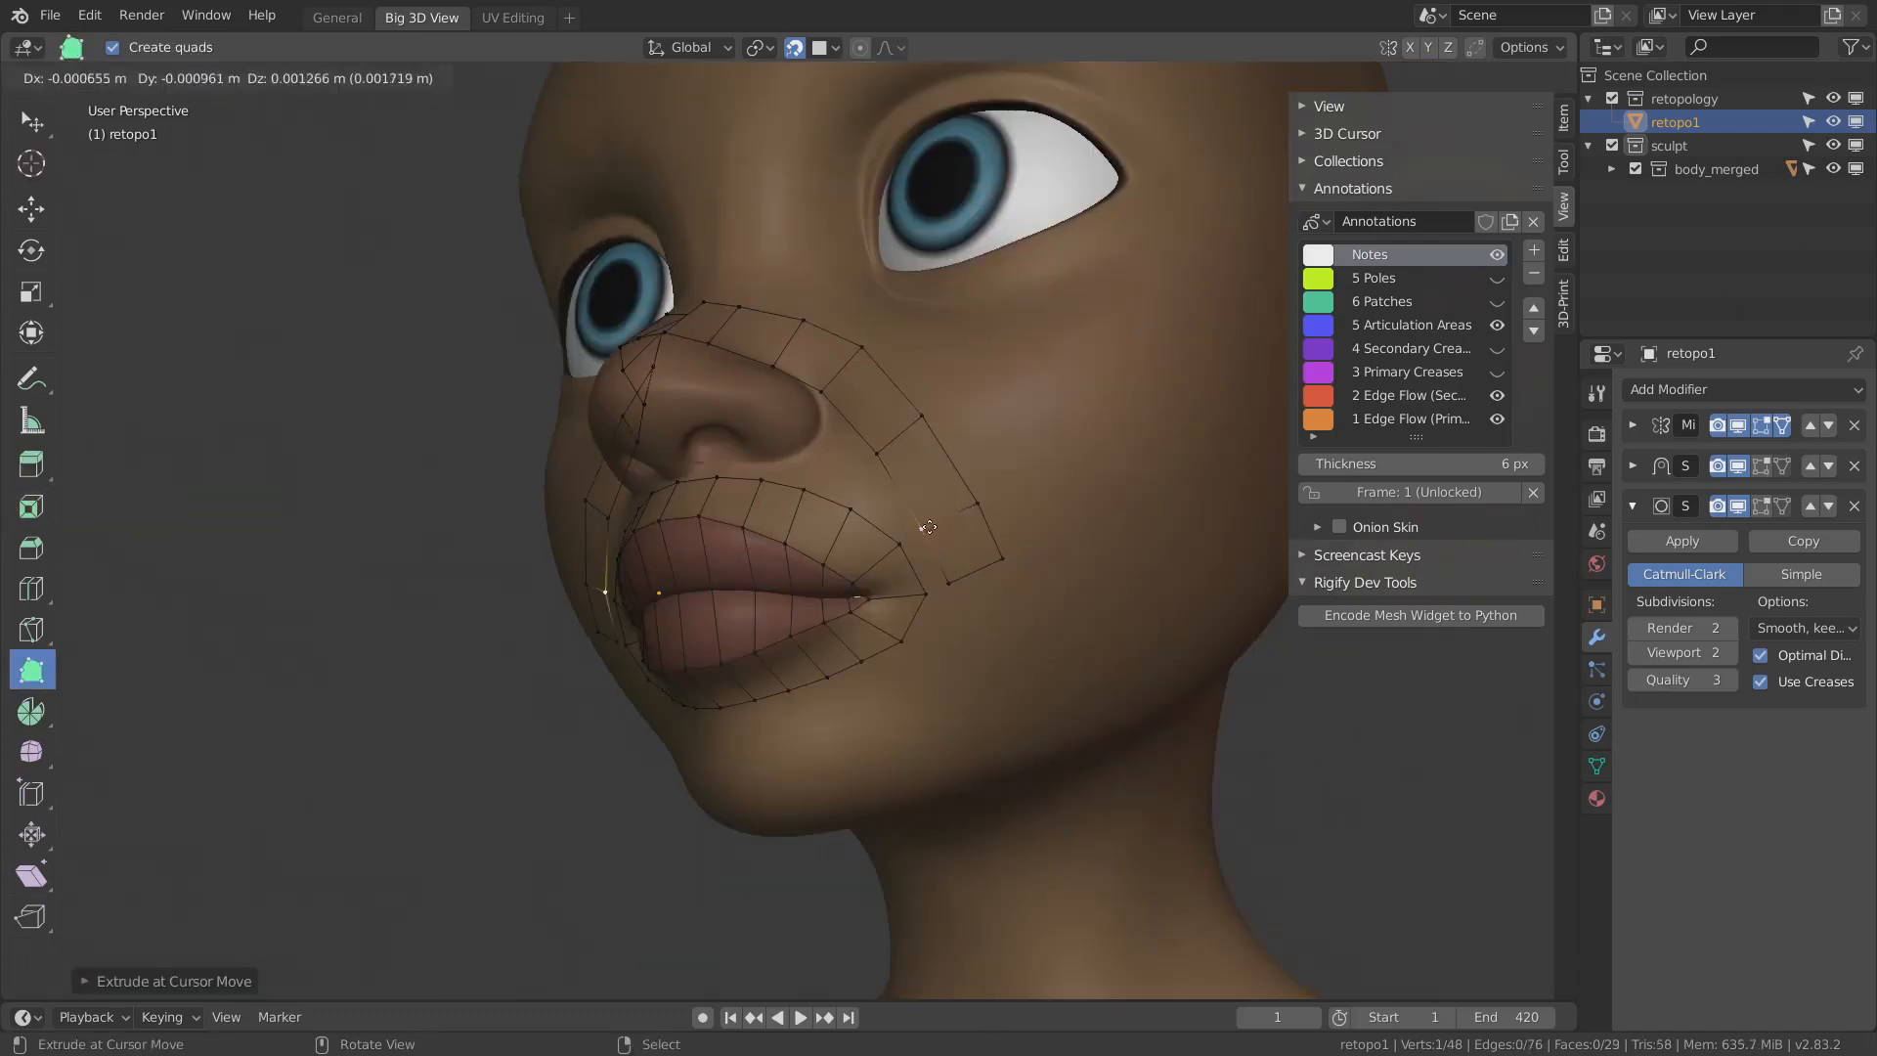
drag(928, 527, 1002, 571)
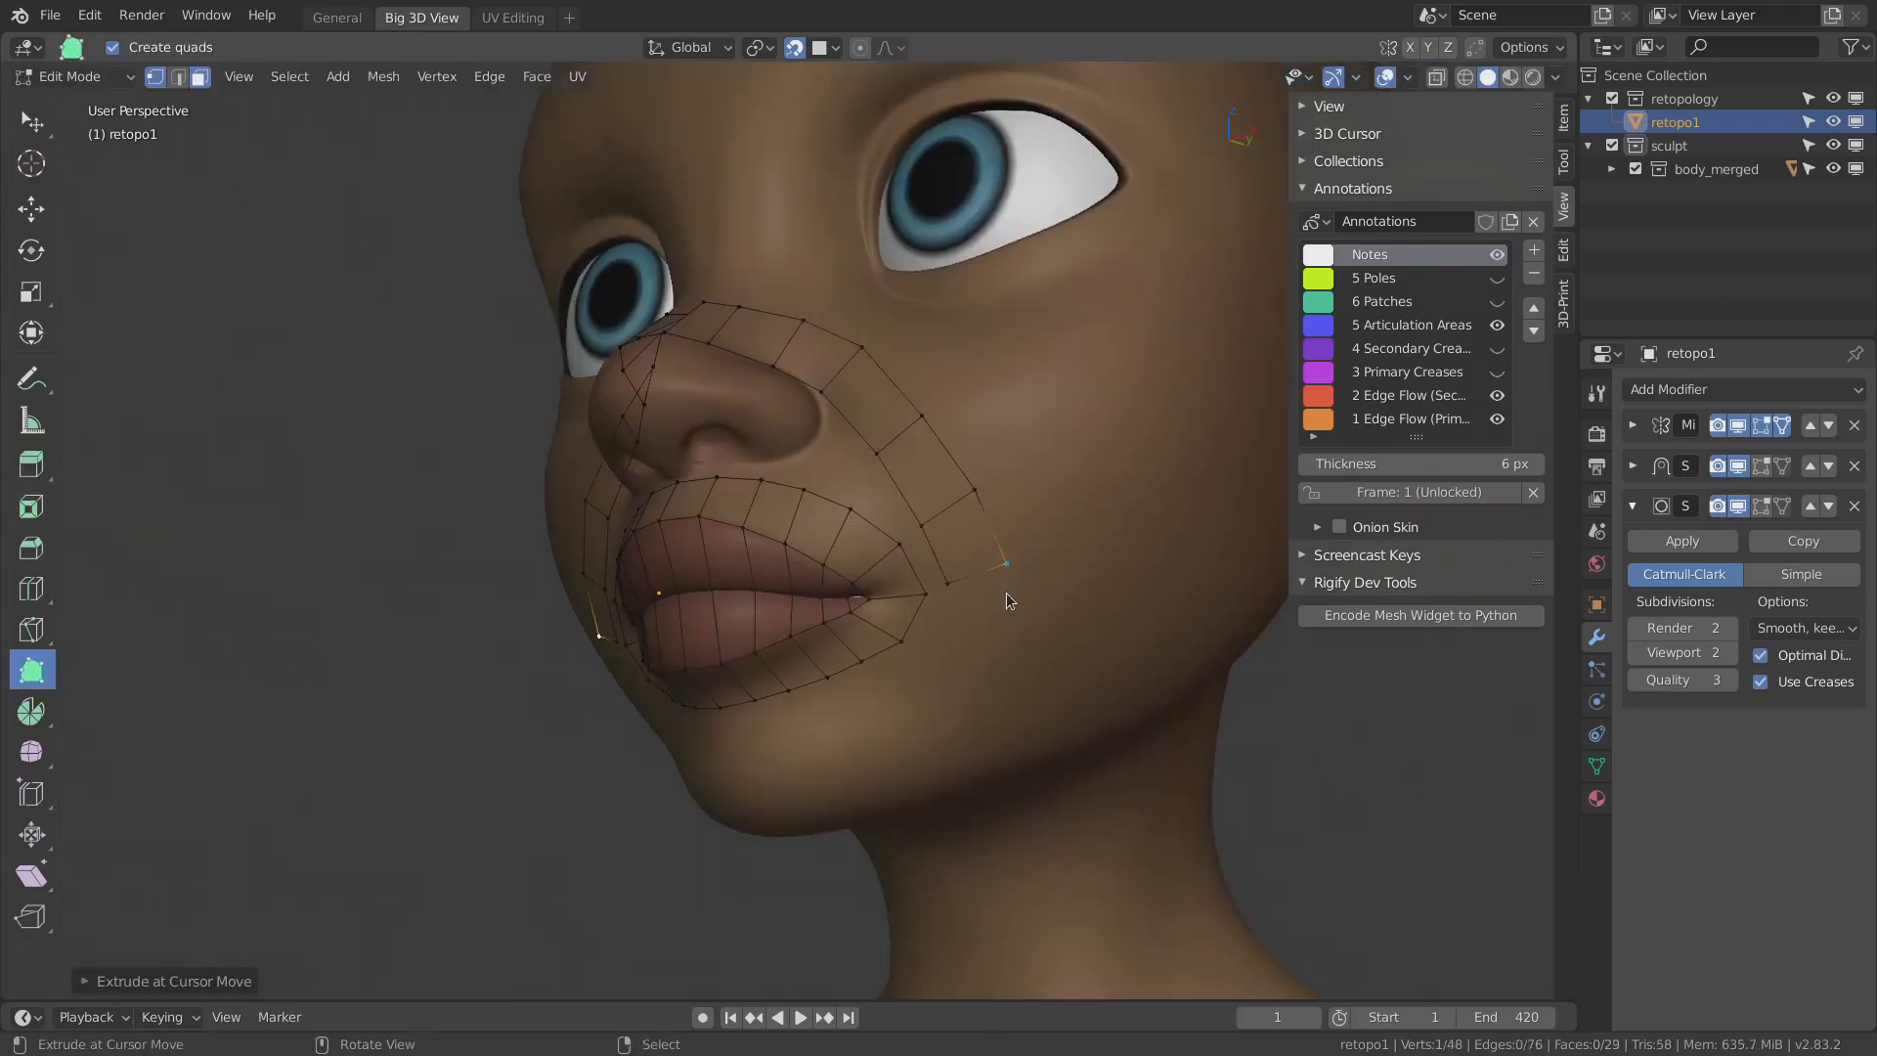
- Extrude the strip's lower end down around the mouth corner and across the chin to the centreline
shift+middle_drag(1009, 589, 905, 544)
key(shift+space)
key(space)
shift+right_click(867, 524)
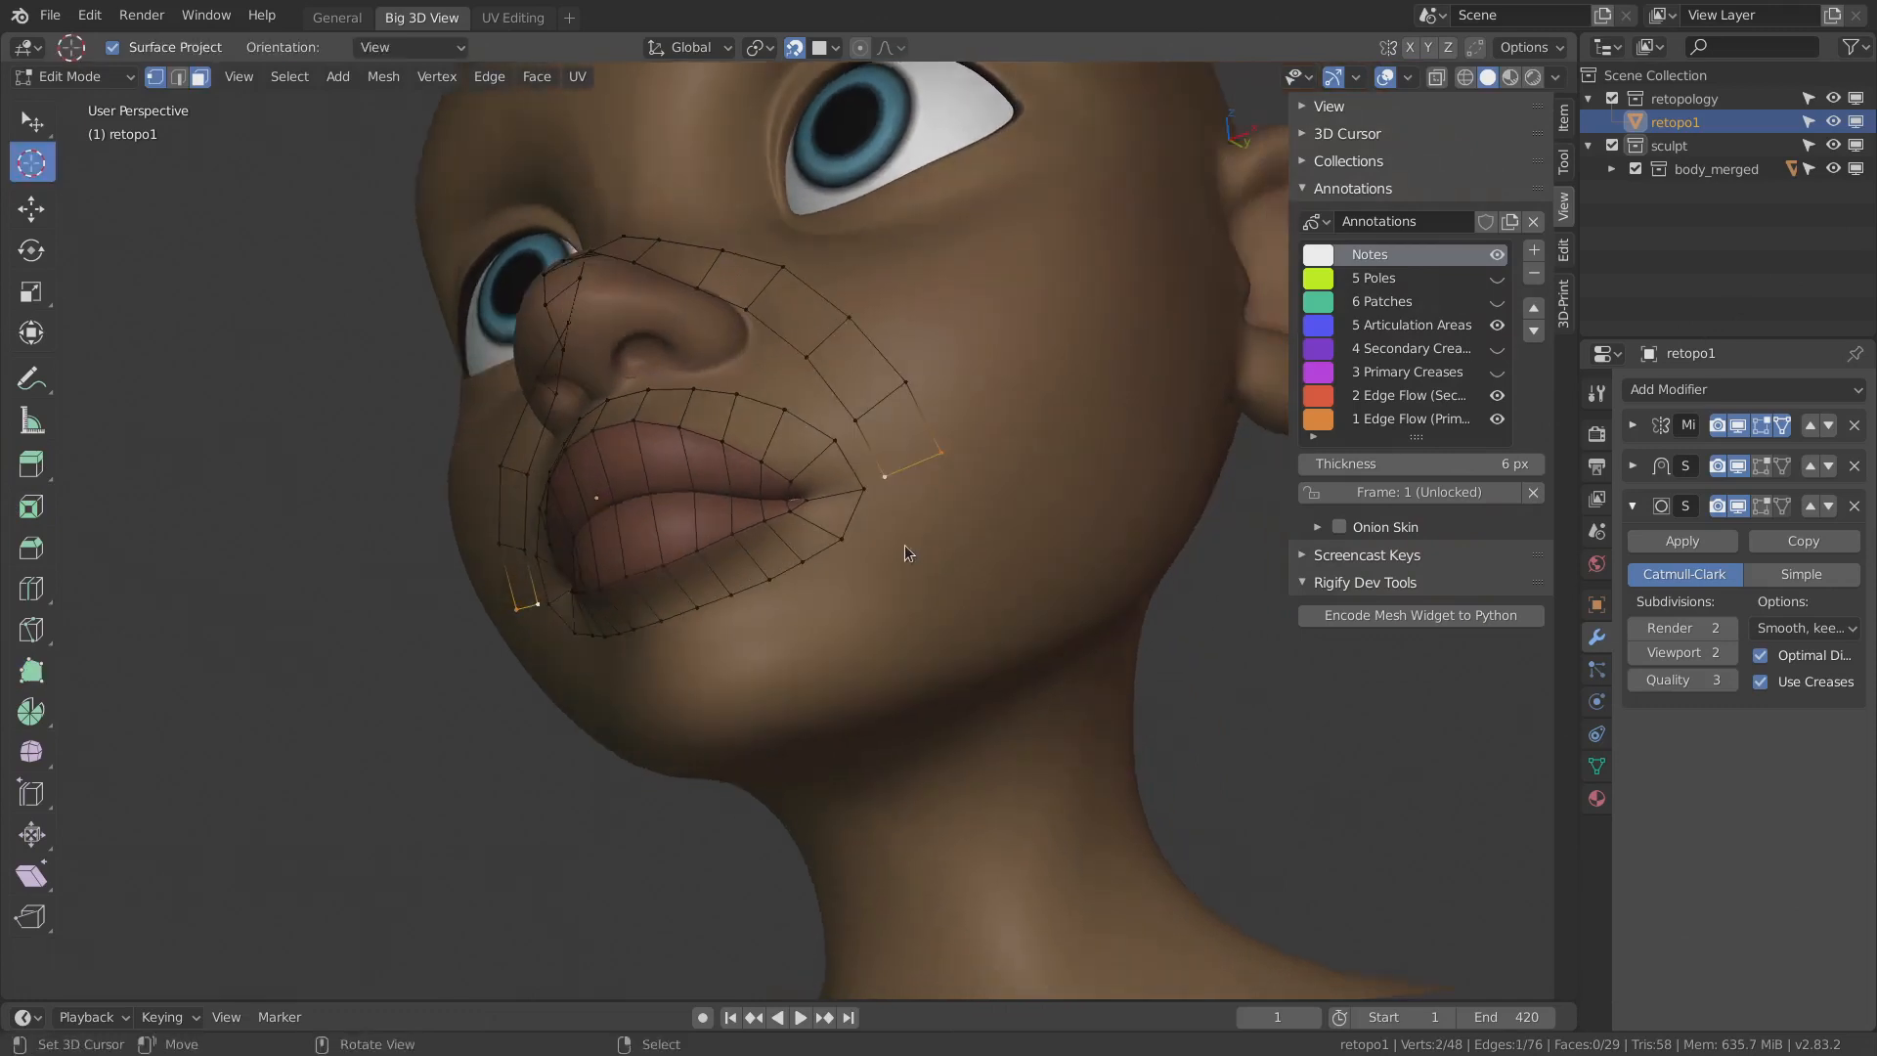
ctrl+right_click(910, 547)
ctrl+right_click(846, 622)
ctrl+right_click(803, 648)
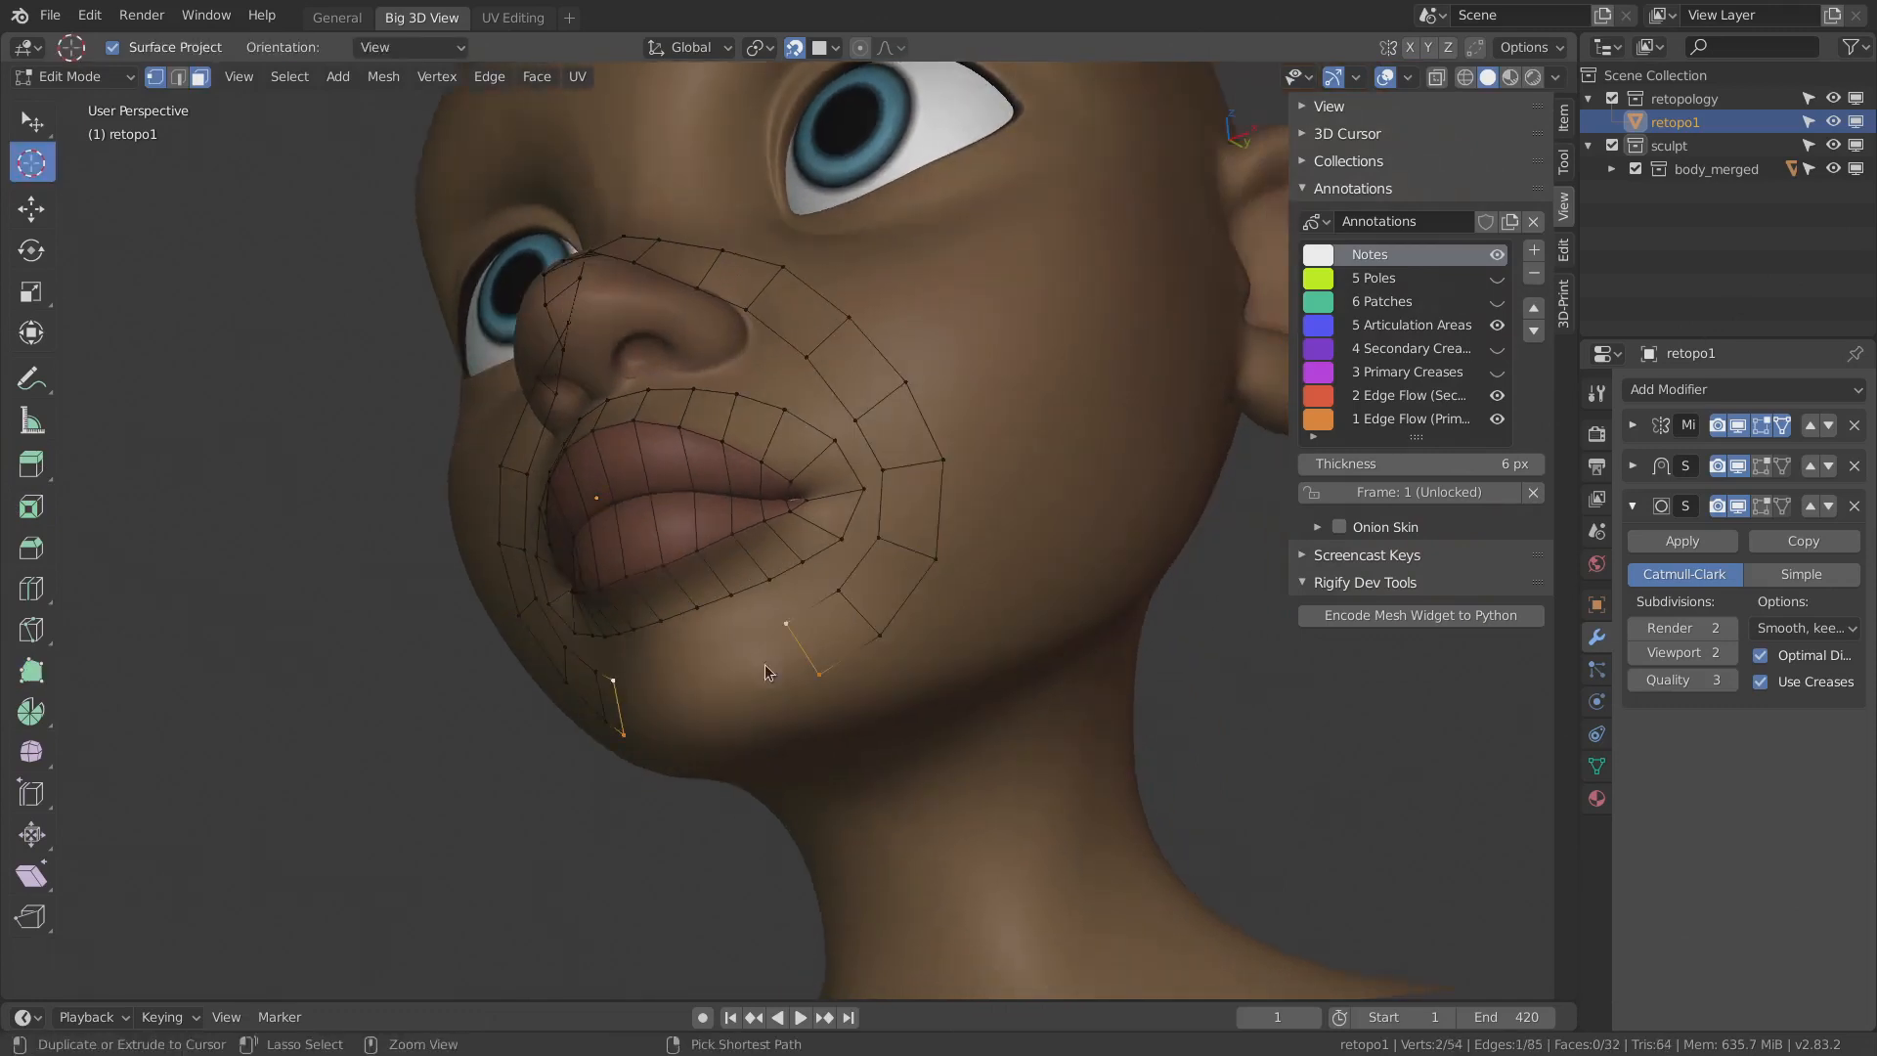
middle_drag(776, 670, 893, 626)
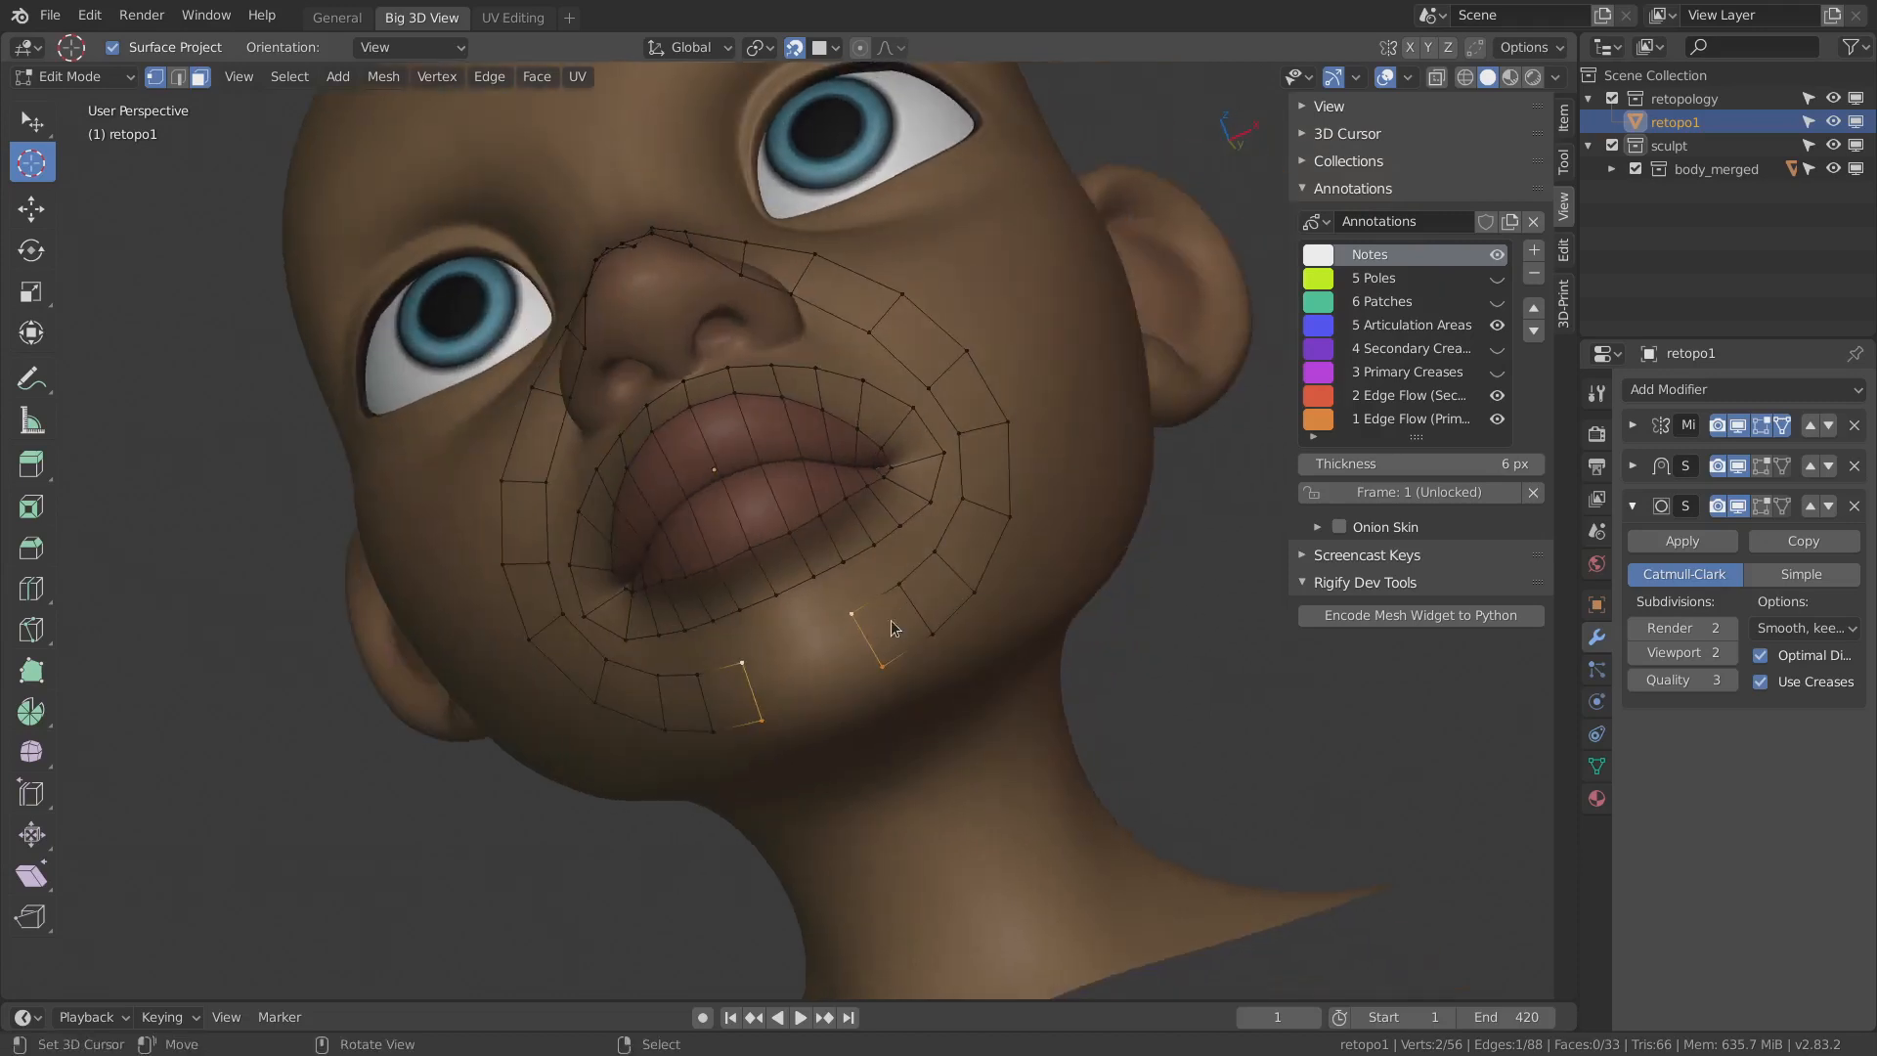
key(e)
click(800, 692)
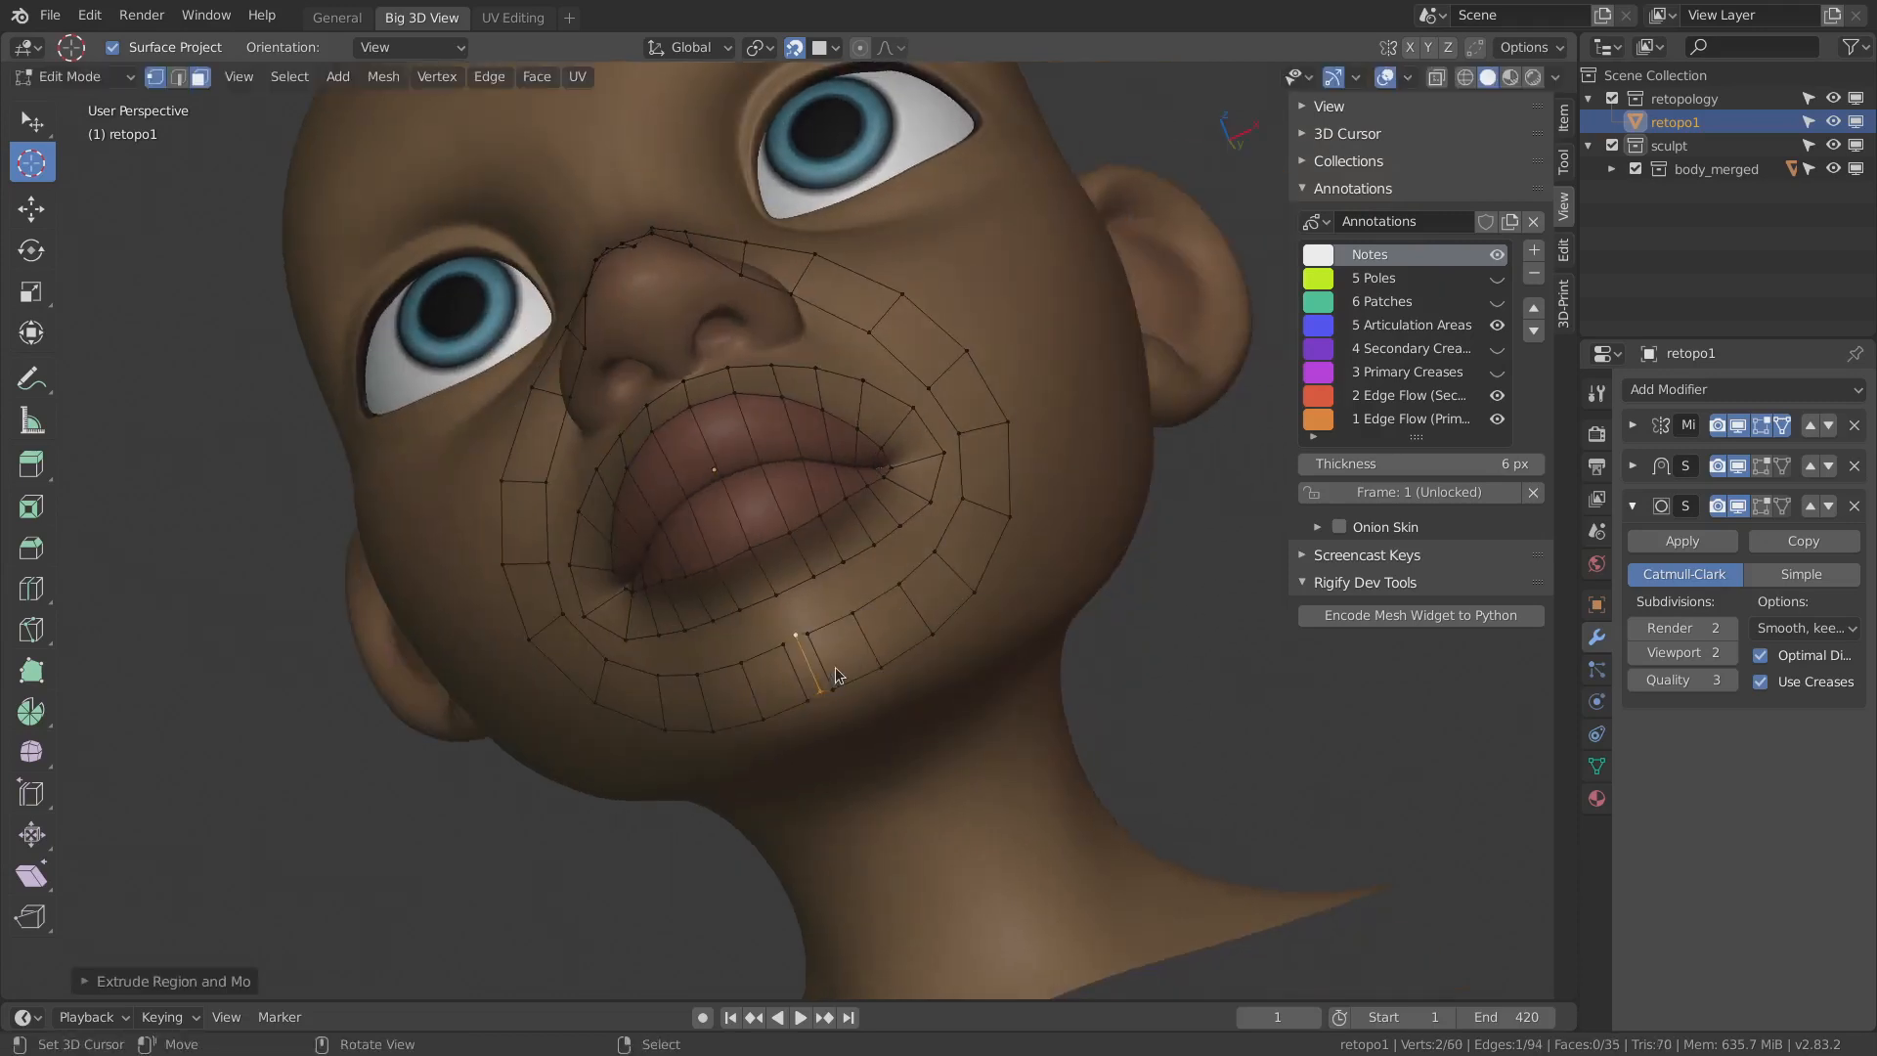
- Move the strip's end vertices at the chin so both mirrored halves meet along the centreline, and deselect everything
key(l)
key(g)
right_click(836, 667)
right_click(818, 645)
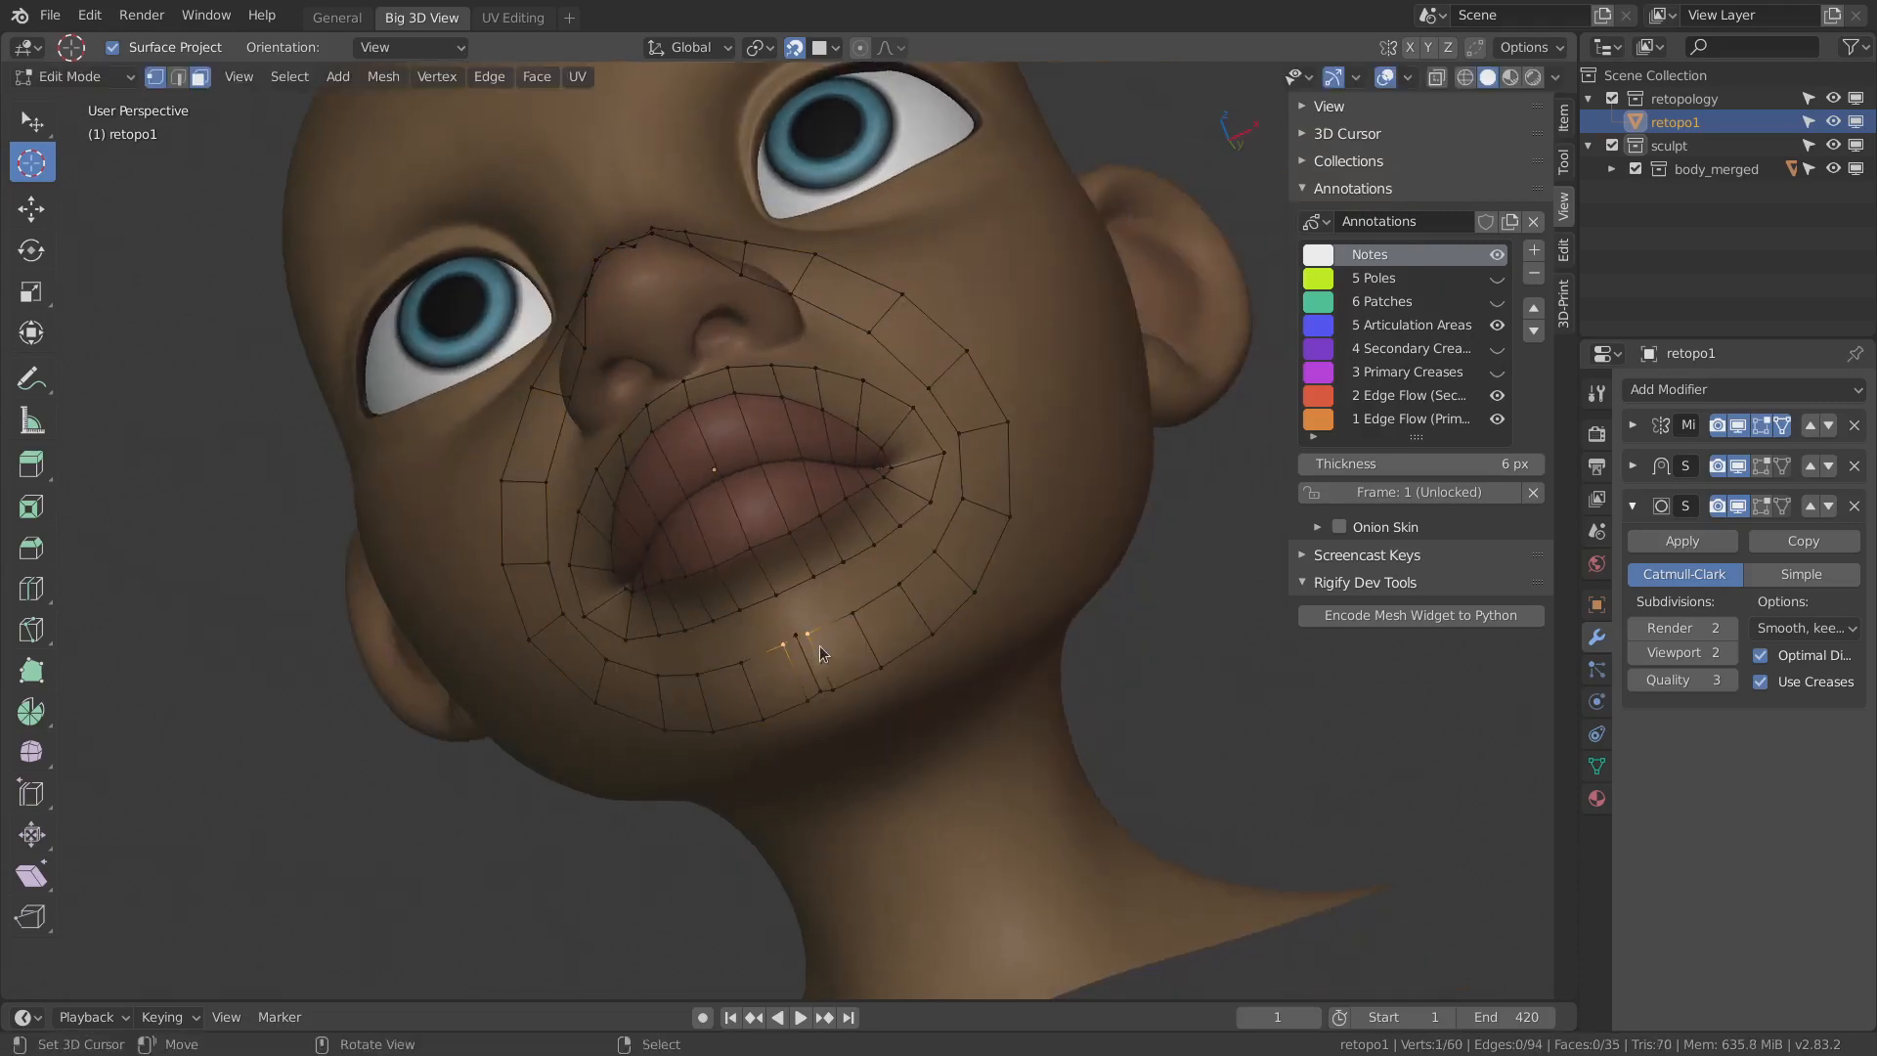
key(g)
click(860, 685)
key(alt+a)
- Reposition the strip's vertices along the chin and cheek and the mouth loop's corner vertex with Poly Build for evenly spaced quads
click(33, 670)
ctrl+drag(863, 674, 898, 658)
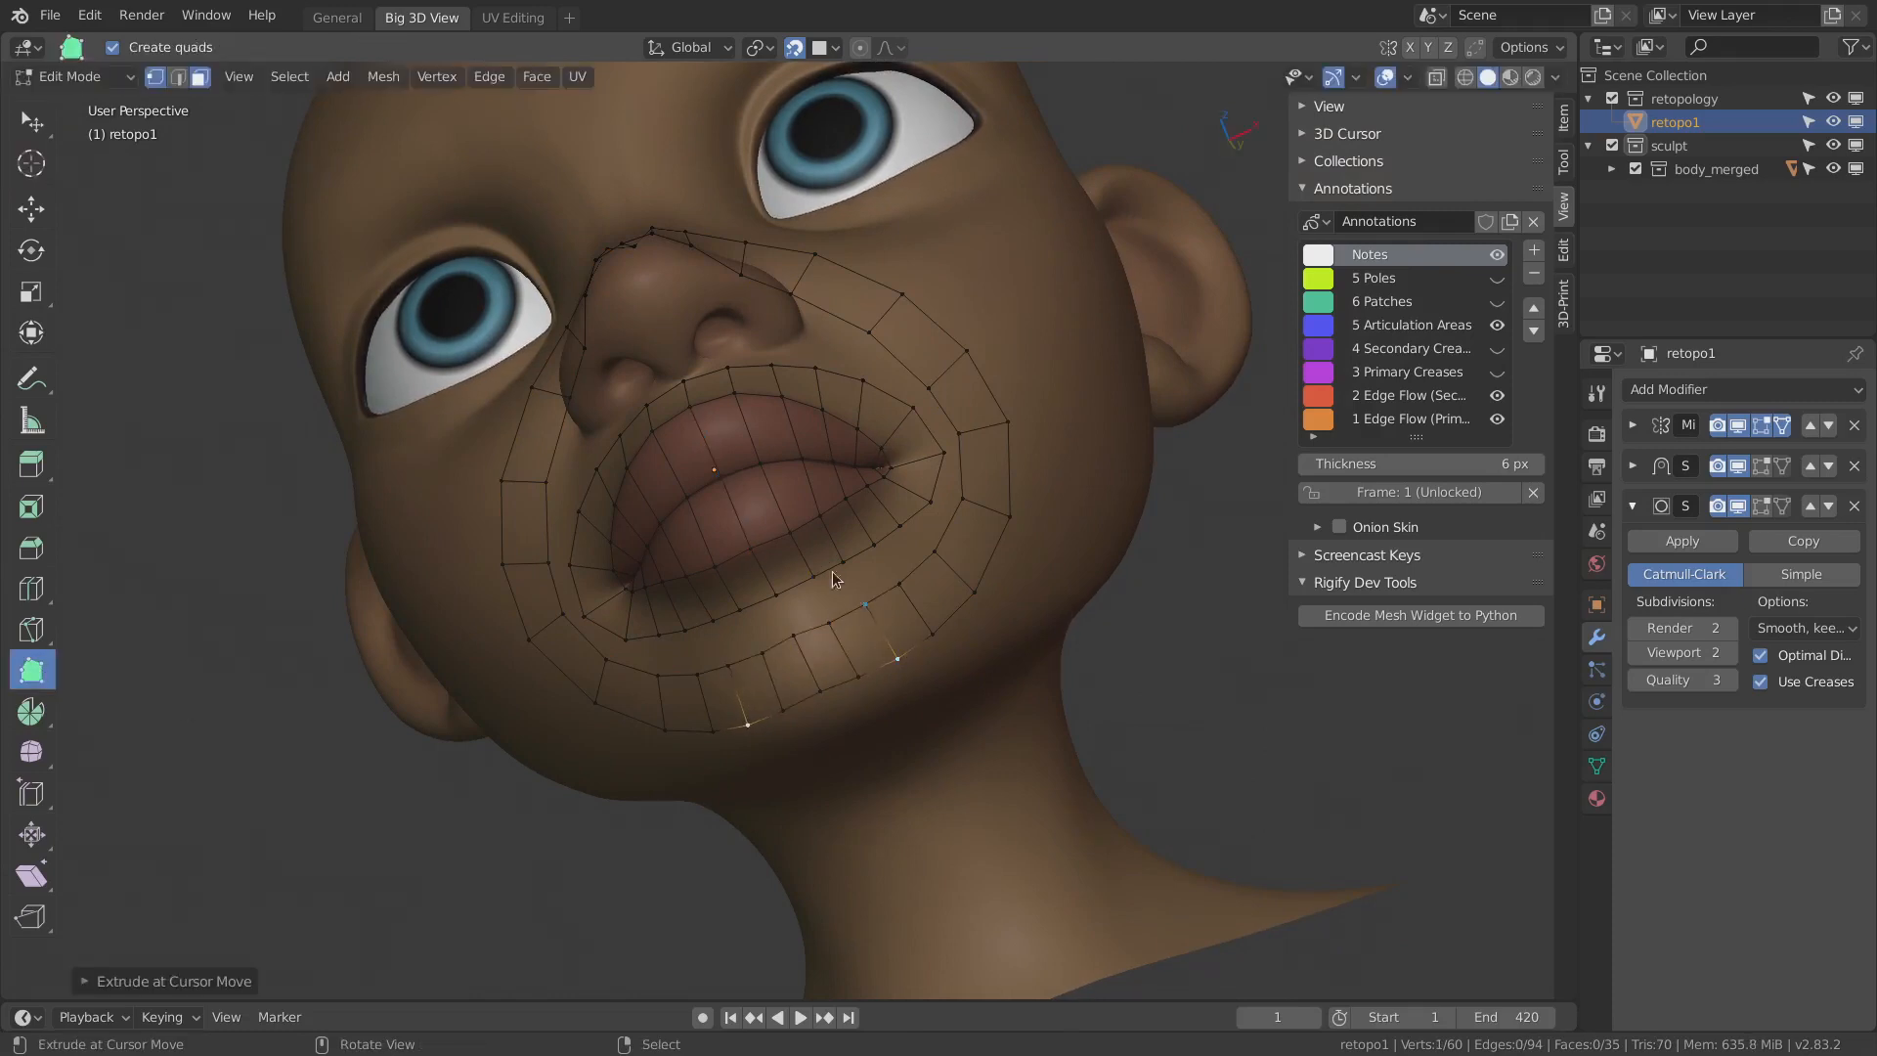
drag(936, 552, 932, 554)
drag(963, 500, 961, 505)
mouse_move(960, 434)
mouse_down()
mouse_move(942, 445)
mouse_move(963, 438)
mouse_up()
drag(1005, 431, 1008, 431)
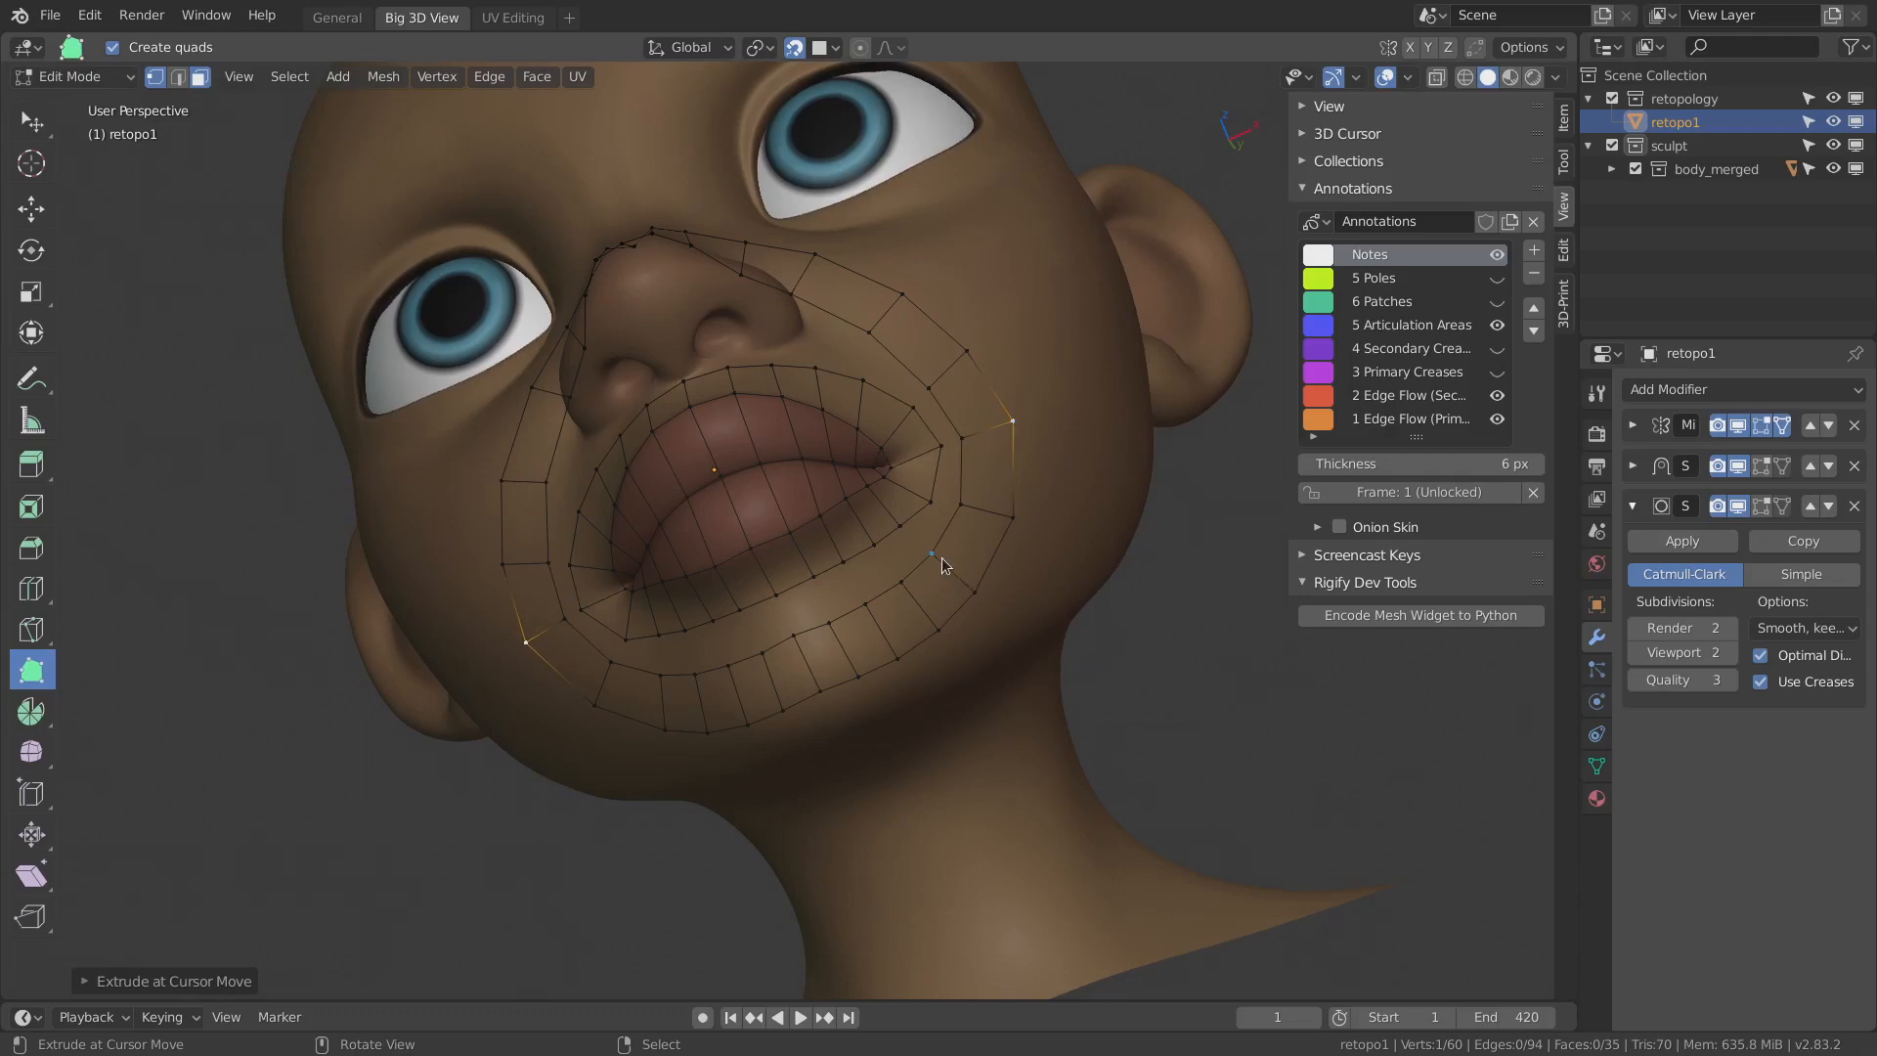
drag(934, 554, 903, 578)
drag(940, 622, 942, 622)
middle_drag(946, 623, 921, 645)
drag(893, 545, 891, 539)
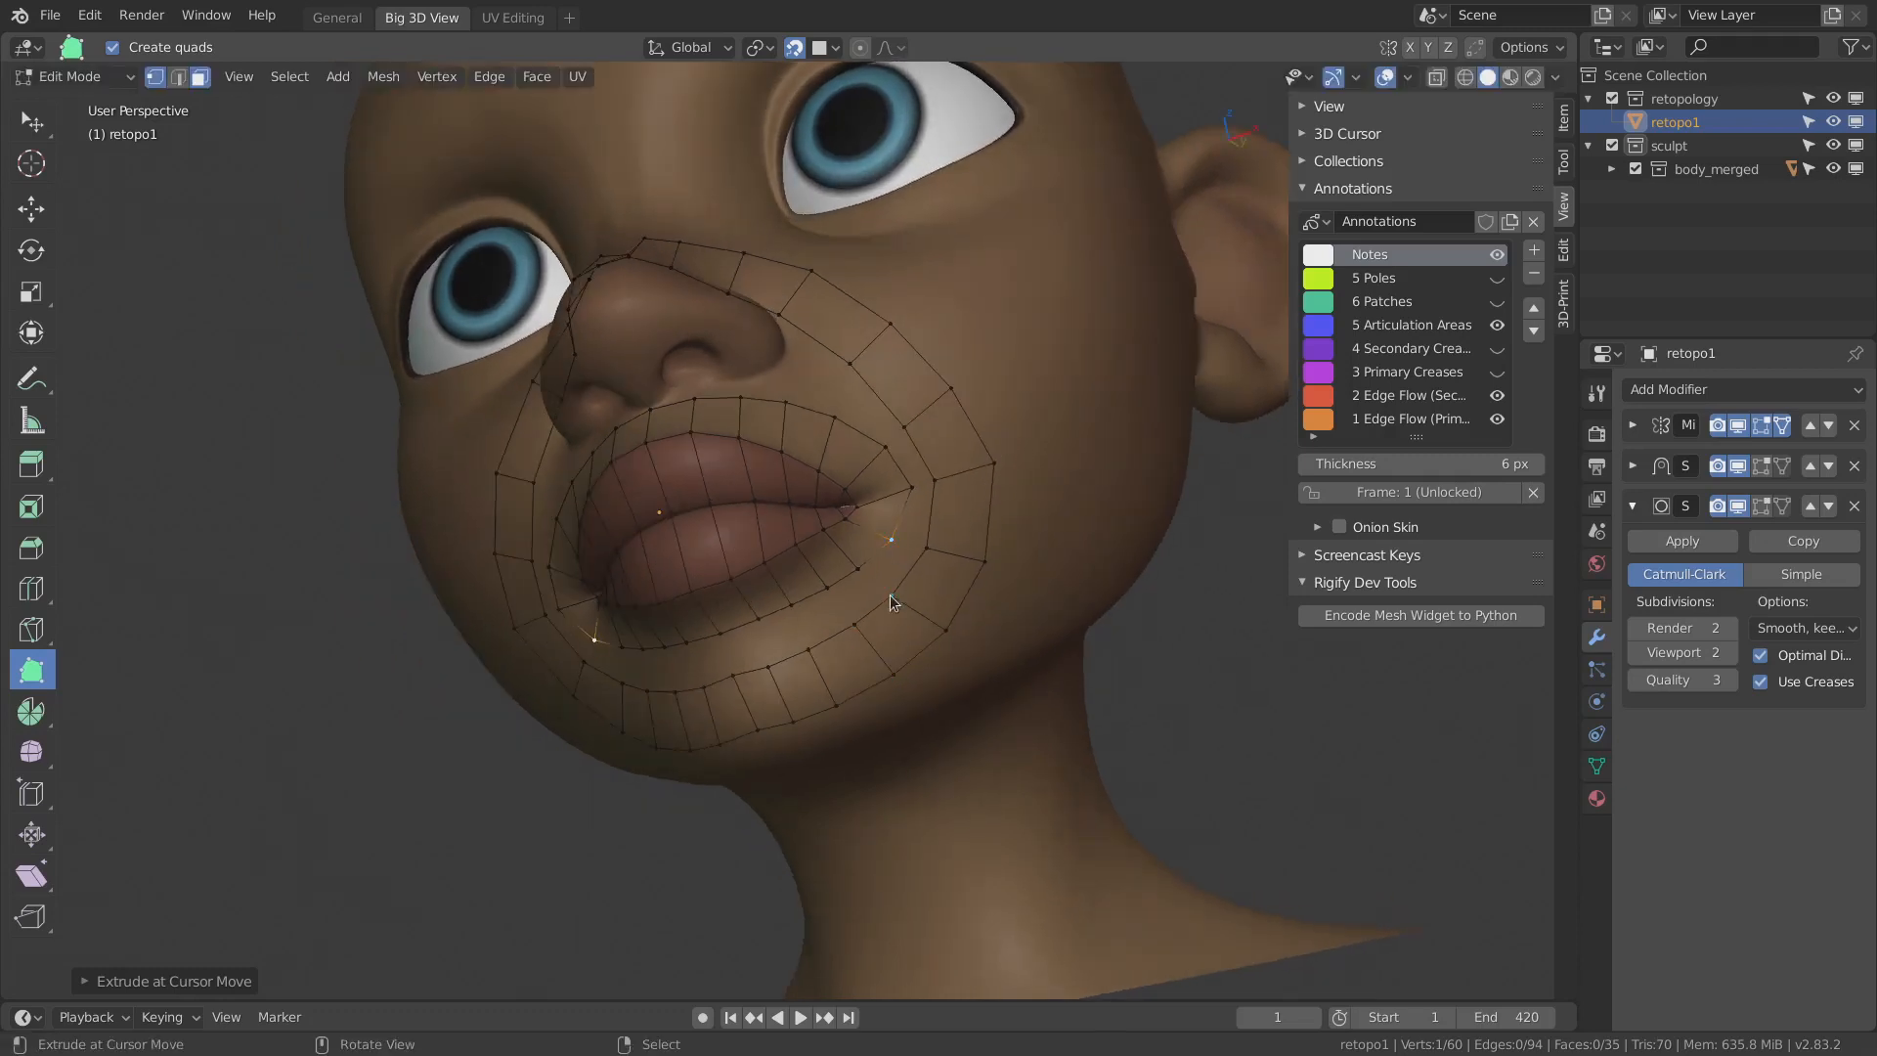
- Adjust the strip's vertices across the nose bridge and beside the nose to even out the quads
middle_drag(882, 456, 861, 662)
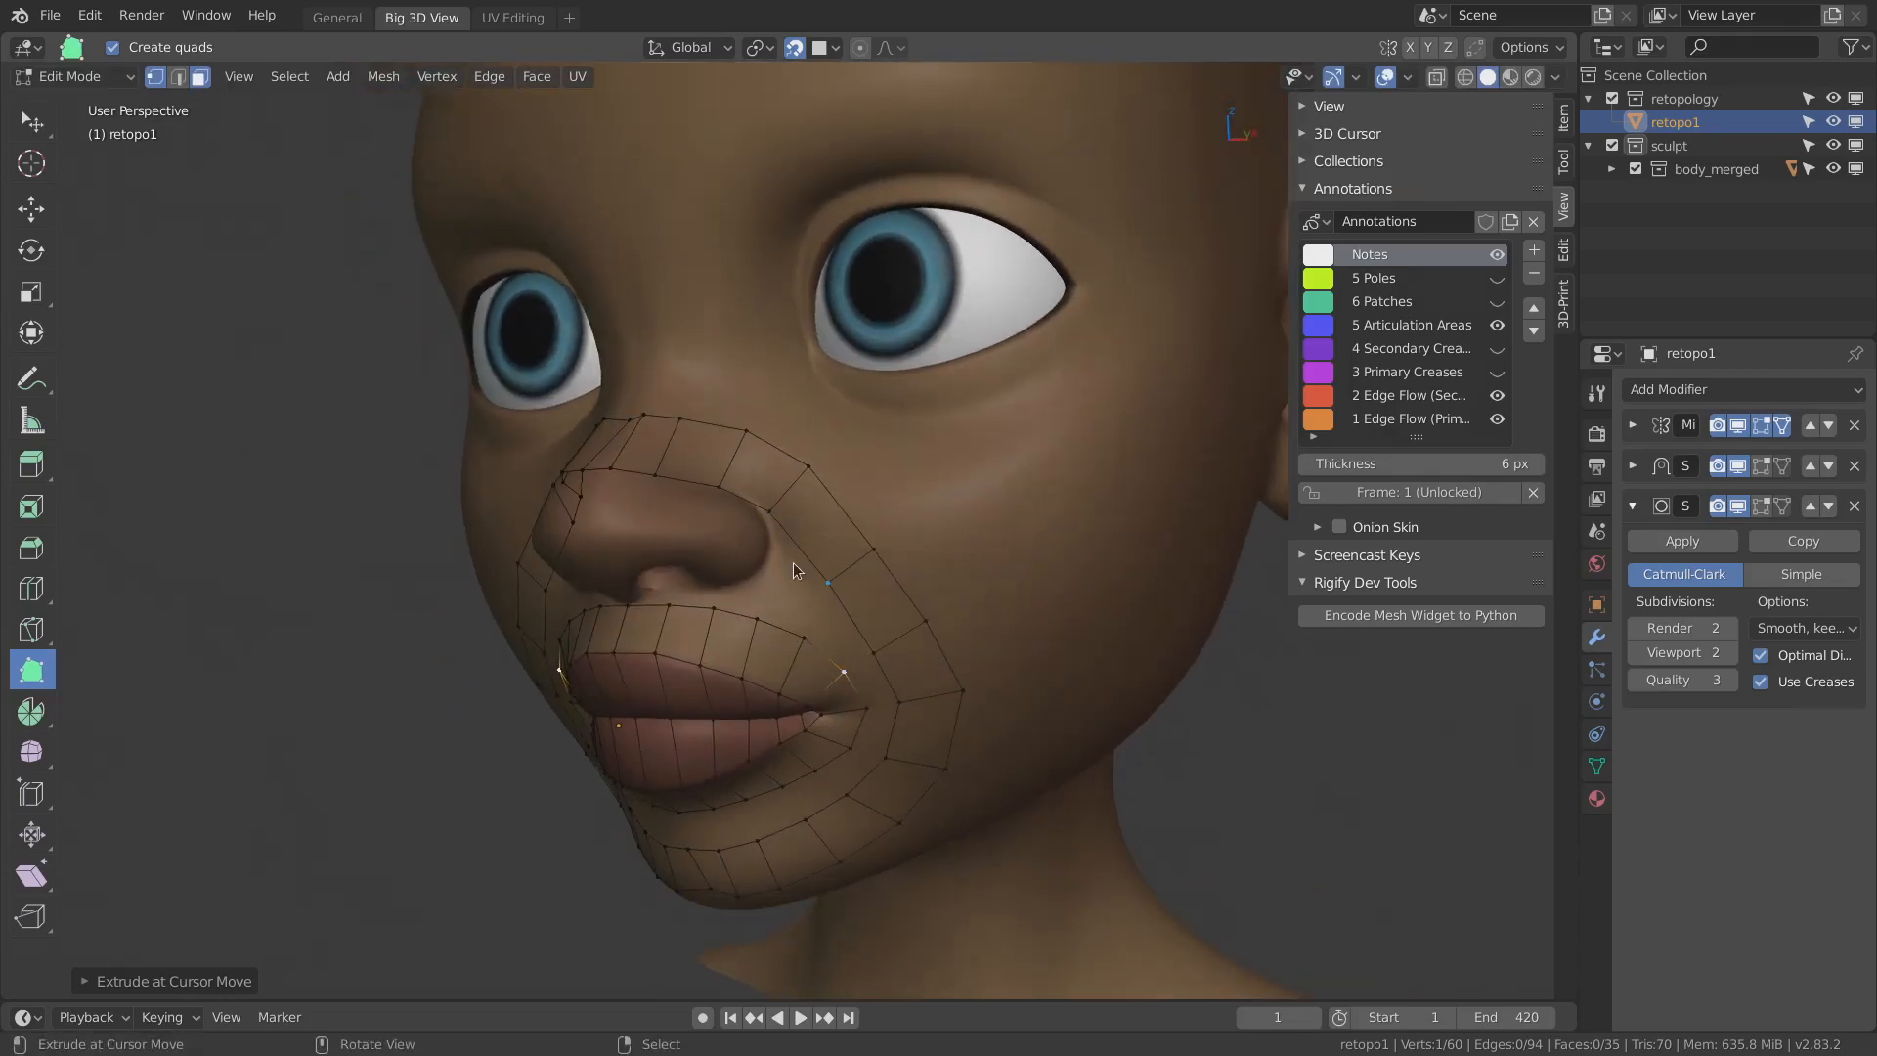
middle_drag(794, 561, 890, 649)
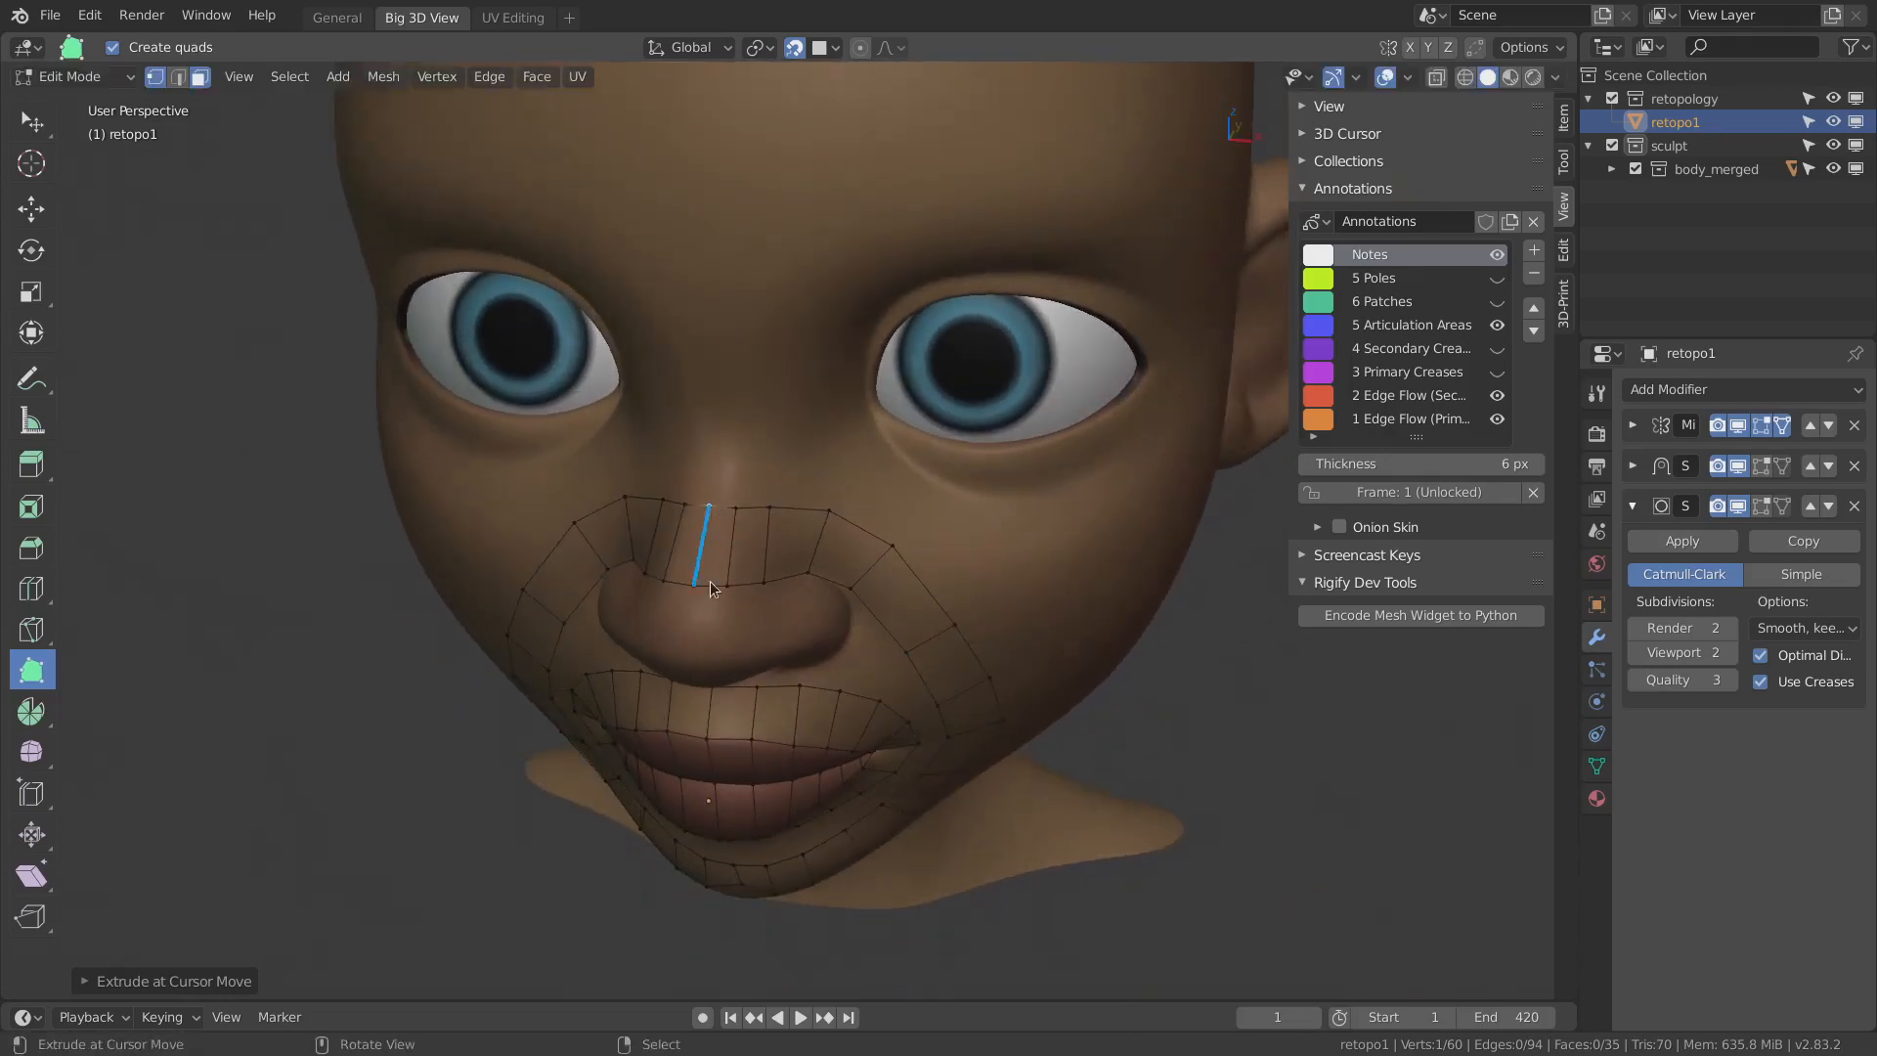
middle_drag(727, 590, 899, 590)
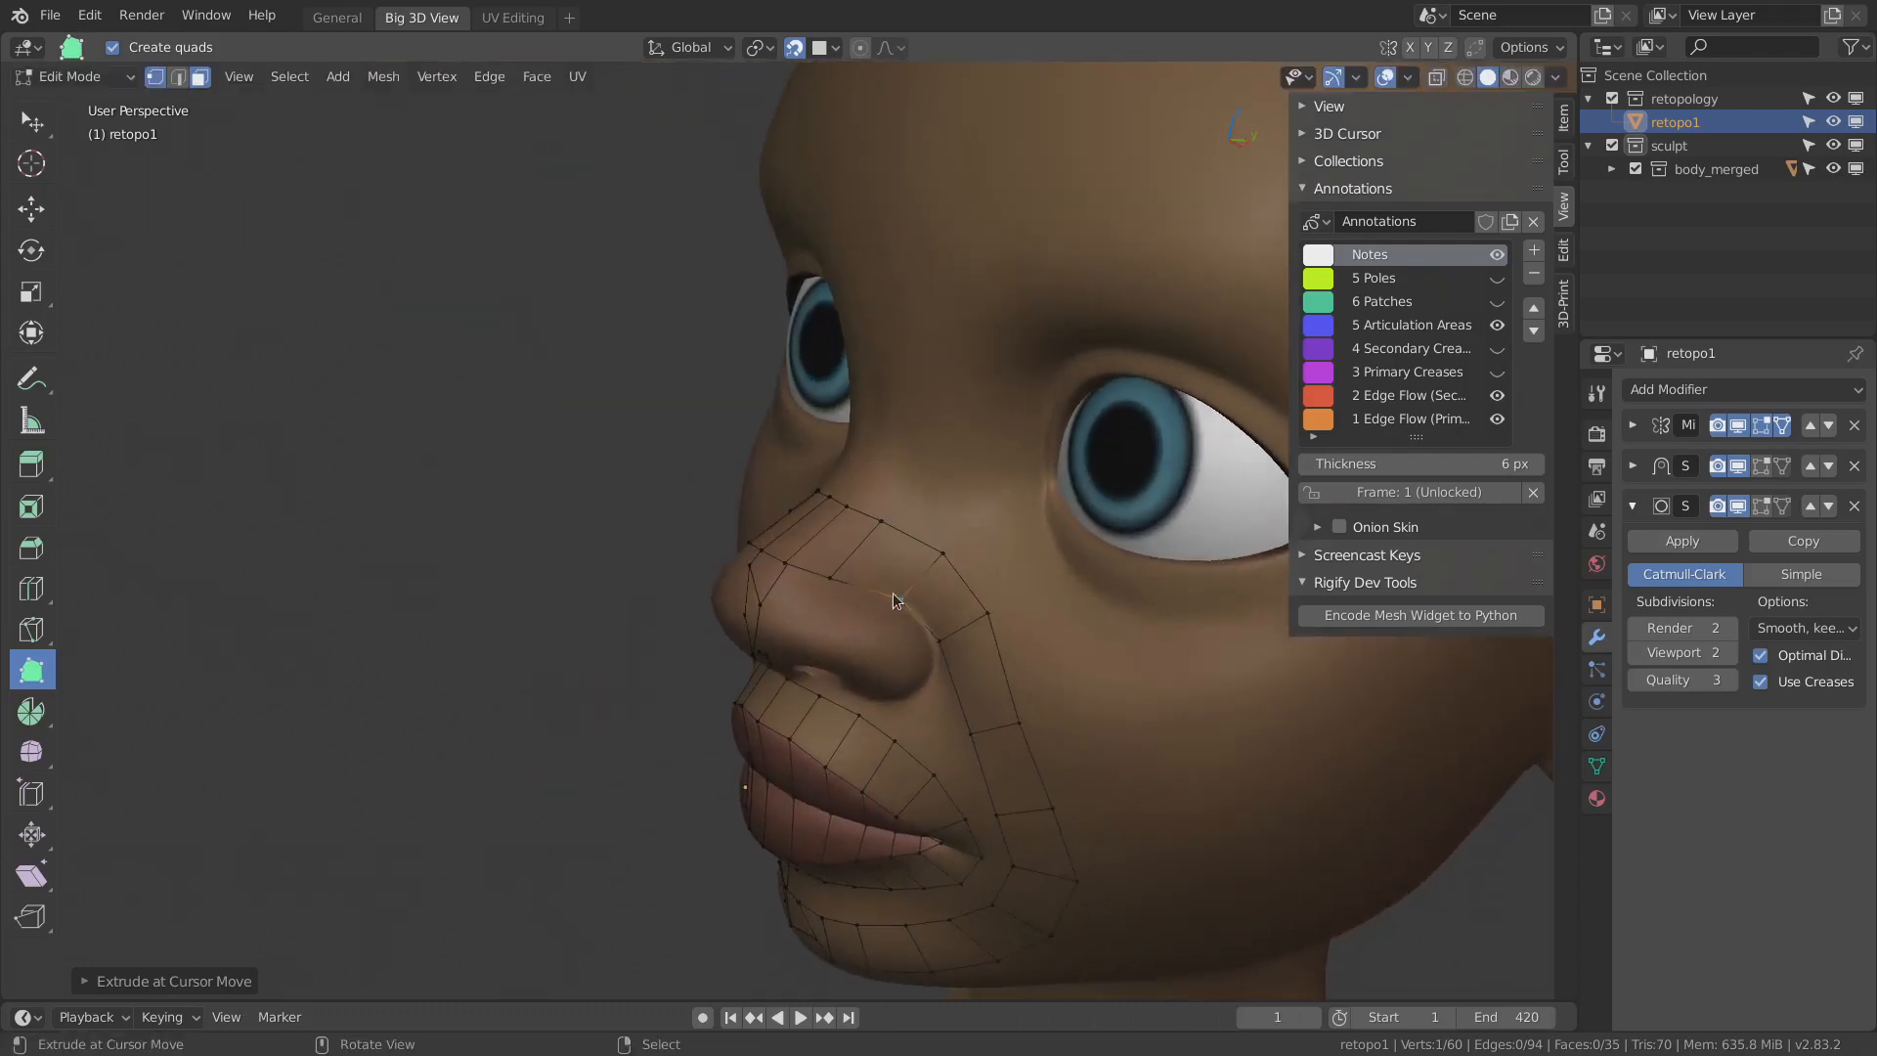
drag(831, 576, 890, 512)
middle_drag(788, 544, 859, 613)
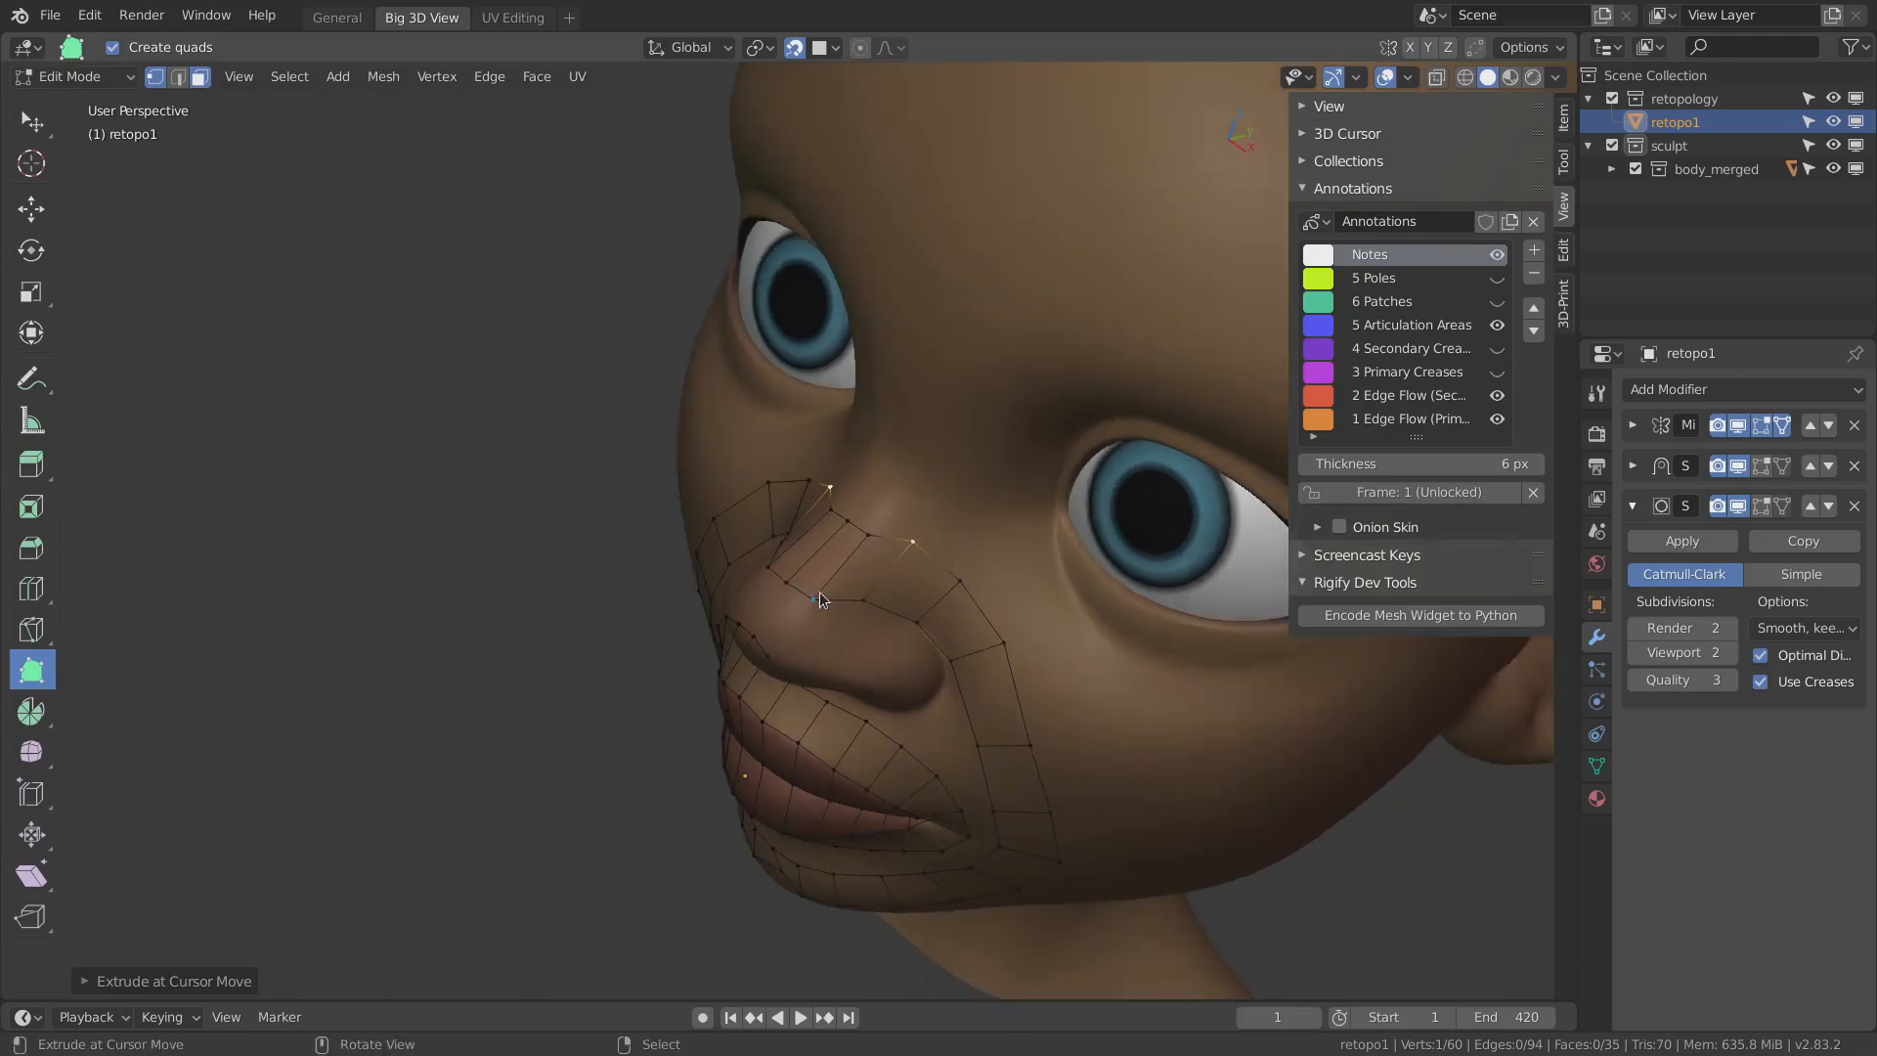
drag(819, 592, 859, 508)
drag(877, 528, 882, 523)
drag(862, 600, 872, 591)
- Toggle the annotations on and off from Quick Favorites to compare the nose and mouth strips with the drawn guides
middle_drag(872, 592, 1054, 491)
scroll(892, 577, up, 2)
shift+middle_drag(817, 440, 739, 601)
key(q)
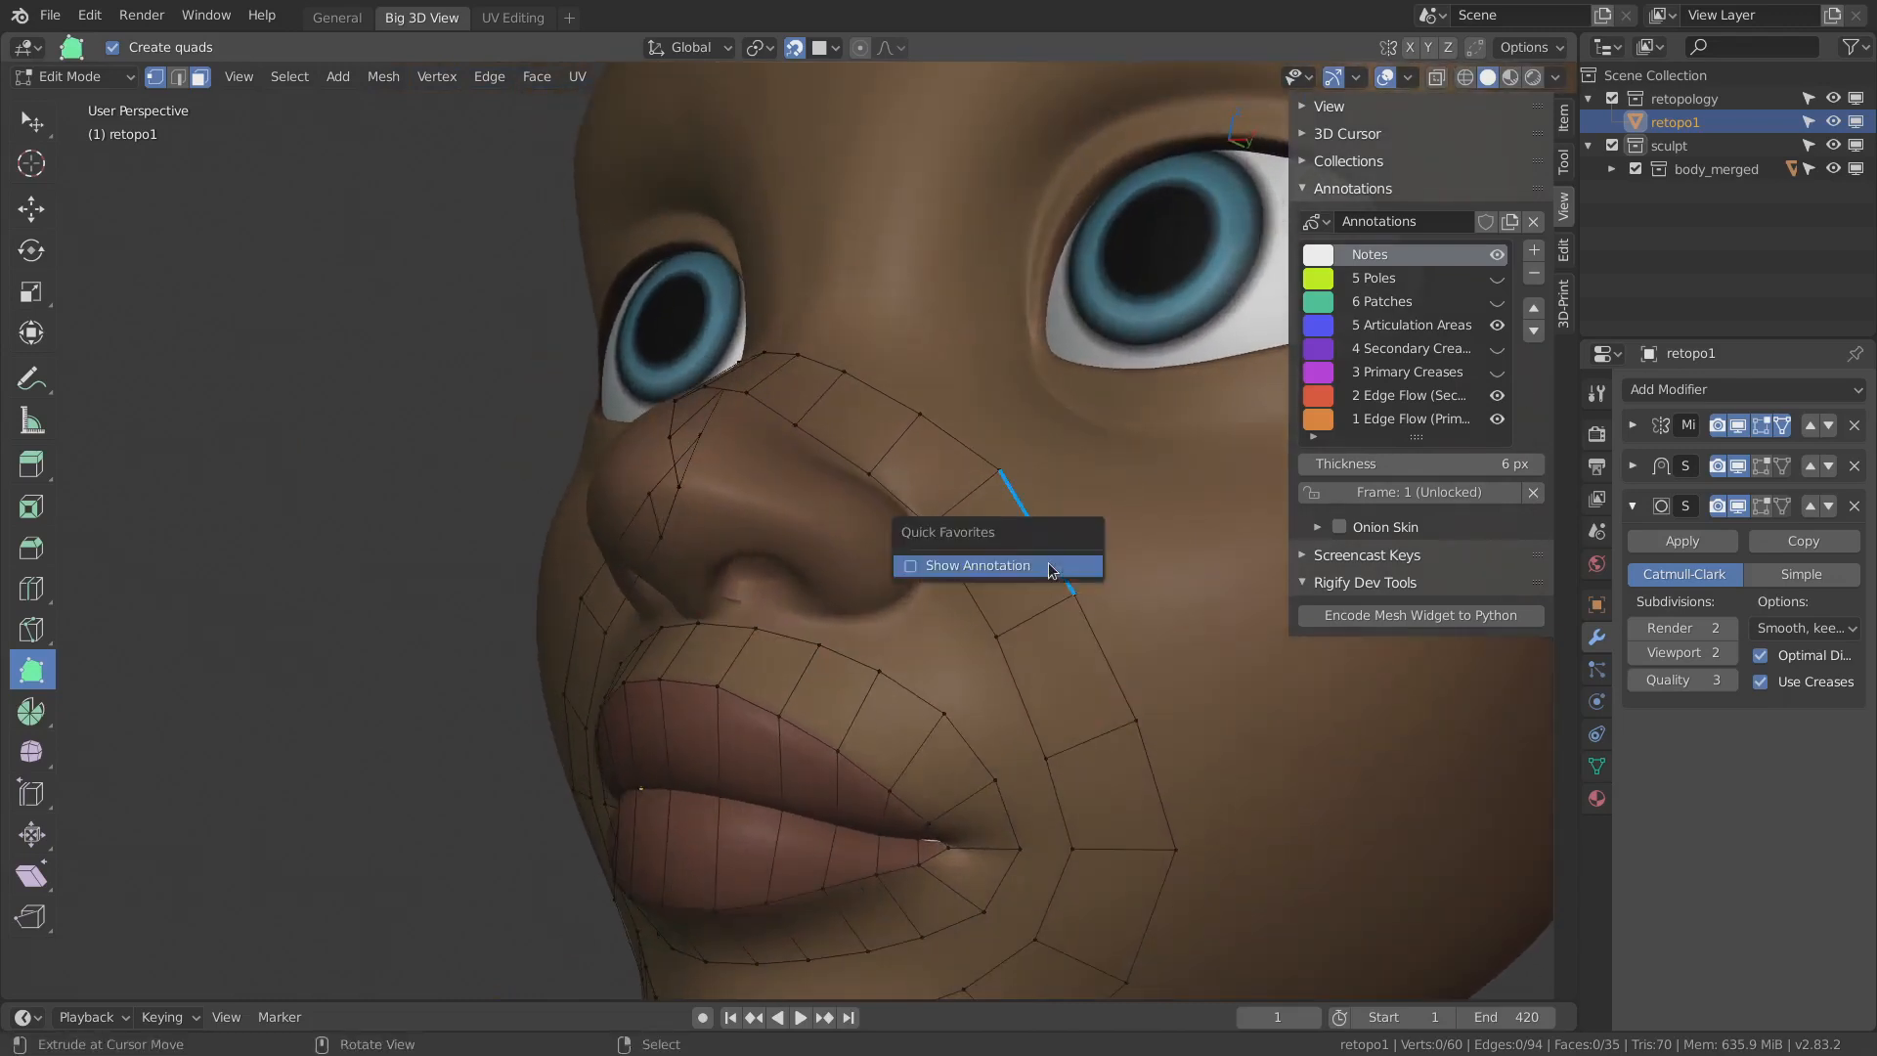
click(1050, 565)
middle_drag(832, 474, 800, 459)
key(q)
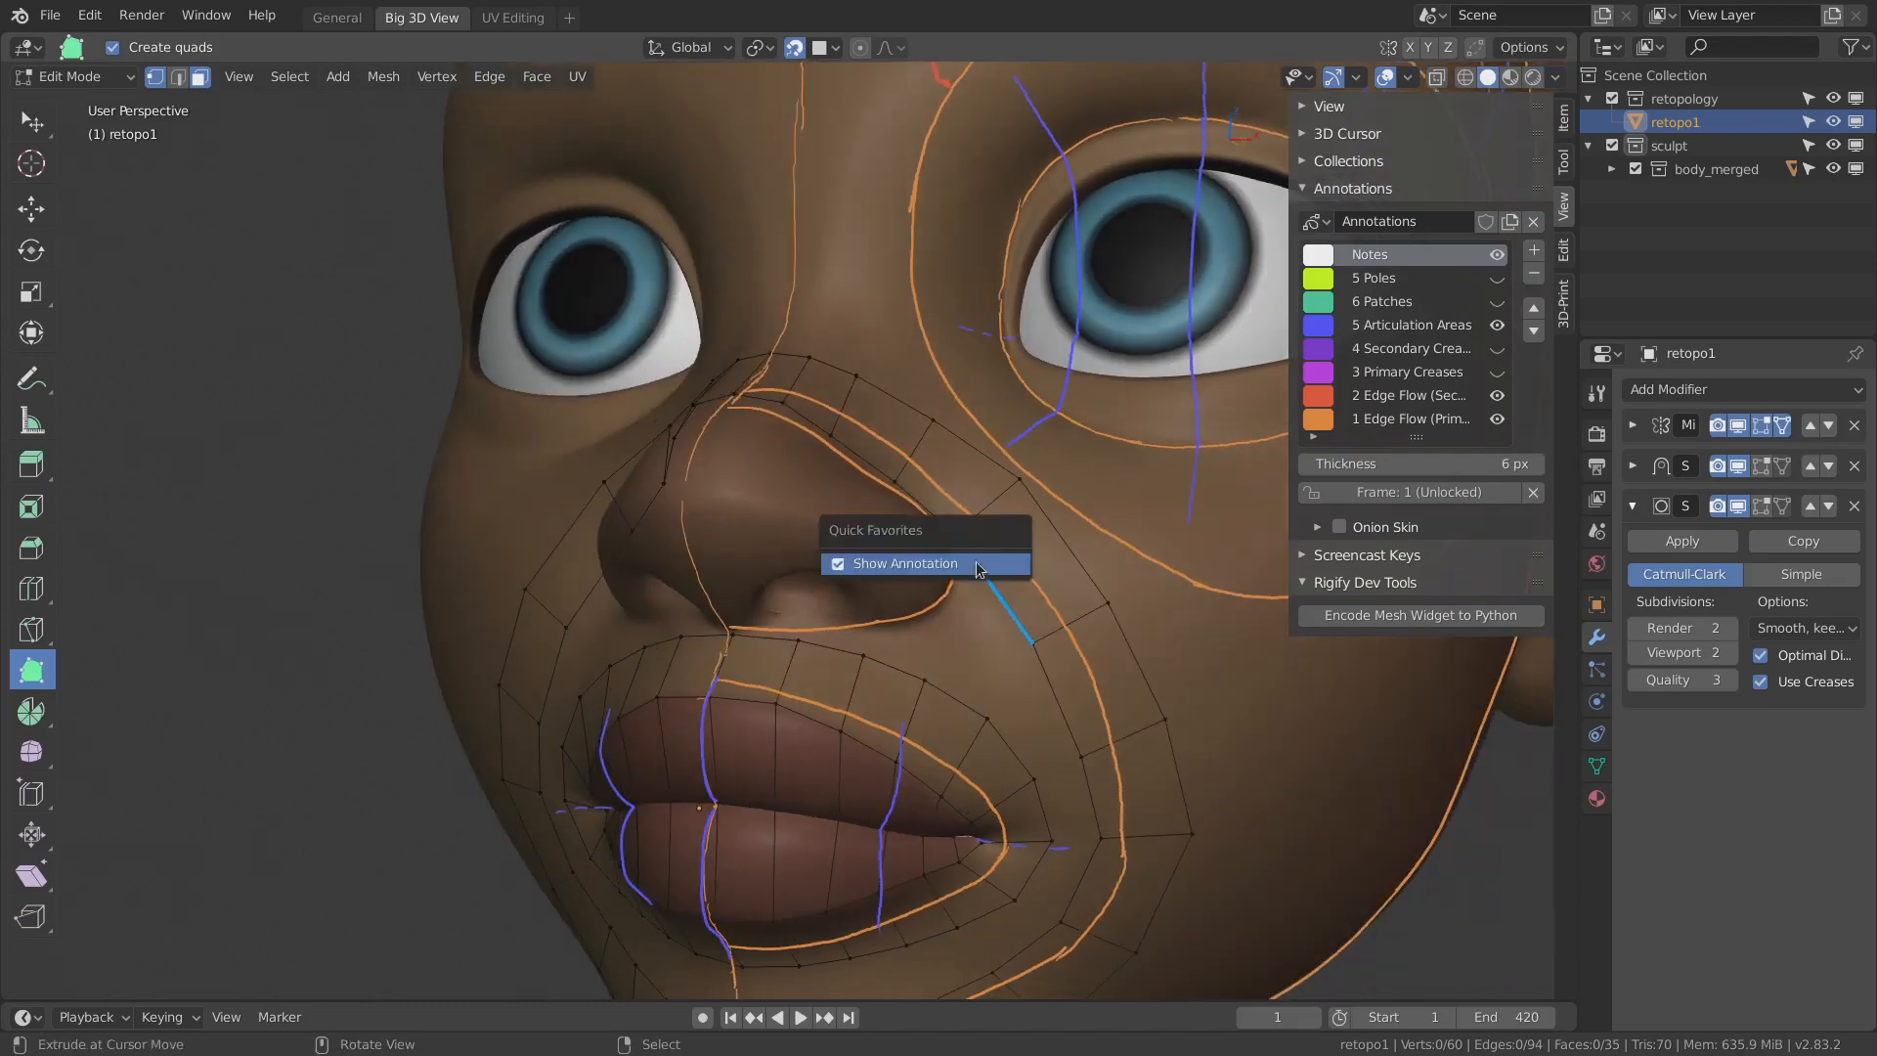
click(899, 577)
- Lower the outer vertices of the mouth loop above the upper lip, away from the base of the nose
mouse_move(900, 620)
middle_down()
mouse_move(825, 583)
mouse_move(782, 638)
middle_up()
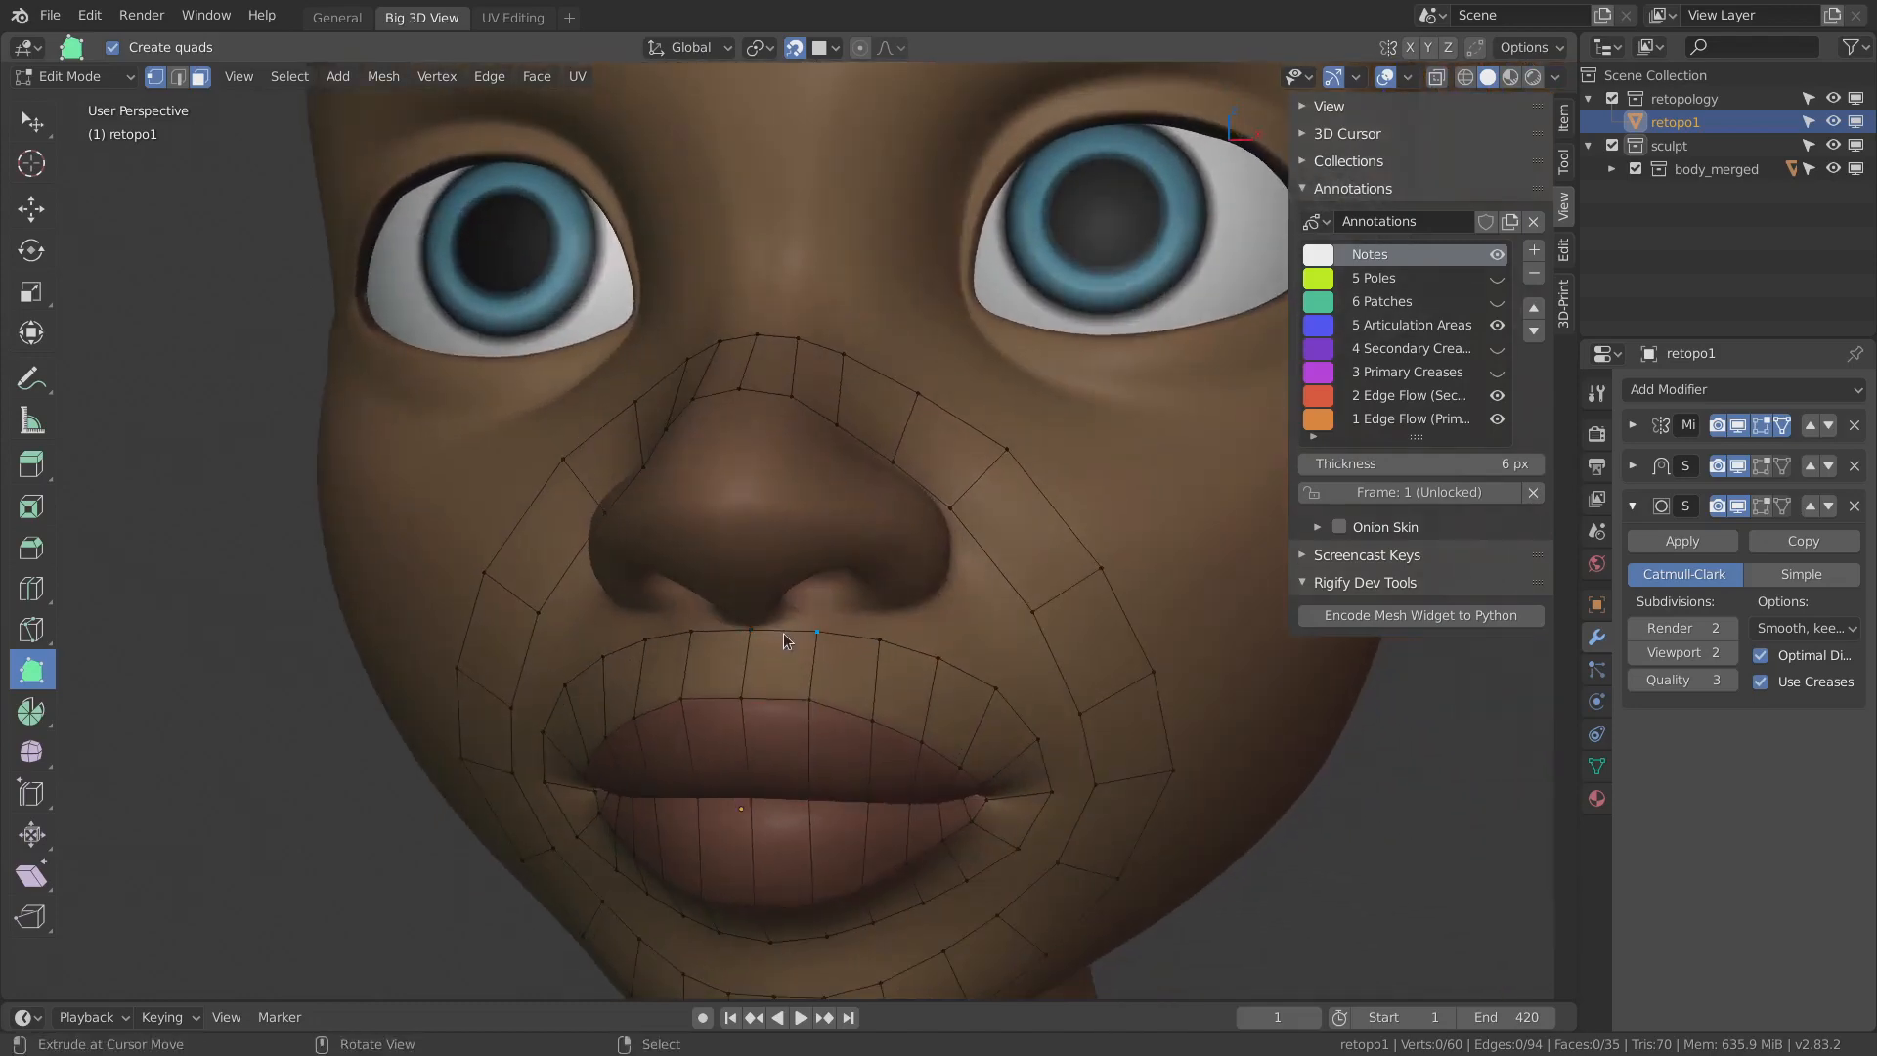
drag(753, 638, 882, 660)
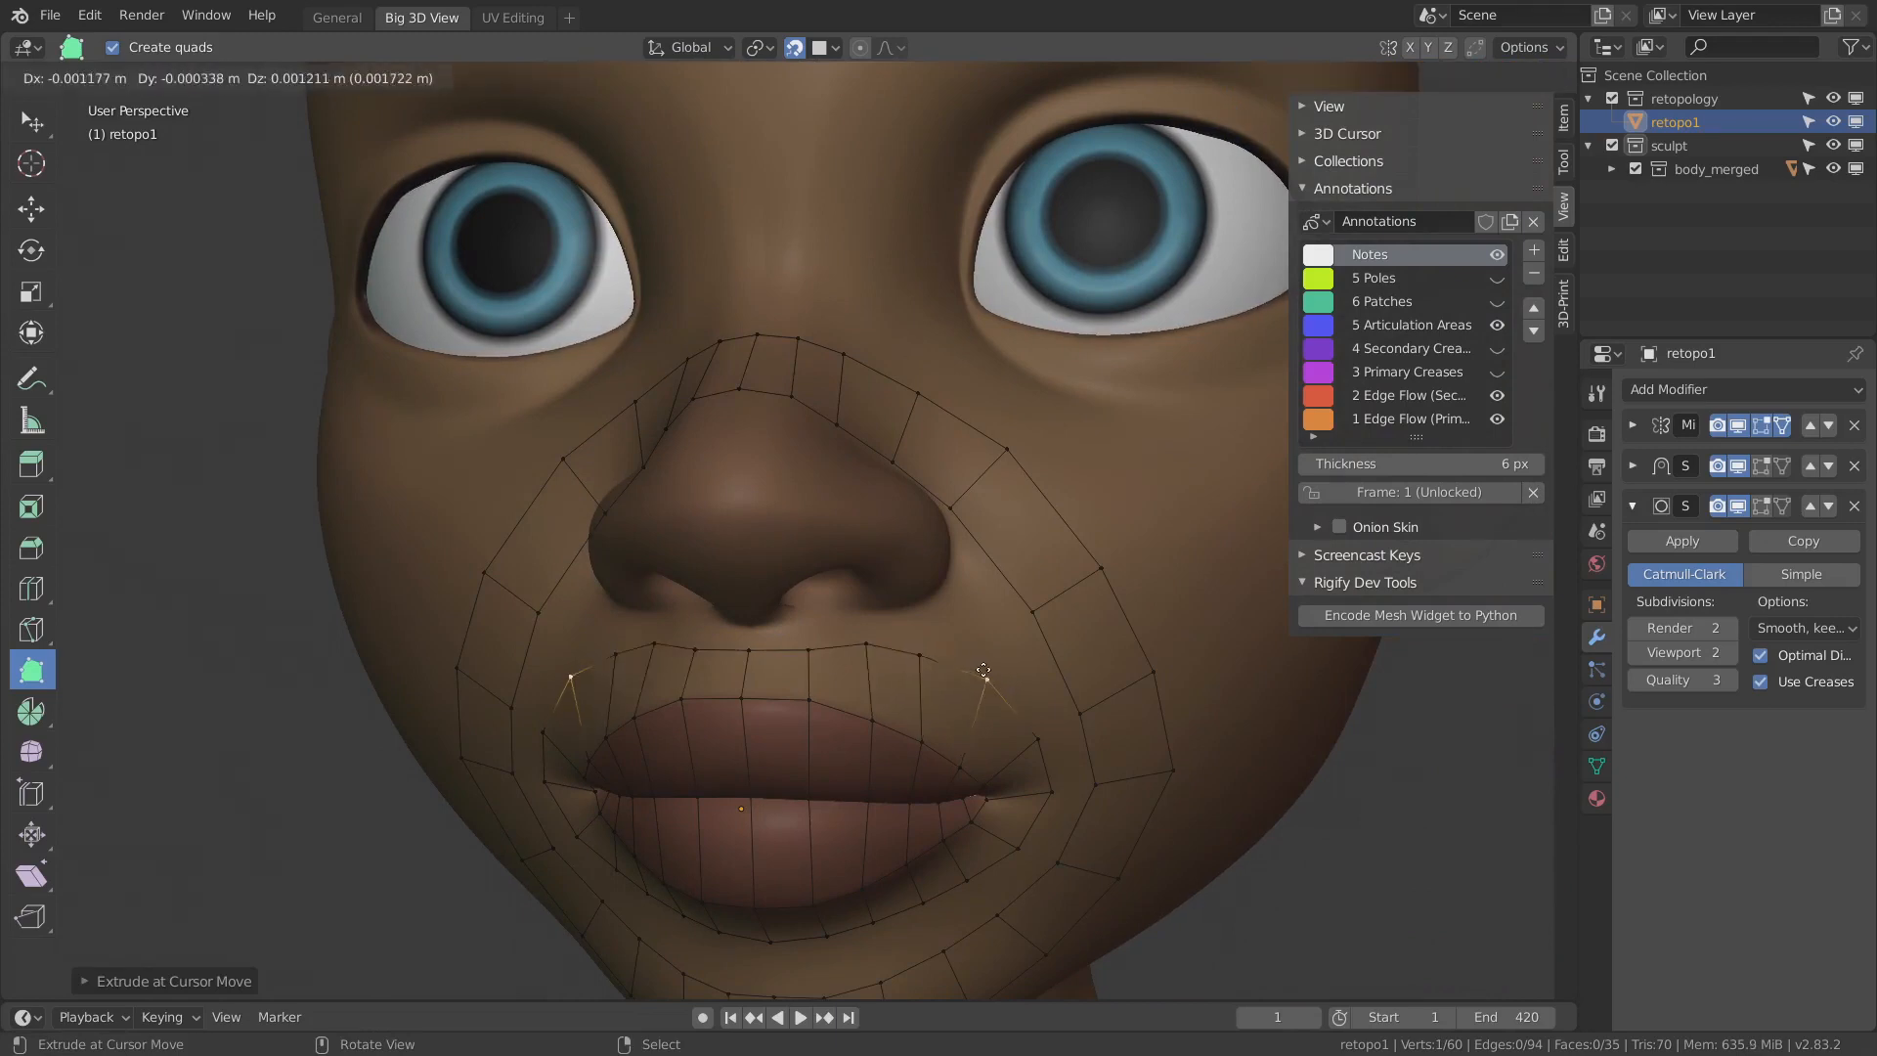
middle_drag(908, 672, 880, 524)
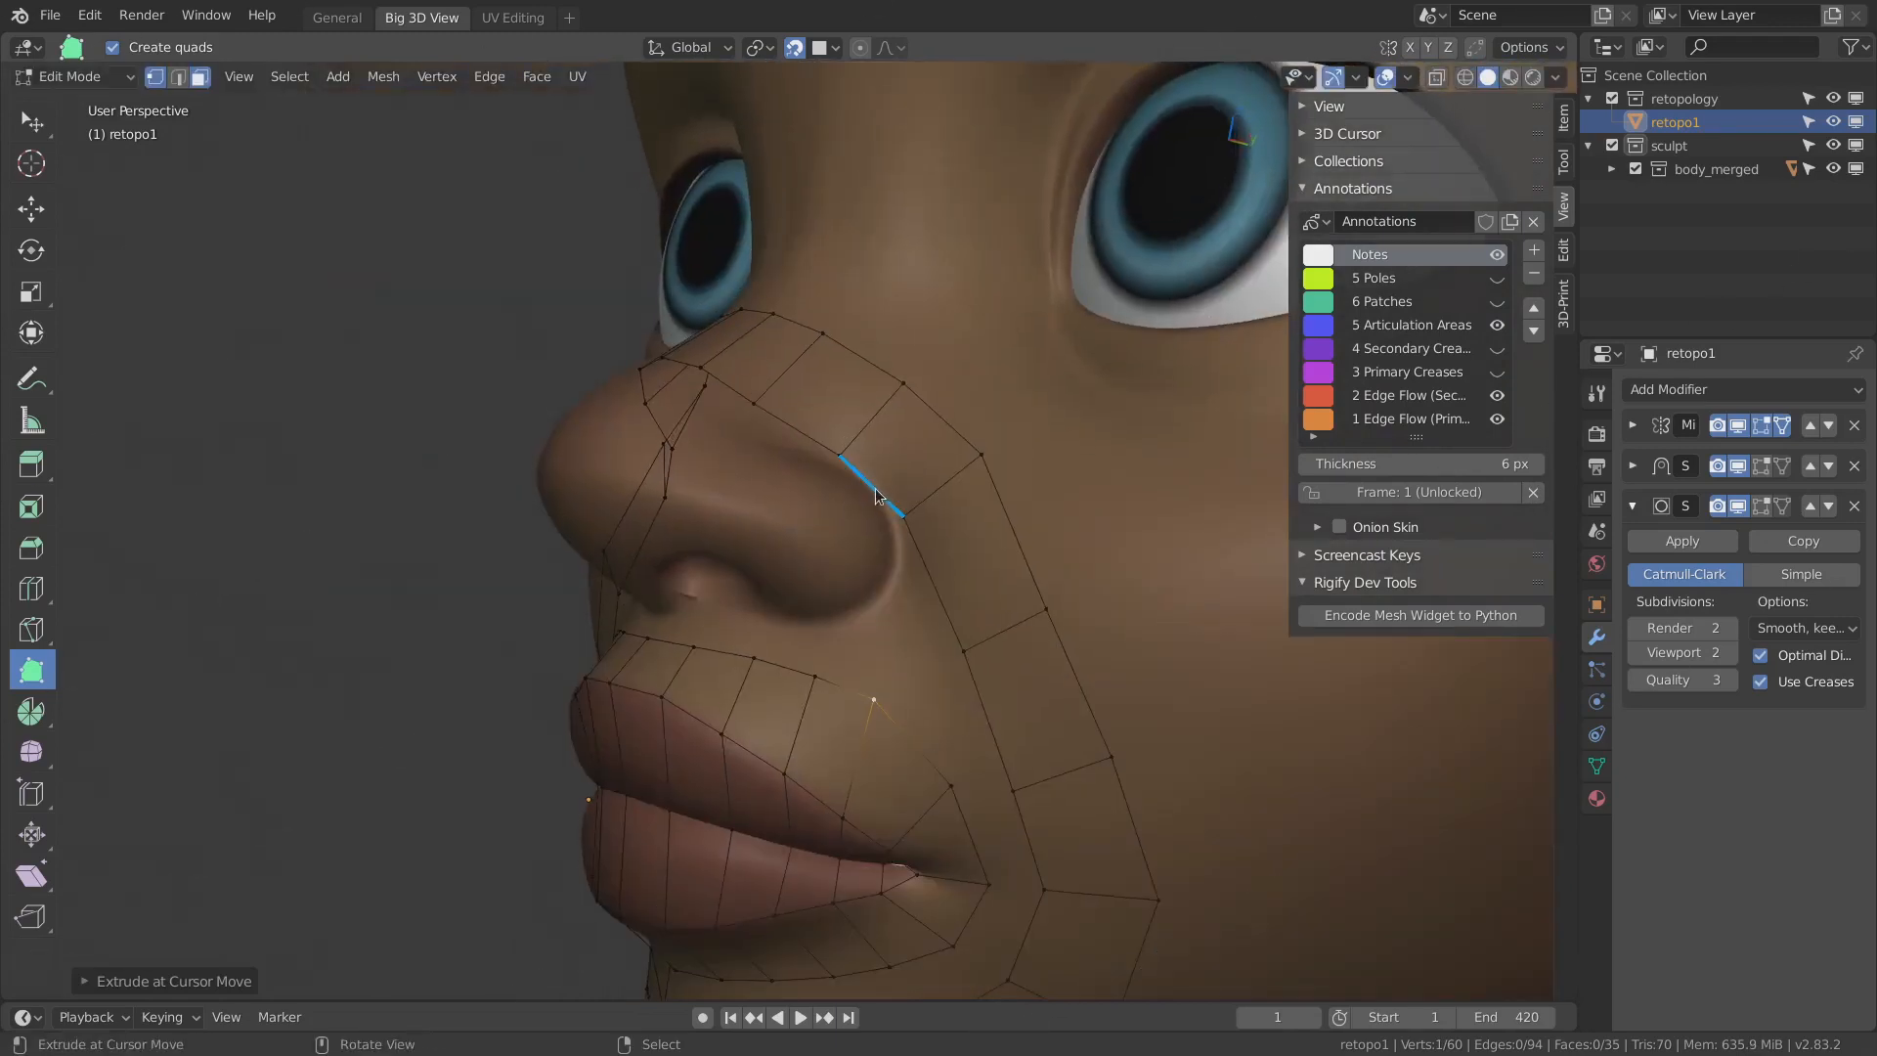
- Build new quads from the strip's inner edge down over the side of the nose and above the nostril wing
ctrl+drag(880, 524, 871, 523)
middle_drag(871, 522, 787, 521)
drag(785, 518, 849, 569)
shift+middle_drag(807, 511, 852, 554)
ctrl+drag(847, 534, 819, 530)
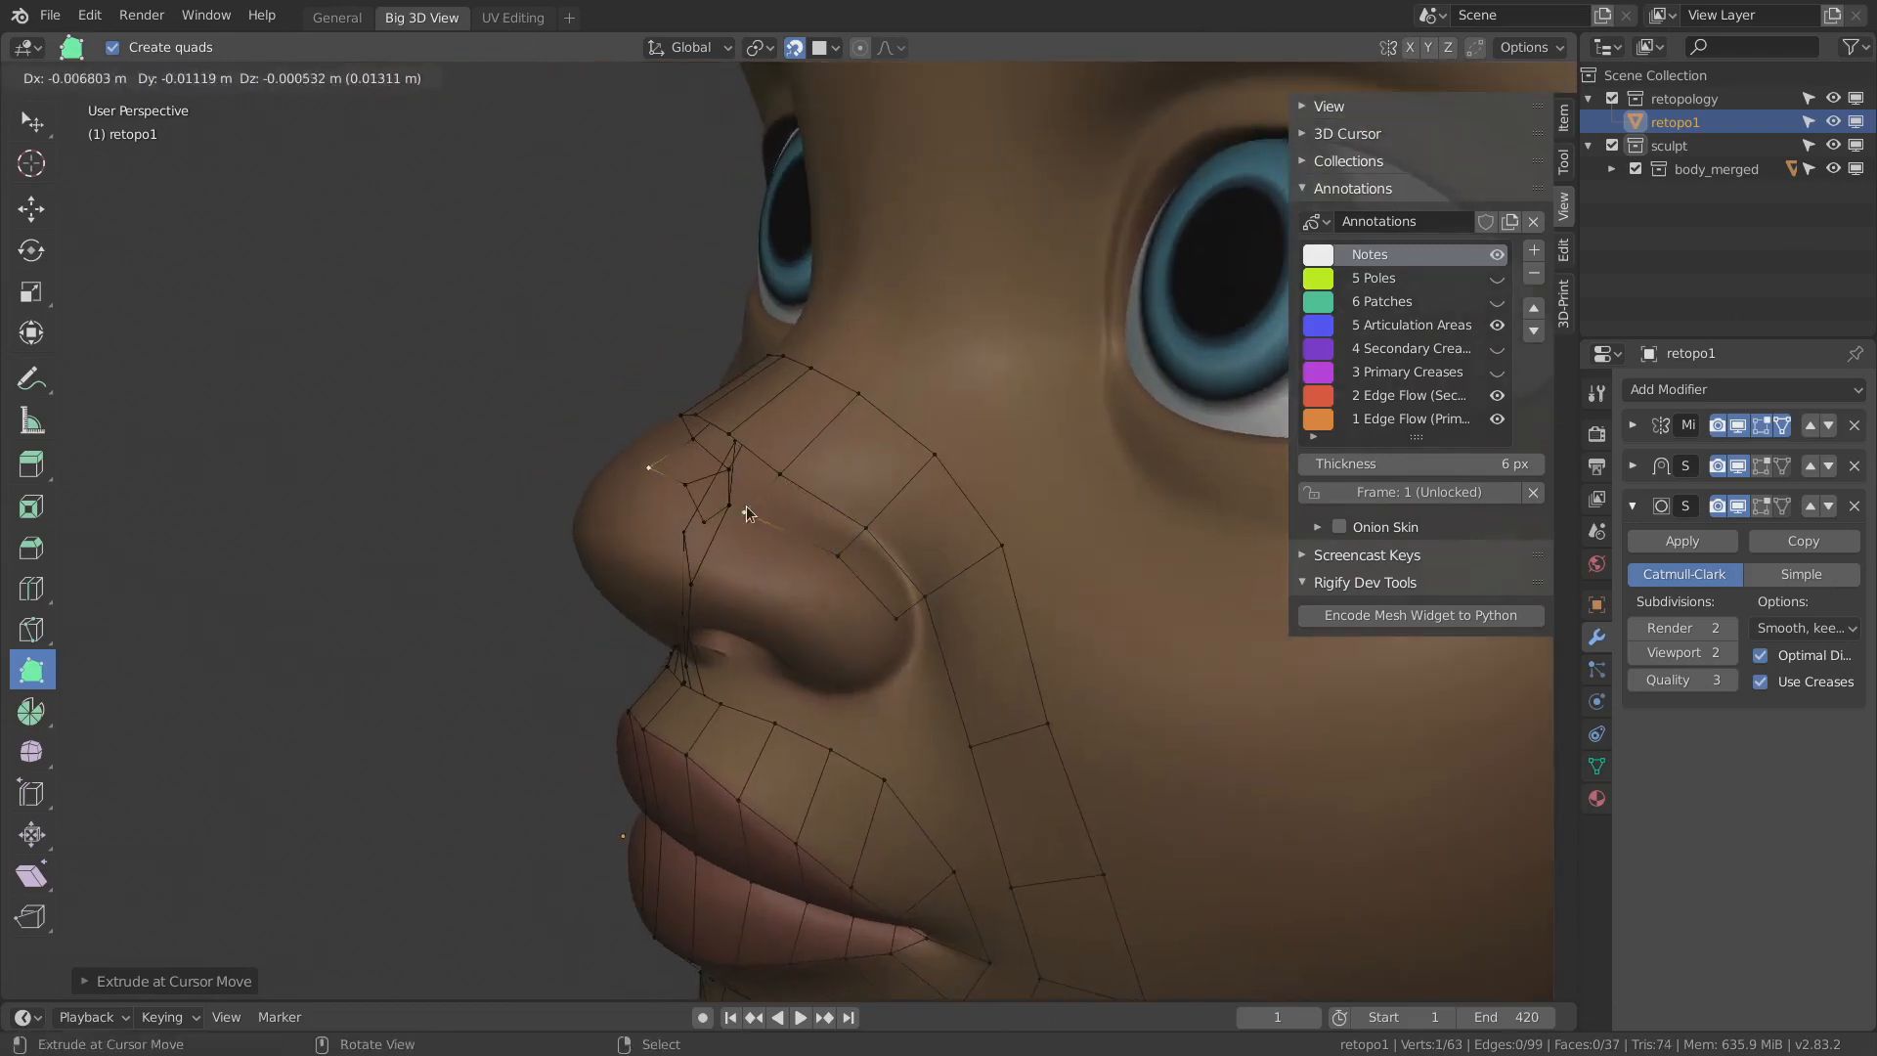
middle_drag(820, 530, 685, 470)
mouse_move(665, 467)
ctrl+mouse_down()
mouse_move(648, 460)
mouse_move(722, 472)
mouse_move(667, 472)
ctrl+mouse_up()
- Extrude the edge at the nostril crease down along the nose wing, and adjust its position and the crease vertex above
middle_drag(668, 473, 889, 512)
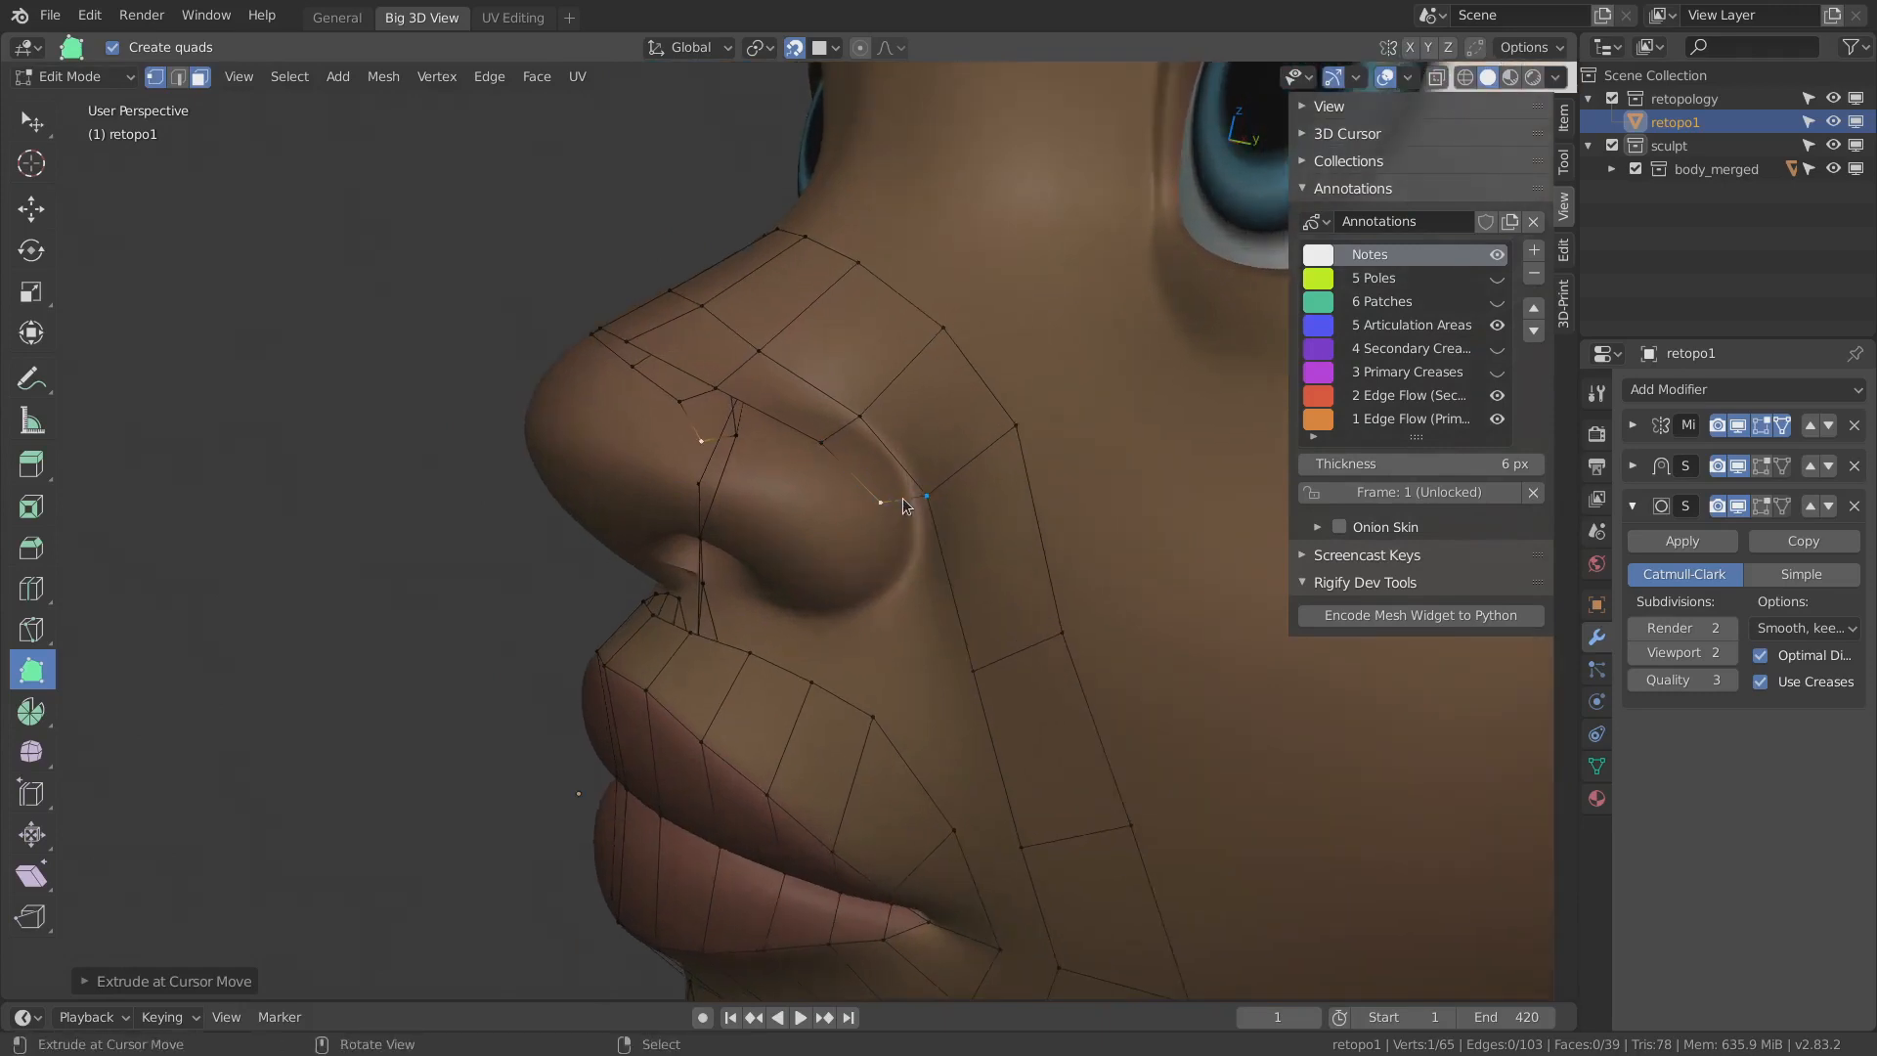
right_click(882, 504)
shift+right_click(922, 502)
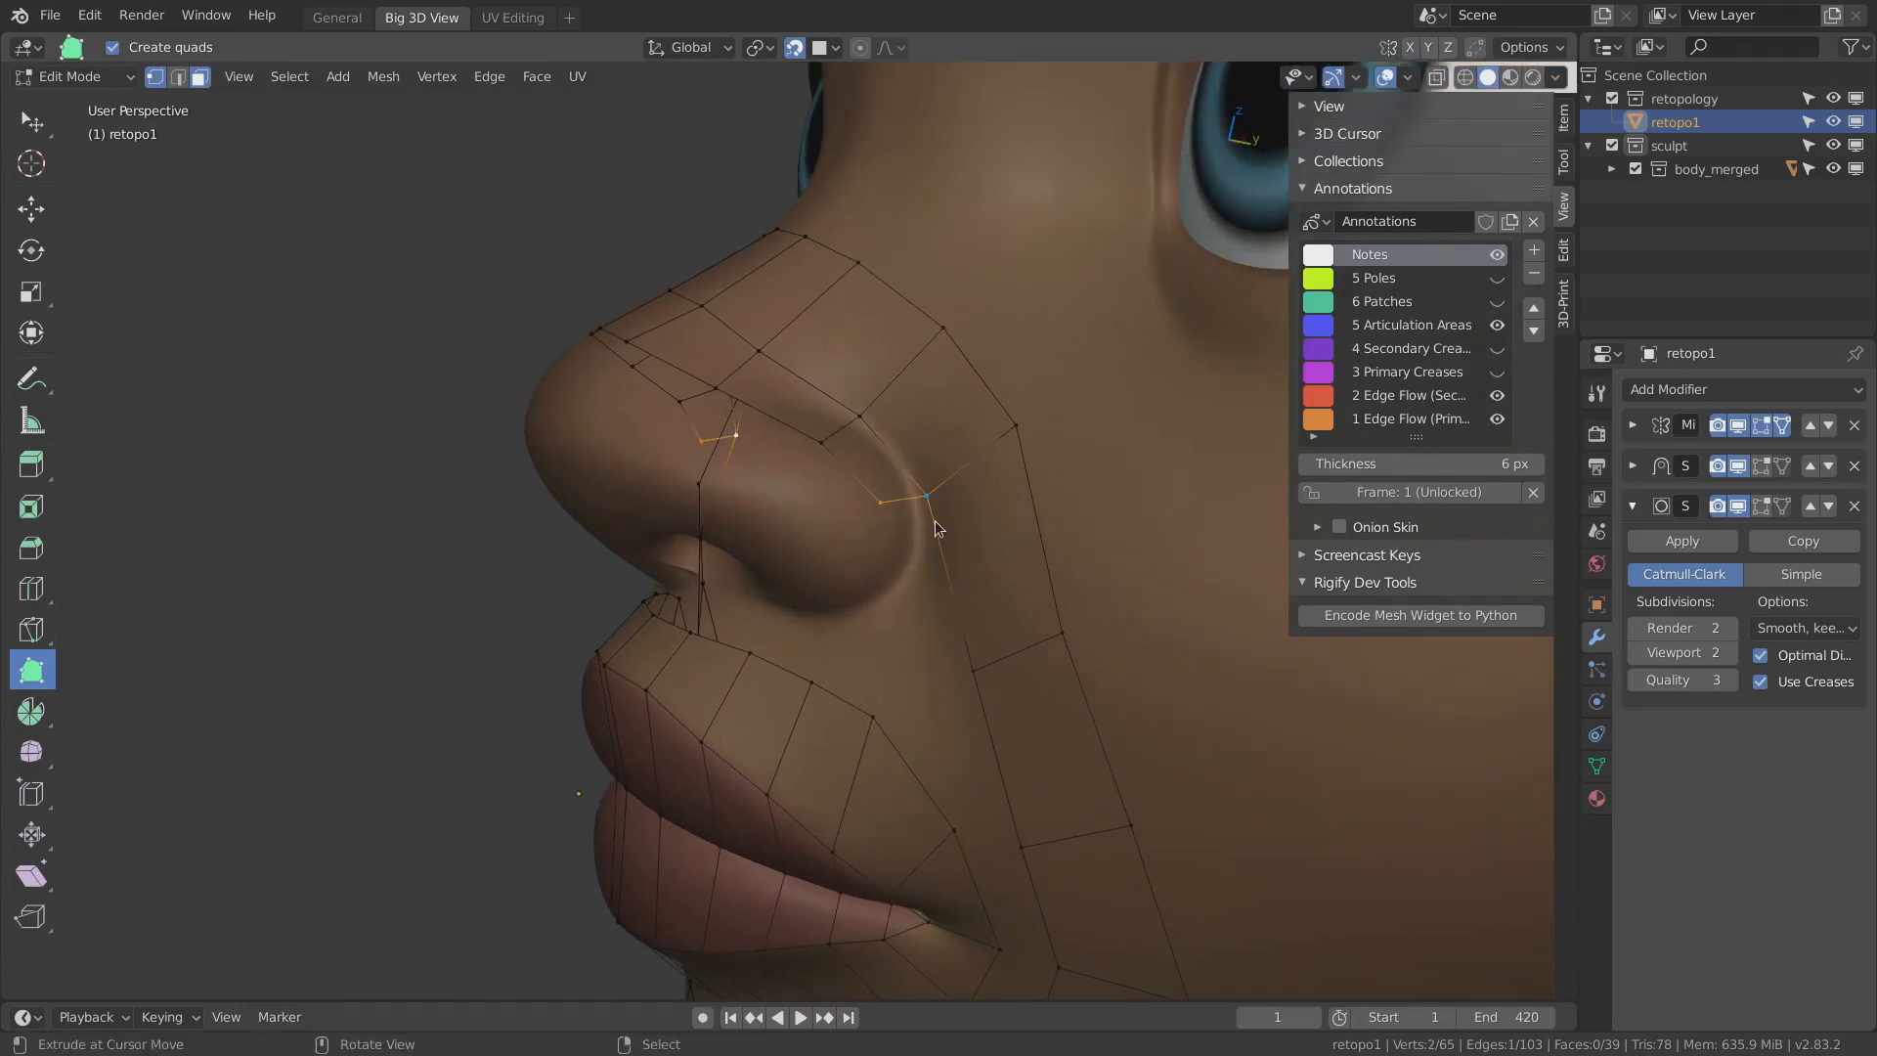
key(e)
key(r)
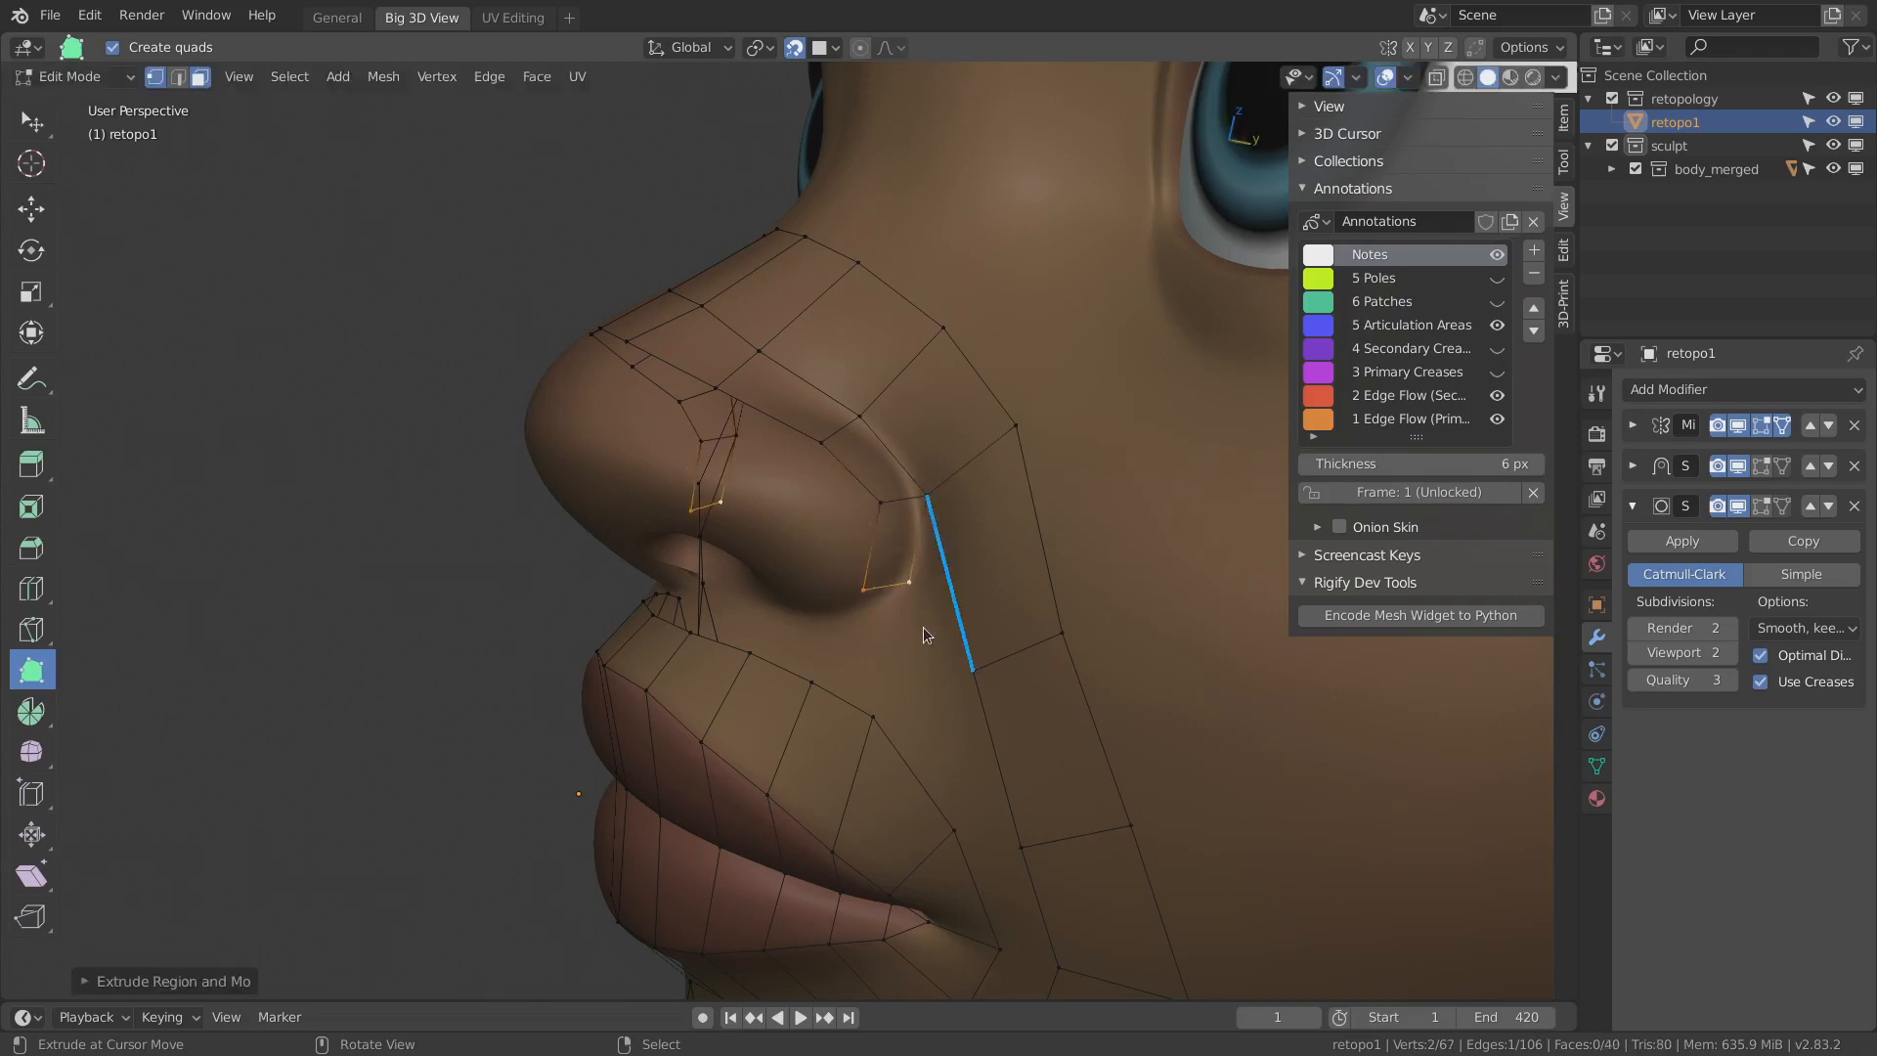
click(874, 666)
key(g)
click(873, 651)
scroll(905, 548, down, 1)
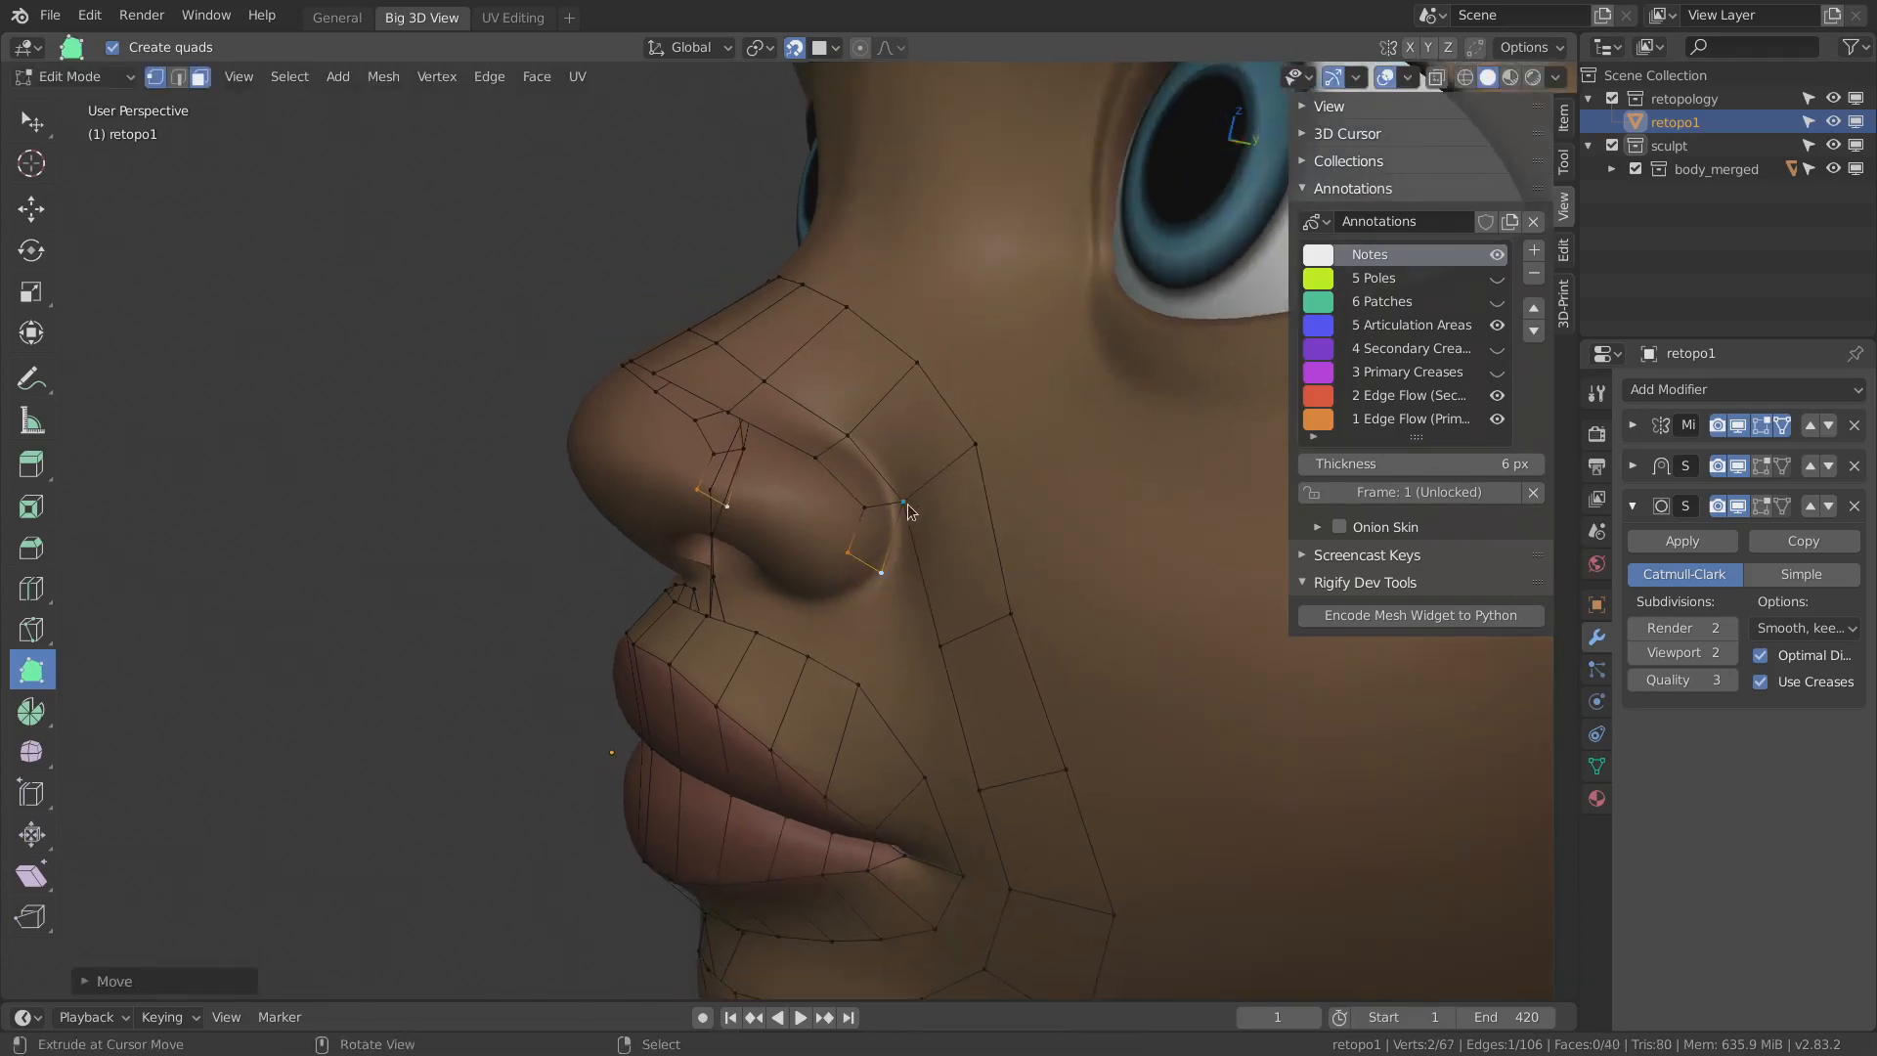
click(906, 506)
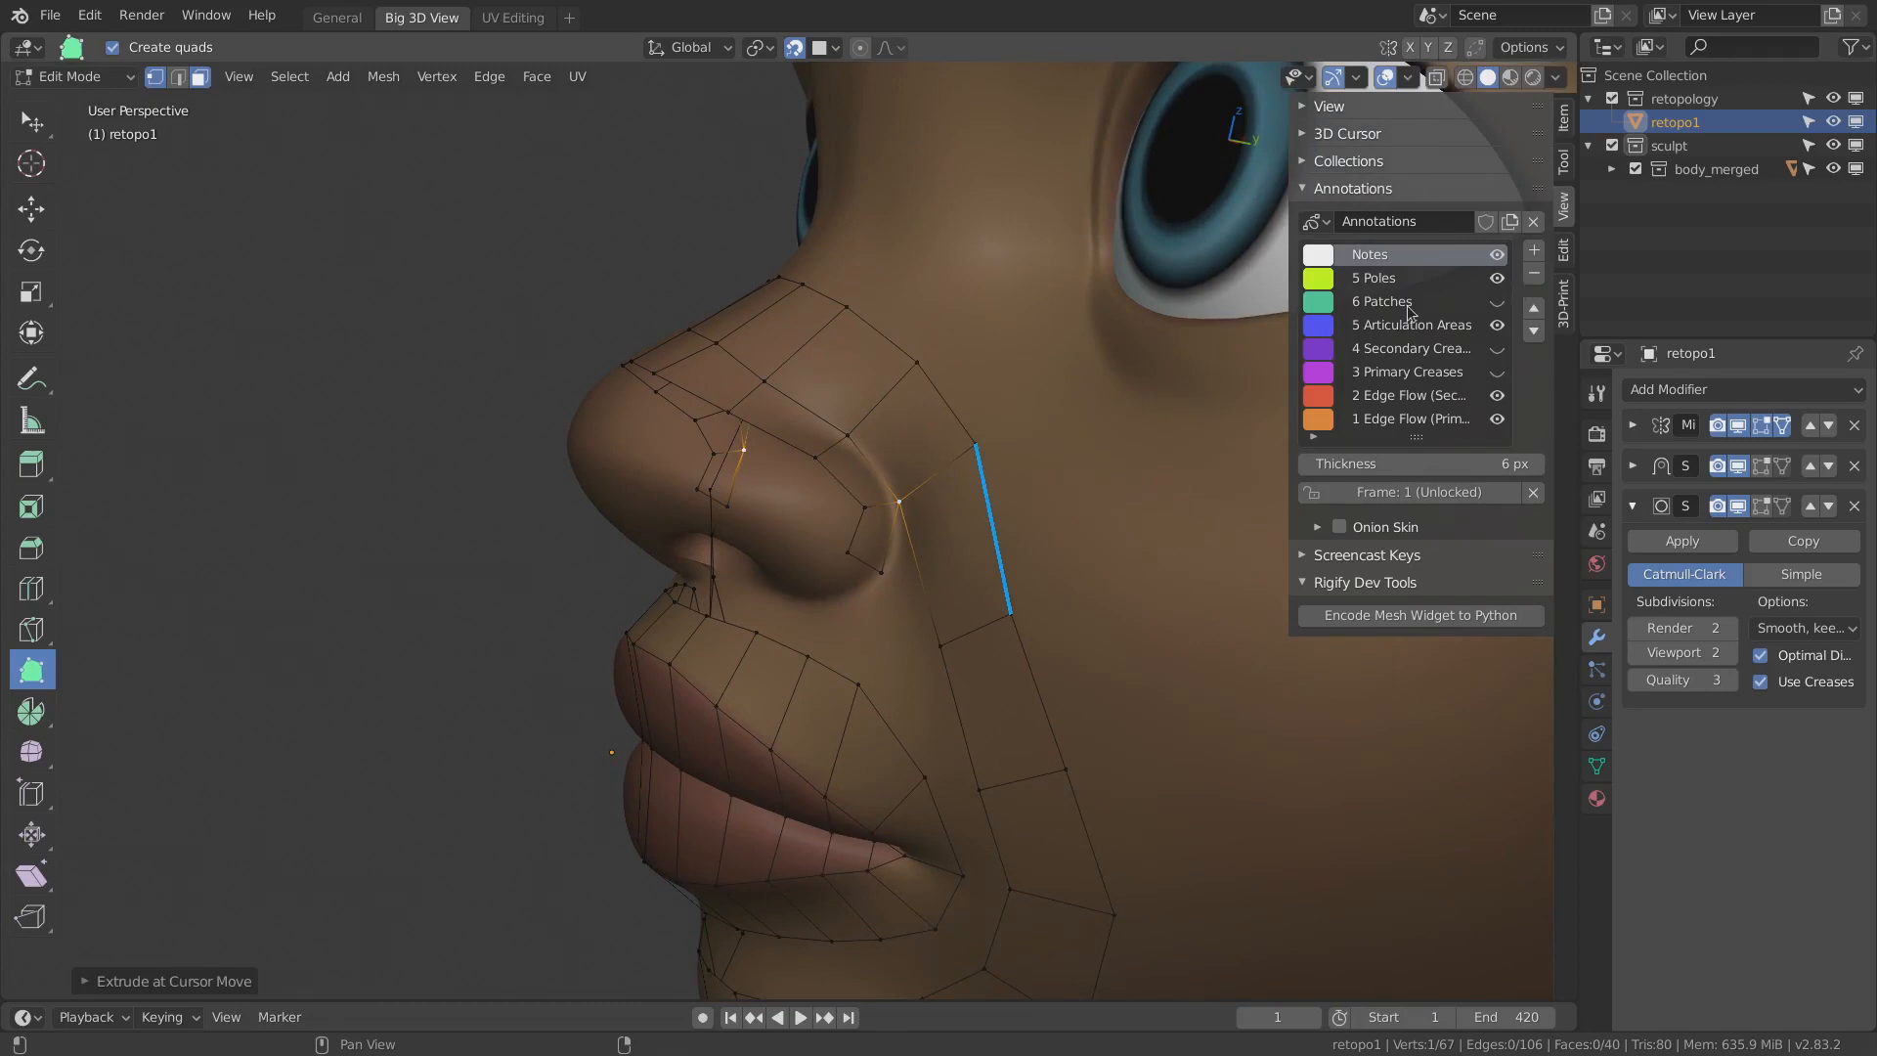
- Show the annotation guides and extrude another quad around the back of the nose wing
key(q)
click(1121, 470)
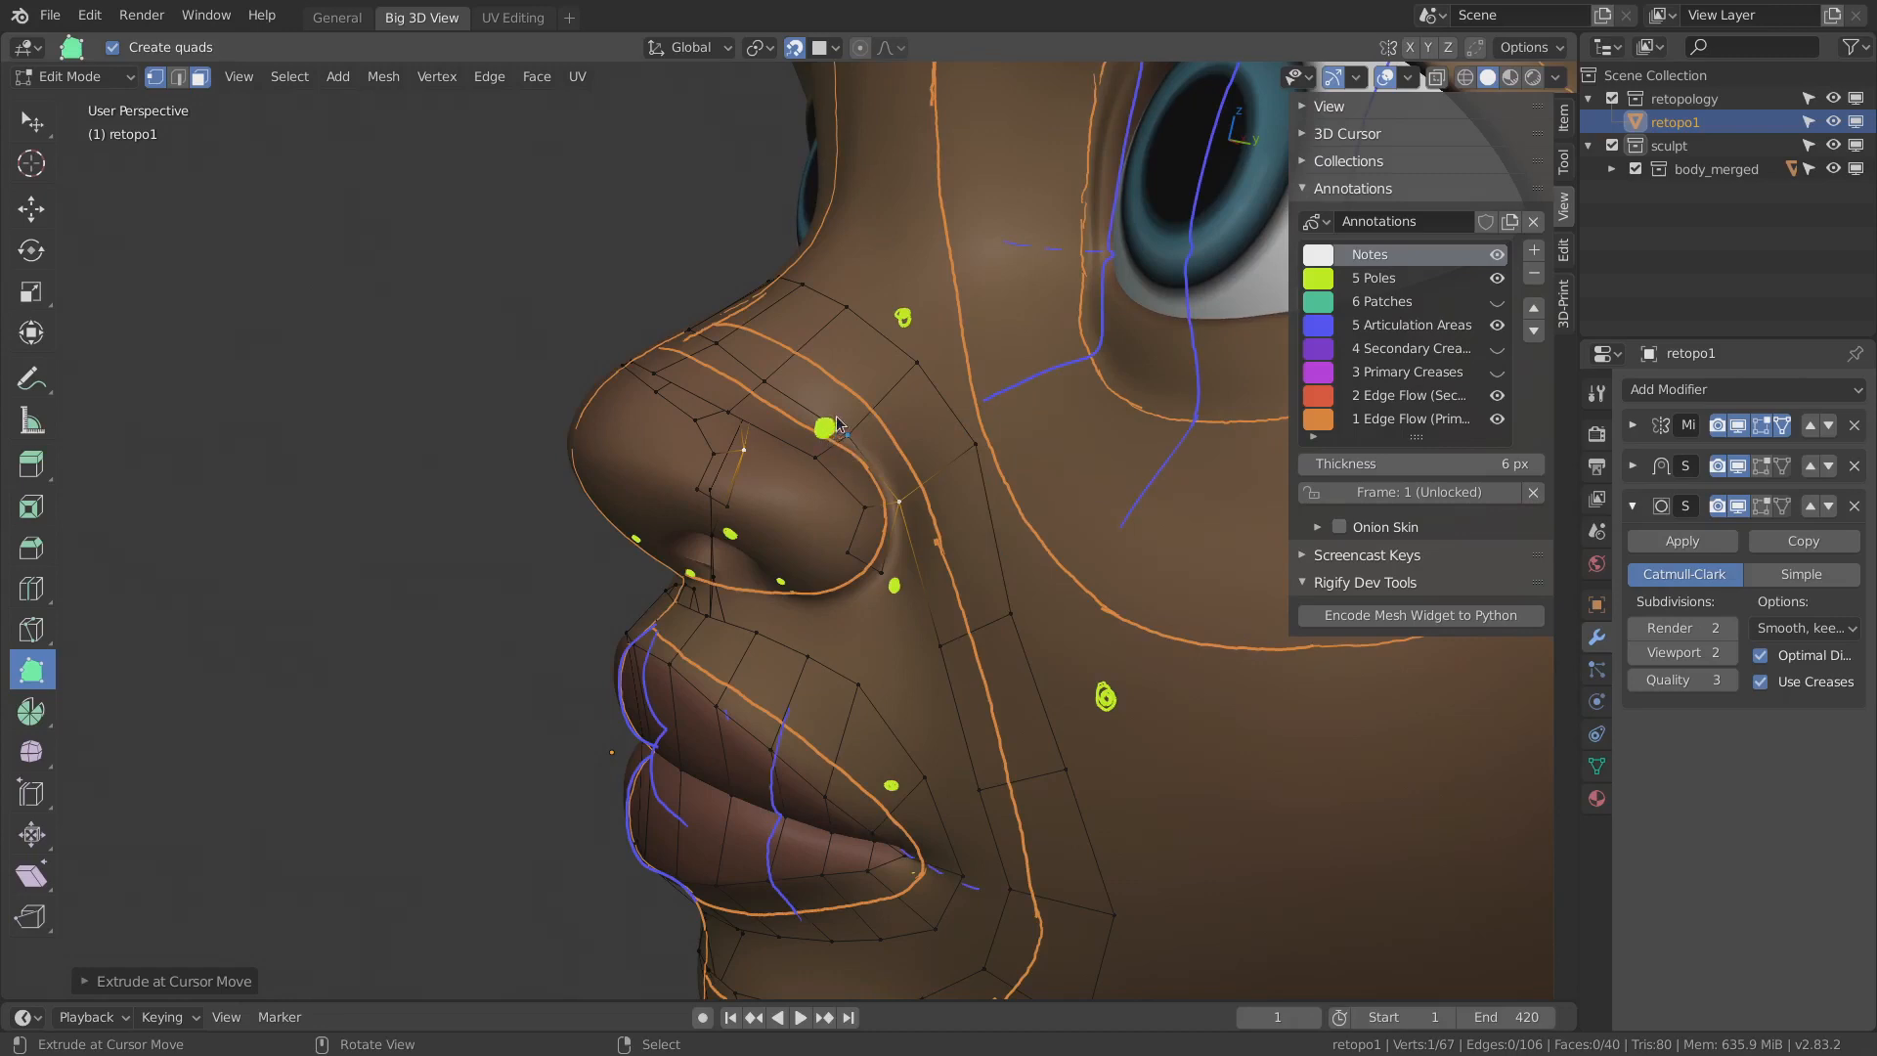
middle_drag(824, 440, 845, 448)
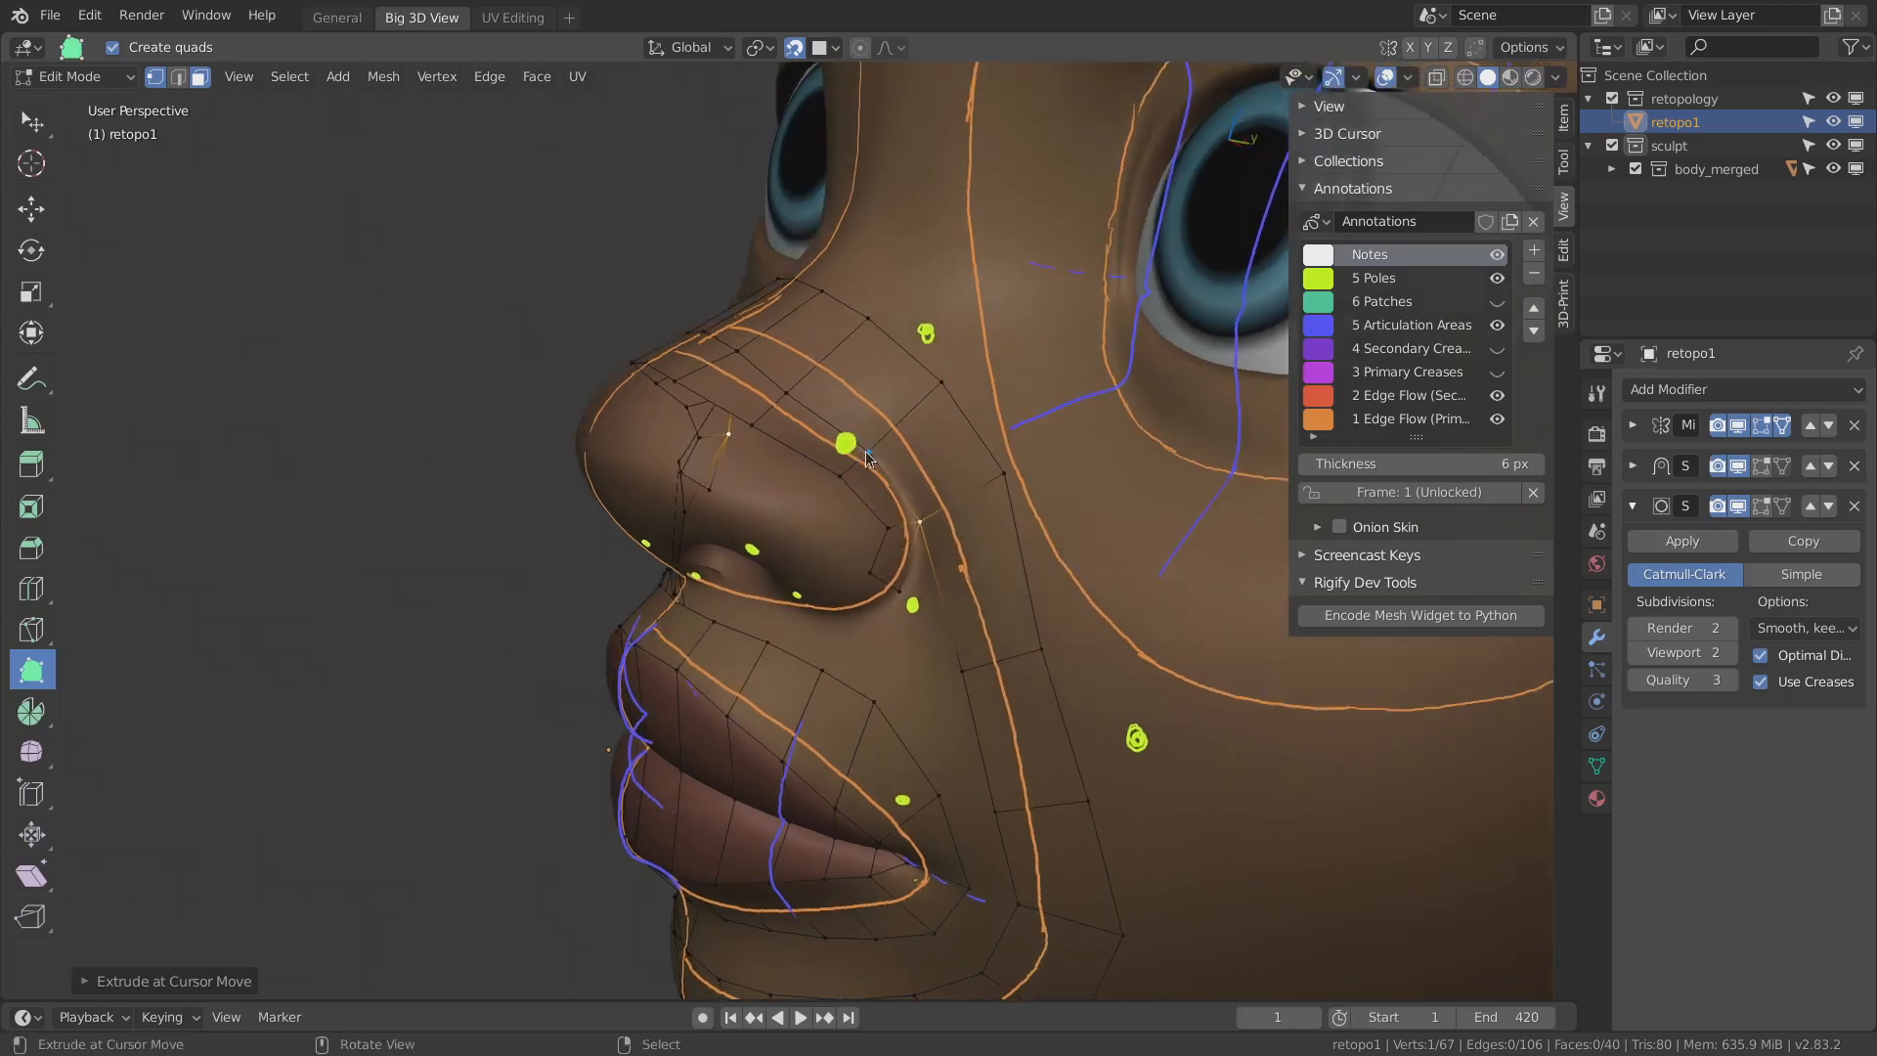
click(961, 548)
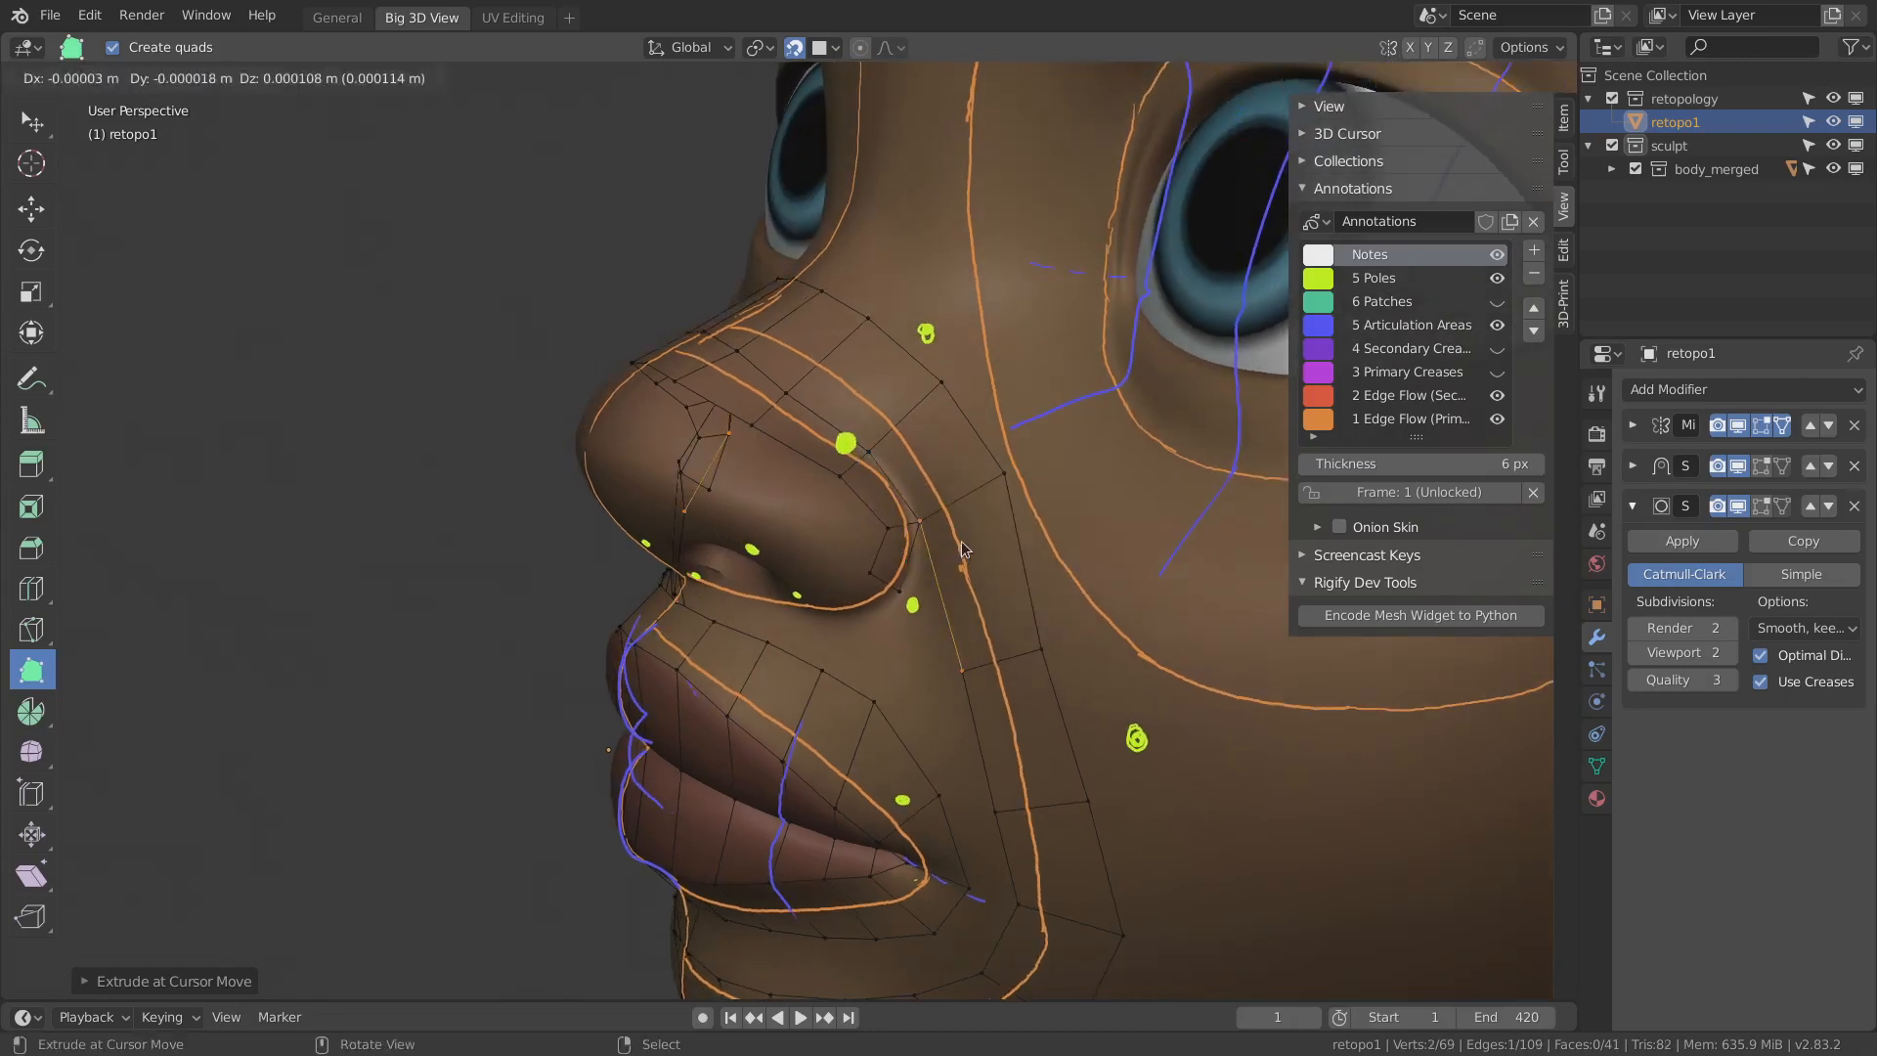
key(q)
key(ctrl+z)
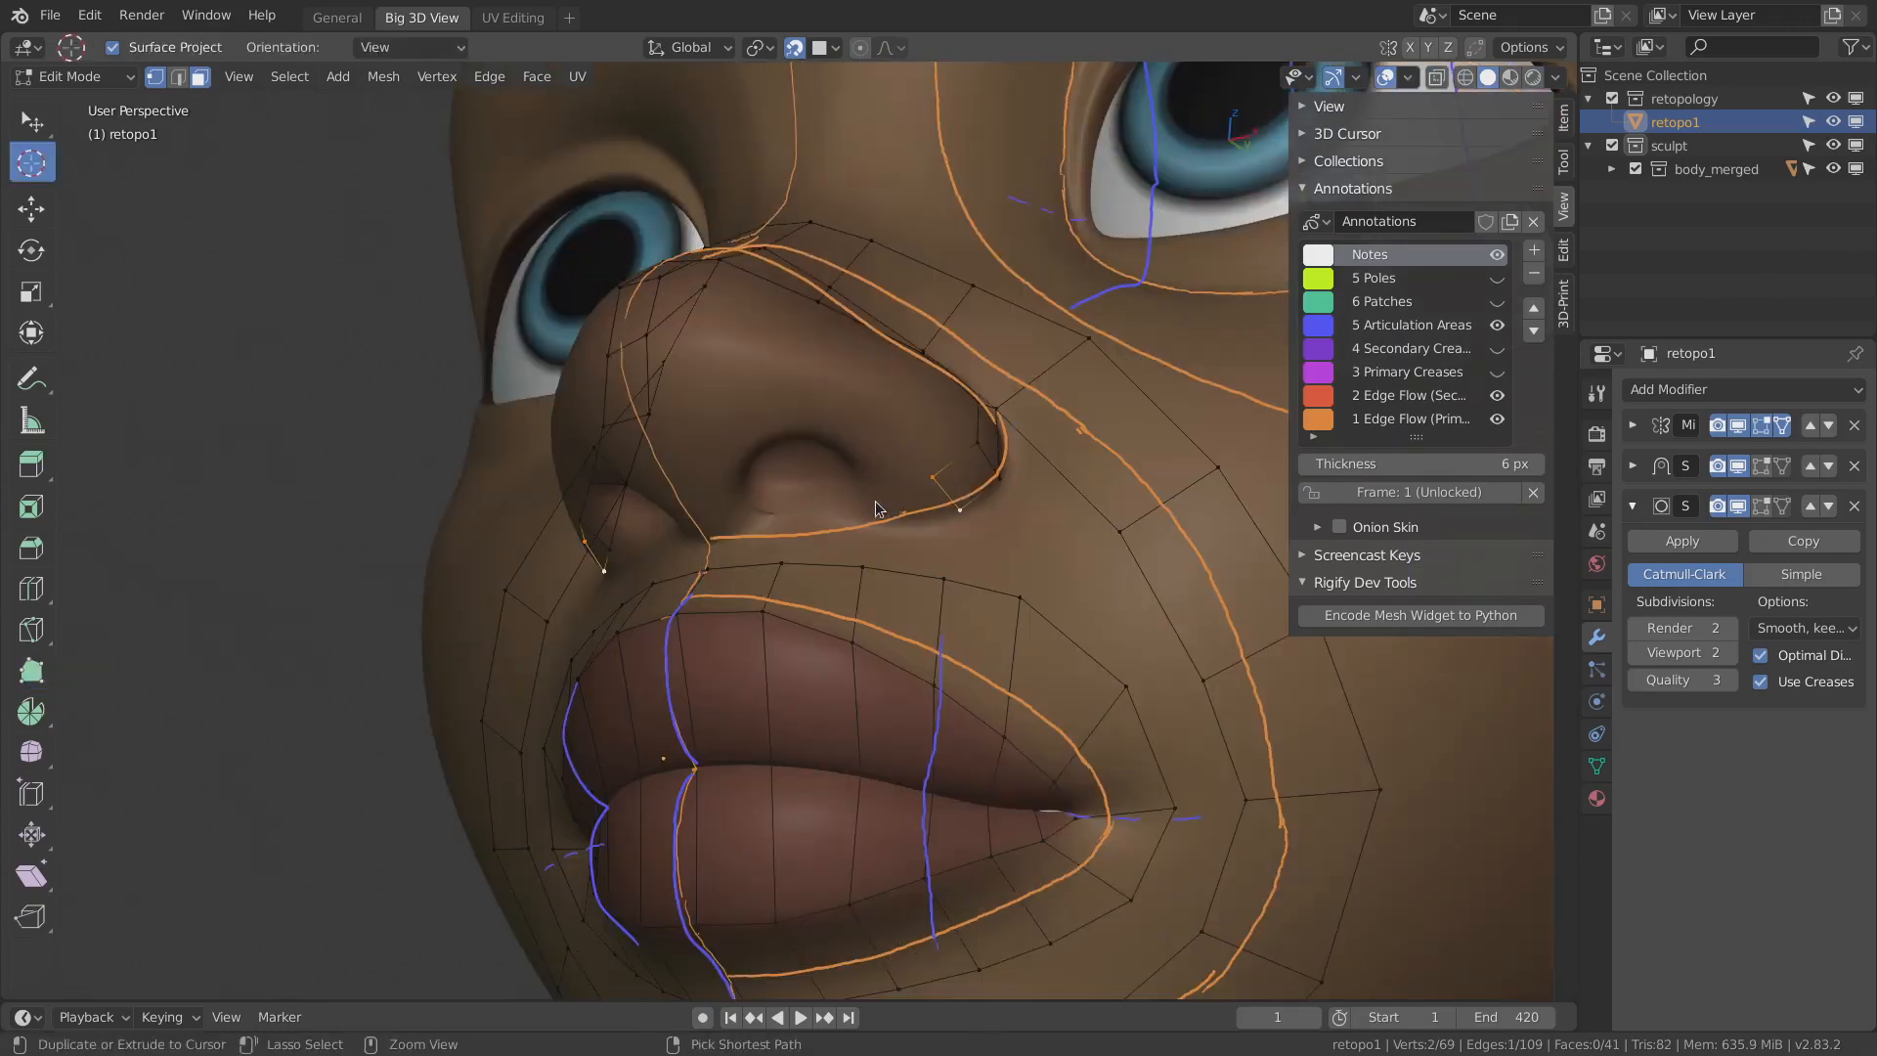
- Extrude the nose wing strip under the nostril in three quads up to the face's center line
ctrl+click(876, 503)
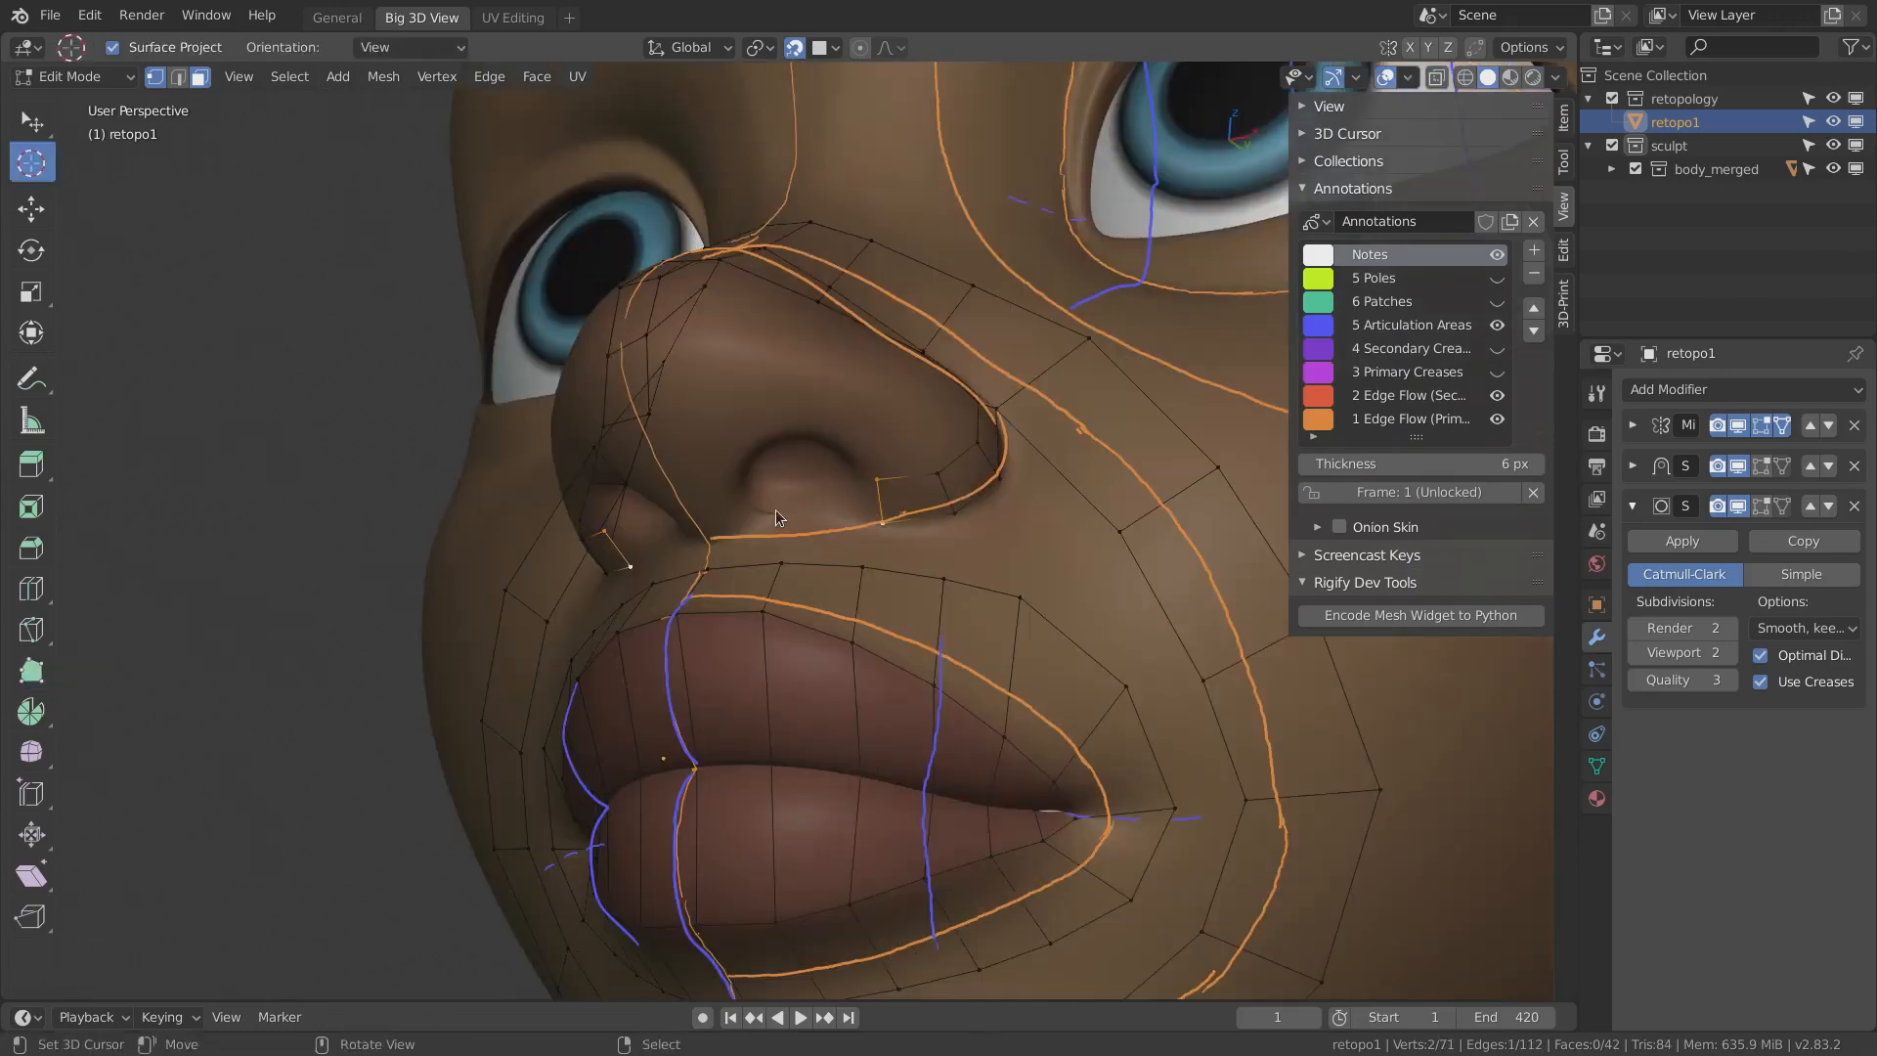
ctrl+click(770, 509)
middle_drag(835, 488, 802, 508)
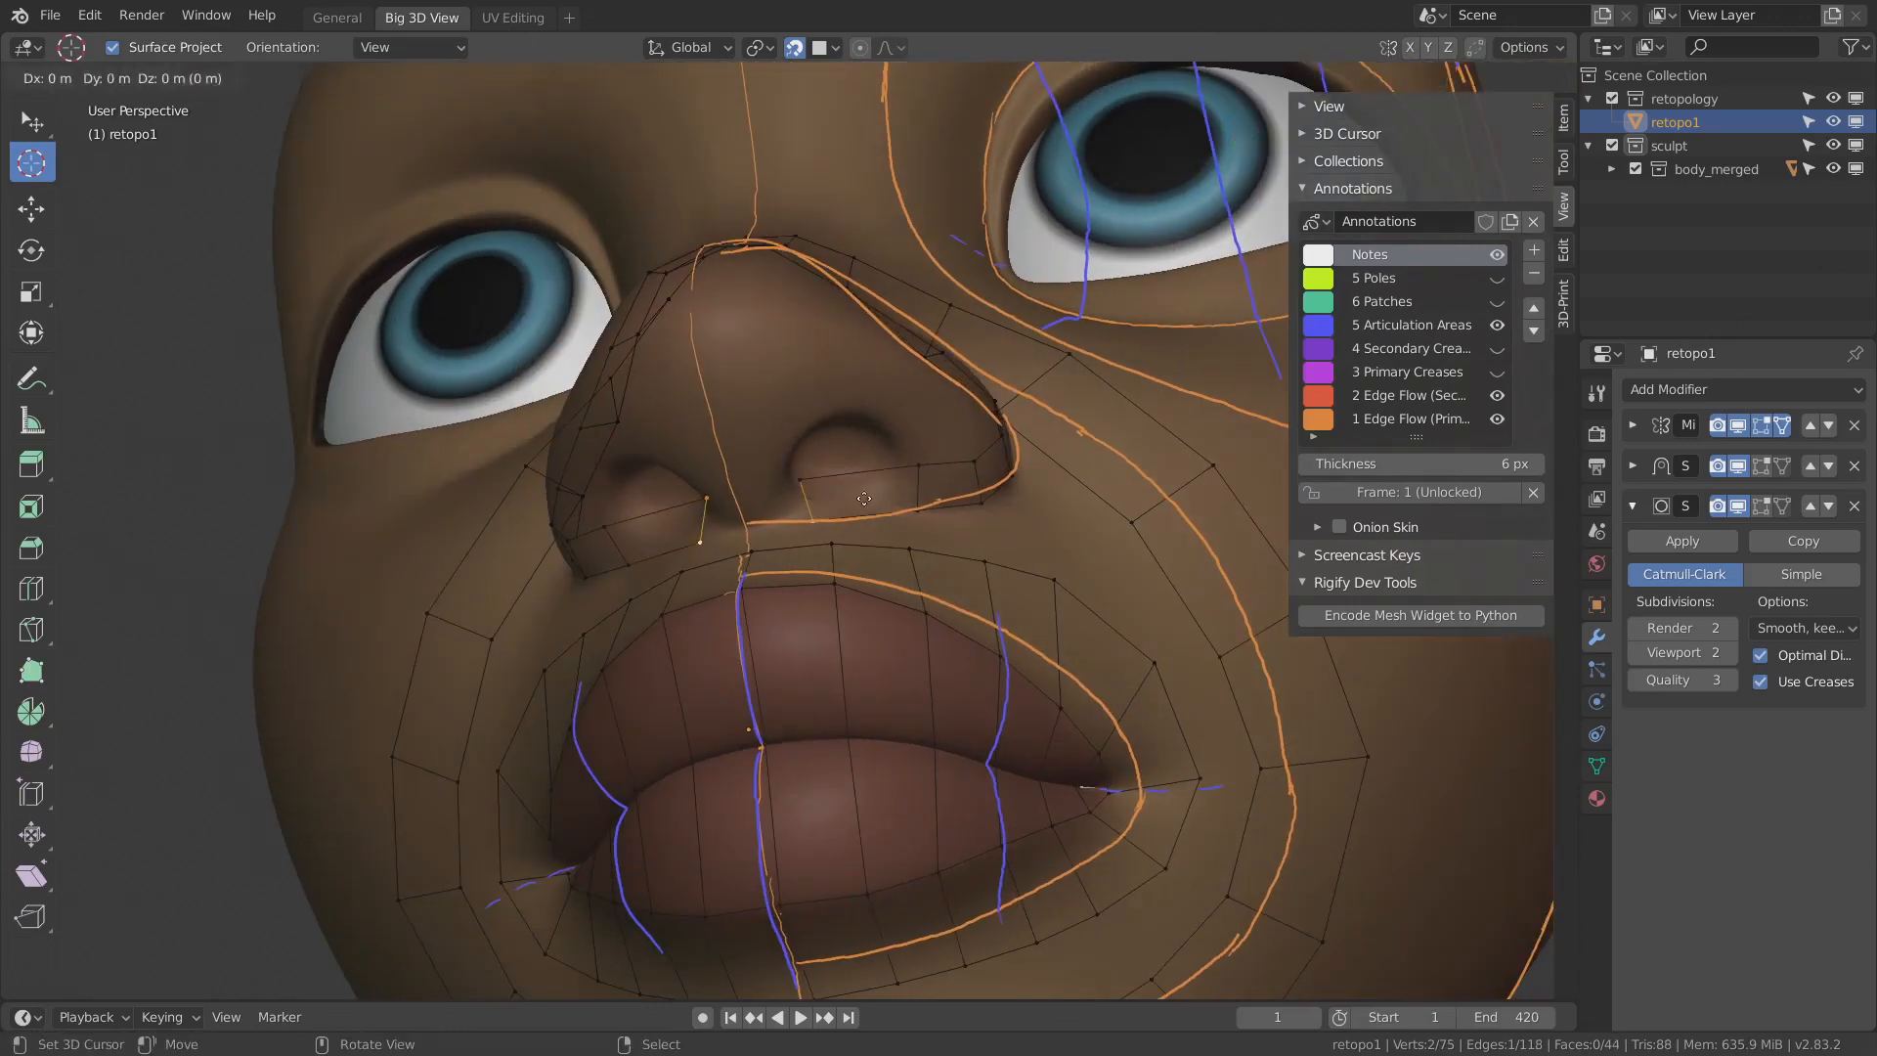
ctrl+click(799, 511)
- Reposition the strip's upper vertices just beneath the nostril with the Poly Build tool
click(32, 668)
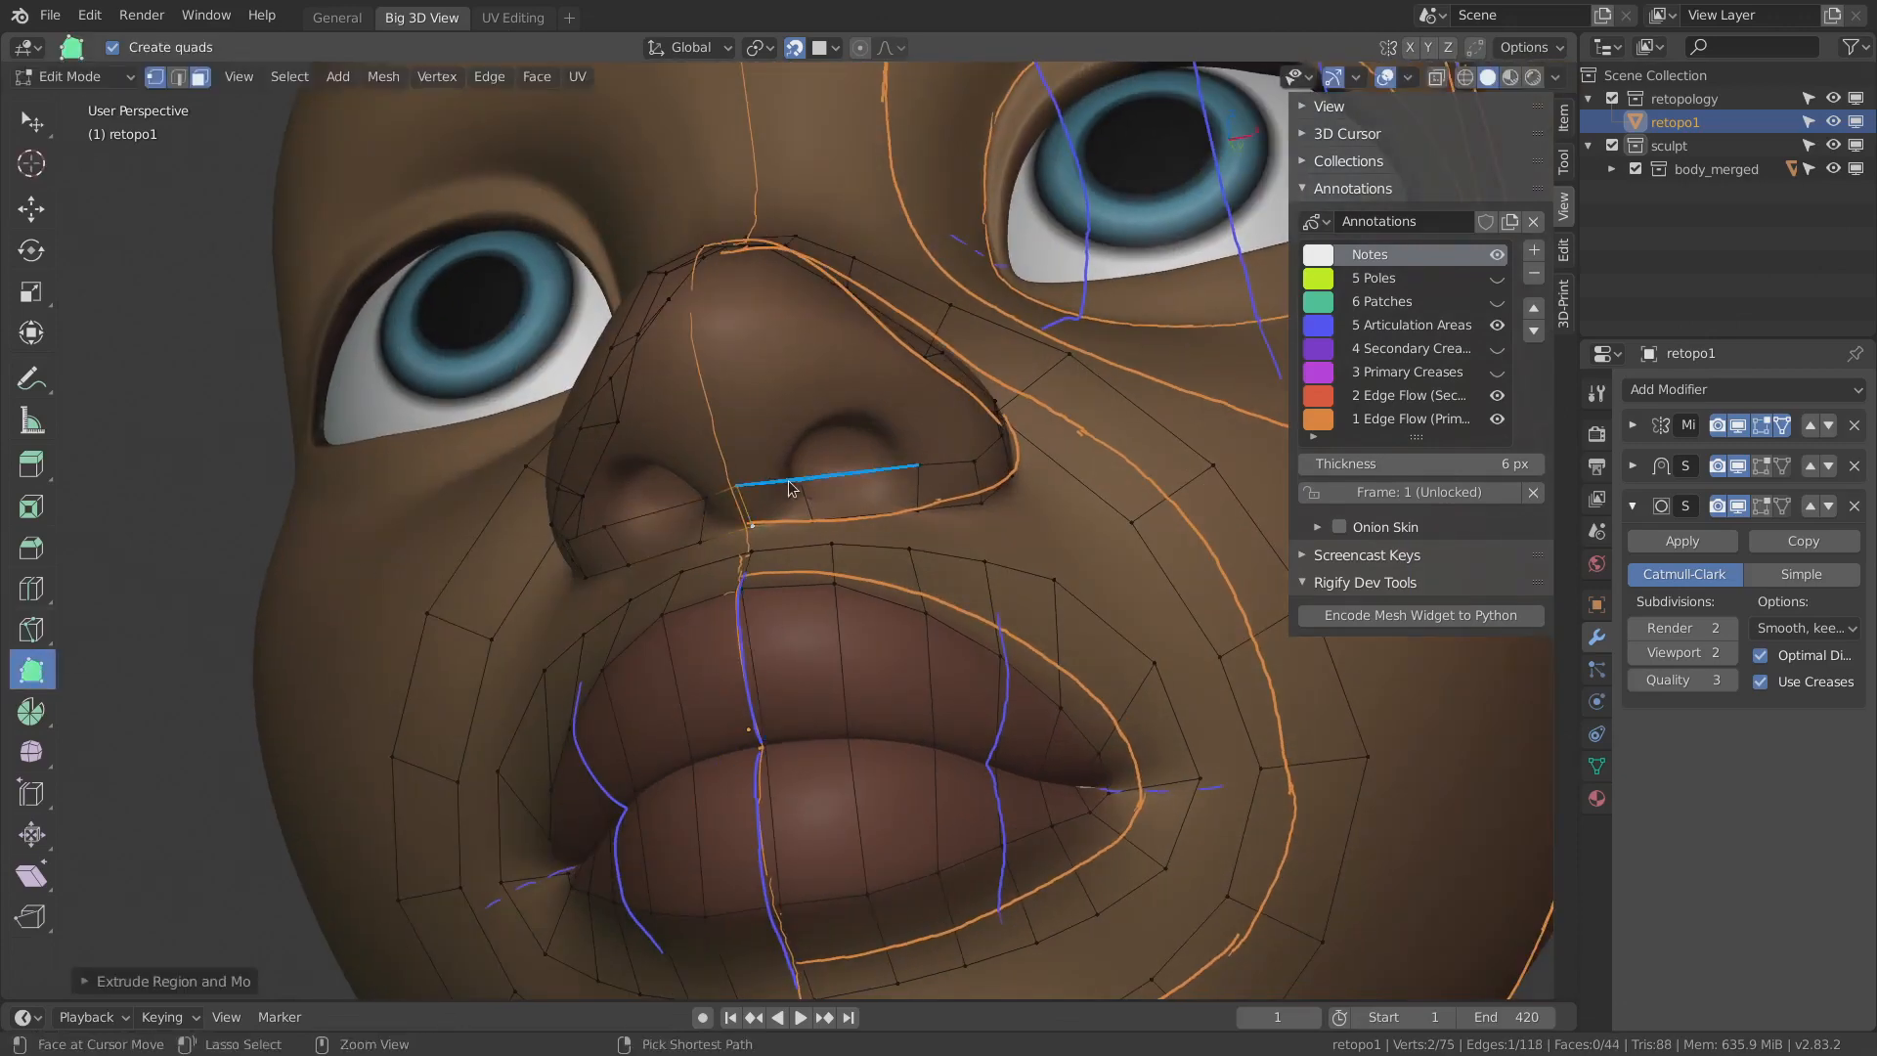
mouse_move(801, 481)
mouse_down()
mouse_move(742, 498)
mouse_move(795, 495)
mouse_up()
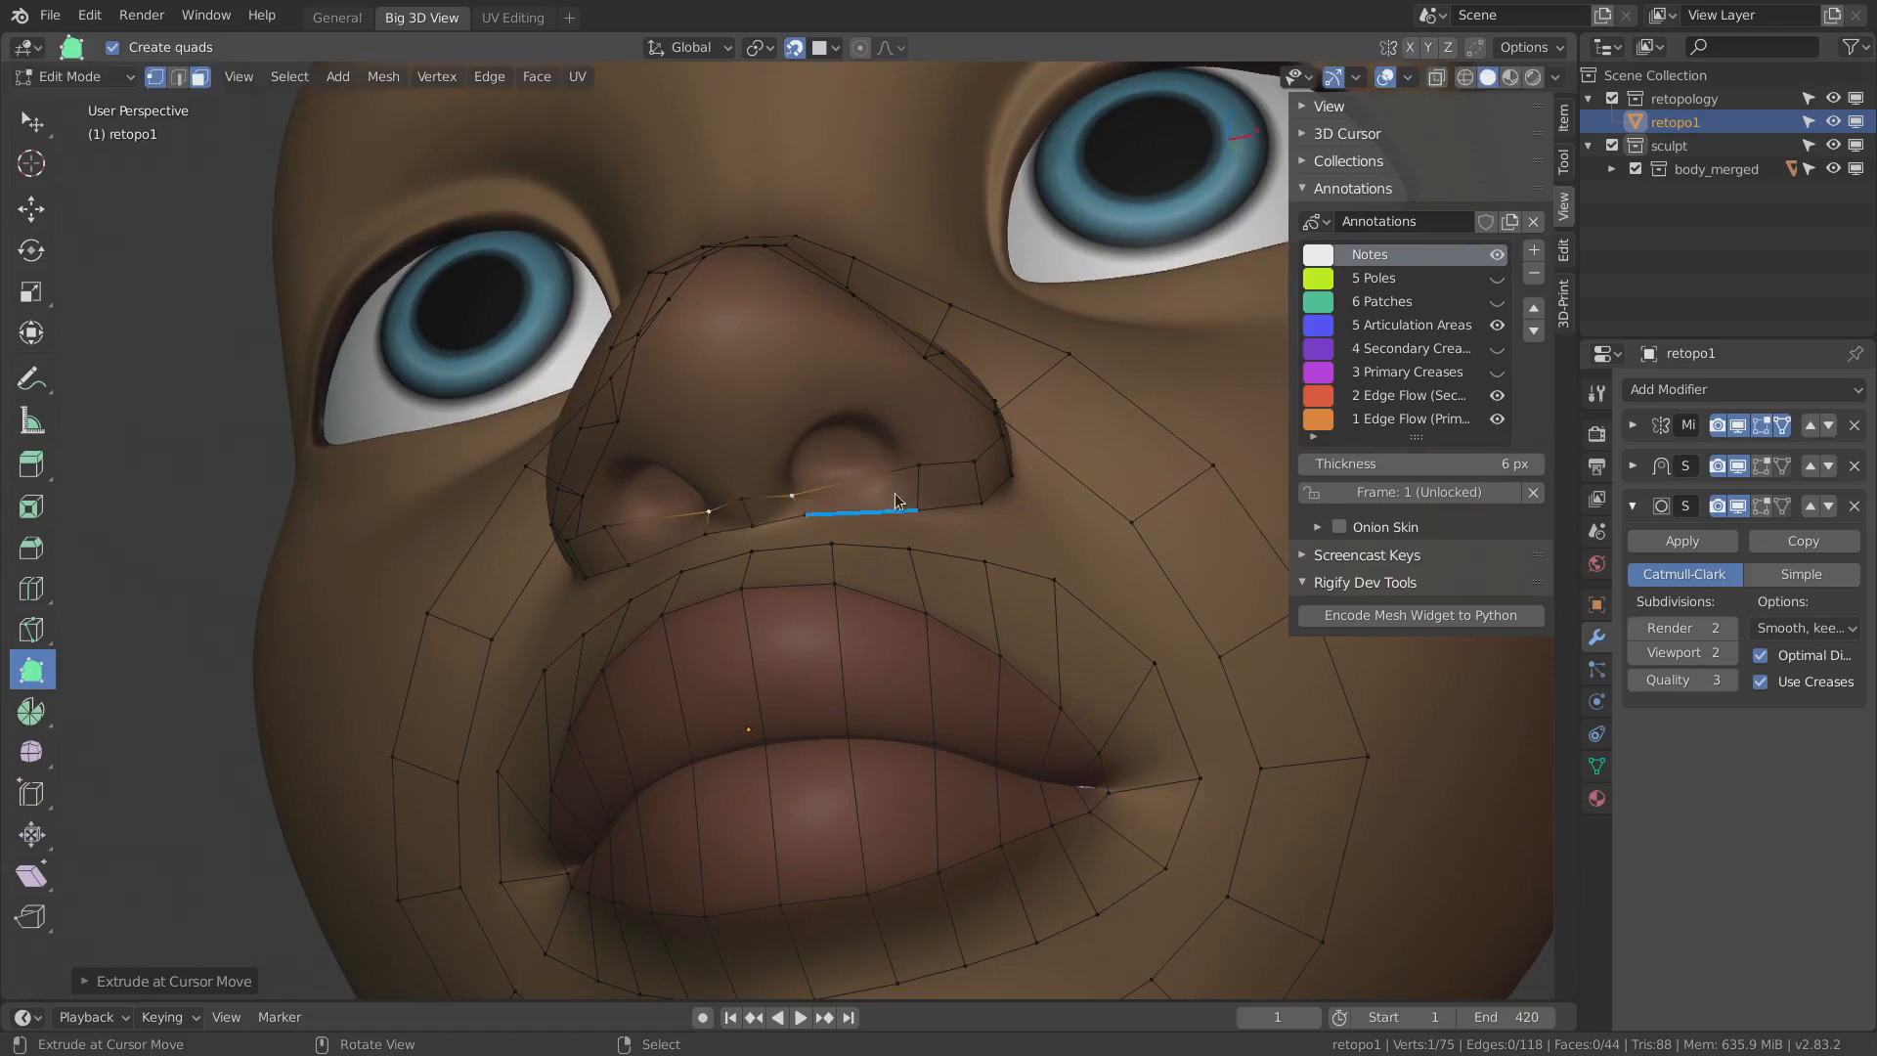
drag(918, 465, 901, 505)
mouse_move(901, 502)
middle_down()
mouse_move(923, 463)
mouse_move(906, 493)
middle_up()
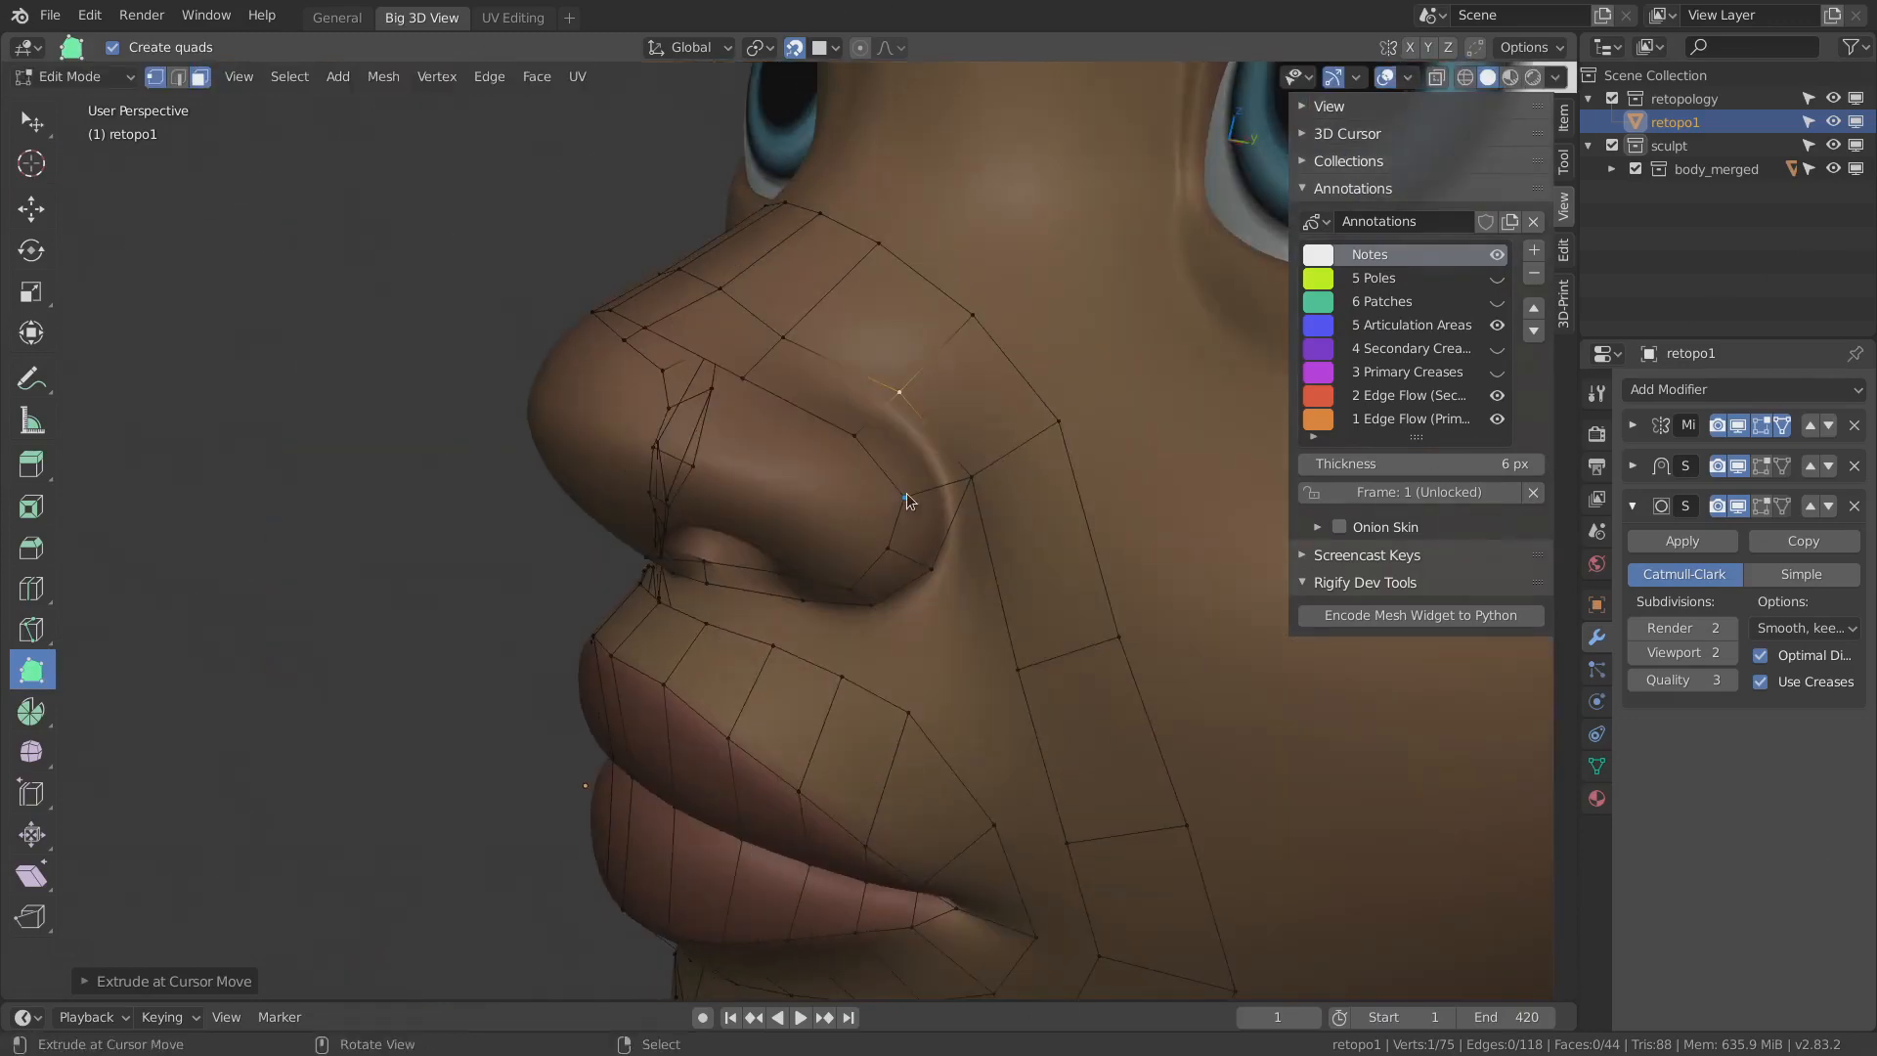
- Move the inner and outer vertices behind the nose wing so that they follow the nostril crease
drag(907, 495, 944, 489)
mouse_move(932, 571)
mouse_down()
mouse_move(957, 584)
mouse_move(930, 569)
mouse_up()
drag(971, 482, 982, 478)
drag(918, 404, 921, 402)
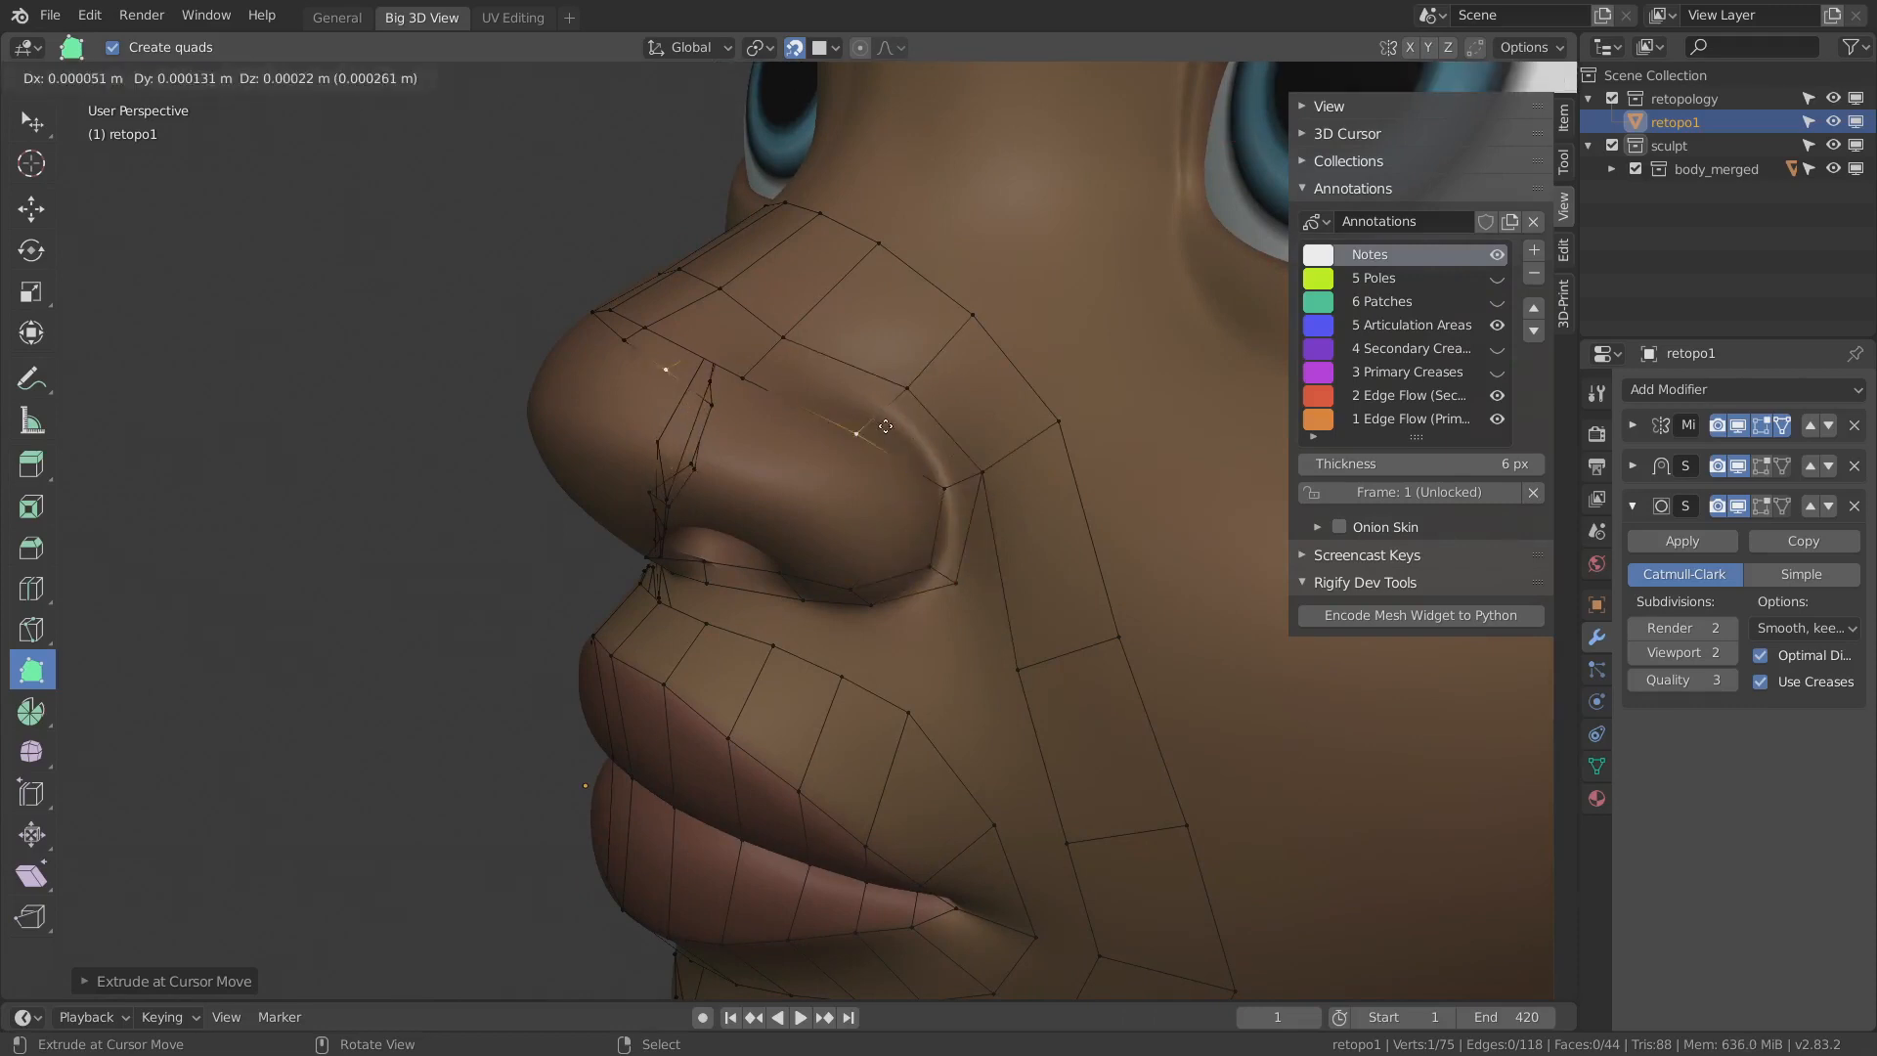
- Adjust the strip's vertices above the nose wing and on the side of the nose
middle_drag(778, 376, 929, 555)
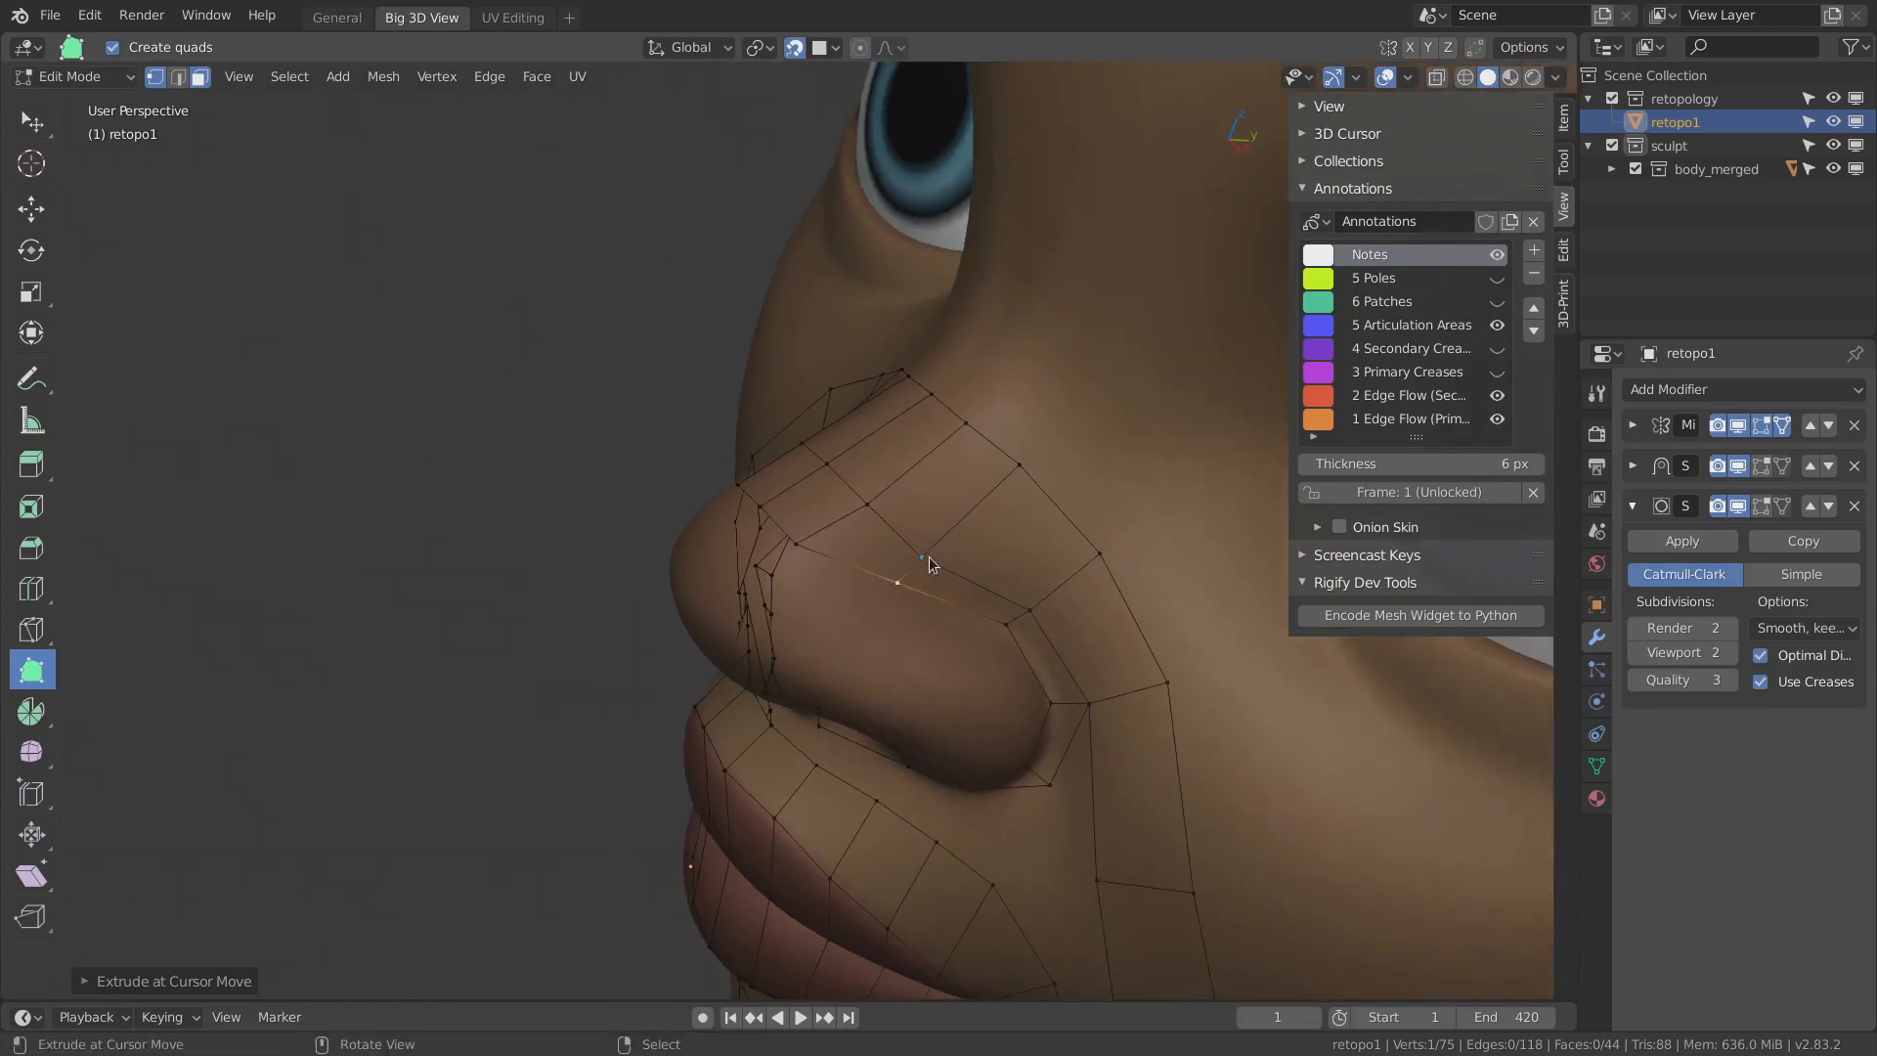
drag(929, 555, 905, 488)
drag(820, 438, 847, 456)
- Refine the vertices at the lower nose wing and along the base of the nose to even out the strip
middle_drag(917, 623, 940, 420)
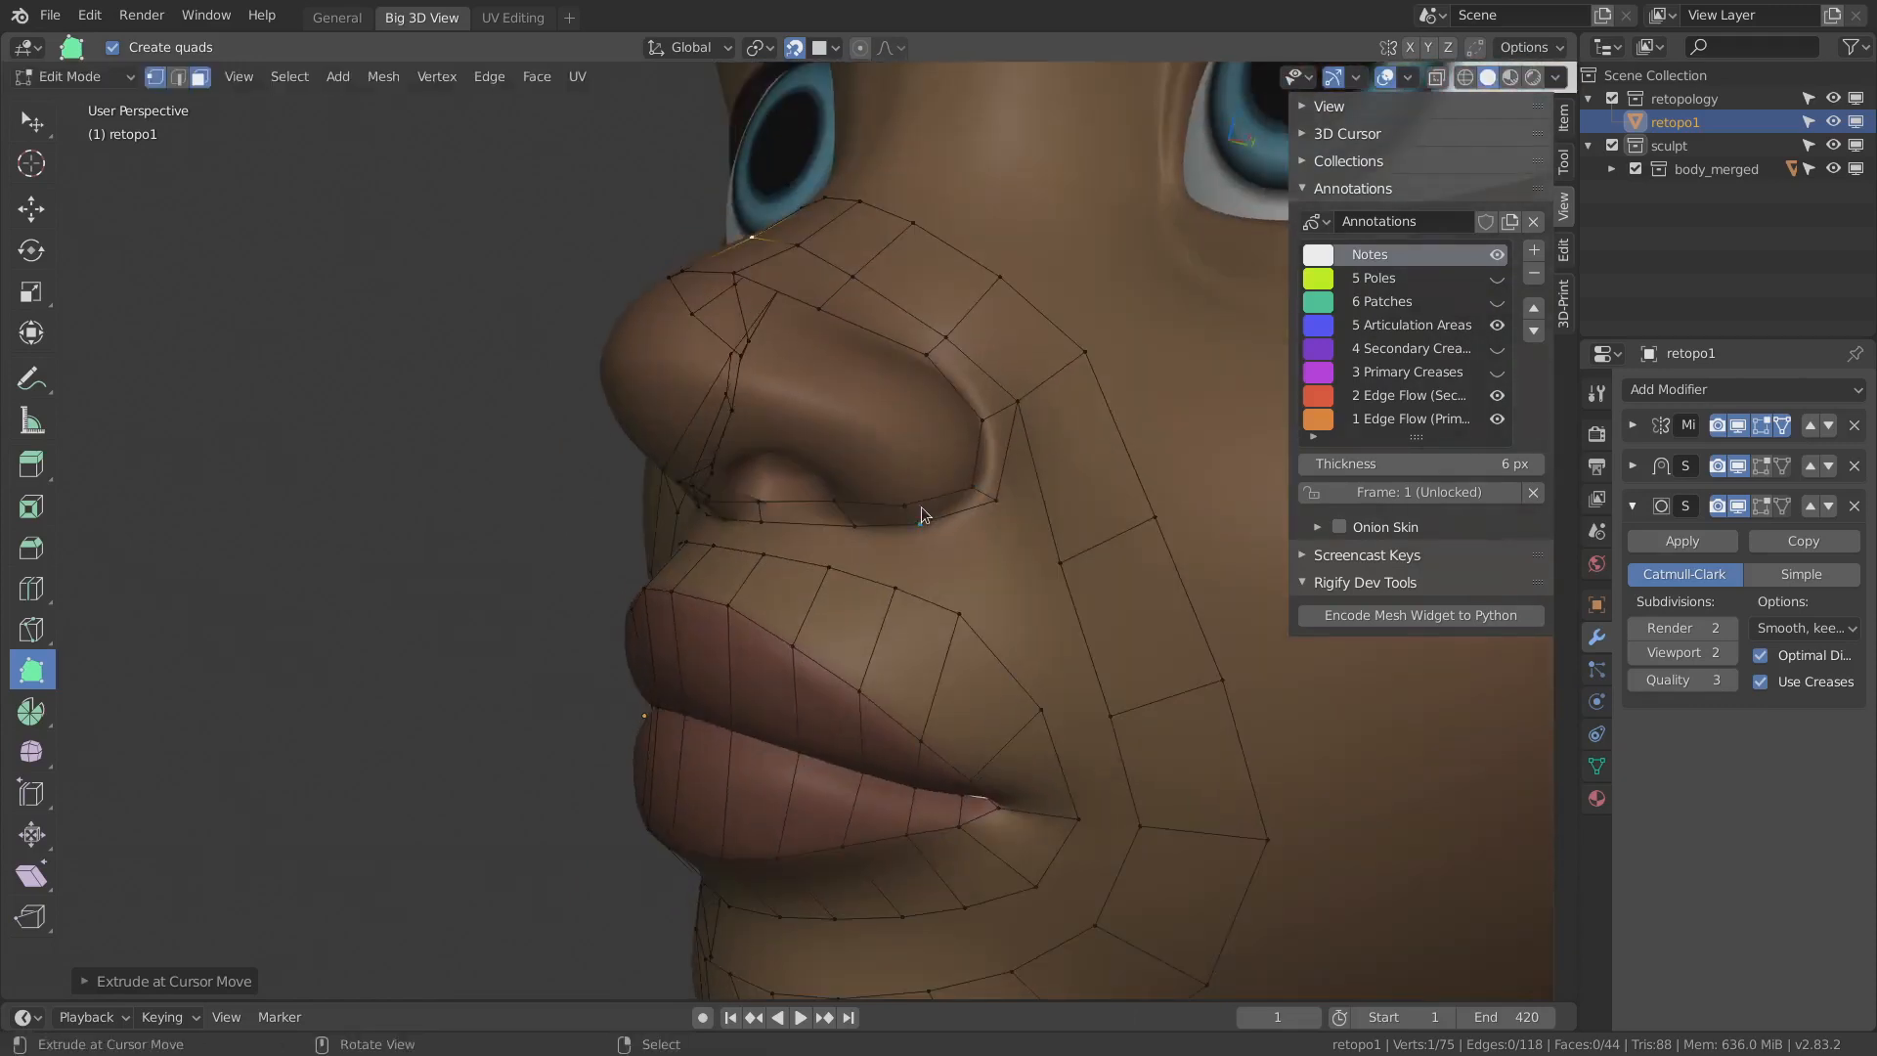
drag(923, 515, 939, 551)
drag(972, 481, 964, 482)
middle_drag(947, 478, 988, 462)
drag(877, 531, 874, 517)
middle_drag(843, 540, 880, 545)
drag(780, 522, 781, 538)
drag(779, 510, 733, 522)
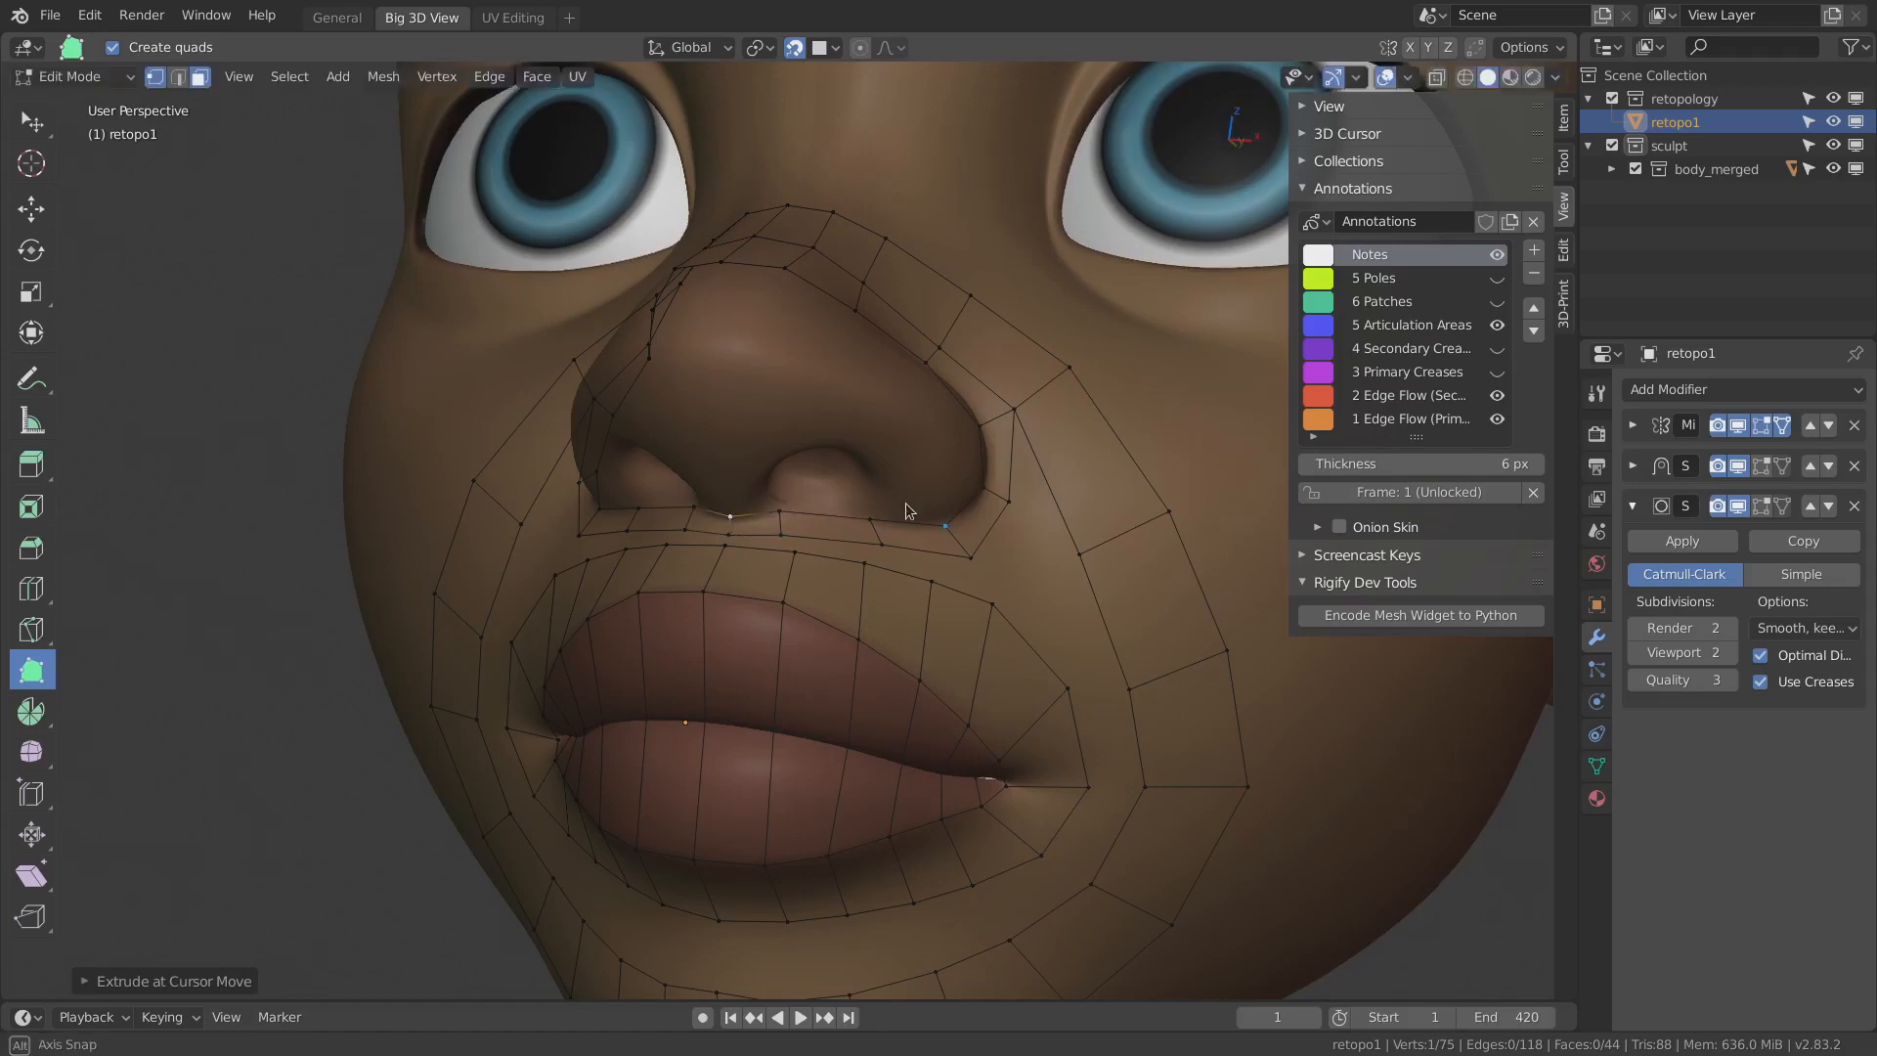
middle_drag(909, 511, 868, 522)
scroll(915, 557, down, 1)
drag(919, 545, 923, 541)
- Duplicate one quad of the outer mouth loop and place the copy on the skin below the eye
middle_drag(923, 542, 652, 642)
scroll(898, 640, down, 2)
middle_drag(983, 538, 846, 664)
scroll(900, 491, up, 2)
middle_drag(718, 660, 827, 595)
key(shift+space)
key(space)
right_click(887, 745)
key(shift+d)
click(909, 484)
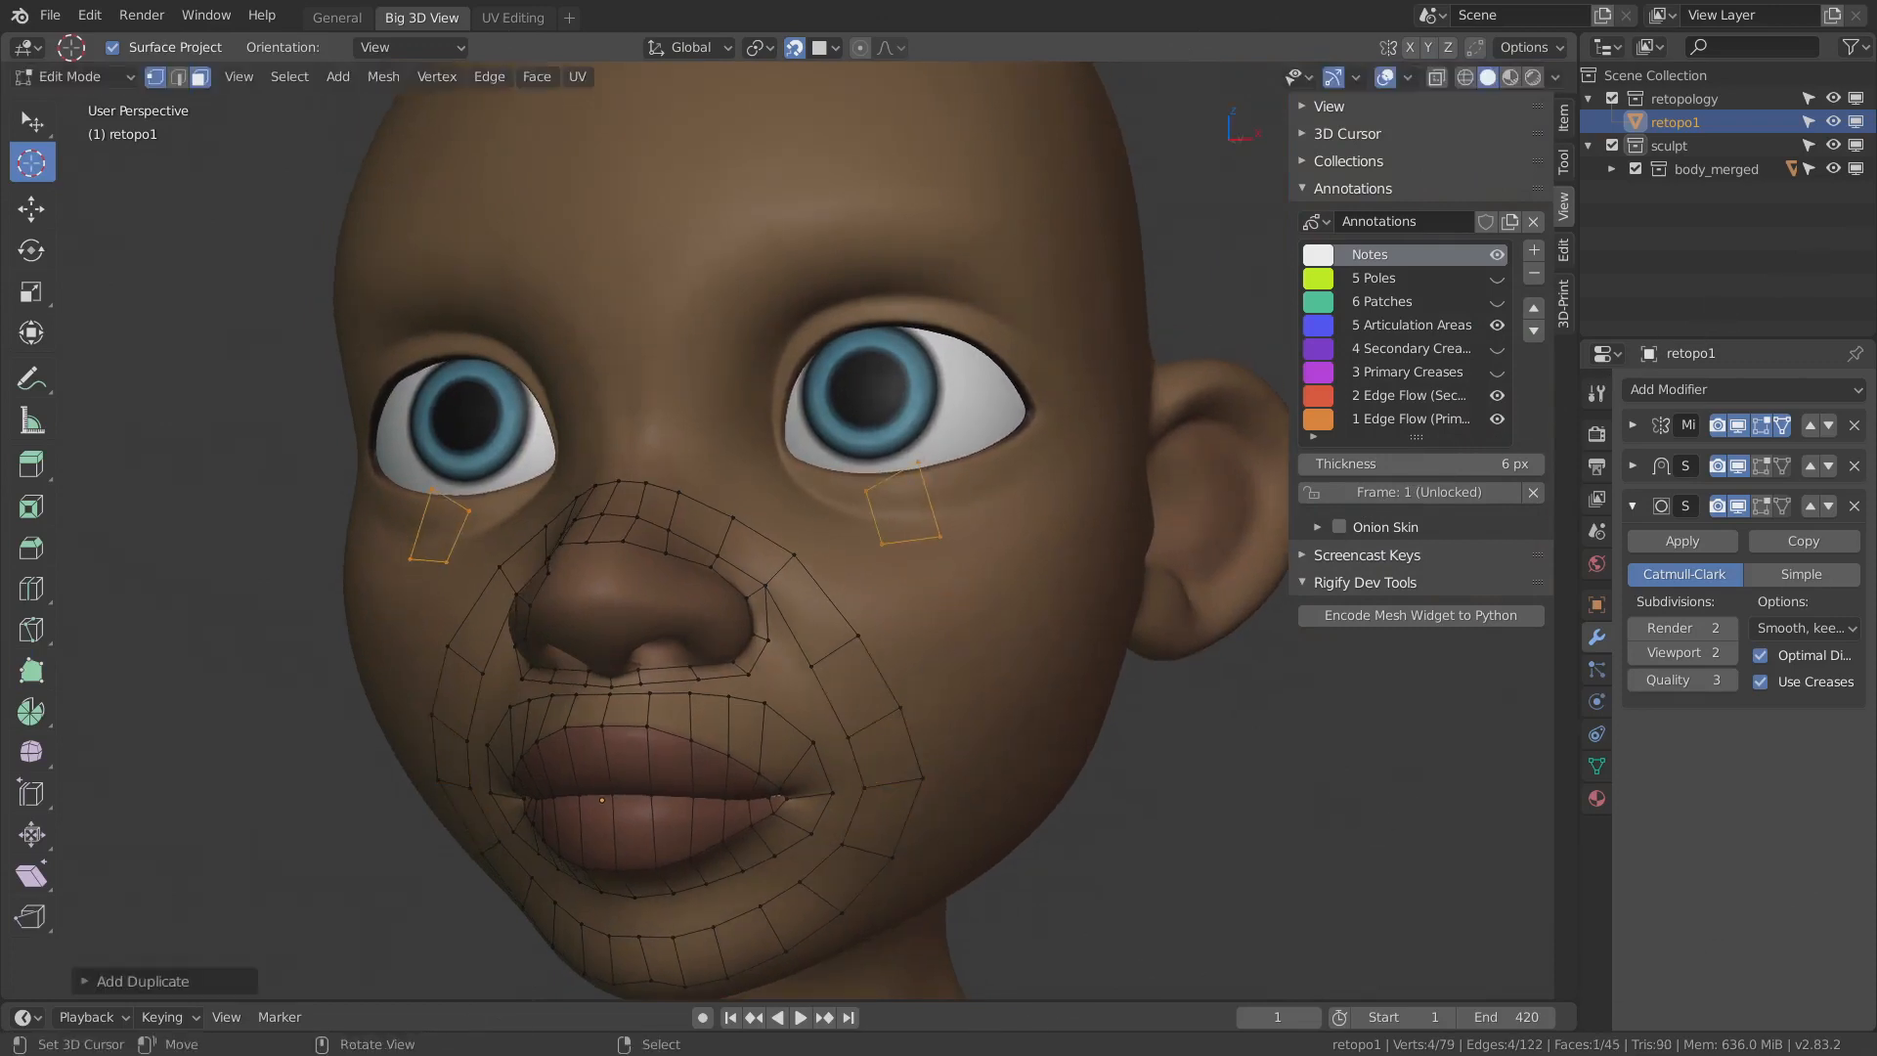
- Scale, rotate and move the duplicated quad to sit between the lower eyelid and the inner eye guide
key(s)
click(928, 549)
key(g)
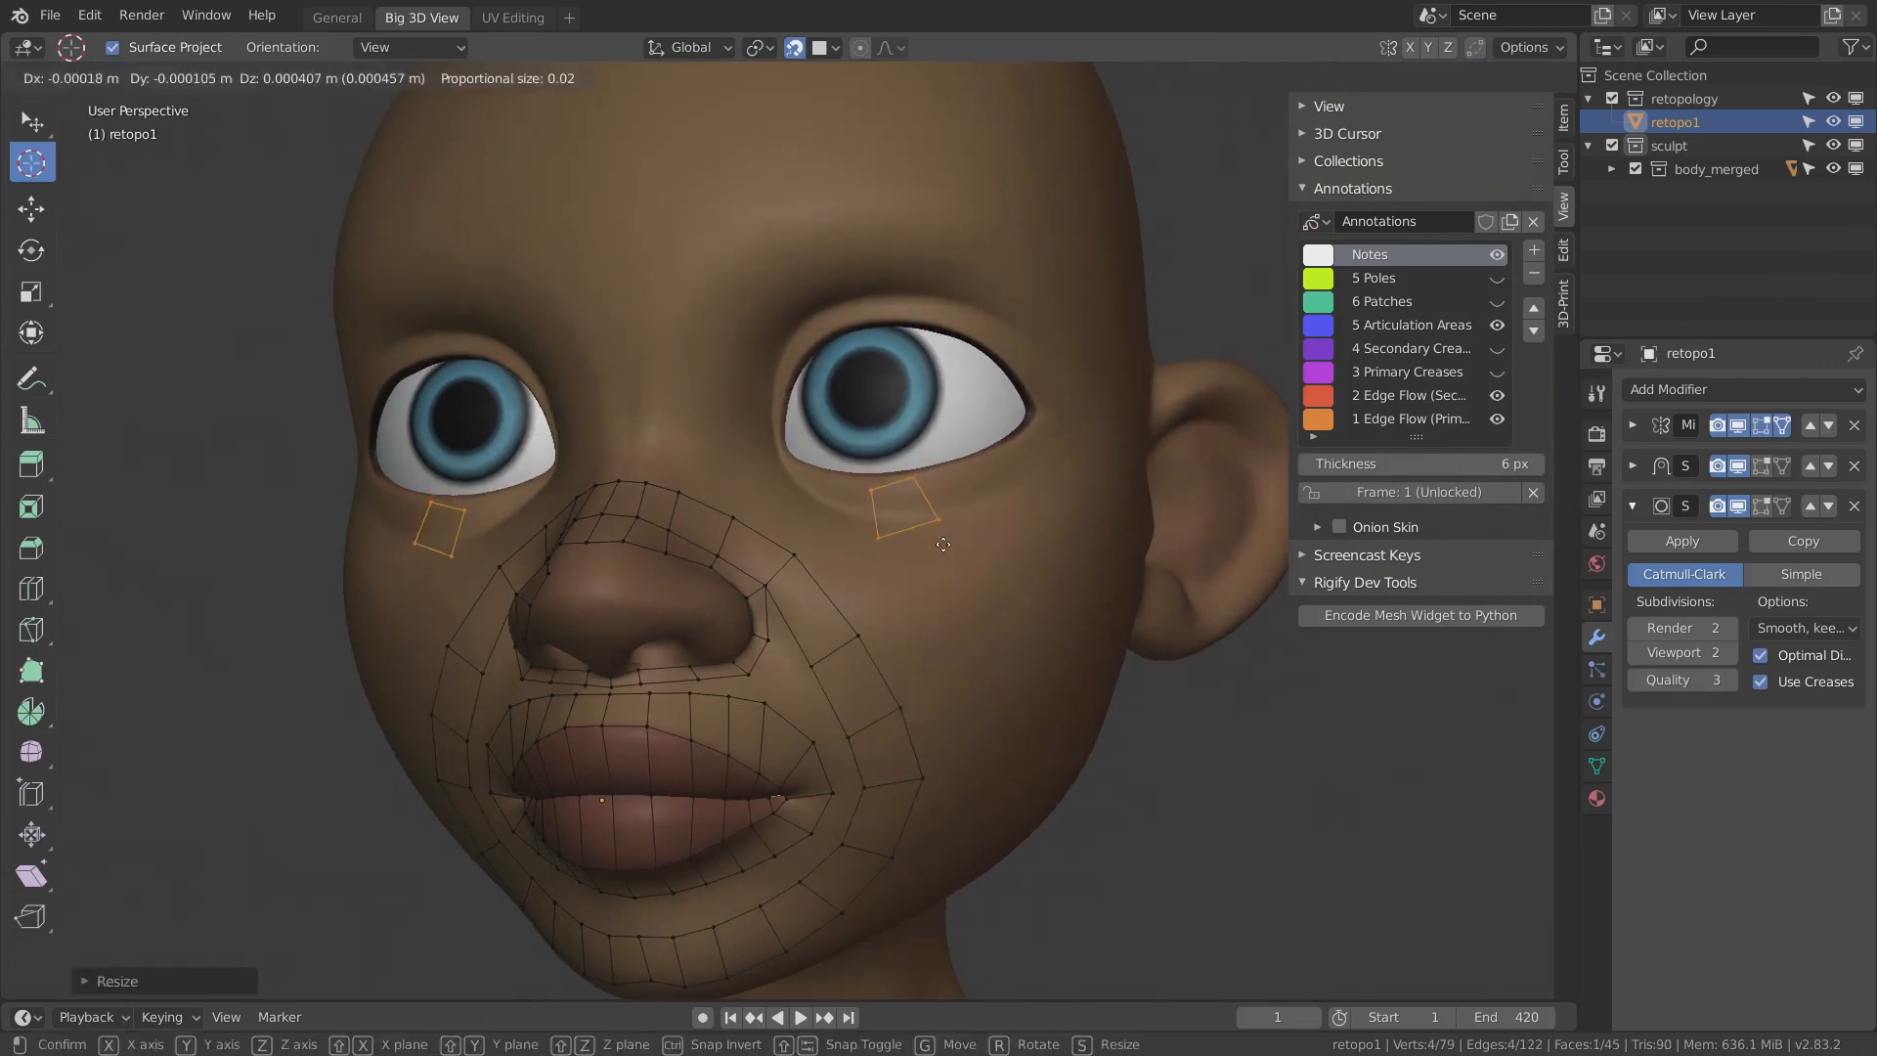
key(r)
click(942, 533)
mouse_move(943, 528)
middle_down()
mouse_move(1019, 554)
mouse_move(1004, 521)
middle_up()
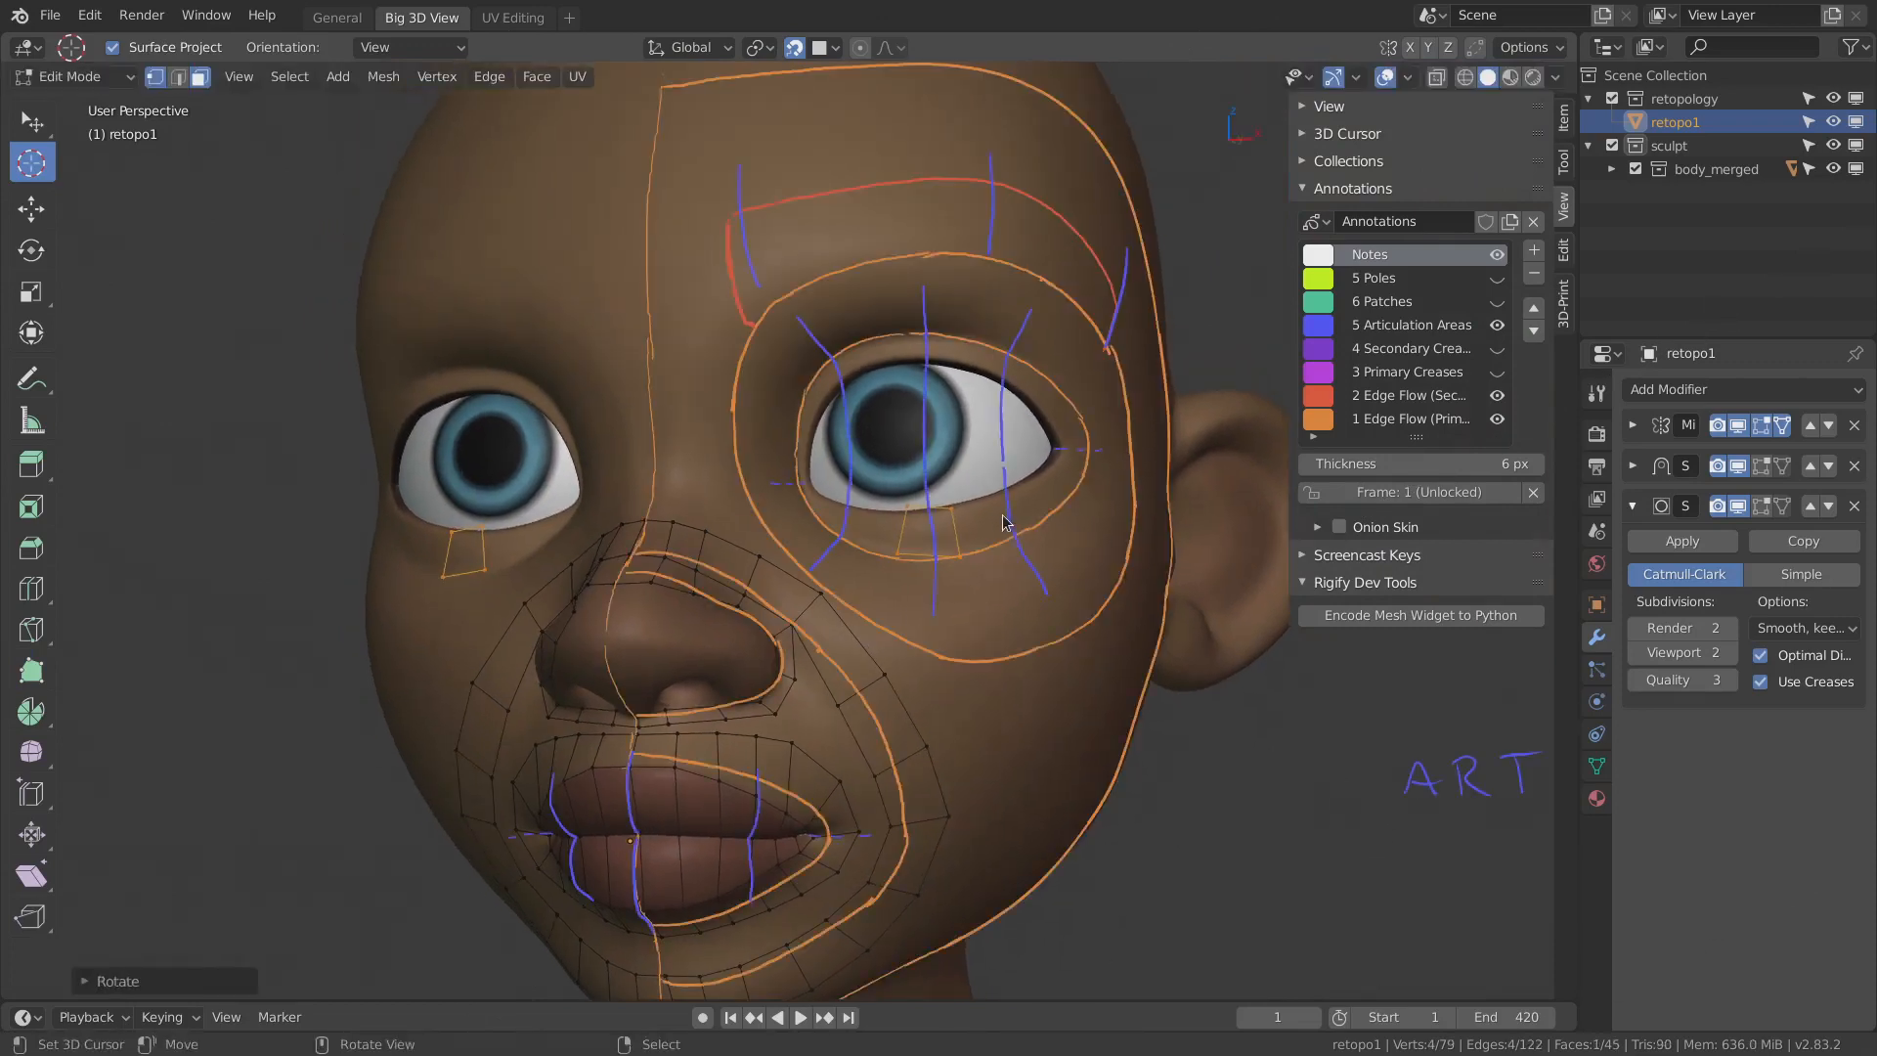
scroll(1004, 522, up, 2)
key(g)
click(1051, 569)
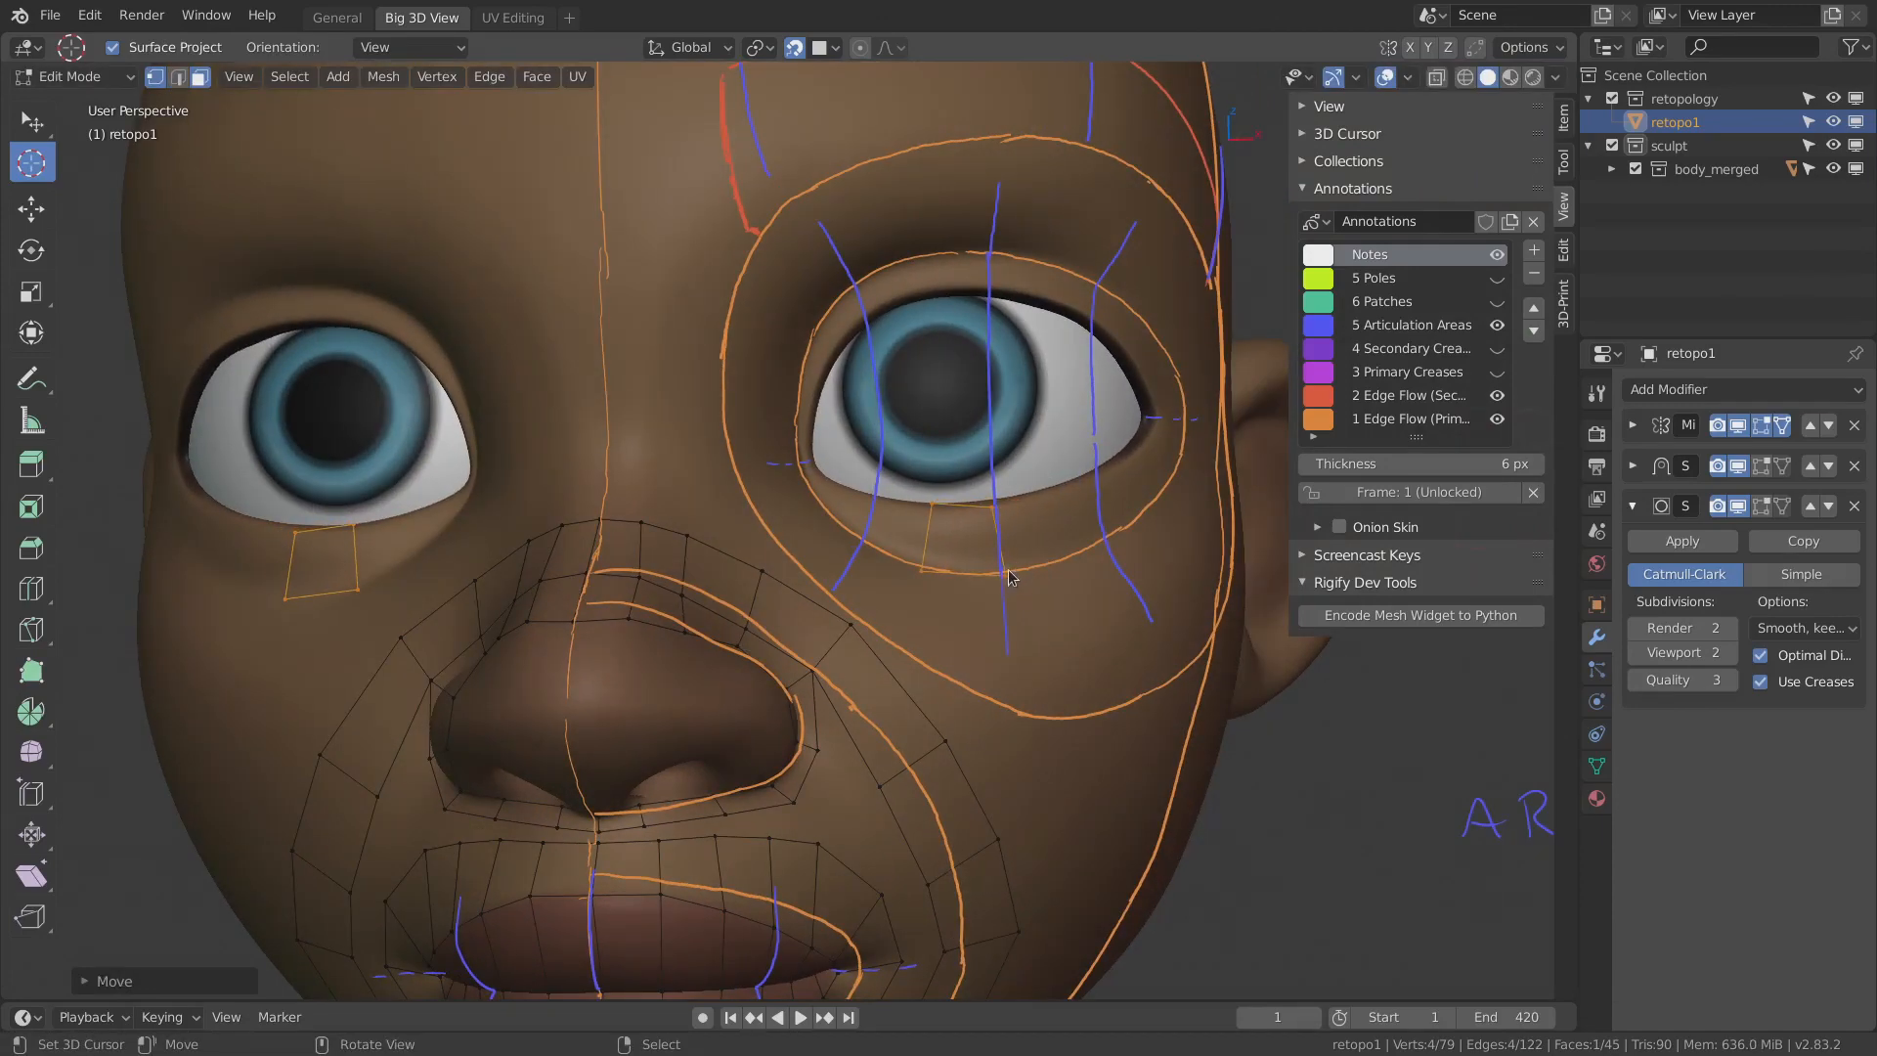
key(shift+s)
click(927, 666)
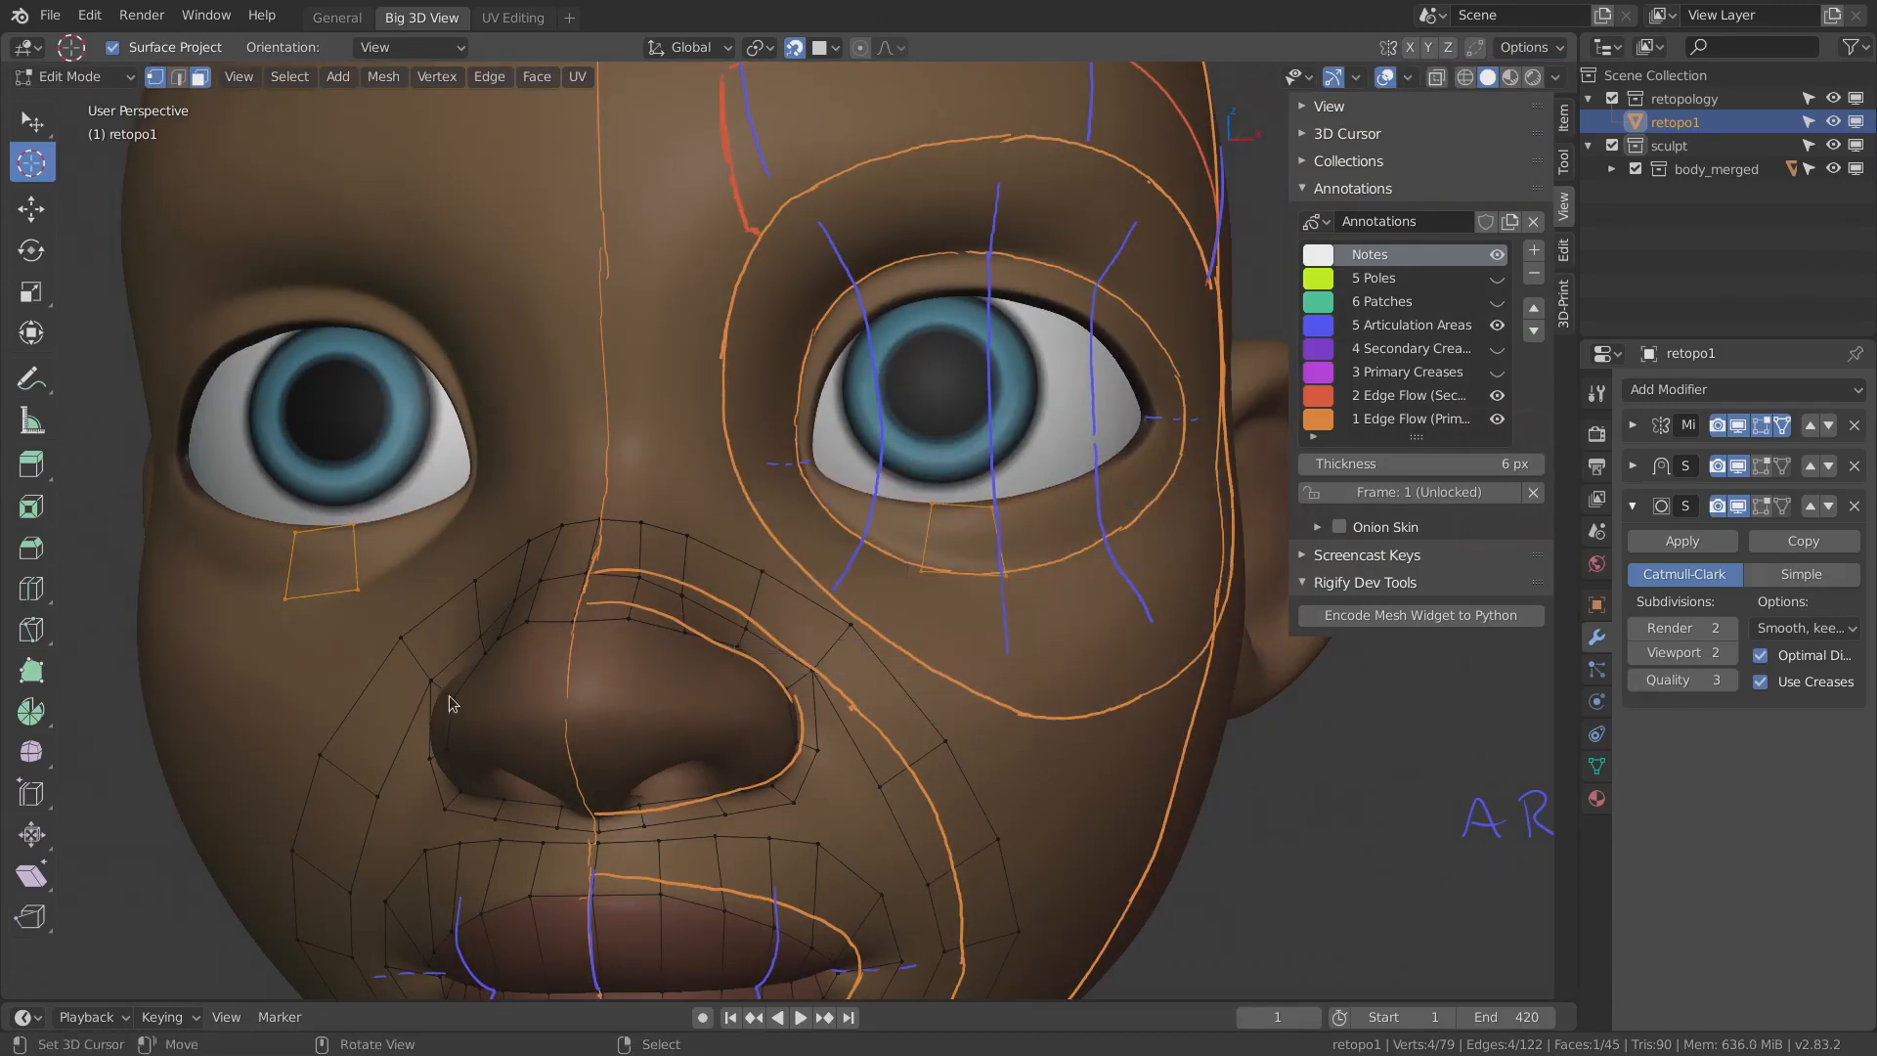
- Extrude quads along the lower eyelid toward the outer eye corner and add a loop cut across the long quad
click(27, 673)
drag(1005, 577, 1008, 575)
scroll(1007, 575, up, 2)
drag(859, 552, 871, 555)
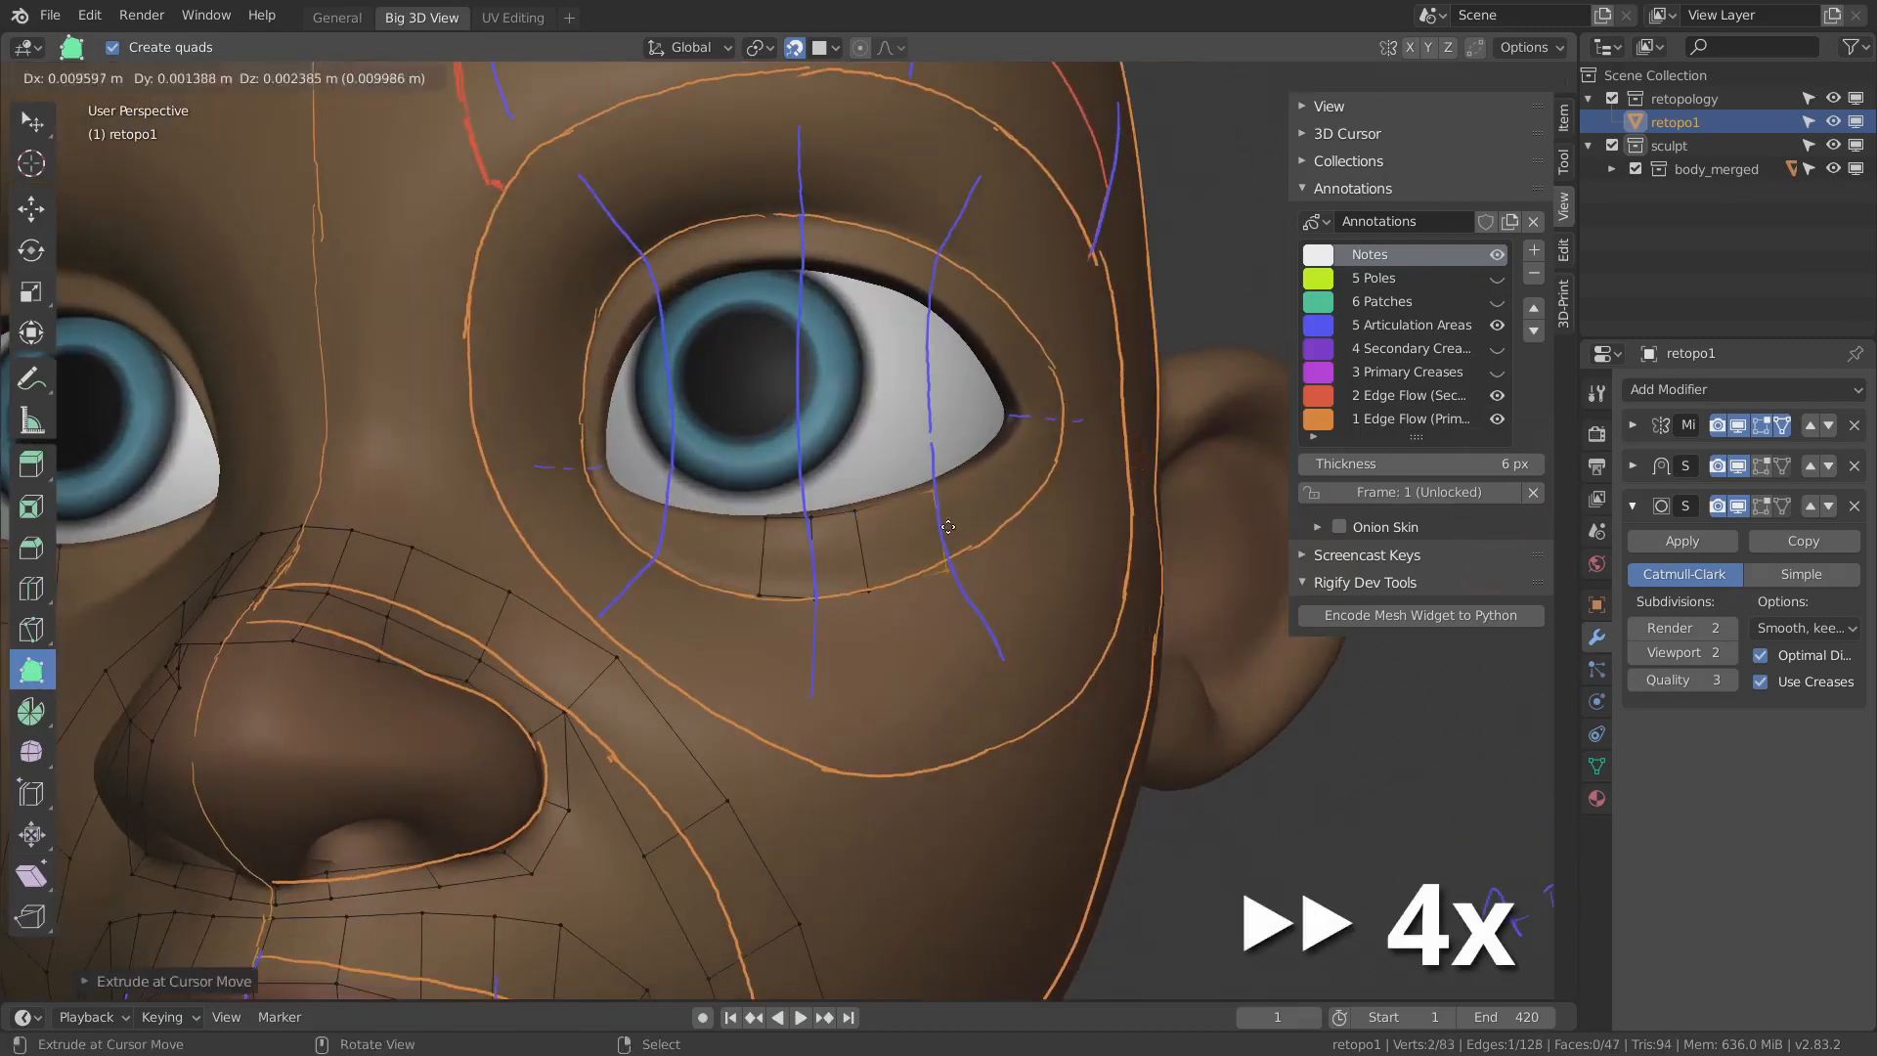
middle_drag(870, 556, 939, 548)
drag(939, 547, 988, 520)
key(ctrl+r)
click(916, 567)
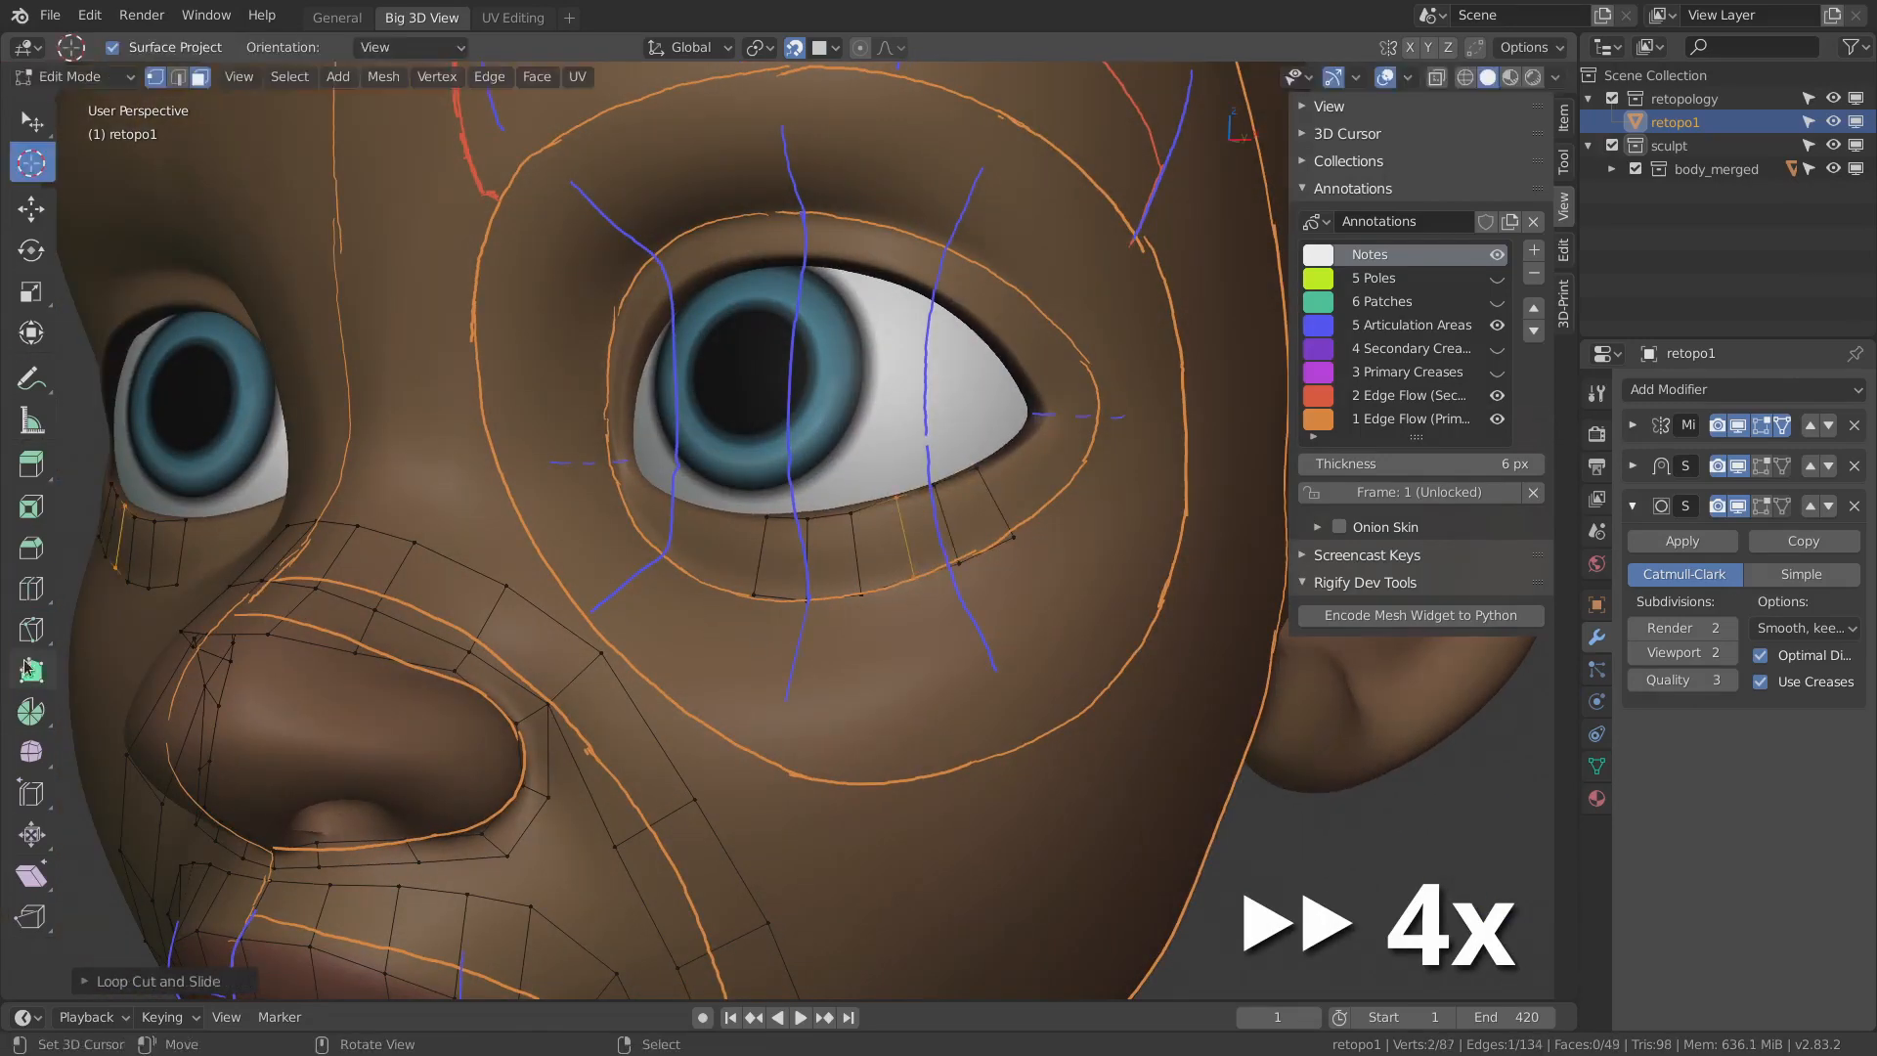
- Extend the lower eyelid strip with quads toward the inner eye corner and even out its vertices
middle_drag(917, 567, 828, 595)
click(31, 671)
scroll(687, 574, up, 1)
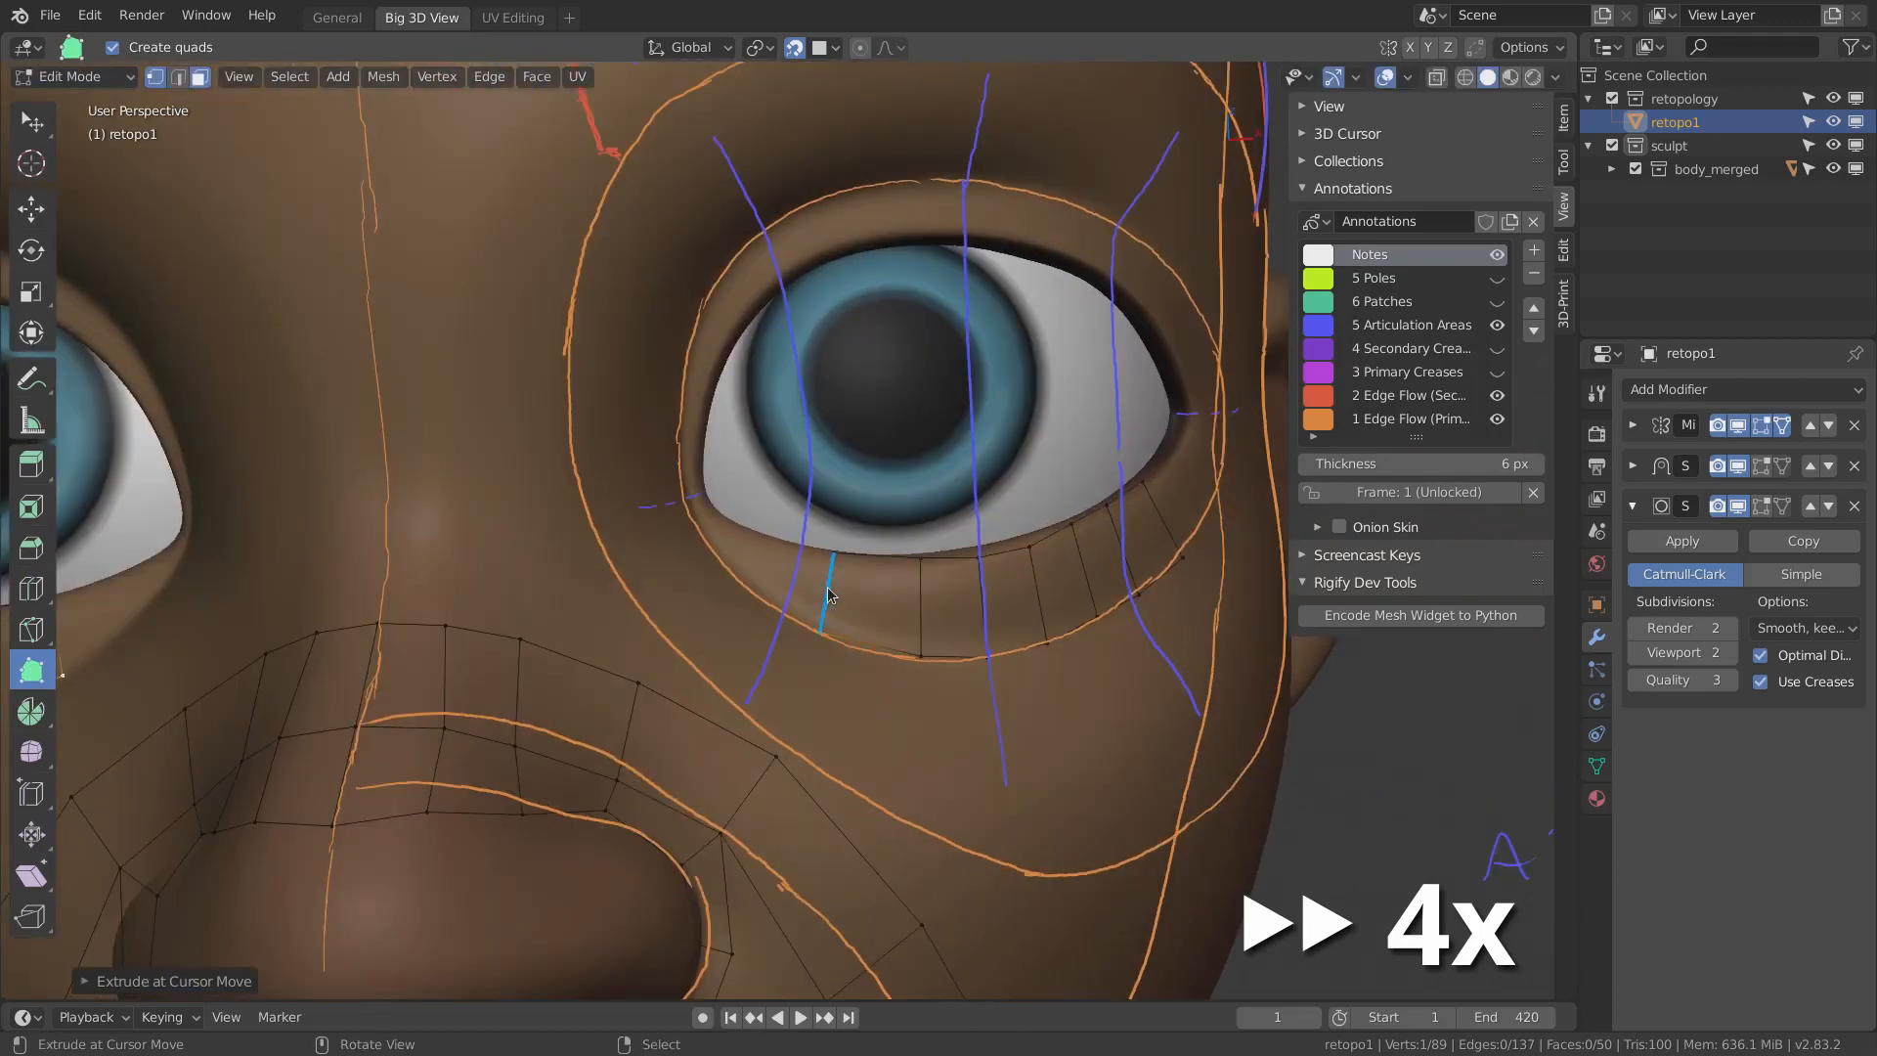
ctrl+click(794, 549)
scroll(830, 553, up, 2)
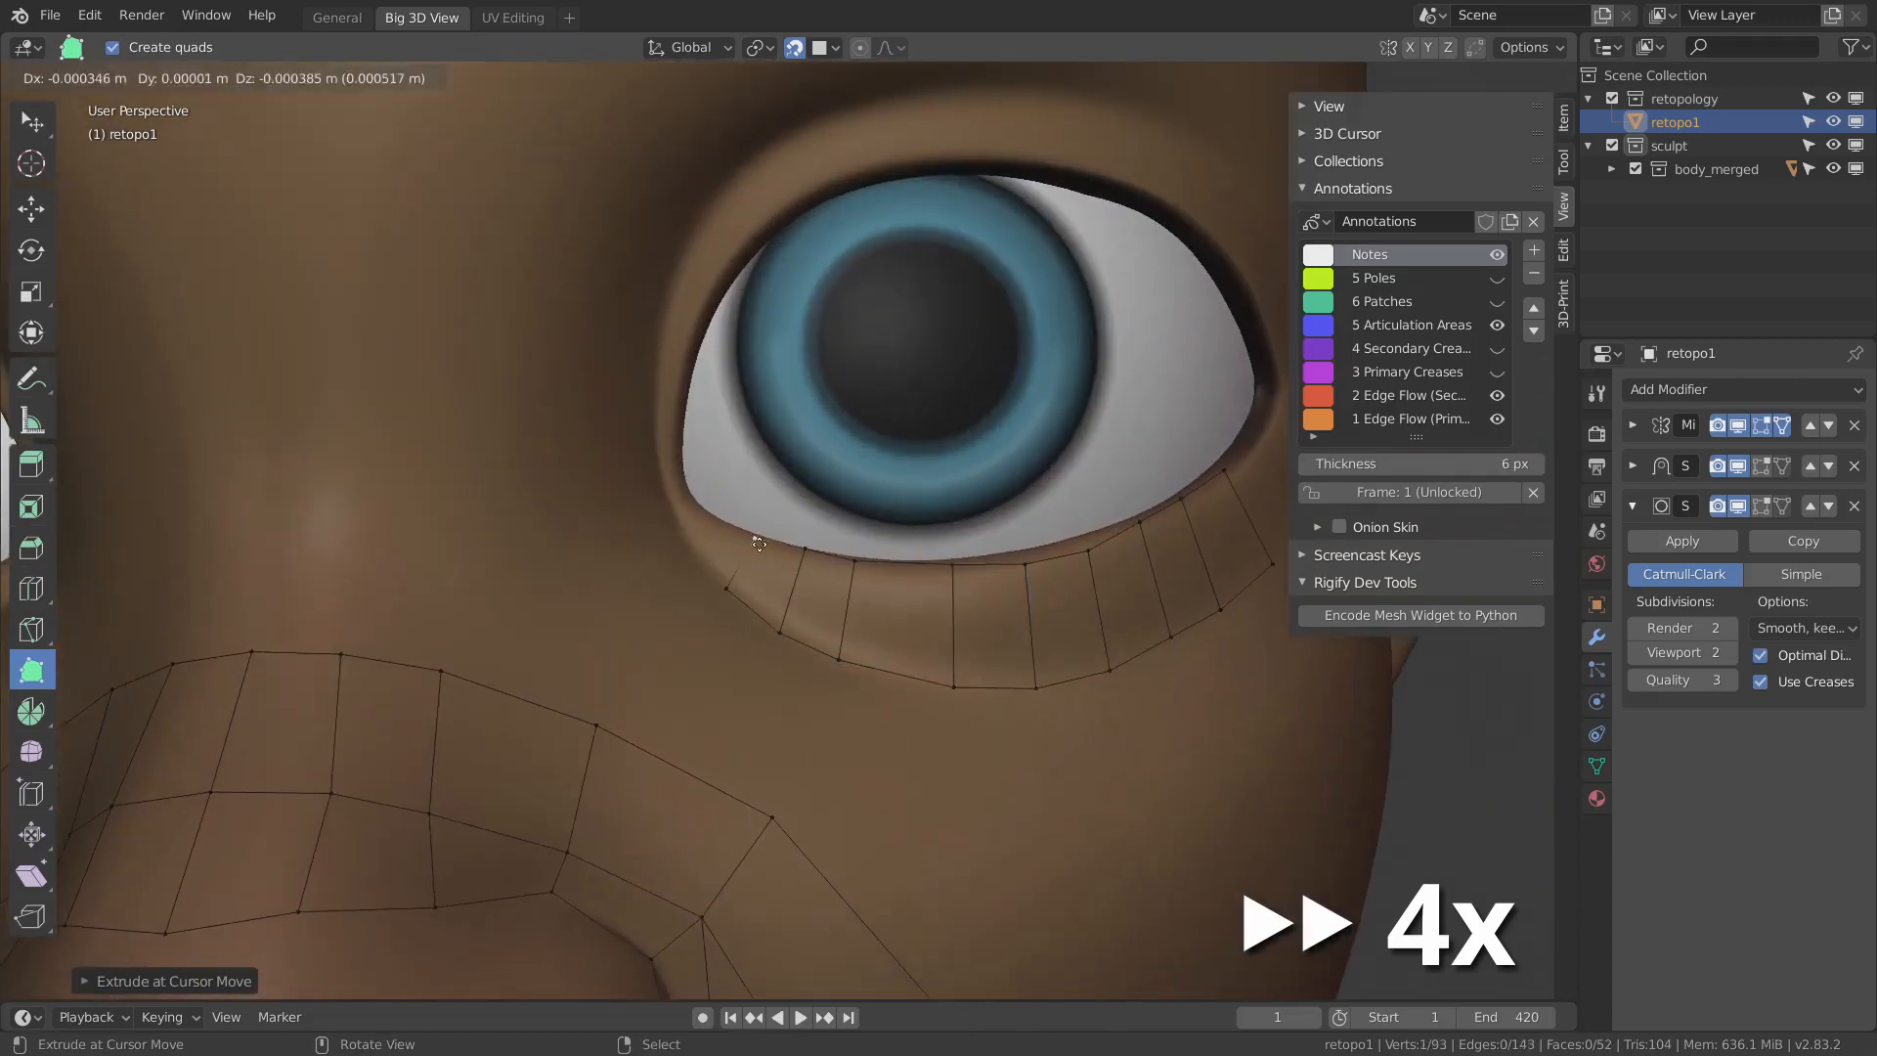
scroll(845, 565, down, 2)
drag(844, 565, 847, 567)
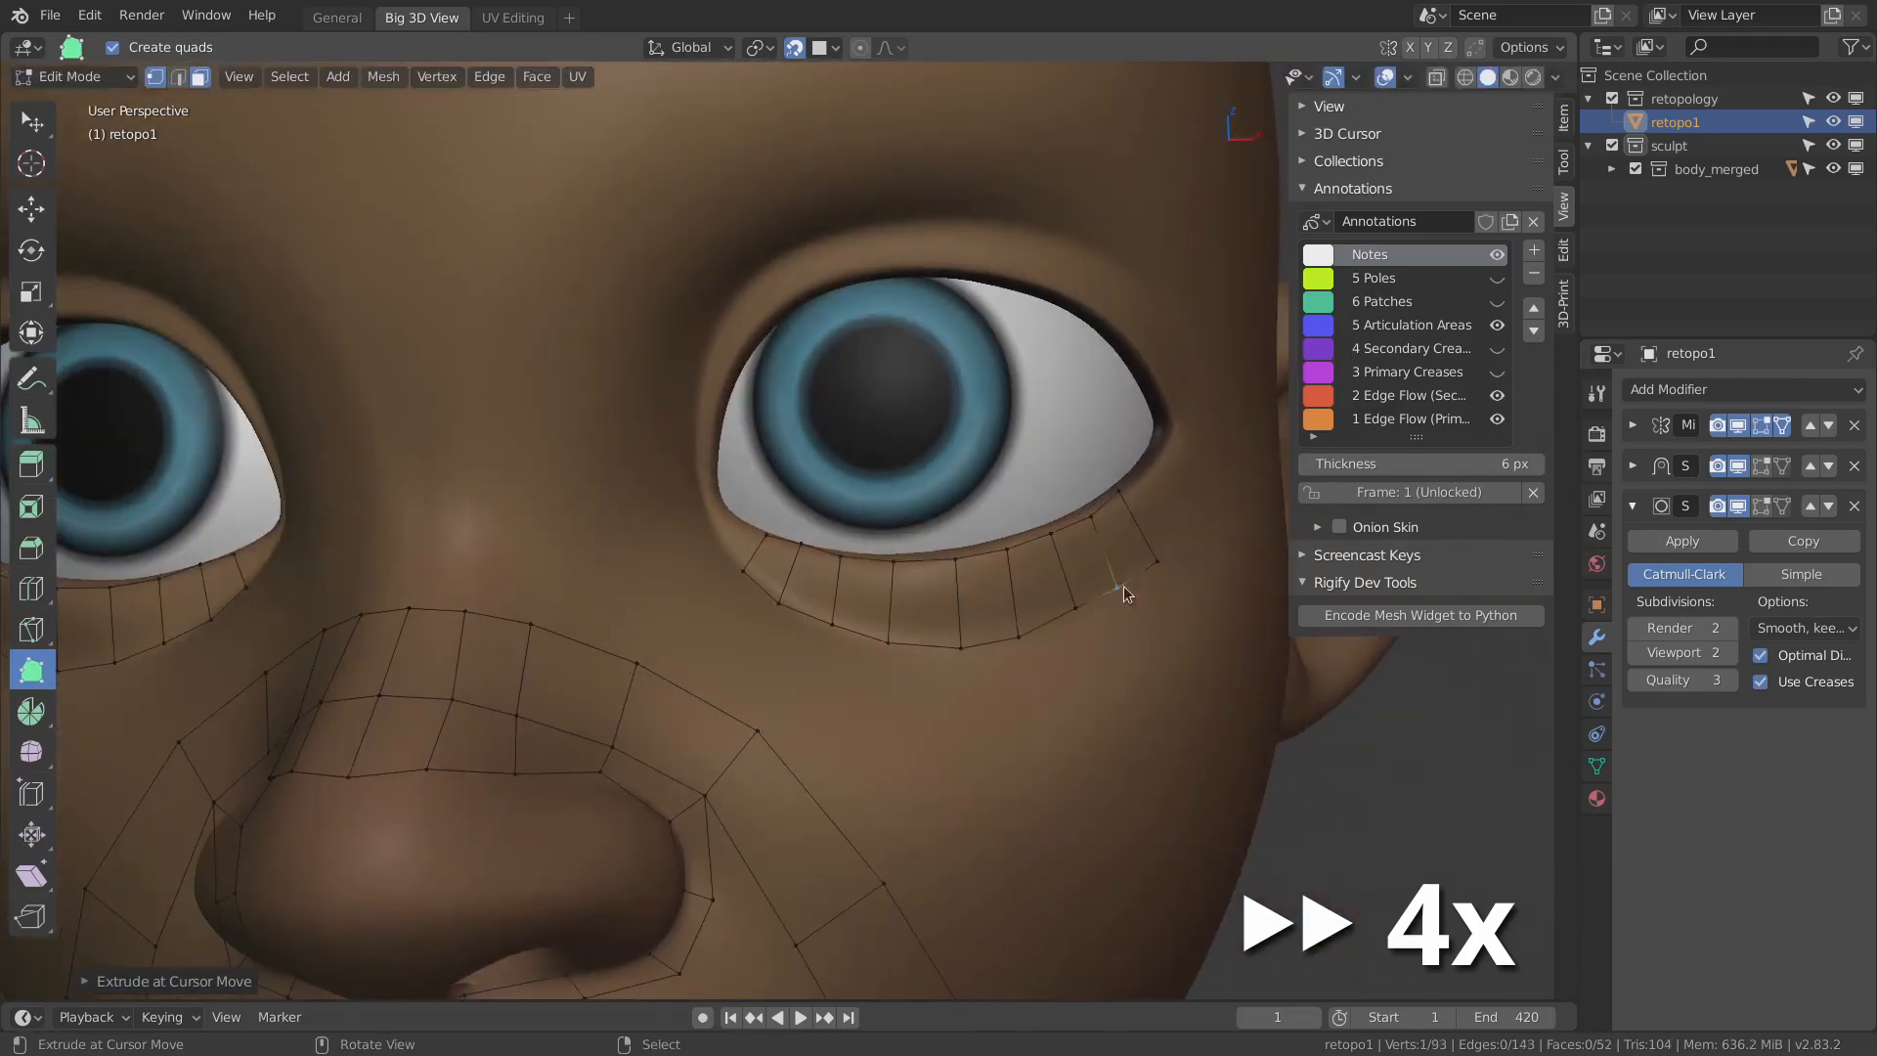
- Extrude the strip around the inner eye corner and up onto the upper eyelid along the guide
scroll(915, 624, up, 3)
key(shift+space)
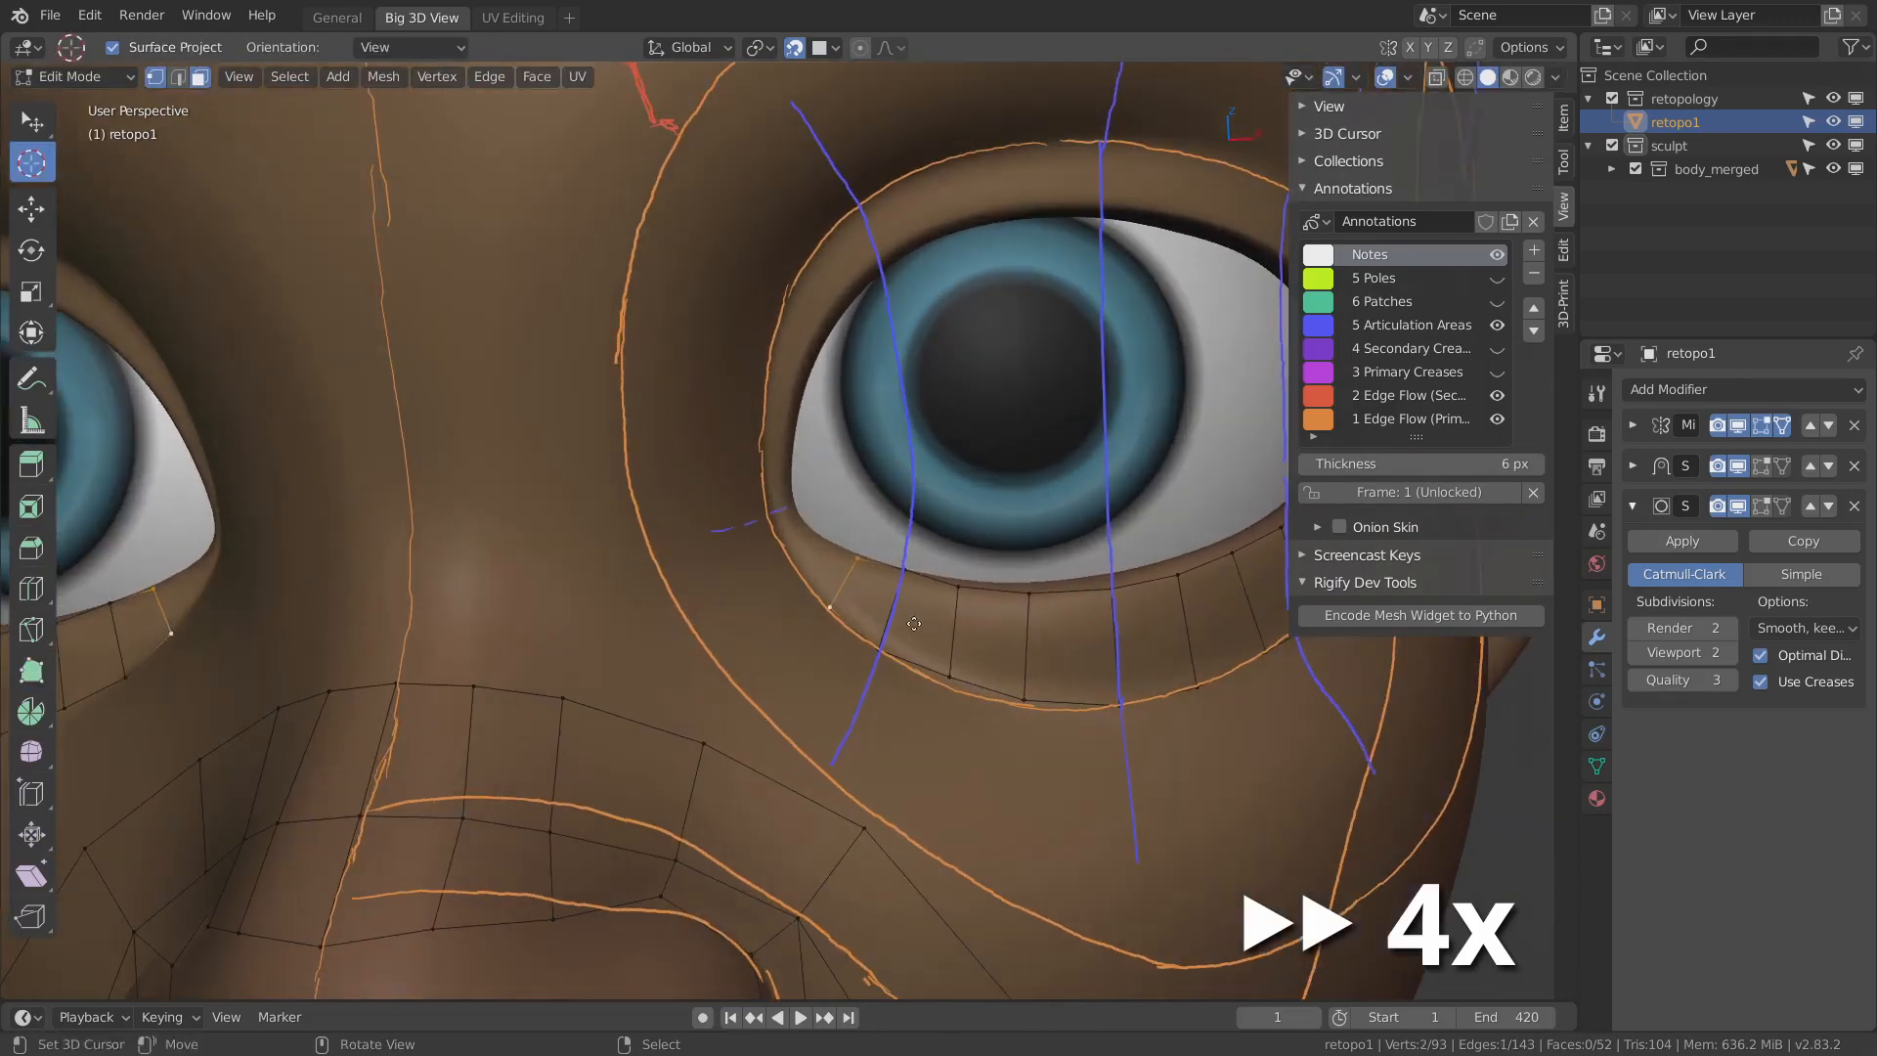
key(e)
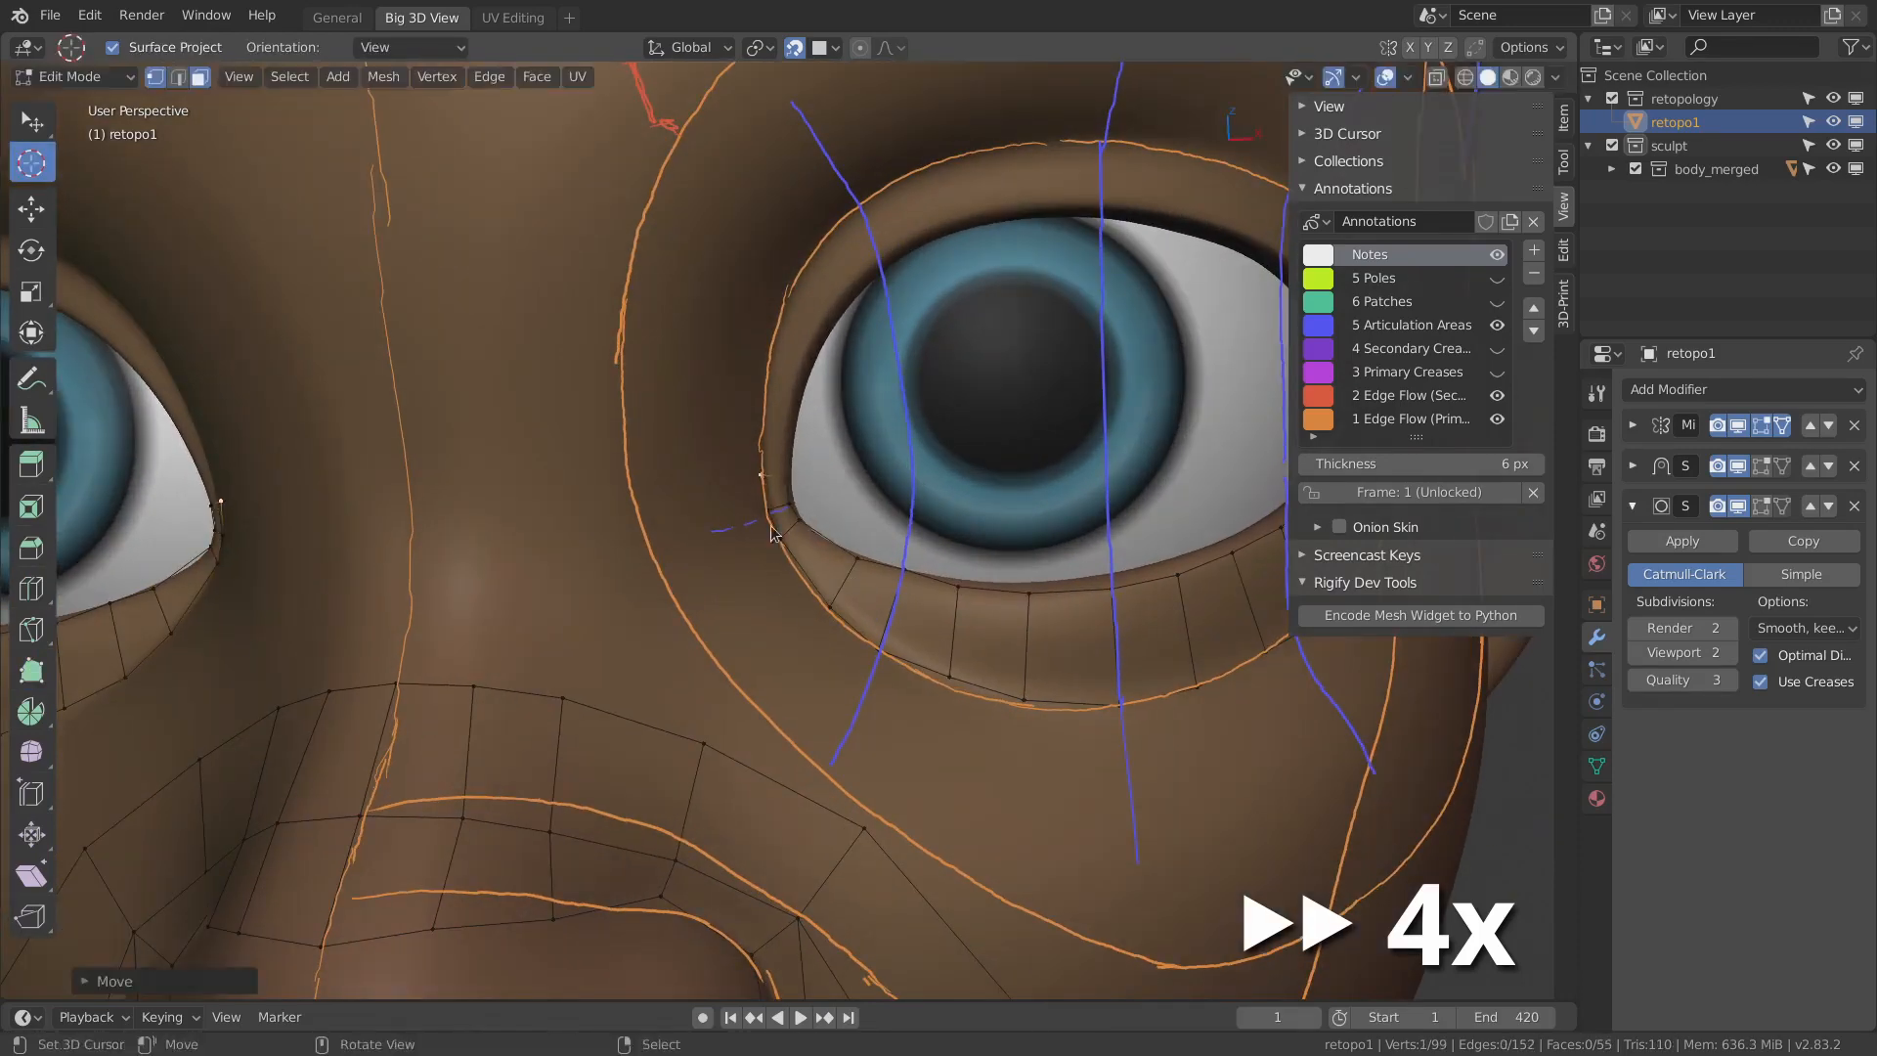
click(772, 533)
middle_drag(771, 532, 858, 409)
key(e)
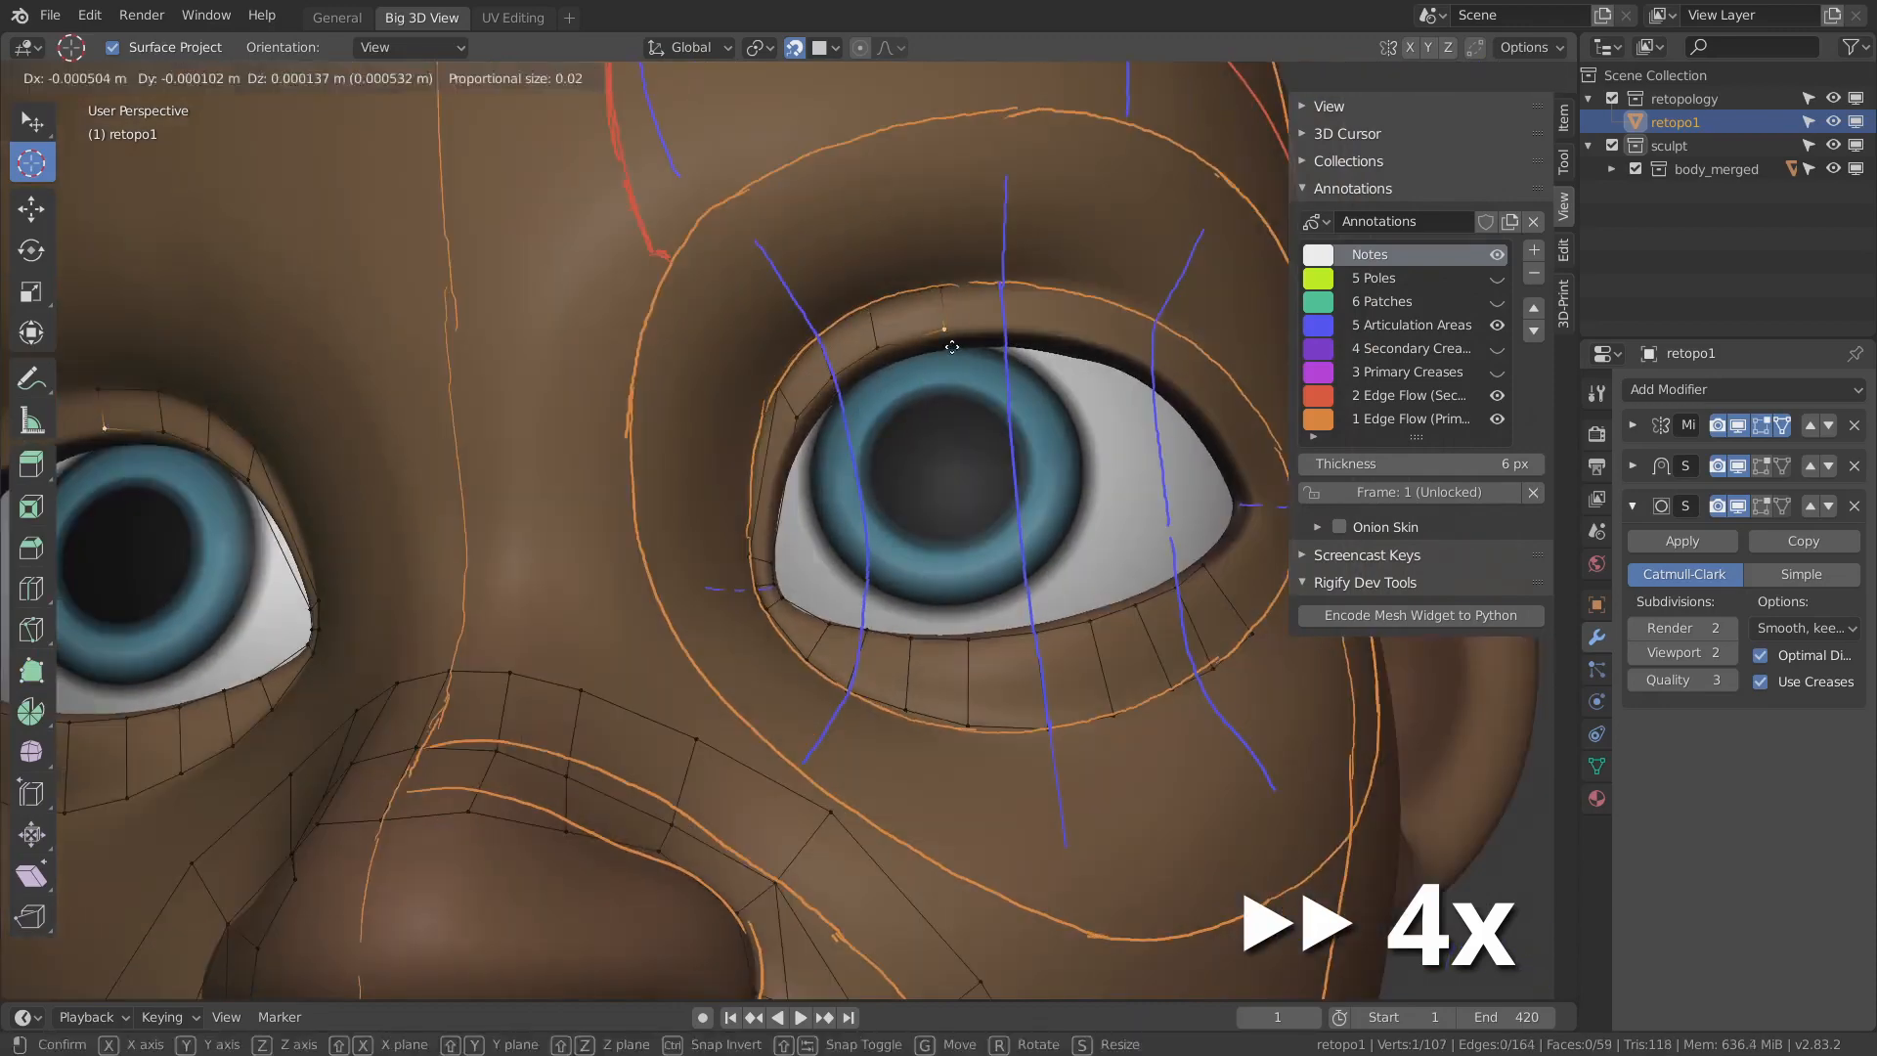
click(943, 328)
- Continue the quad strip across the upper eyelid to the outer eye corner with the Poly Build tool
click(31, 670)
ctrl+drag(1007, 324, 1005, 321)
scroll(1006, 321, up, 4)
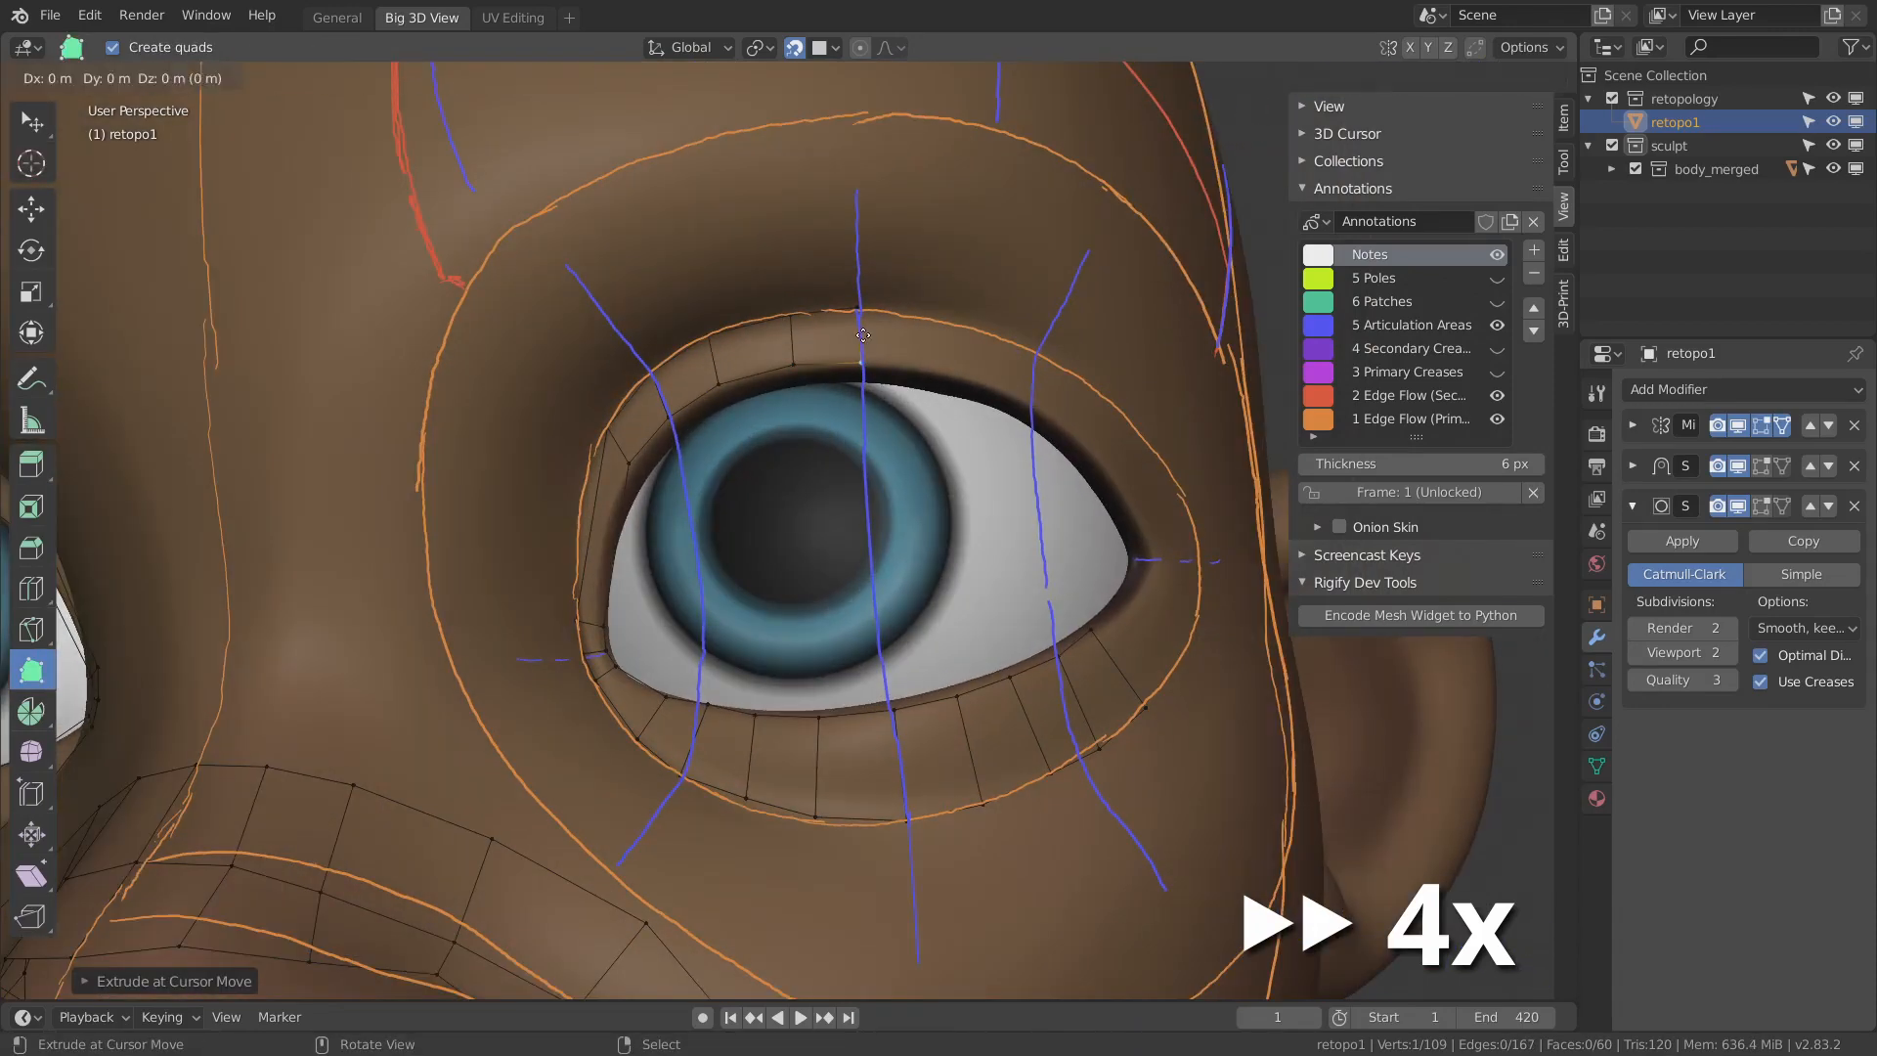
middle_drag(889, 396, 905, 386)
ctrl+drag(915, 396, 1028, 401)
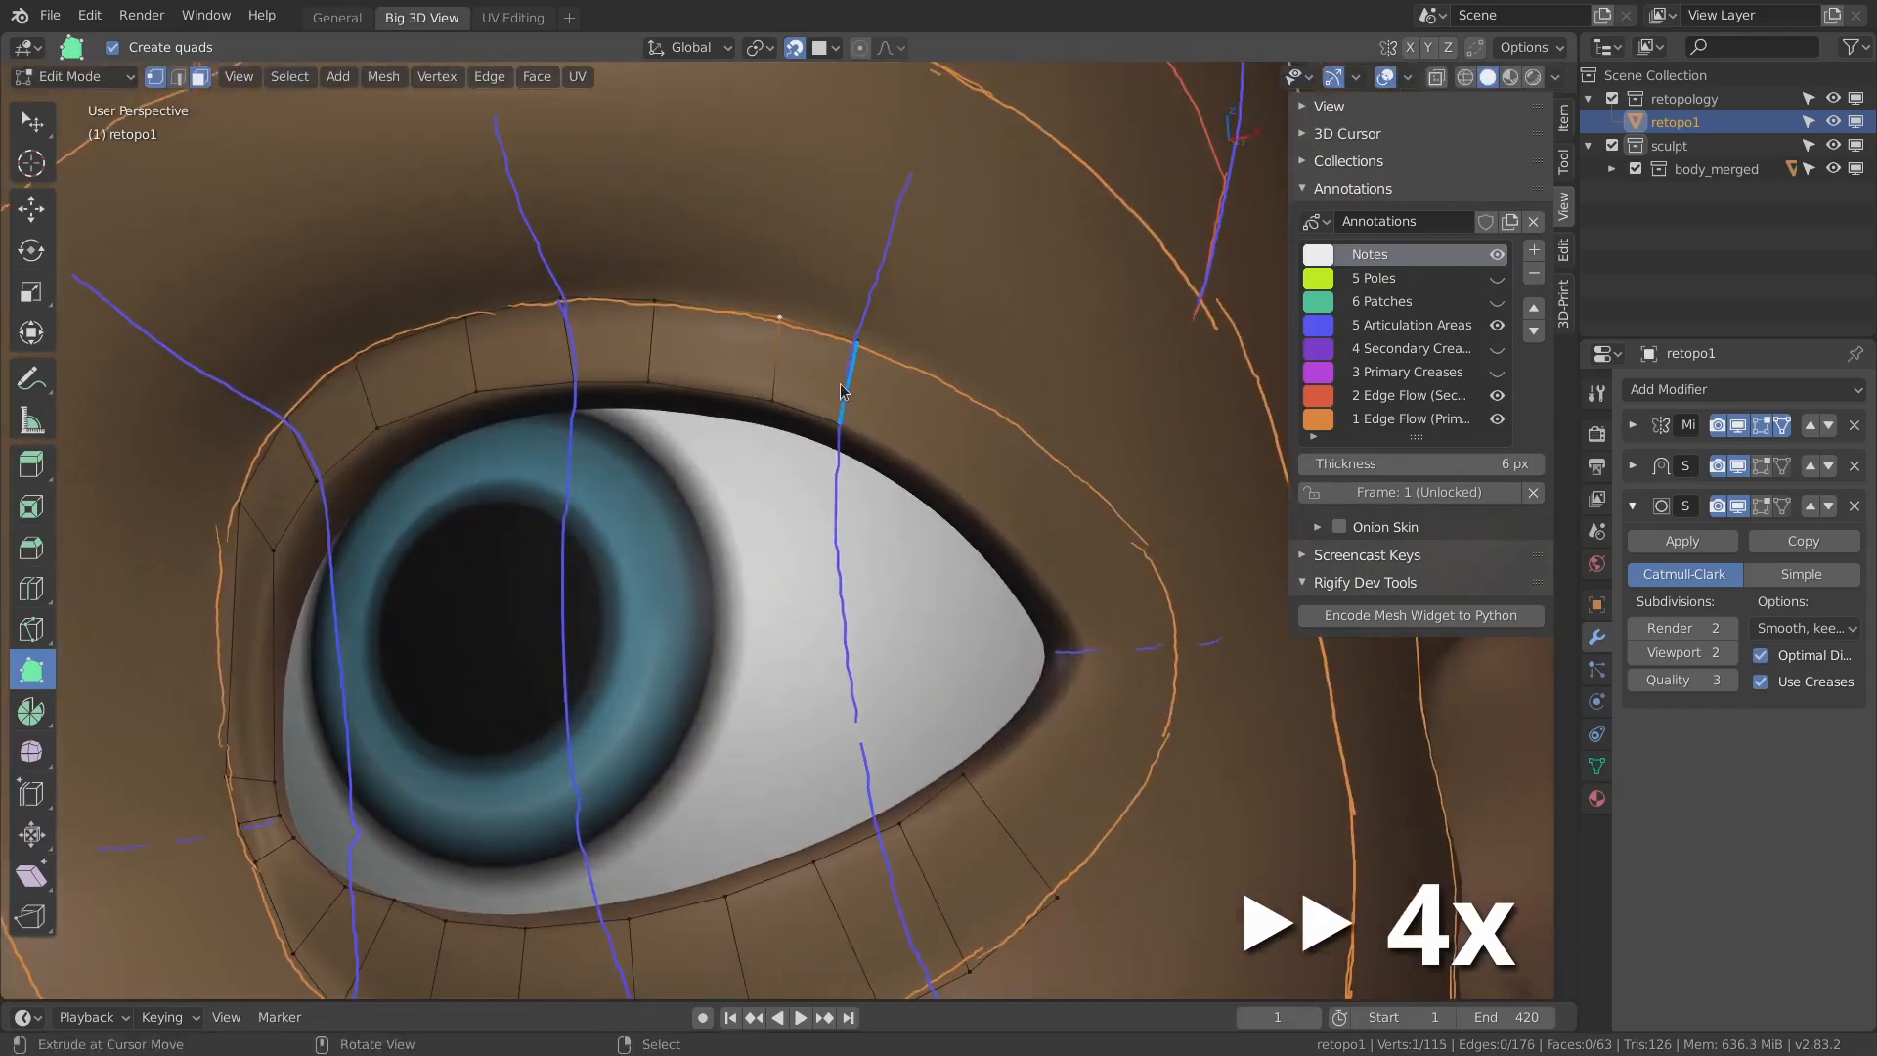
middle_drag(909, 410, 929, 381)
ctrl+drag(929, 372, 934, 376)
ctrl+click(1007, 431)
ctrl+click(1124, 533)
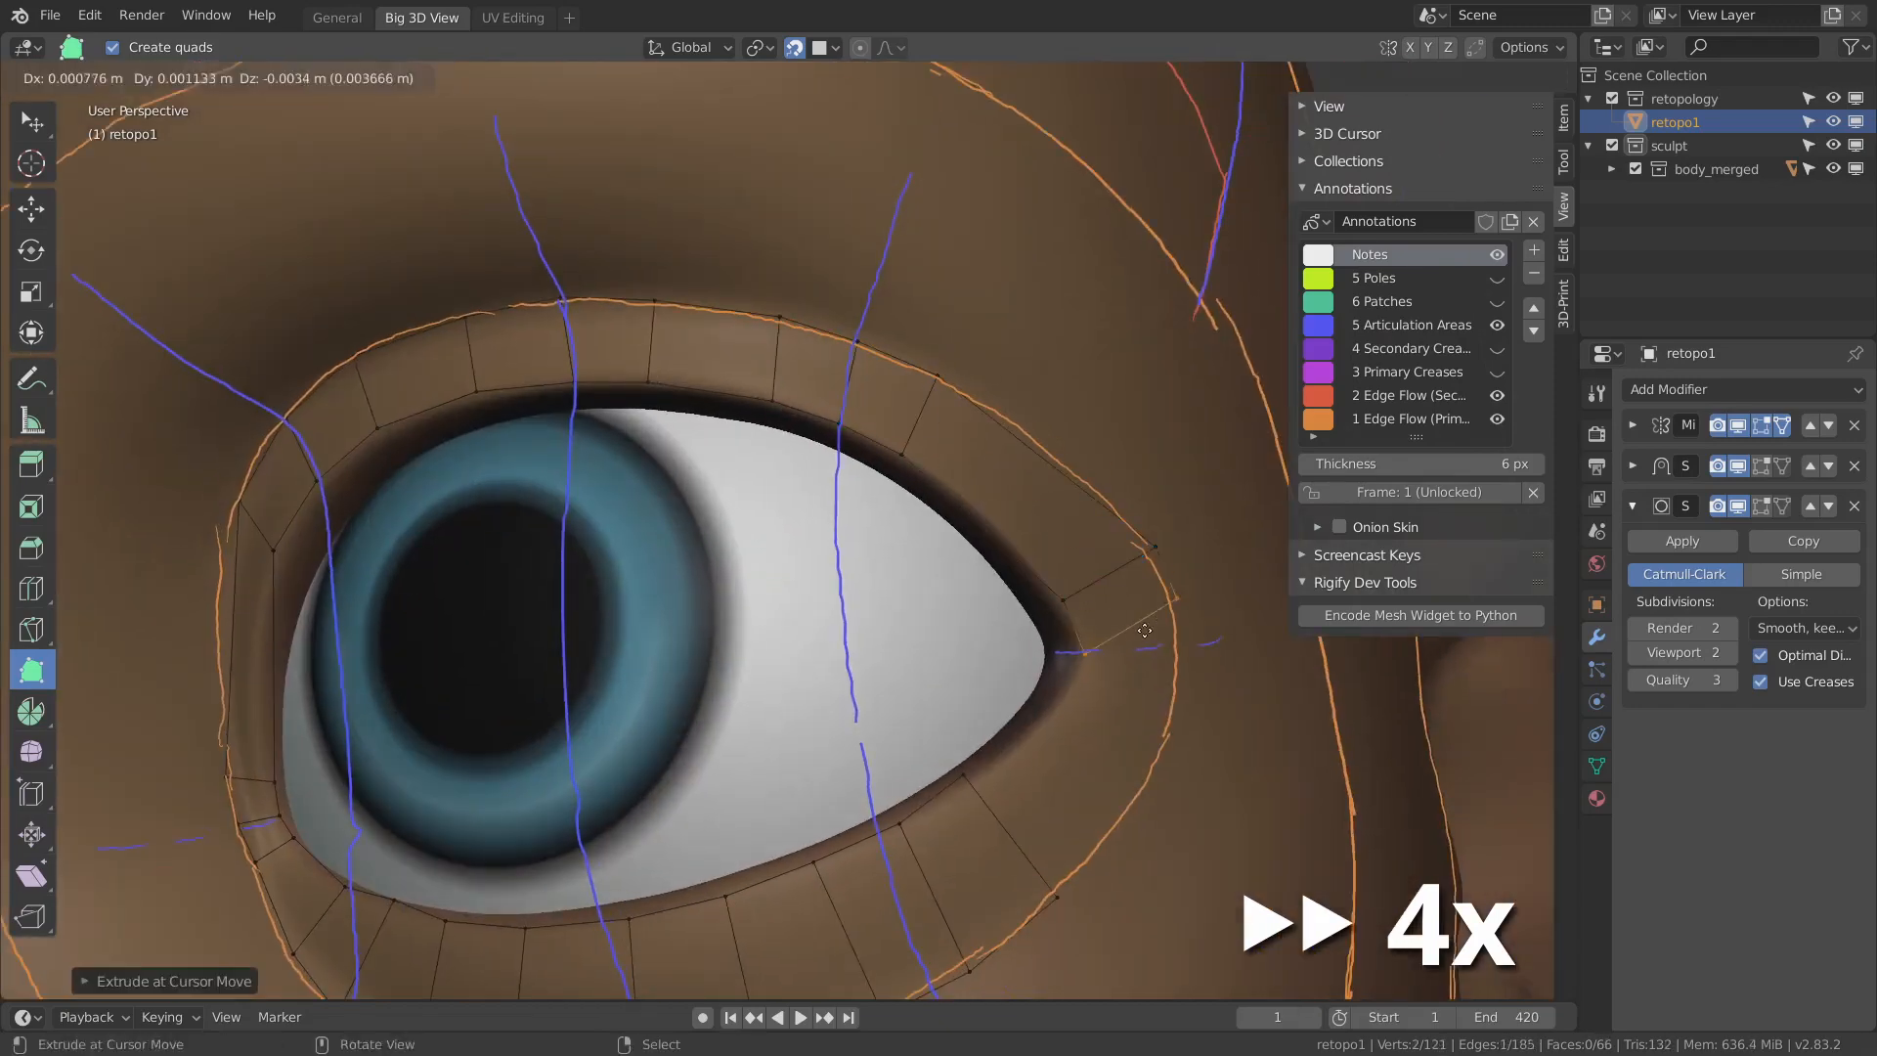
- Connect the upper and lower eyelid strips around the outer eye corner to close the eye loop
middle_drag(1124, 533, 1035, 461)
scroll(1002, 540, down, 2)
middle_drag(1002, 541, 1051, 533)
drag(954, 518, 890, 588)
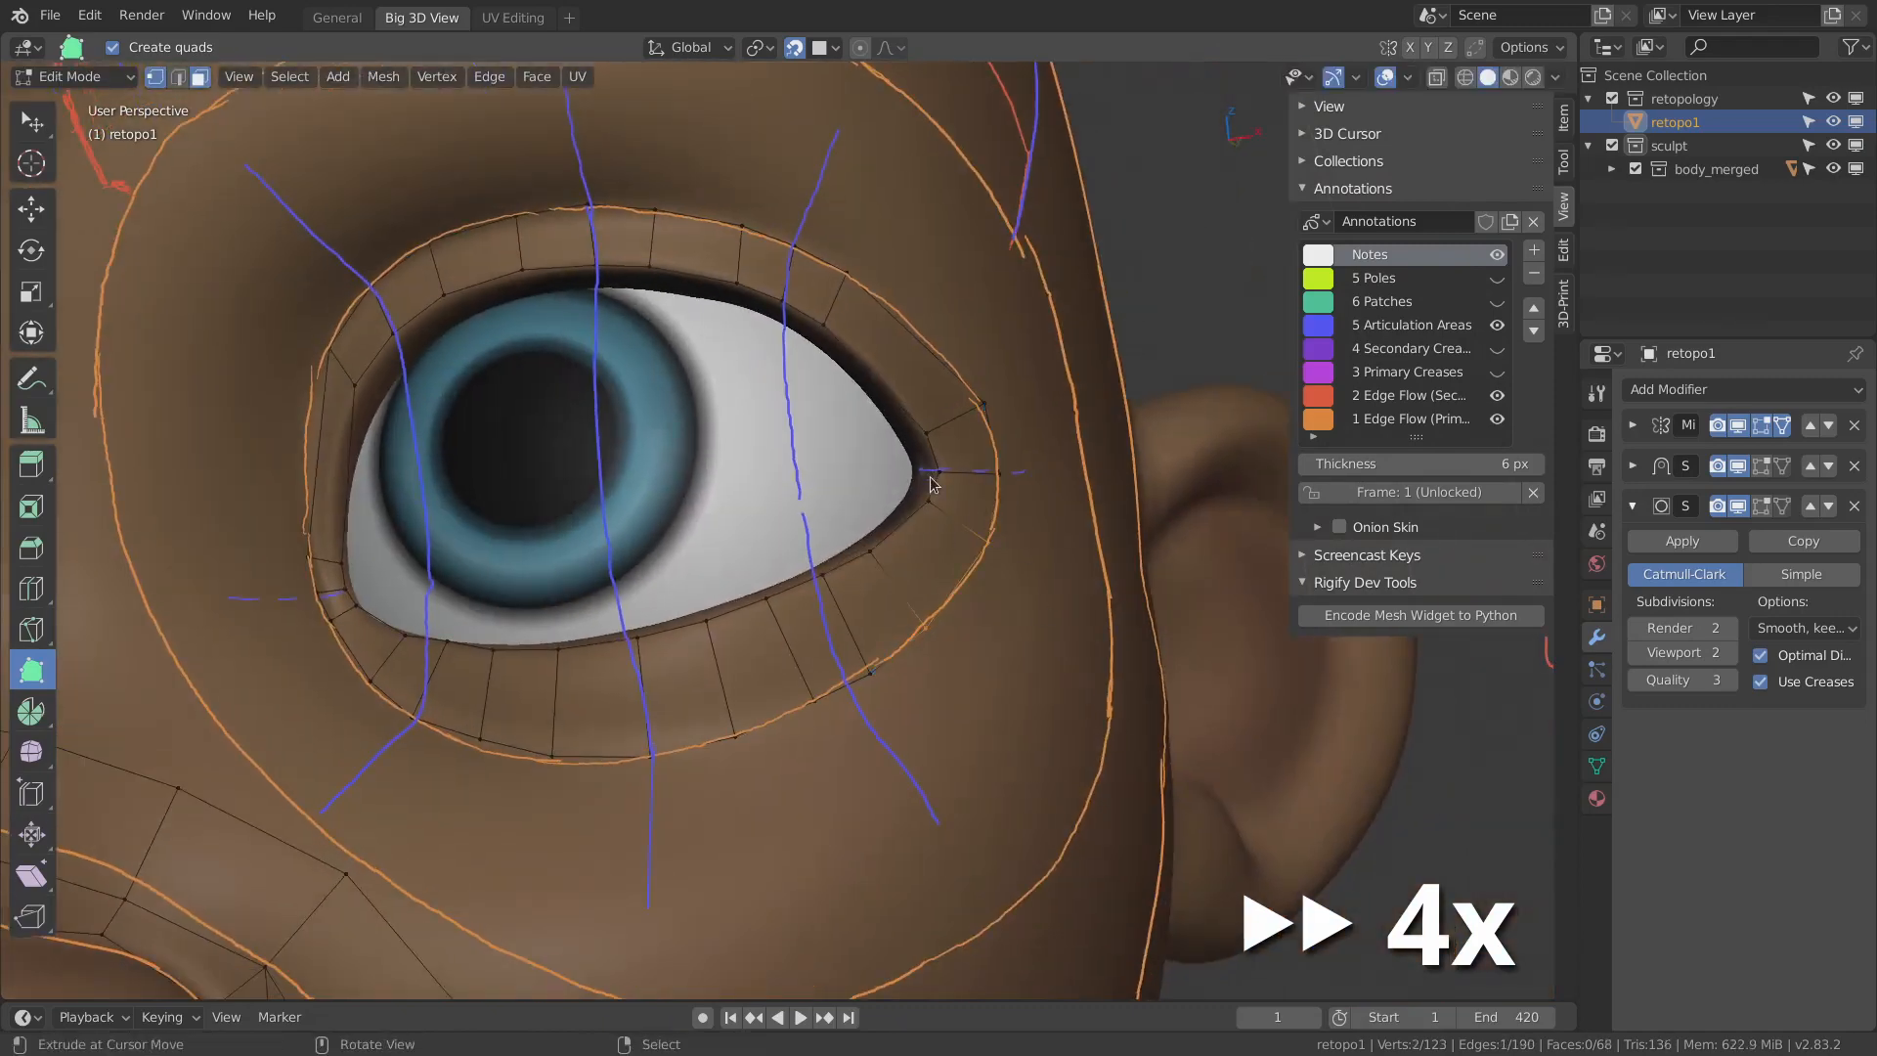
- Hide the annotations and examine the loop around the eye
scroll(929, 477, down, 4)
key(q)
click(911, 474)
middle_drag(911, 474, 747, 469)
scroll(747, 478, up, 2)
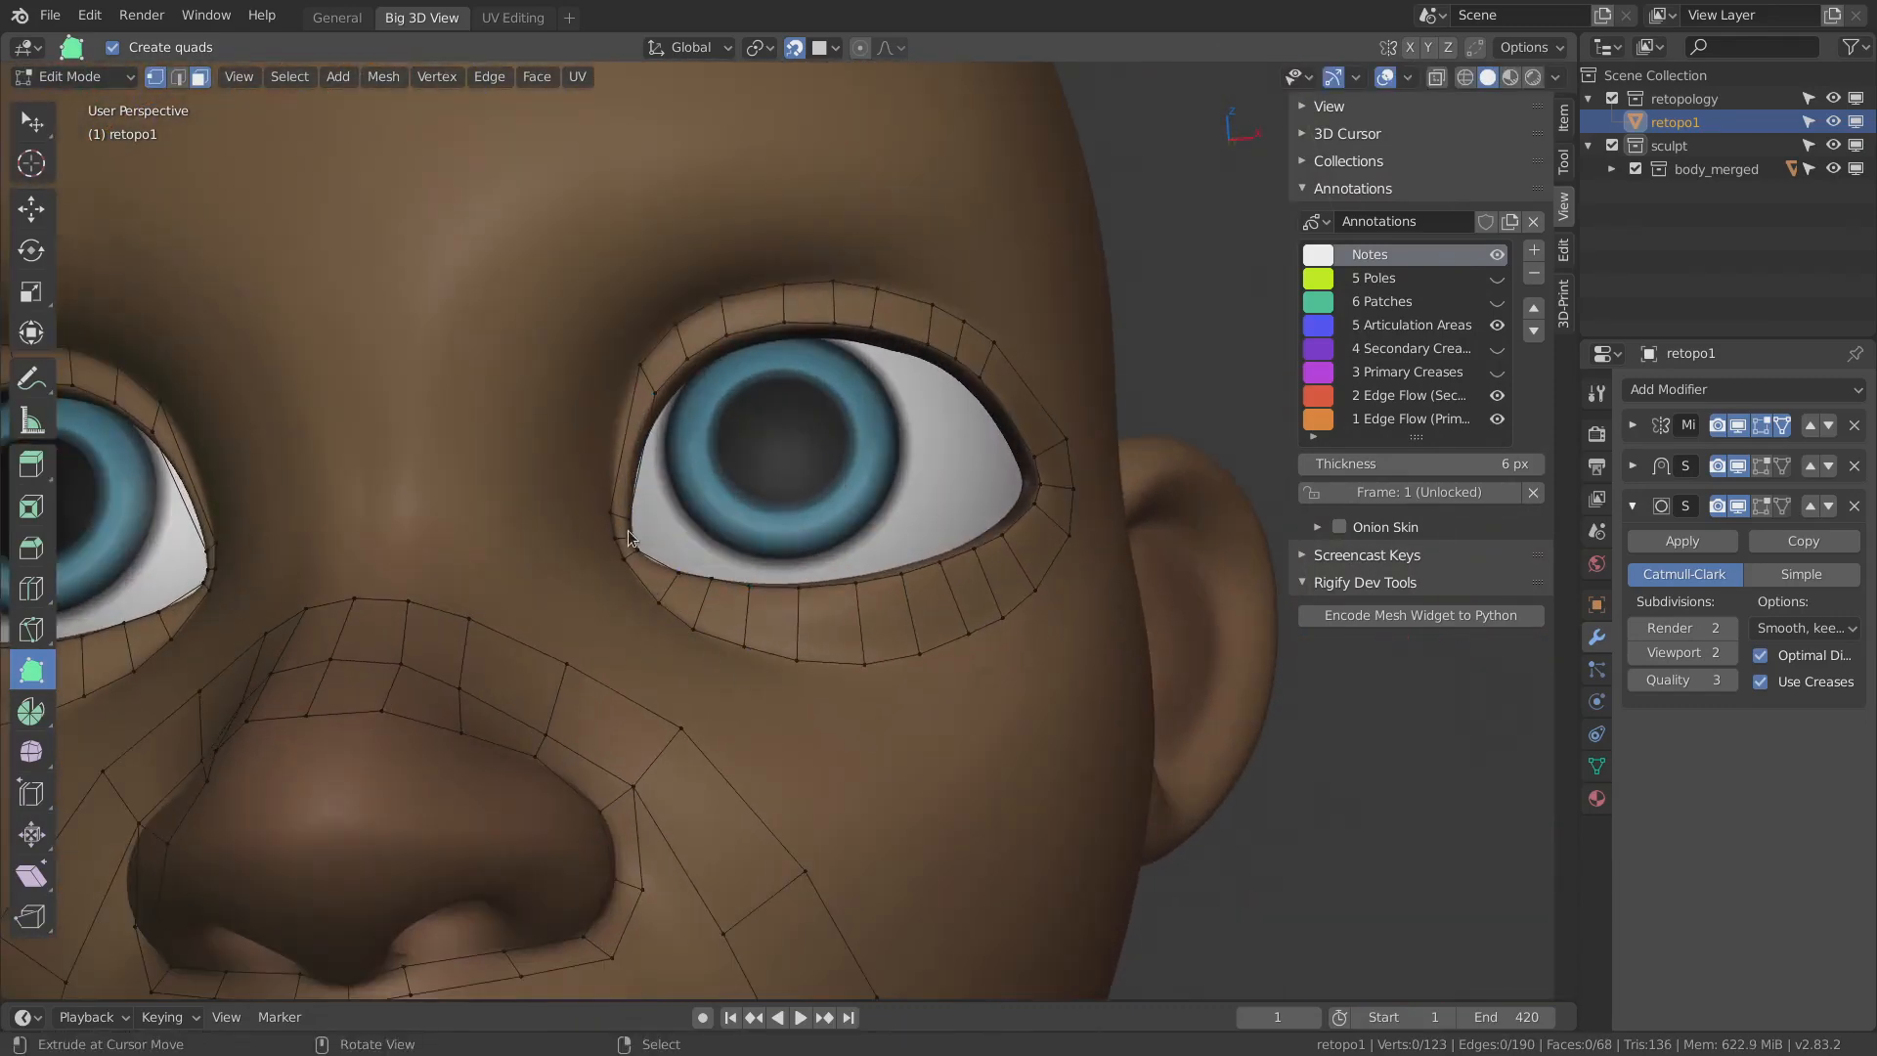
- Fill the eye opening with quads bridging the upper and lower eyelid edges from the outer to the inner corner
middle_drag(628, 530, 1059, 426)
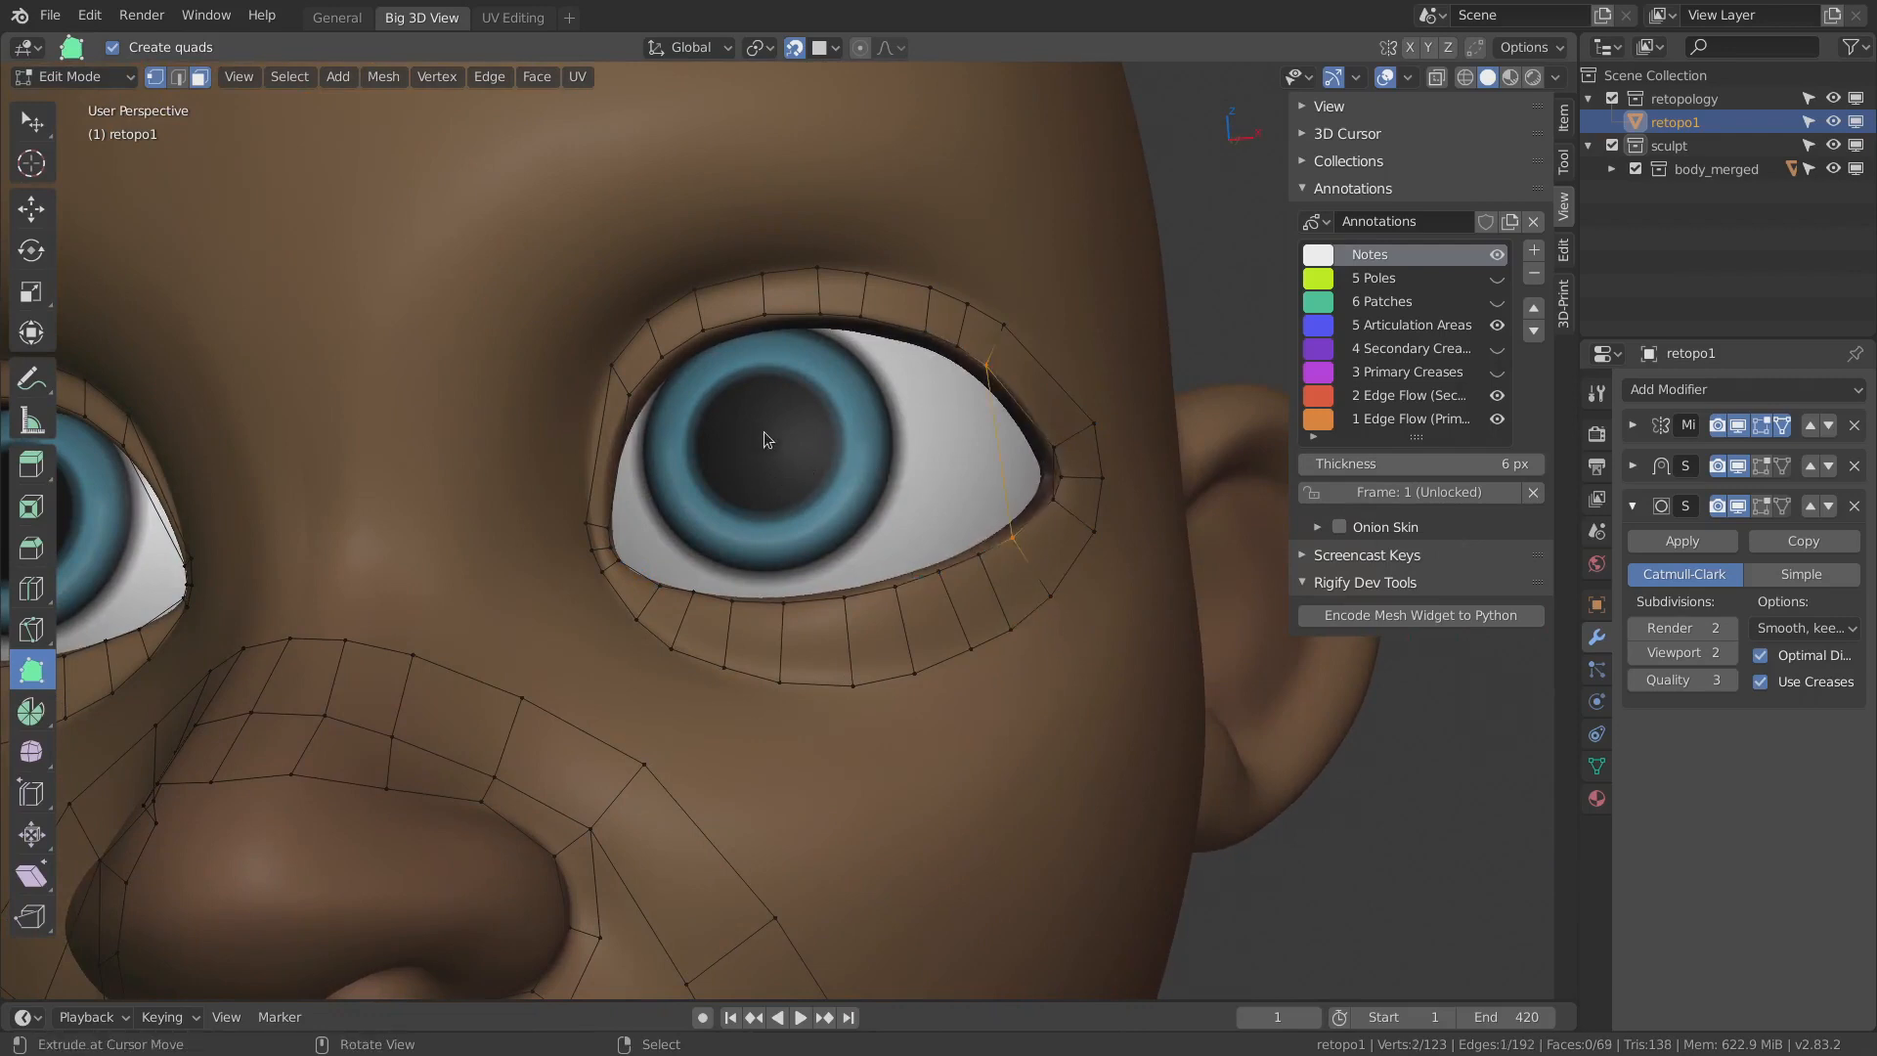
key(f)
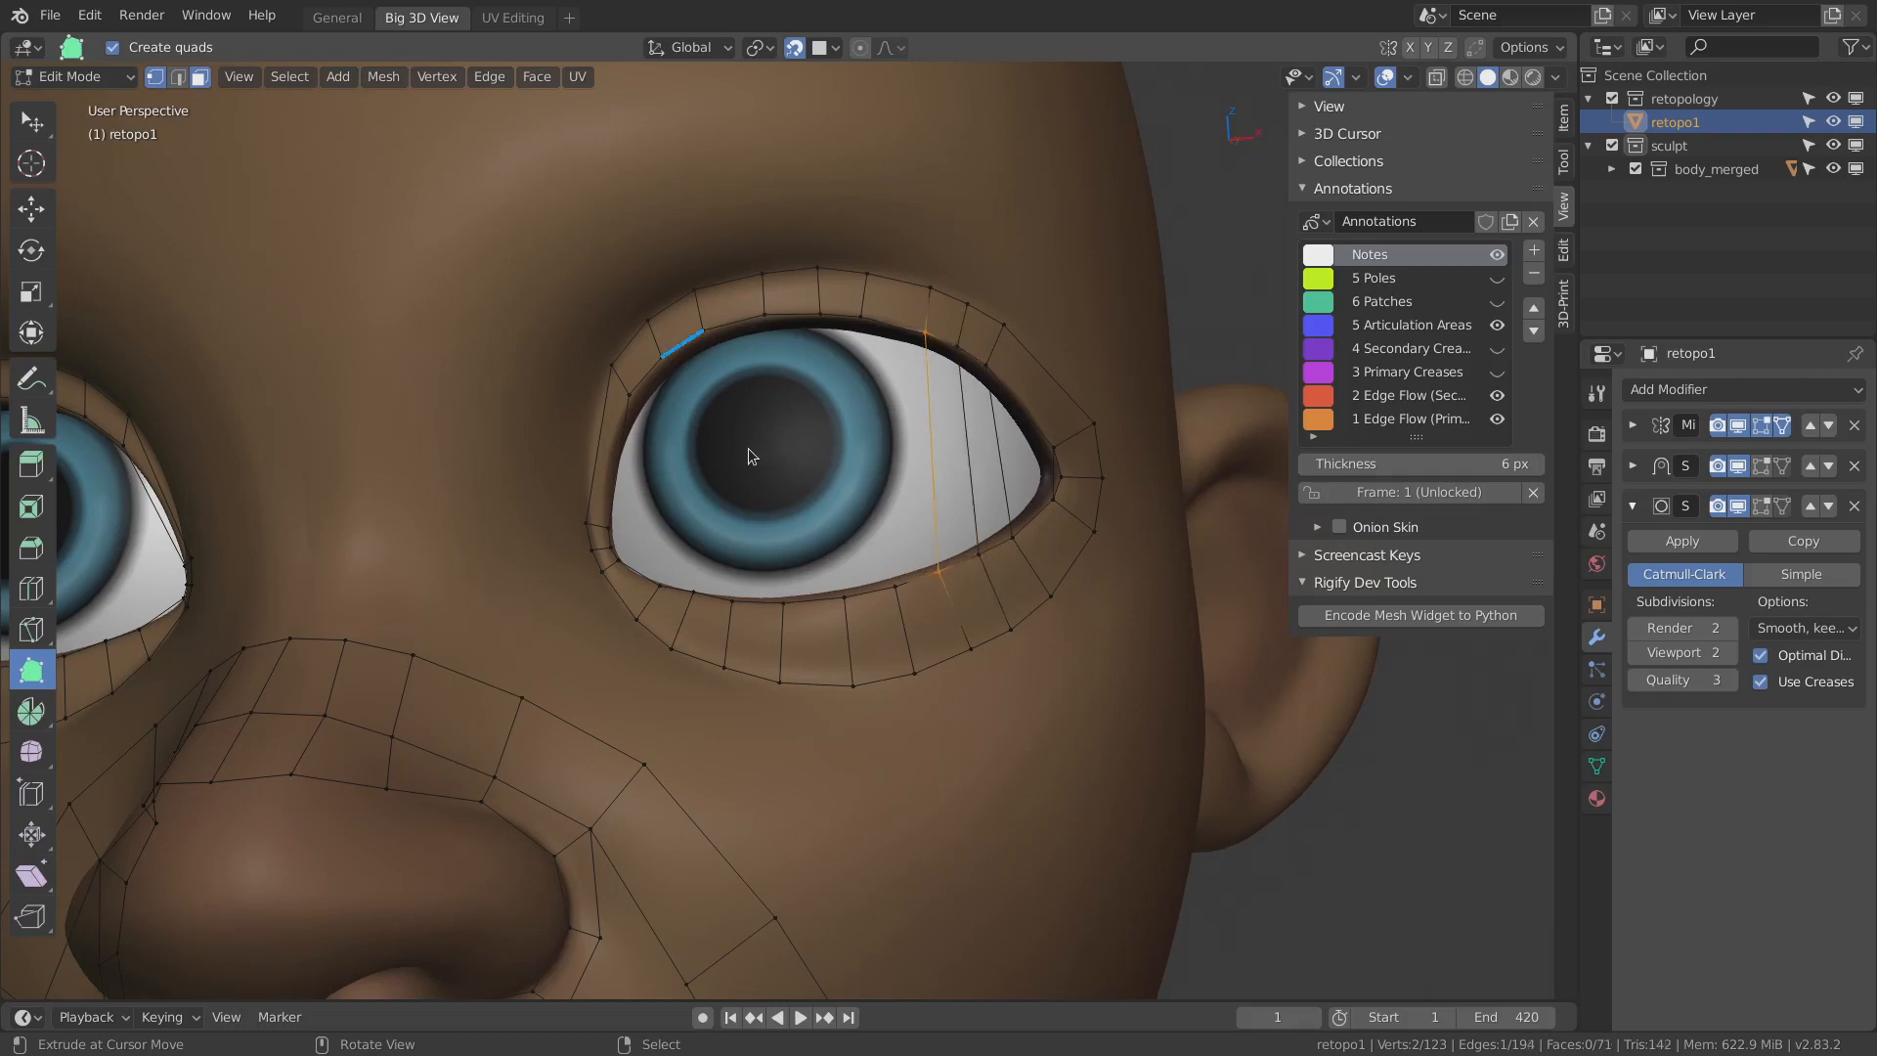
key(f)
key(f)
key(f)
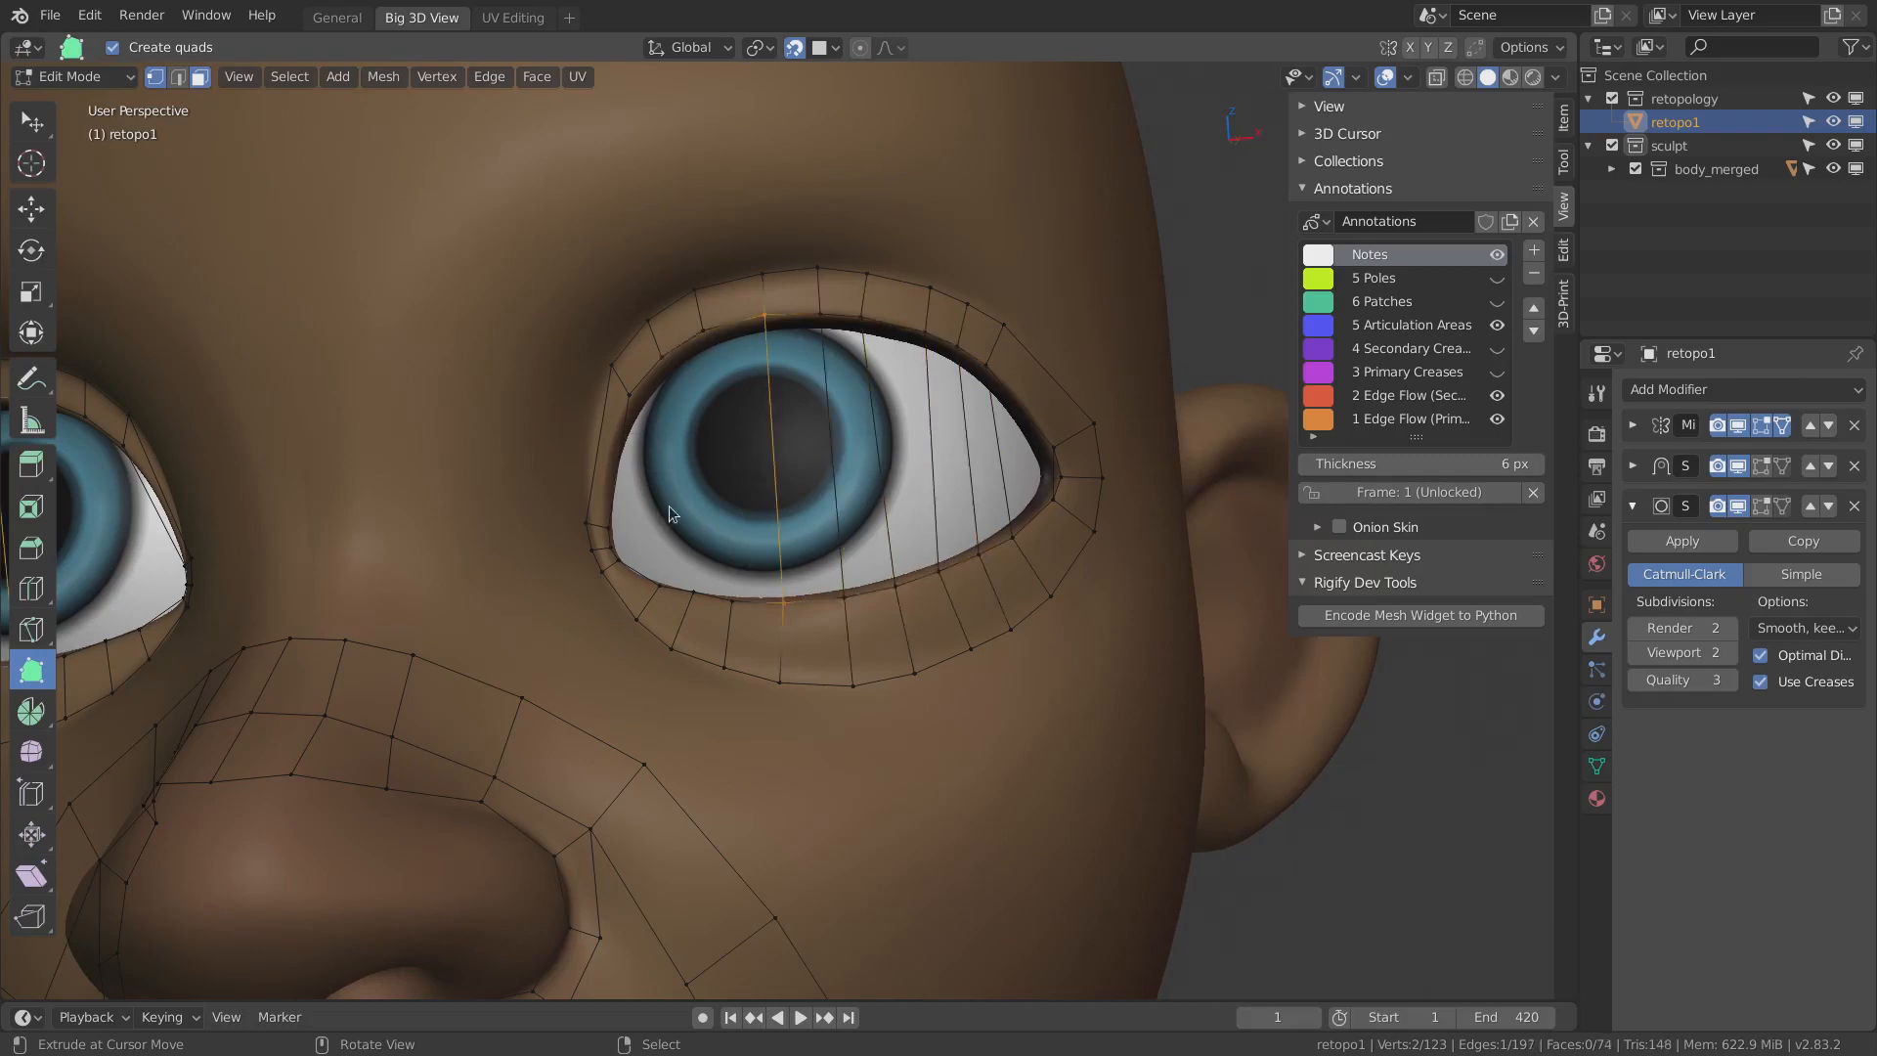
key(f)
key(f)
key(f)
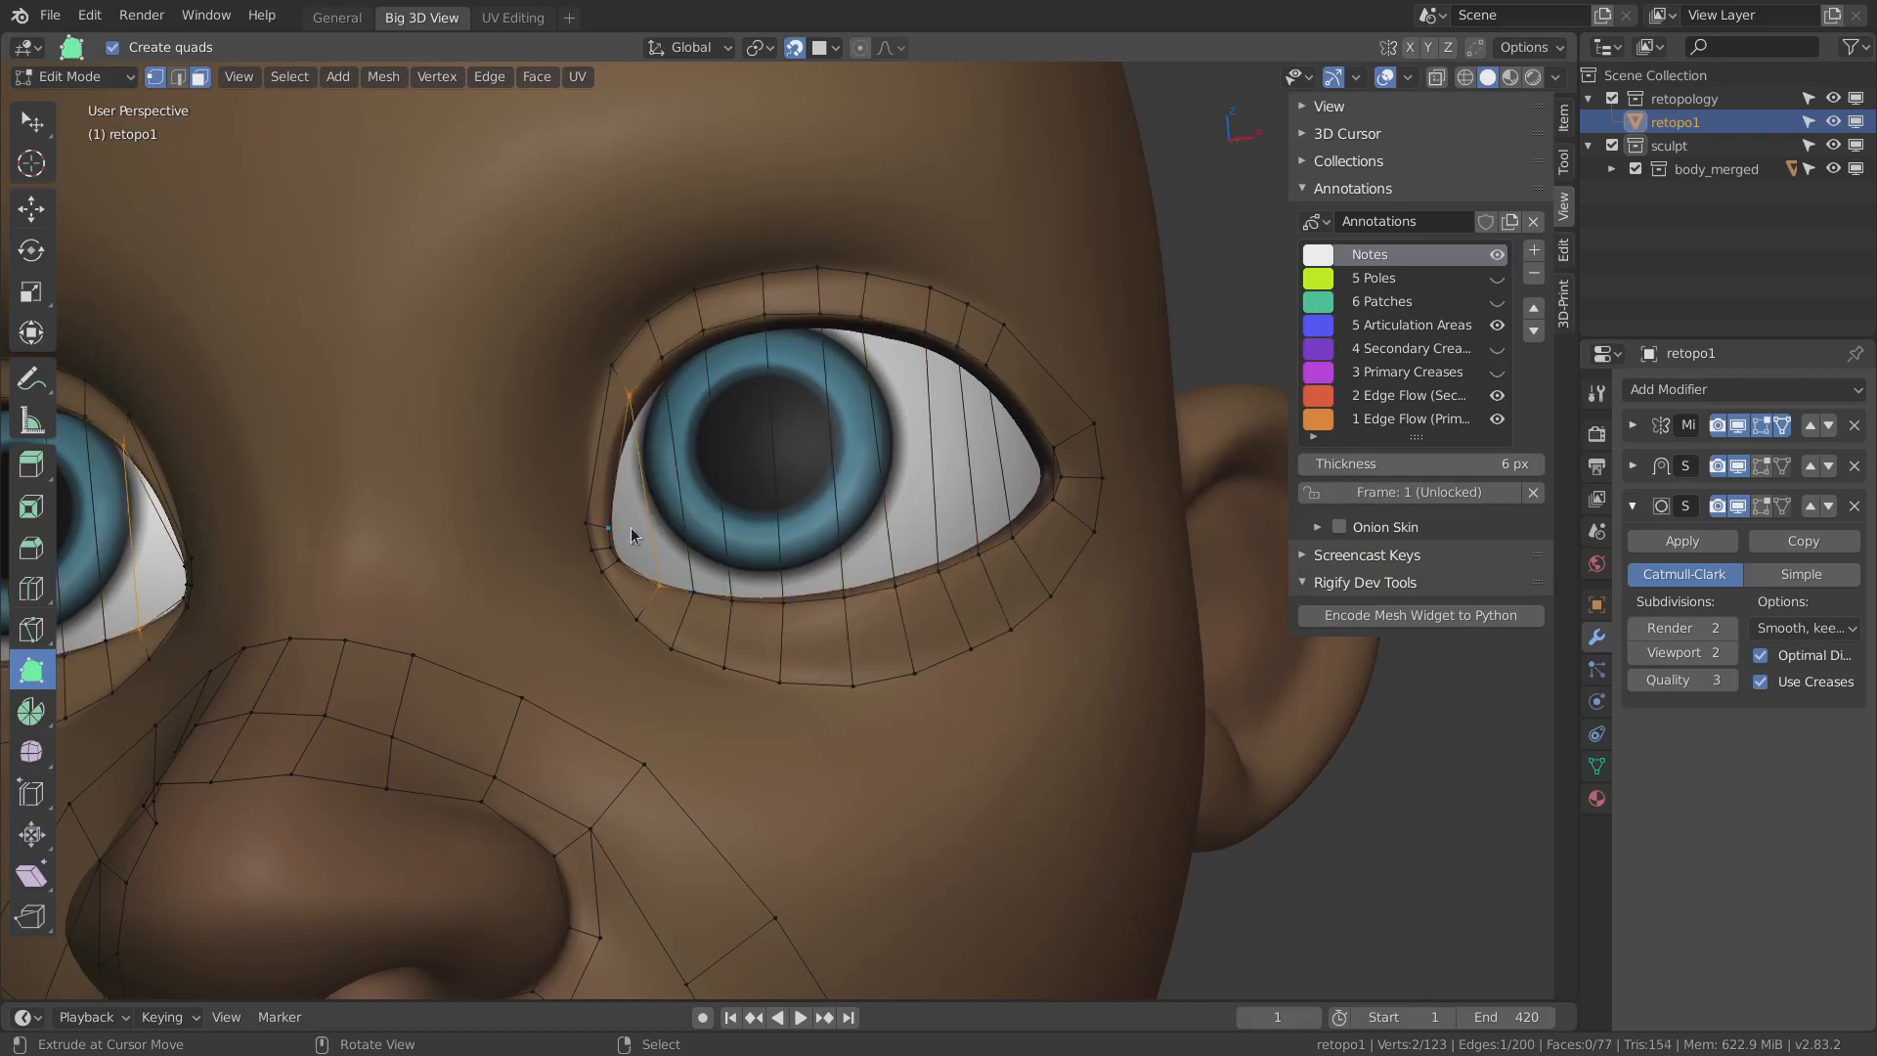
key(f)
- Reposition the lower eyelid strip's vertex near the inner eye corner
middle_drag(923, 501, 988, 495)
scroll(723, 614, up, 3)
drag(736, 591, 713, 631)
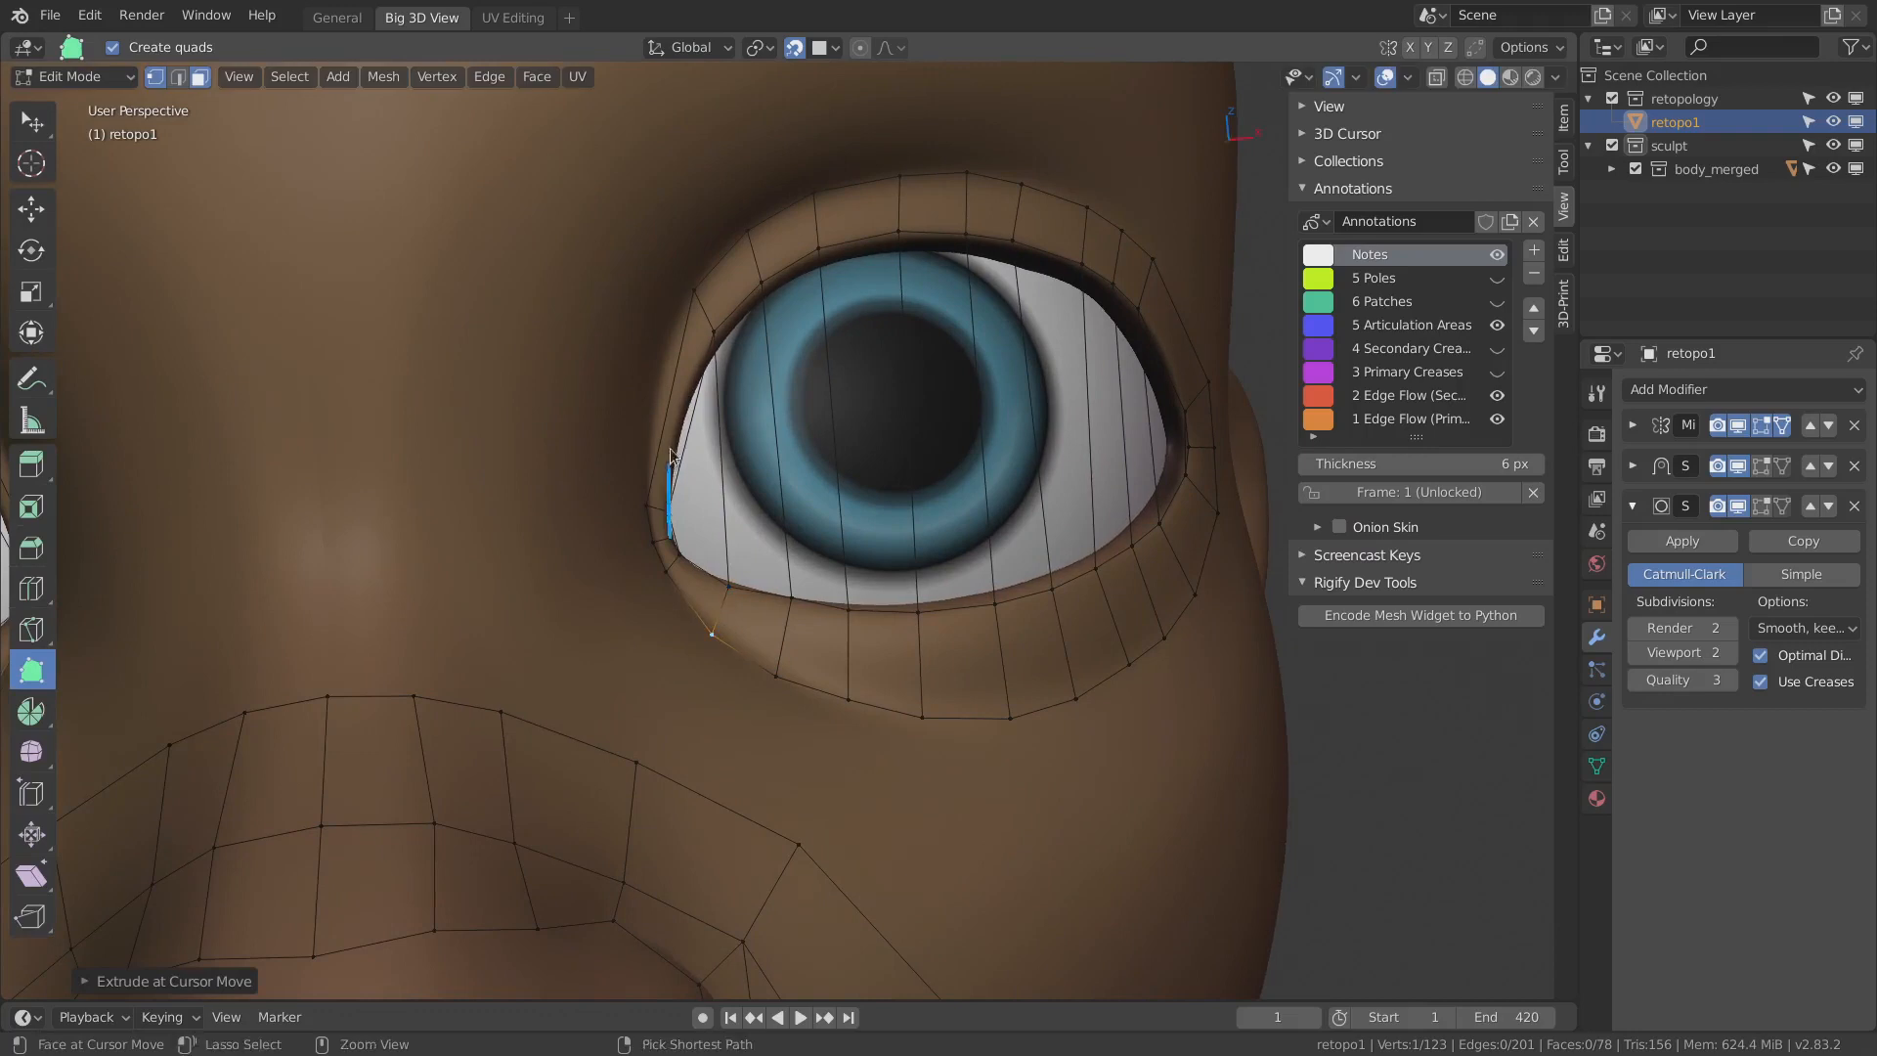
- Insert an edge loop across the eyelid strip and the filled opening at the inner eye corner
key(ctrl+r)
drag(666, 408, 647, 402)
key(ctrl+z)
key(shift+space)
key(space)
alt+right_click(675, 406)
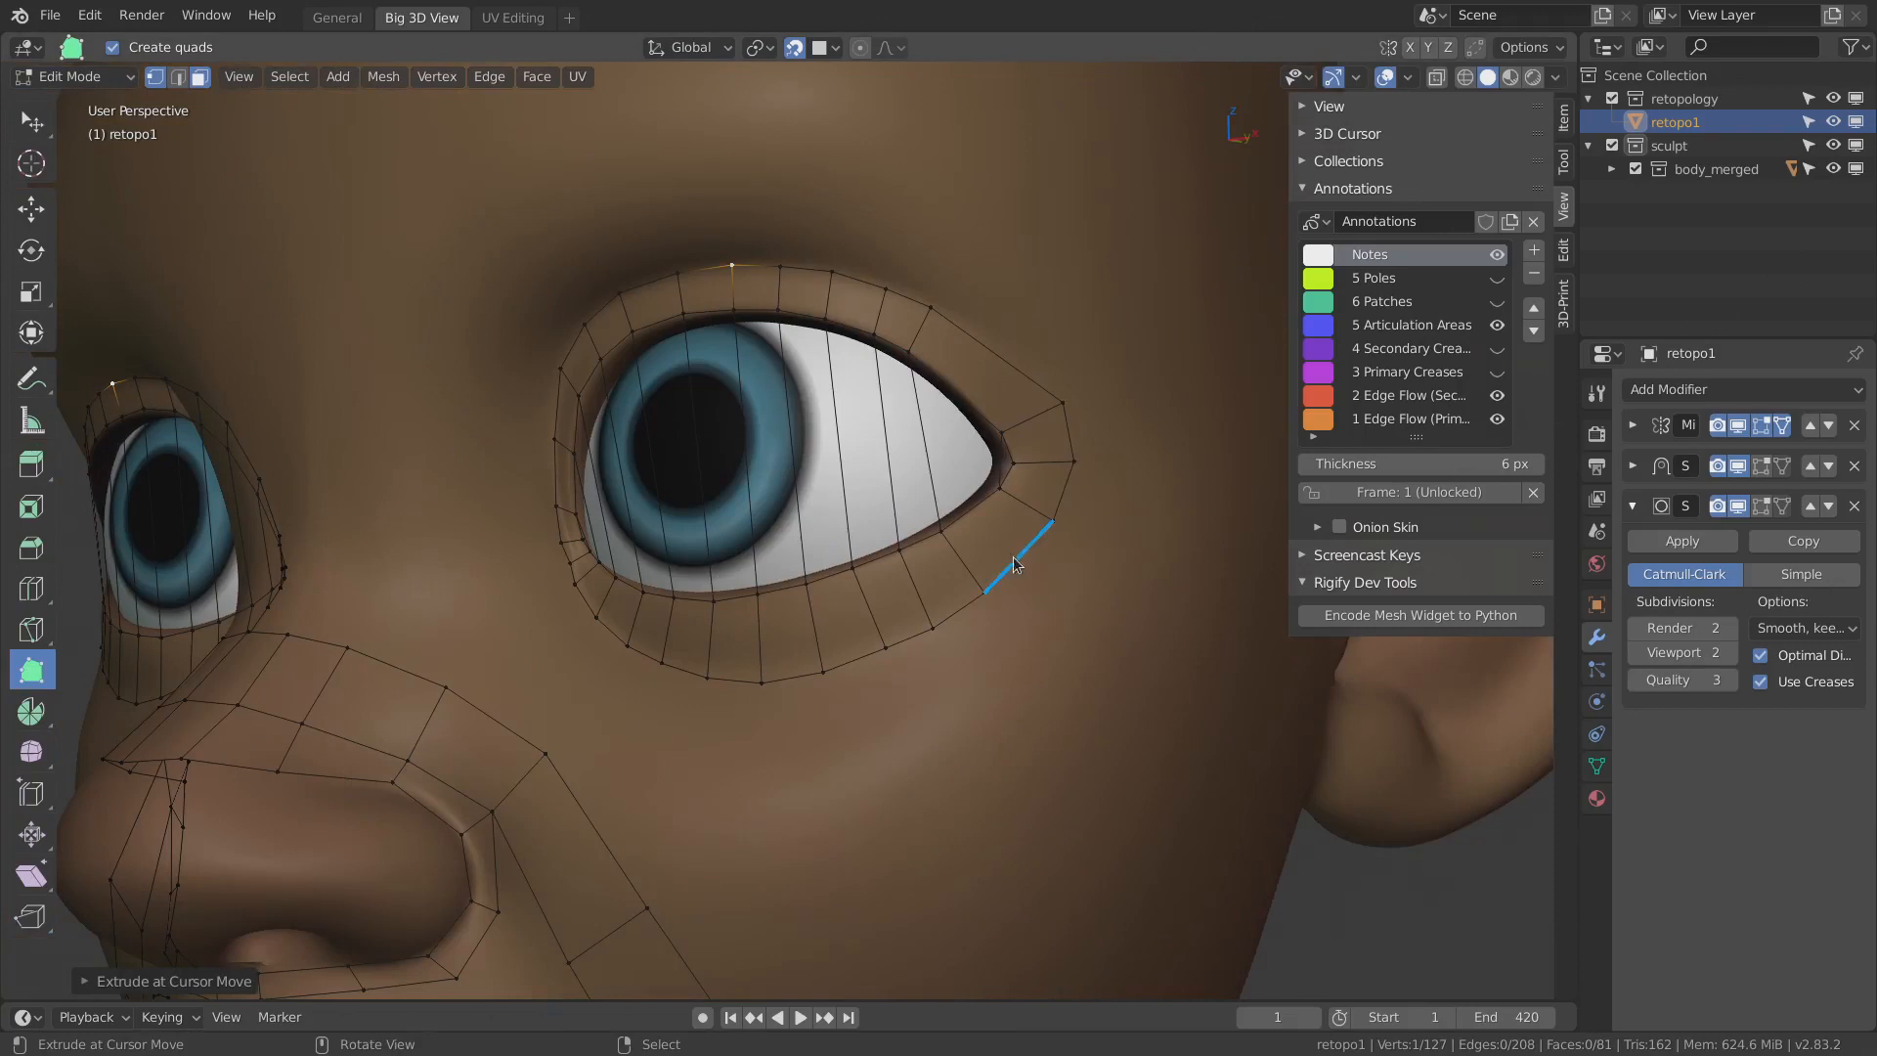
- Insert an edge loop through the lids near the outer eye corner, reset the misplaced 3D cursor and return to Poly Build
key(ctrl+r)
click(1018, 560)
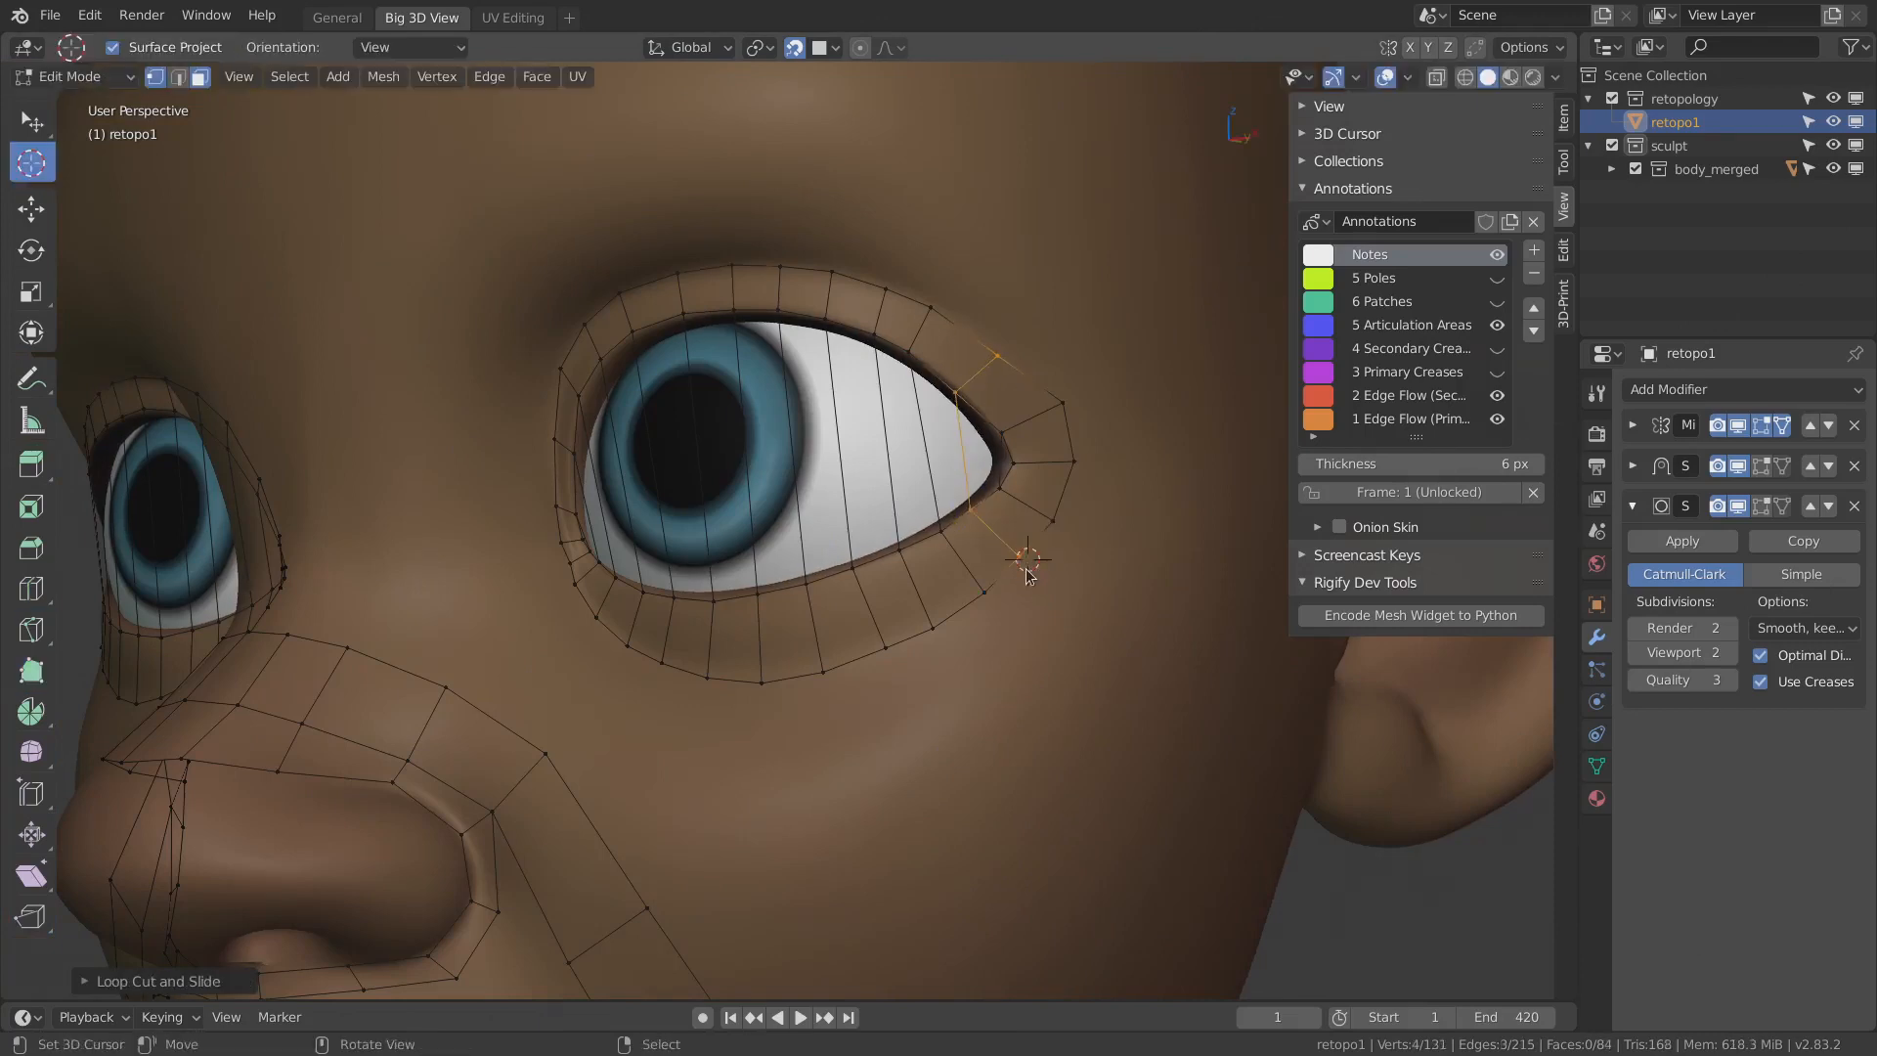
key(alt+a)
key(shift+s)
click(851, 645)
click(31, 672)
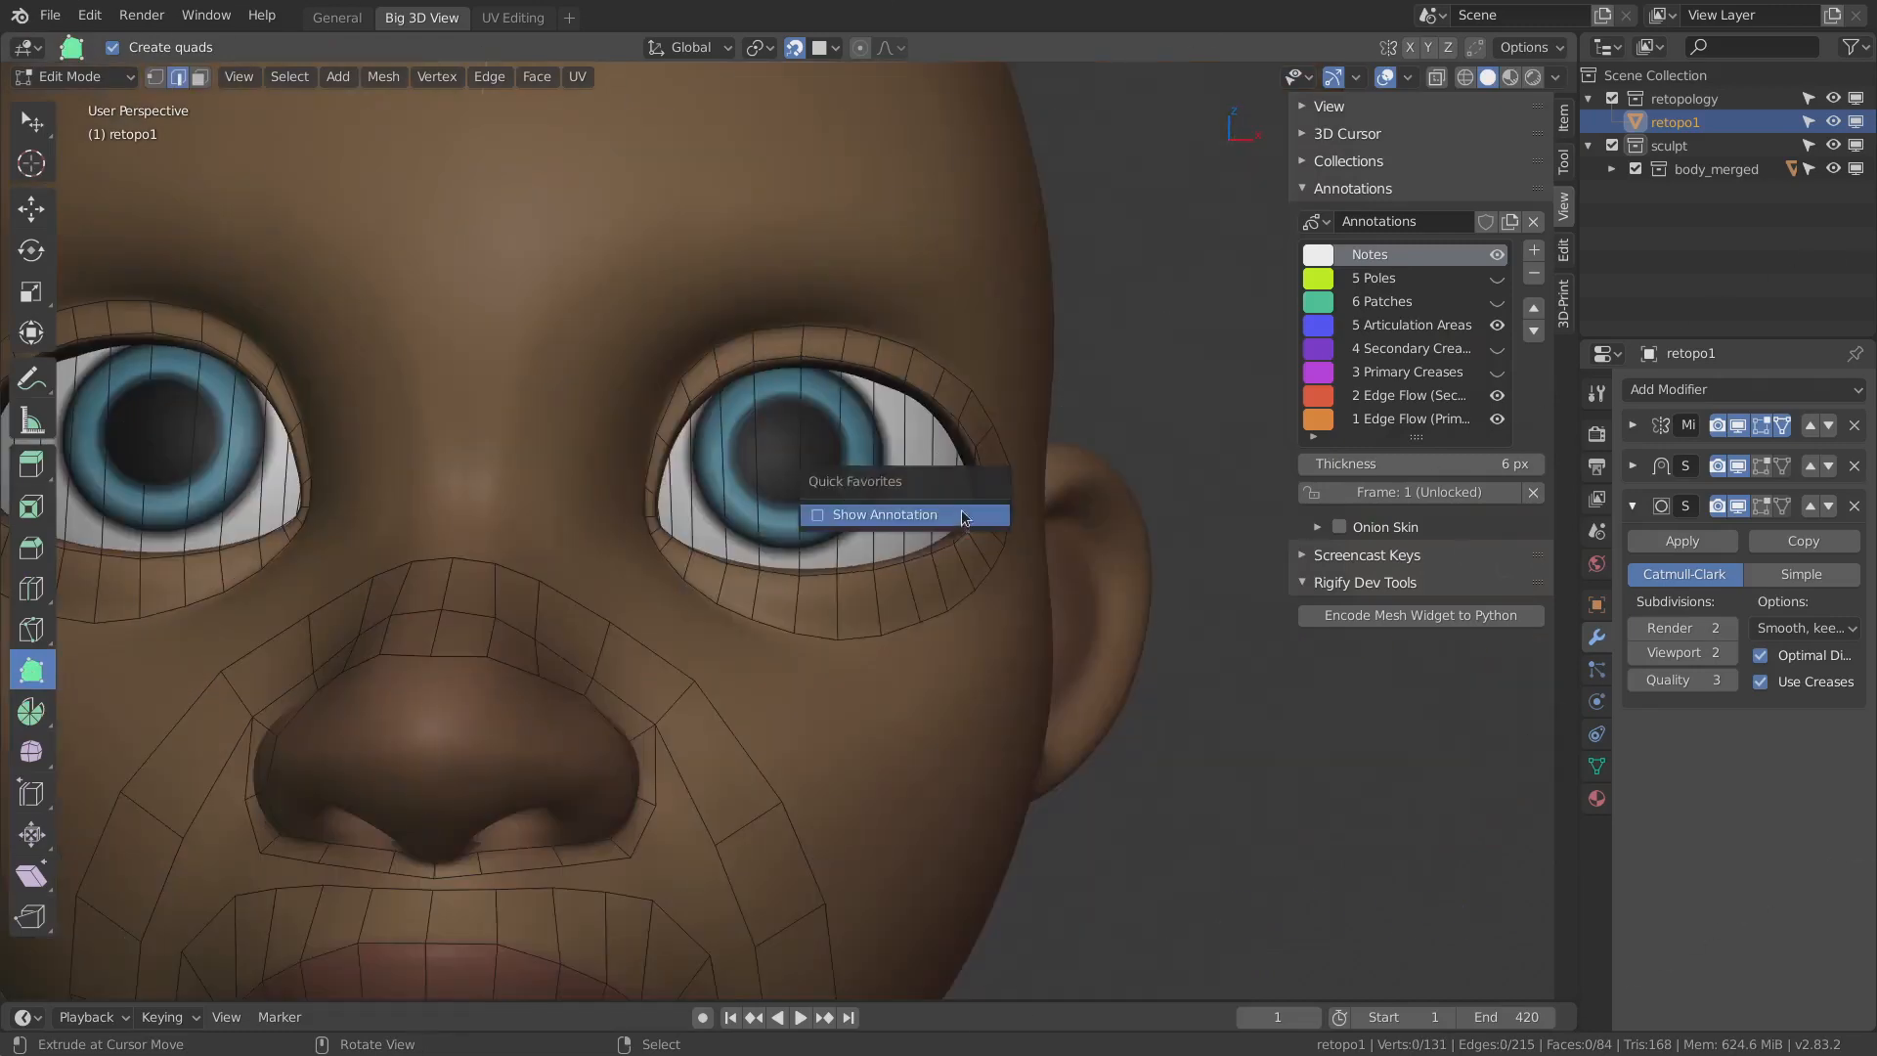
- Show the annotations and examine the face loops crossing both eyelids against the articulation guide lines
click(965, 518)
alt+shift+click(801, 601)
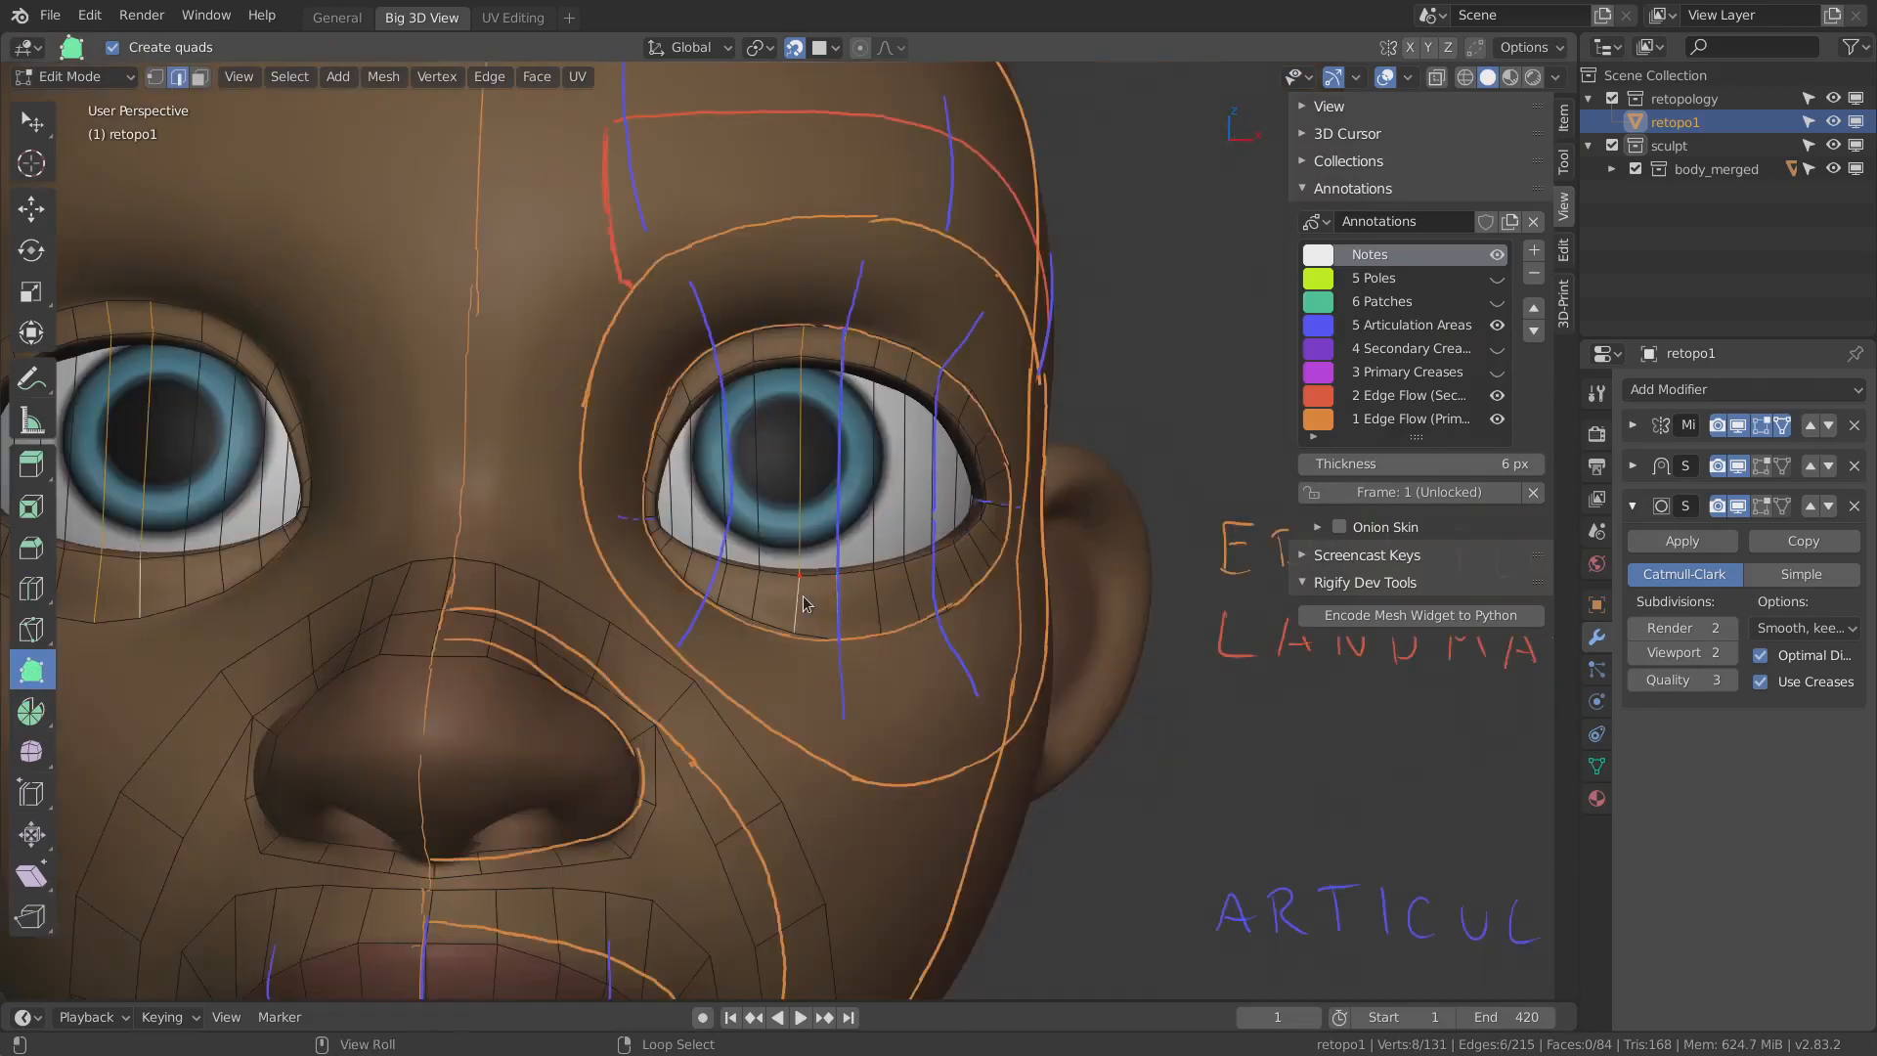
key(3)
alt+click(851, 582)
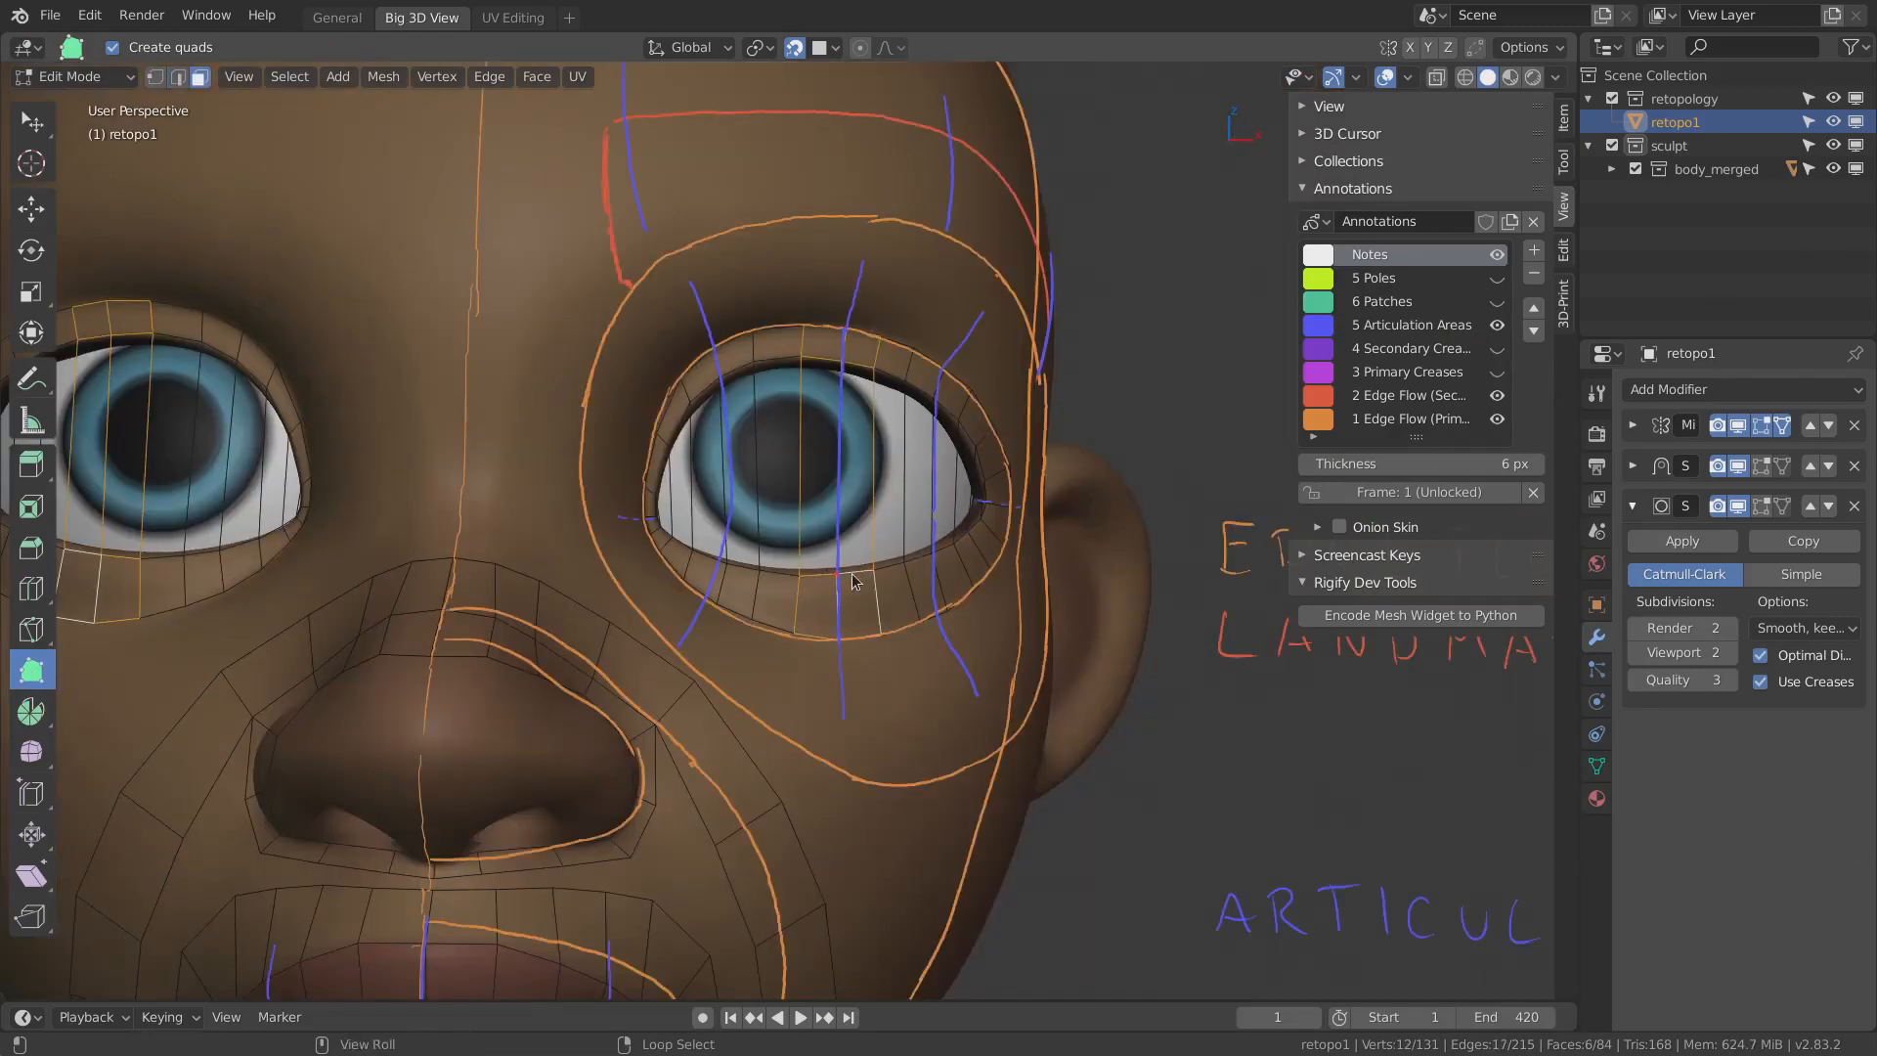
alt+shift+click(721, 567)
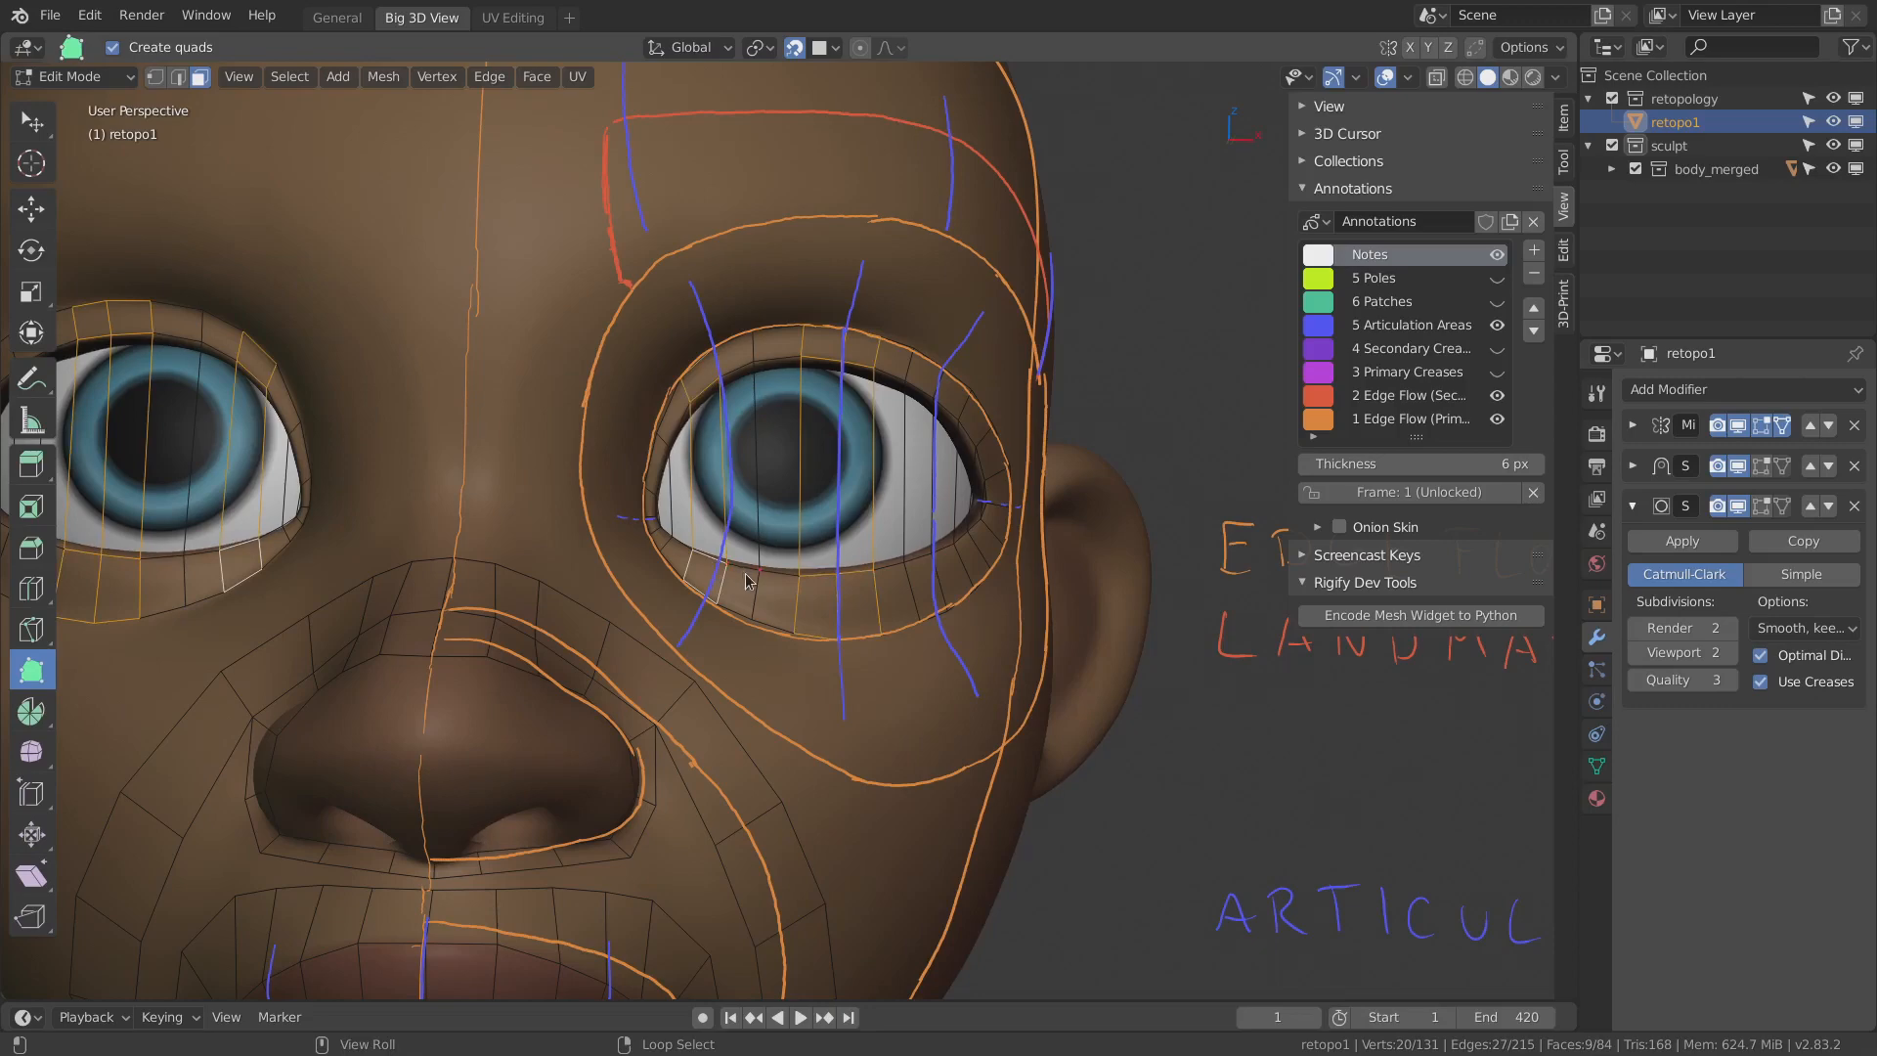
alt+shift+click(750, 578)
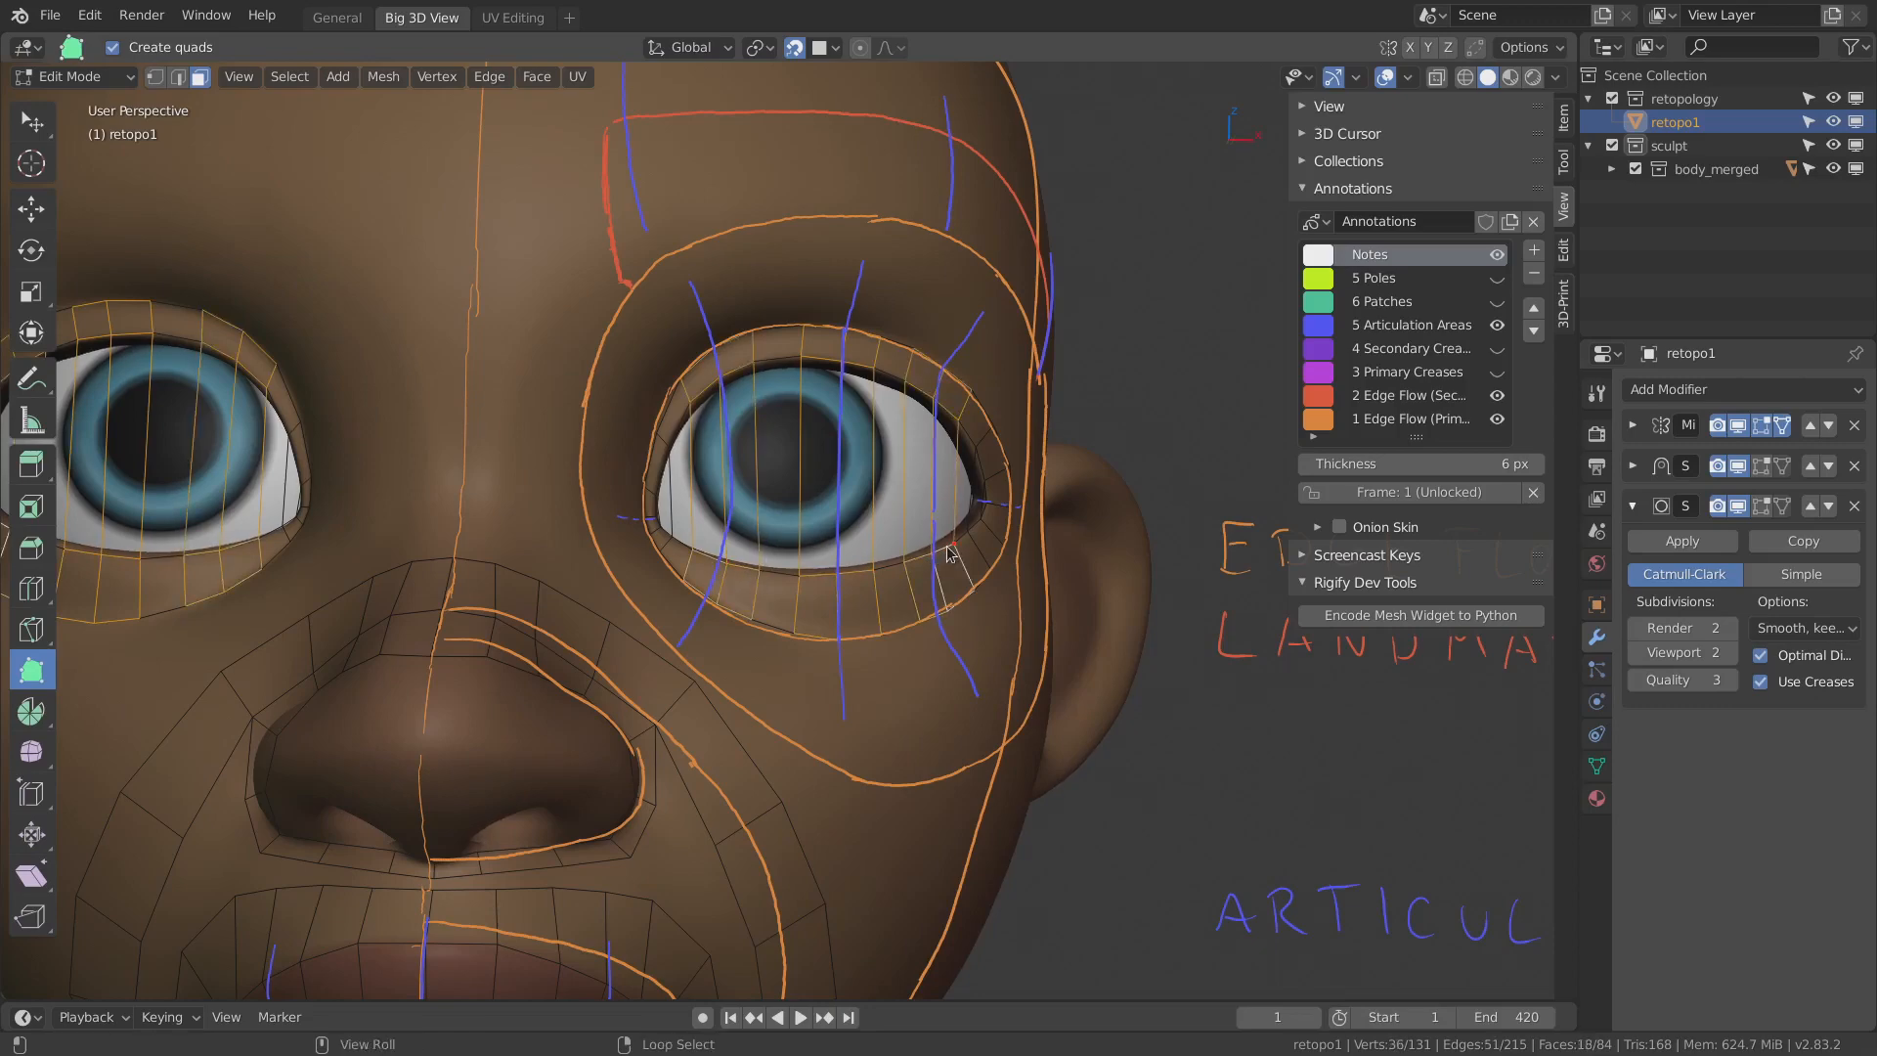
key(alt+a)
- Extrude the outer edge loop around the eye into a second ring and scale it outward
middle_drag(992, 590, 821, 484)
scroll(861, 561, down, 2)
scroll(899, 555, up, 1)
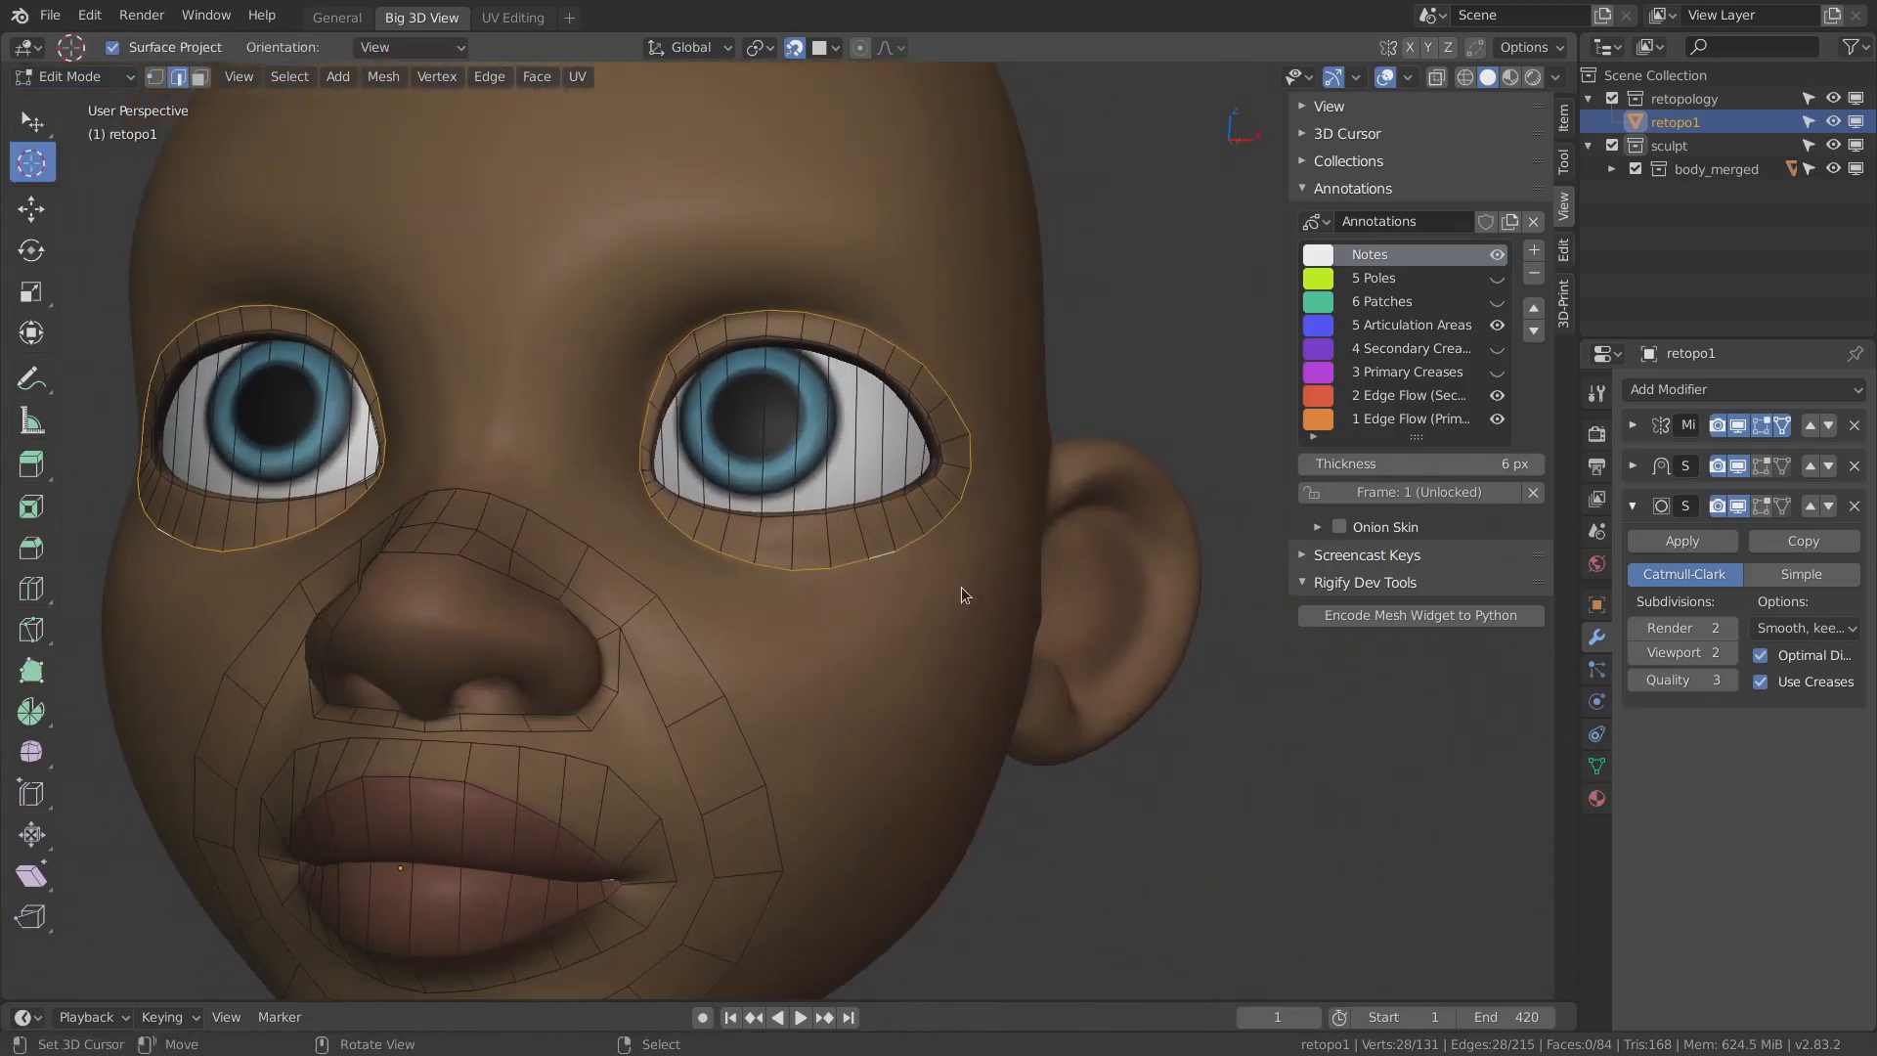
key(e)
click(952, 607)
key(s)
click(1009, 638)
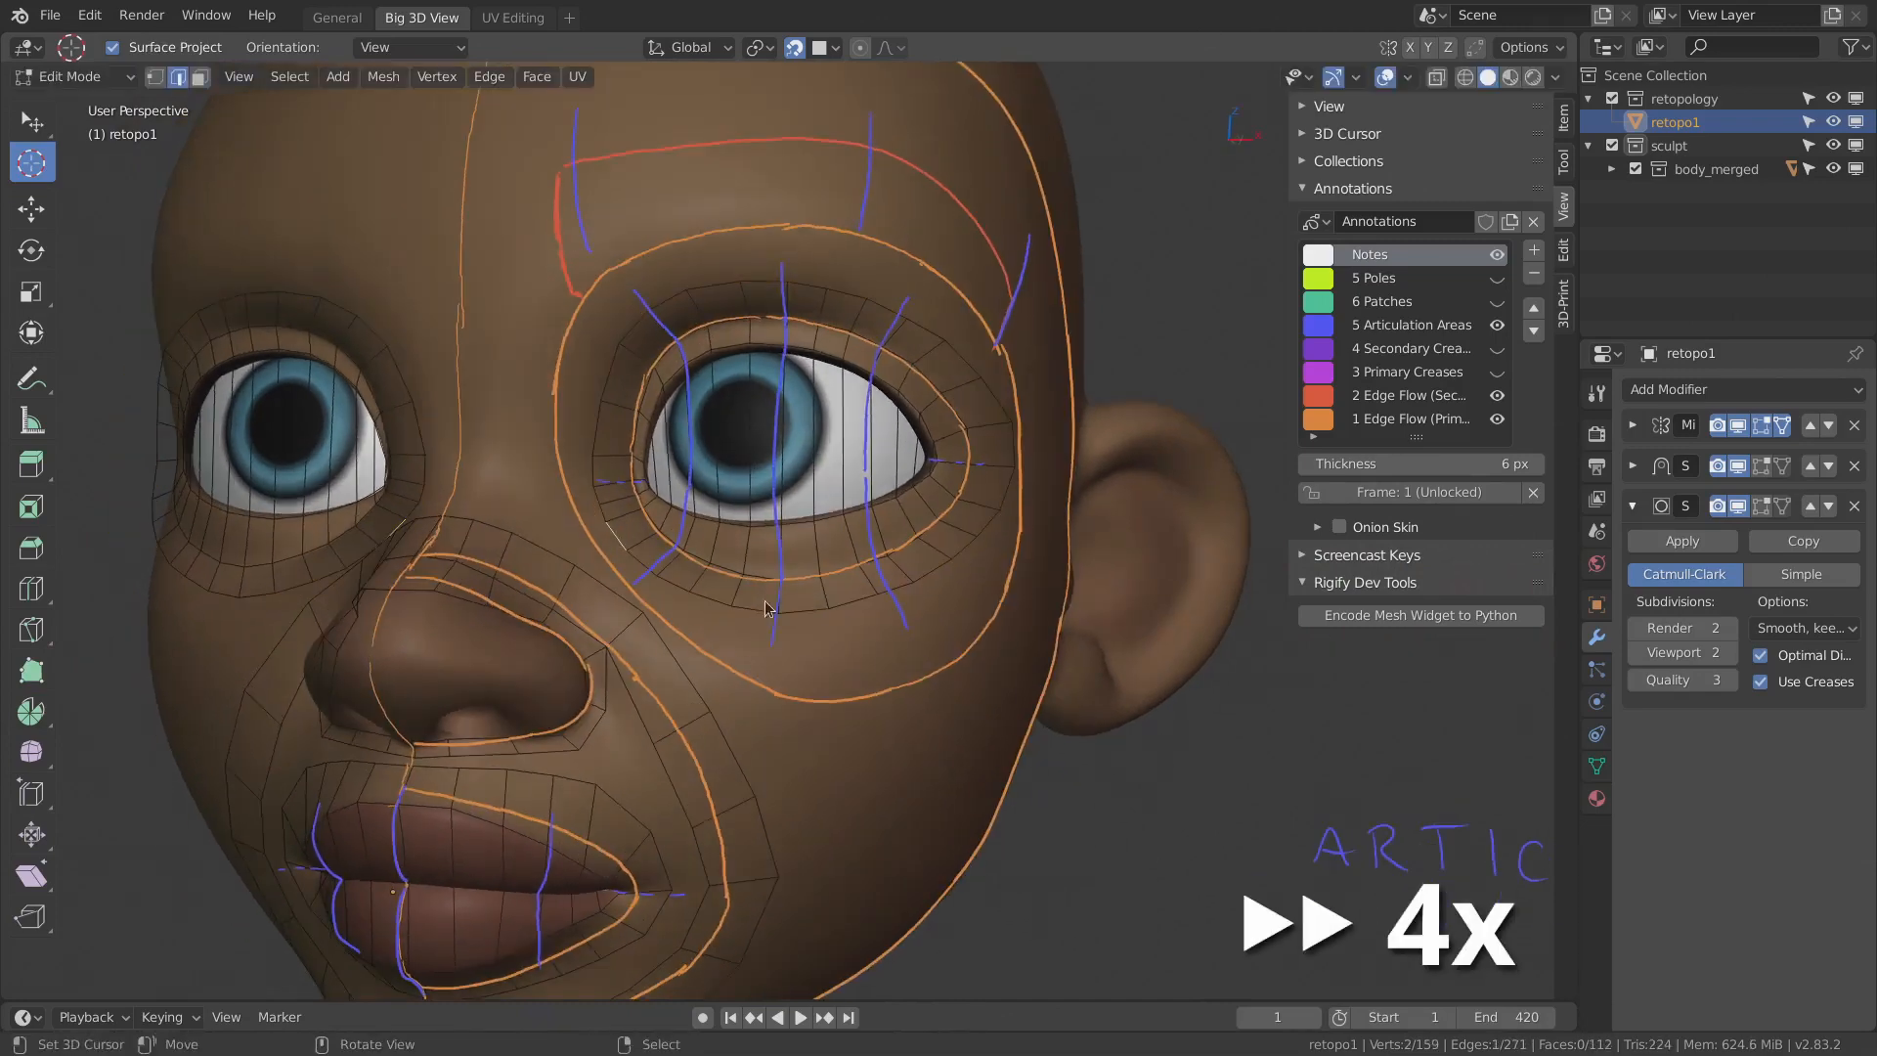
- Rotate and move the lower edges of the new ring toward the guide below the eye
key(r)
click(918, 693)
key(g)
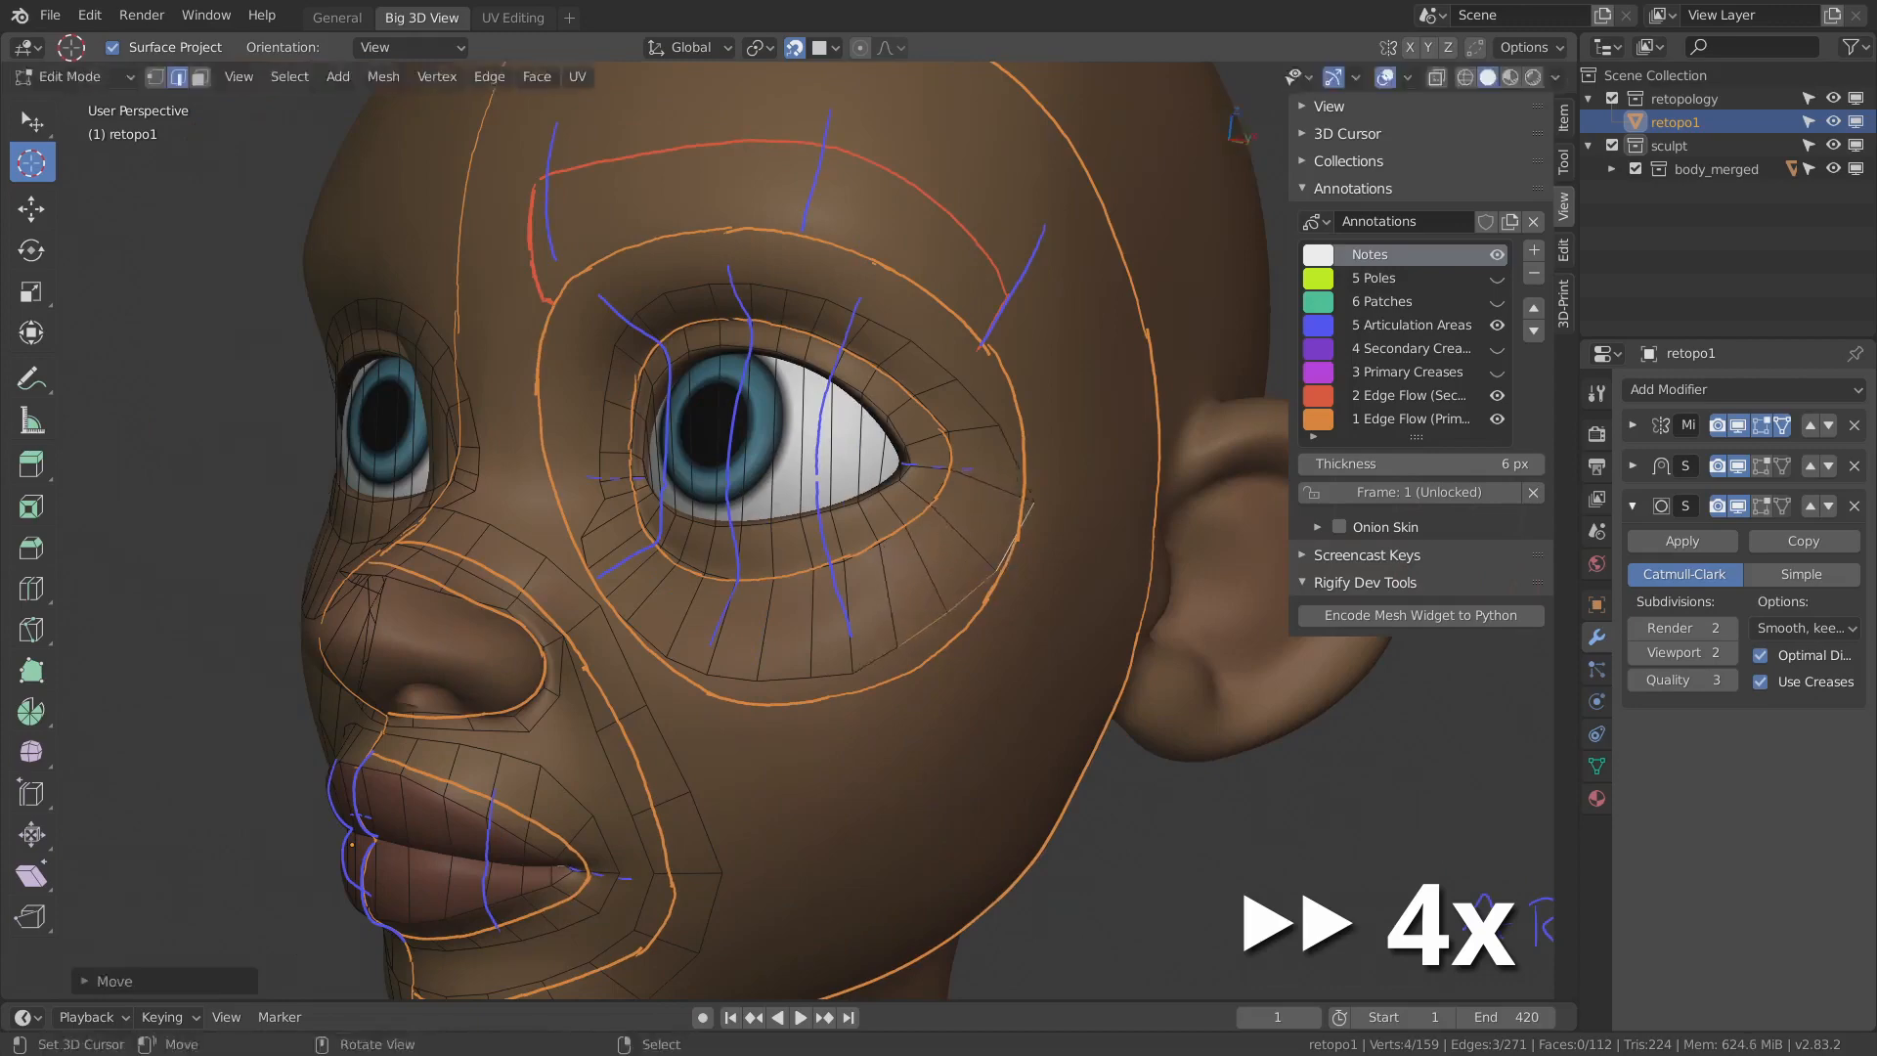
- Move the outer ring's vertices onto the orange guide around the eye socket with the Poly Build tool
click(32, 669)
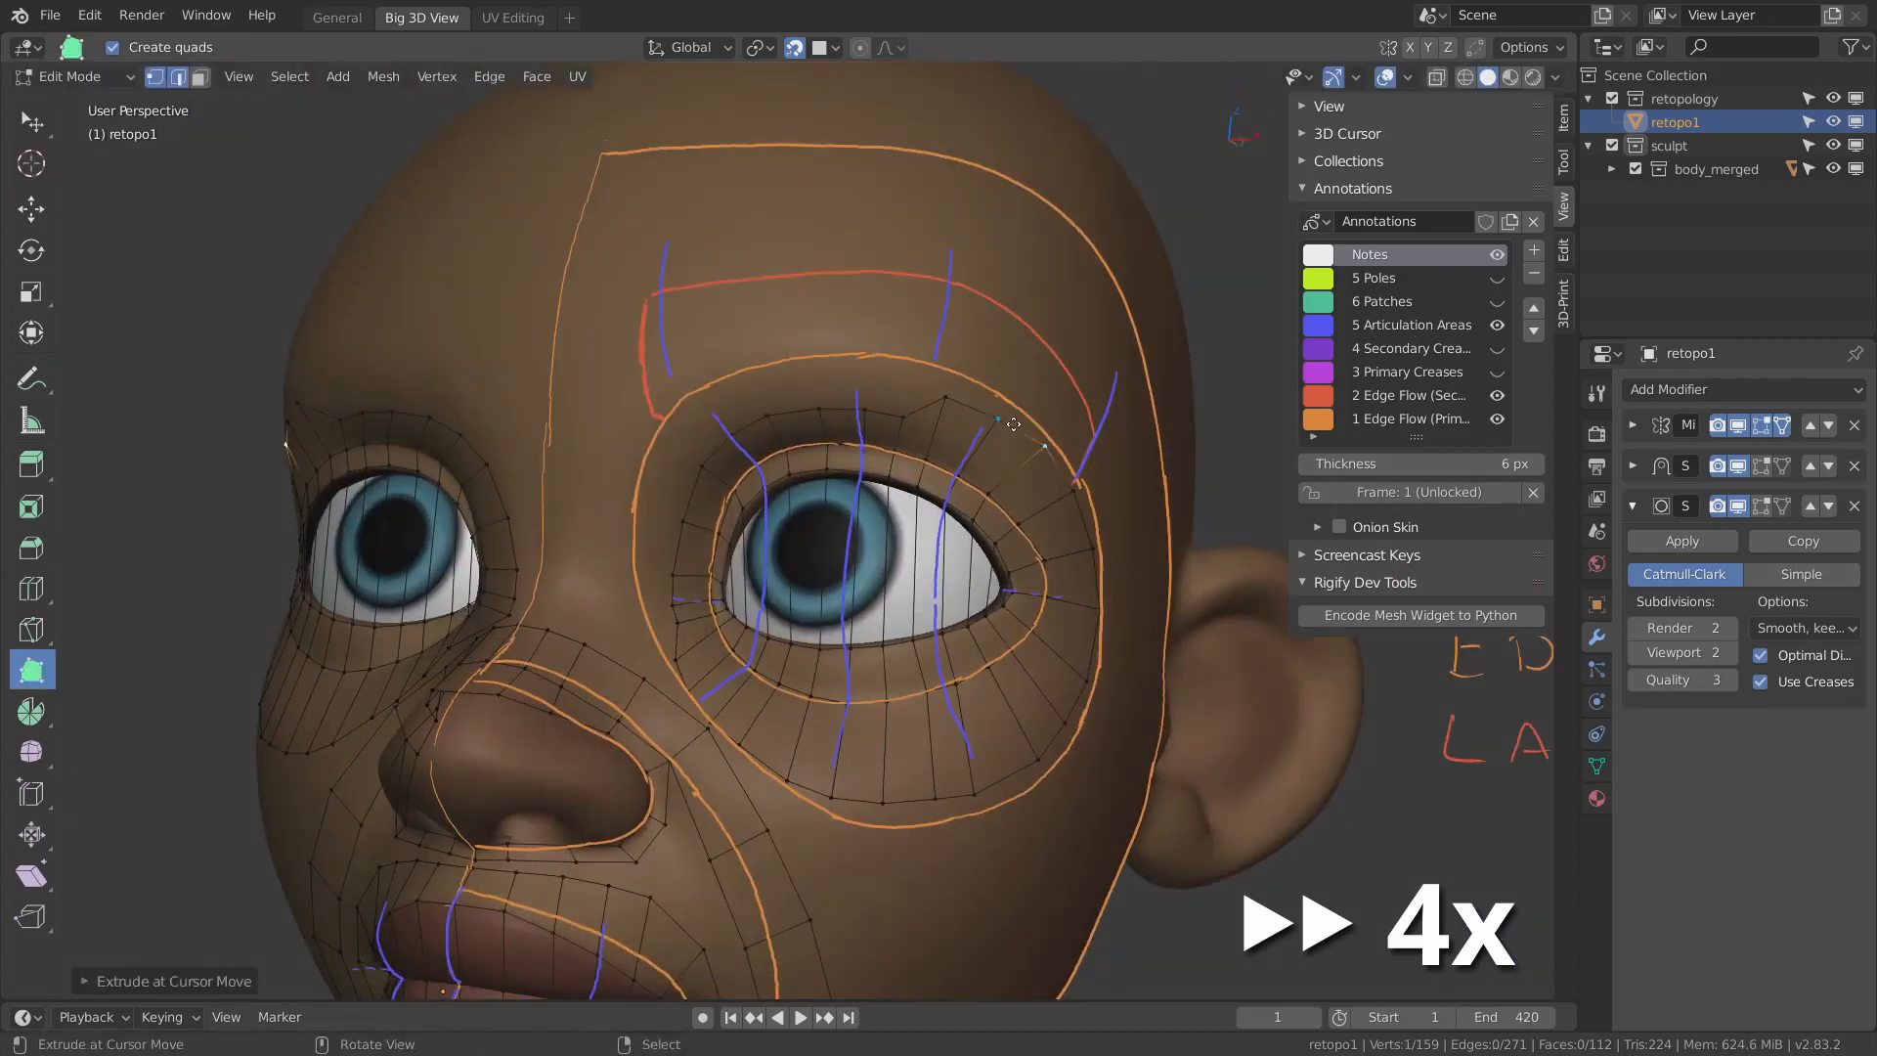
drag(907, 469, 671, 468)
middle_drag(671, 468, 746, 496)
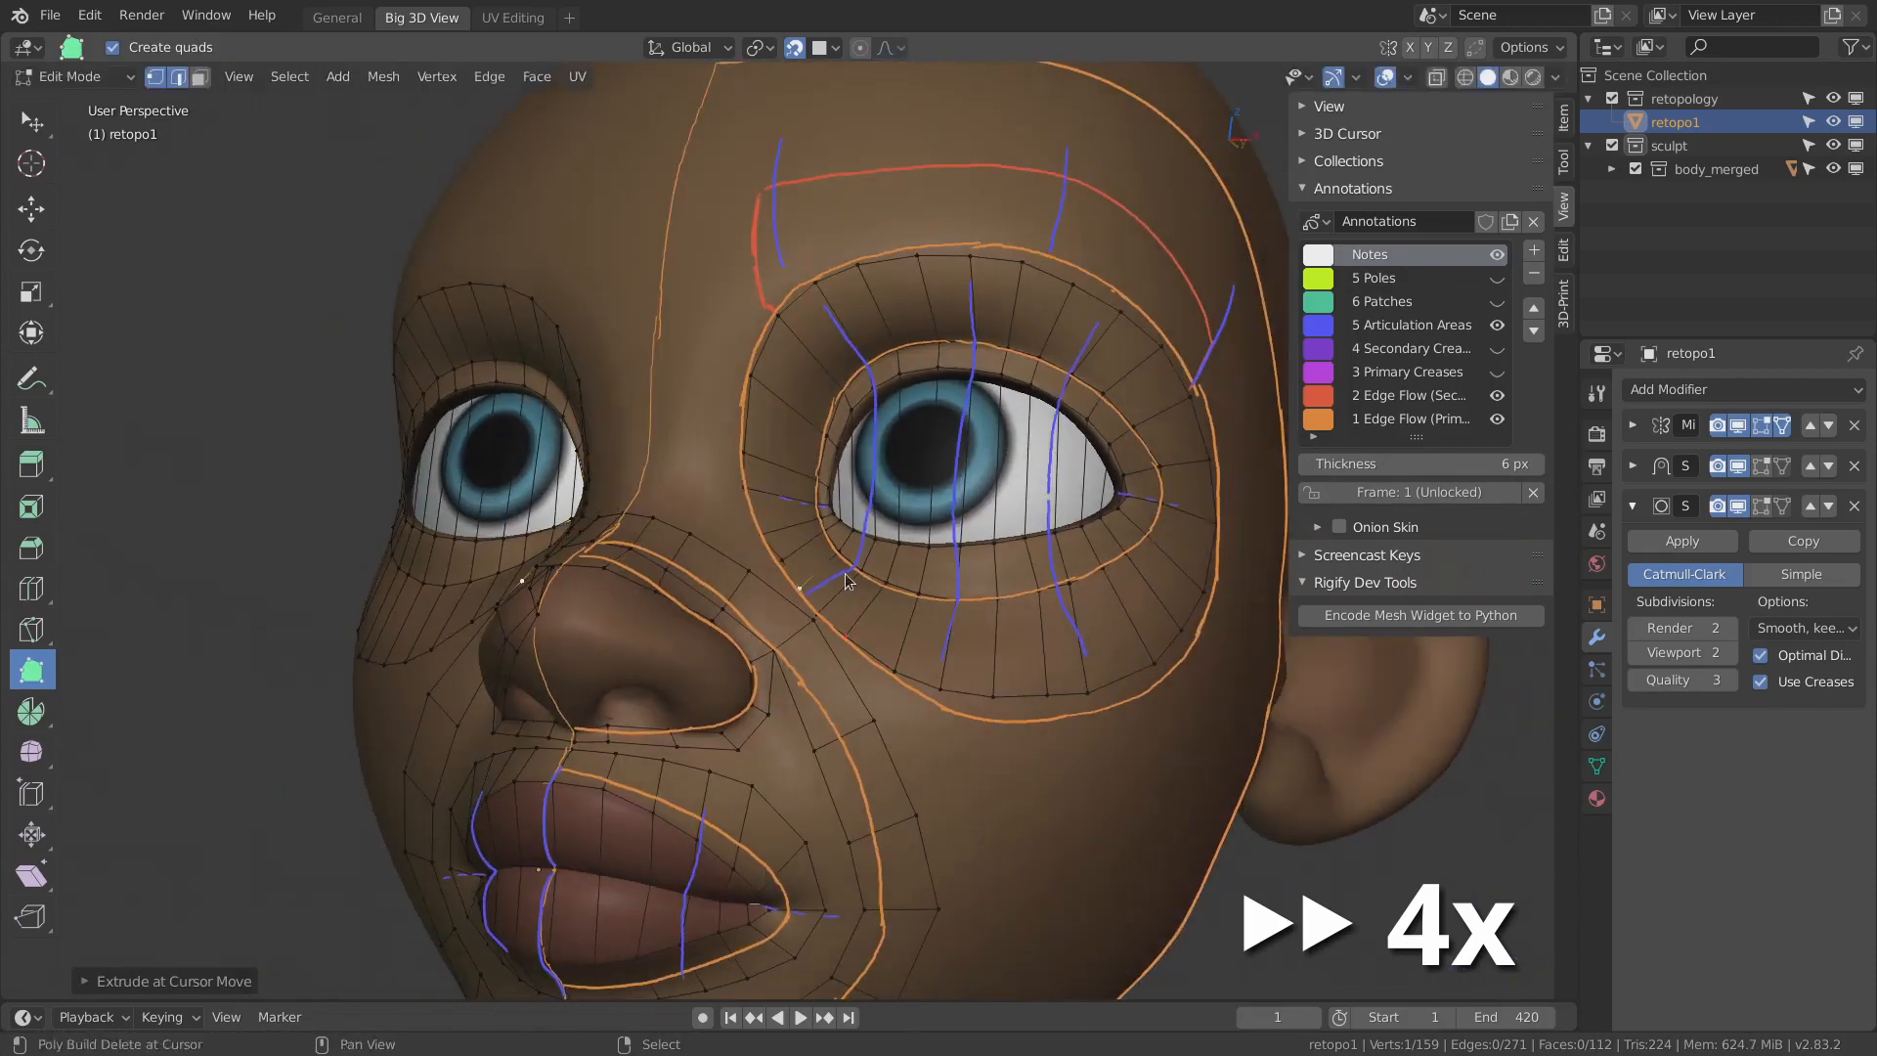
middle_drag(847, 581, 938, 655)
drag(939, 655, 954, 669)
middle_drag(953, 670, 910, 545)
scroll(974, 667, down, 4)
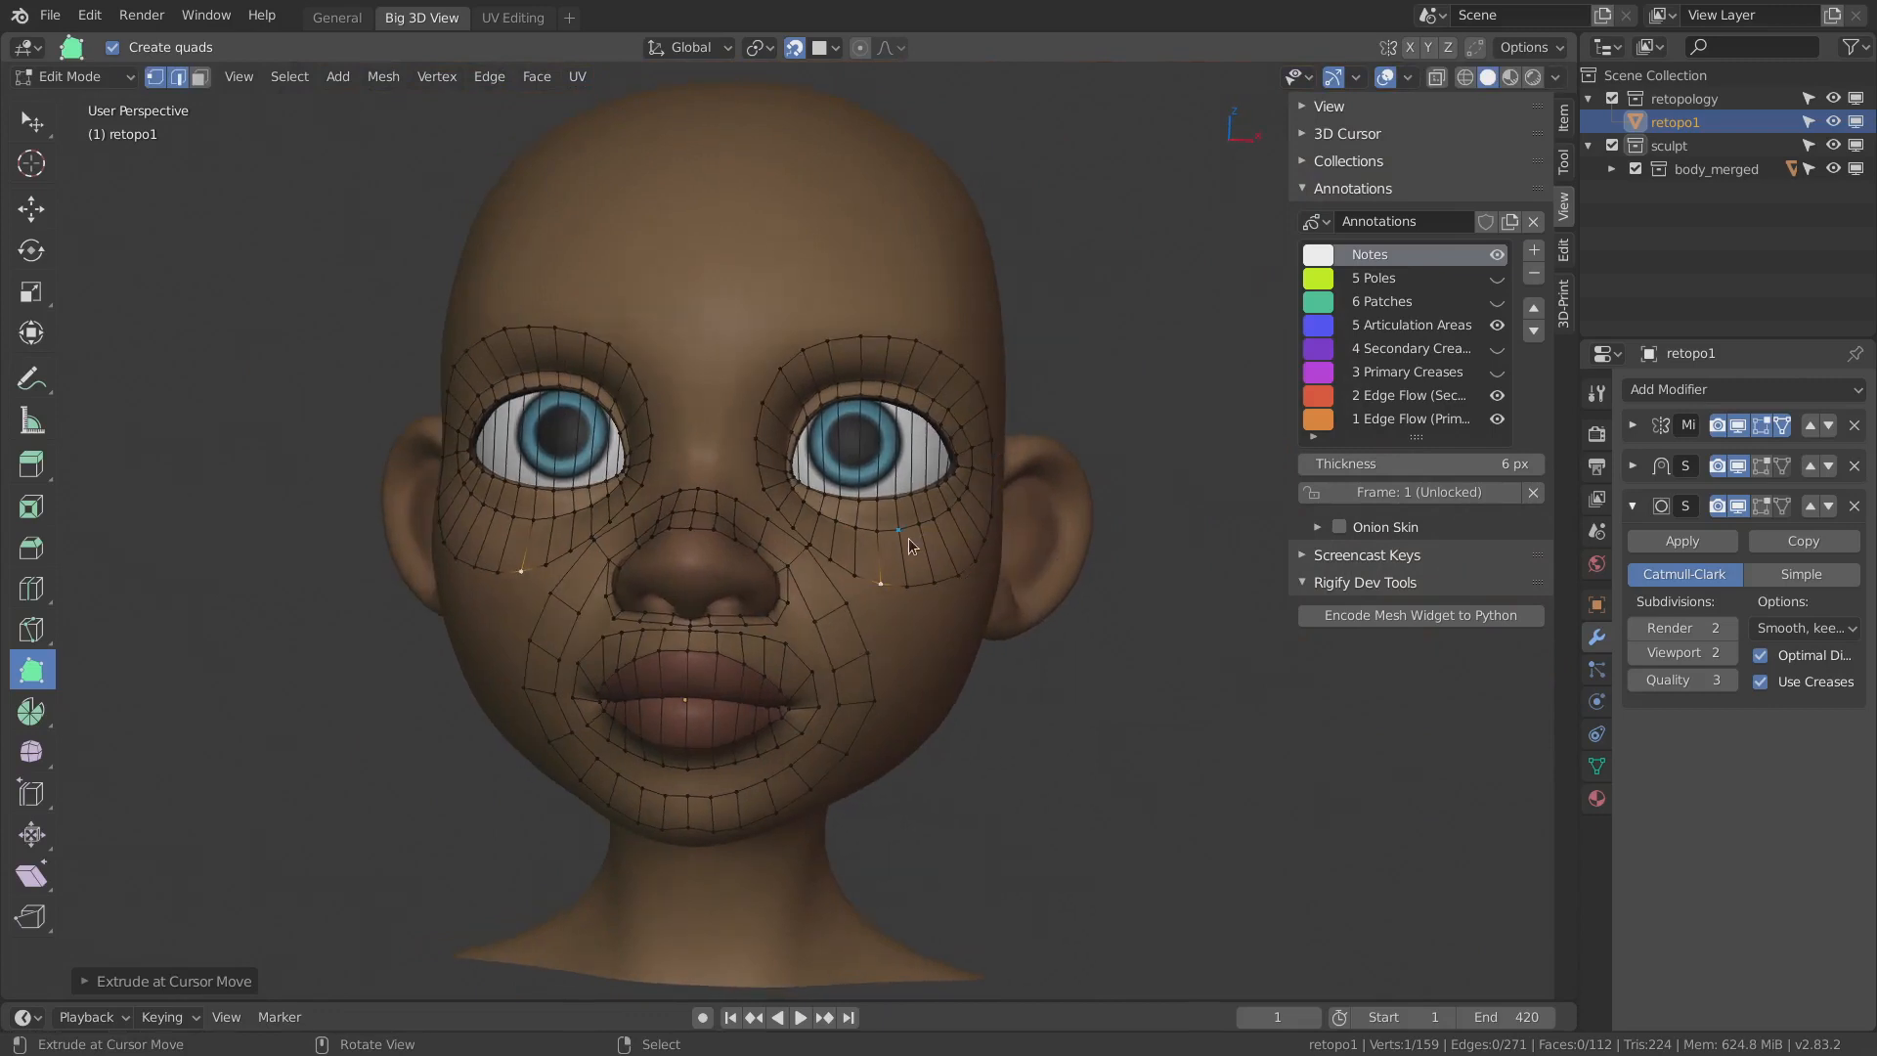
- Select the ring's upper edge path between the ends of the red brow guide and extrude it up toward that guide
middle_drag(982, 487, 901, 478)
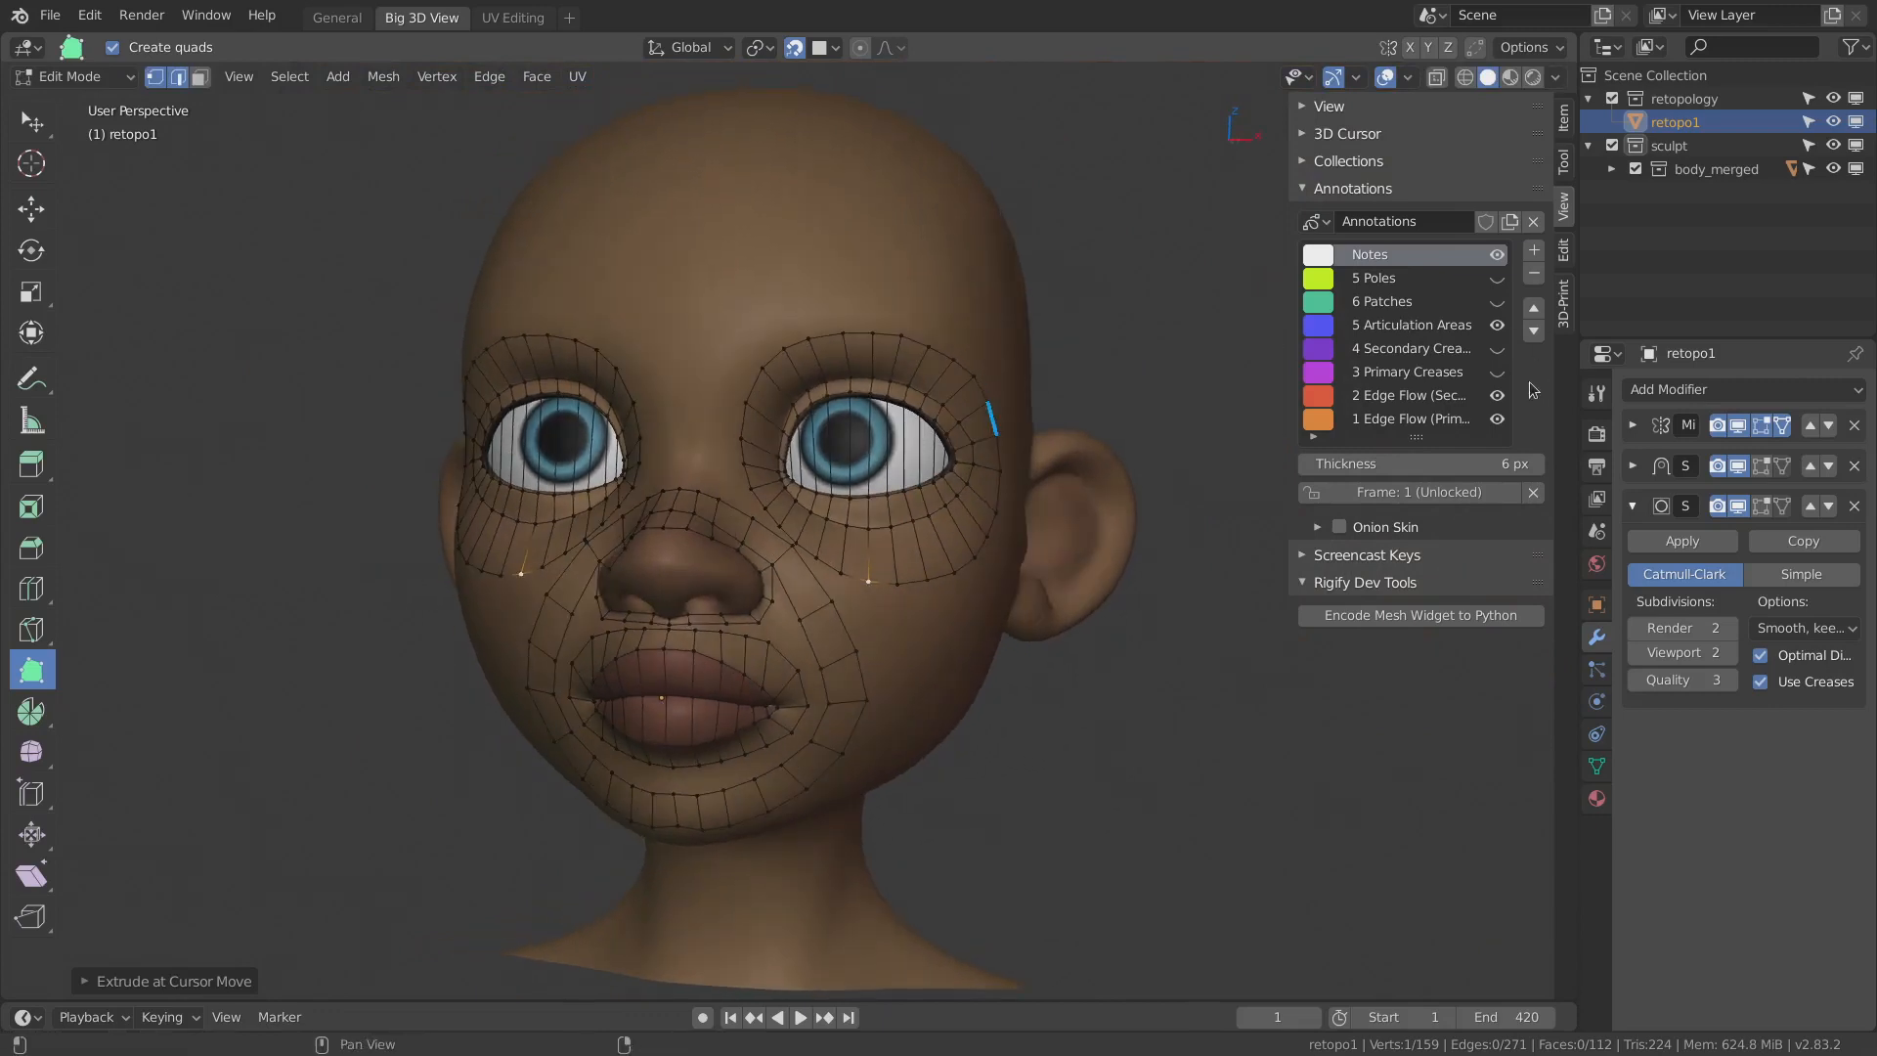
middle_drag(1072, 553, 1080, 542)
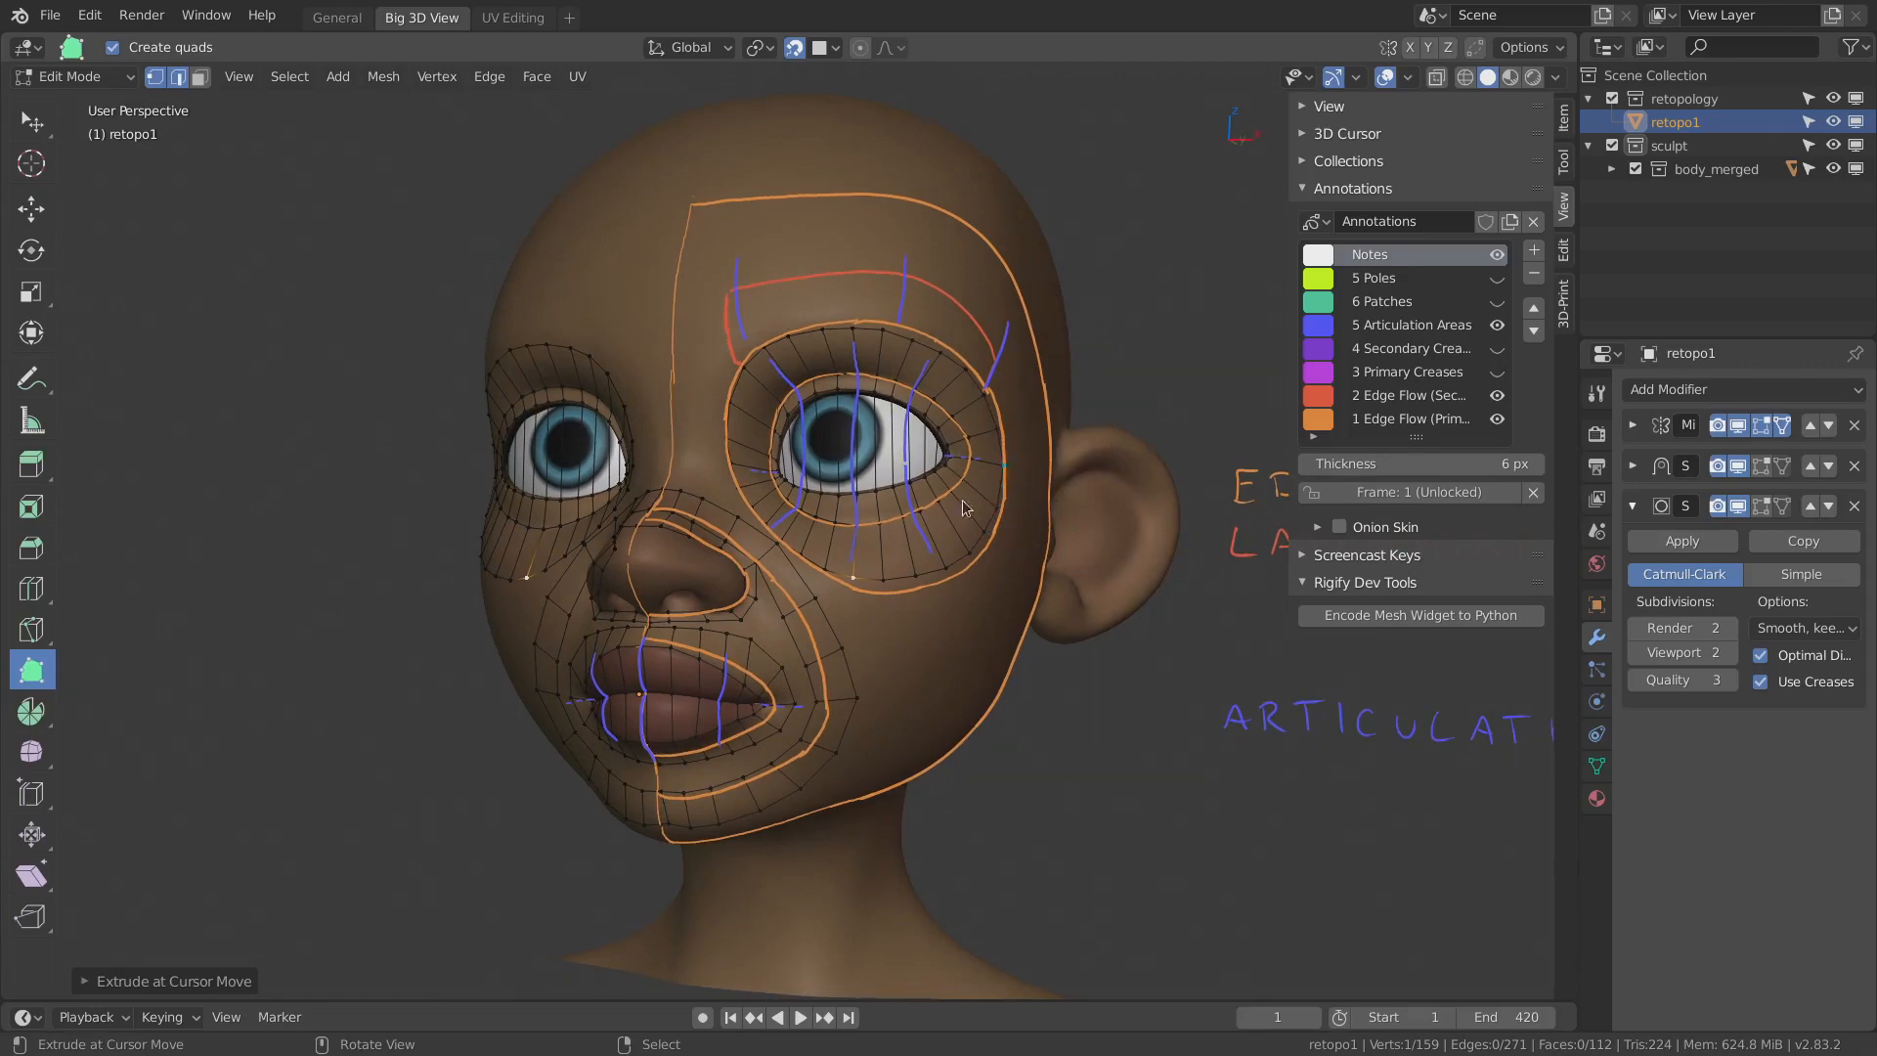
middle_drag(962, 501, 884, 641)
scroll(714, 555, up, 5)
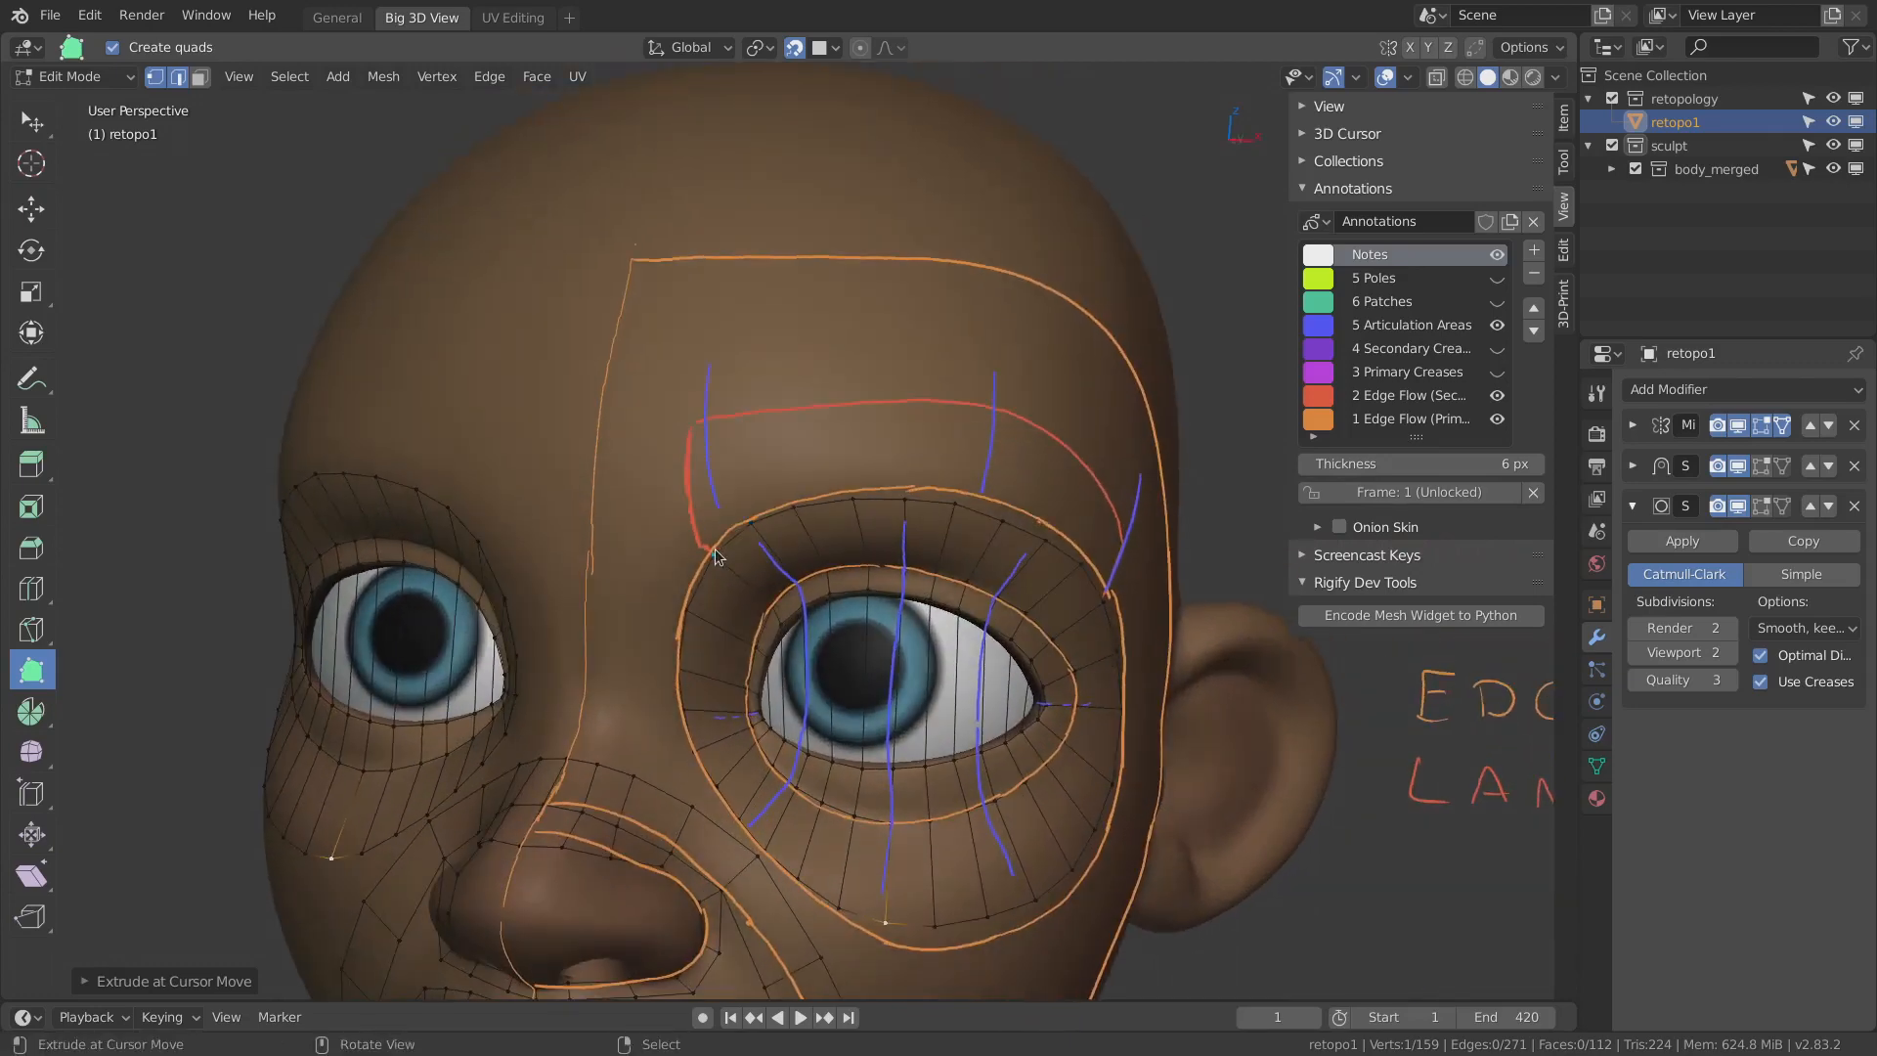
click(715, 555)
ctrl+click(1103, 589)
middle_drag(1103, 589, 1049, 567)
right_click(1056, 526)
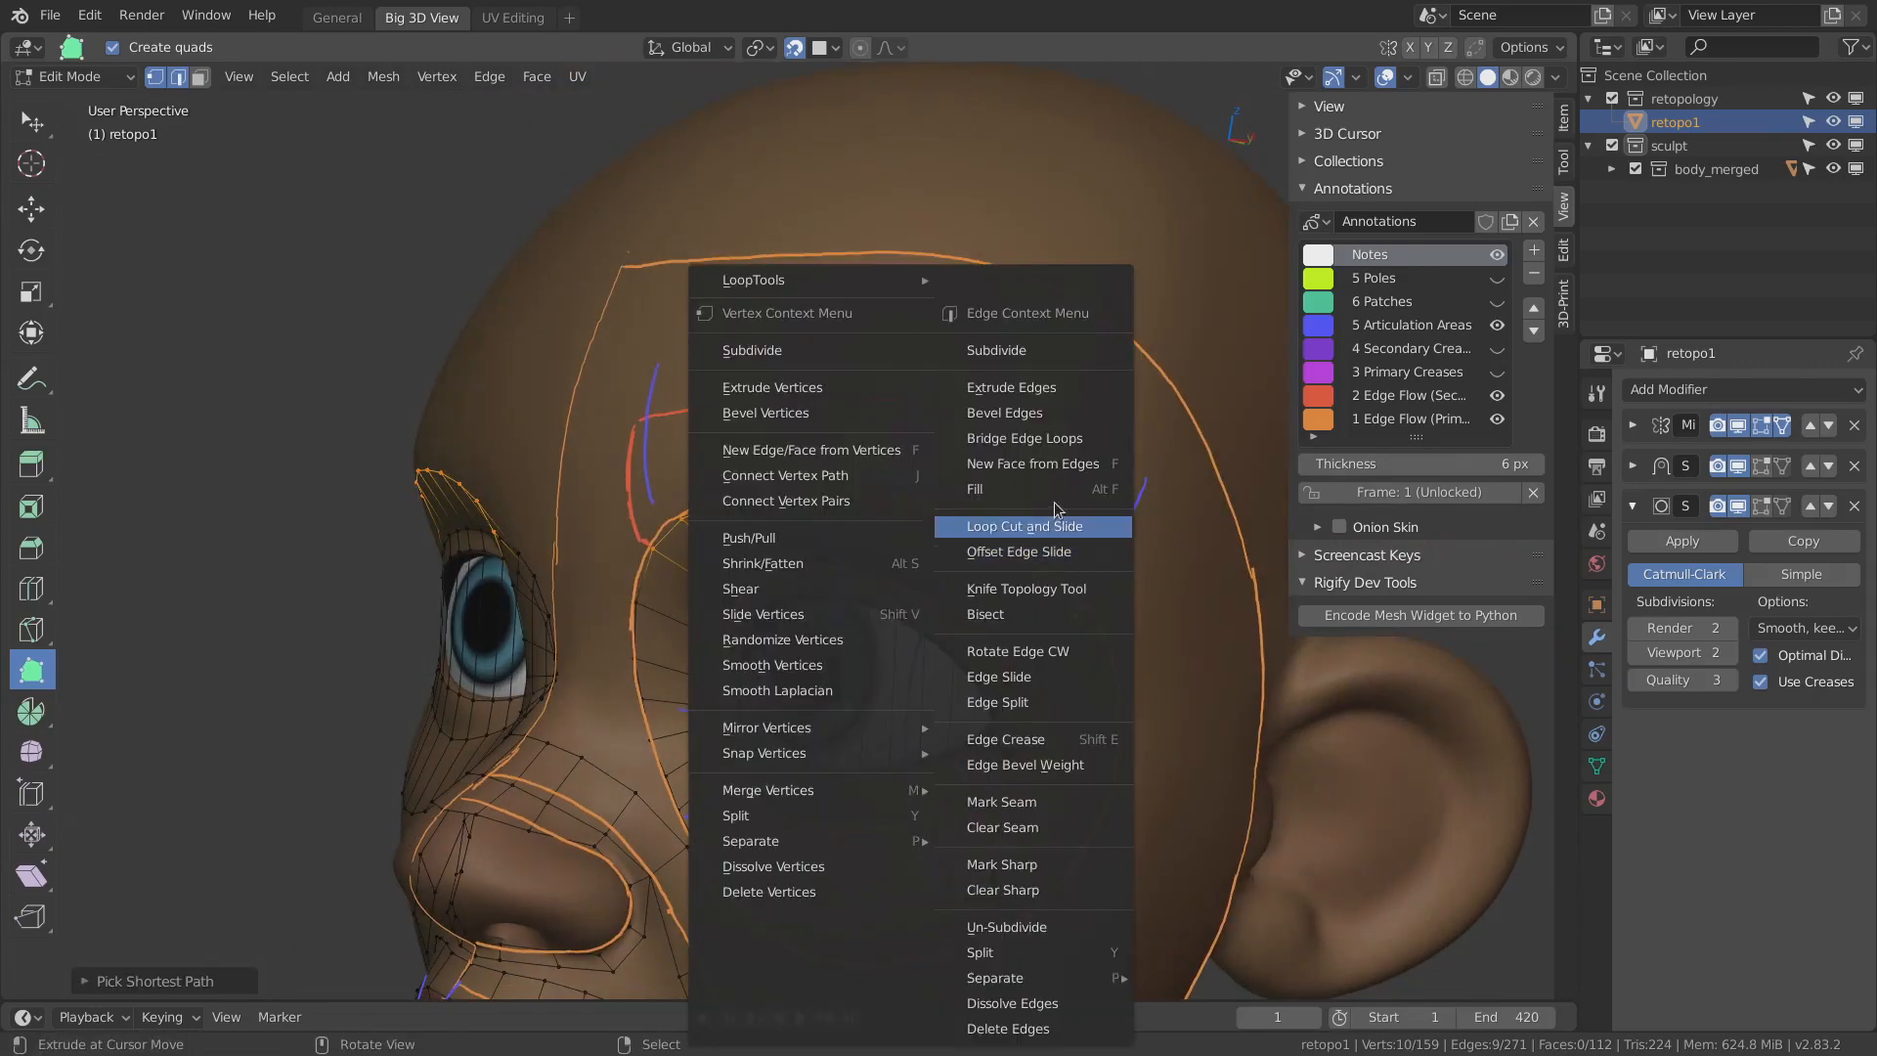
middle_drag(1037, 352, 1075, 486)
key(e)
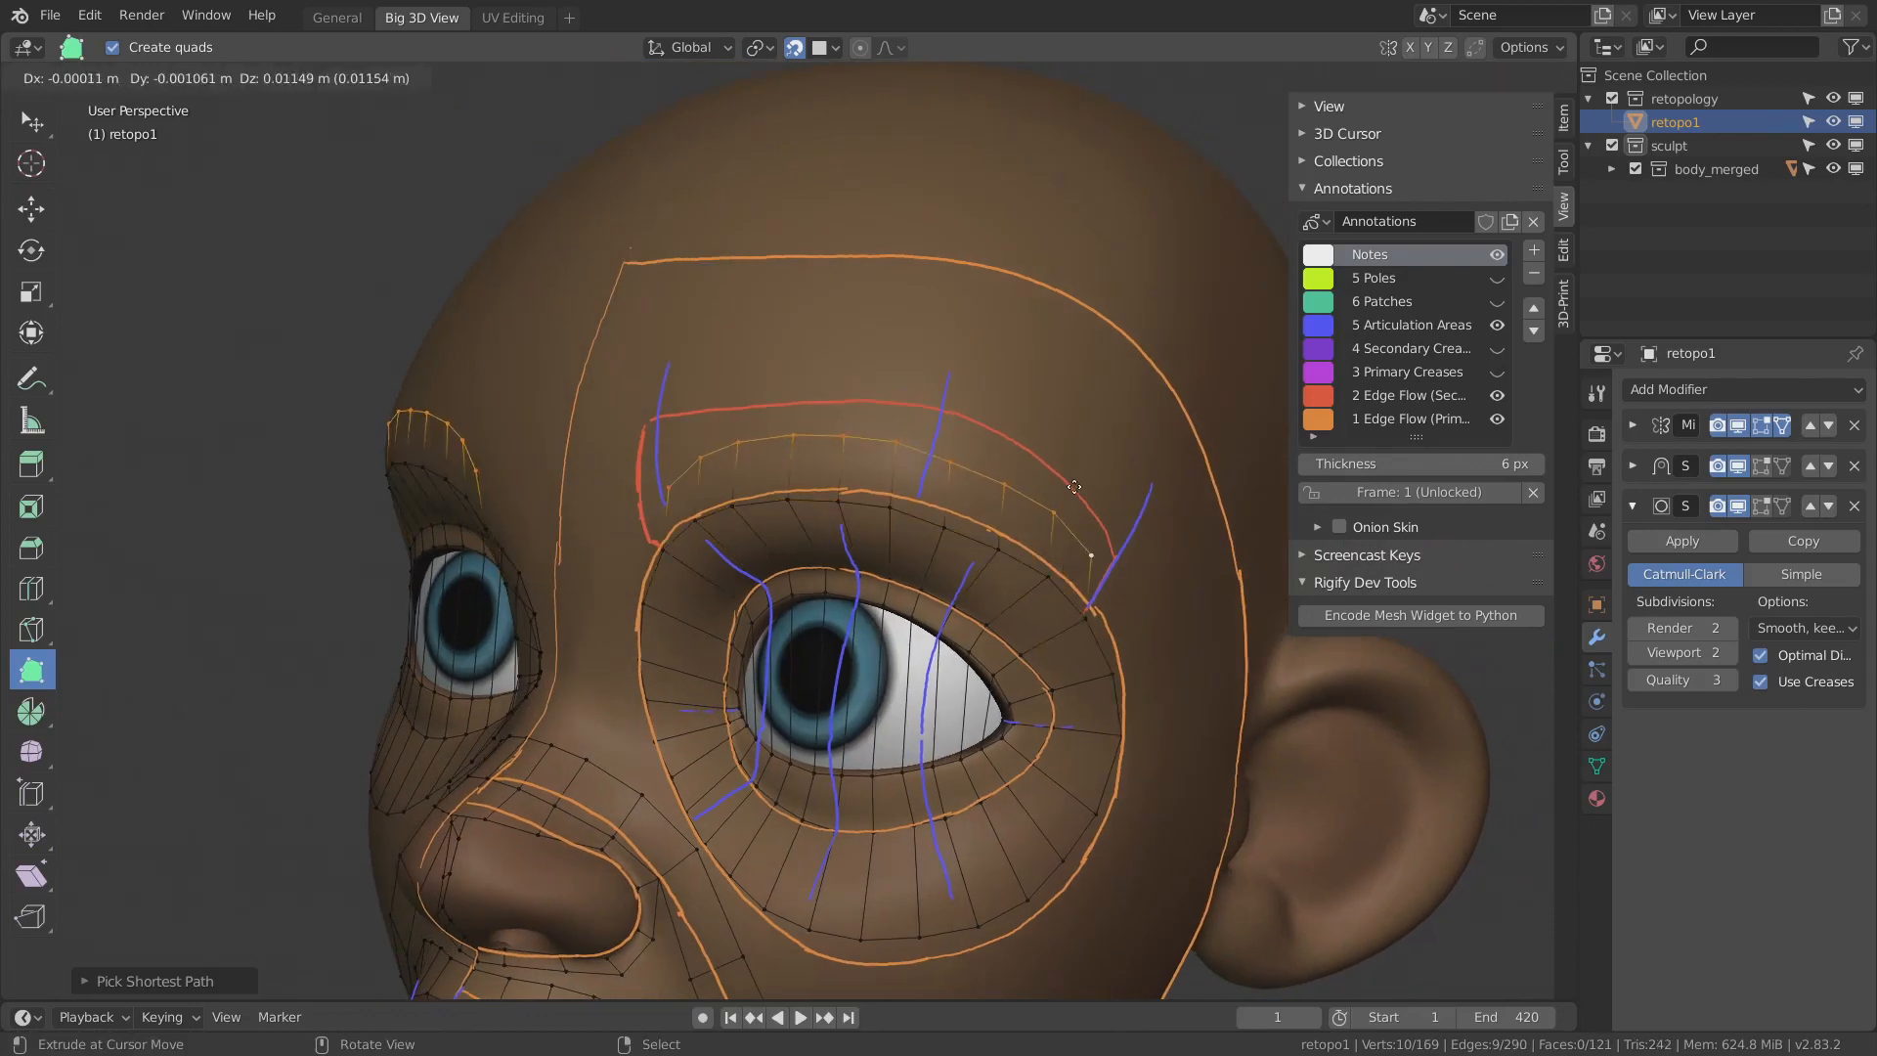
click(1068, 467)
- Move the brow strip's upper vertices onto the red guide line, from its outer end toward the inner brow
click(1085, 533)
ctrl+click(1037, 479)
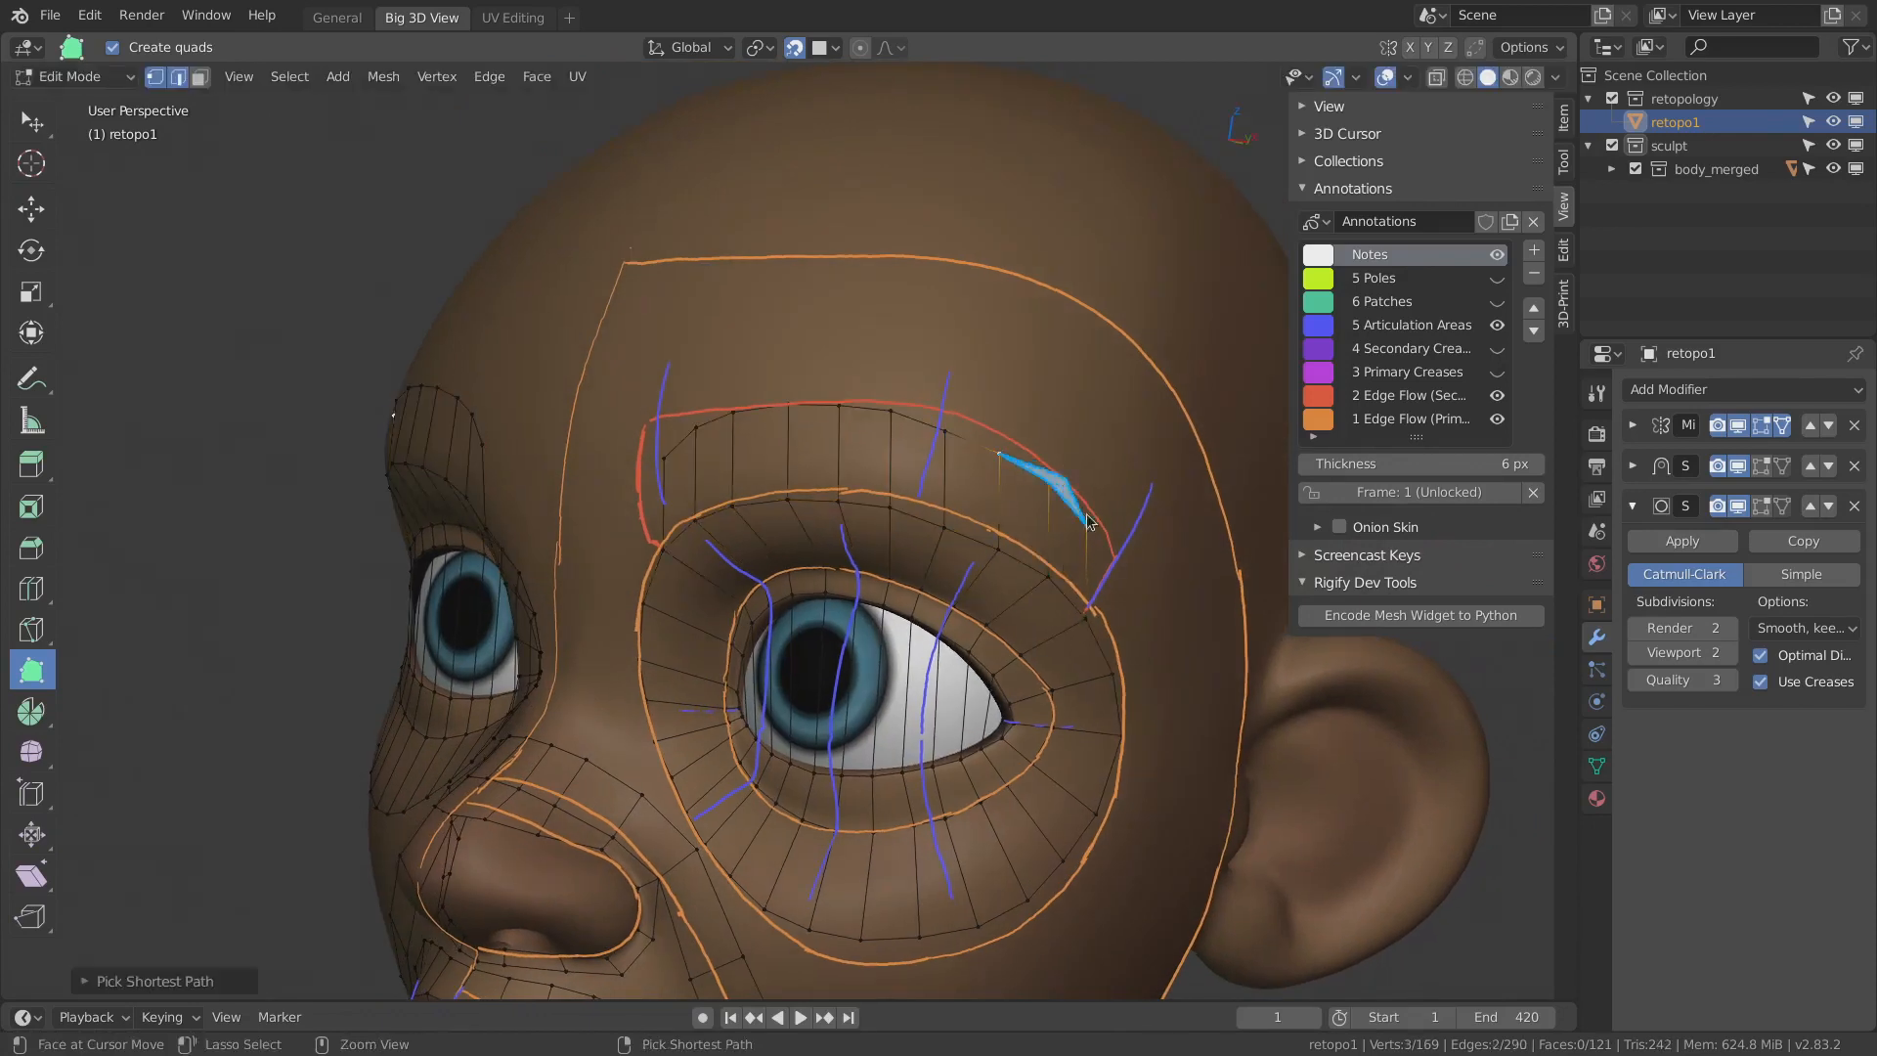
key(g)
click(1088, 508)
drag(999, 455, 993, 443)
middle_drag(992, 443, 953, 431)
drag(955, 436, 751, 419)
- Add a quad at the outer end of the brow strip, between the strip and the eye ring
middle_drag(751, 419, 1085, 528)
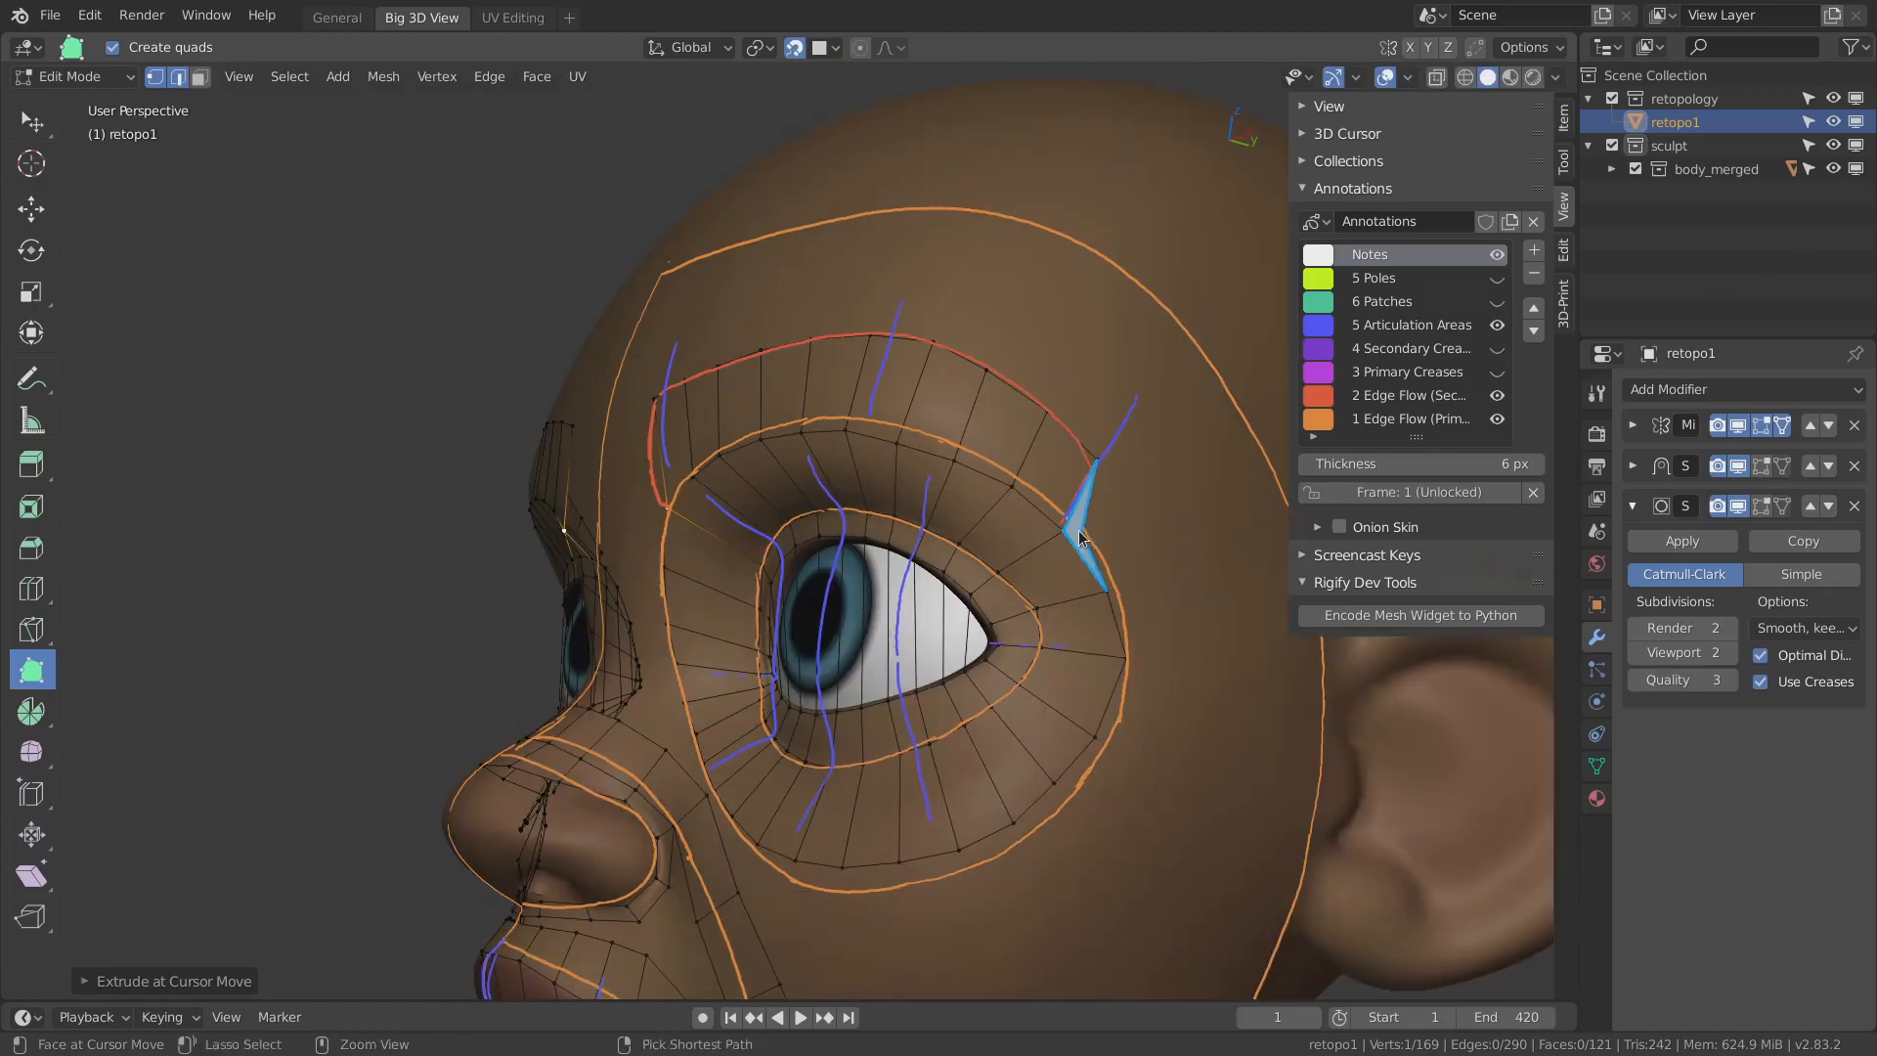
mouse_move(1086, 528)
mouse_down()
mouse_move(1115, 565)
mouse_move(1098, 509)
mouse_up()
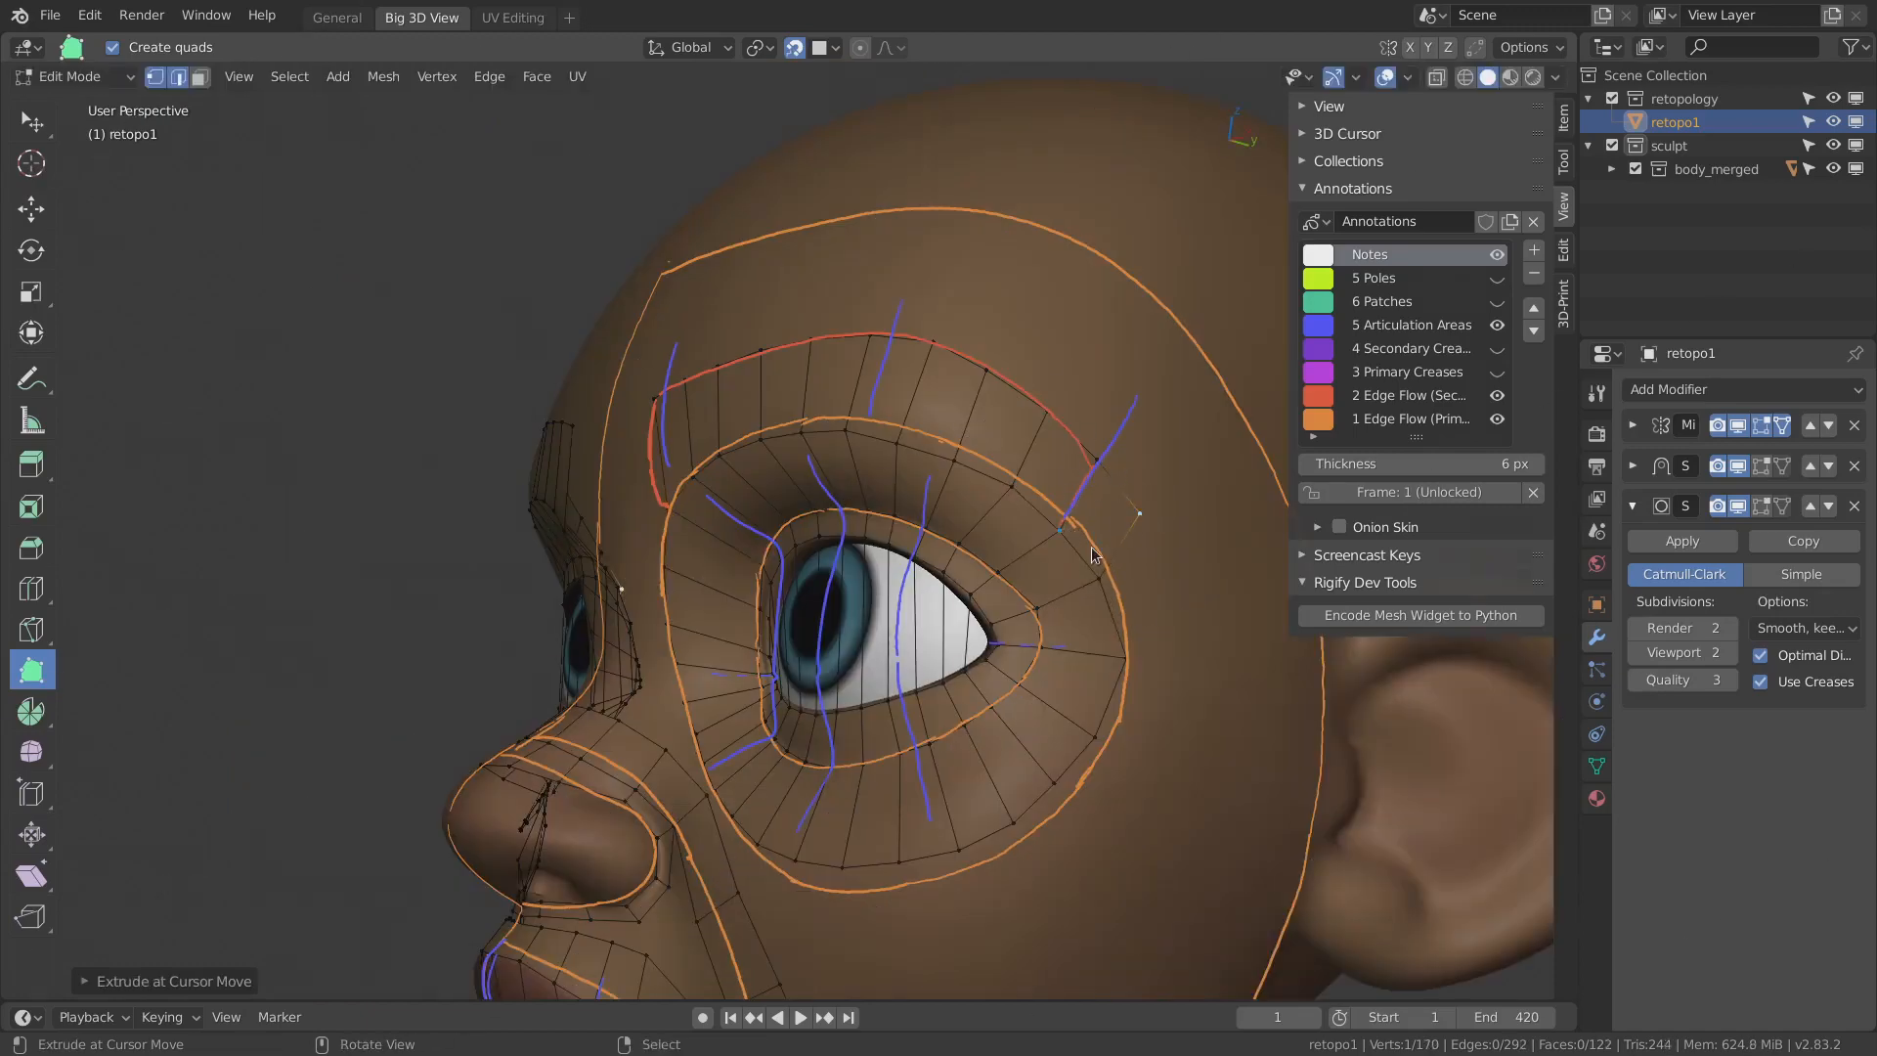
middle_drag(1015, 478, 1140, 506)
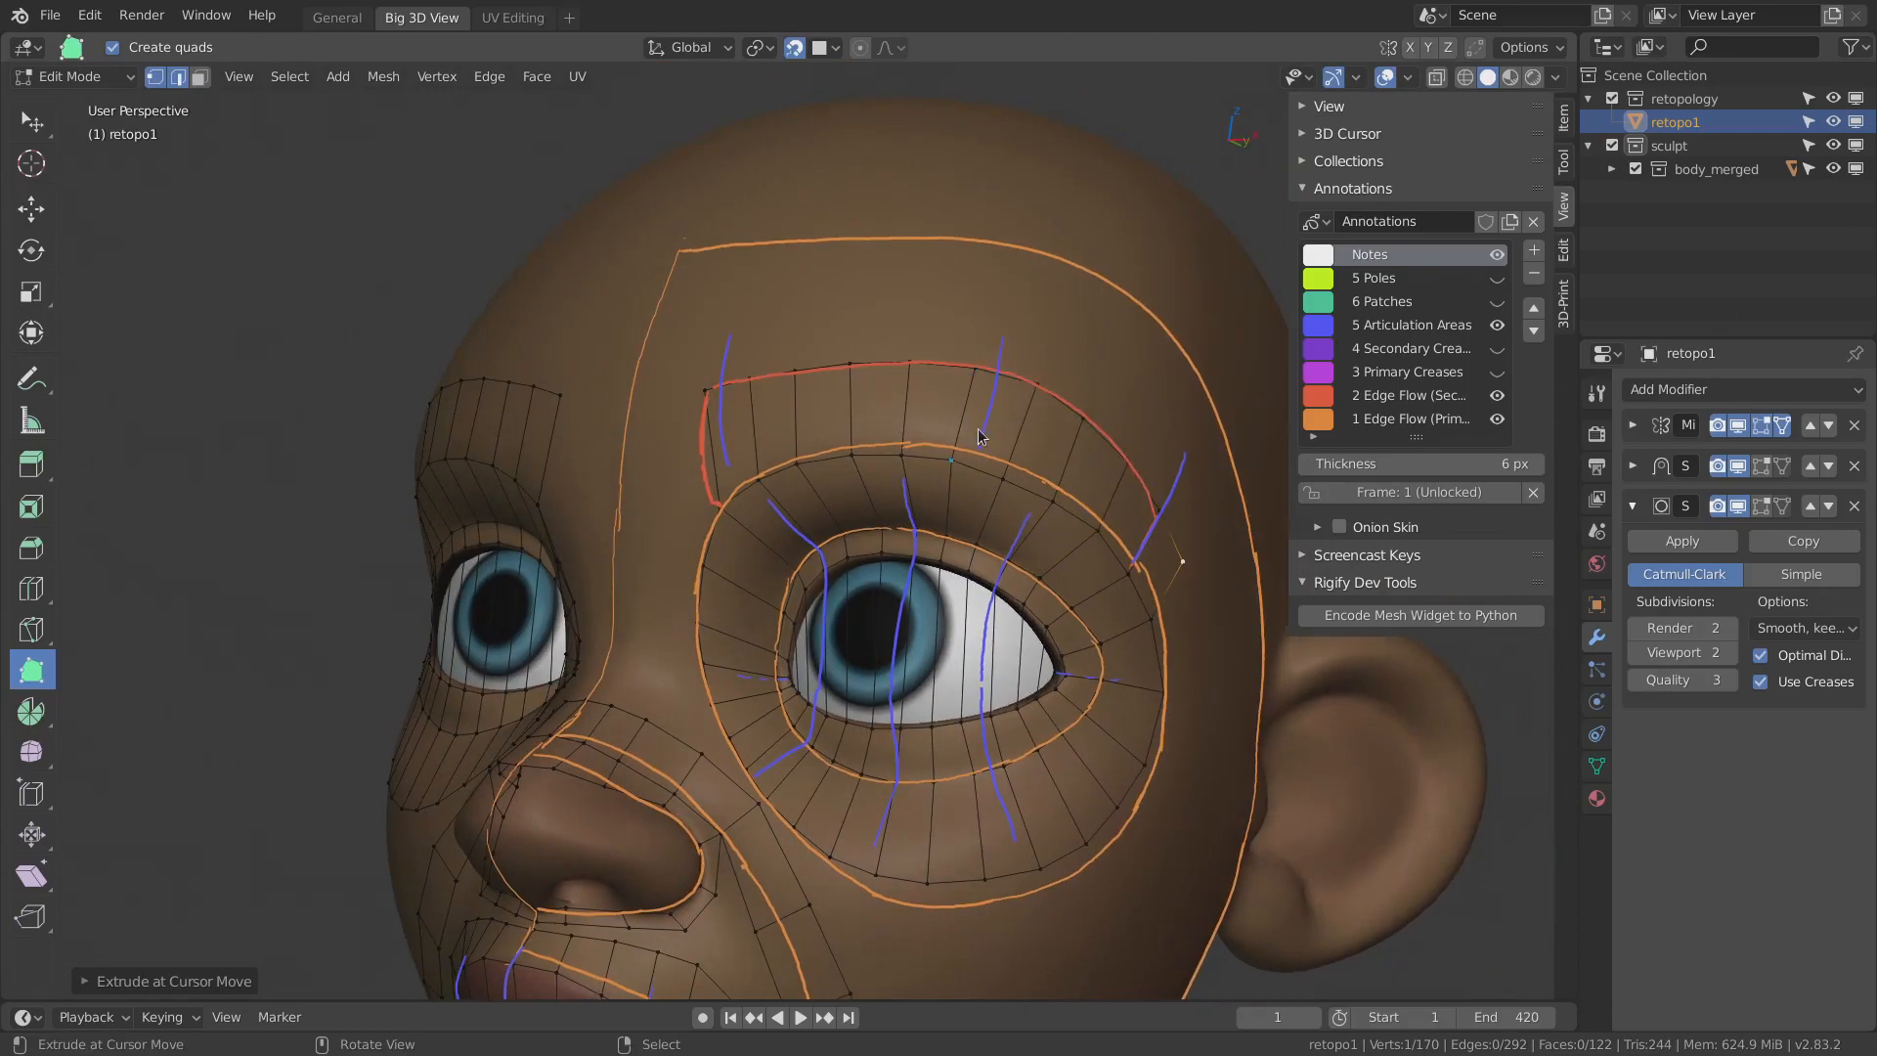
- Fine-tune the vertices along the brow strip and the upper eye ring to even out their spacing
middle_drag(978, 428, 1021, 484)
drag(1022, 484, 1025, 486)
drag(933, 367, 939, 371)
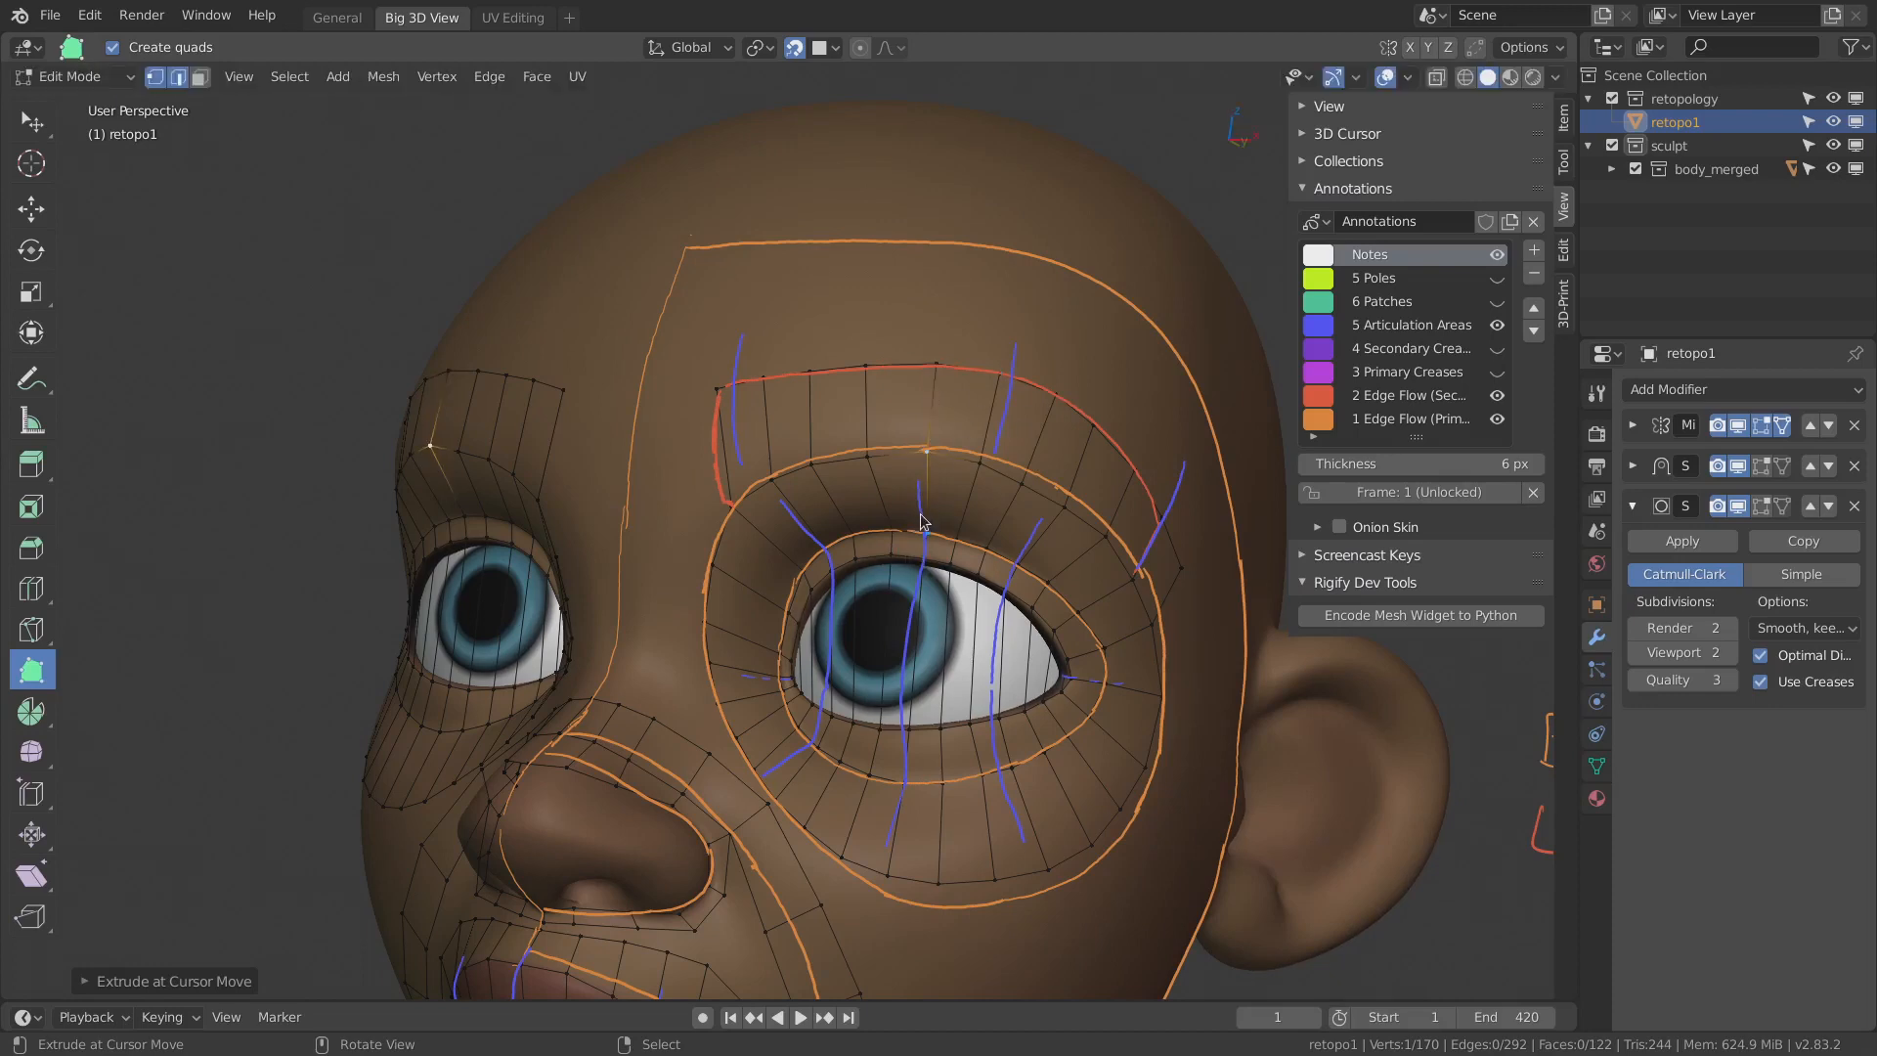
mouse_move(936, 516)
middle_down()
mouse_move(990, 459)
mouse_move(817, 459)
middle_up()
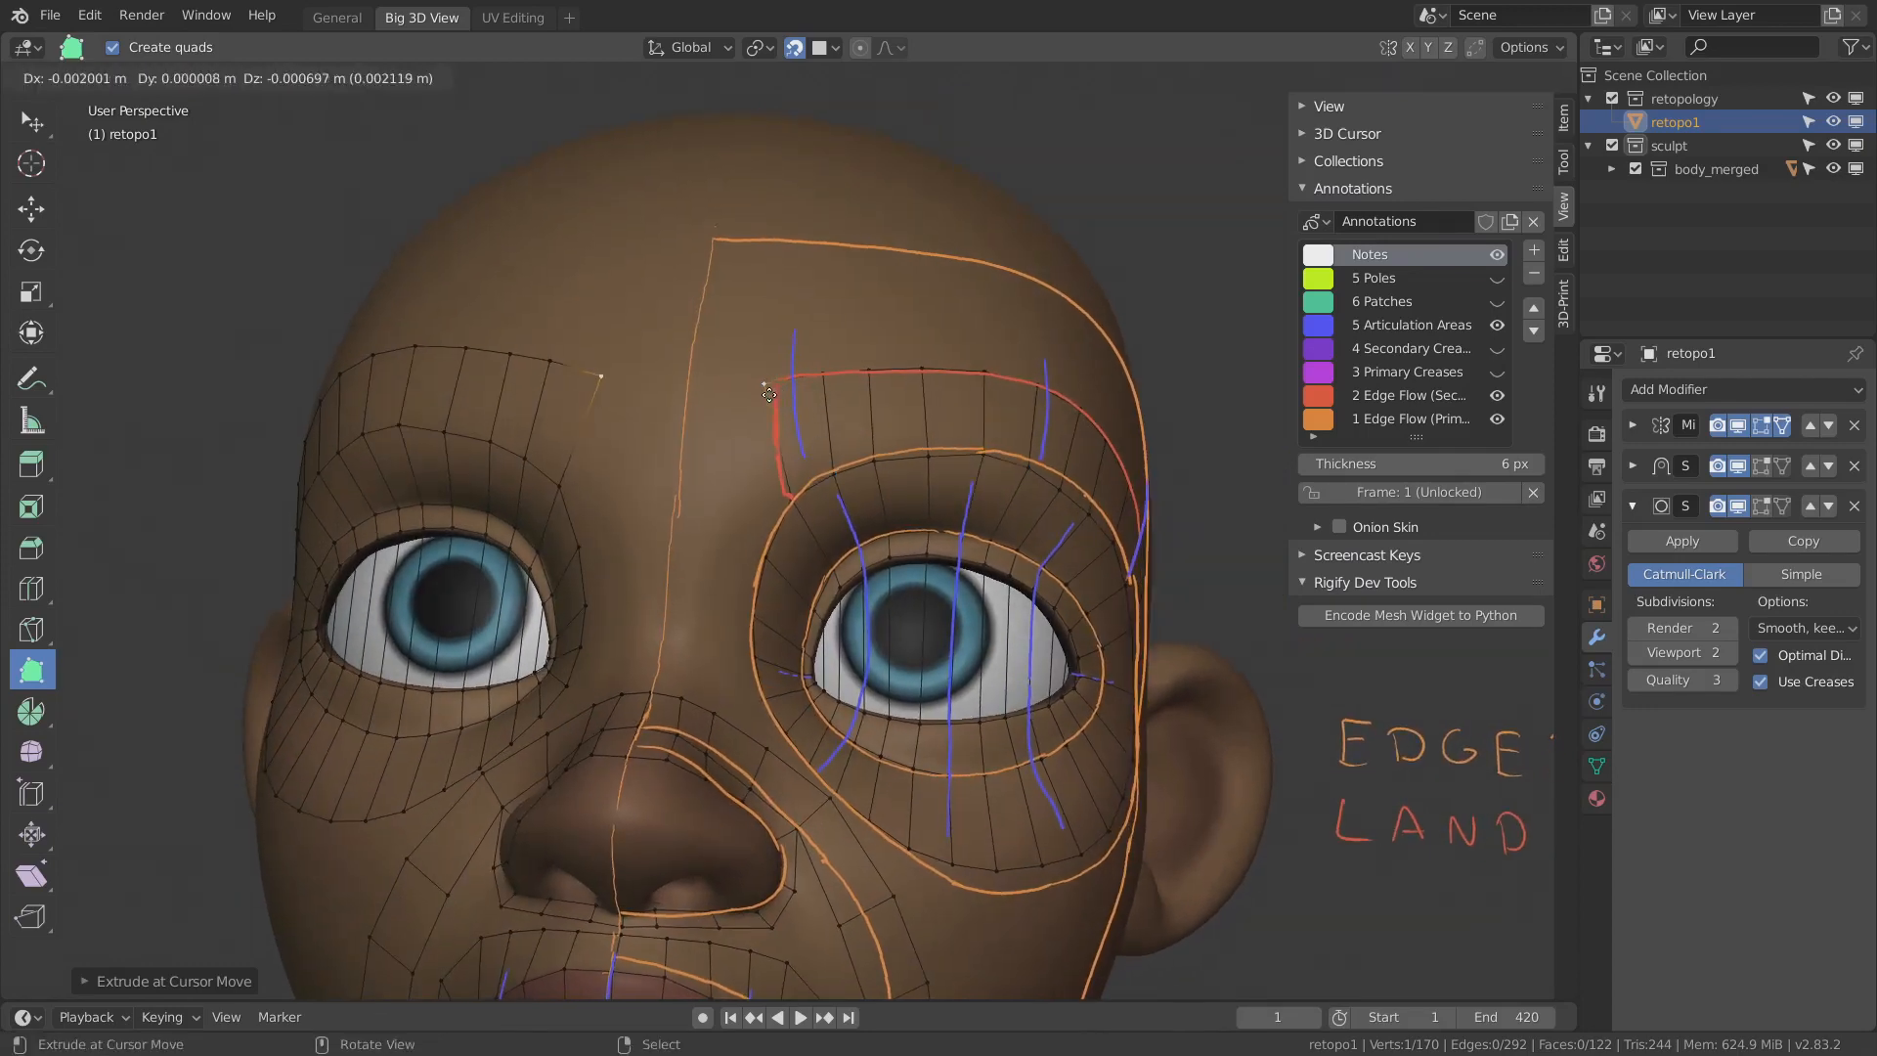